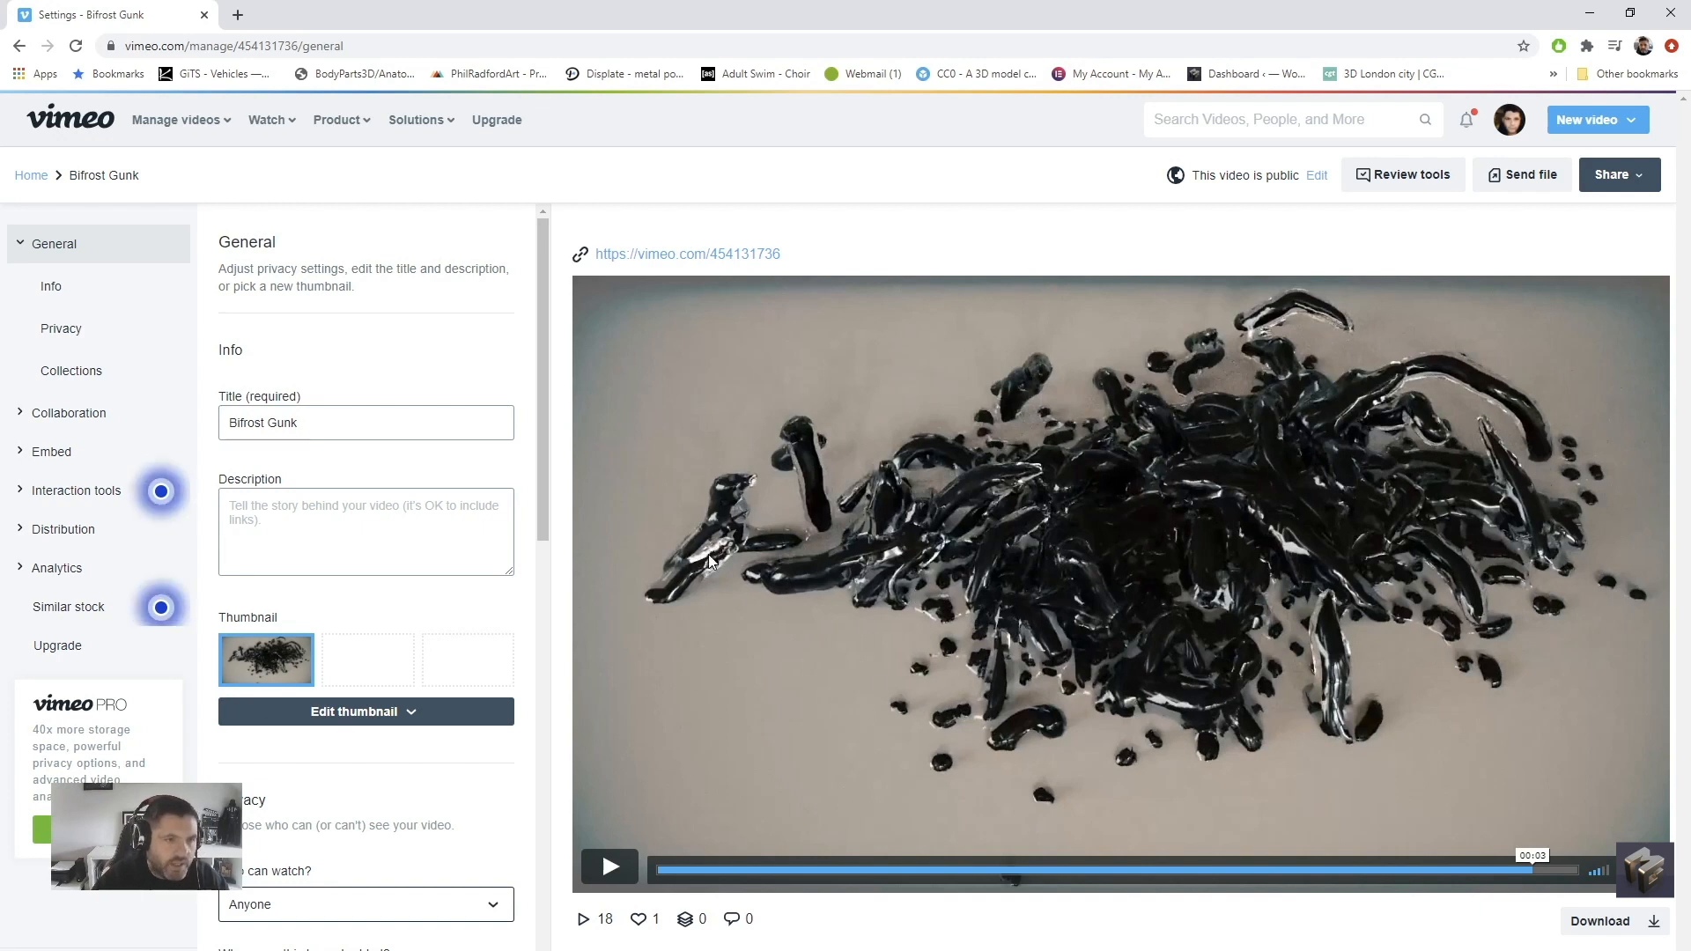
Play the Bifrost Gunk reference video
click(611, 868)
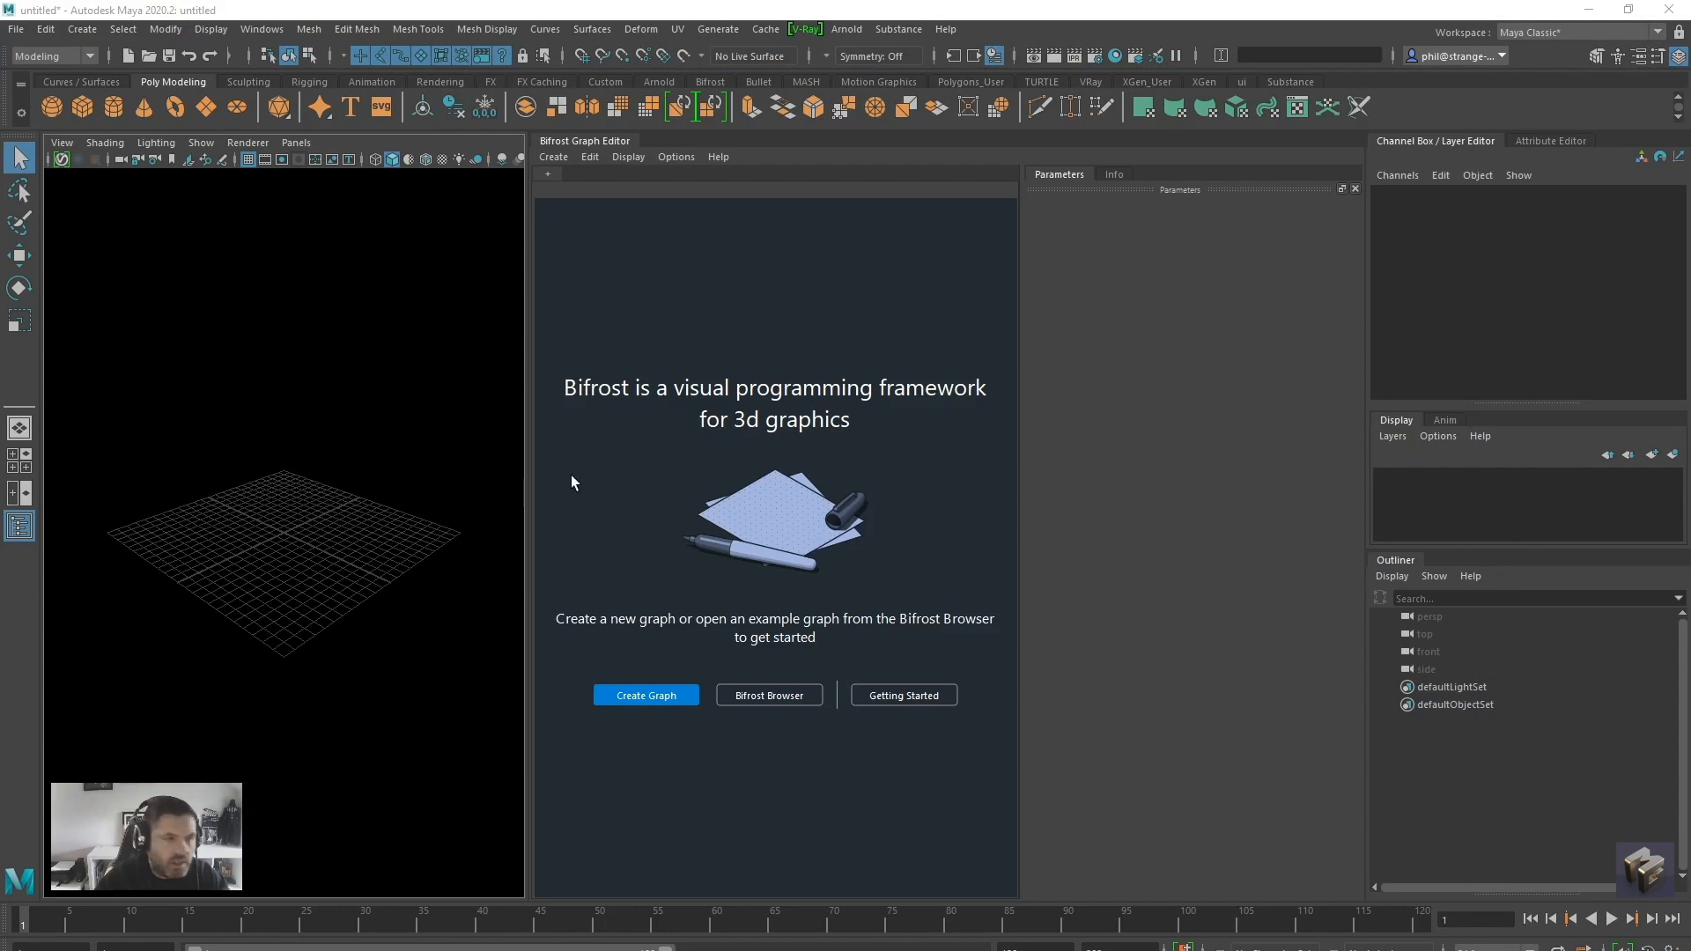
Widen the viewport and graph editor panes, create a polygon plane, and scale it to about 0.605 in X
drag(530, 474, 611, 482)
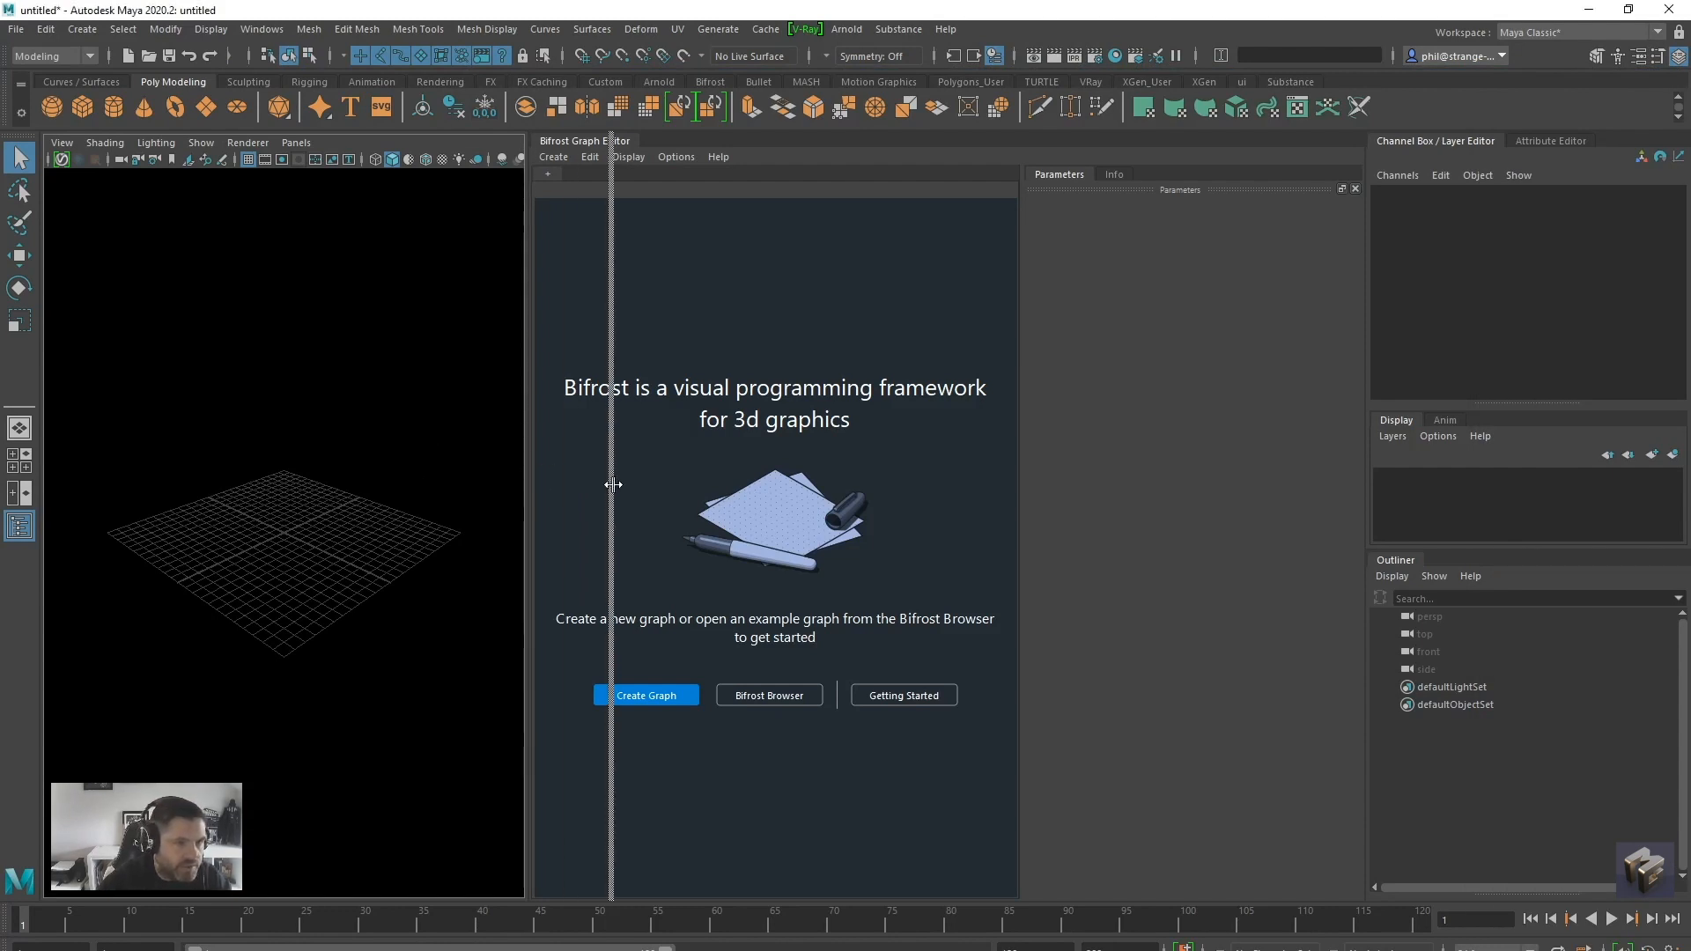
drag(1022, 521, 1167, 520)
alt+middle_drag(215, 587, 247, 593)
scroll(247, 593, up, 1)
click(205, 106)
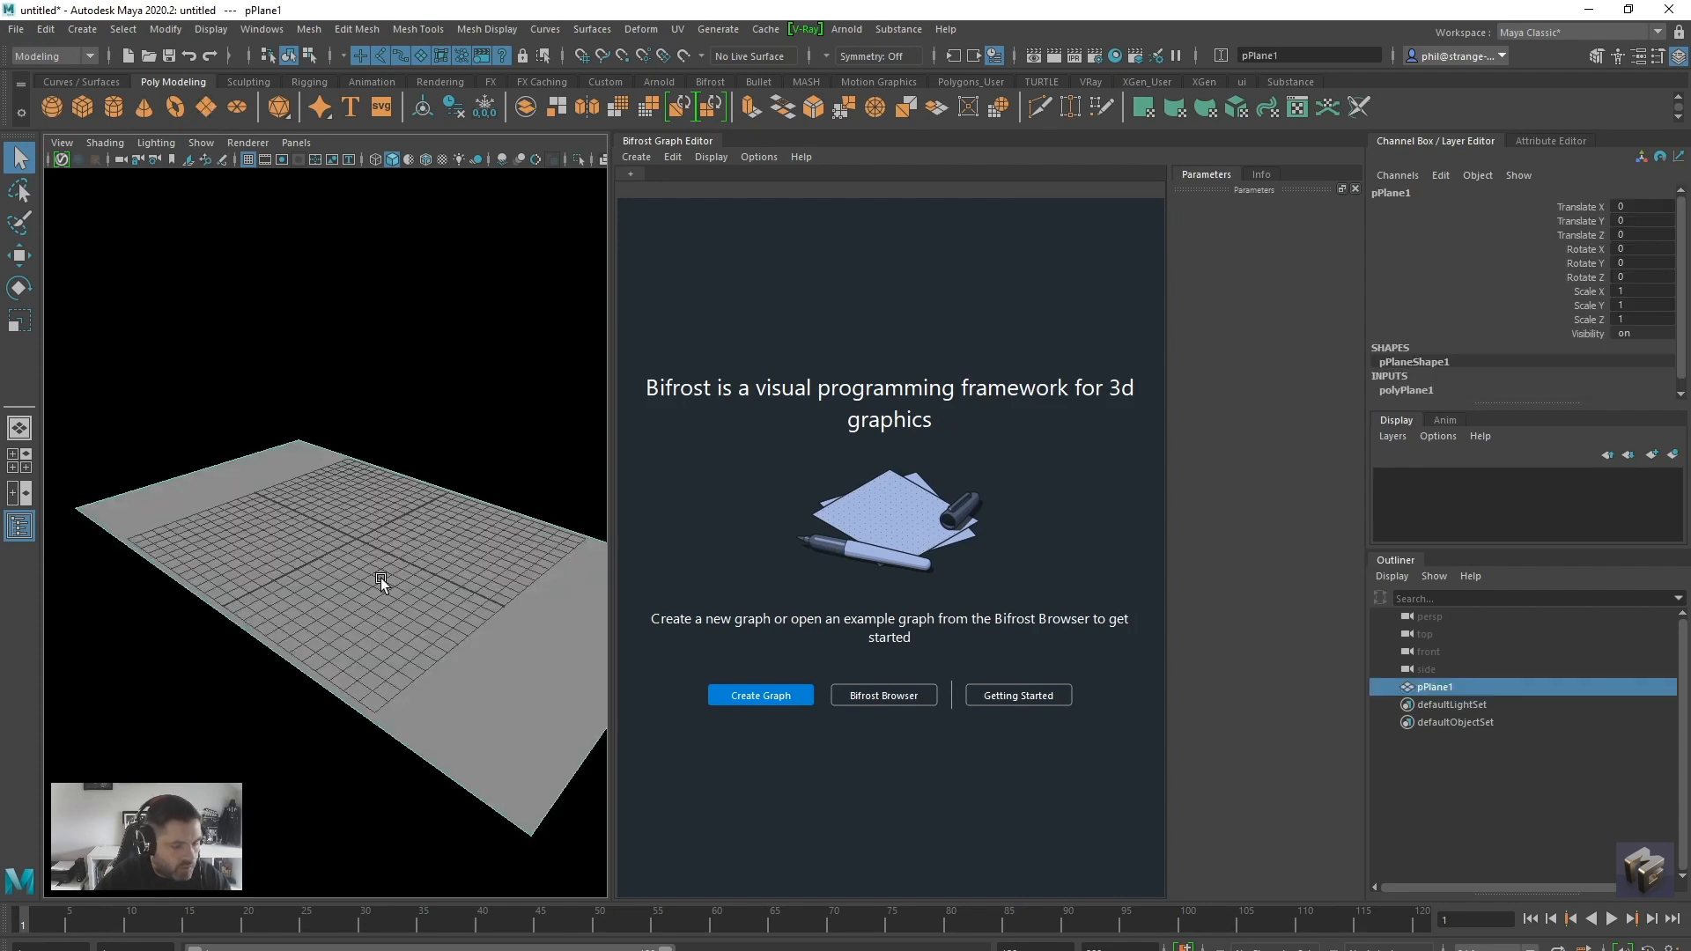
key(r)
drag(505, 610, 419, 600)
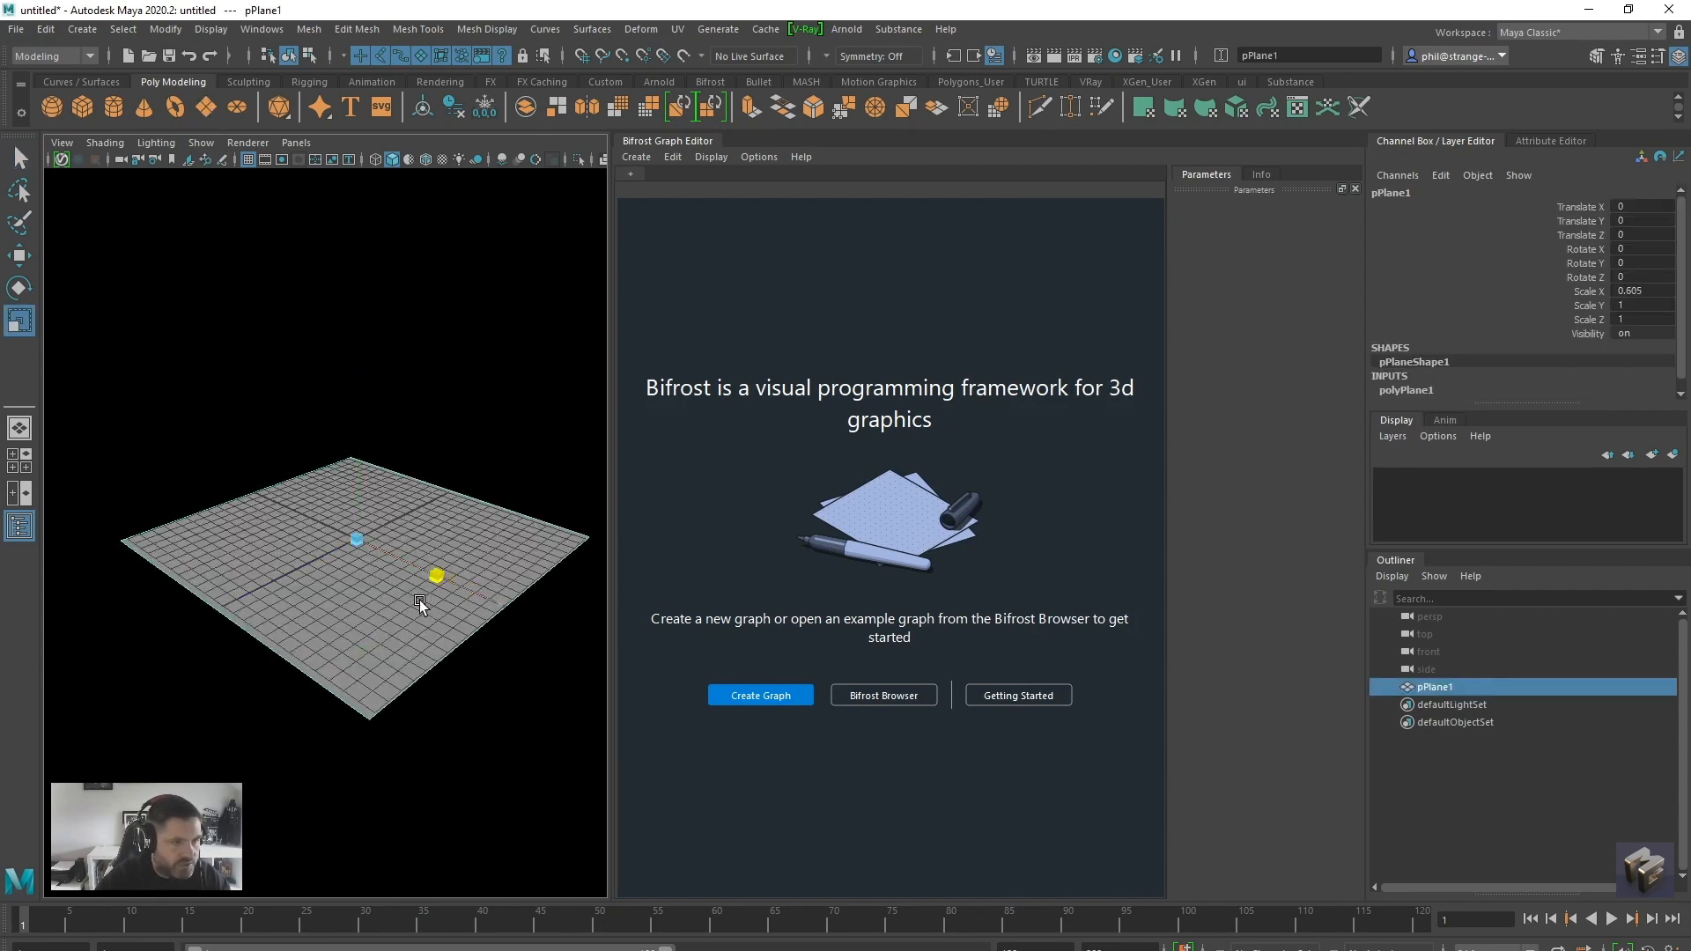
scroll(398, 654, up, 4)
Rename the plane to floor
double_click(1454, 690)
text(fllor)
key(Return)
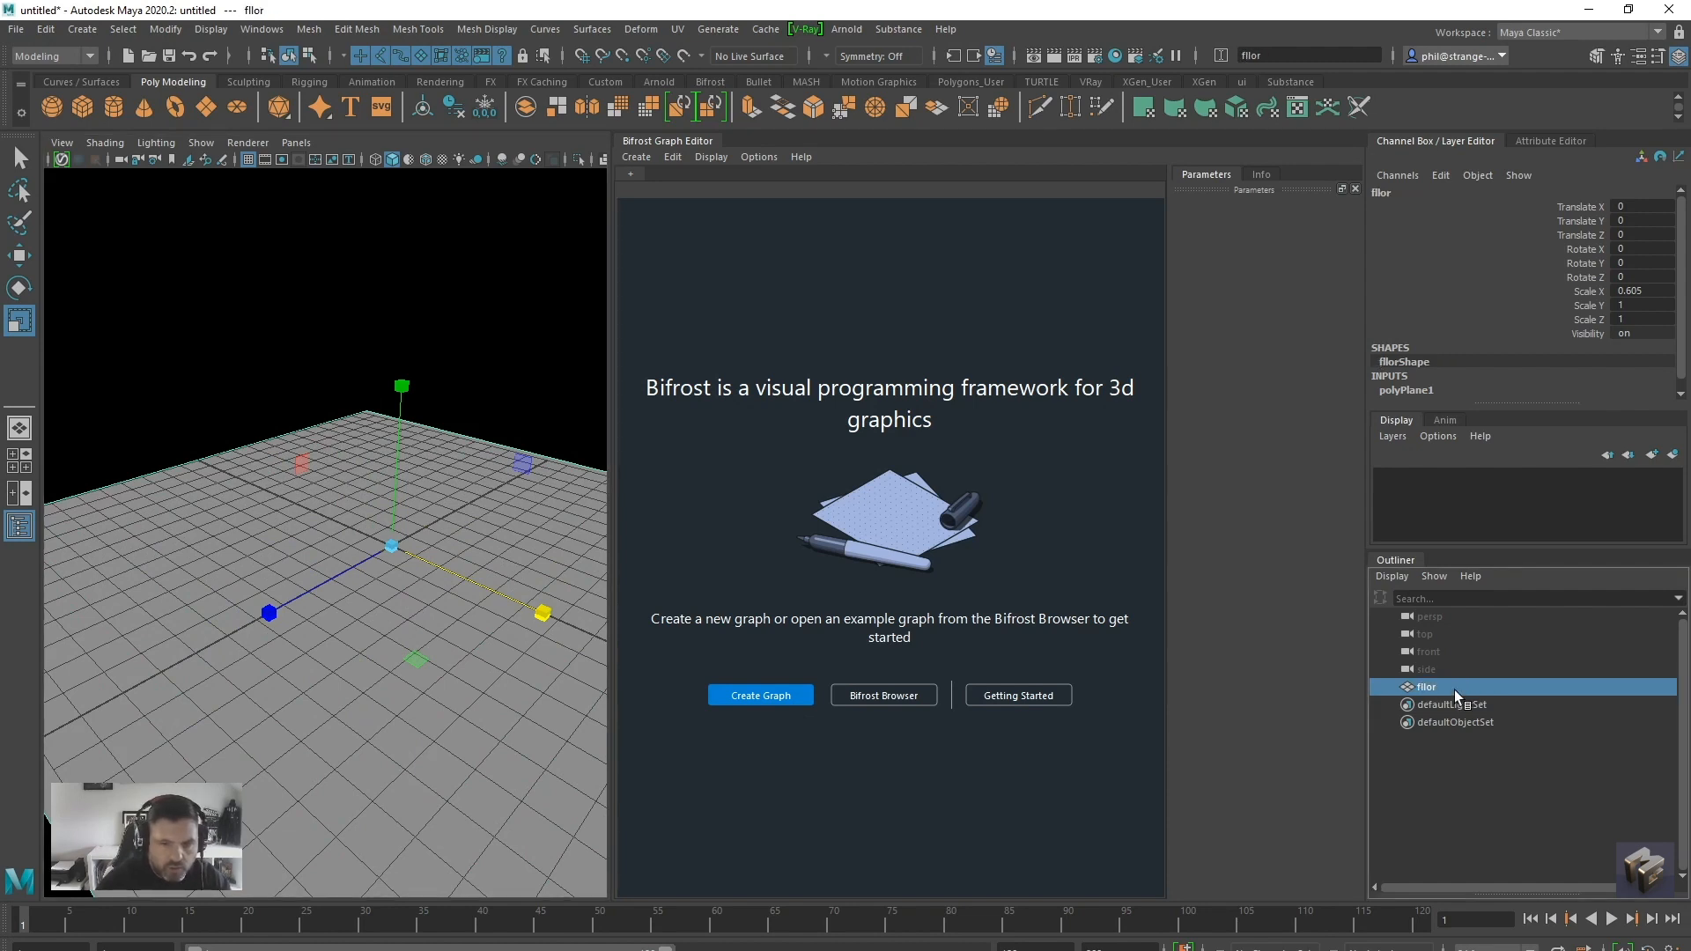
double_click(1455, 689)
text(flo)
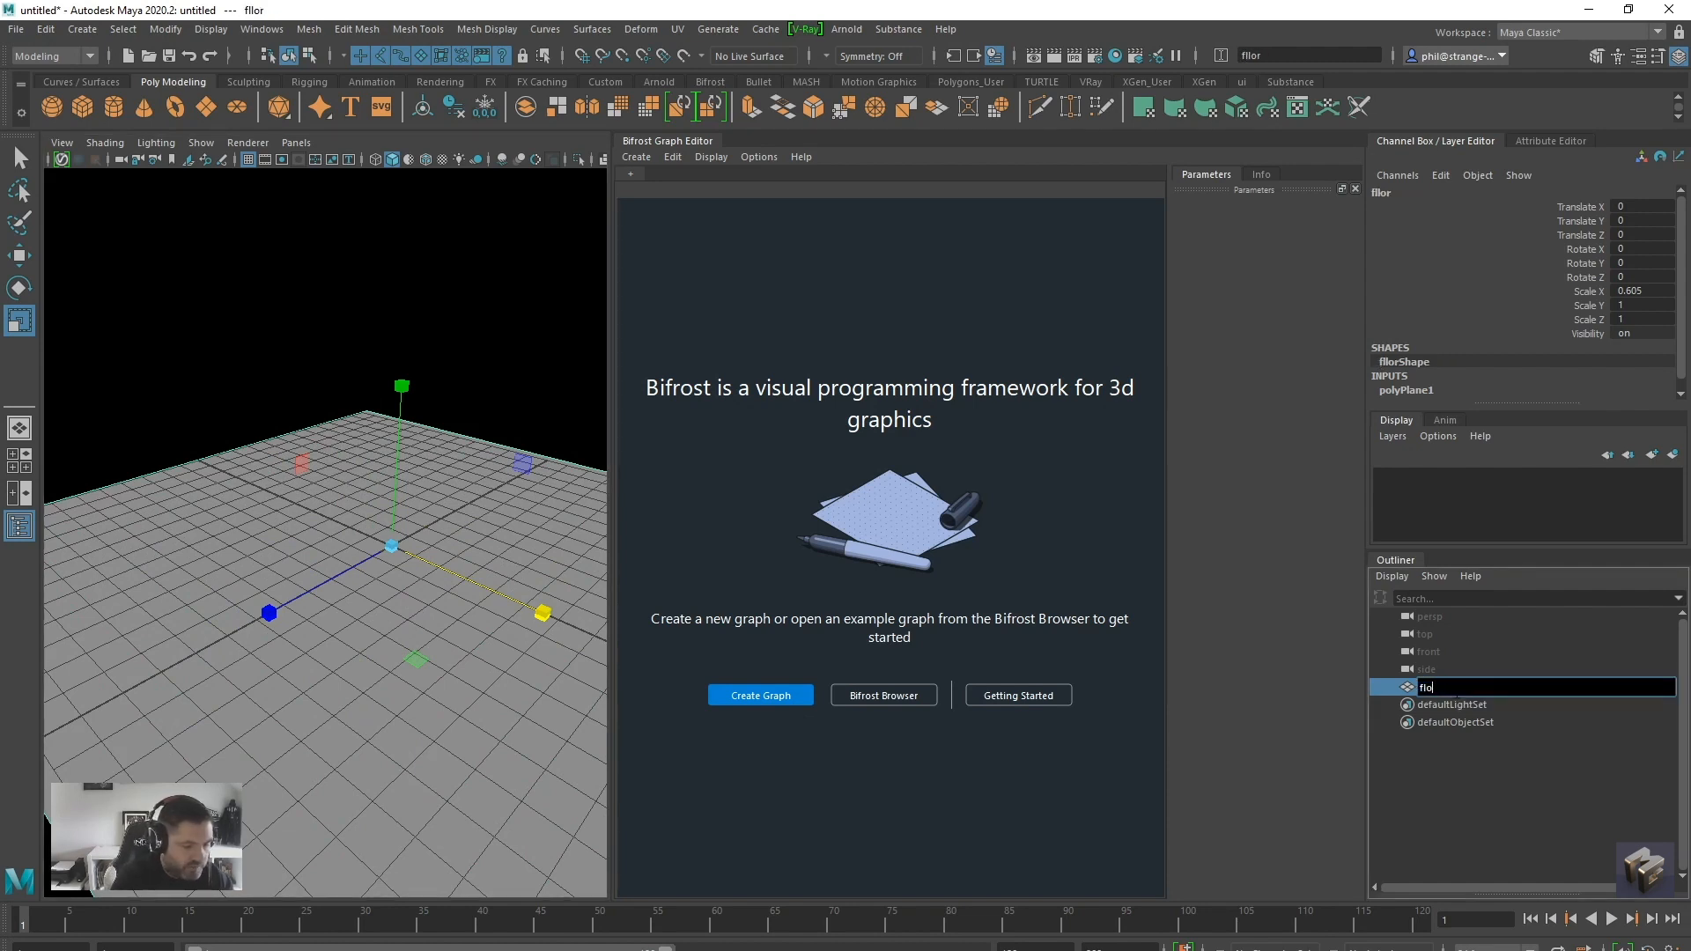
text(or)
key(Return)
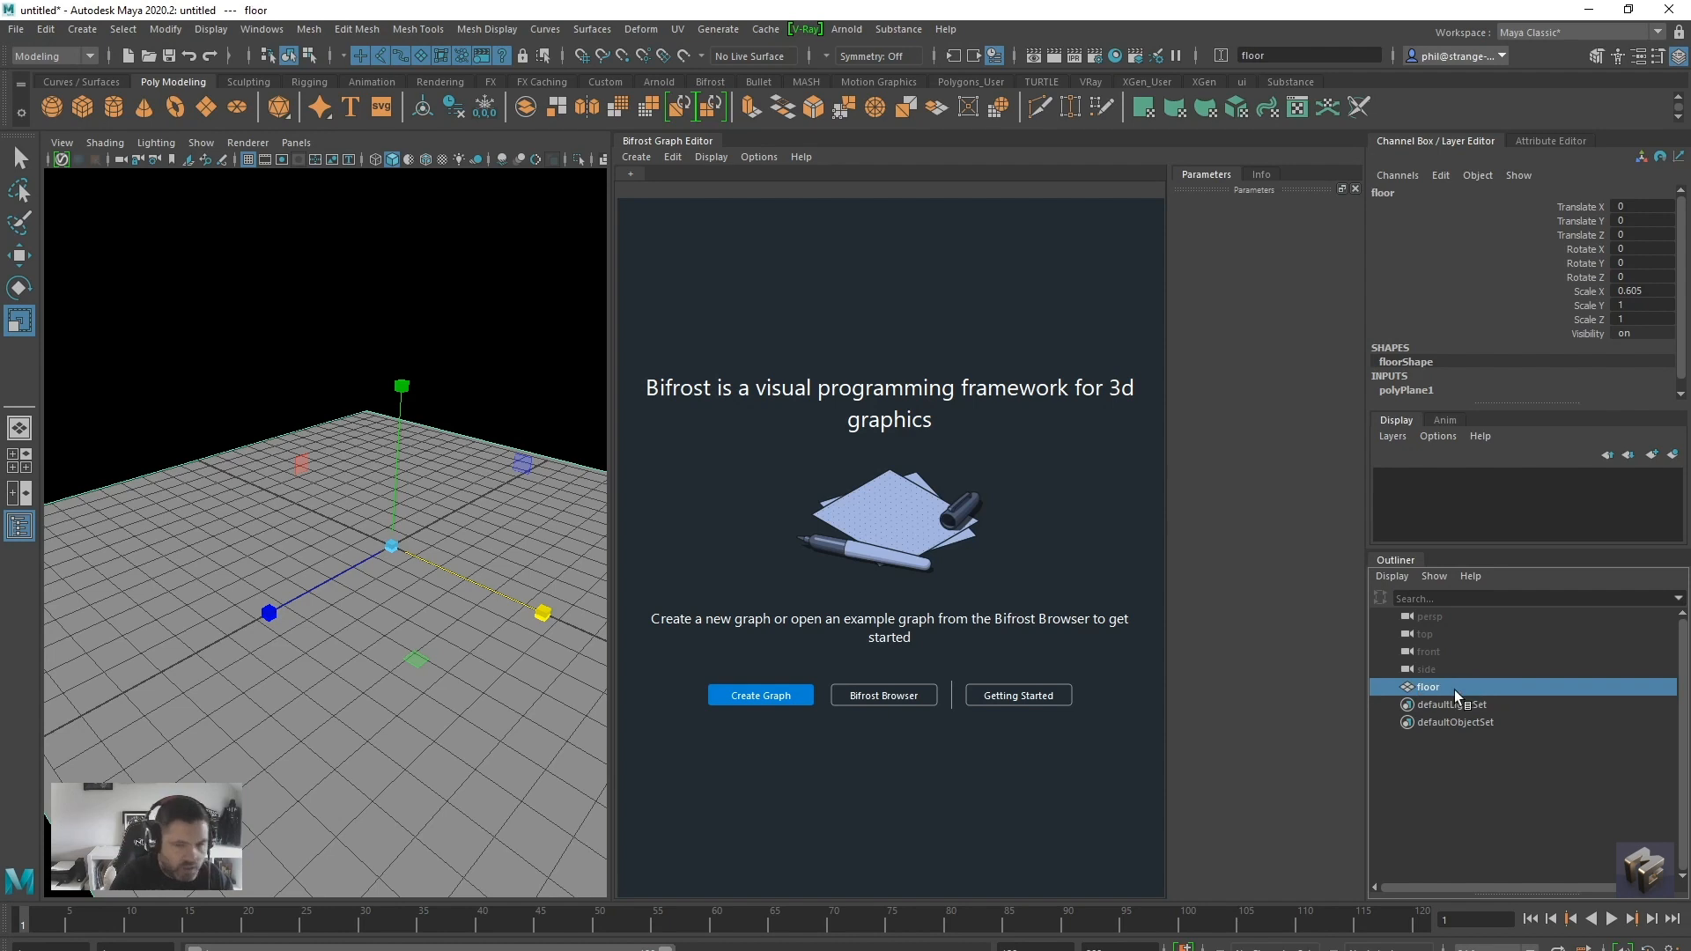
Create a new Bifrost graph and spread out its input and output nodes
click(759, 700)
drag(985, 627, 670, 670)
click(960, 521)
scroll(960, 522, down, 5)
alt+middle_drag(906, 531, 858, 532)
drag(732, 612, 722, 612)
click(830, 602)
scroll(837, 599, down, 1)
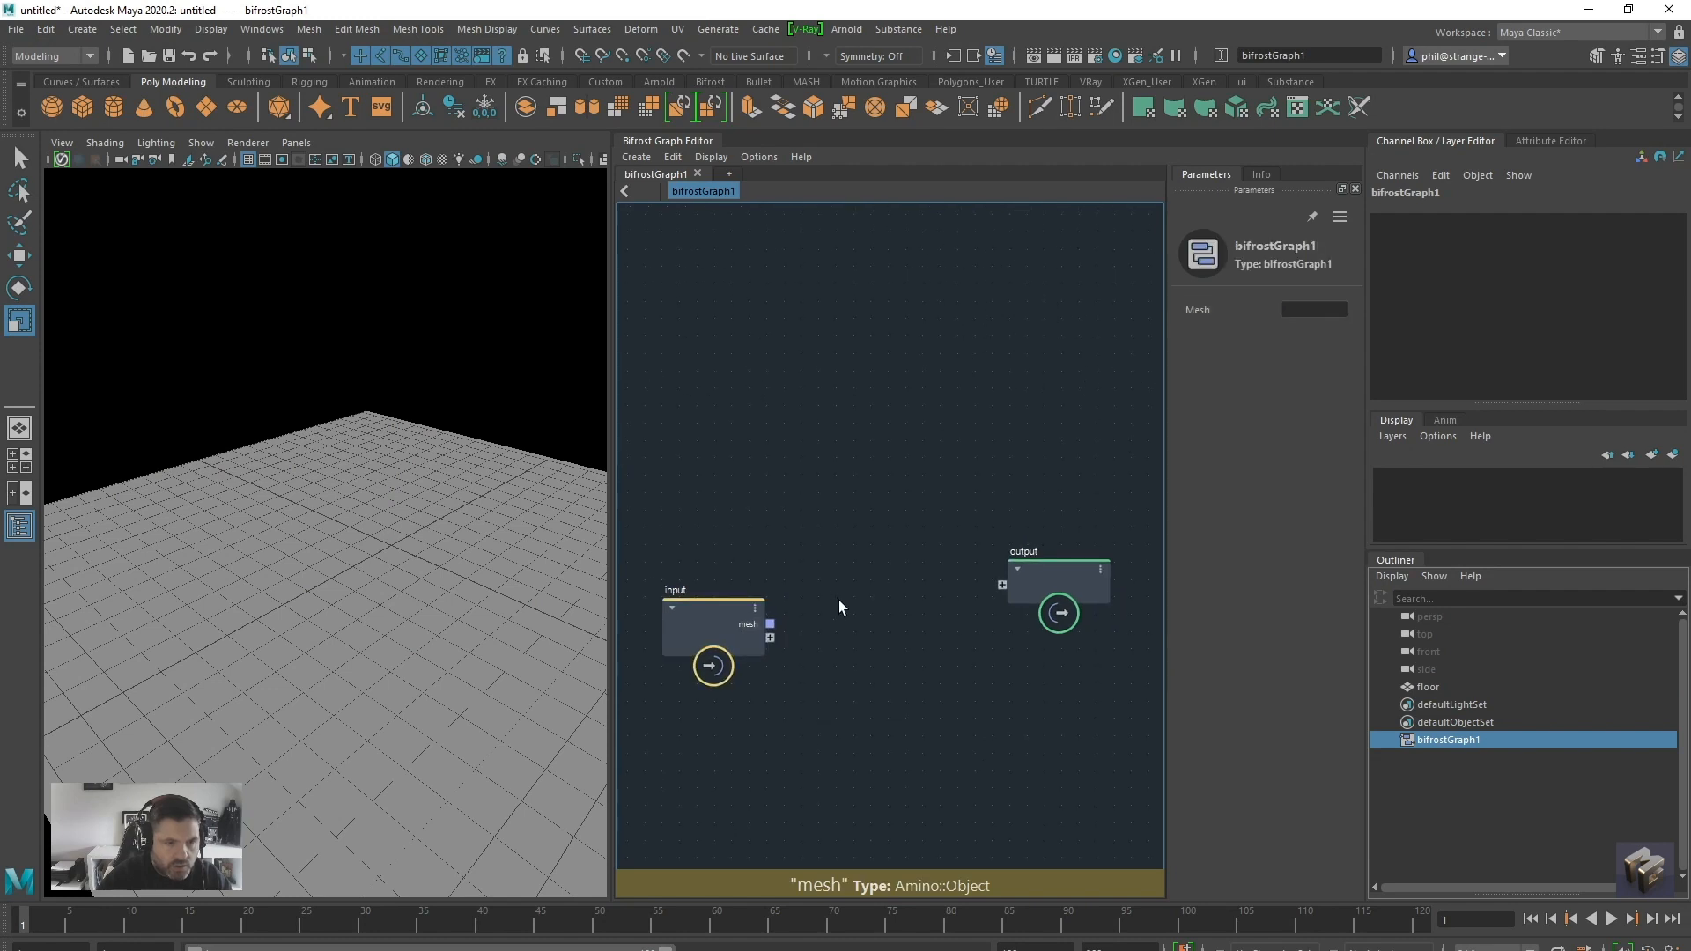
alt+middle_drag(837, 600, 855, 608)
Add the floor mesh to the Bifrost graph as an input node and place it above the existing input node
drag(1432, 687, 747, 442)
click(731, 621)
drag(731, 621, 713, 648)
alt+drag(278, 735, 337, 733)
drag(753, 447, 699, 516)
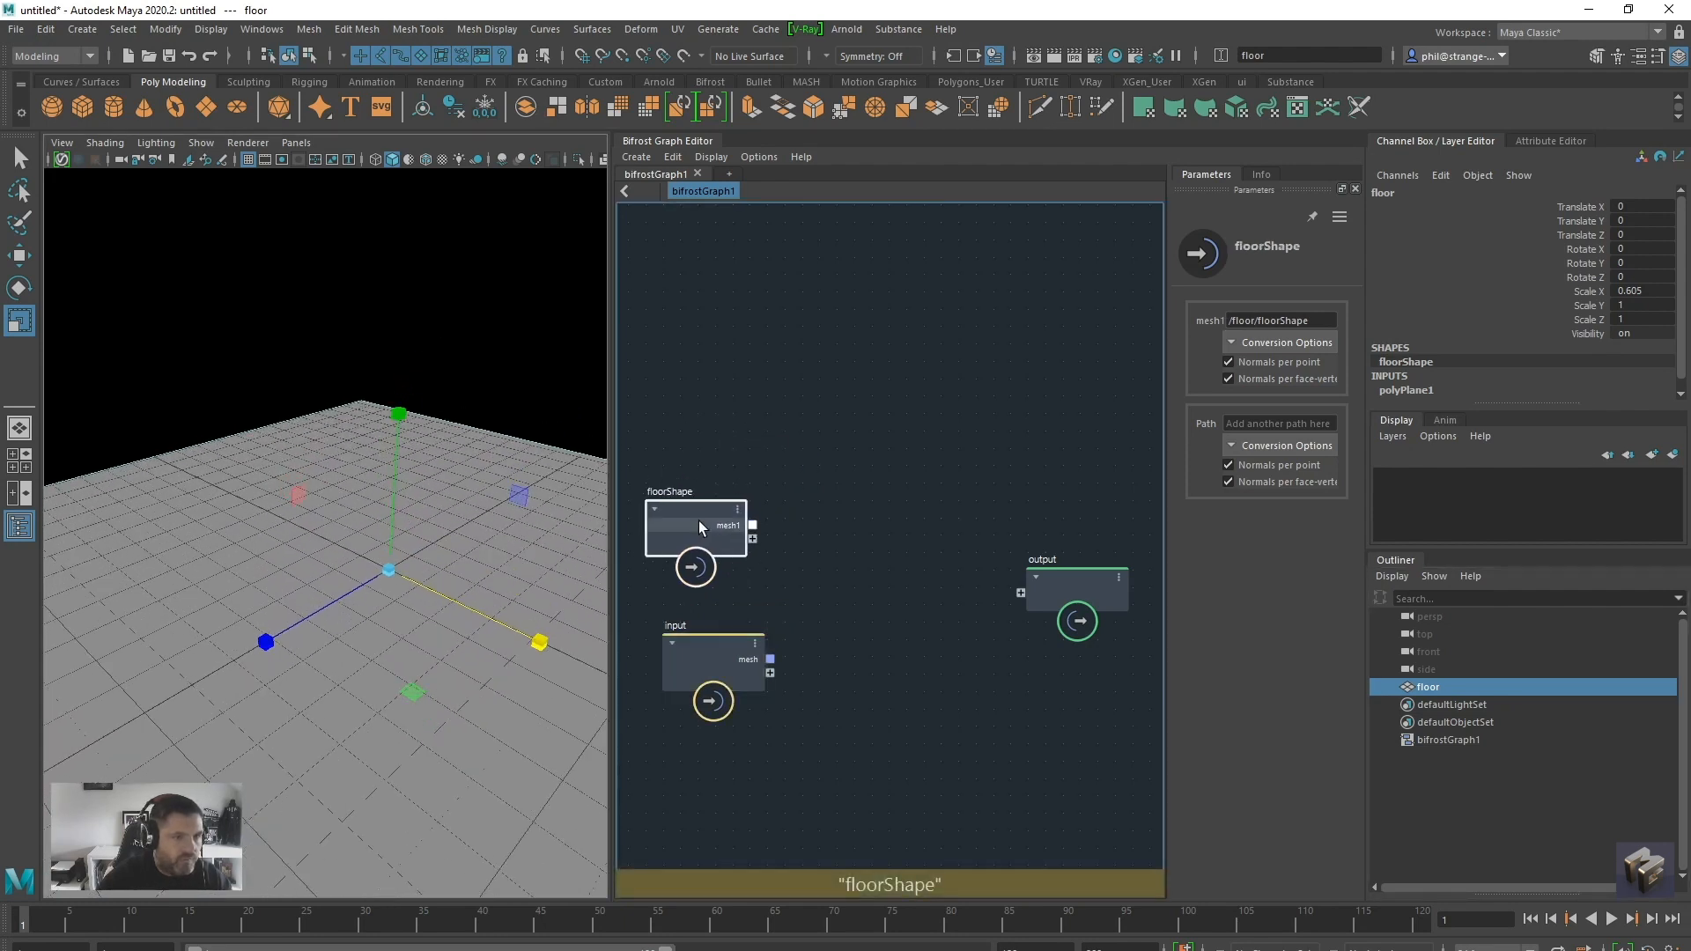
Create a polygon sphere scaled to about 0.544 and delete its lower faces to leave a dome resting on the floor
click(51, 105)
alt+drag(211, 585, 402, 516)
right_drag(400, 516, 387, 564)
alt+drag(388, 563, 364, 599)
click(365, 599)
shift+double_click(430, 597)
key(Delete)
double_click(448, 642)
key(Delete)
Keyframe the dome at frame 1, then move it about 2.35 units in Z and key it around frame 29
right_drag(415, 532, 469, 504)
alt+drag(481, 633, 474, 664)
drag(421, 579, 333, 592)
alt+right_drag(420, 664, 329, 675)
key(s)
drag(40, 922, 353, 922)
key(w)
drag(289, 630, 123, 704)
key(s)
Animate the dome across the floor by moving and keying it at frame 58 and around frames 81 and 112
drag(355, 921, 693, 921)
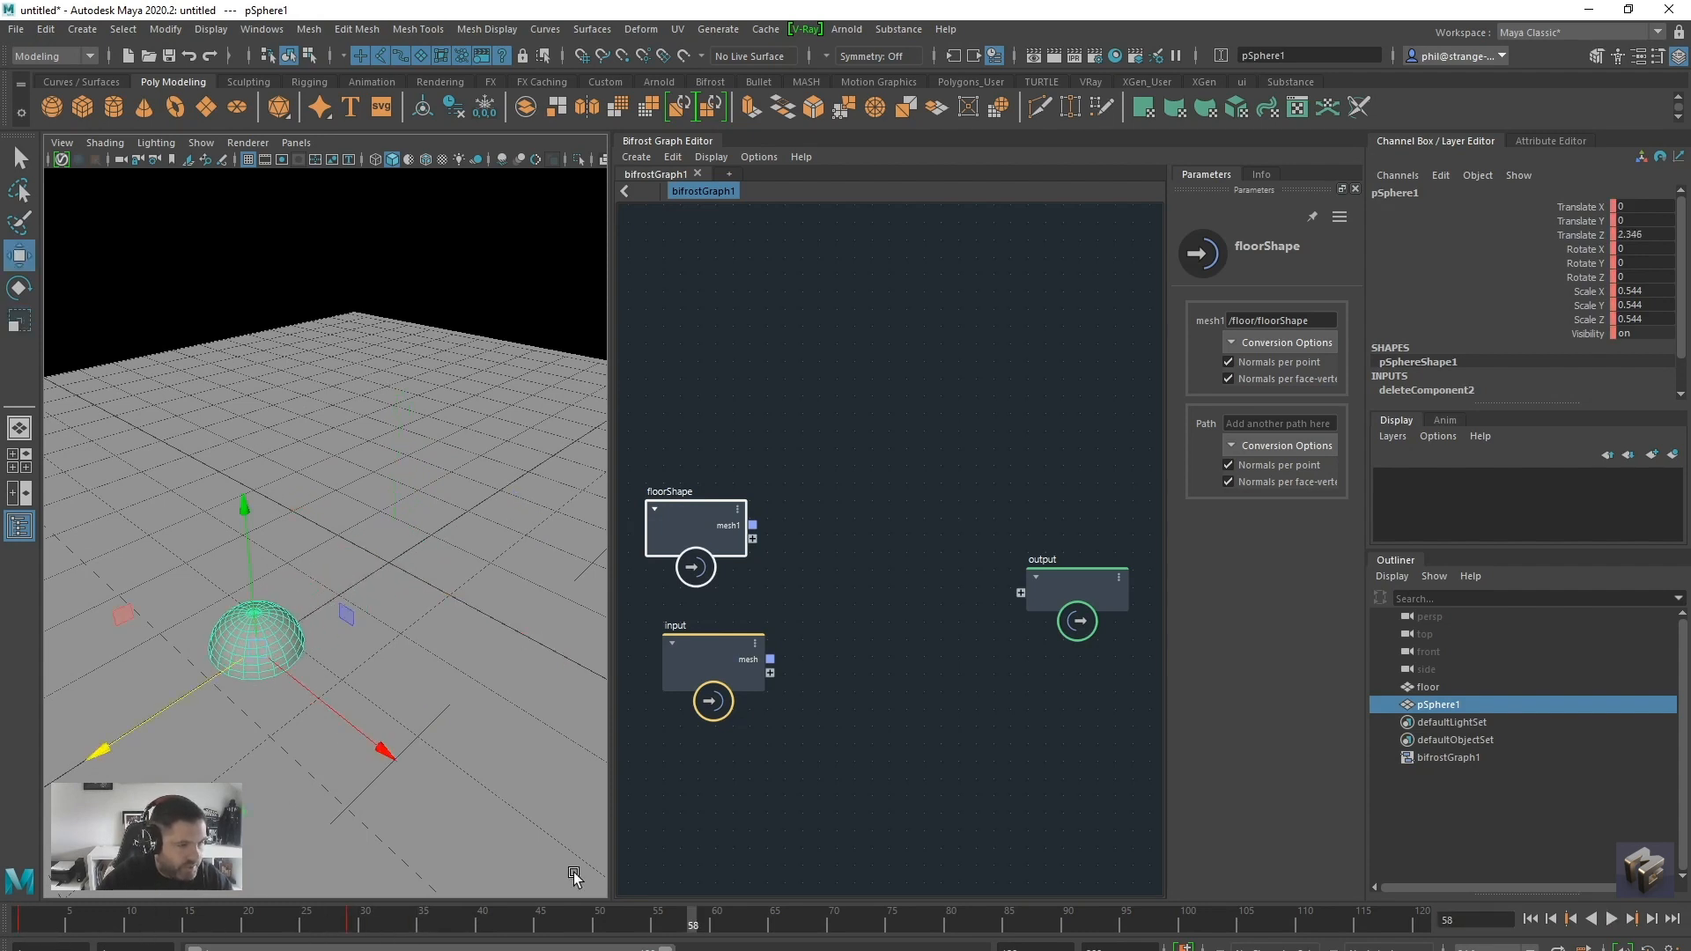
drag(280, 668, 467, 784)
drag(723, 916, 962, 921)
drag(329, 834, 529, 724)
key(s)
drag(1004, 930, 1340, 920)
drag(574, 673, 448, 594)
Play back the dome's animation from the start, stop it, and return to frame 1
drag(1328, 919, 19, 935)
click(1611, 919)
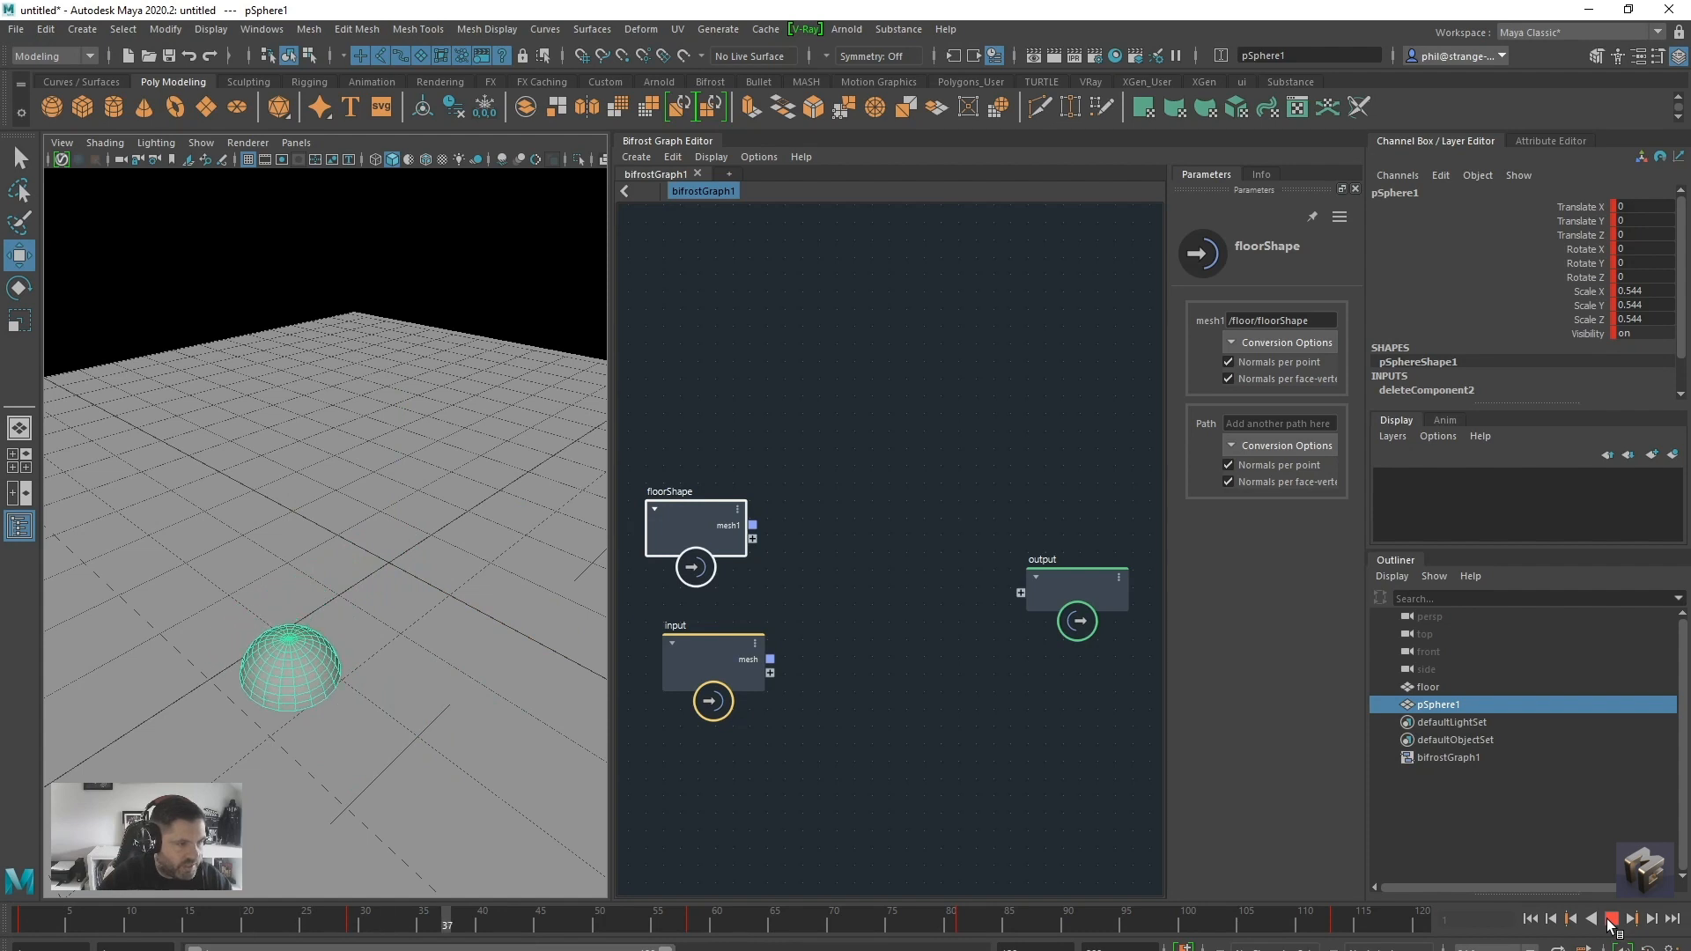
click(1610, 918)
click(1531, 919)
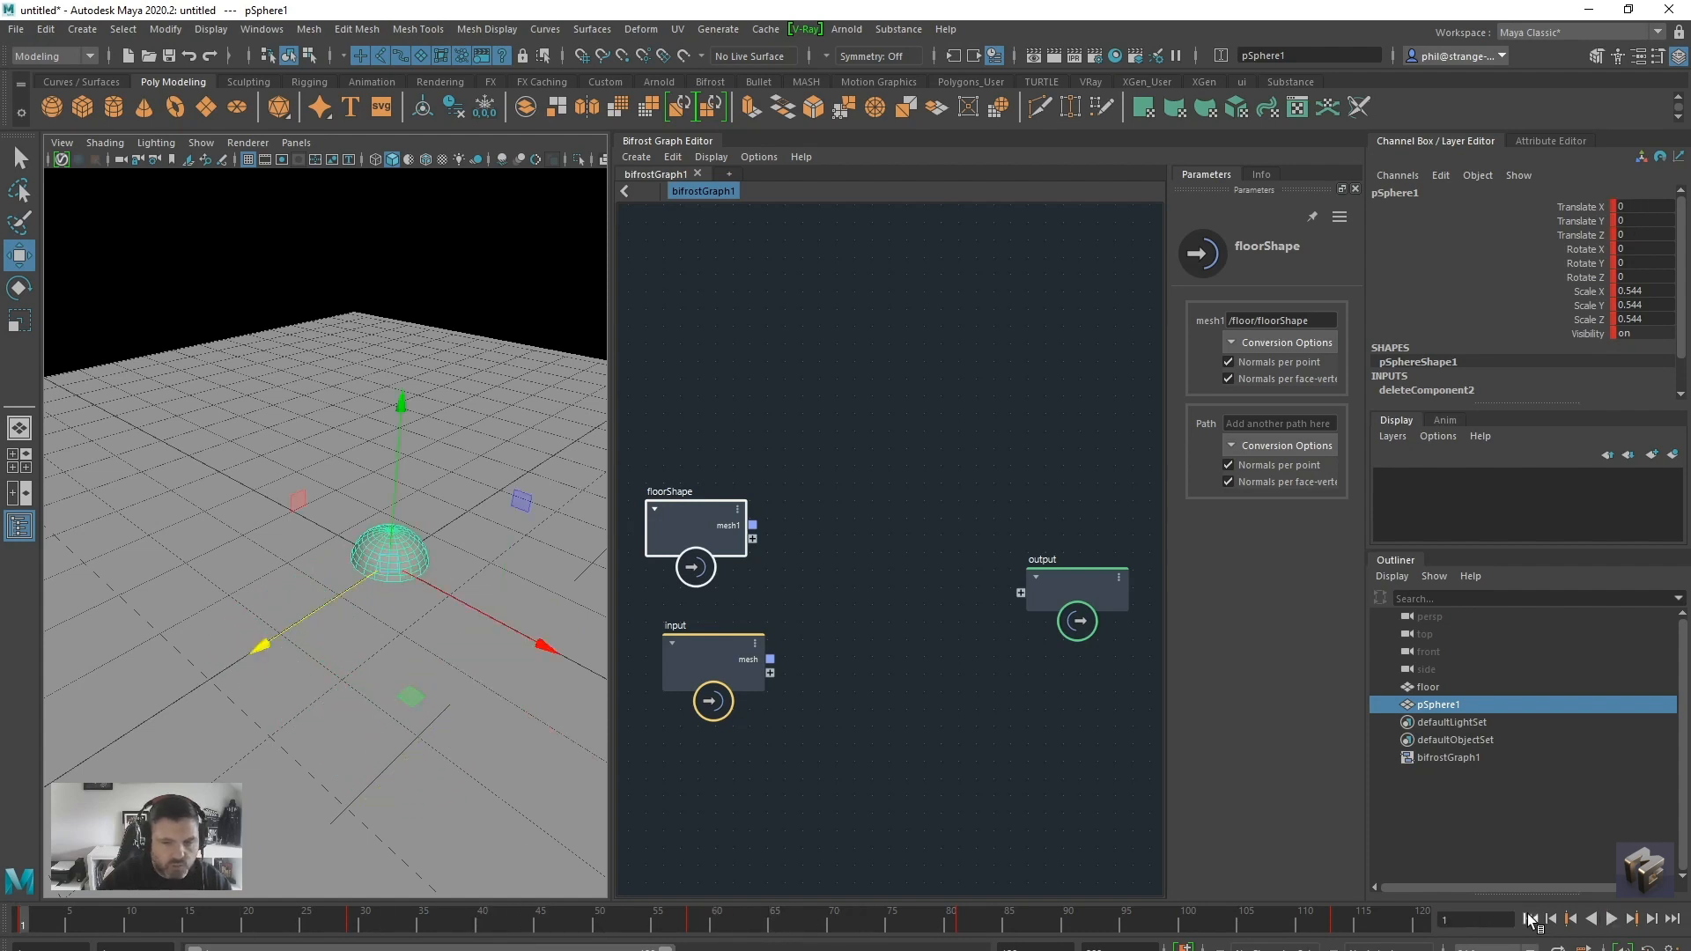
alt+drag(352, 633, 356, 632)
alt+middle_drag(356, 633, 321, 657)
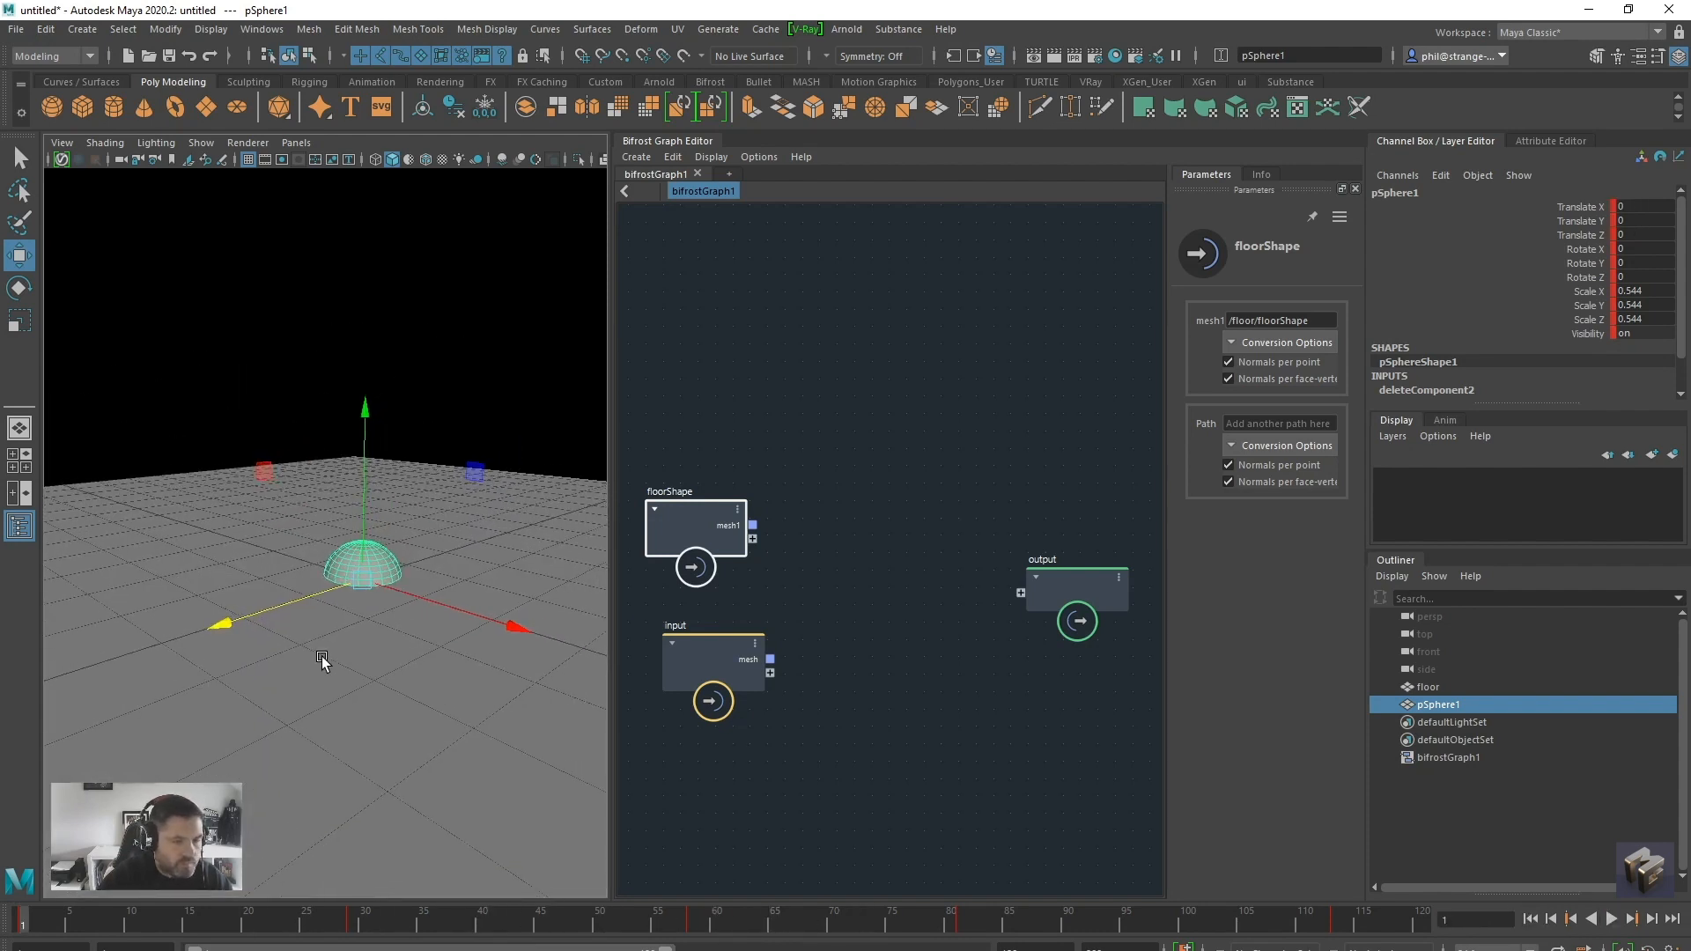
Rename the dome to emit and add it to the Bifrost graph as an input node
double_click(1444, 706)
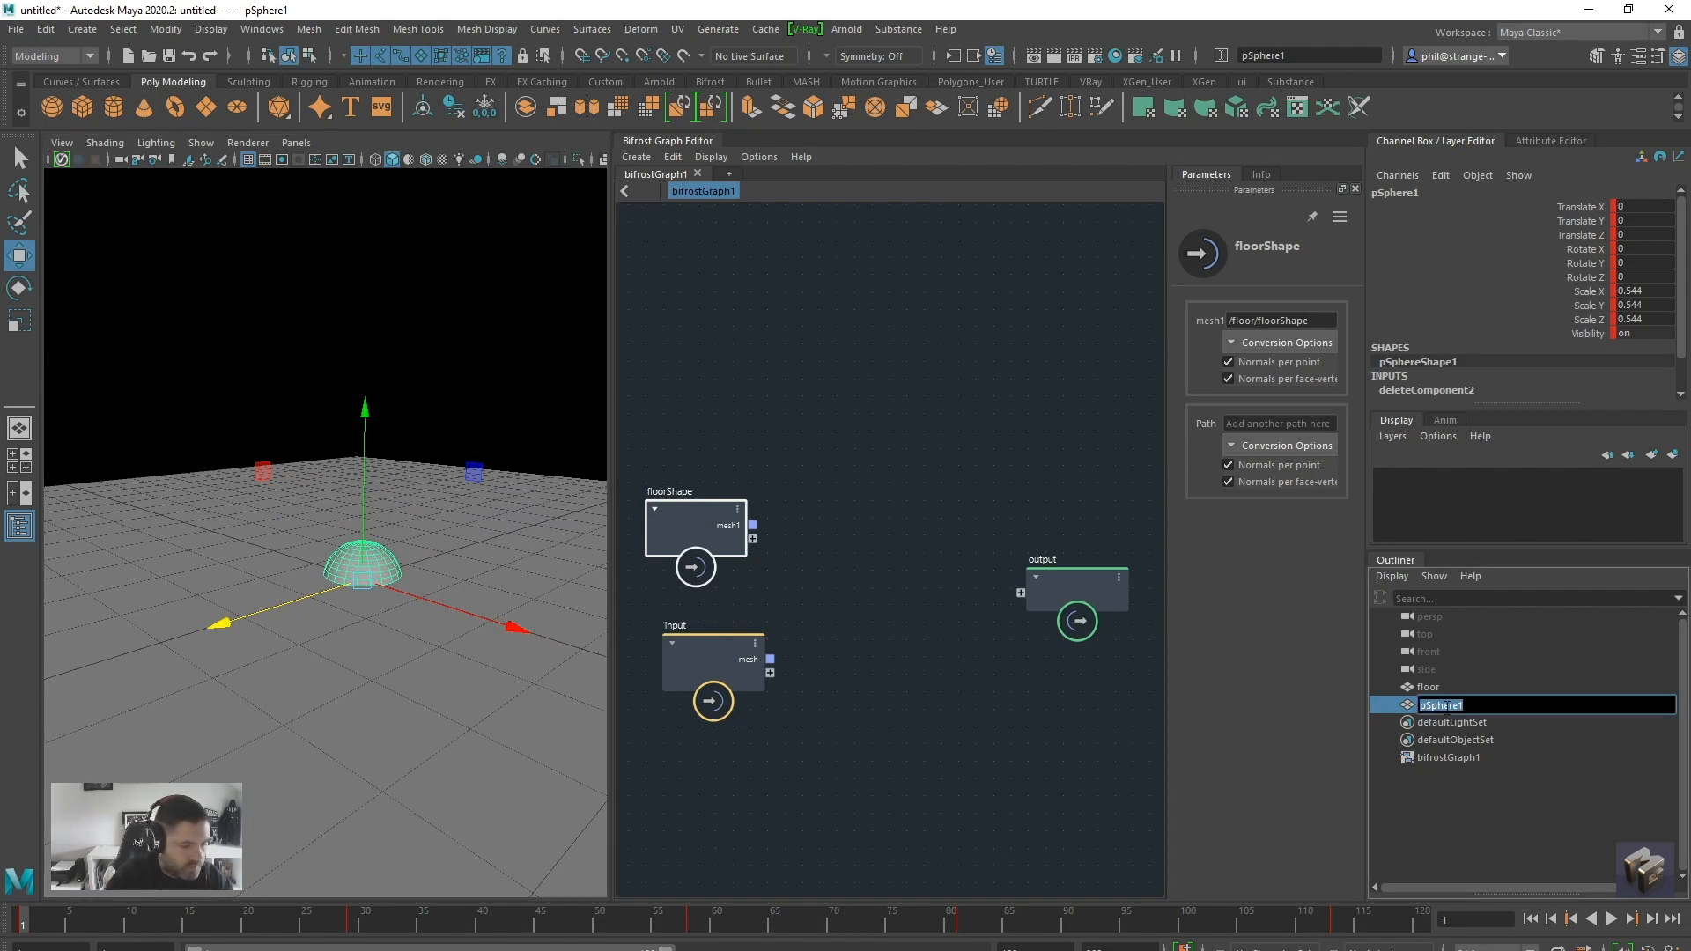
text(emit)
key(Return)
drag(1445, 706, 779, 362)
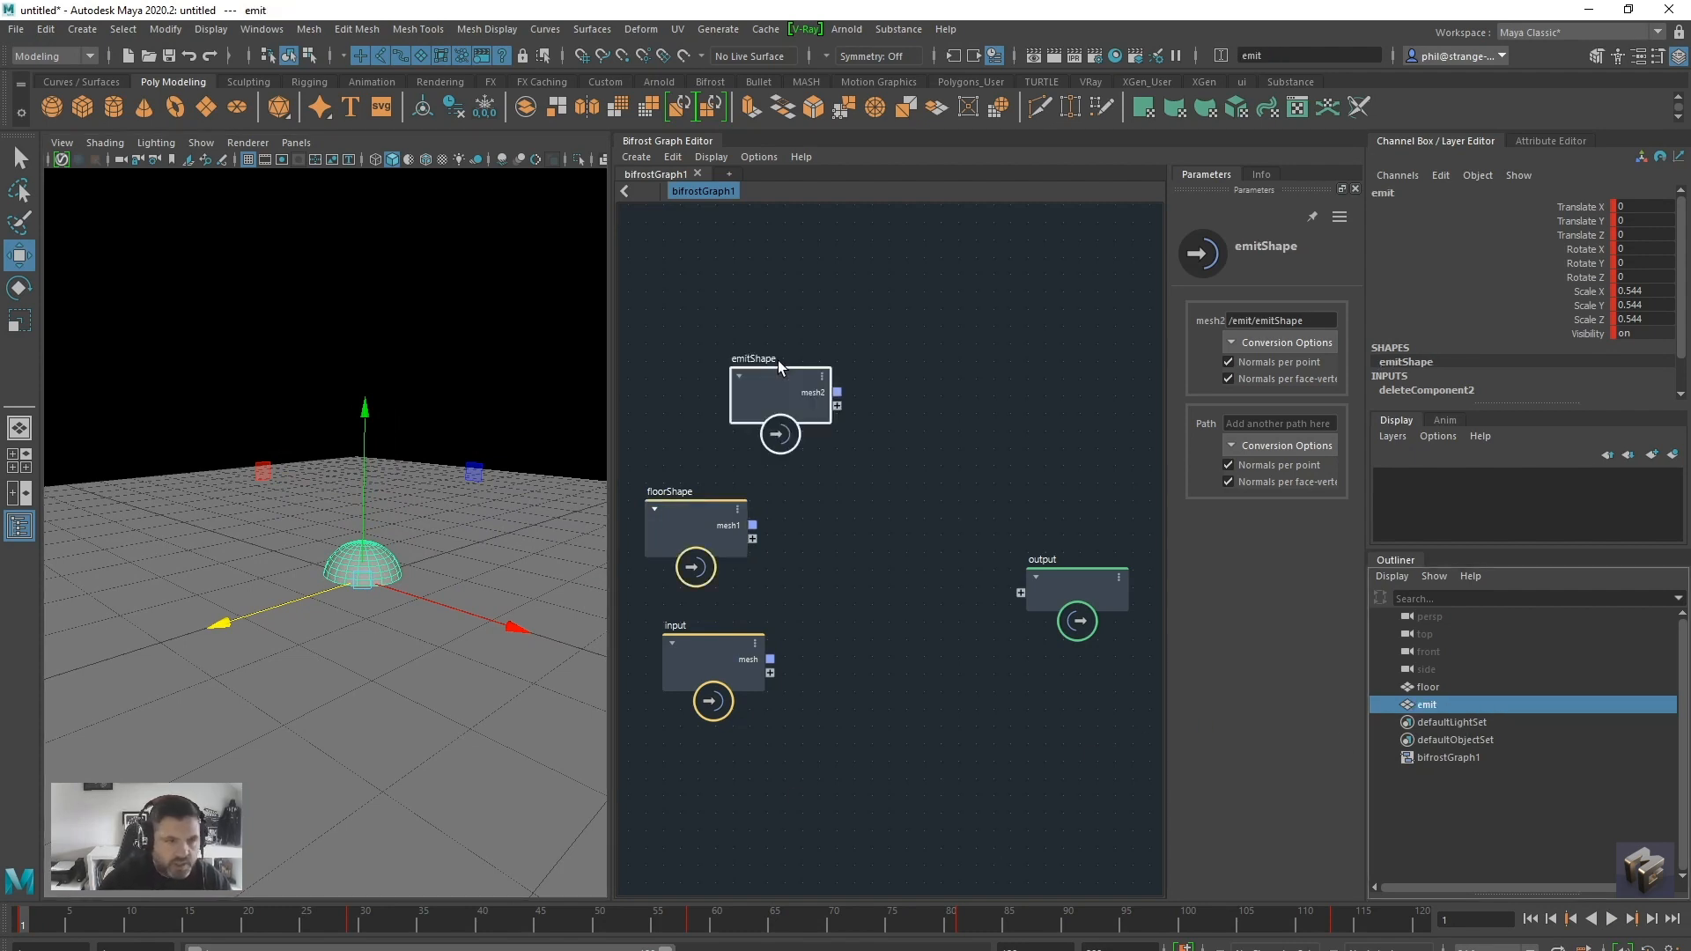
Rearrange the emitShape, floorShape, input and output nodes to clear space in the middle of the graph
drag(730, 515, 736, 530)
drag(730, 380, 703, 377)
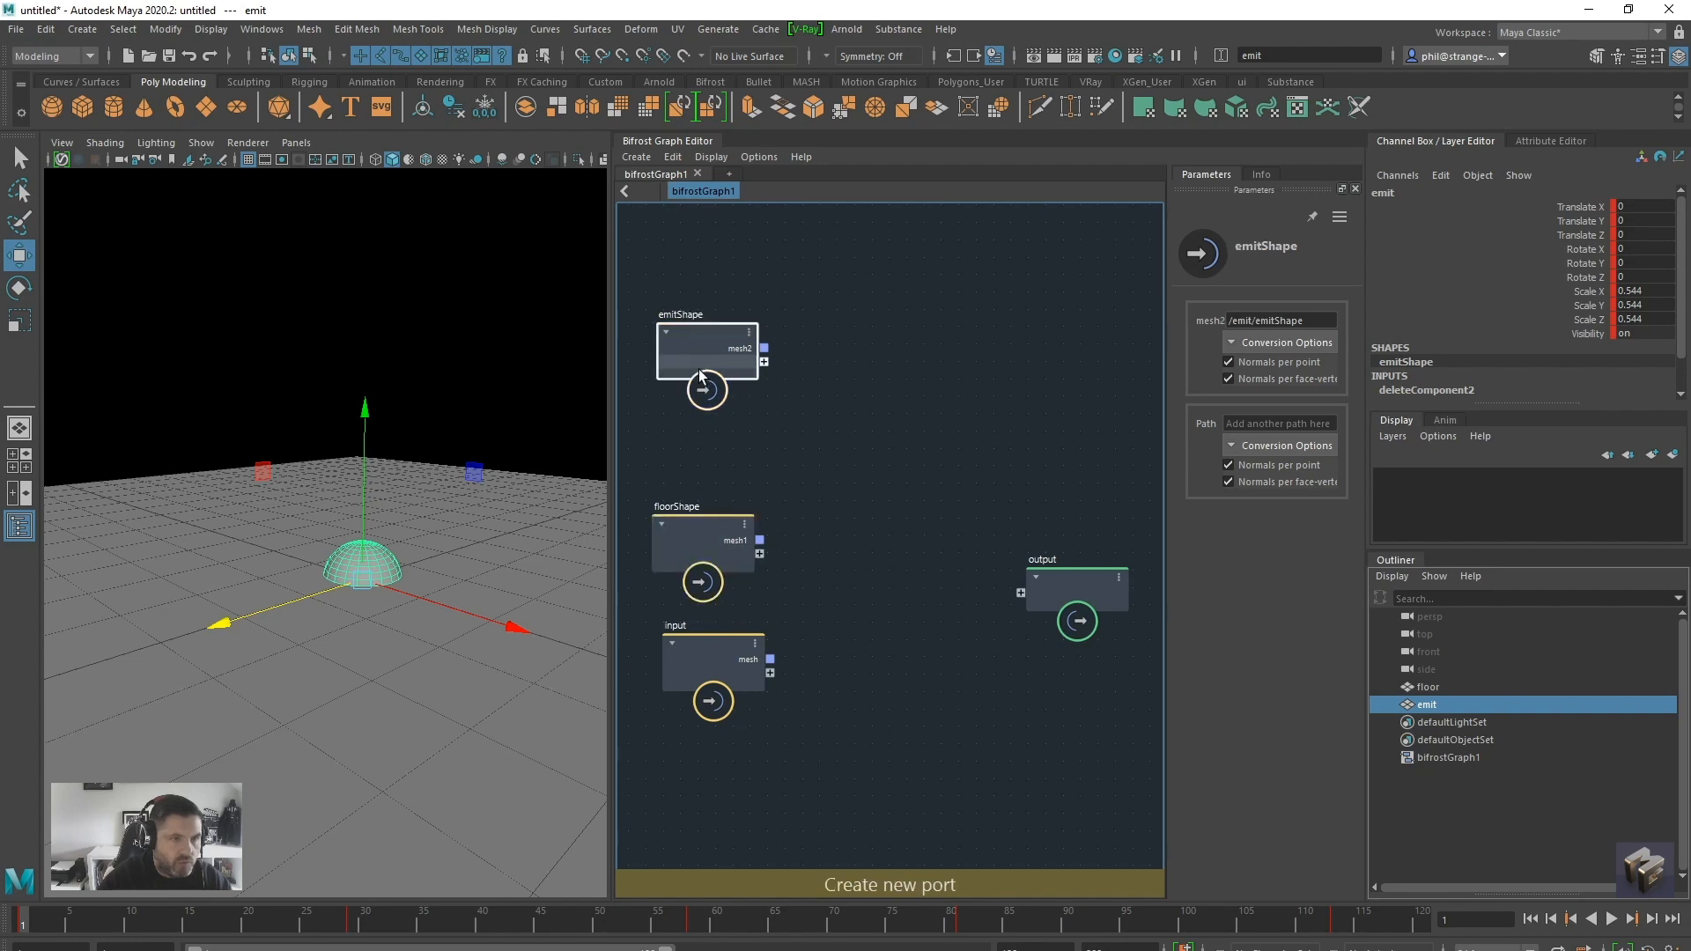
drag(702, 666, 645, 706)
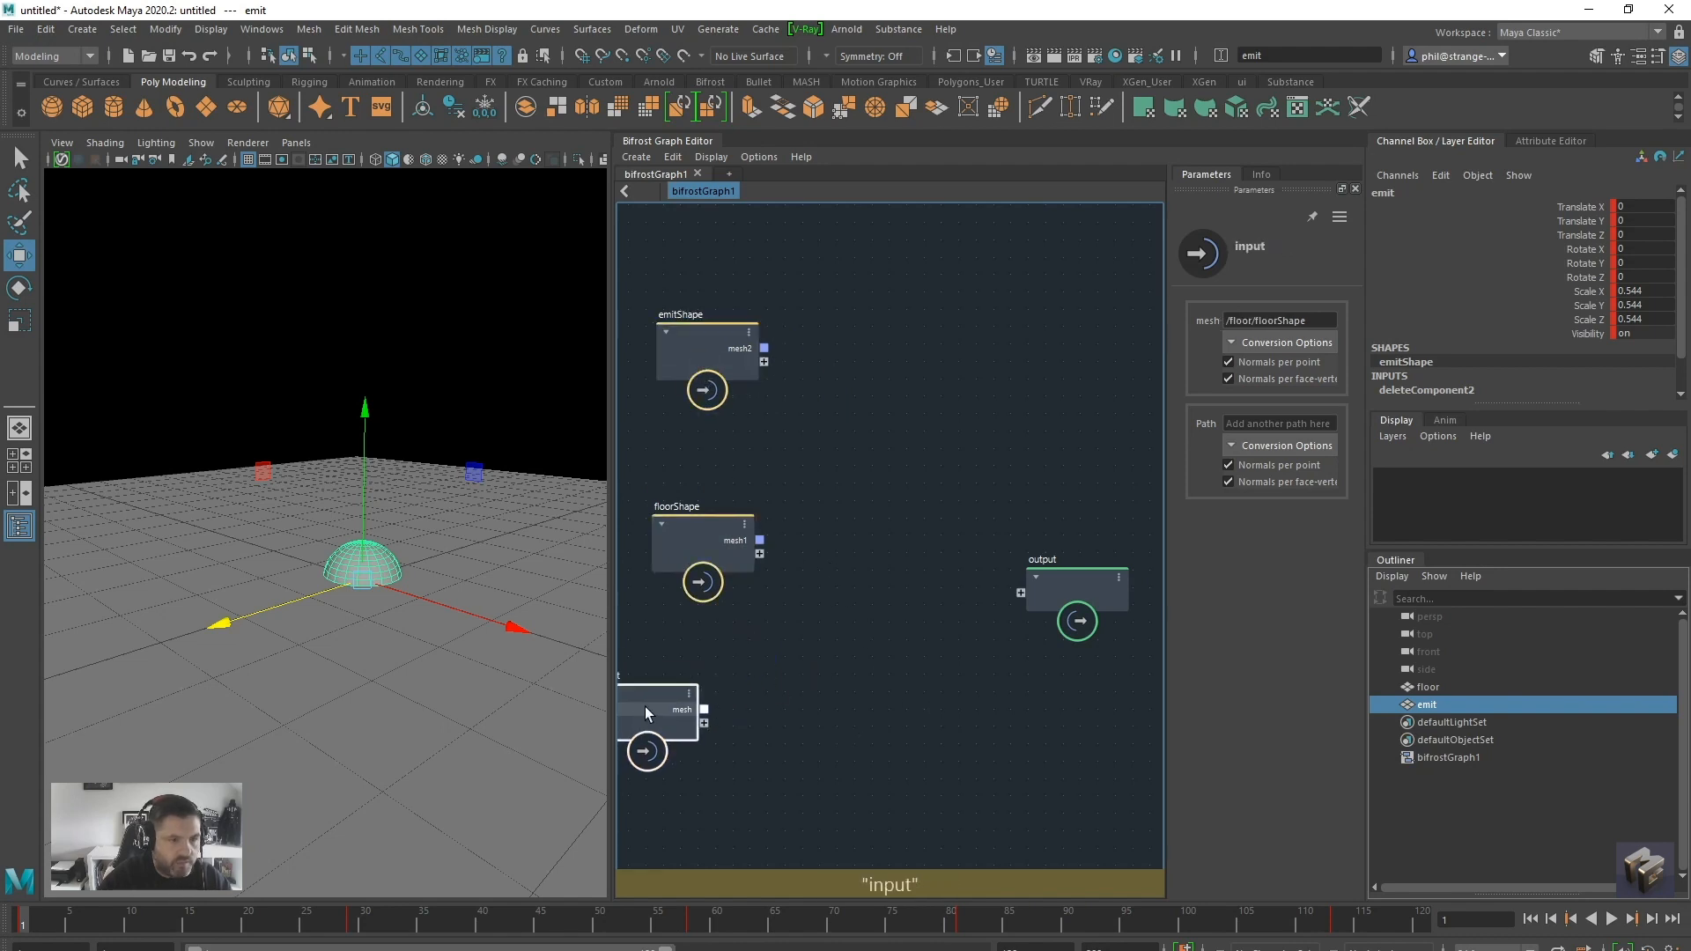
drag(1029, 592, 1070, 499)
Add a basic_particles_graph compound to the graph and explode it into its separate nodes
key(Tab)
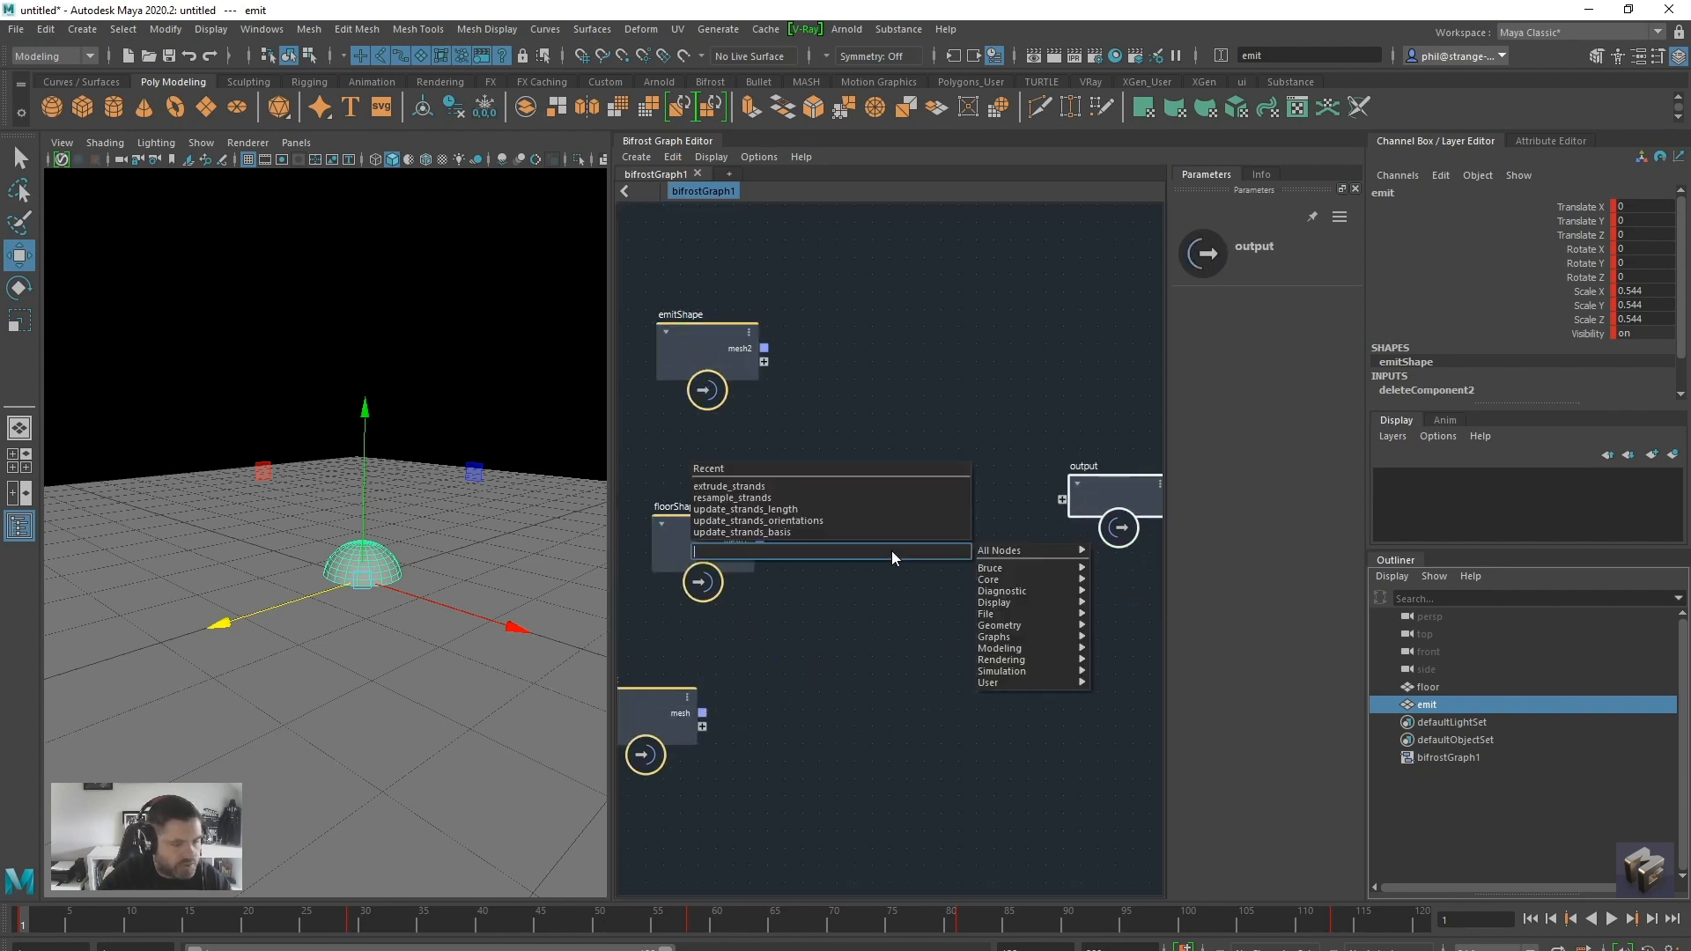
text(particl)
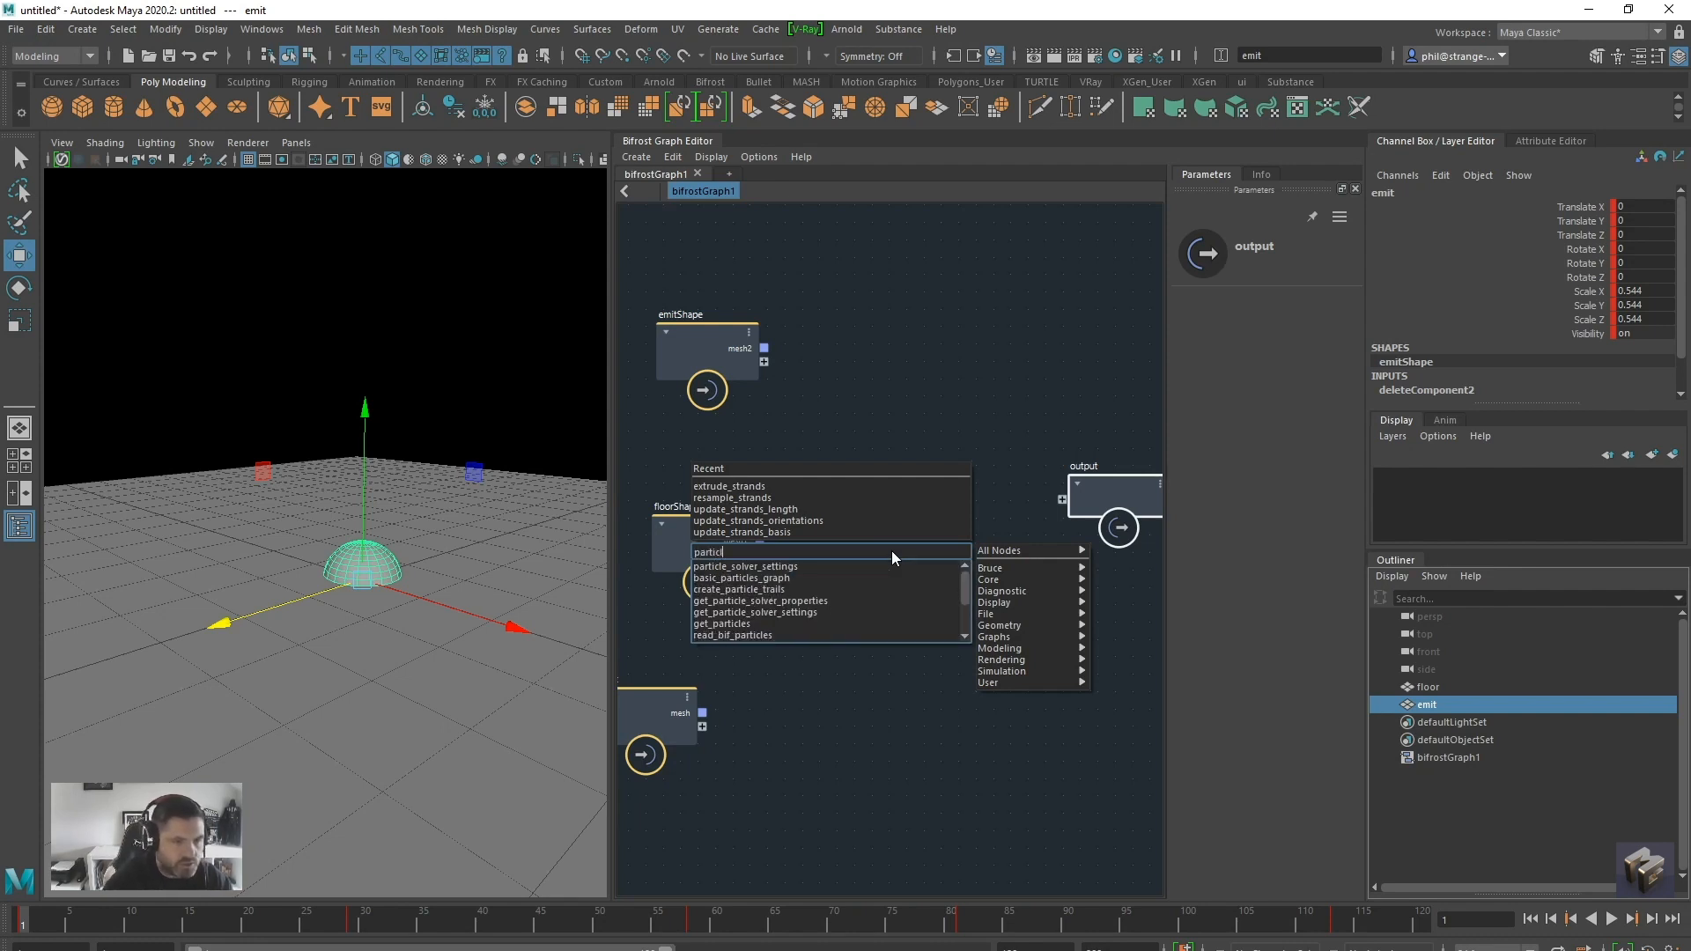
click(842, 577)
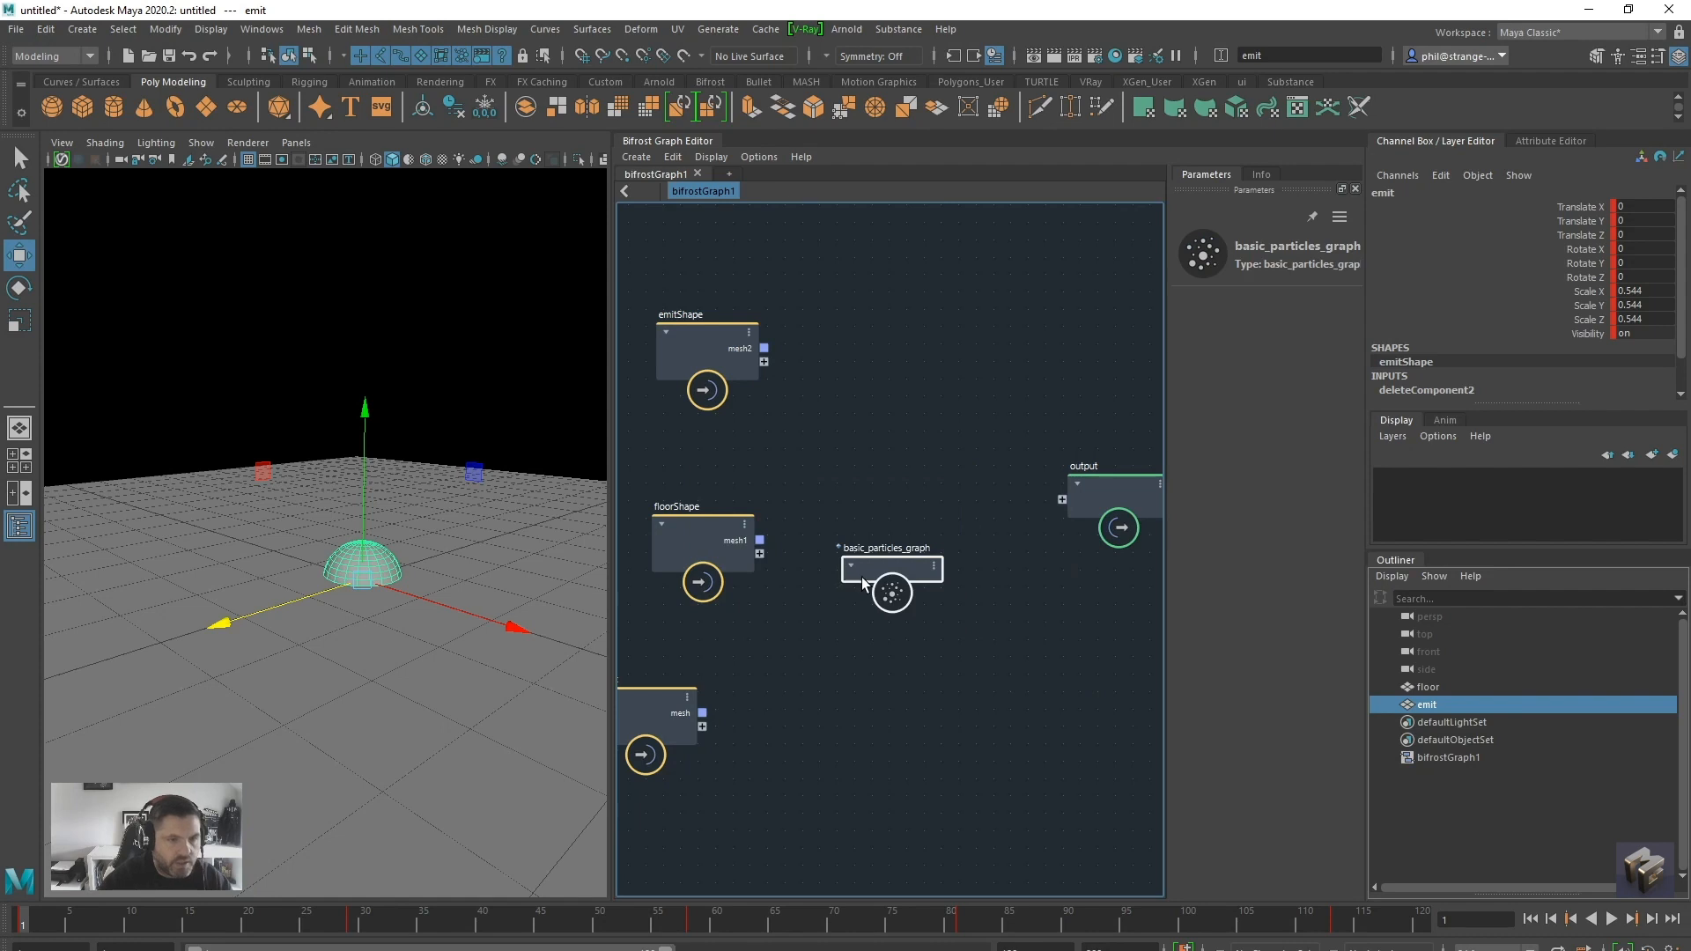
drag(863, 583, 893, 432)
right_click(916, 430)
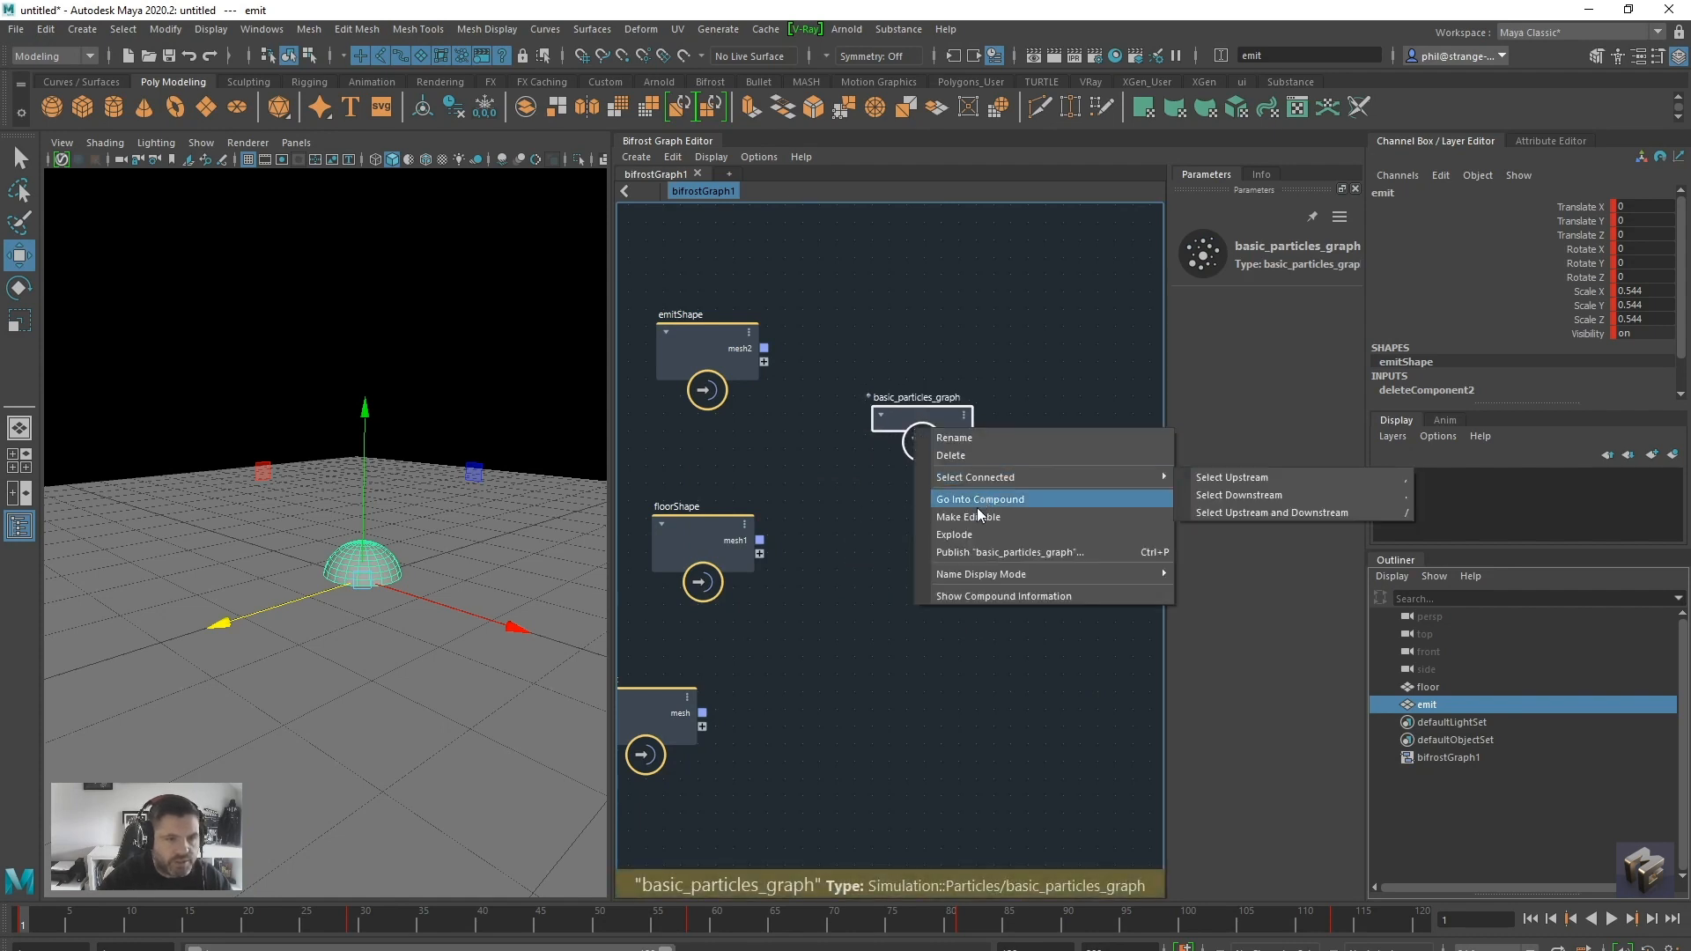
click(970, 535)
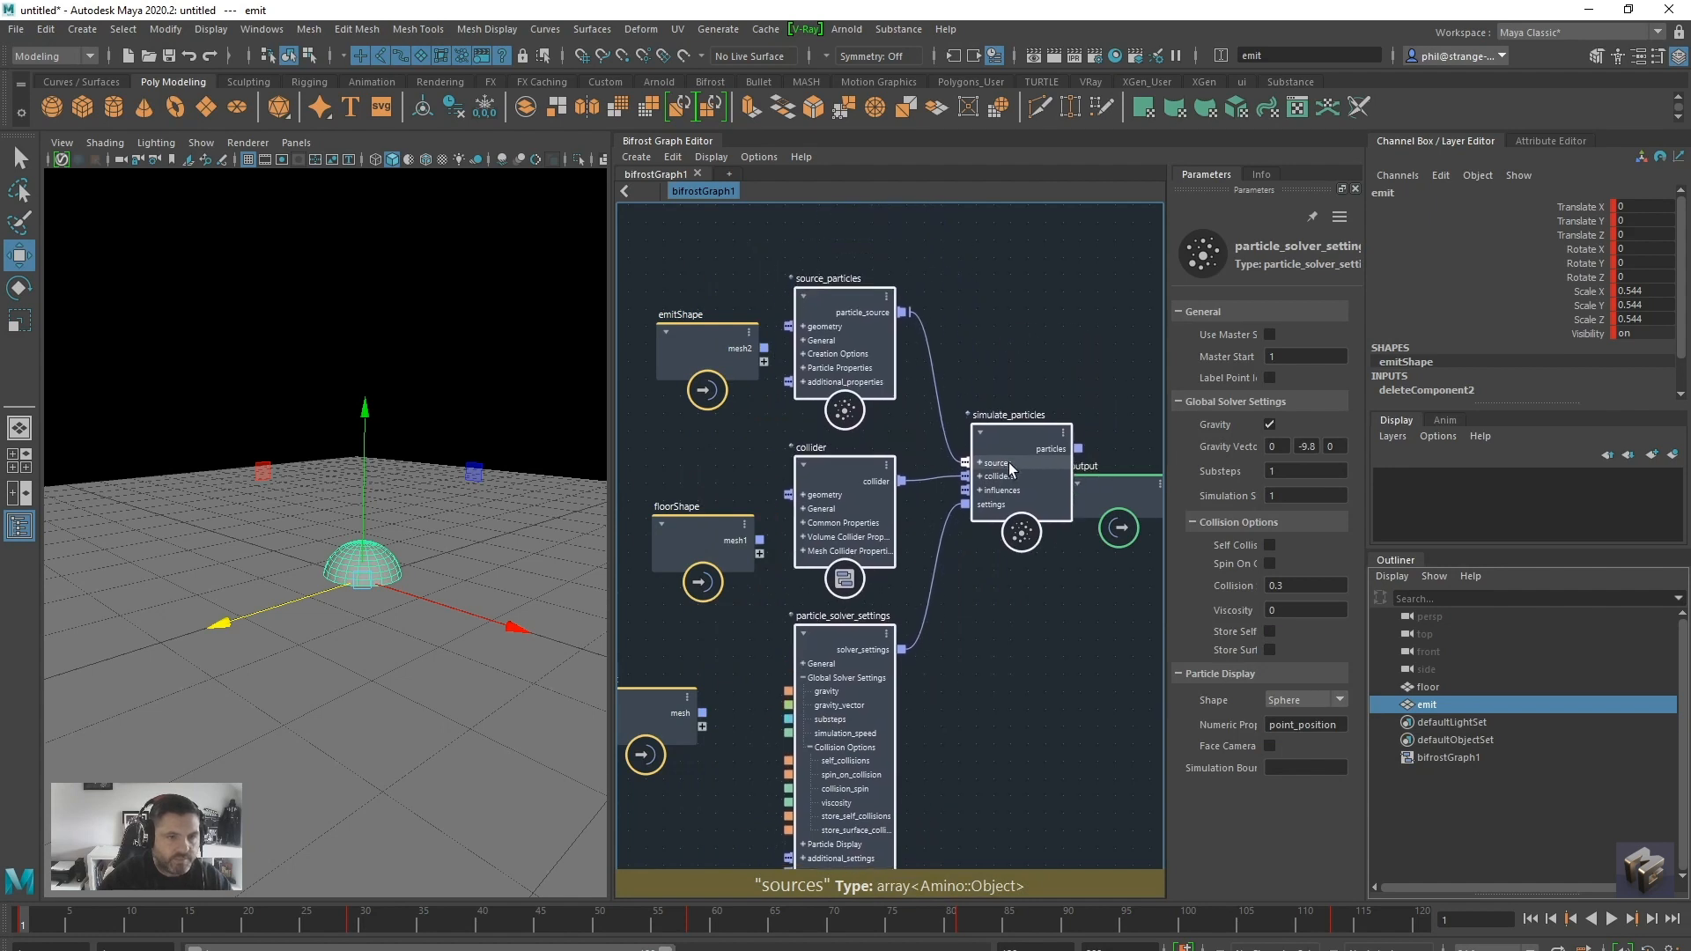
Connect floorShape's mesh to the collider's geometry and emitShape's mesh to the source_particles geometry
click(616, 548)
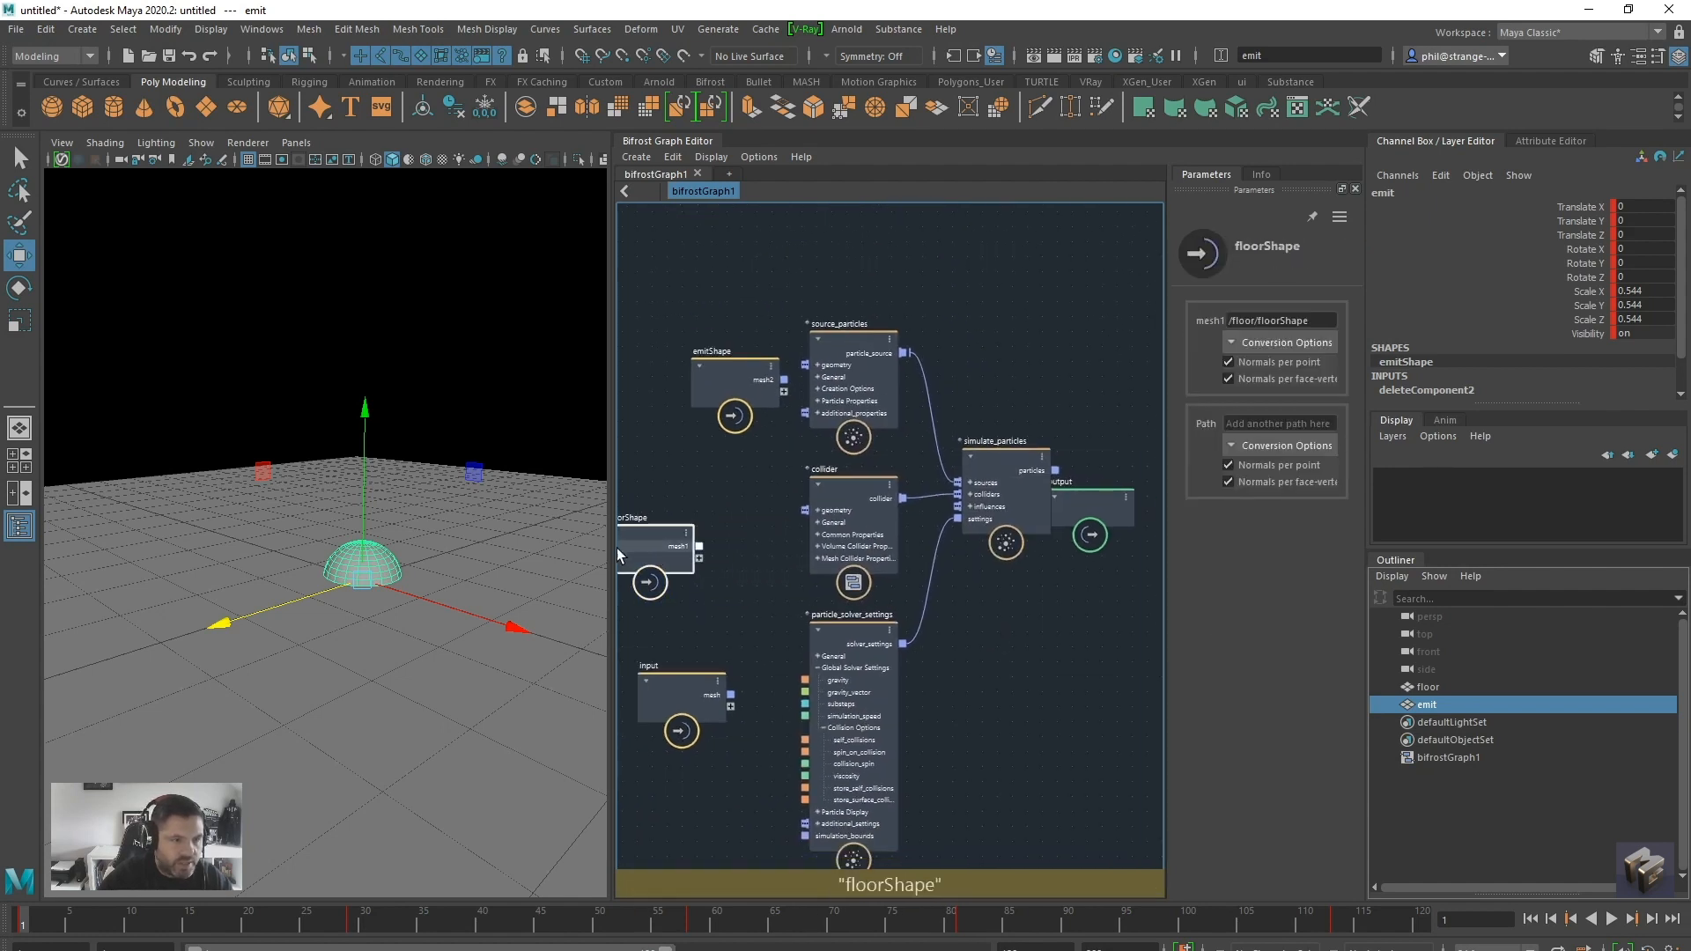
drag(818, 561, 974, 520)
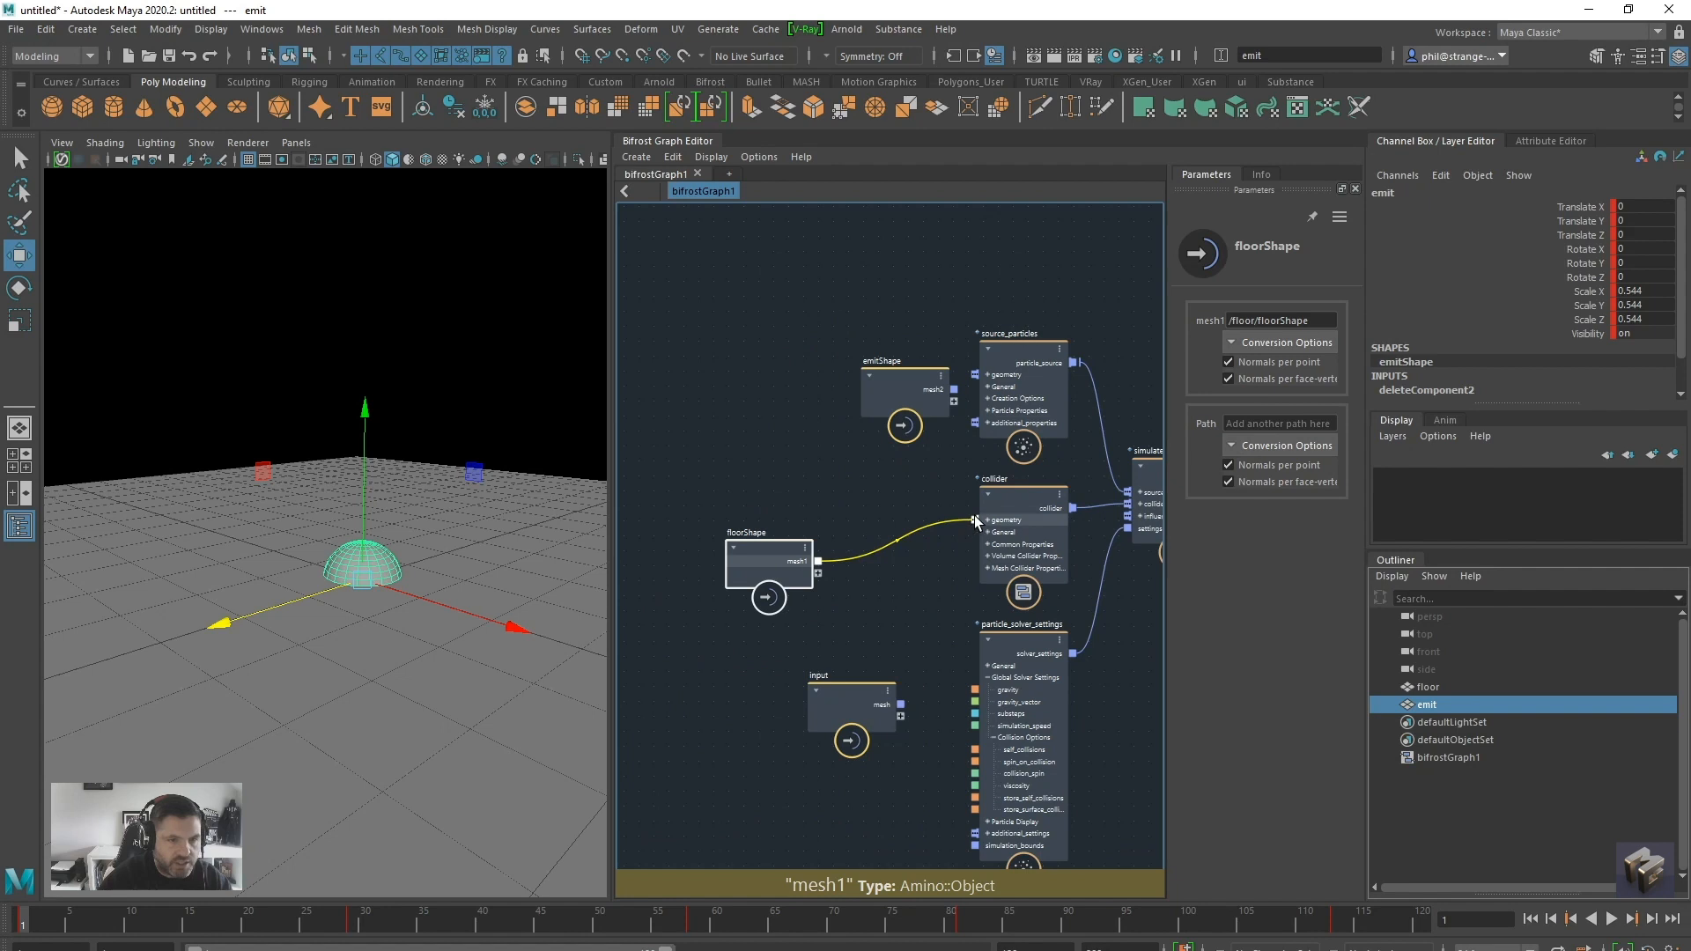
drag(877, 390, 1009, 377)
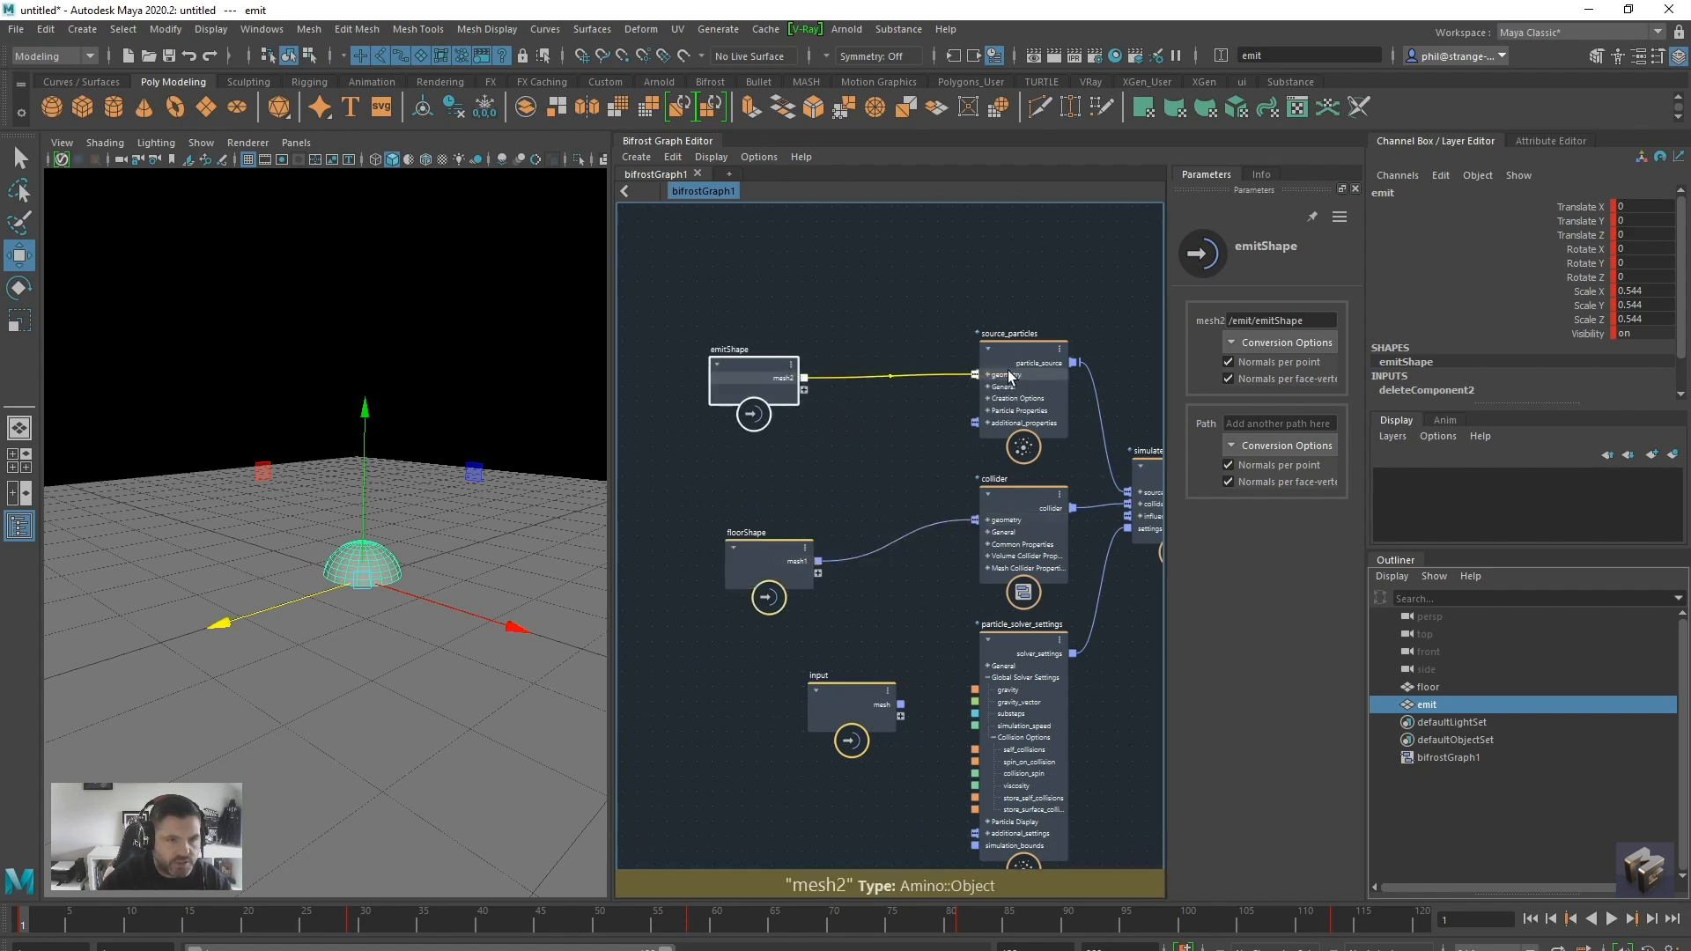
Reposition the collider node, widen its parameters area, and set its detail size to 0.001
alt+middle_drag(849, 496, 659, 455)
drag(849, 470, 751, 479)
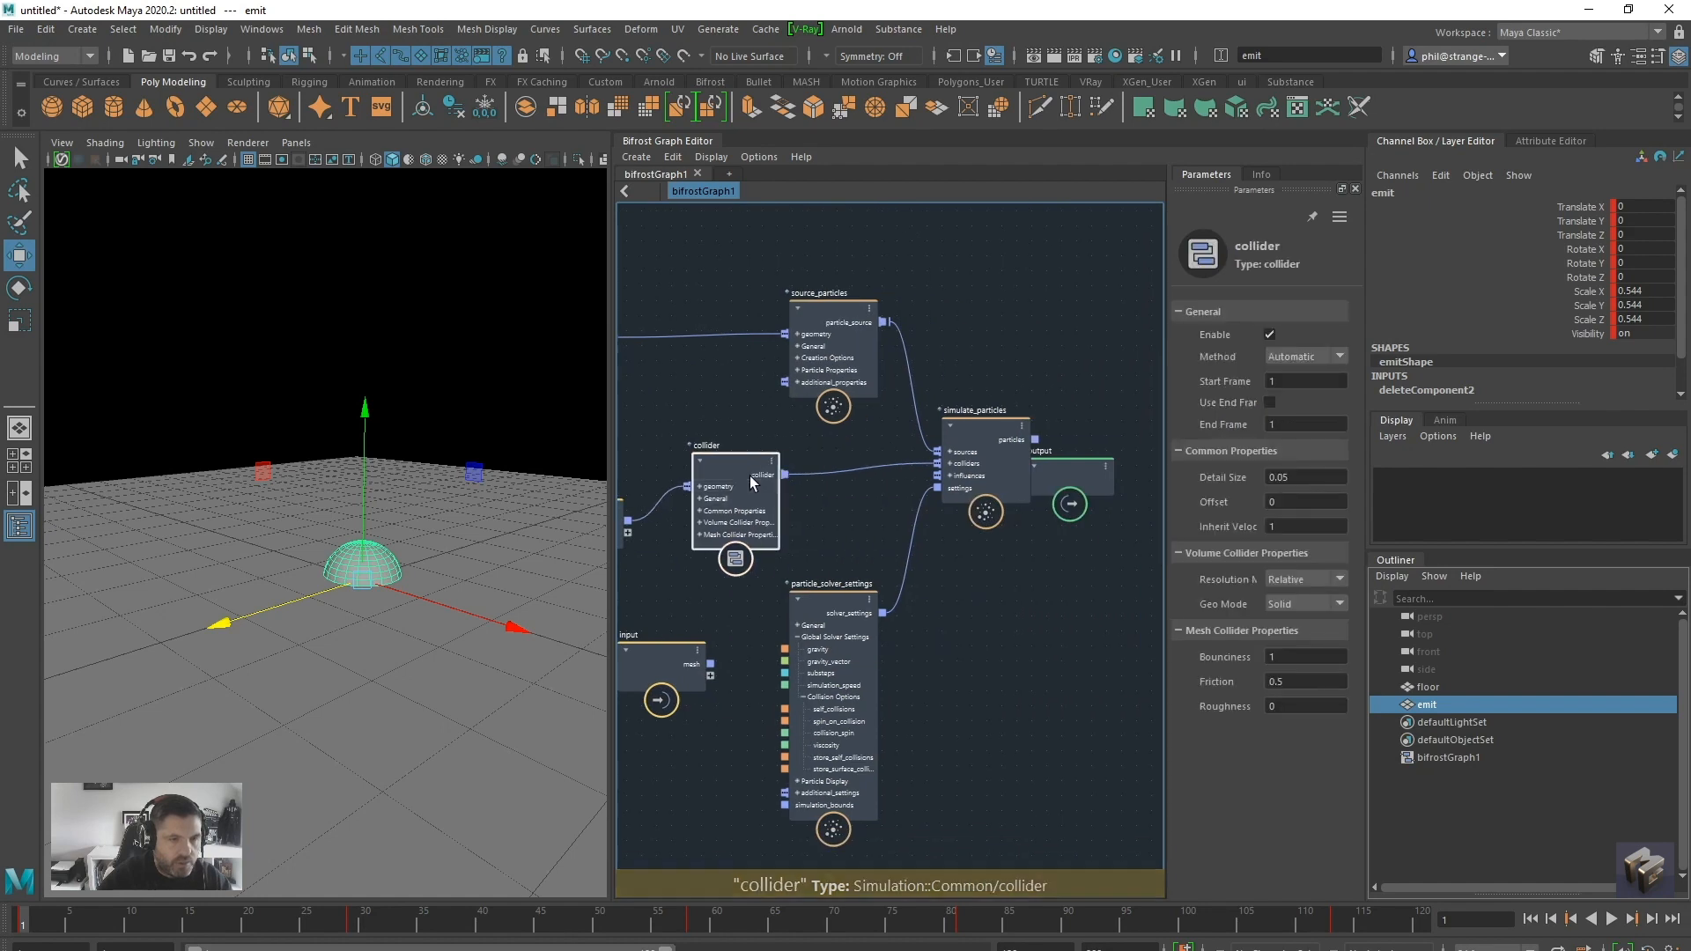
drag(1169, 520, 999, 572)
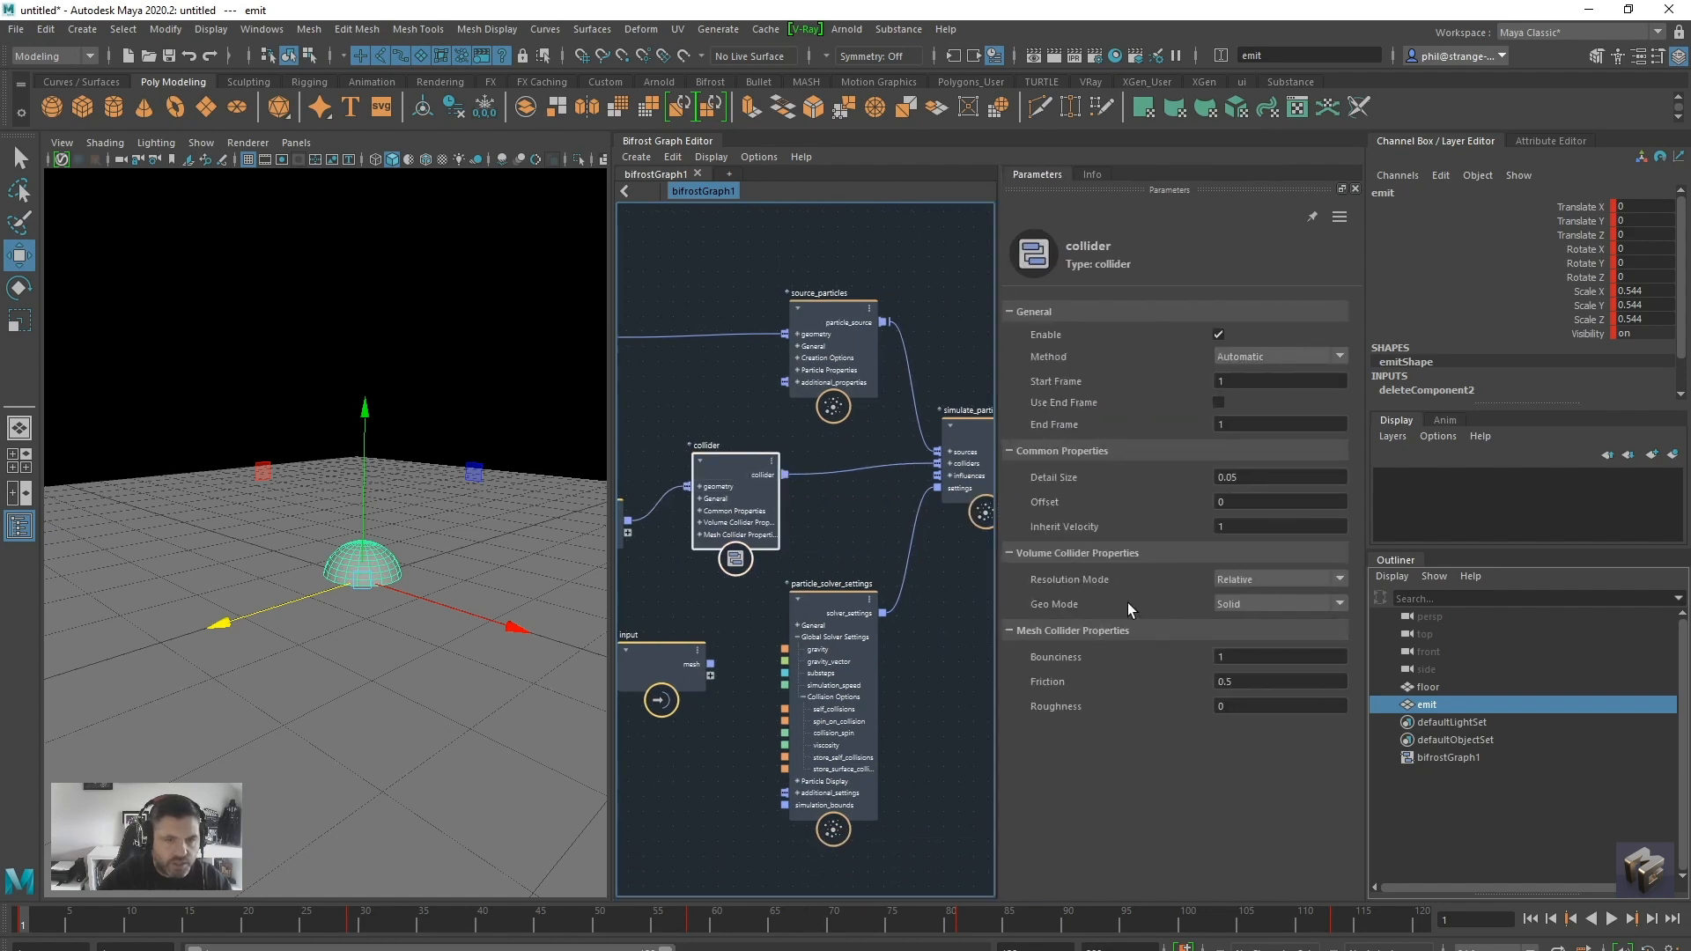
click(1247, 478)
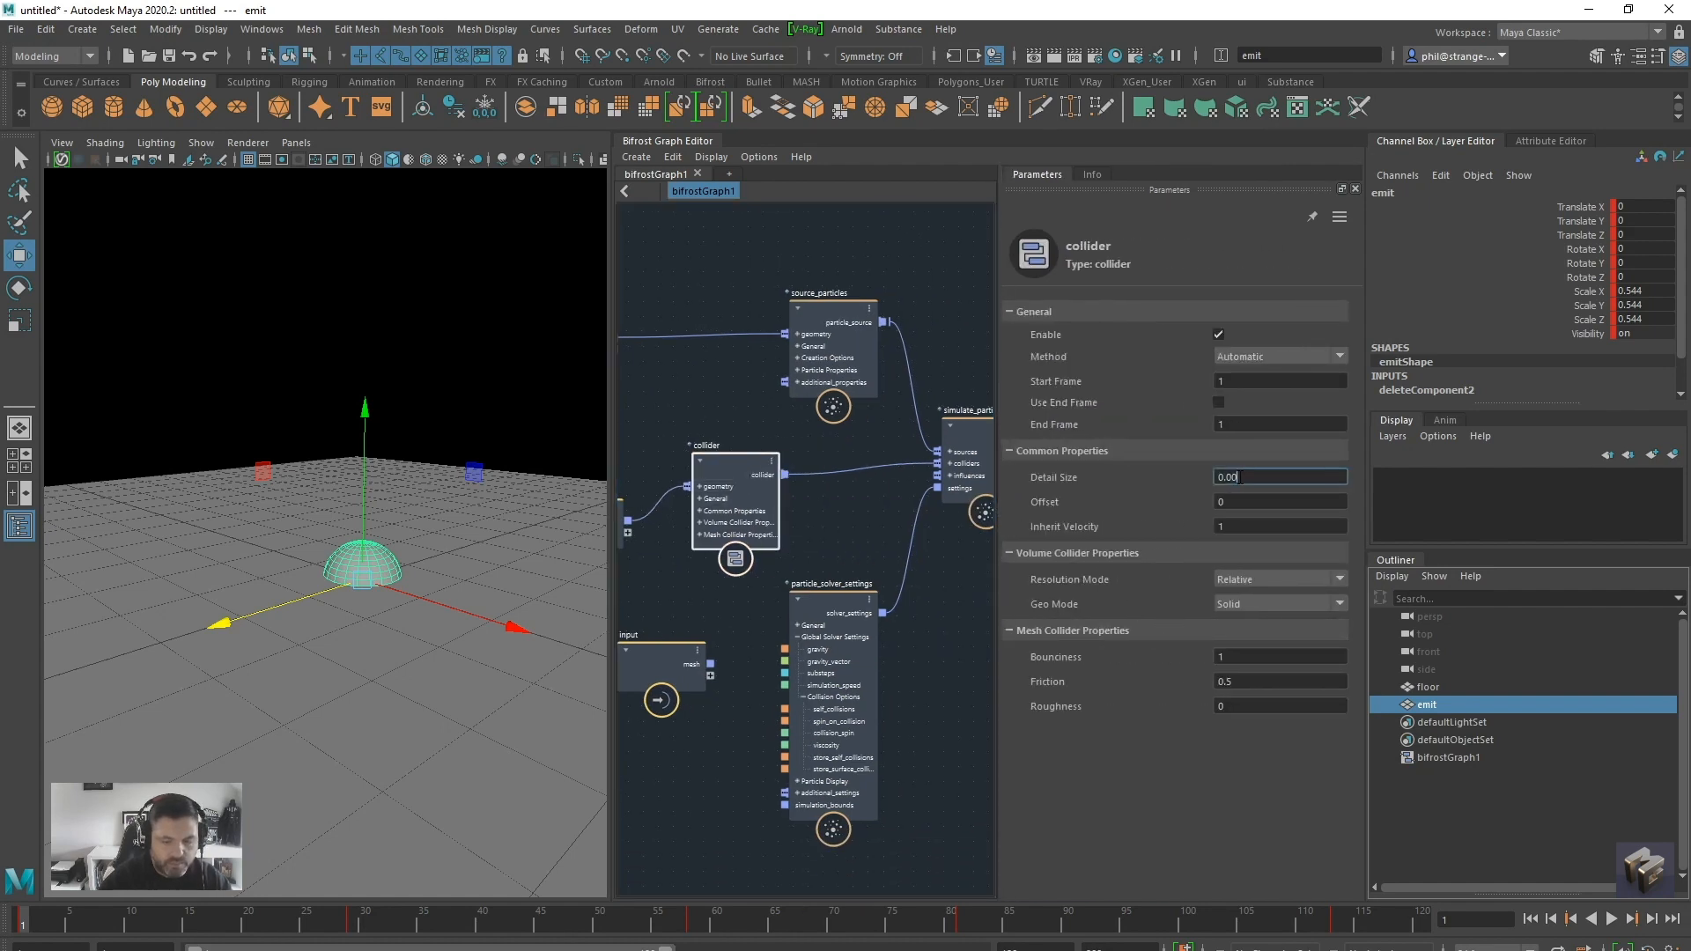
click(1285, 501)
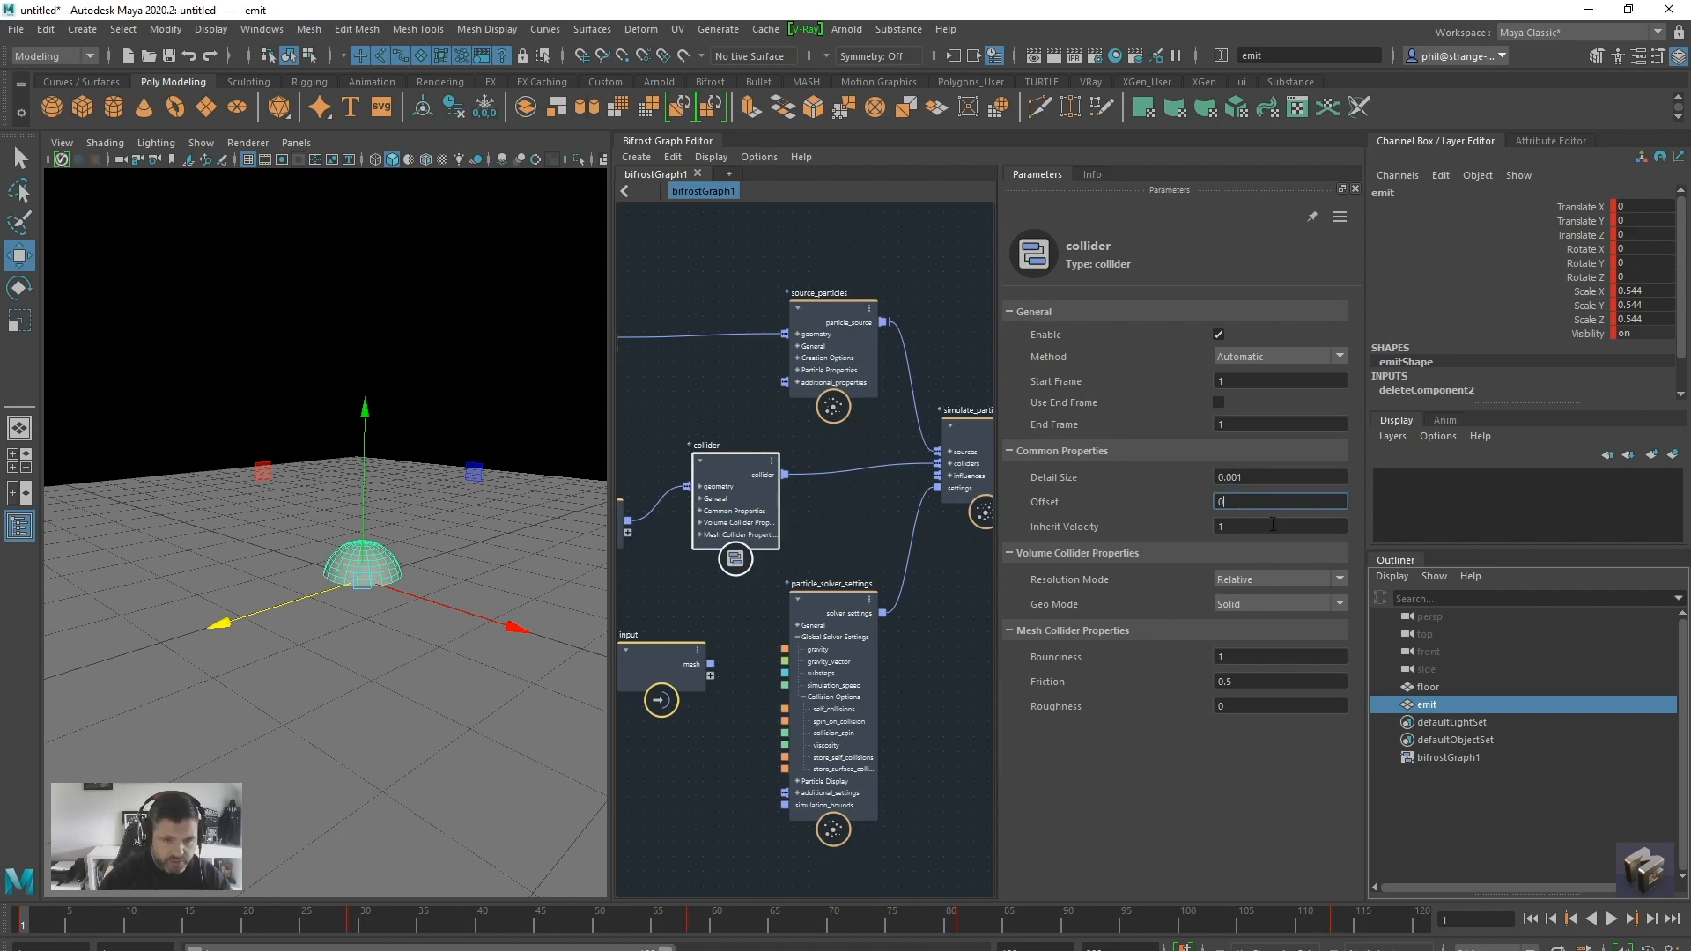
Set the collider's bounciness to 0, friction to 1.8 and roughness to 0.4
click(1235, 655)
text(0)
click(1271, 686)
text(1.8)
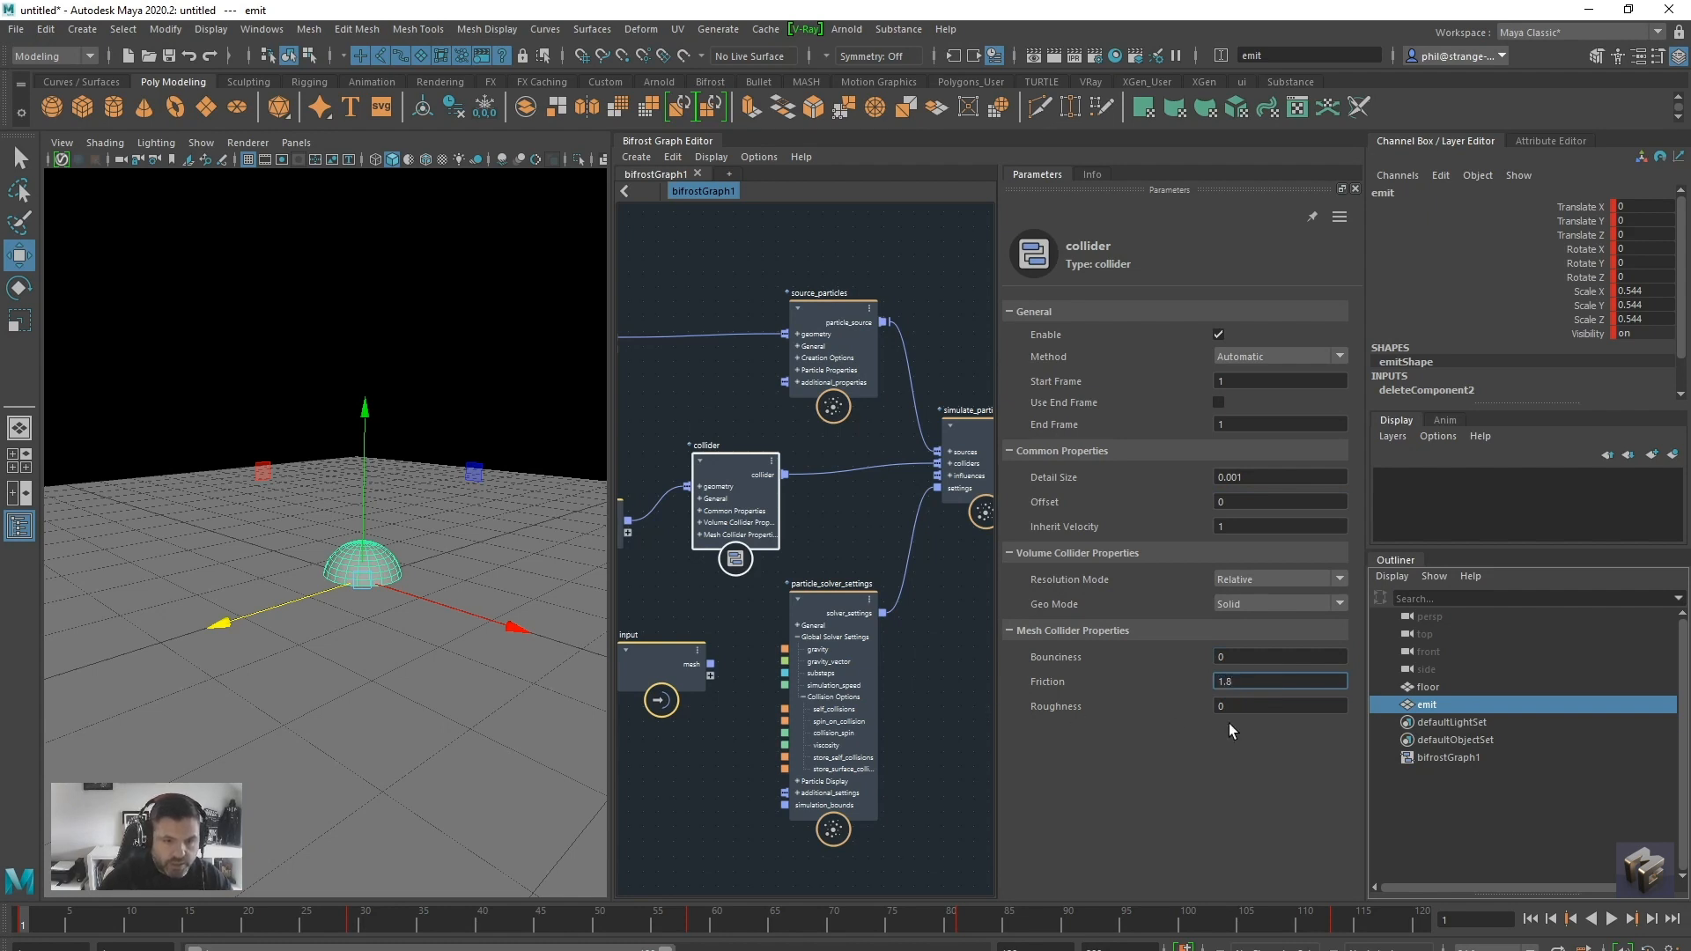
click(1251, 706)
text(0.4)
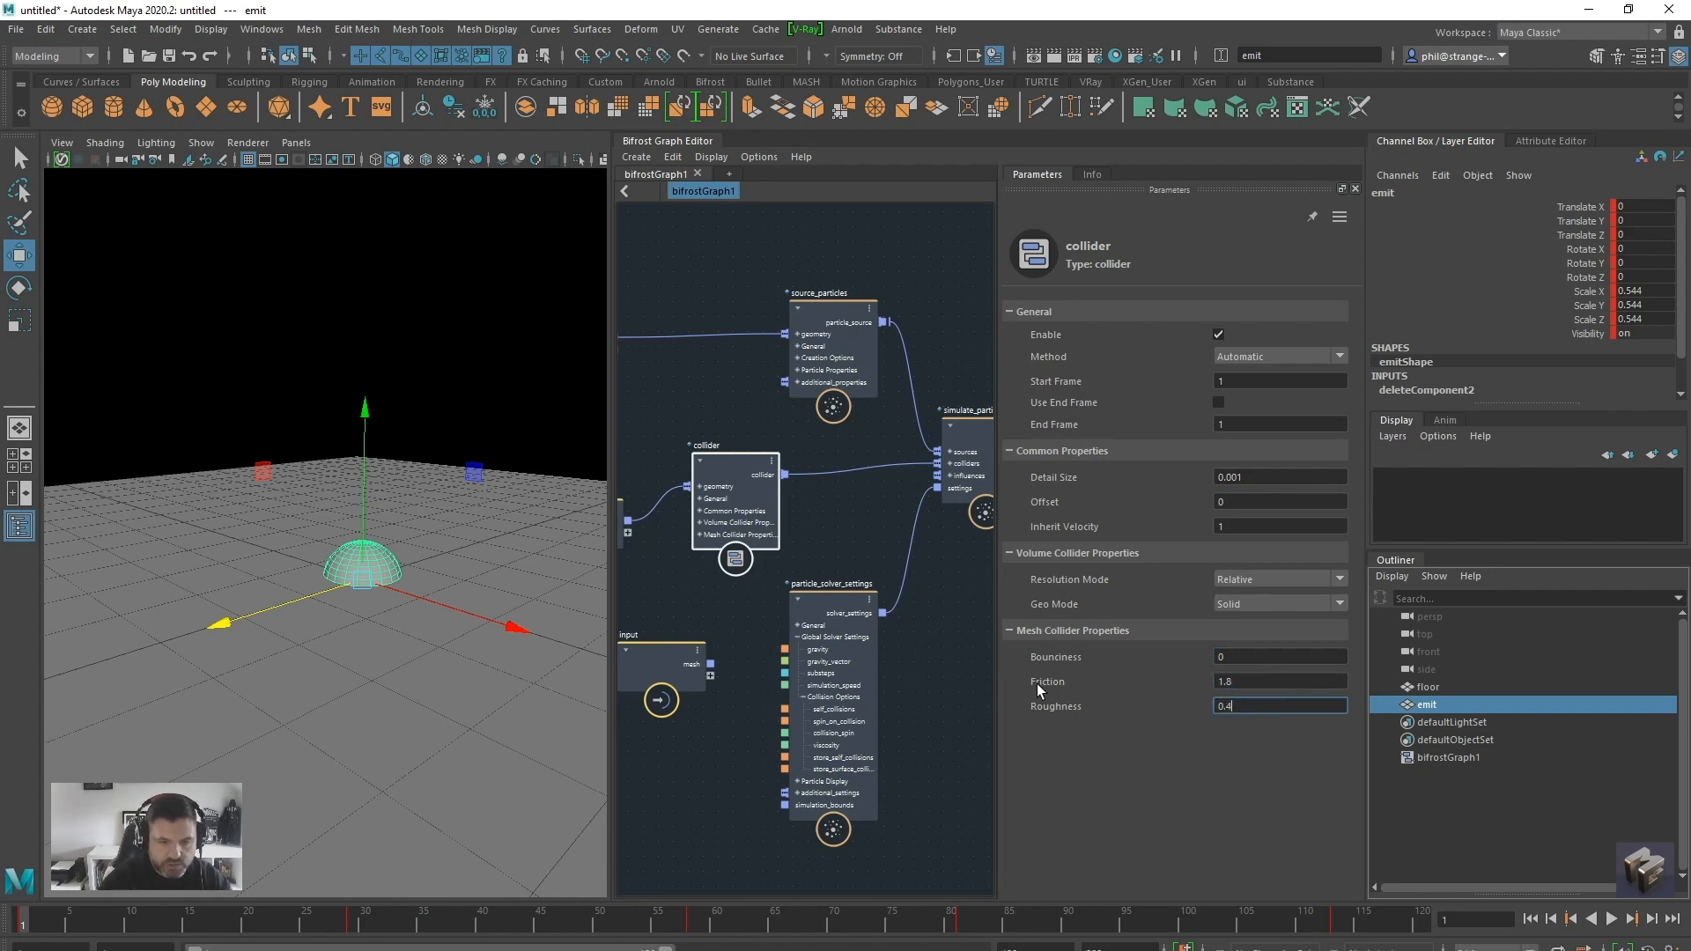
Enlarge the graph area and move the output and particle_solver_settings nodes away from the simulate_particles node
drag(992, 594, 1176, 603)
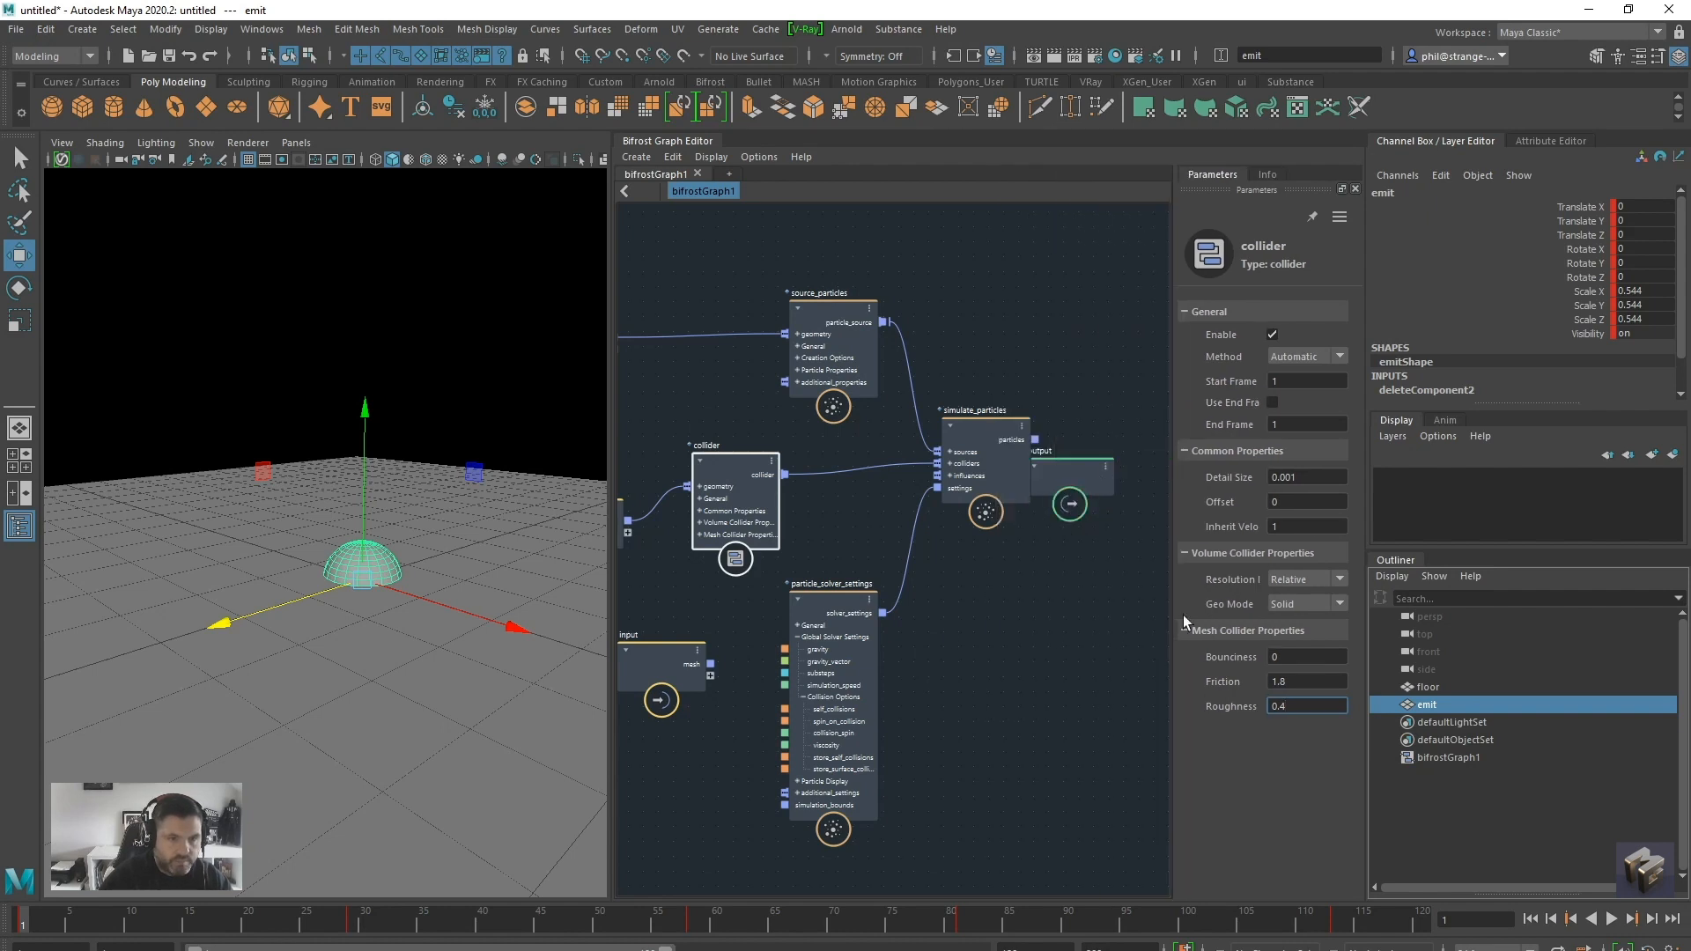
drag(1060, 462, 1154, 329)
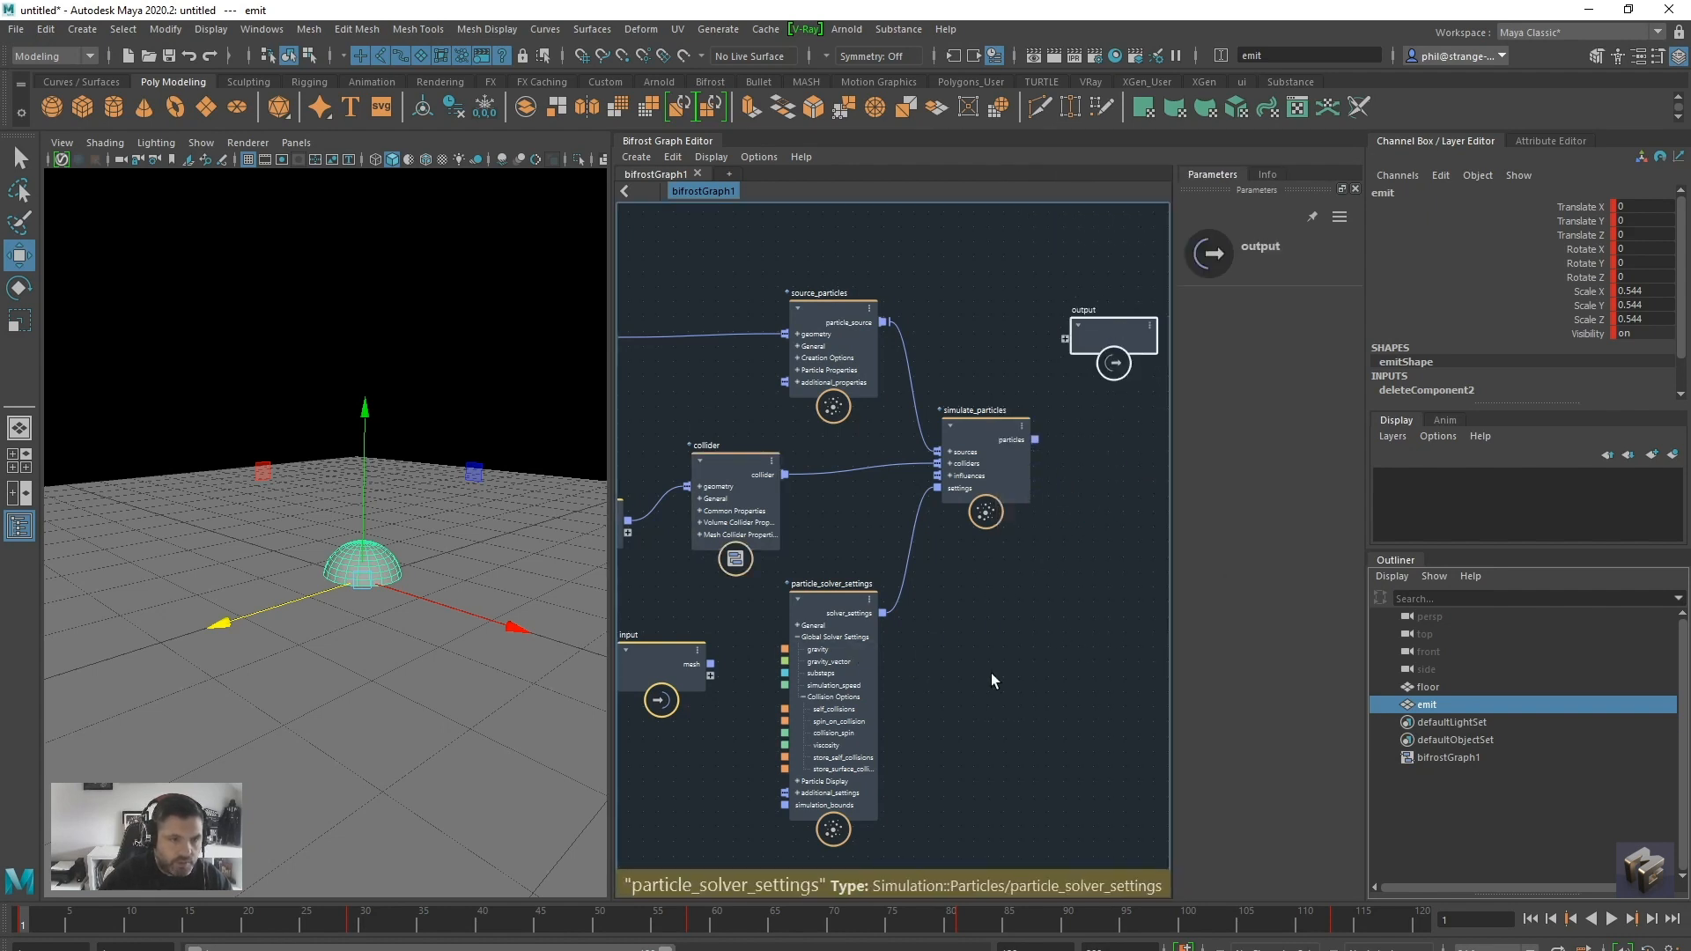
alt+middle_drag(991, 657, 1030, 654)
alt+right_drag(1029, 654, 1023, 658)
alt+middle_drag(1024, 658, 1039, 672)
Select the source_particles node, widen its parameters area, and set the emission rate to 4
drag(898, 320, 837, 278)
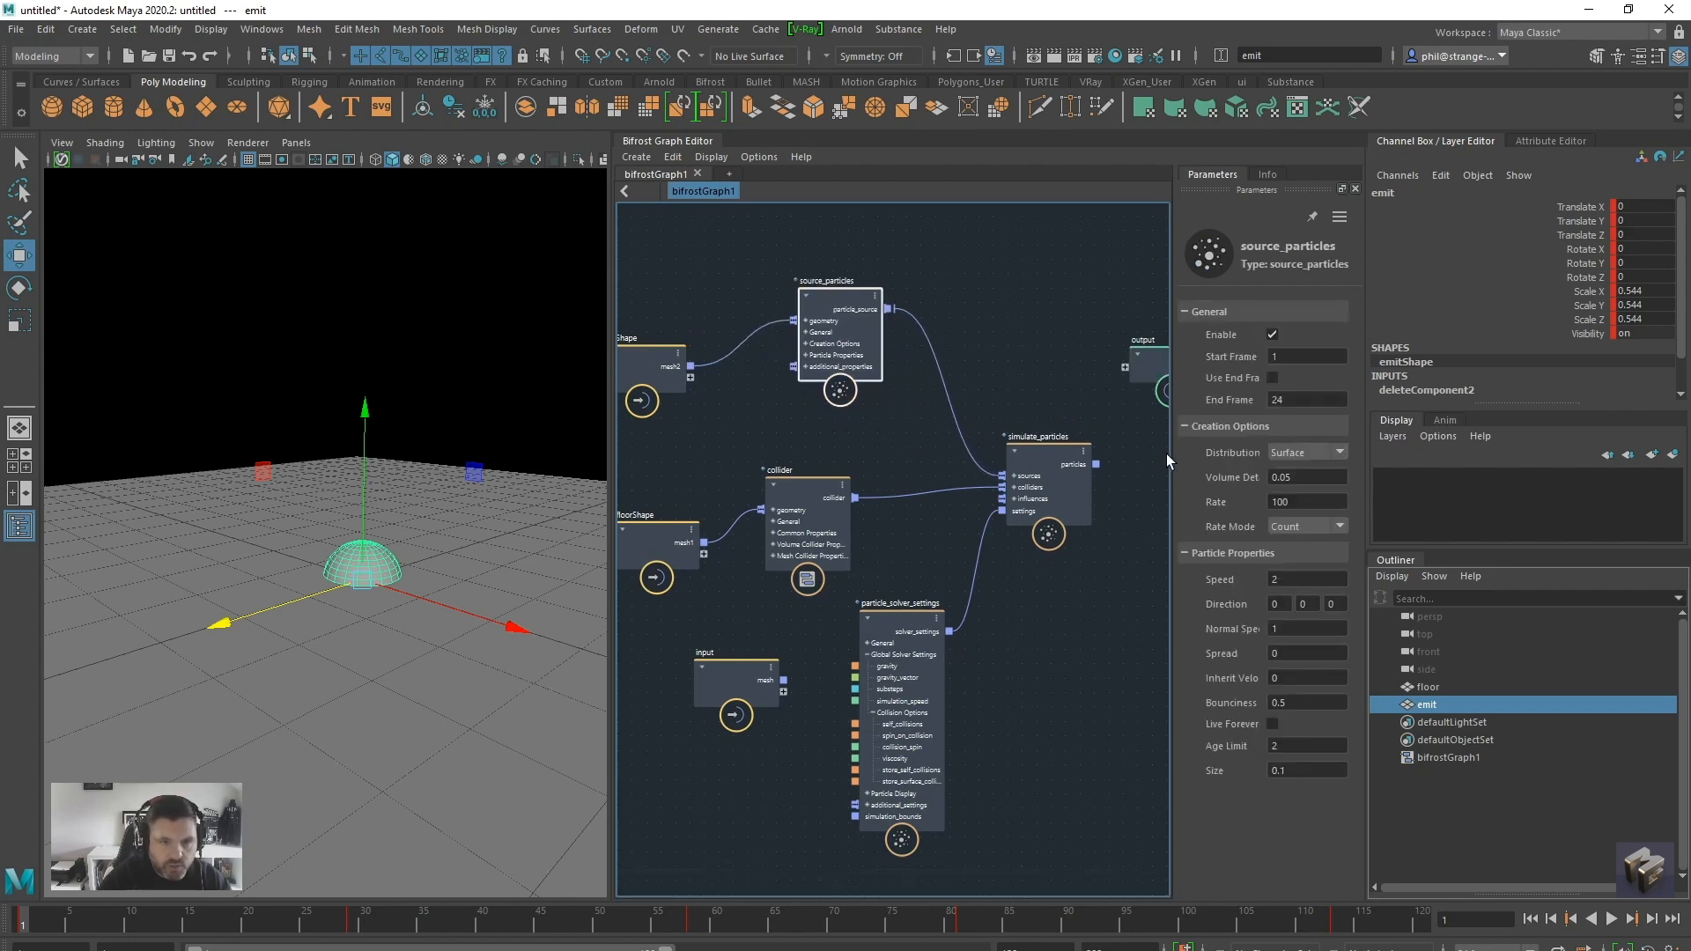
drag(1173, 453, 1062, 451)
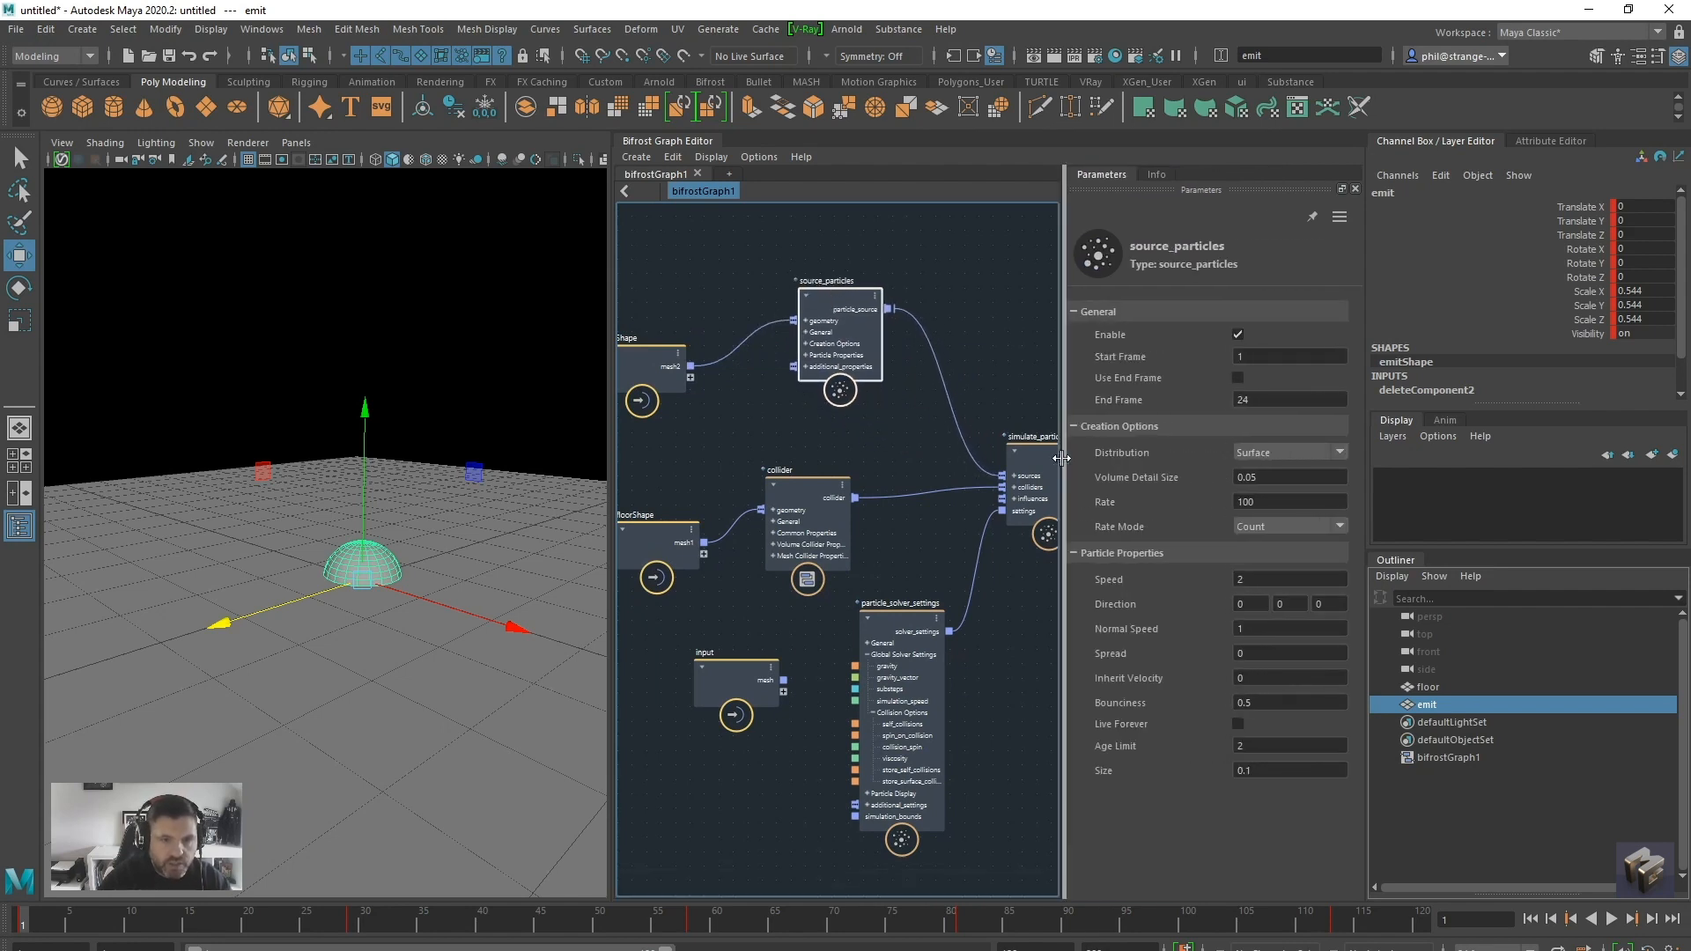
double_click(1271, 502)
text(4)
click(1292, 475)
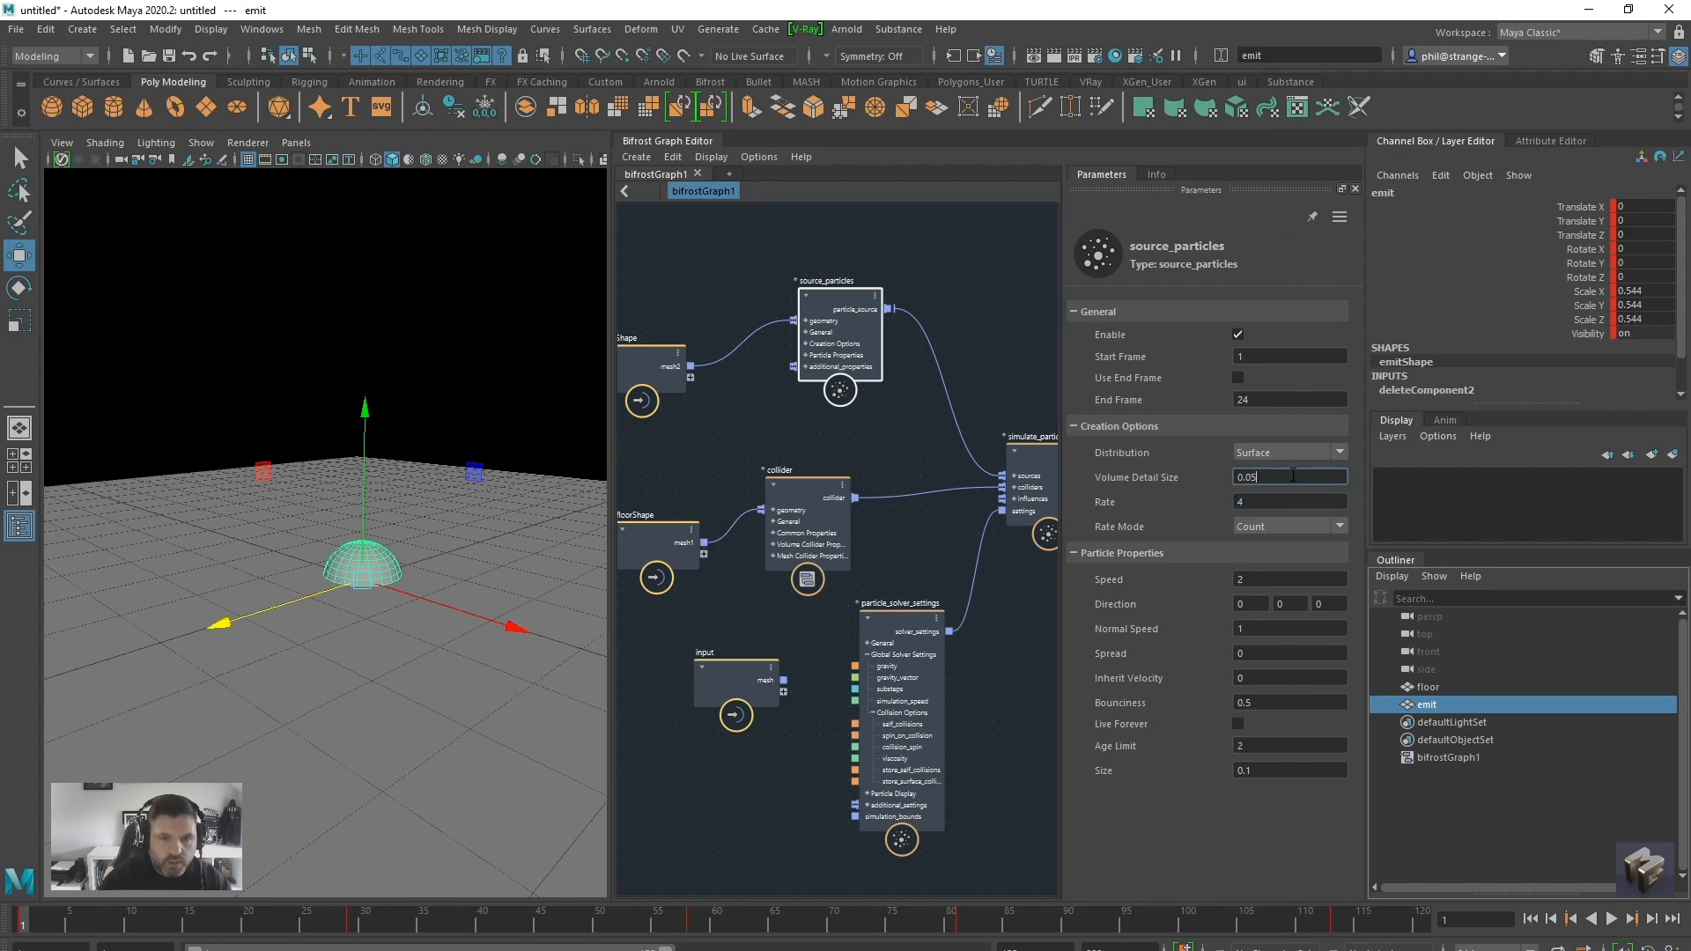
click(1261, 503)
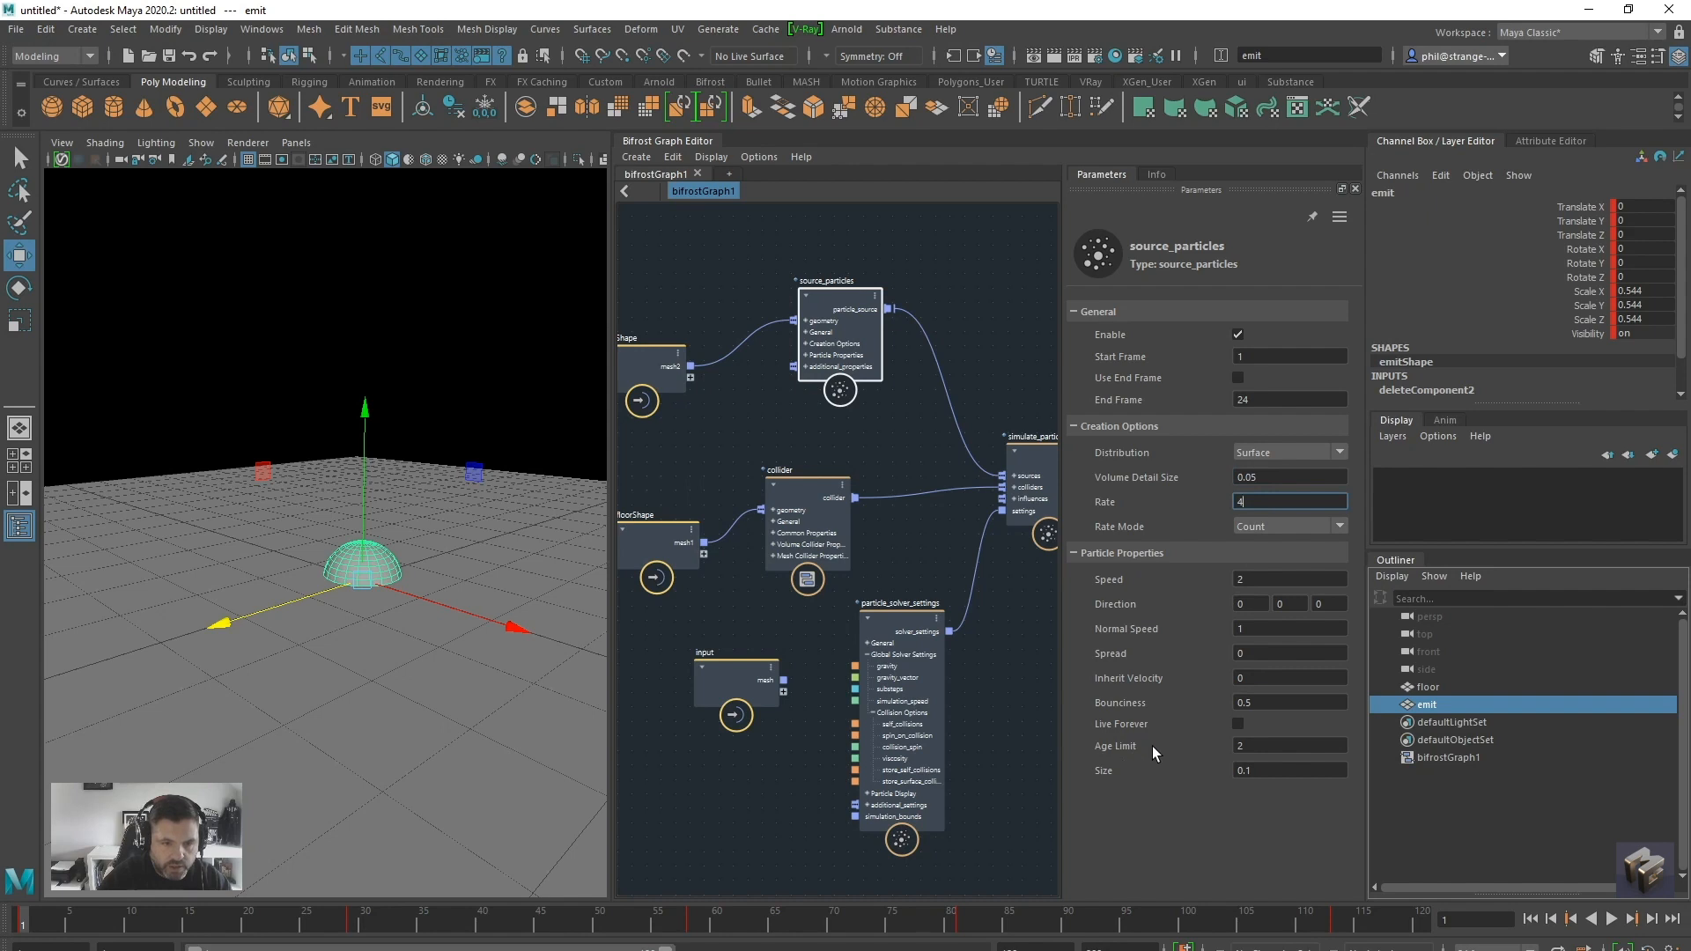
Set the source particles' speed and normal speed to 0.2 and bounciness to 0, and enable Live Forever
double_click(1260, 580)
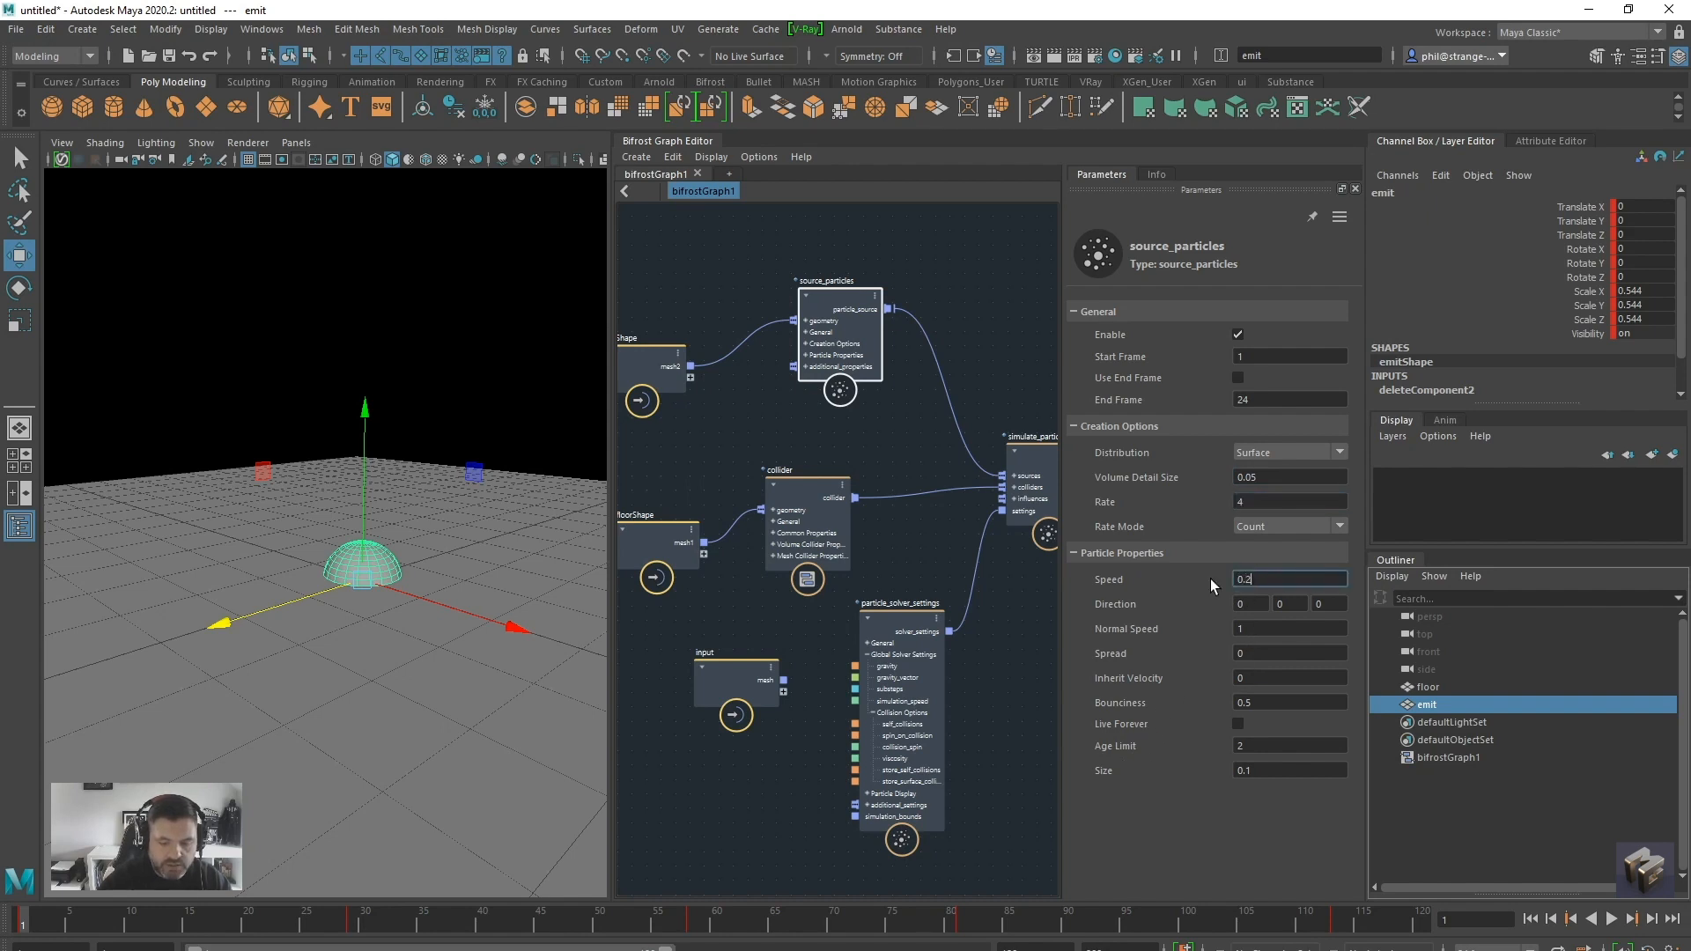
drag(1257, 628, 1117, 622)
text(0.2)
drag(1233, 703, 1198, 685)
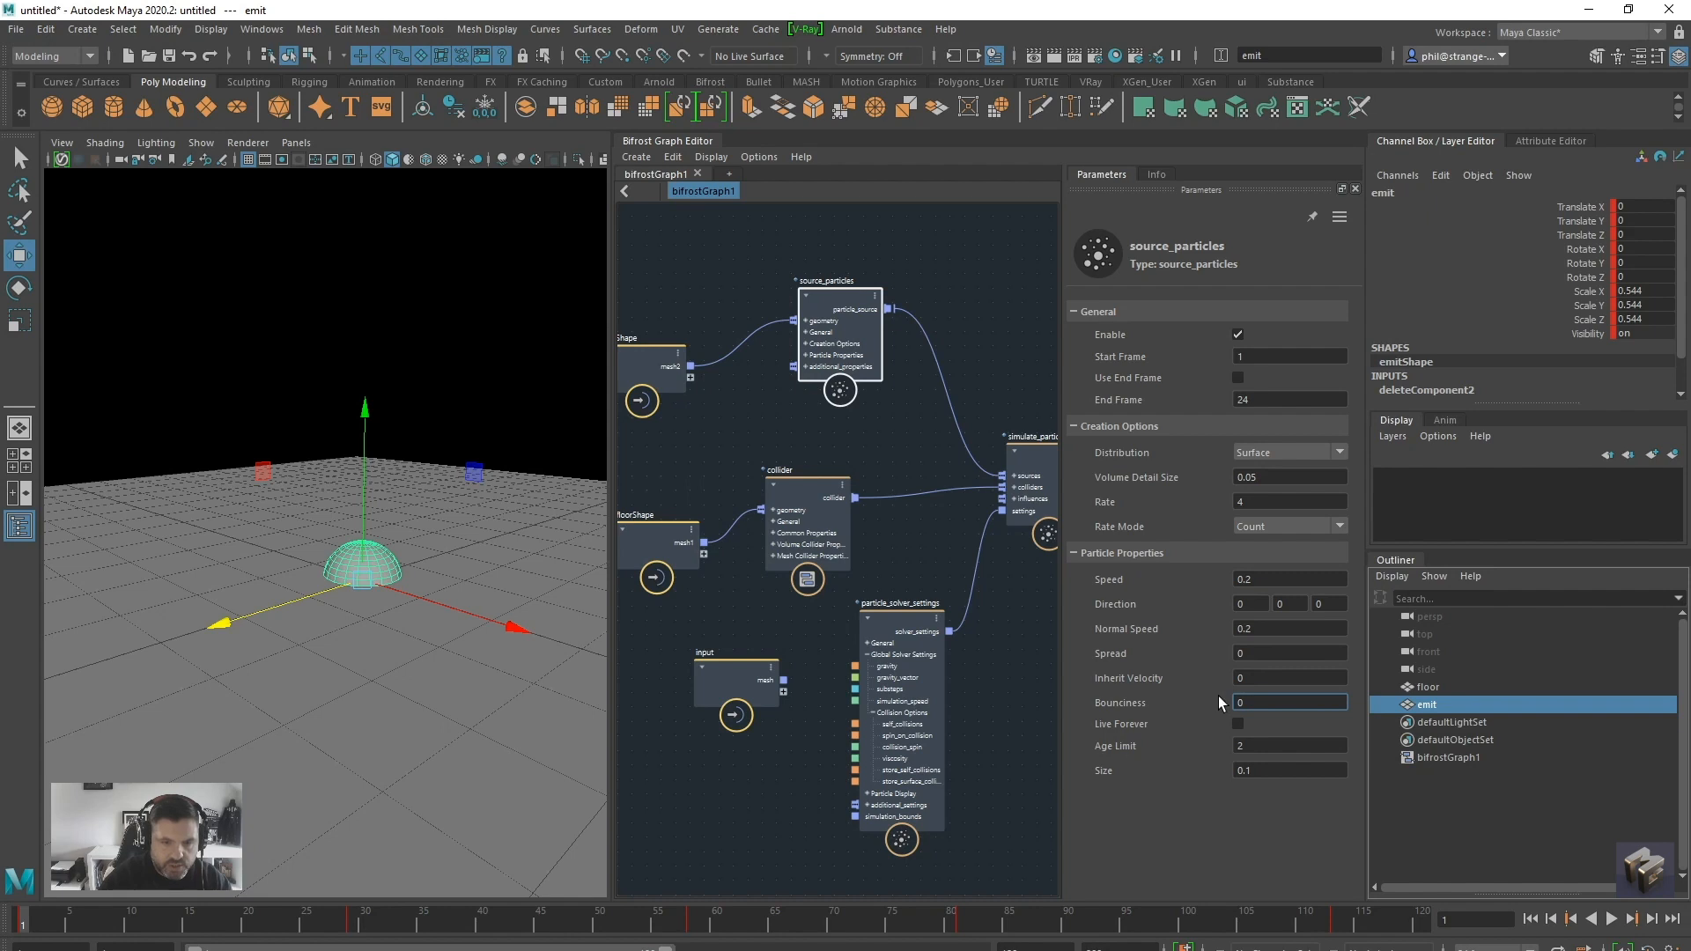
key(Return)
click(1238, 723)
In particle_solver_settings, enable Self Collisions and Spin On Collision, with collision spin 0.8 and viscosity 20
drag(900, 650, 909, 622)
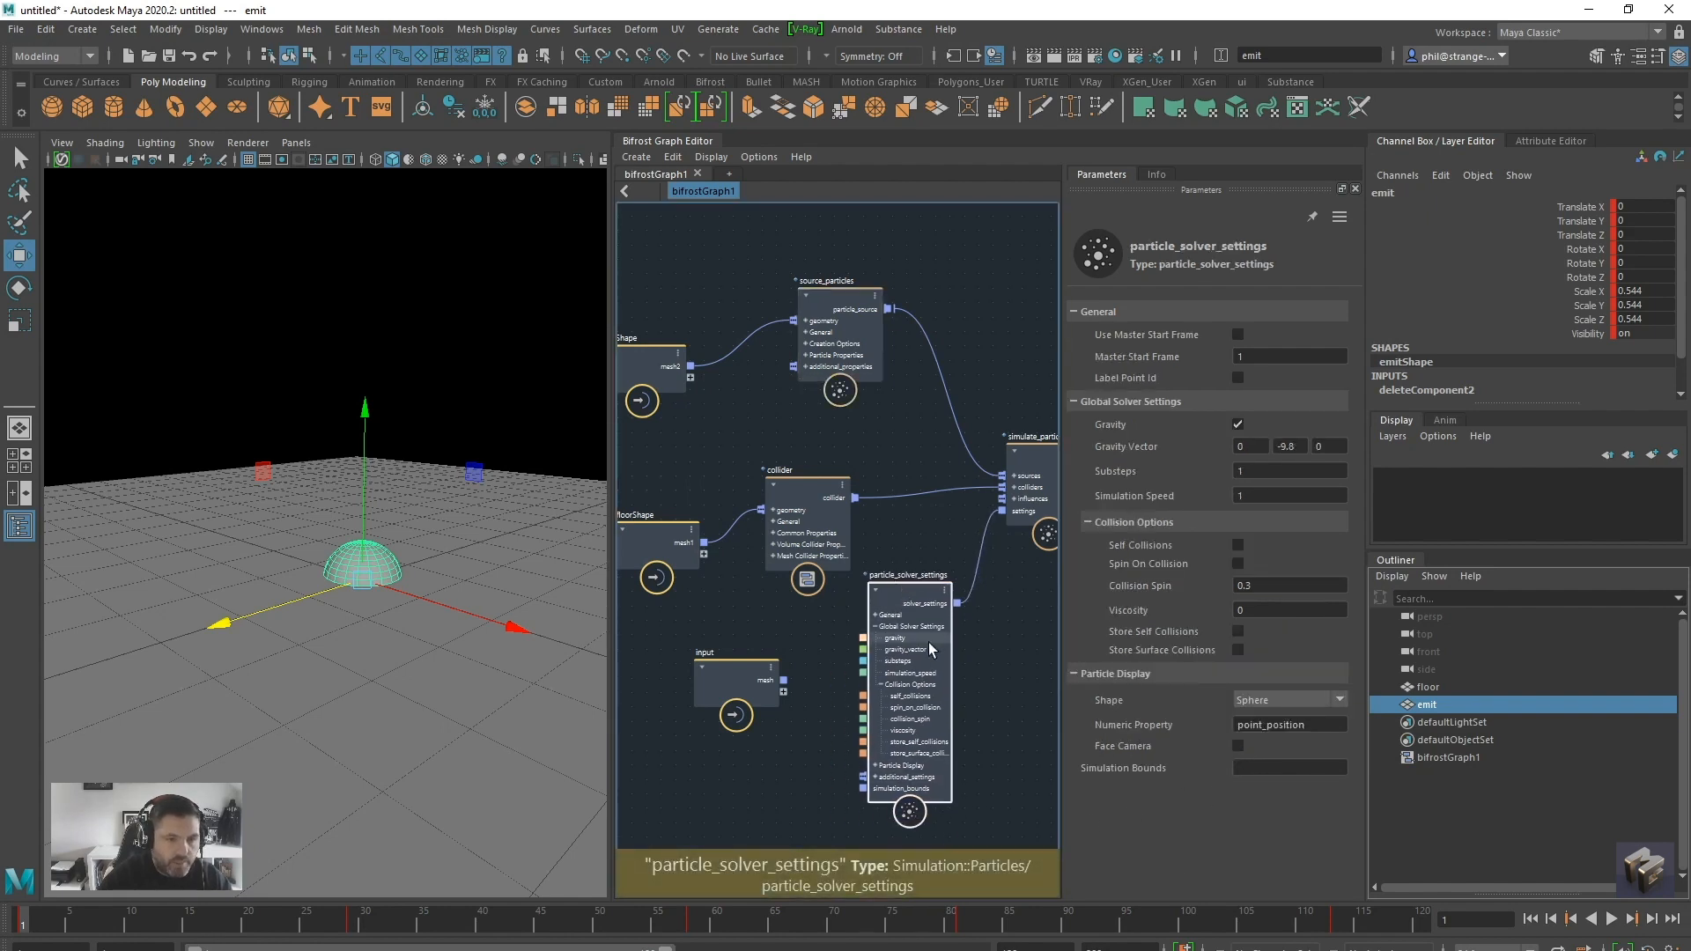
click(1238, 564)
drag(1295, 586, 1109, 583)
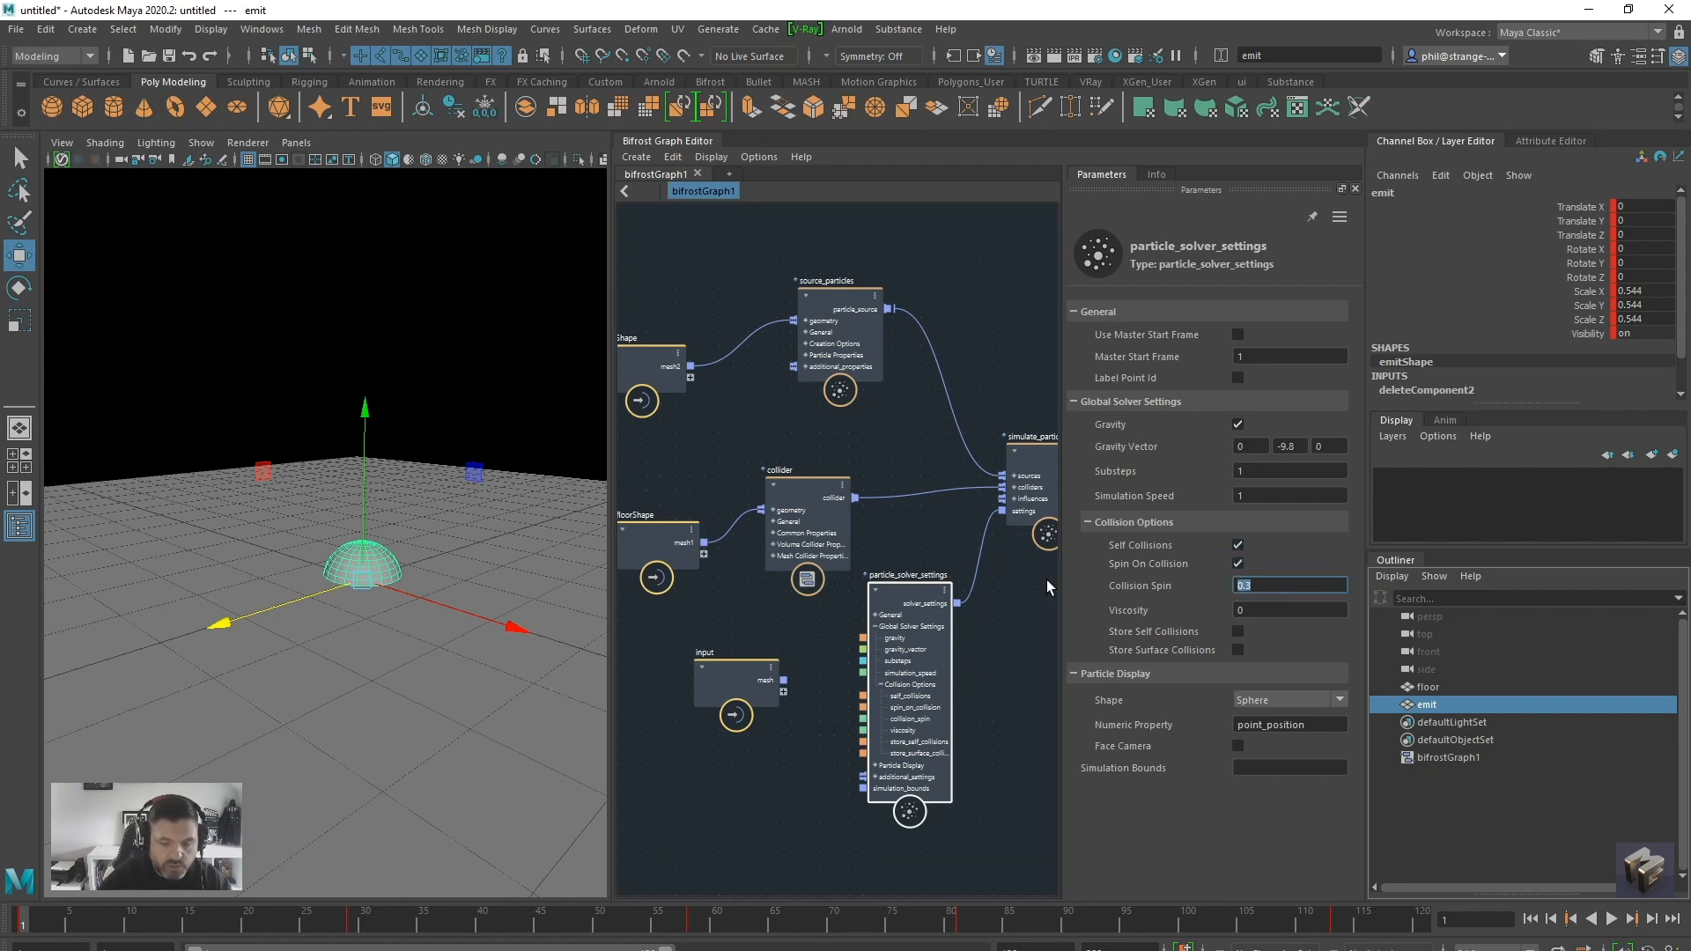
text(0.8)
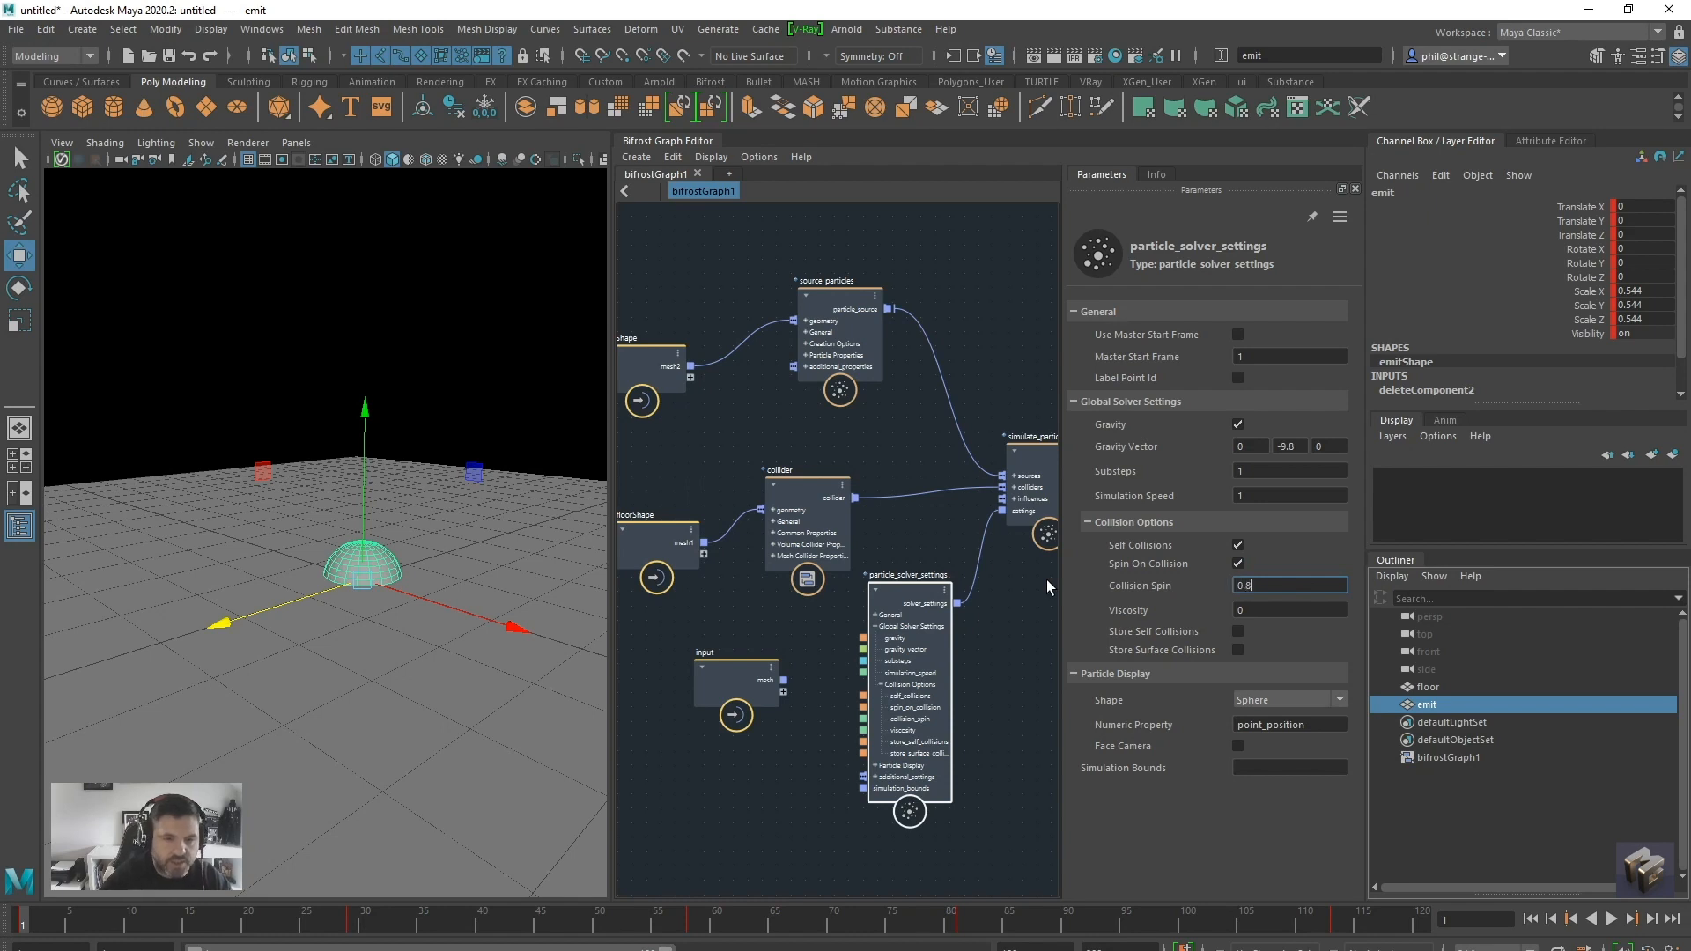
click(1278, 608)
text(20)
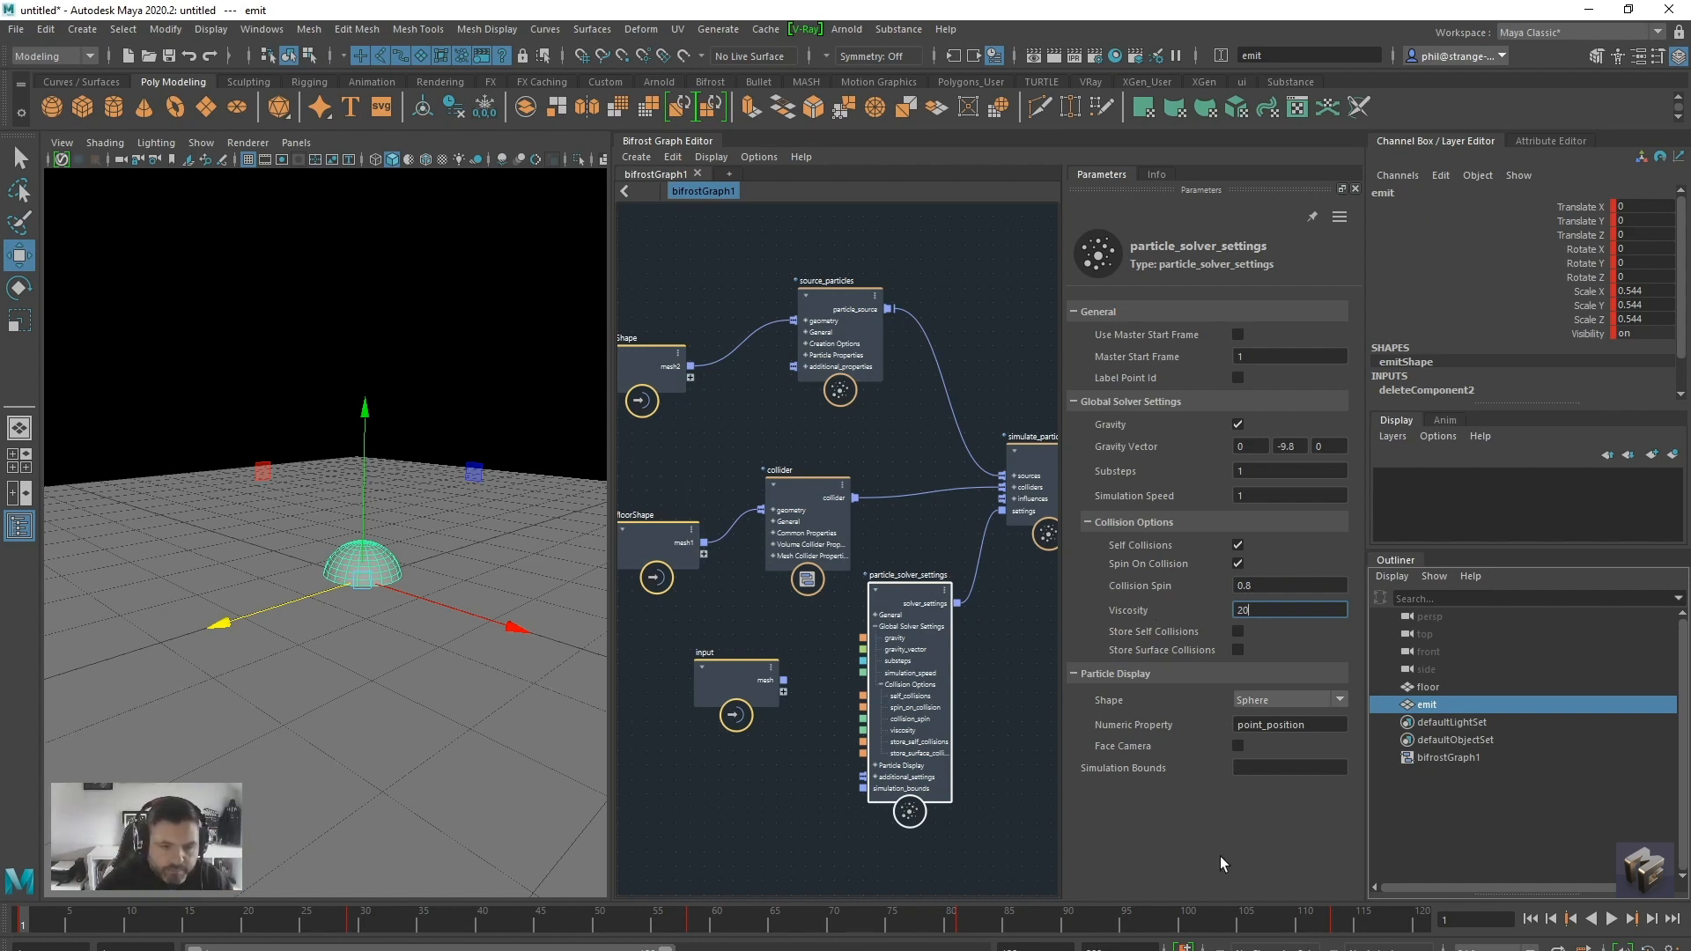
Connect the particles port of simulate_particles to the output node and play the simulation
drag(1062, 619, 1169, 619)
click(1058, 637)
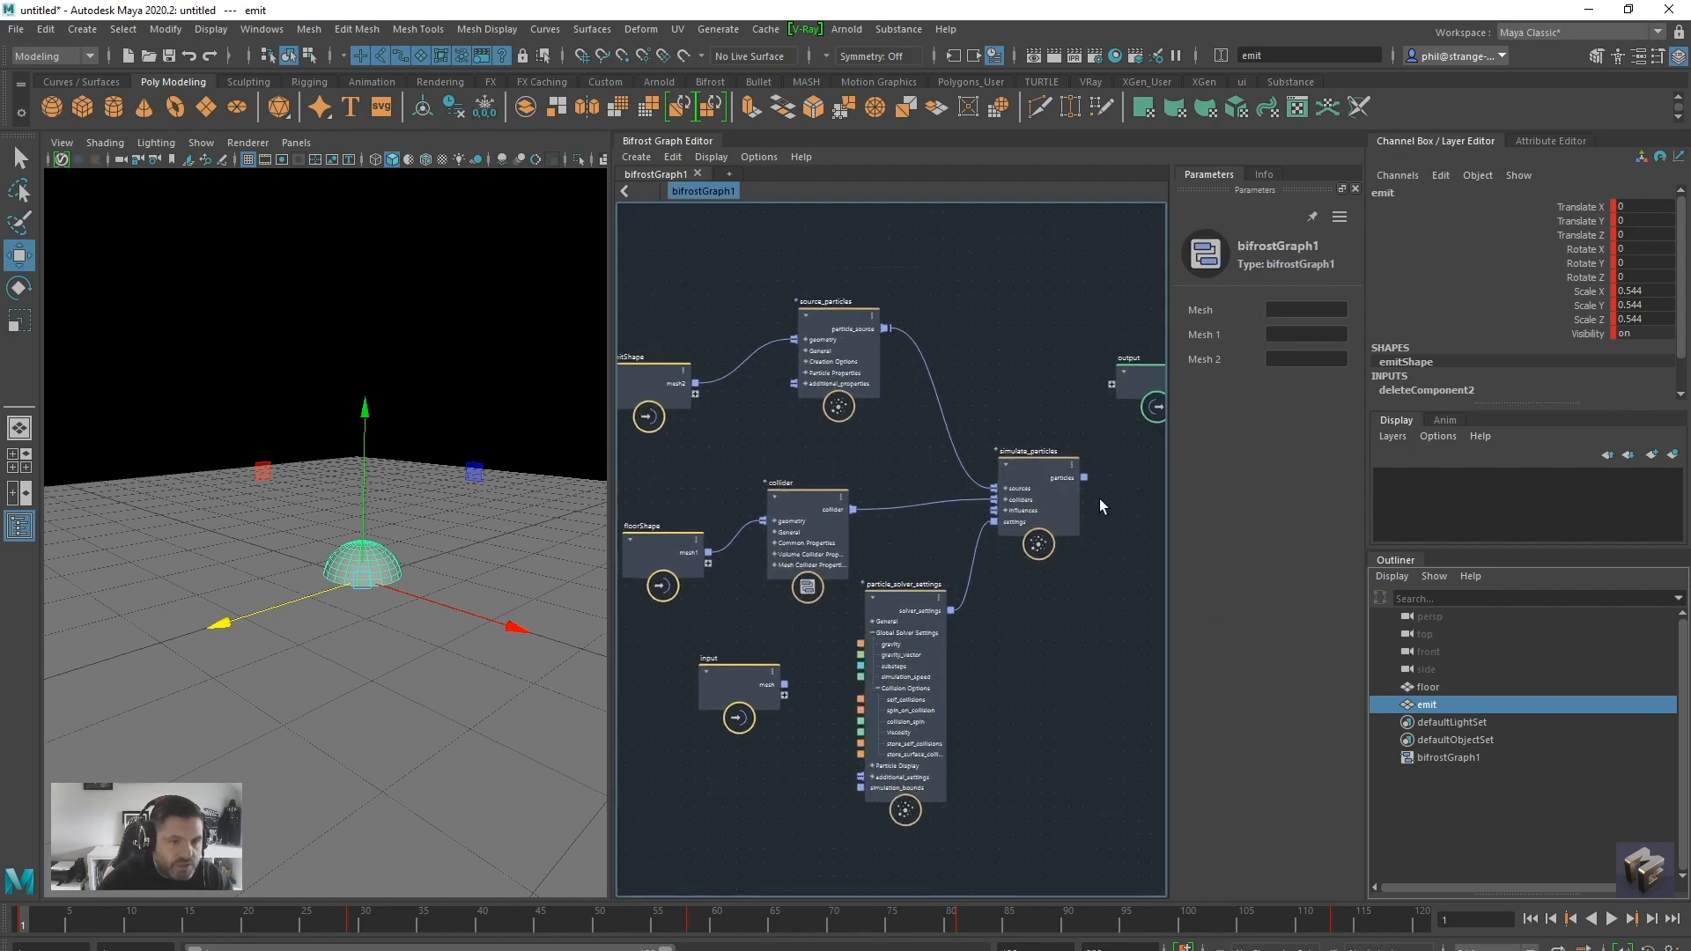
drag(1083, 478, 1122, 391)
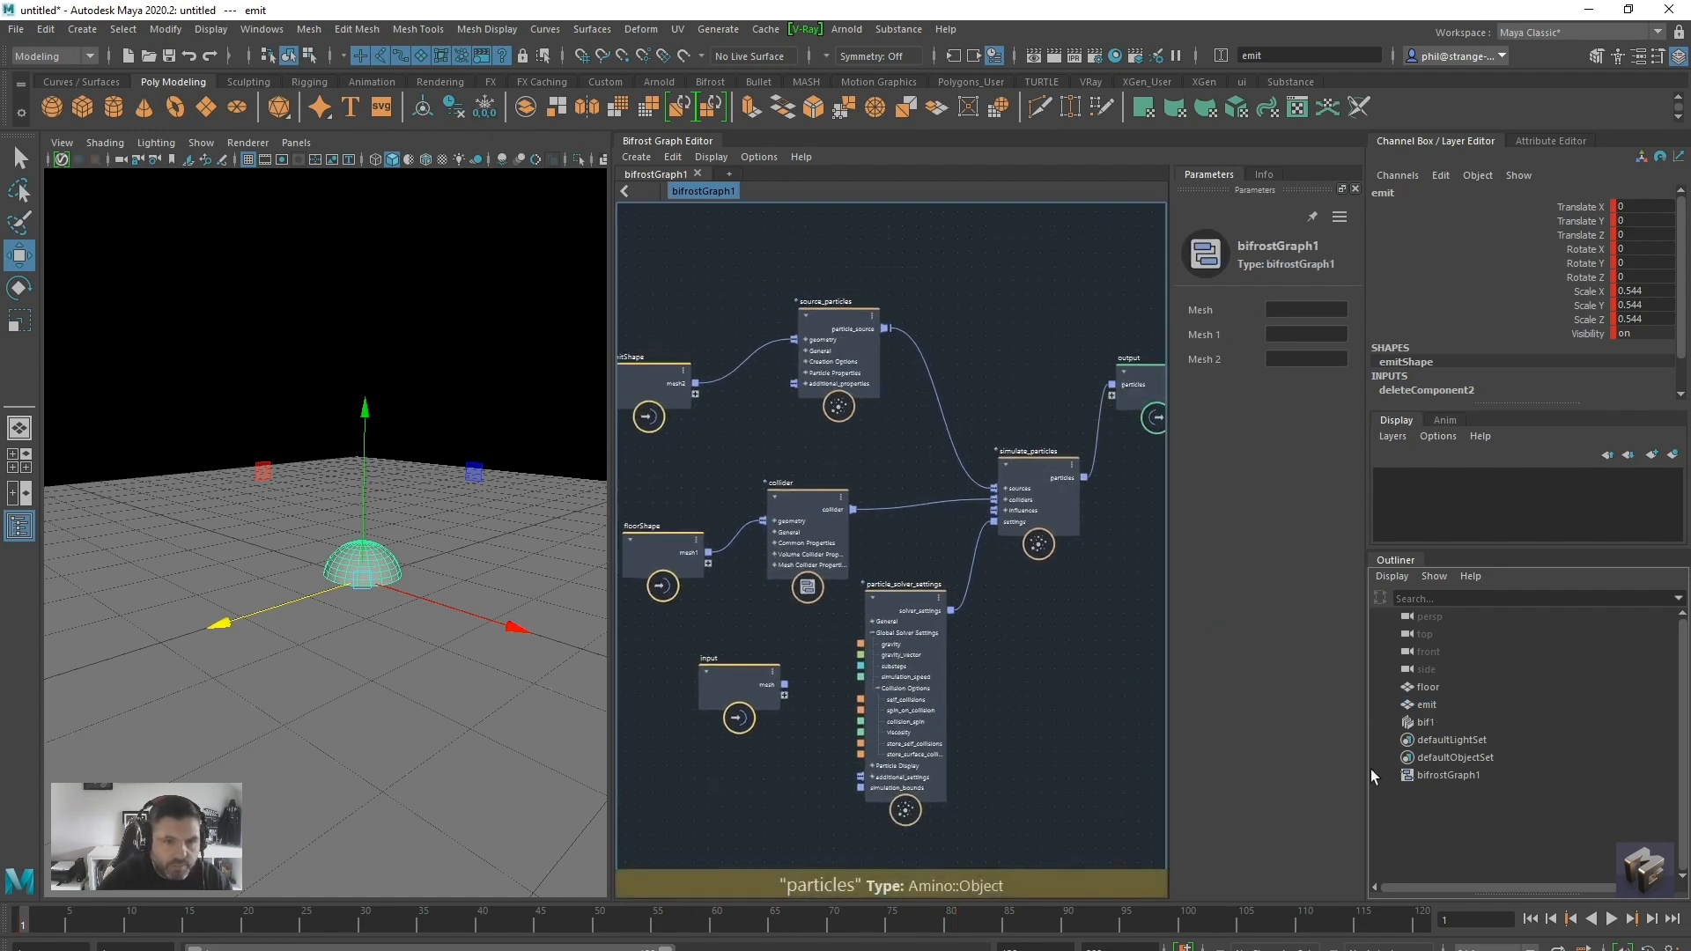
click(1610, 918)
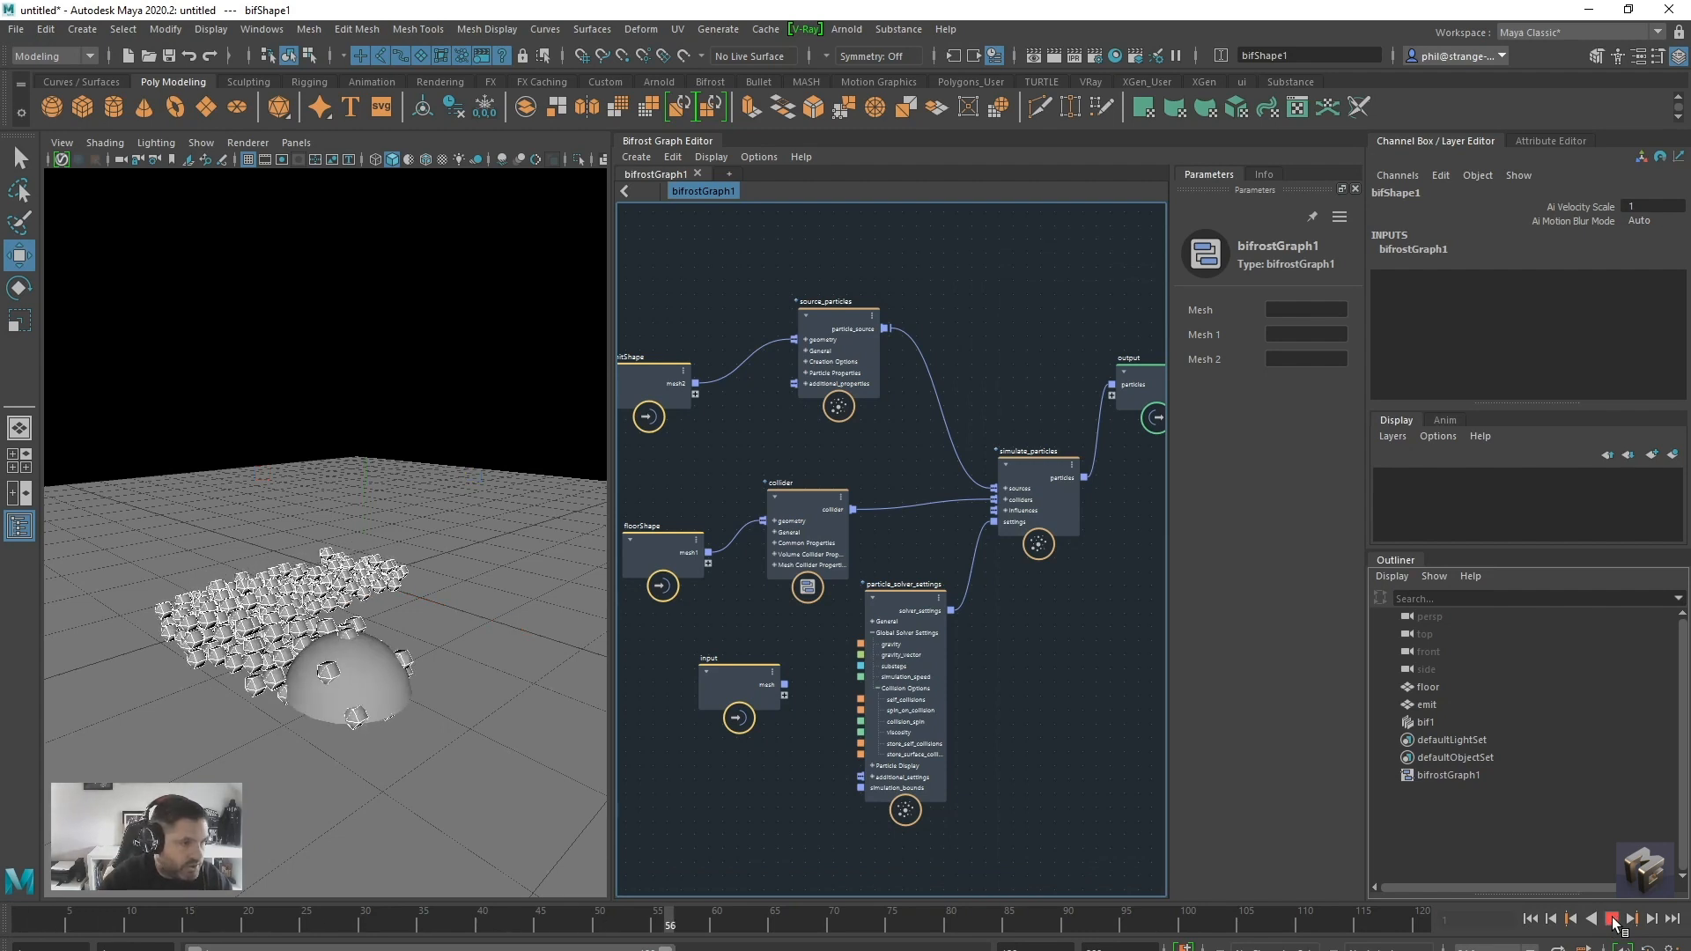
click(1613, 918)
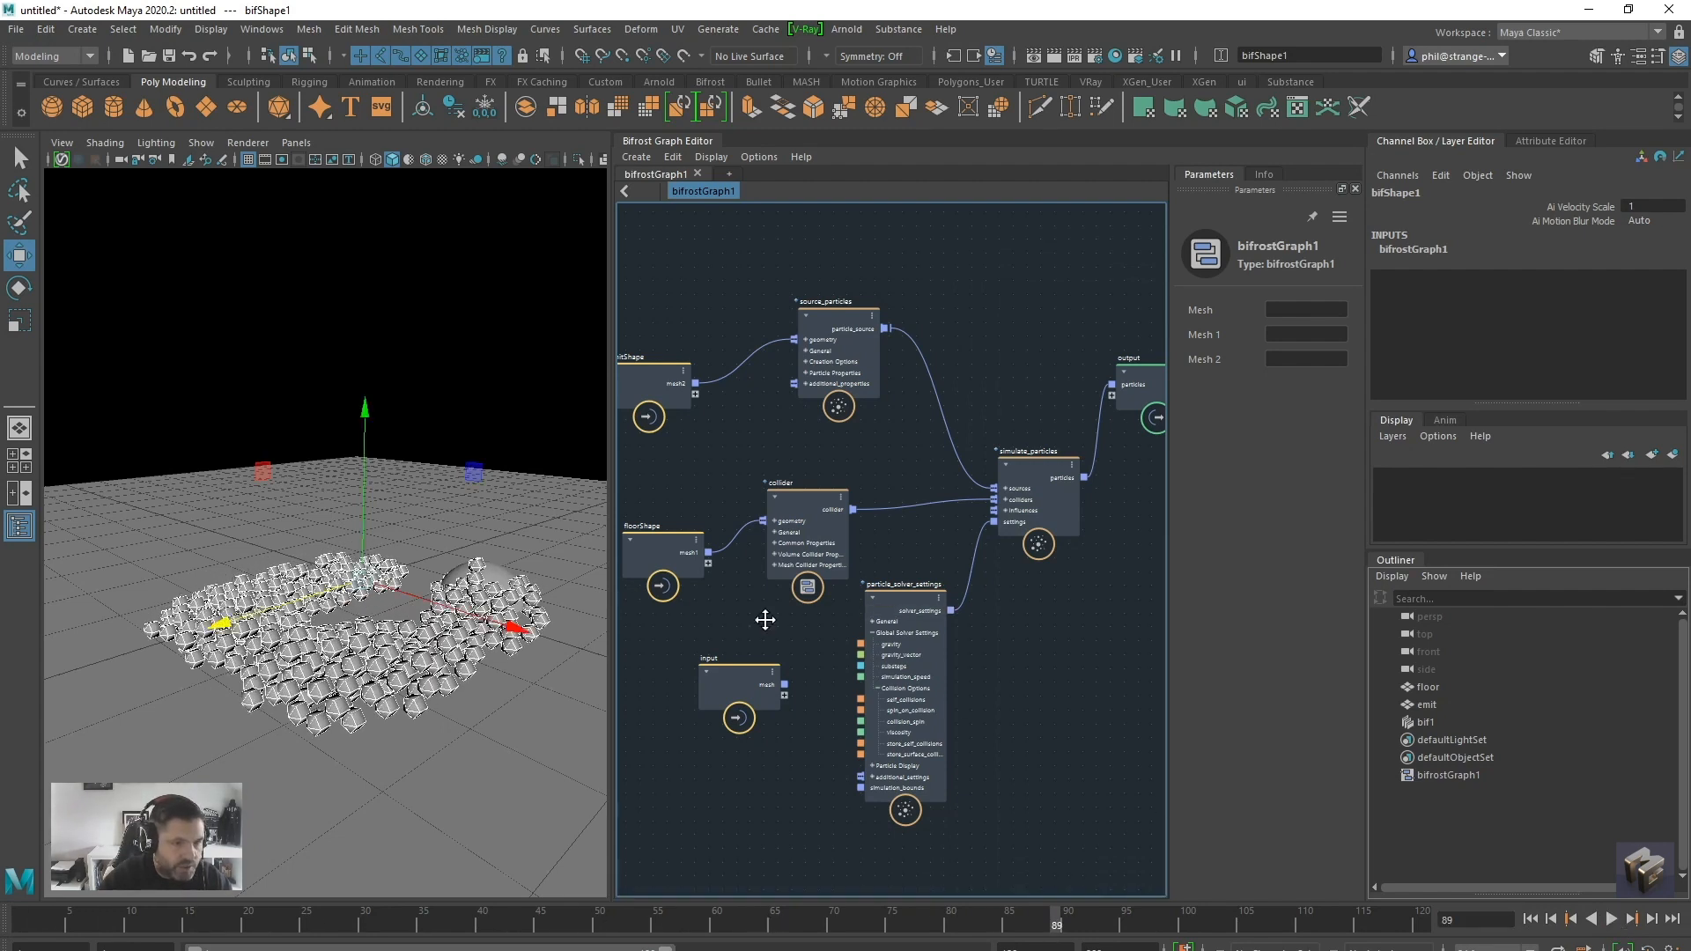
Add a turbulence_influence node, connect it to the influences of simulate_particles, and rearrange it and the unused input node
middle_drag(758, 620, 926, 617)
key(Tab)
text(turb)
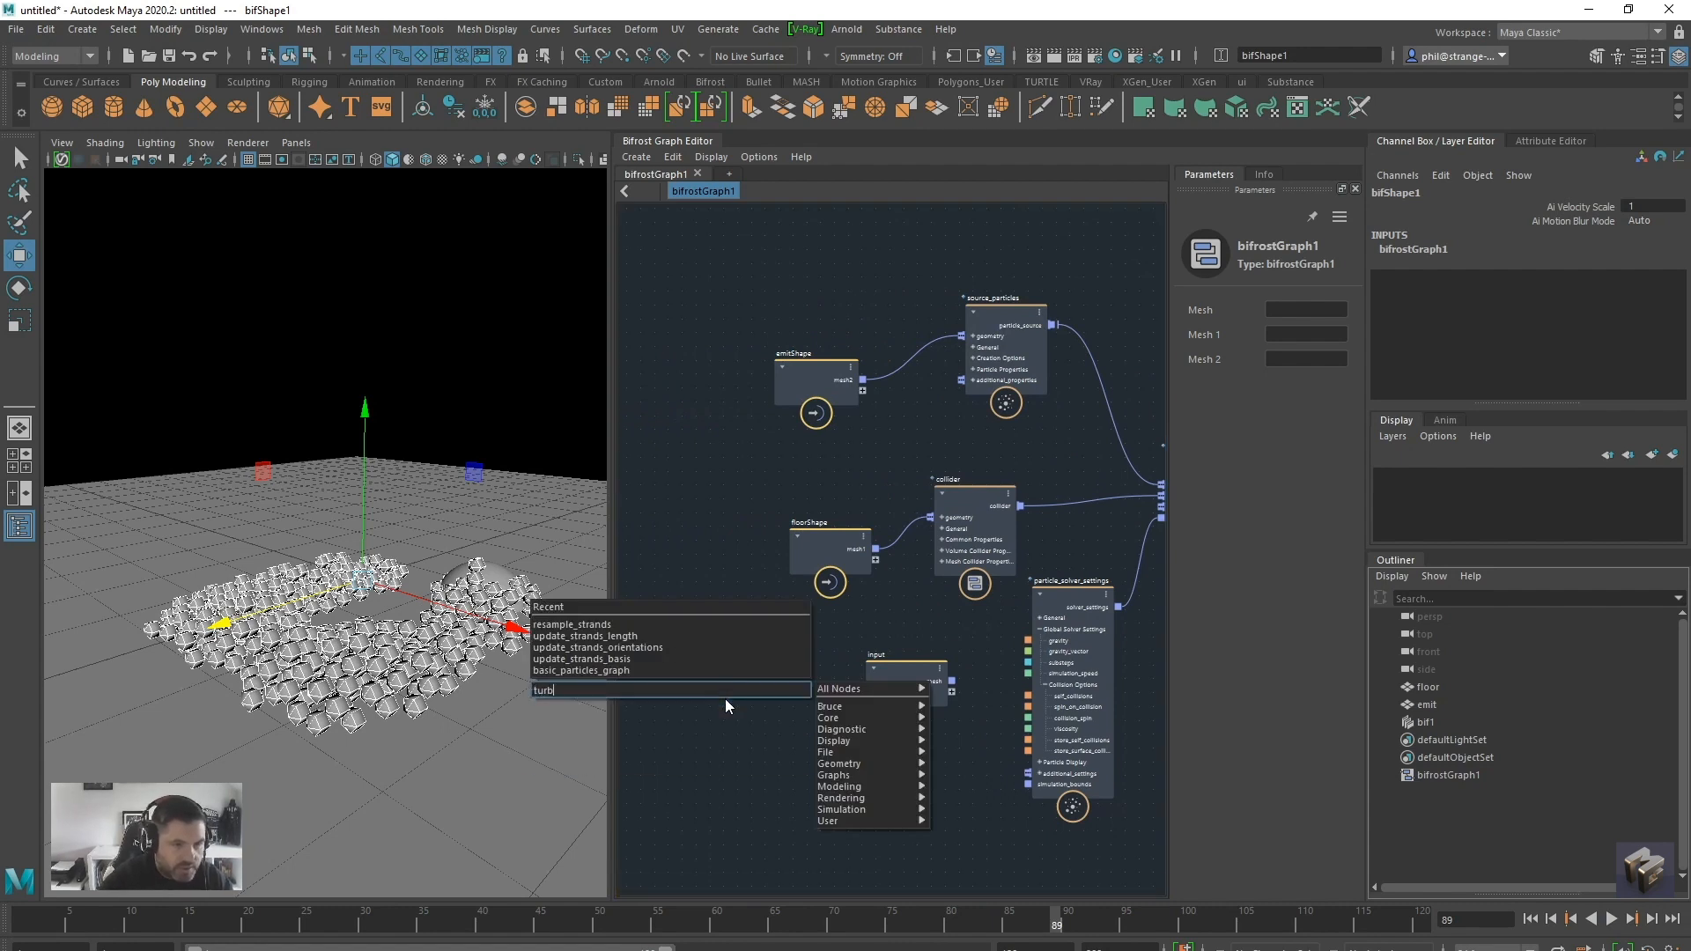
key(Return)
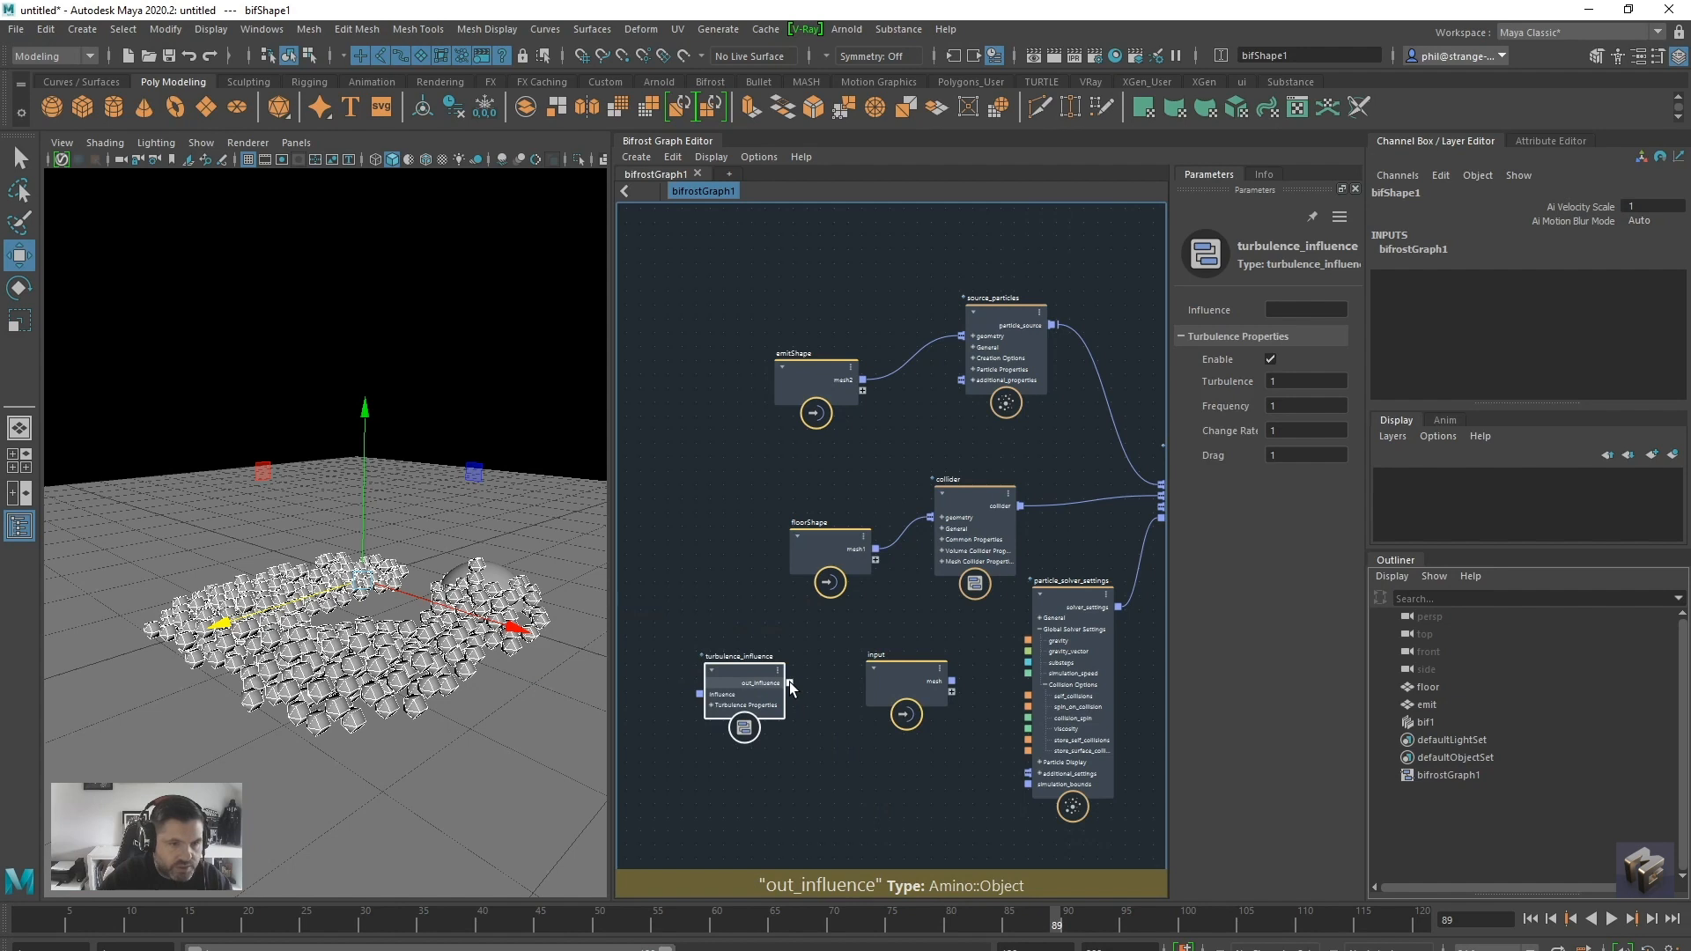
drag(789, 683, 1119, 516)
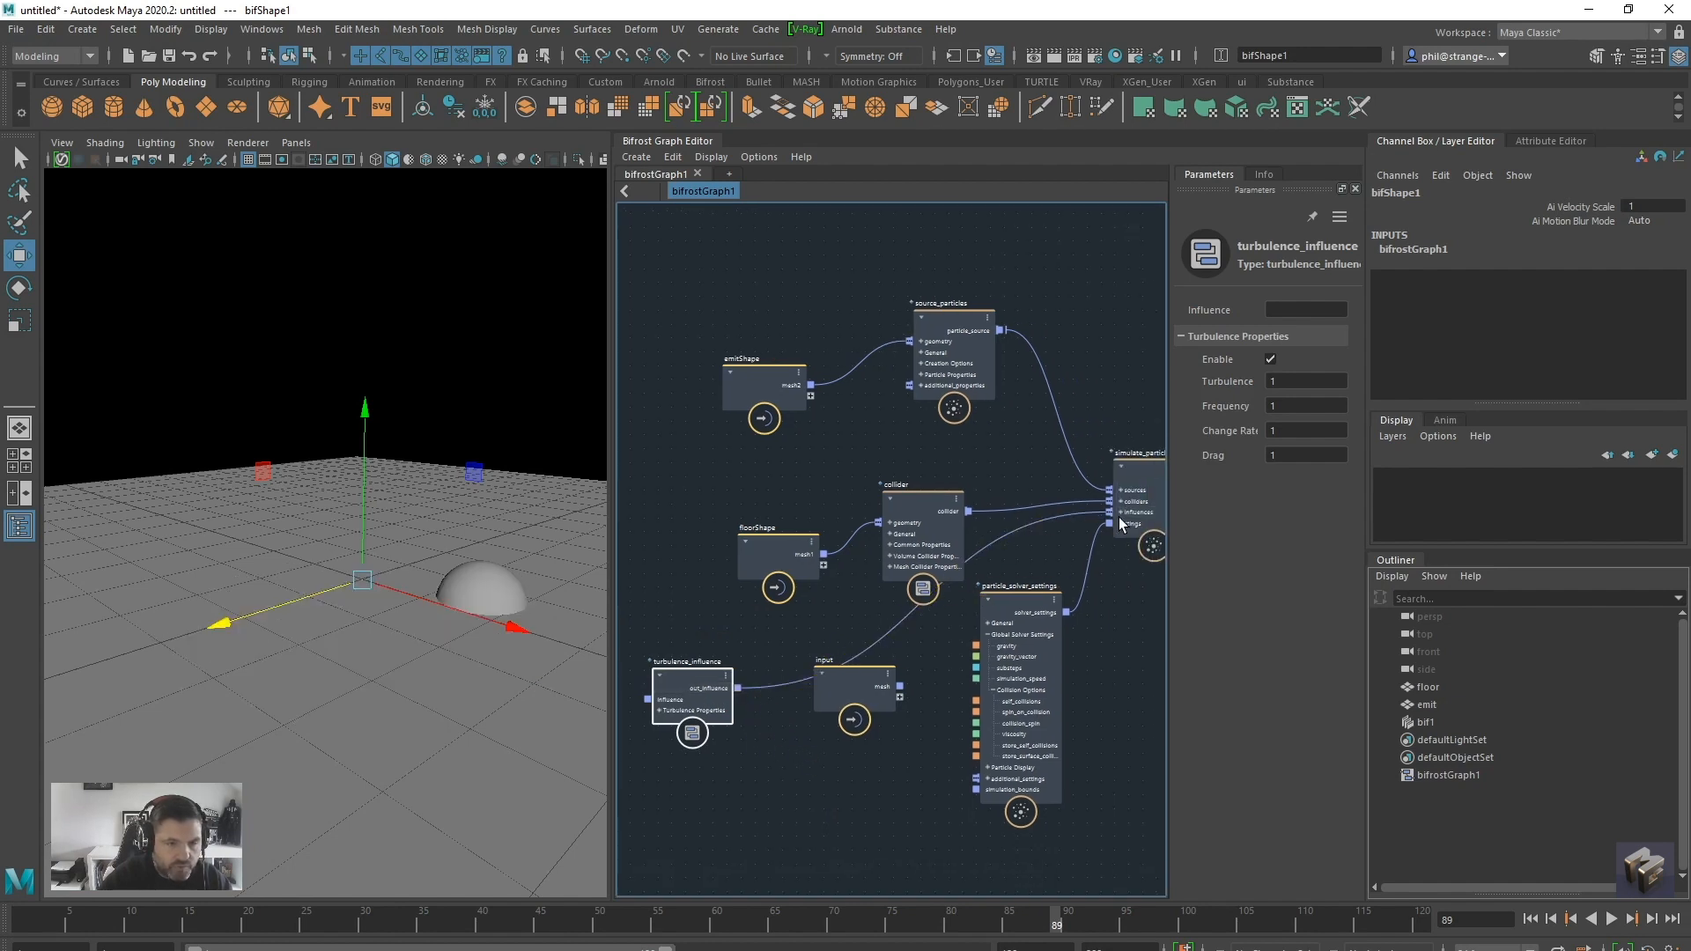
drag(833, 701, 815, 782)
drag(693, 705, 731, 687)
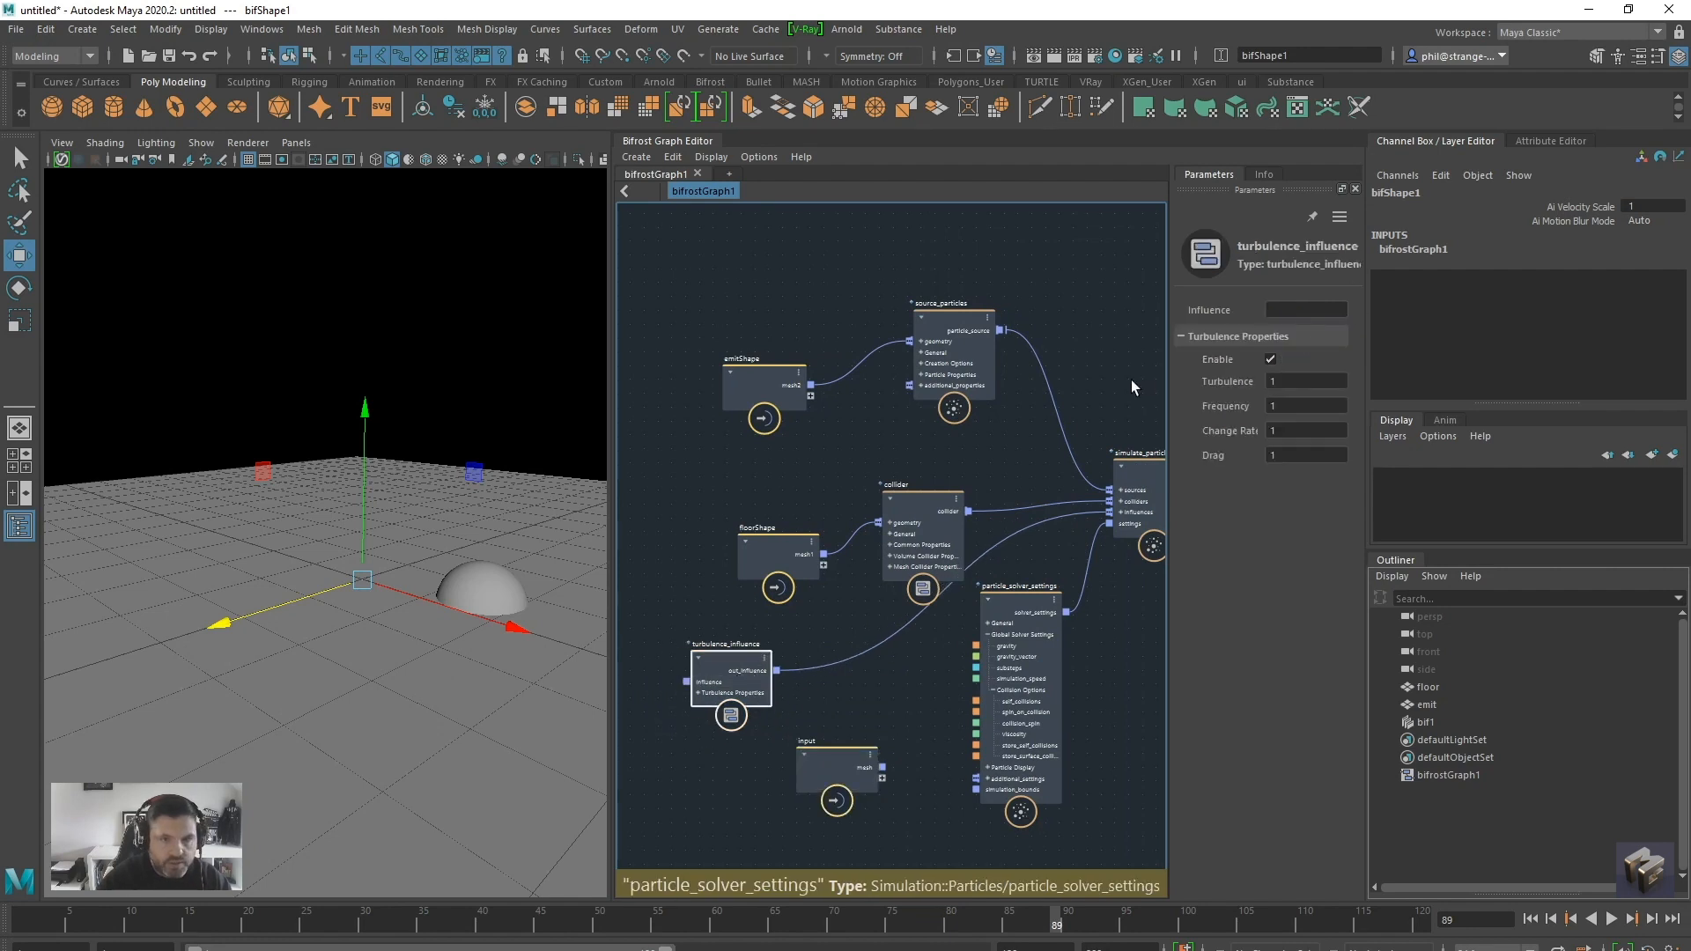
Set the turbulence_influence node's turbulence to 25, frequency to 3 and change rate to 2
click(1251, 381)
text(25)
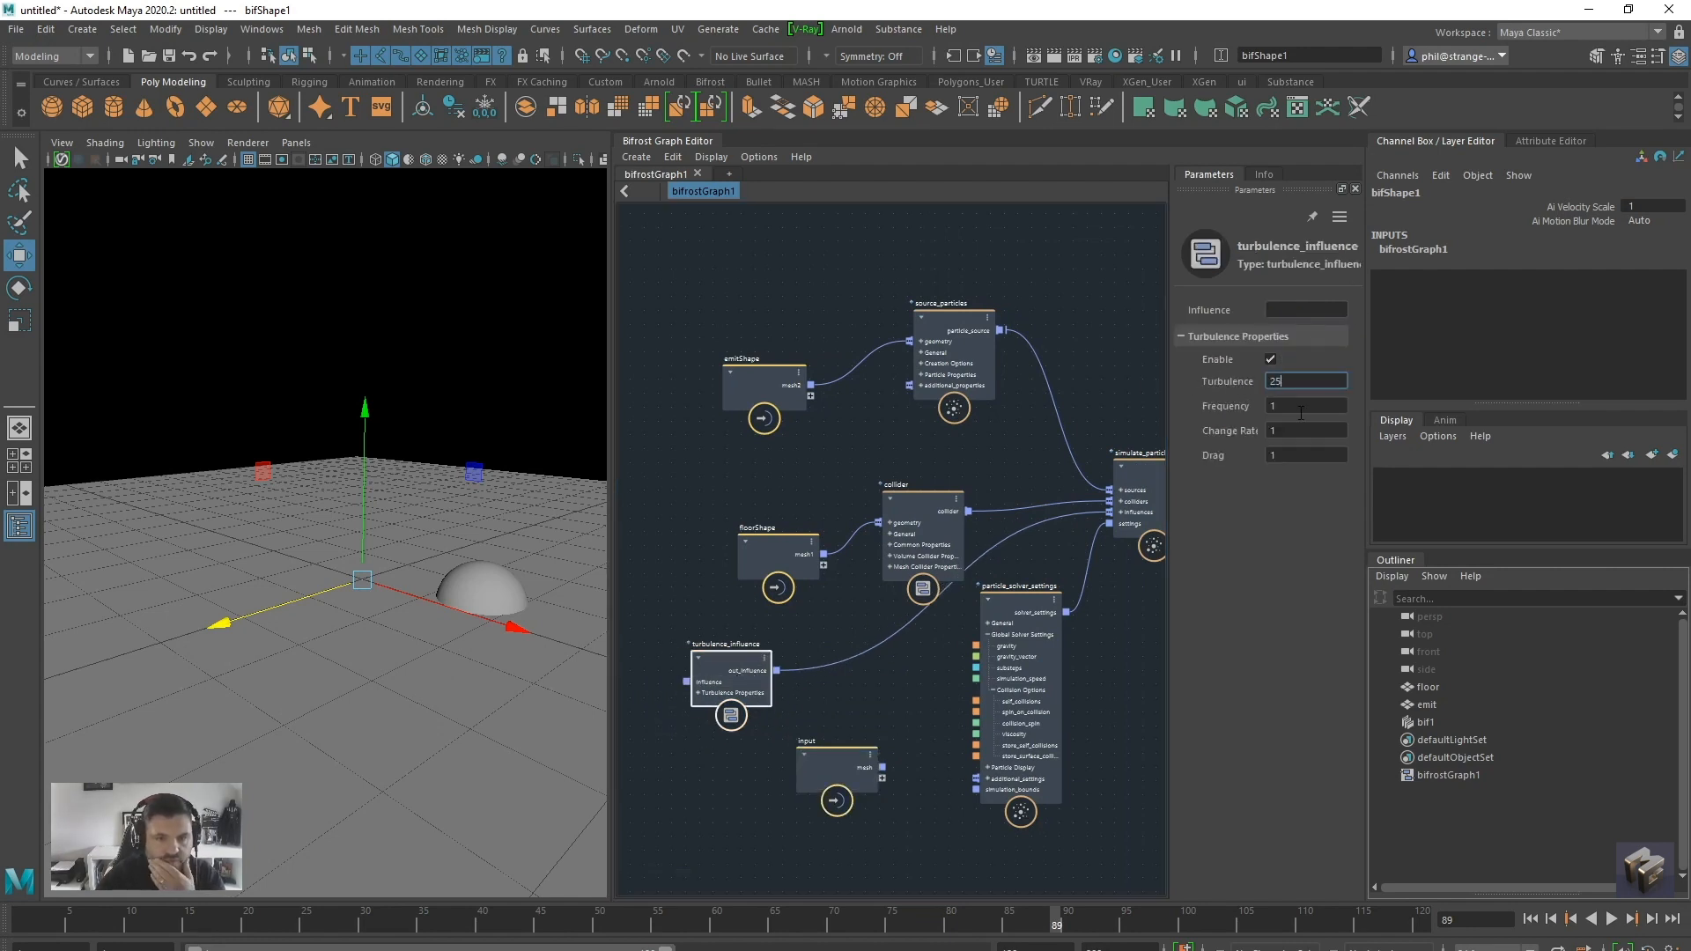
key(Tab)
text(3)
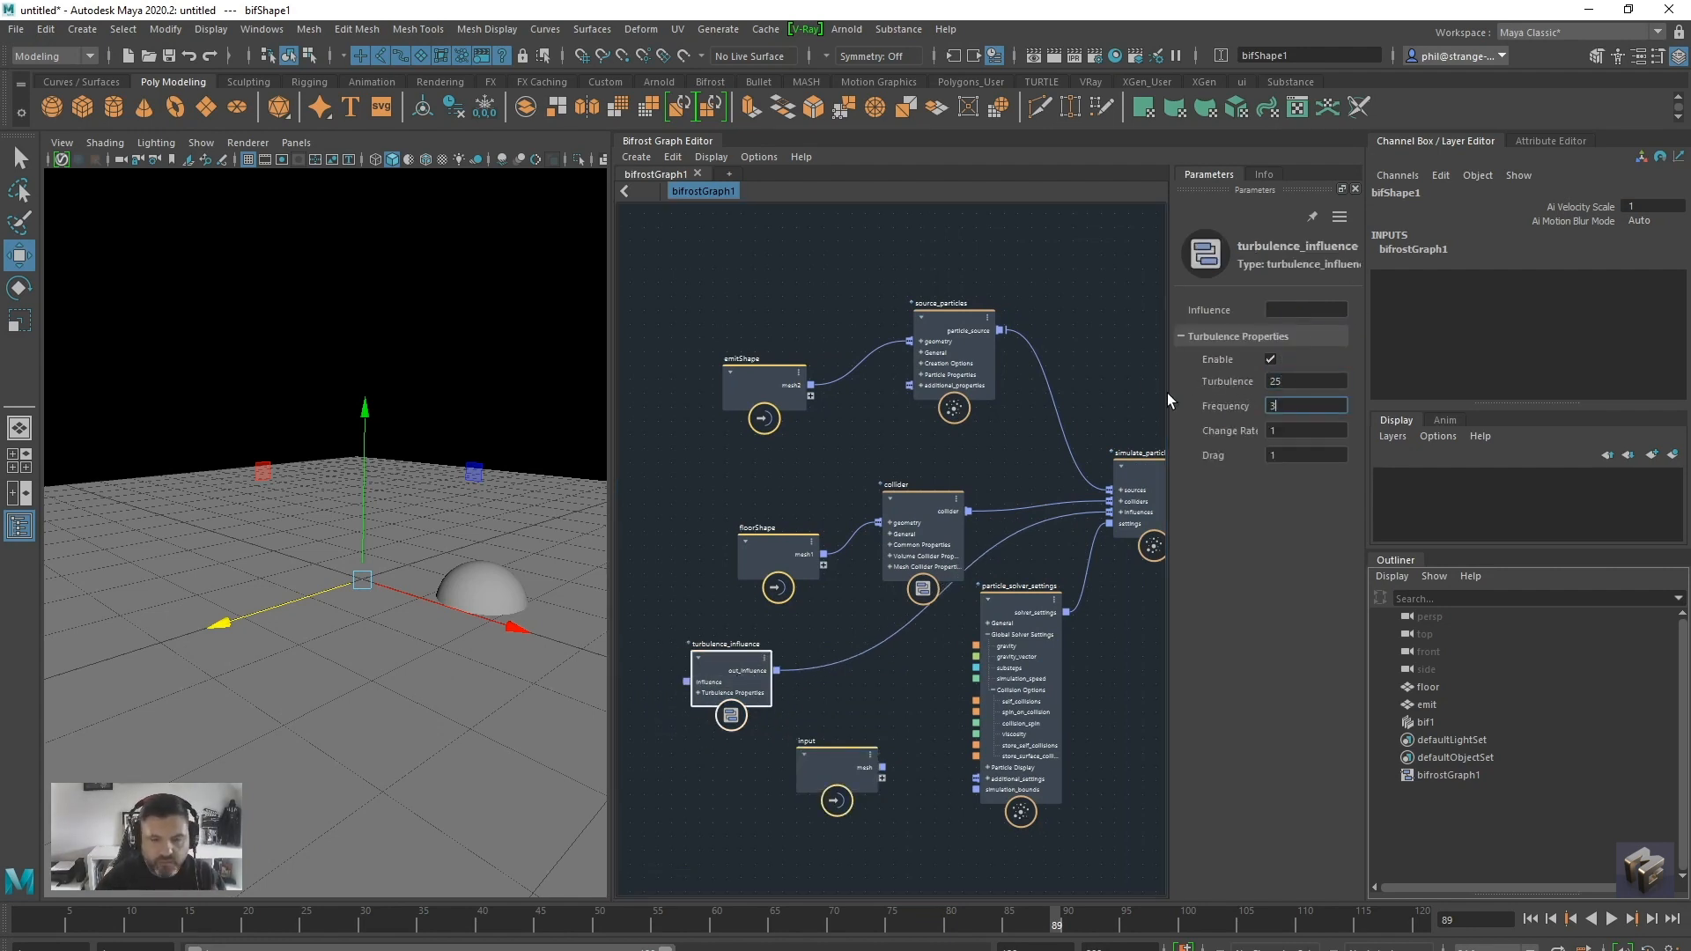
key(Tab)
text(2)
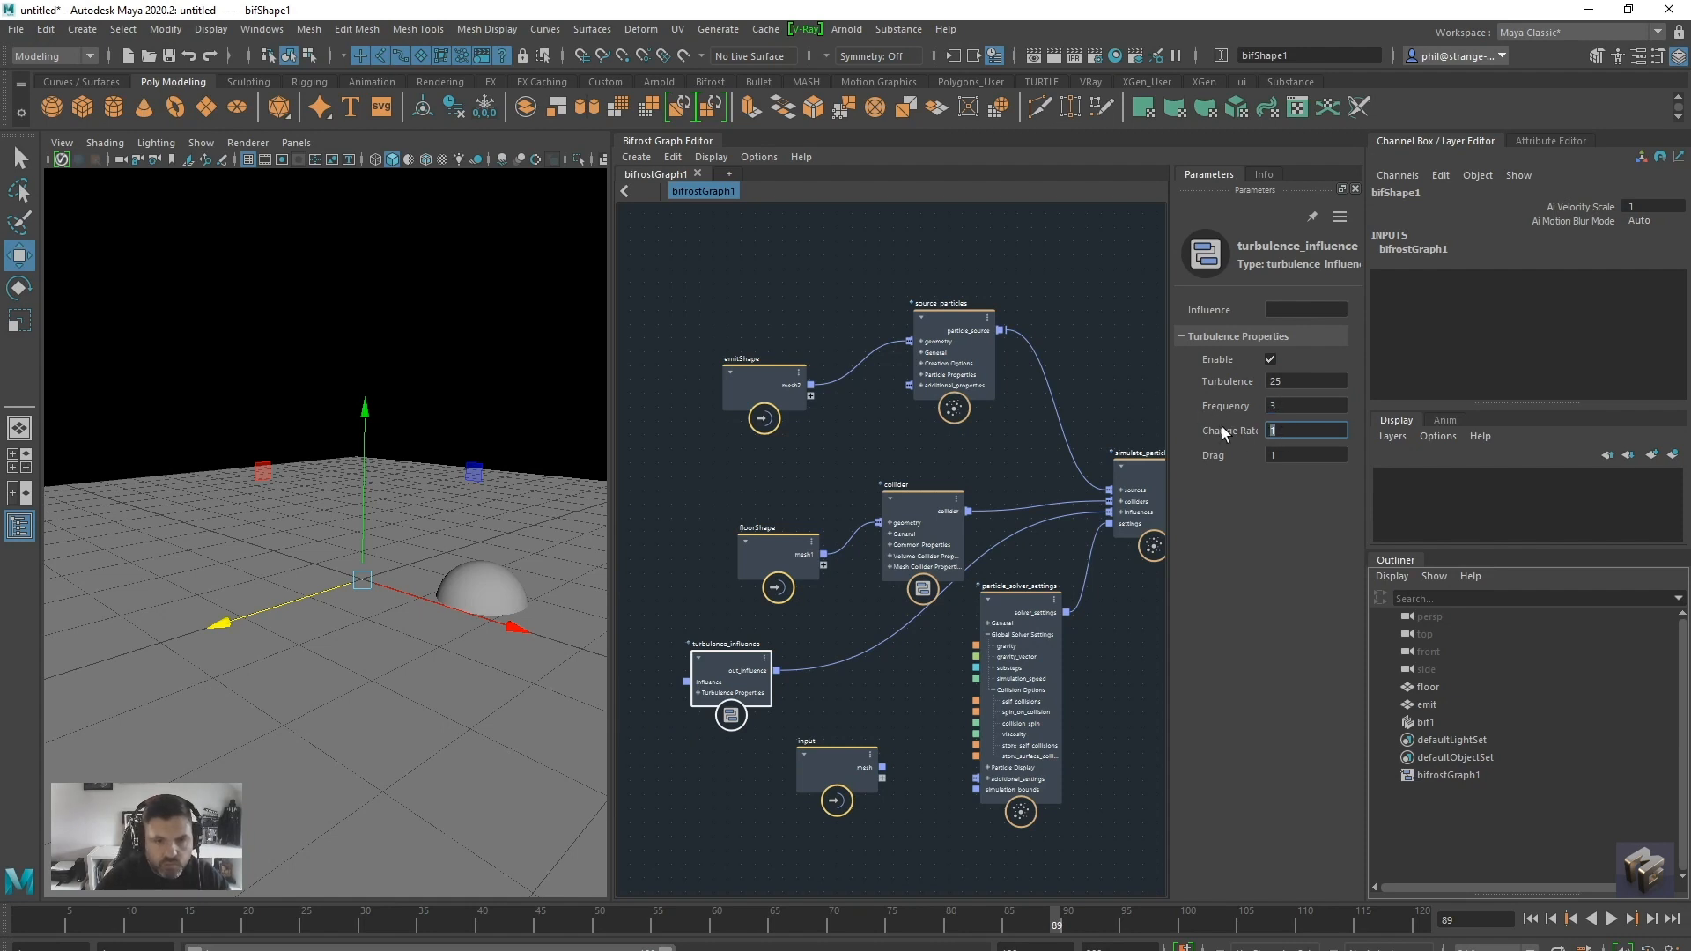
Replay the simulation from the first frame to check the turbulence on the particles
alt+drag(466, 696, 443, 711)
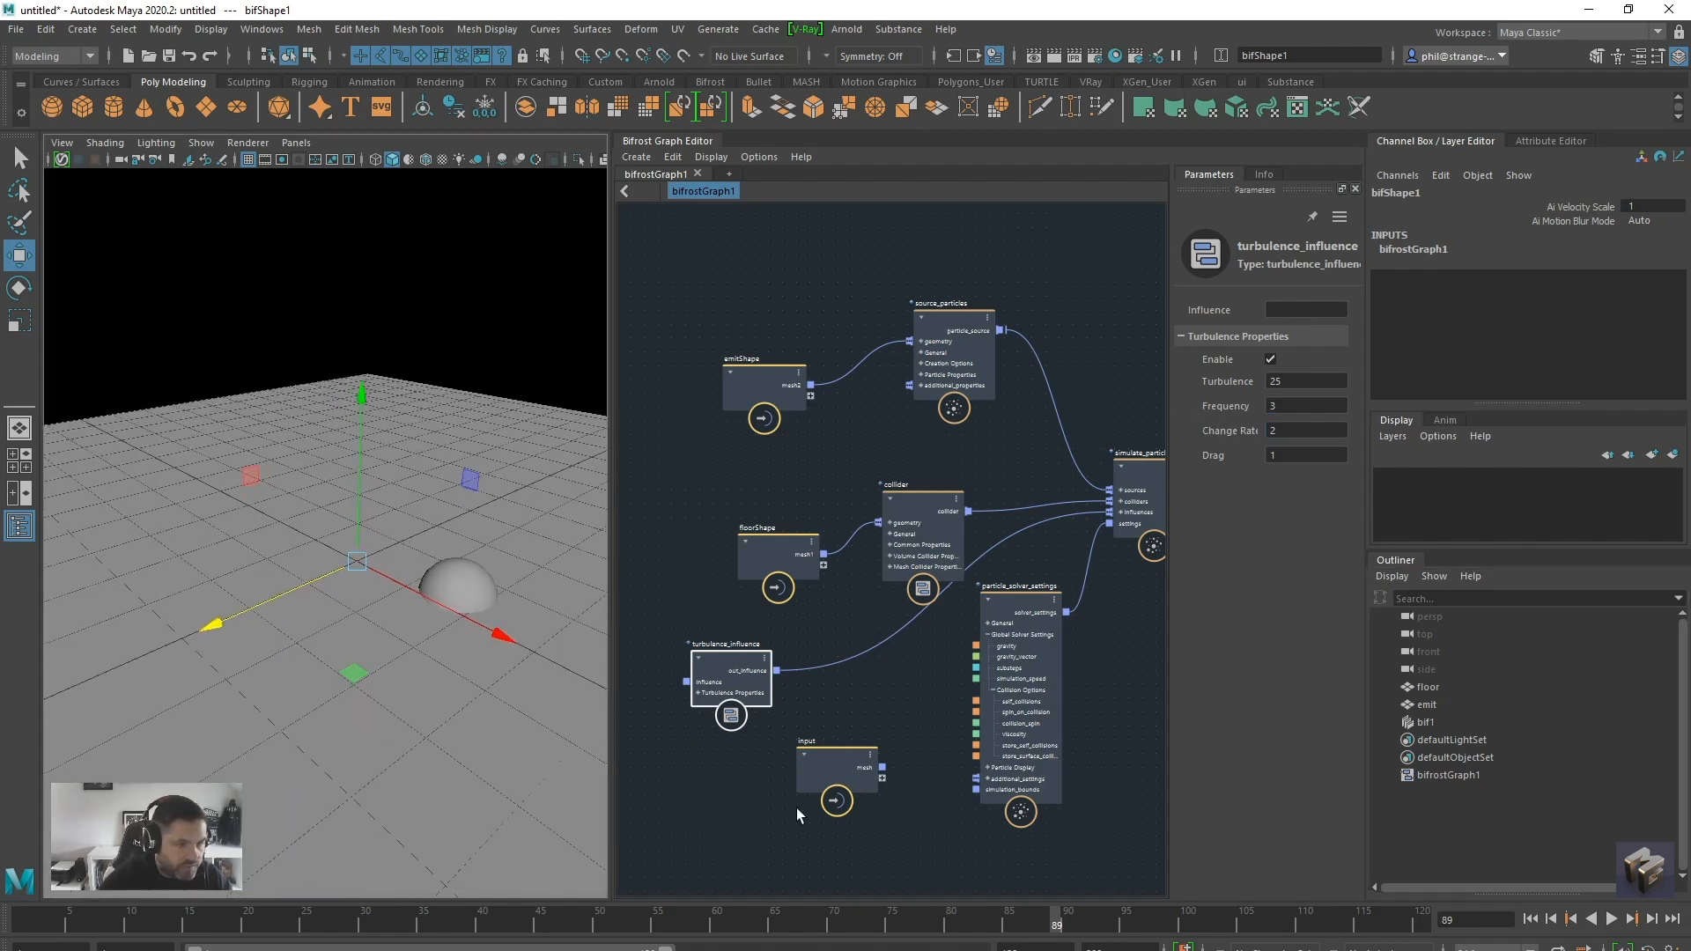
click(1532, 919)
click(1610, 918)
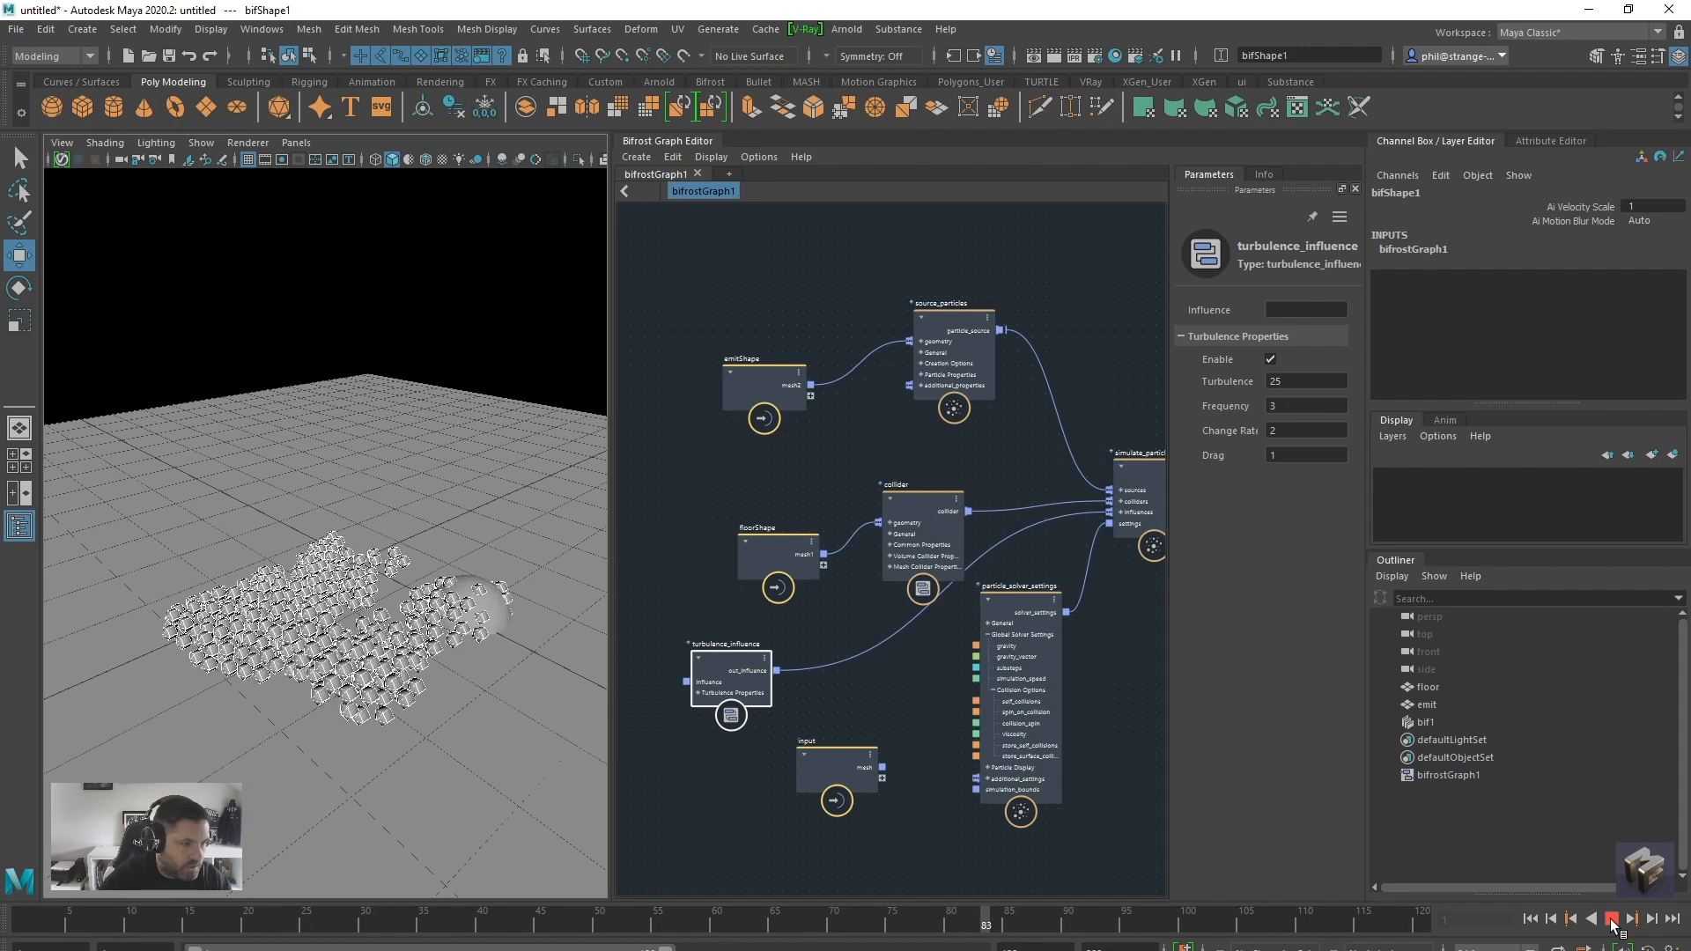
click(1612, 920)
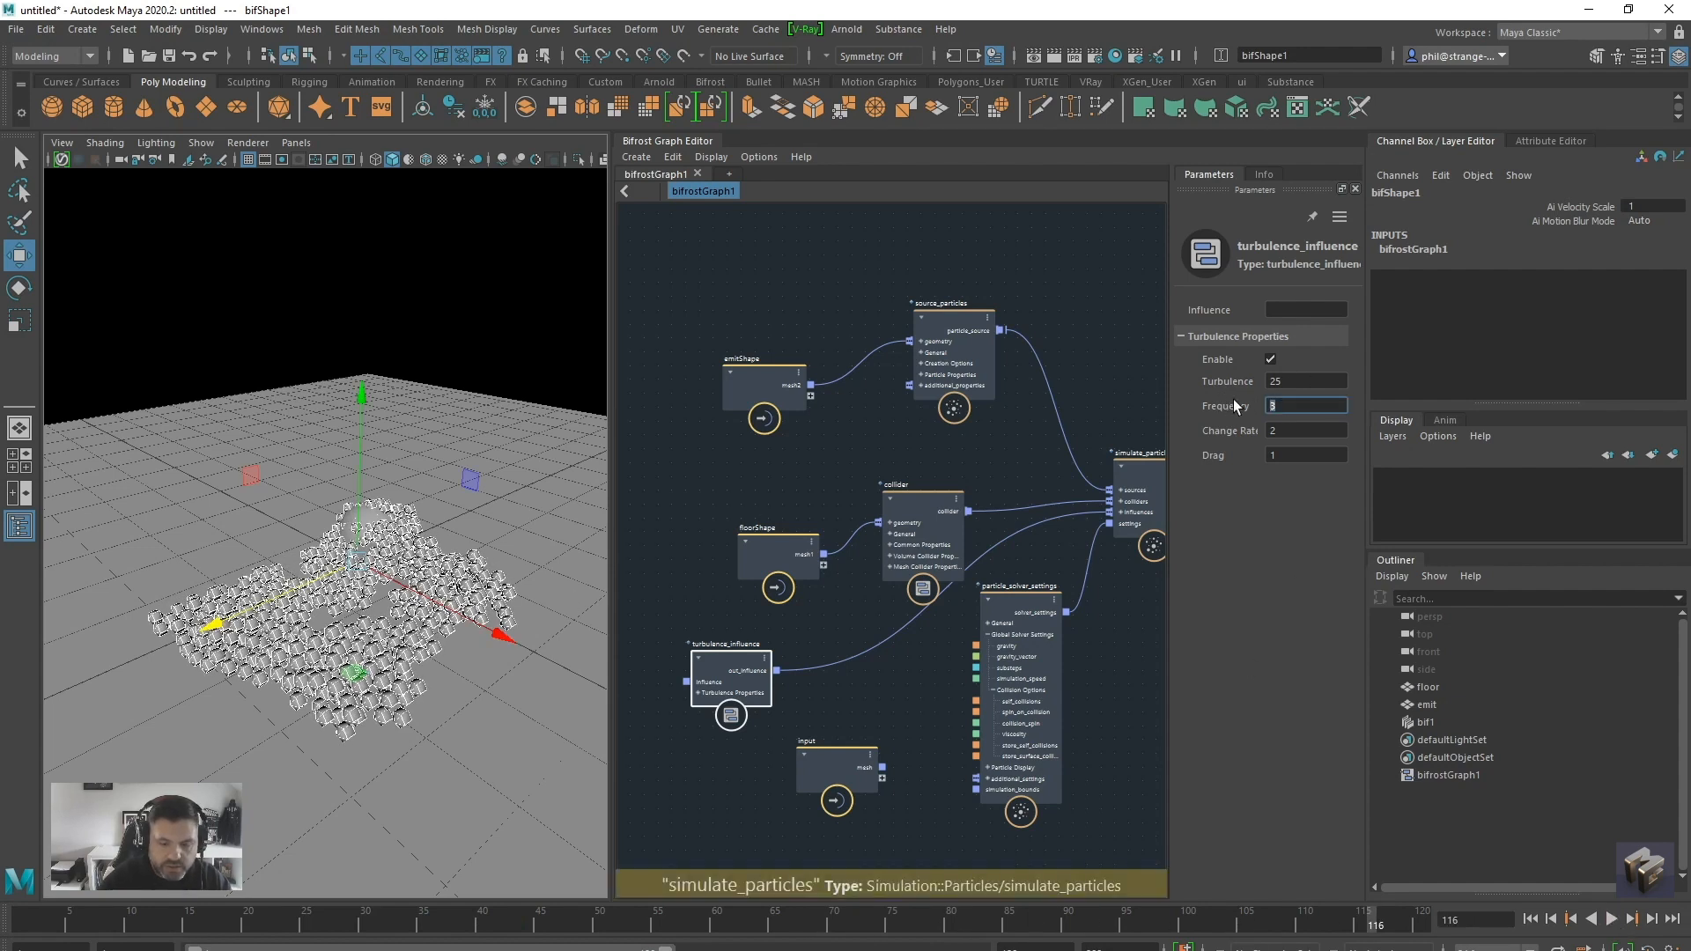
Set the turbulence frequency to 4, replay the simulation from the start, and return to the first frame
text(4)
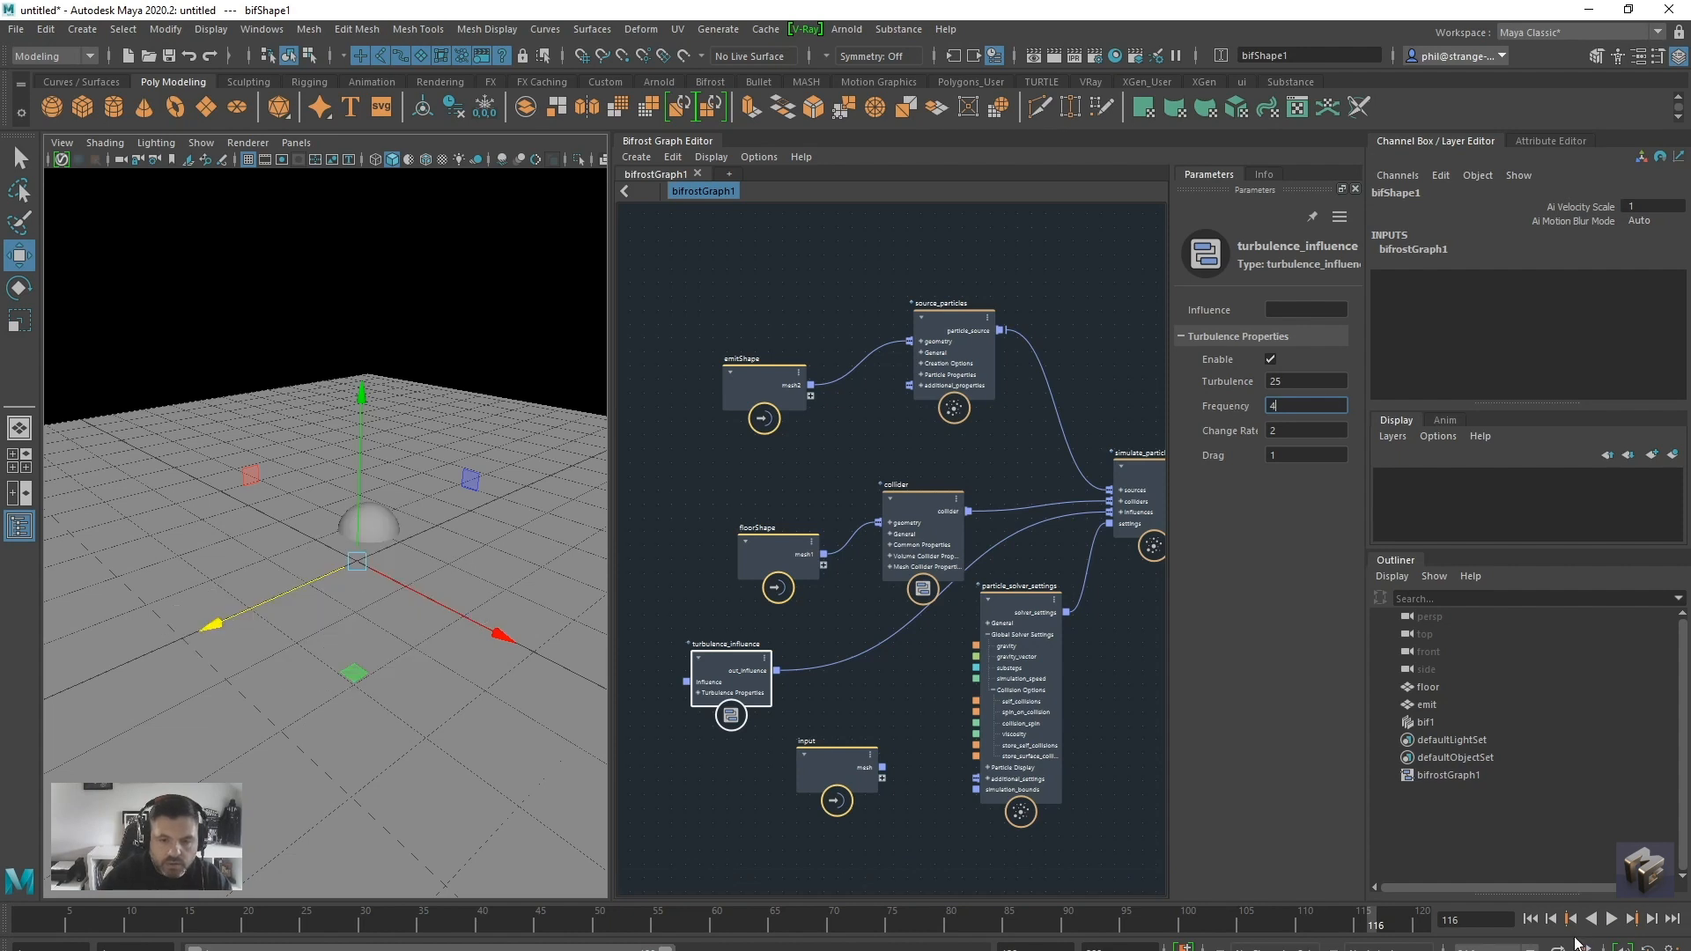
click(1531, 920)
click(1611, 918)
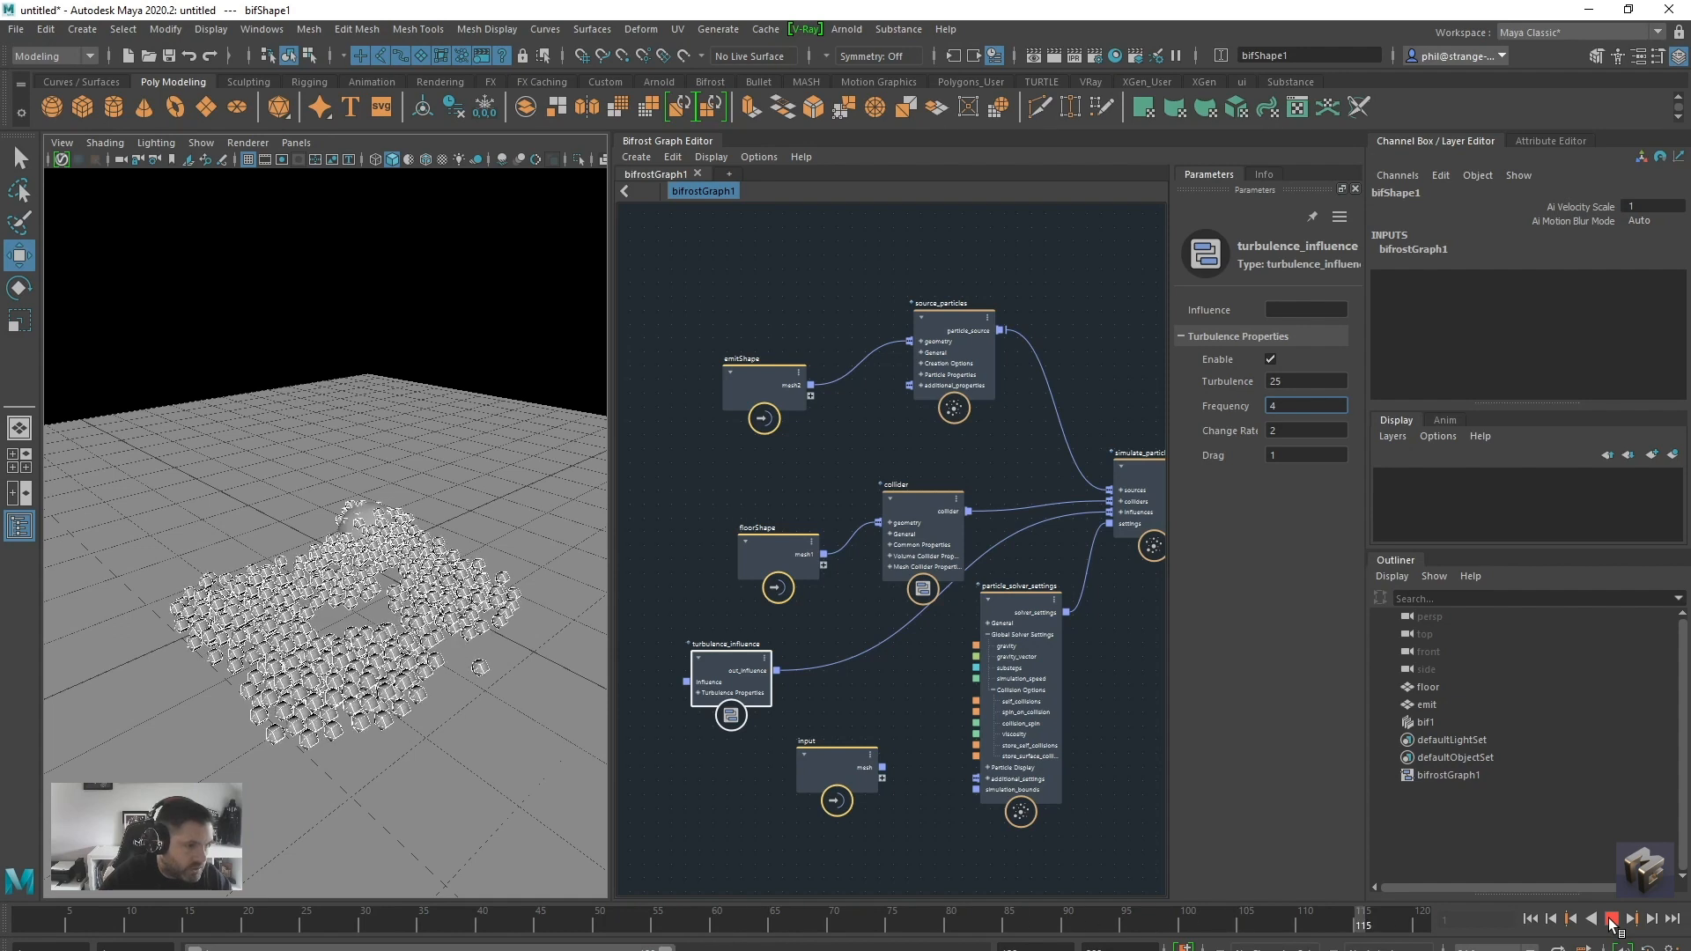
click(1610, 918)
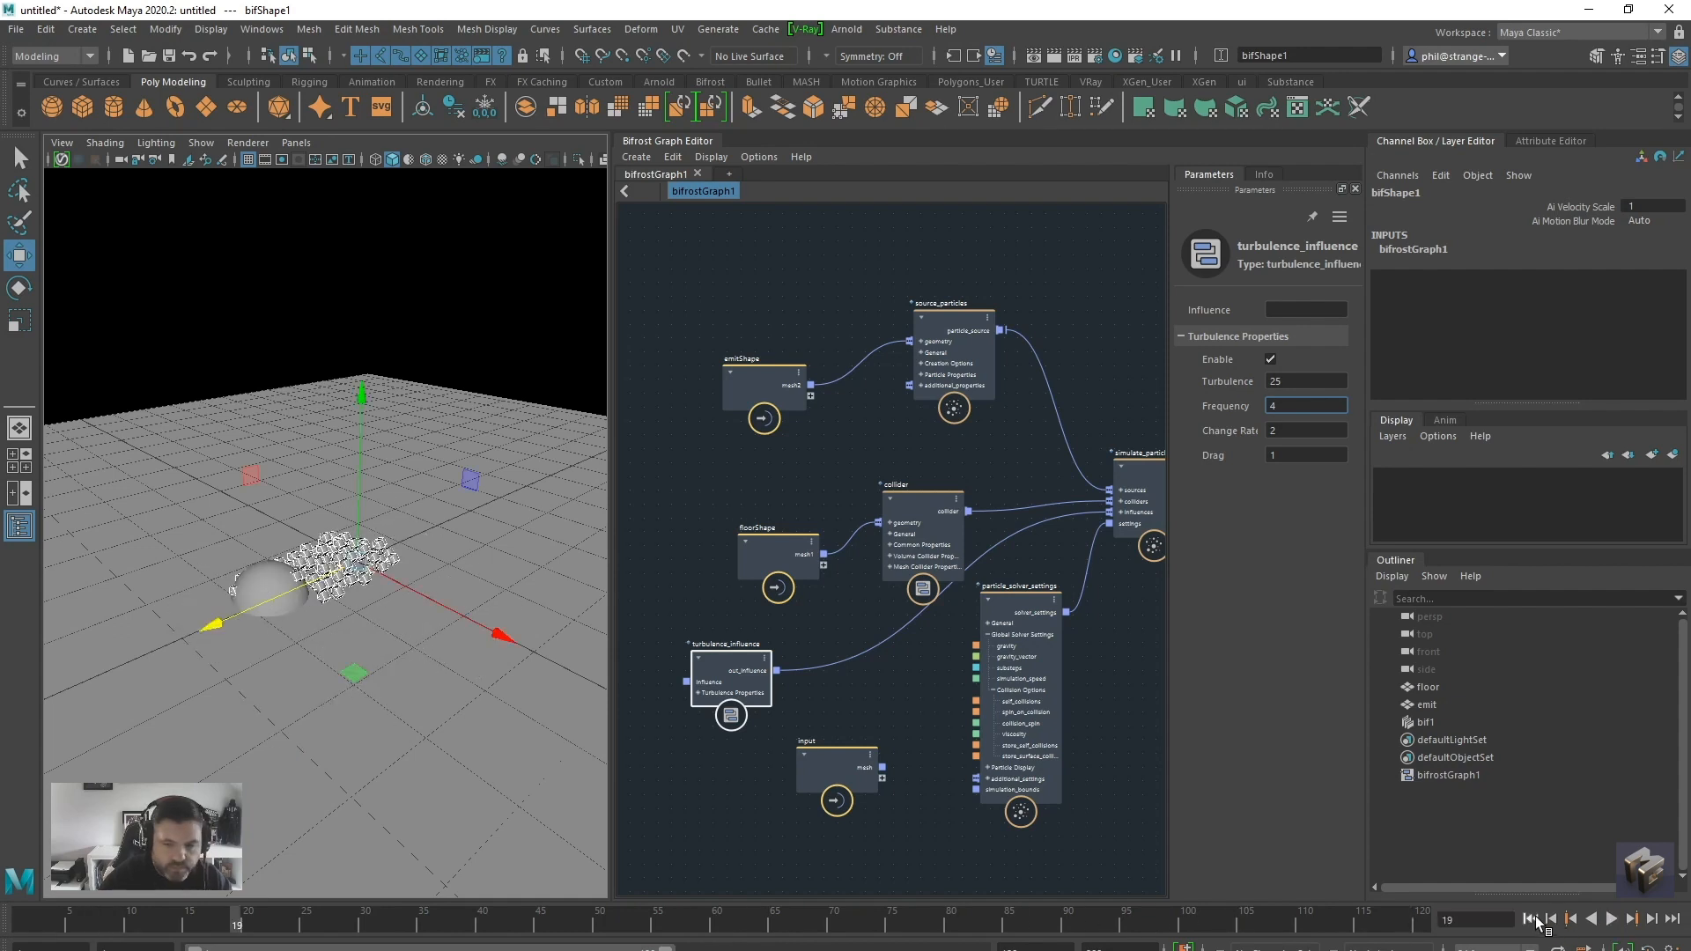
click(1531, 919)
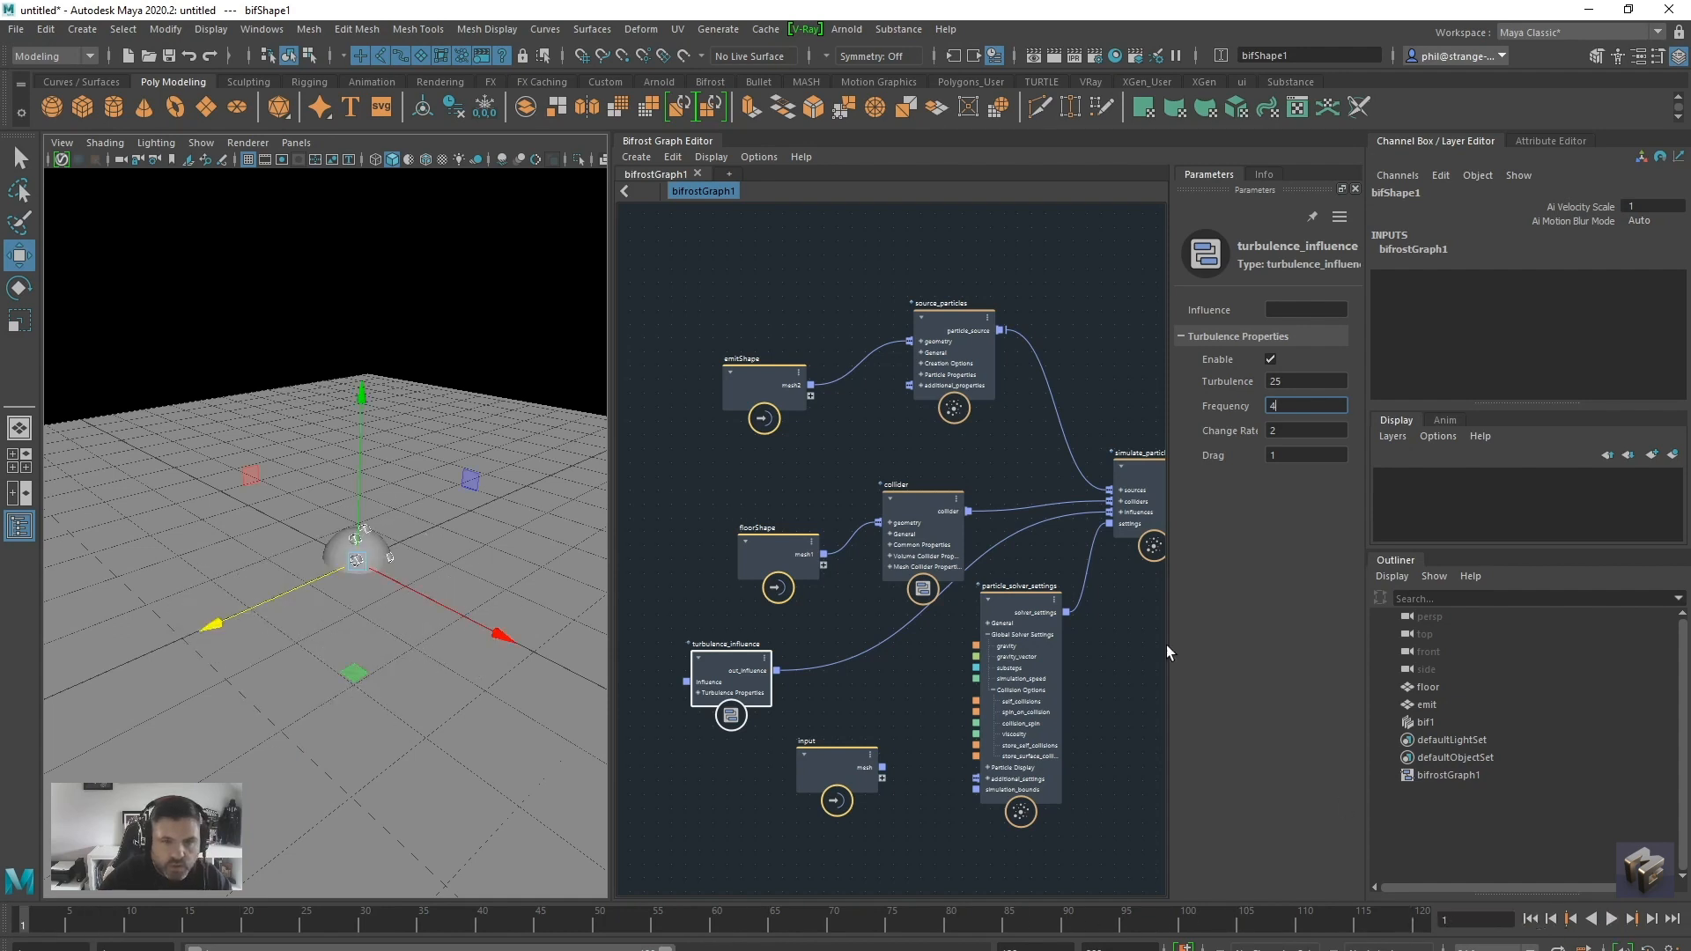
key(Tab)
Review the parameters of the particle_solver_settings, collider and source_particles nodes in a wider parameters area
drag(1014, 615, 1002, 610)
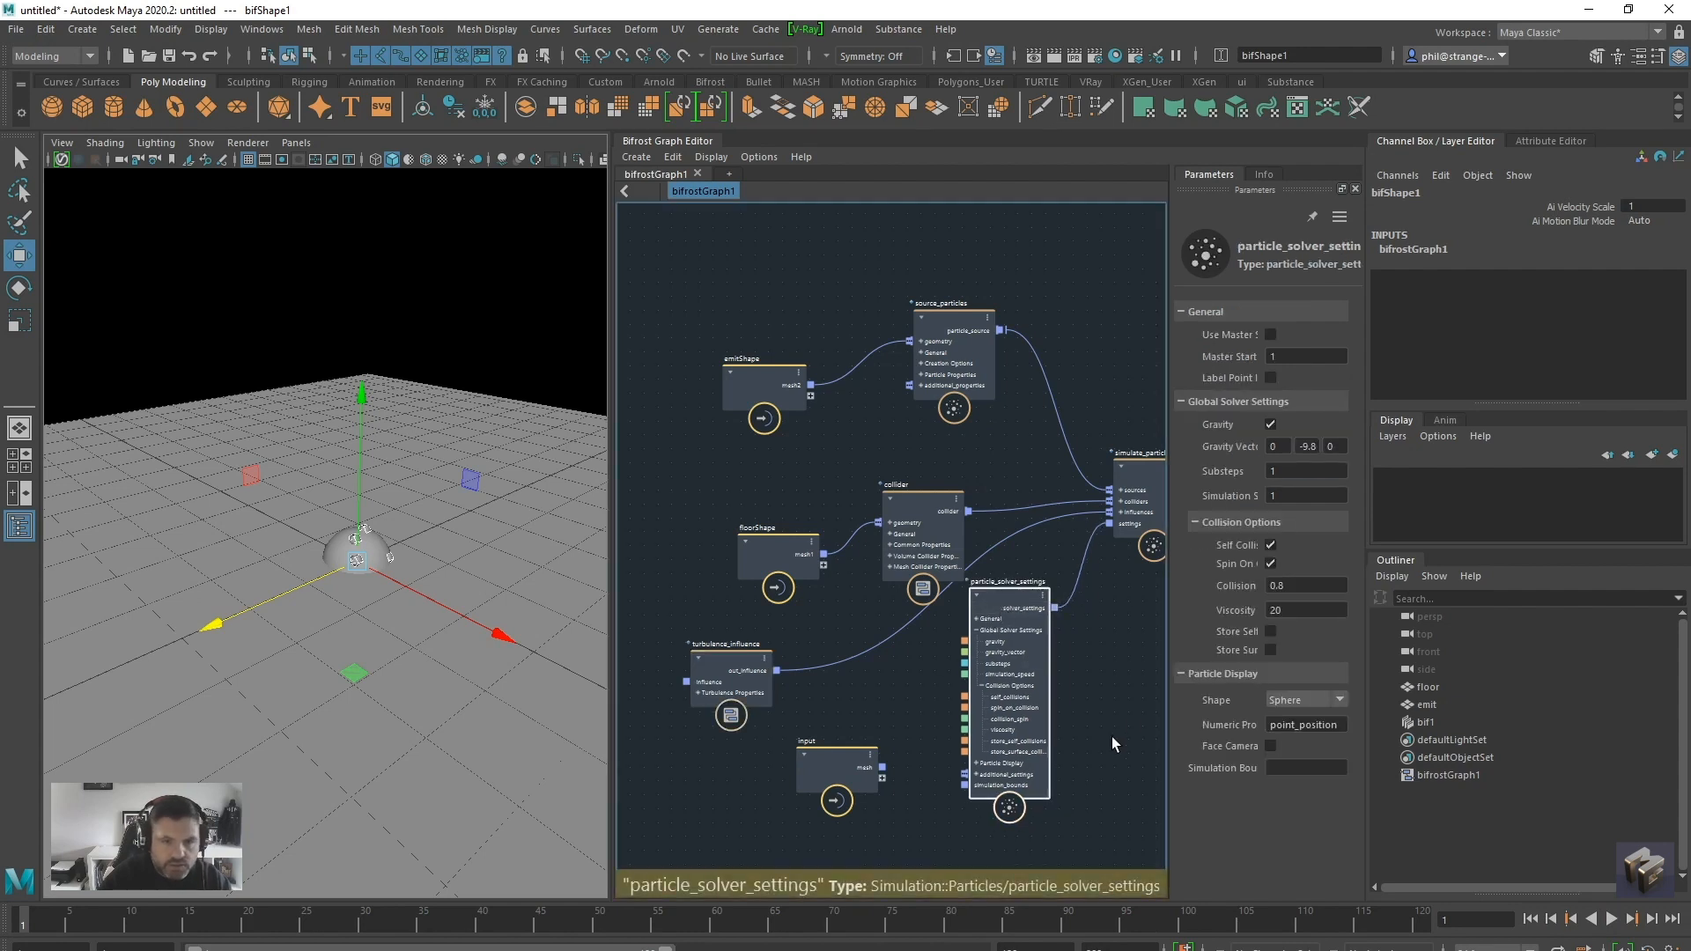
drag(1170, 609, 1107, 610)
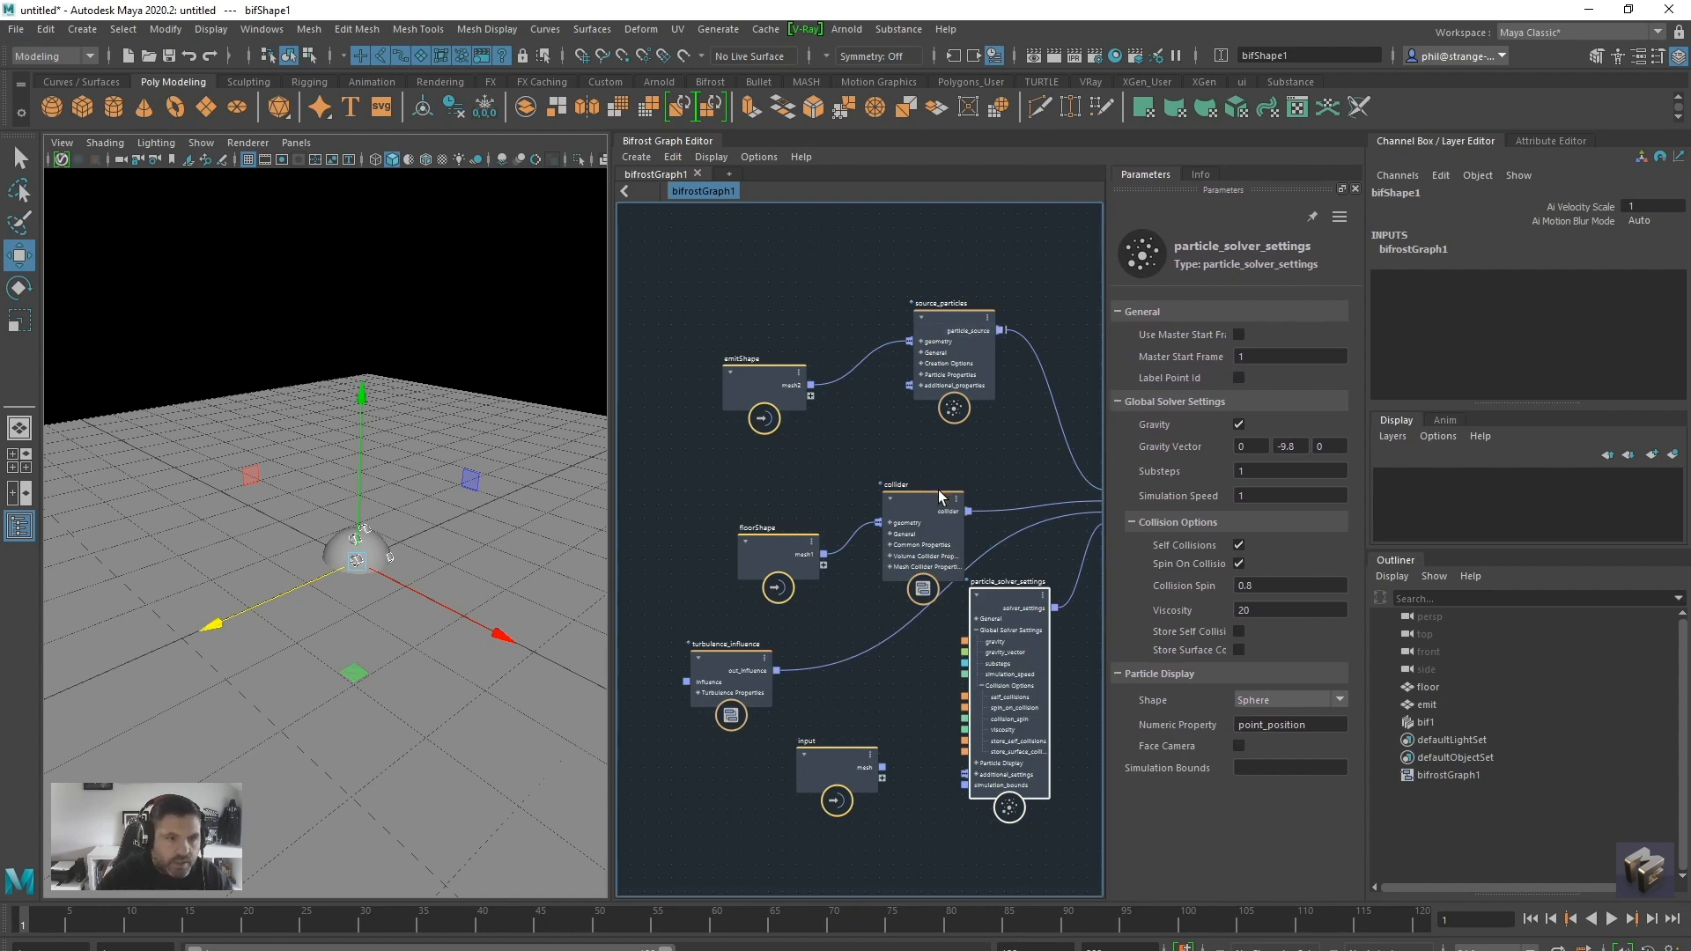
drag(938, 490, 927, 487)
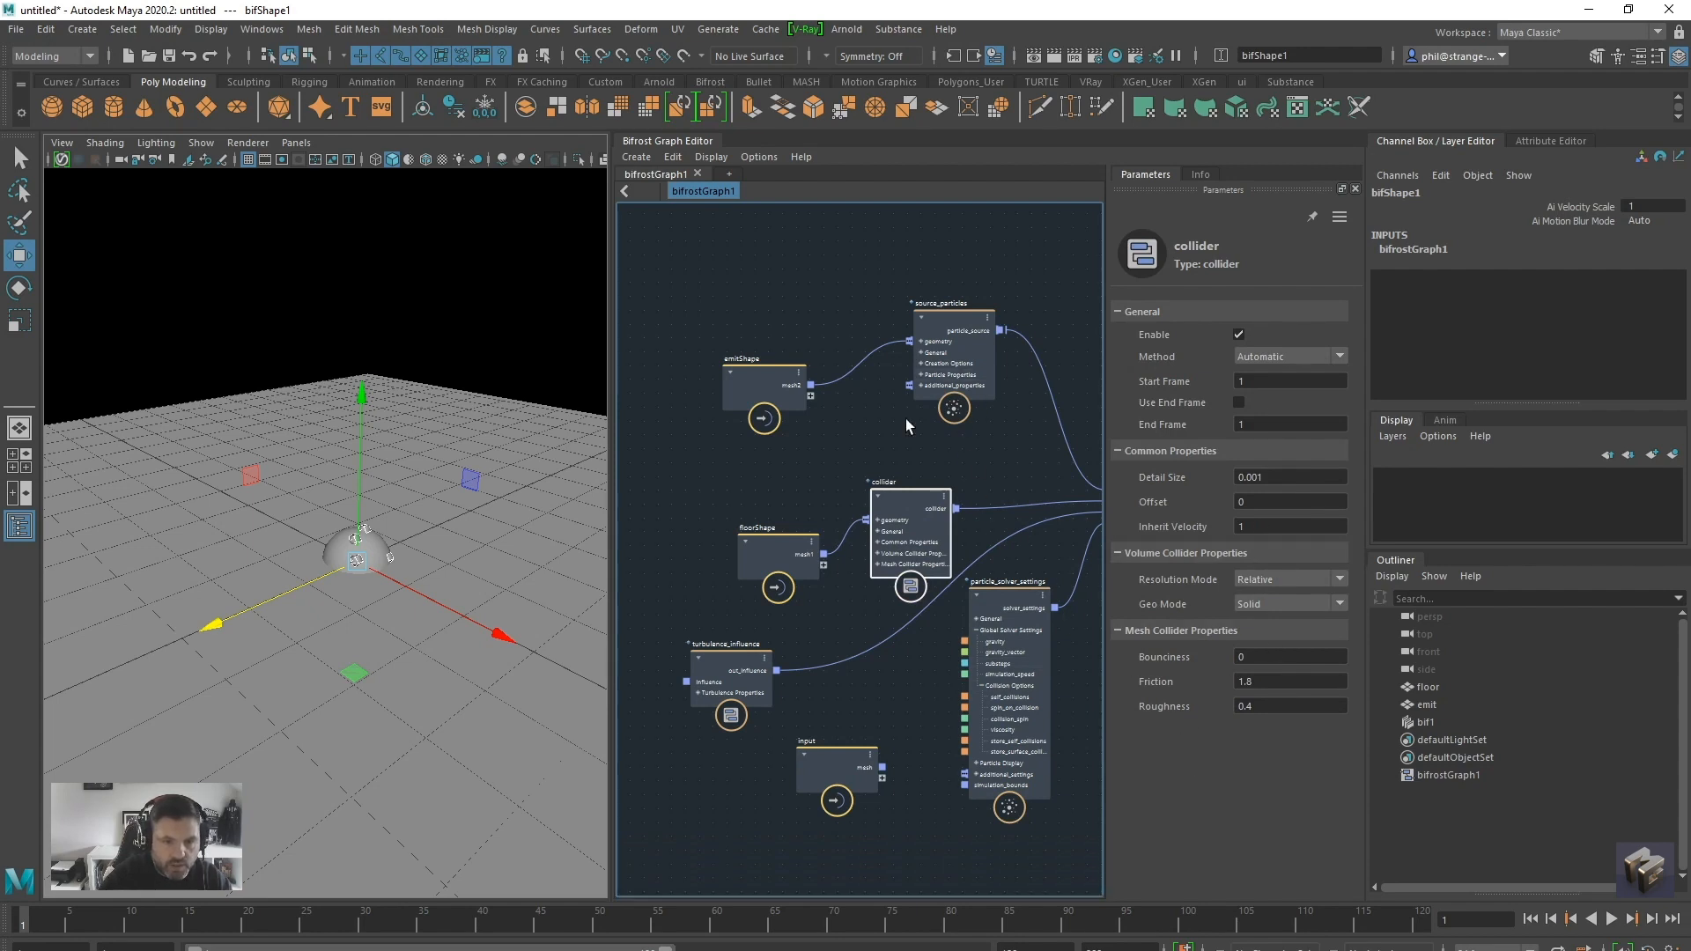
drag(968, 320, 944, 316)
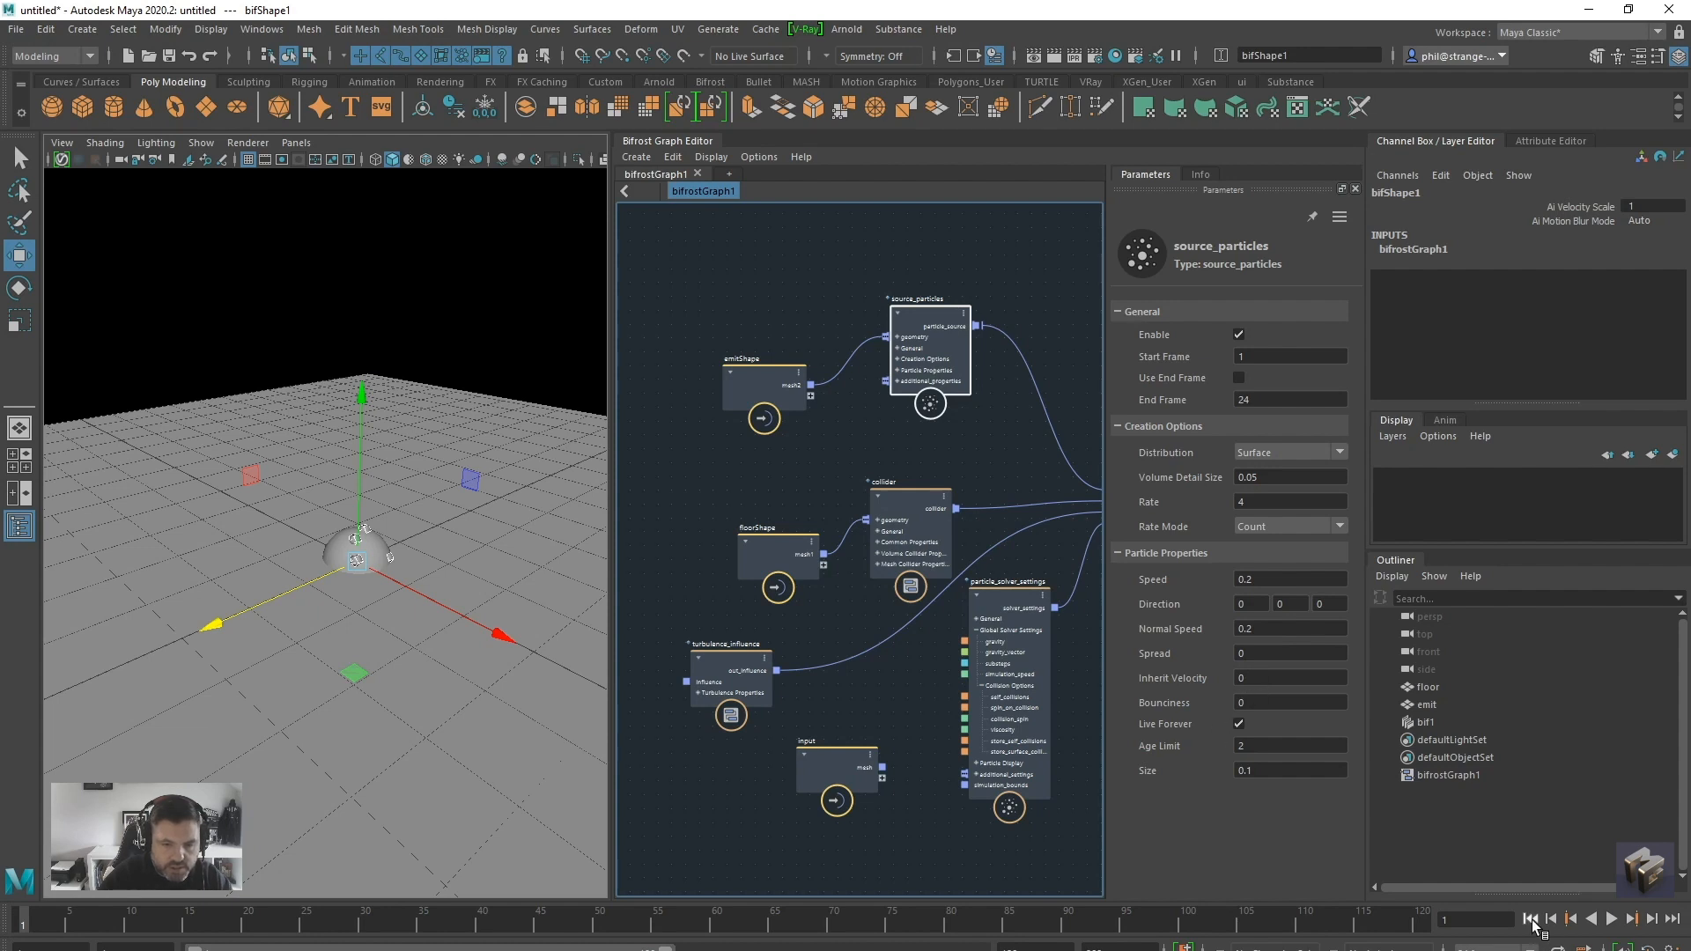
Set the turbulence_influence node's turbulence to 30 and play the simulation
drag(735, 682, 724, 672)
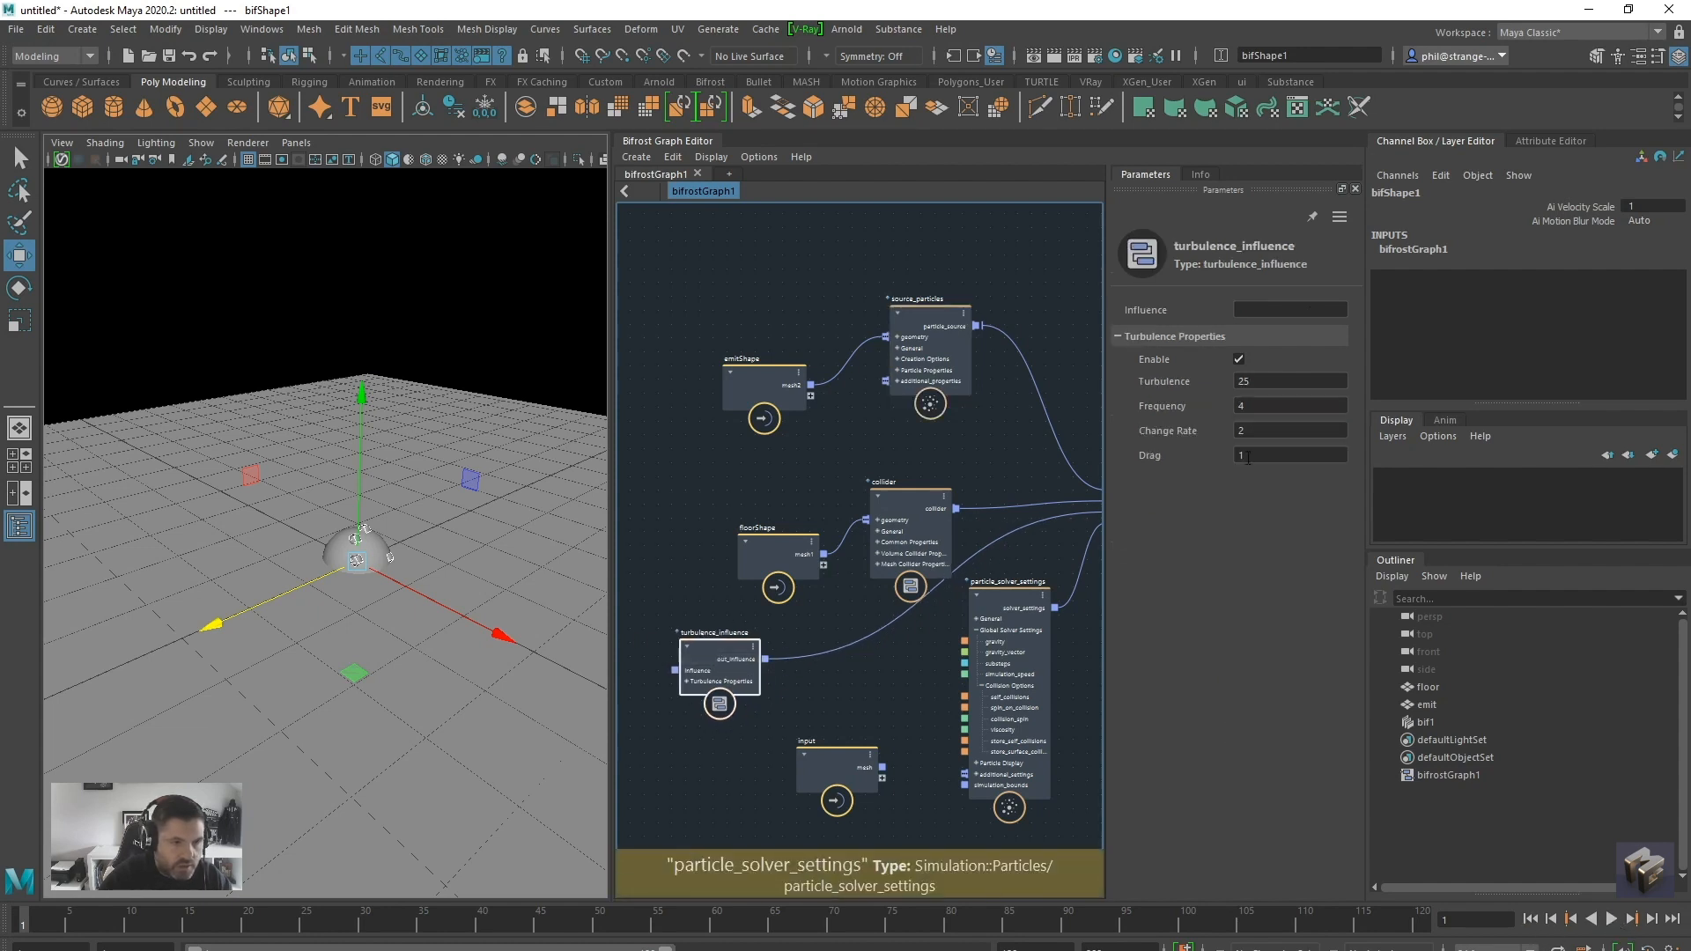
click(1278, 382)
text(30)
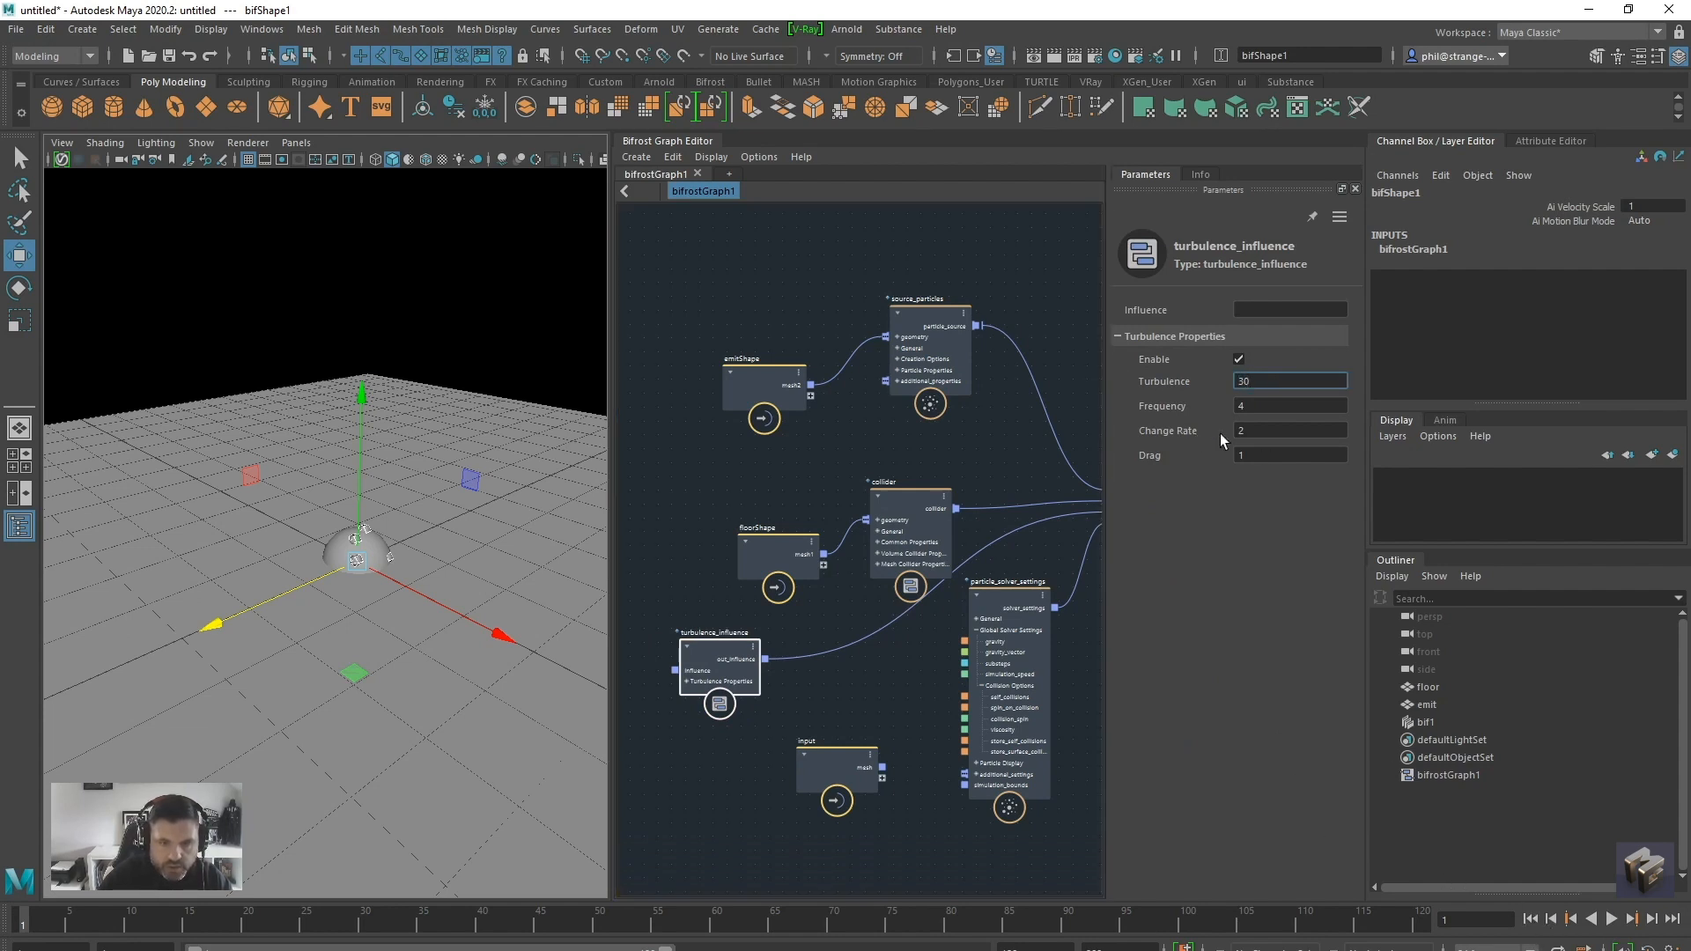
click(1611, 918)
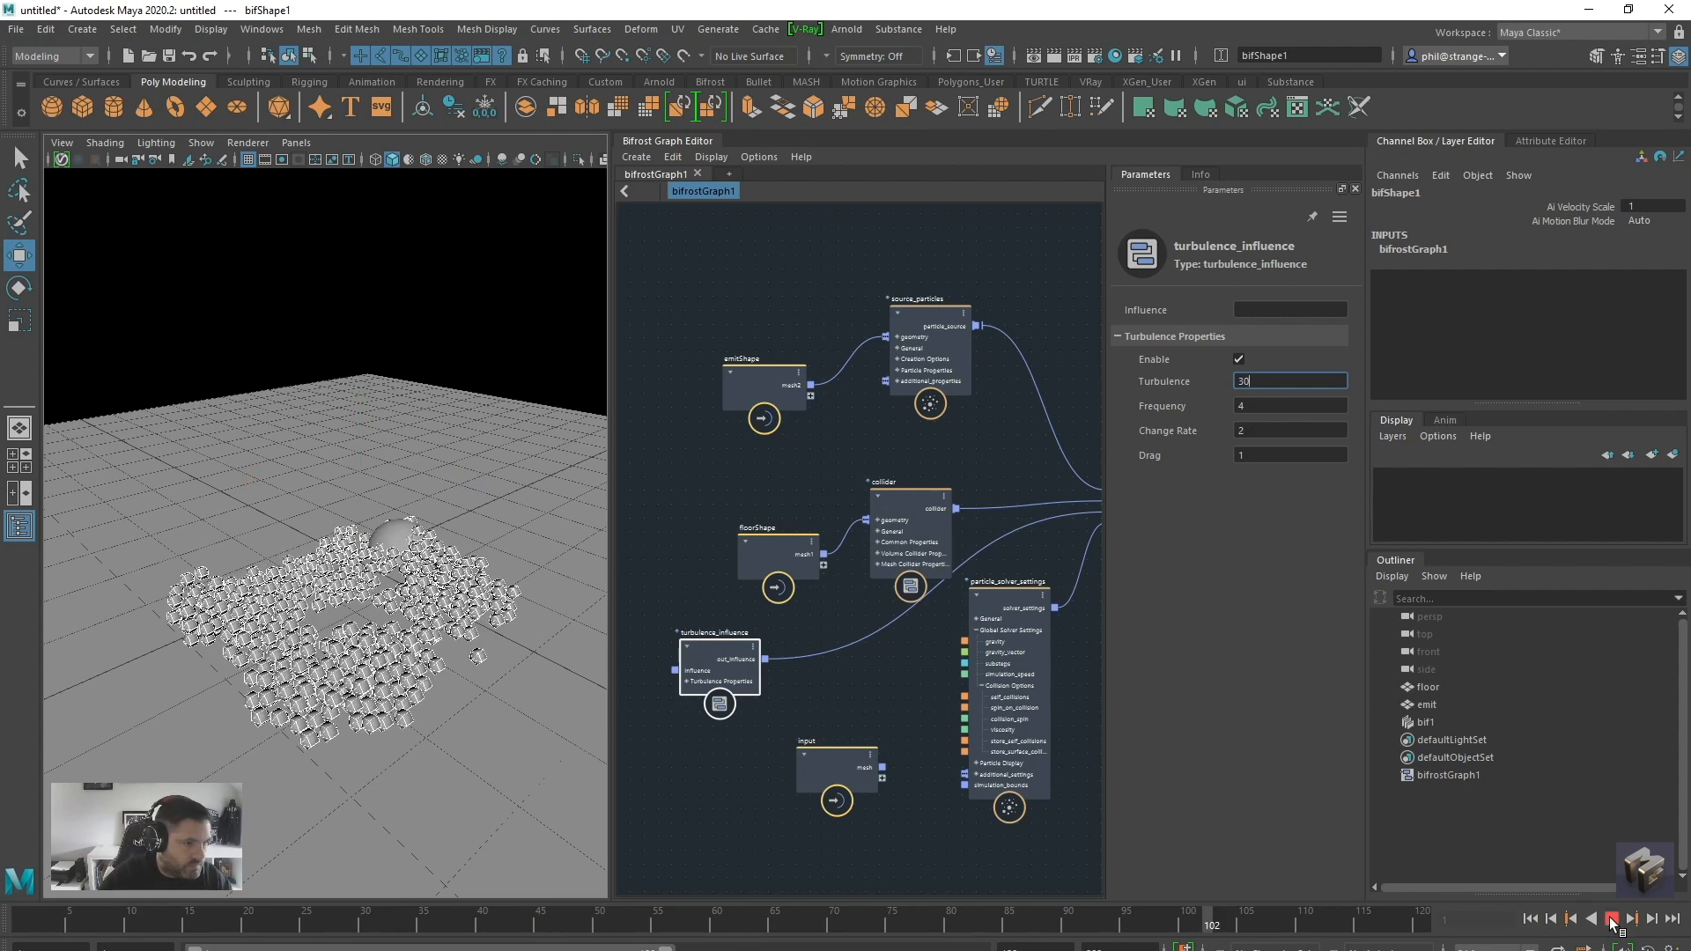
click(1611, 919)
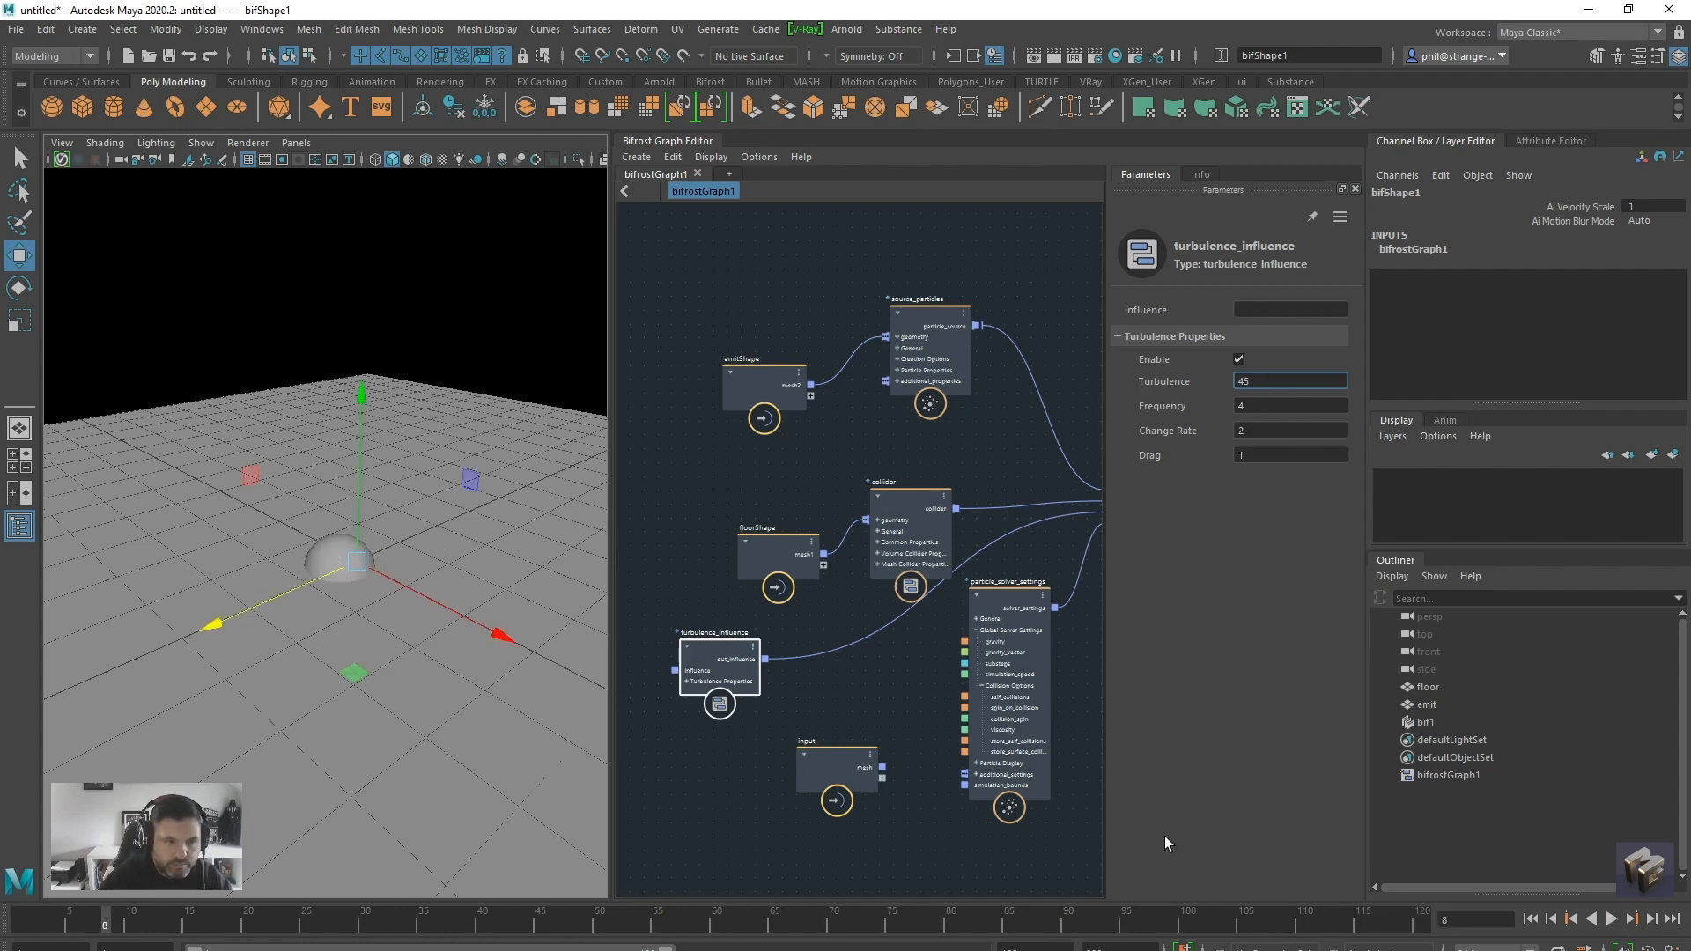
Play the simulation with the turbulence at 45 to check the particle motion, and return to the first frame
click(1610, 919)
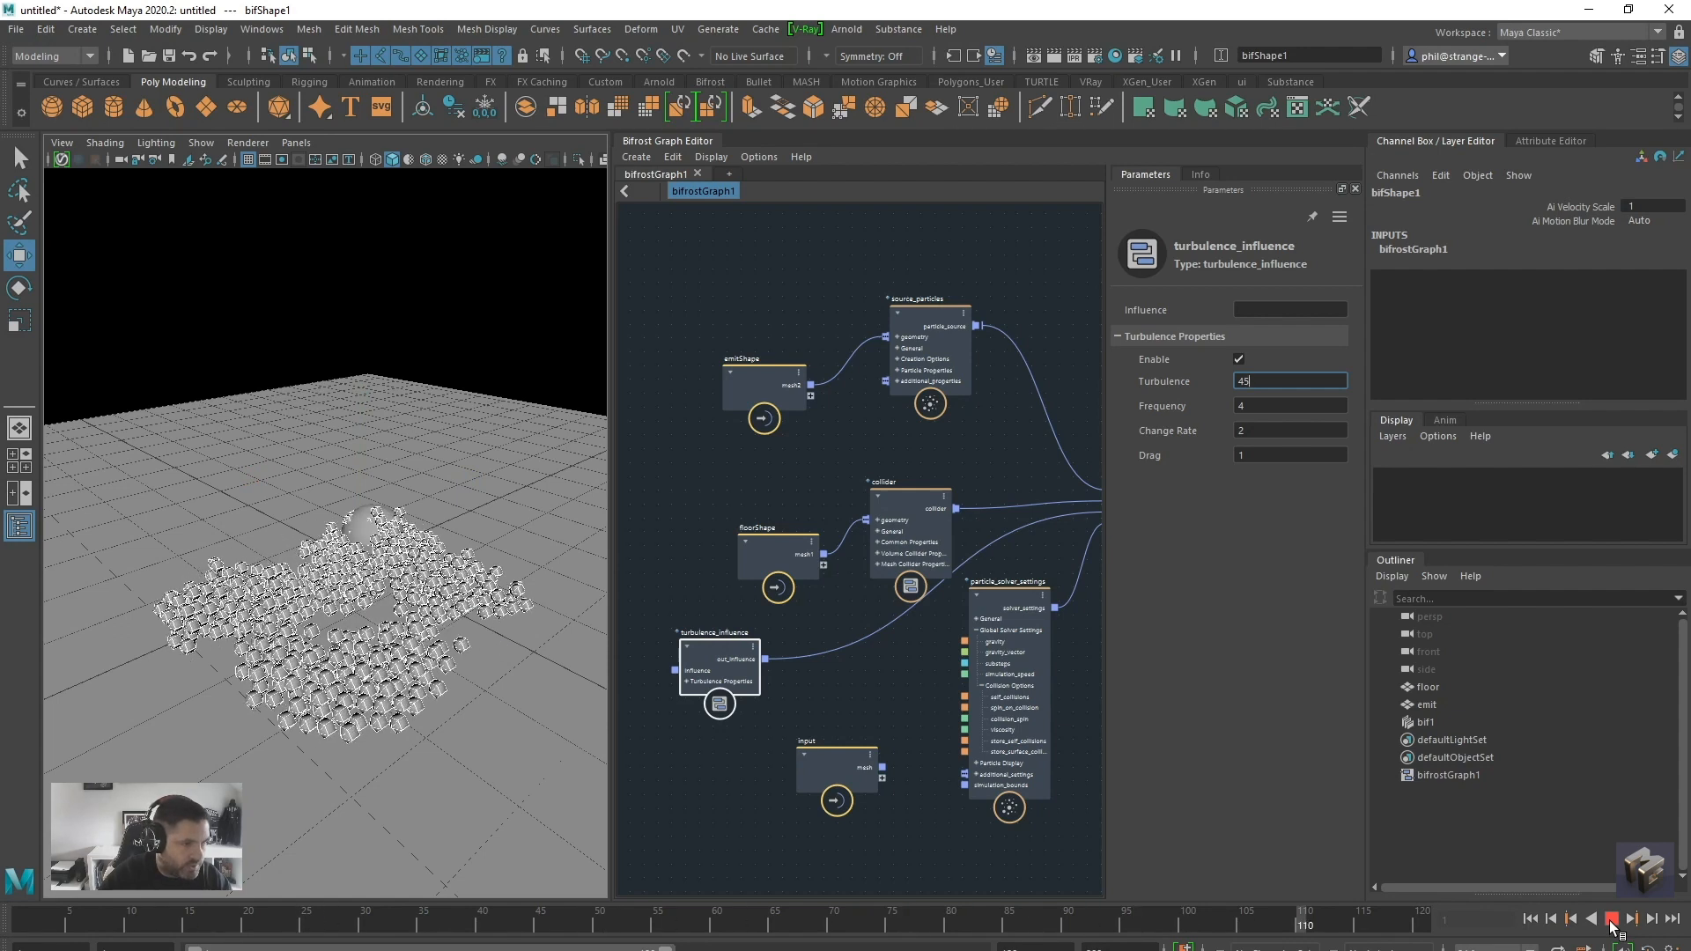
click(1610, 918)
click(1530, 919)
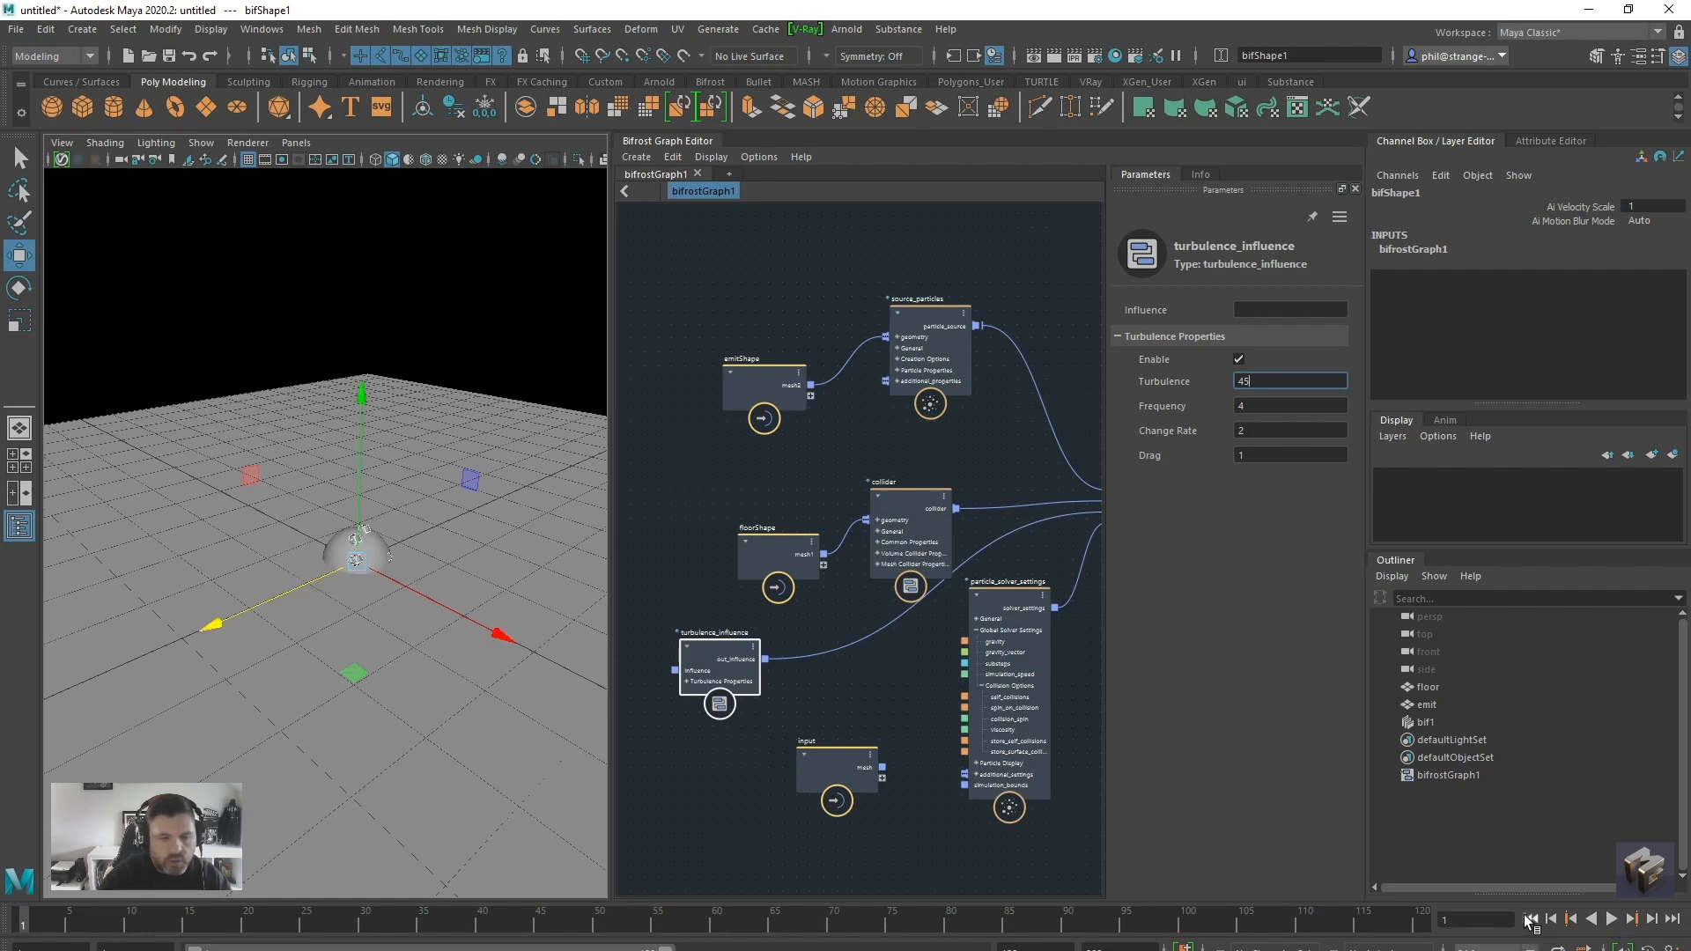
Widen the graph editor area and reposition the simulate_particles node near the output node
alt+middle_drag(459, 696, 446, 690)
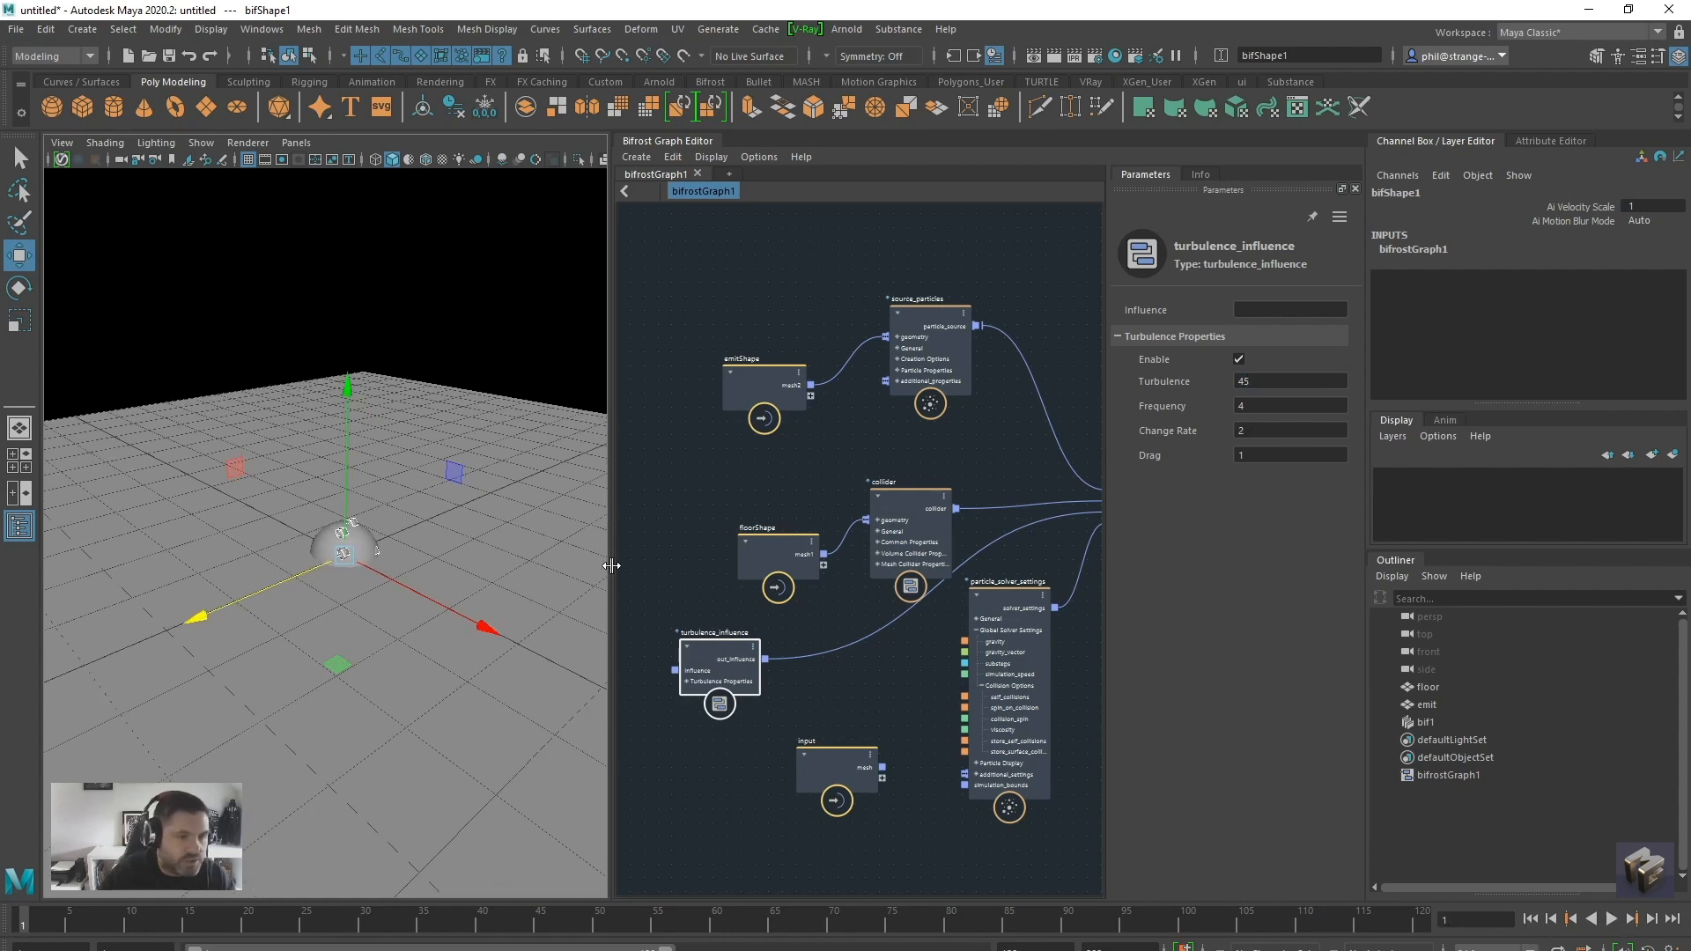
drag(611, 565, 436, 561)
alt+middle_drag(786, 595, 588, 599)
click(891, 621)
alt+right_drag(890, 622, 817, 626)
alt+middle_drag(817, 626, 849, 647)
alt+right_drag(849, 648, 898, 637)
drag(820, 491, 786, 441)
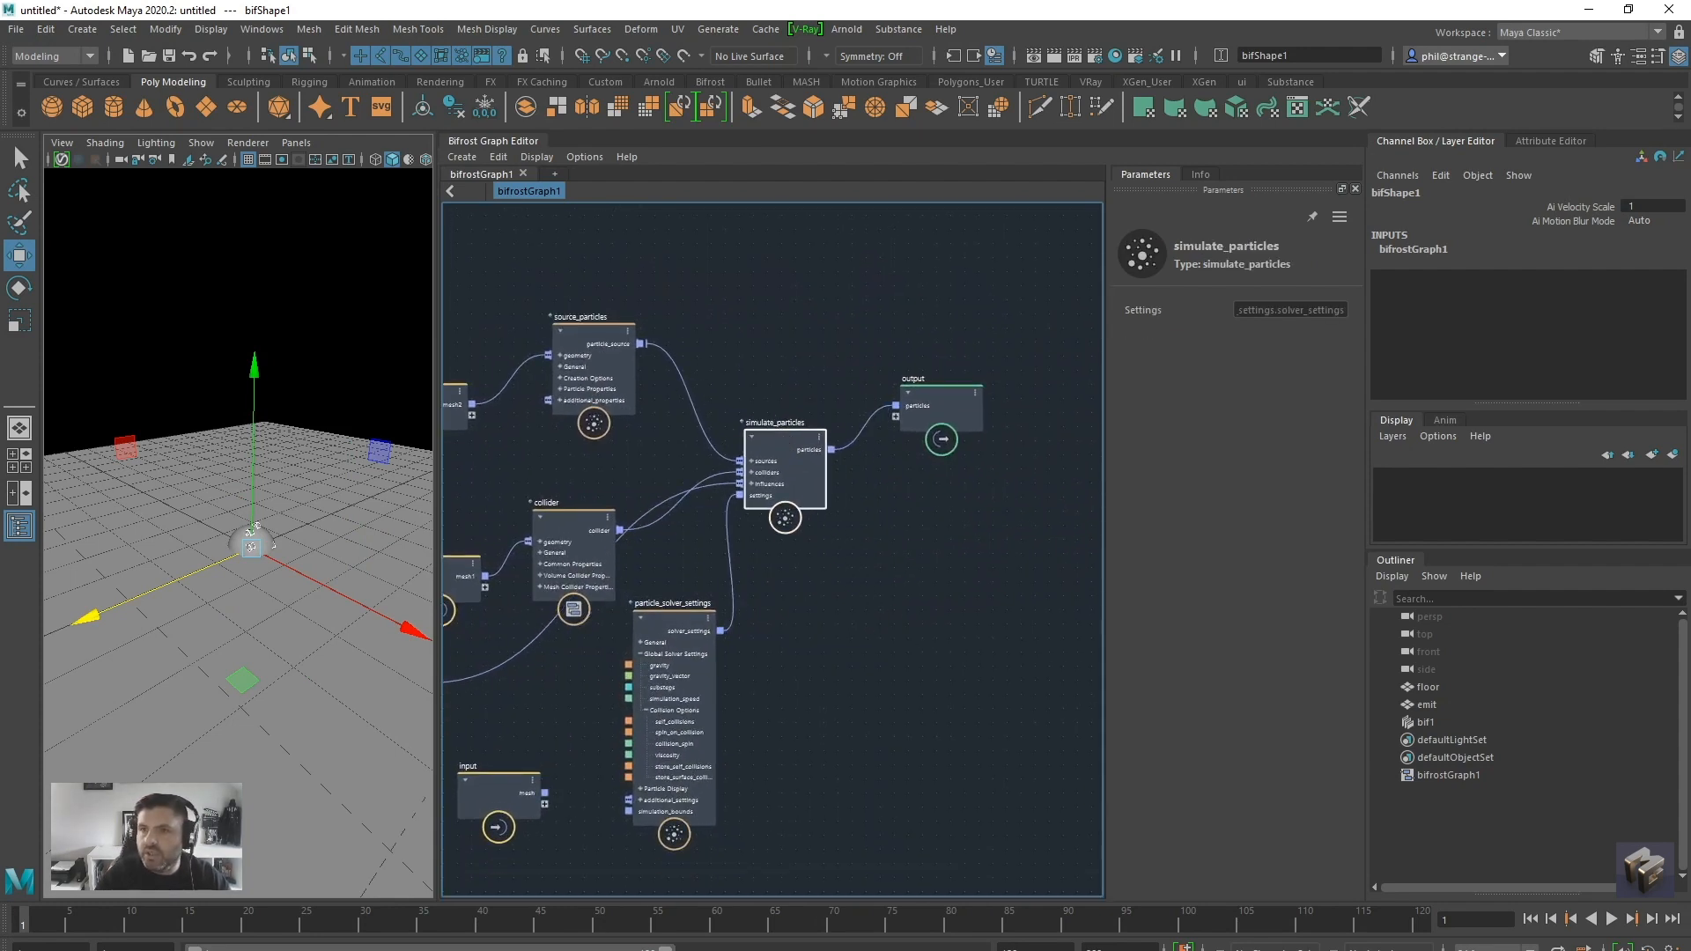
Switch to the browser, examine the Bifrost compounds on the Autodesk AREA downloads page, and return to Maya
drag(1690, 529, 291, 1)
scroll(175, 639, up, 3)
scroll(179, 641, down, 3)
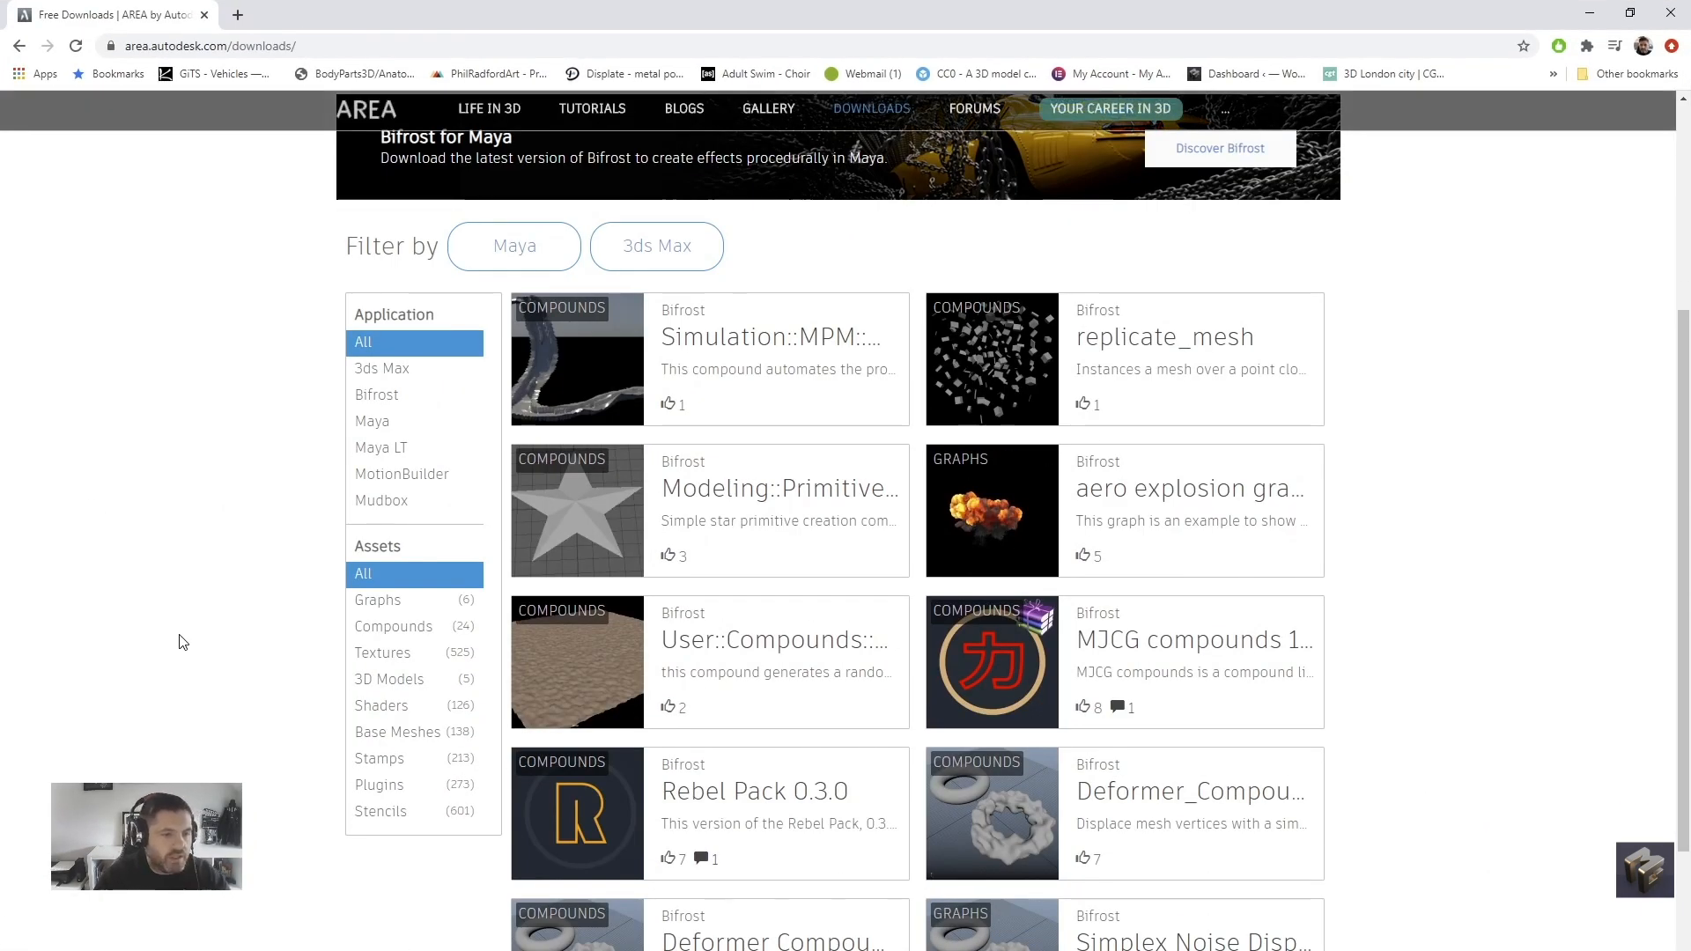
scroll(181, 641, down, 3)
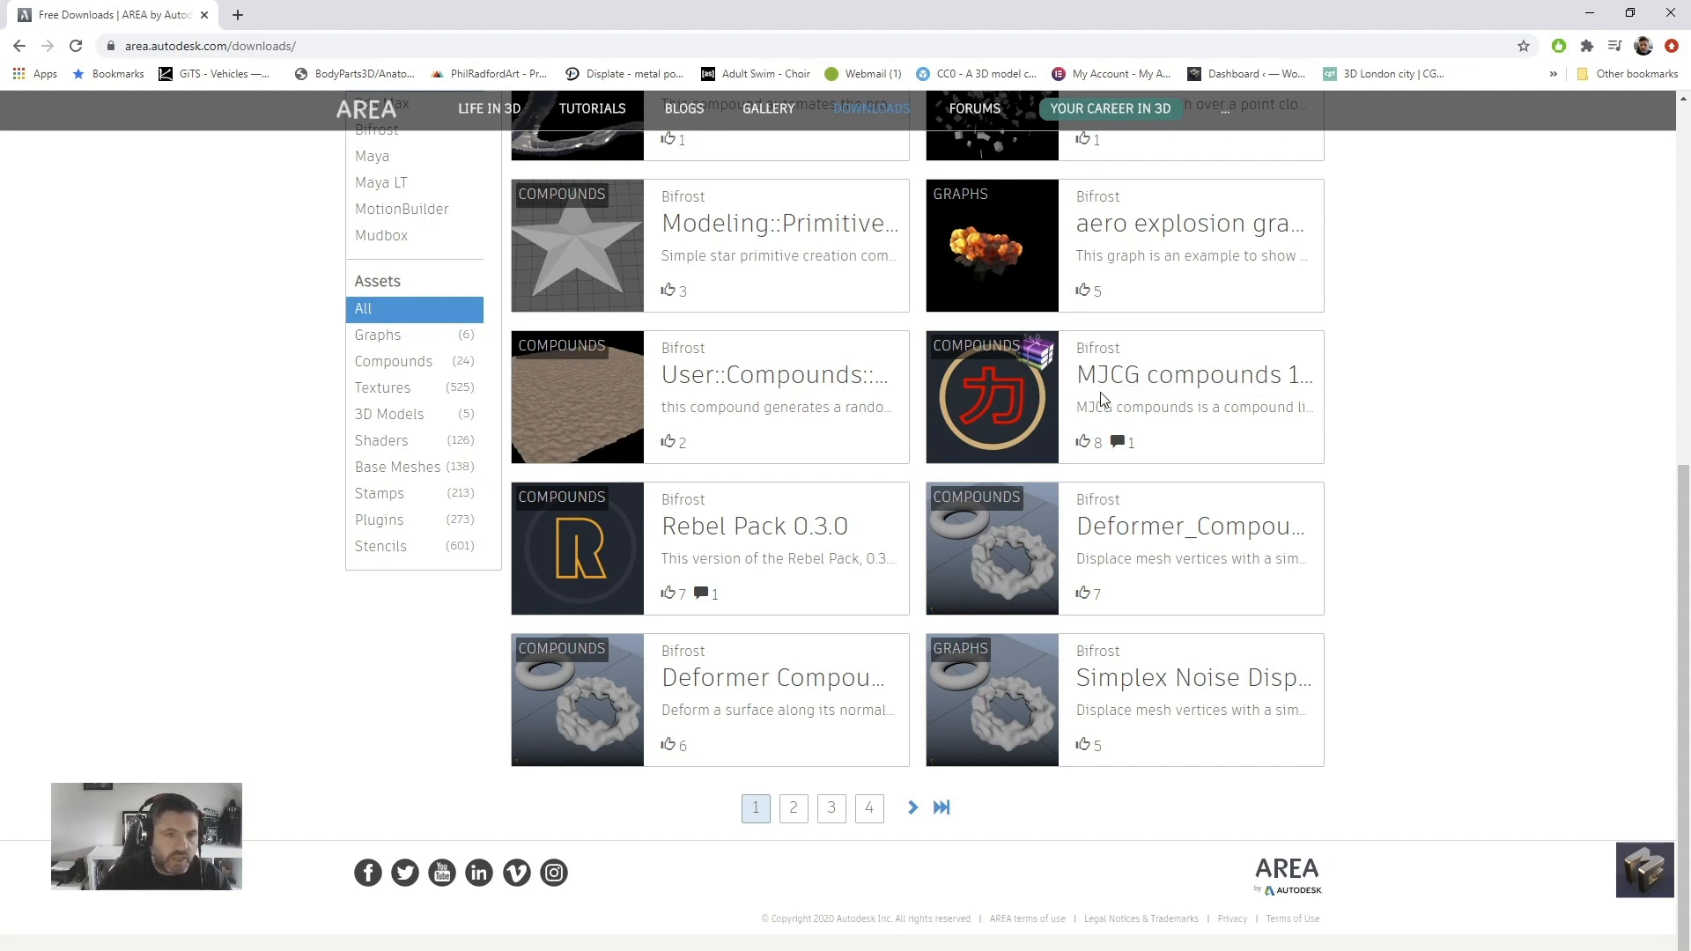
scroll(252, 528, up, 8)
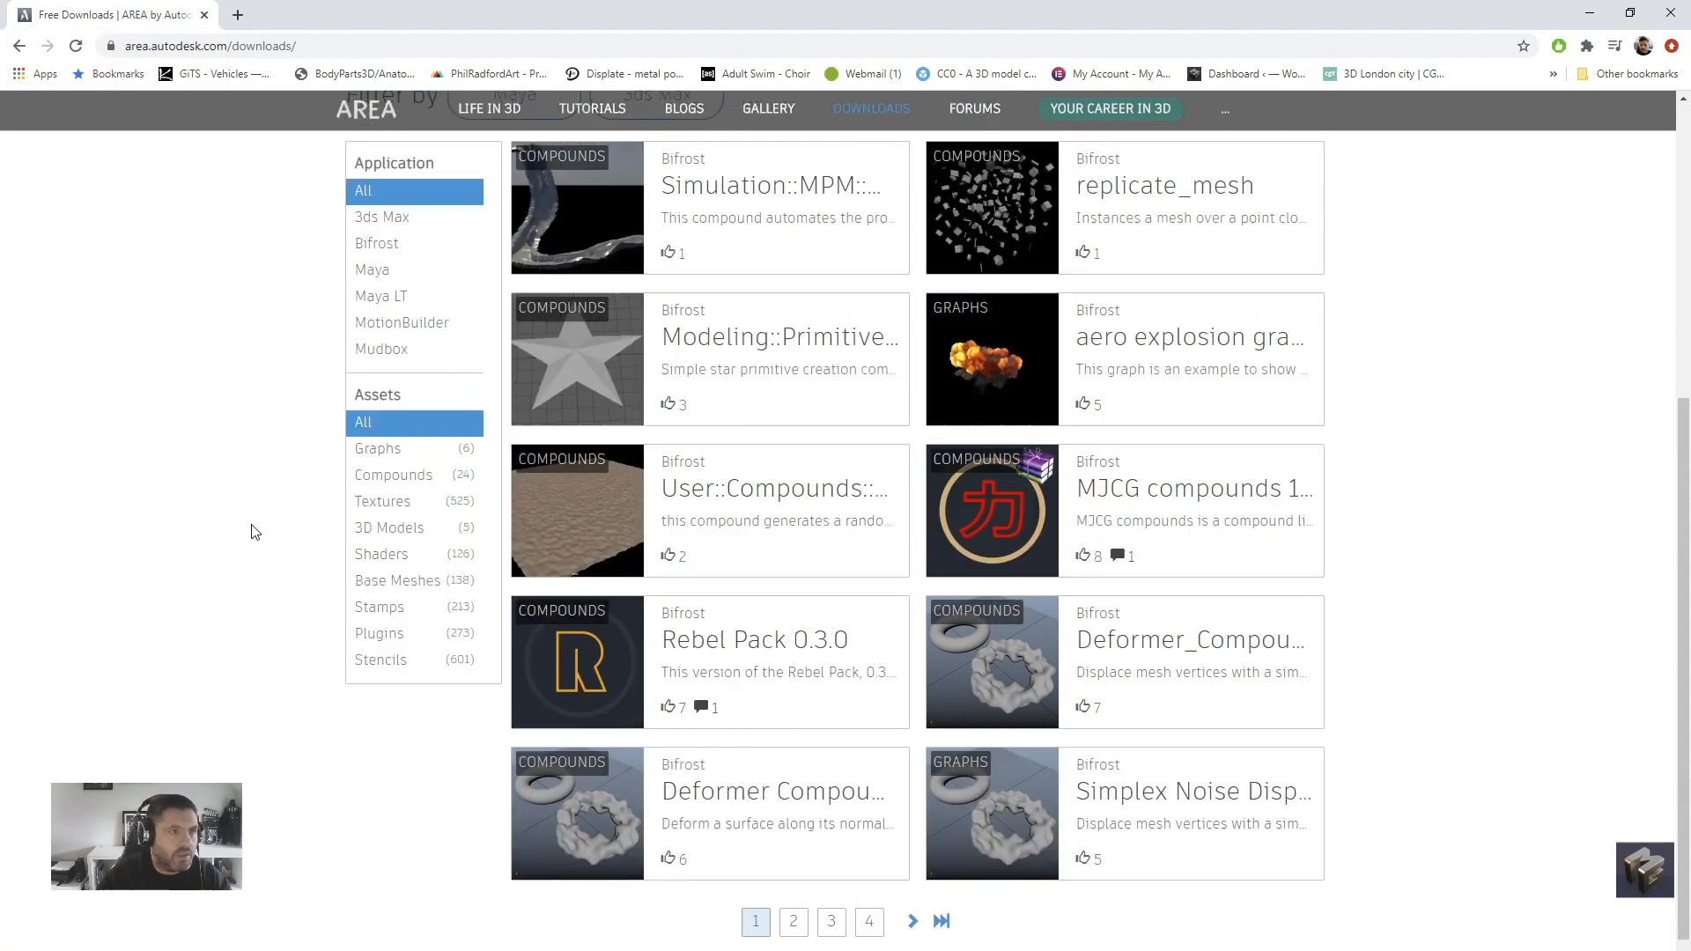
drag(103, 12, 0, 53)
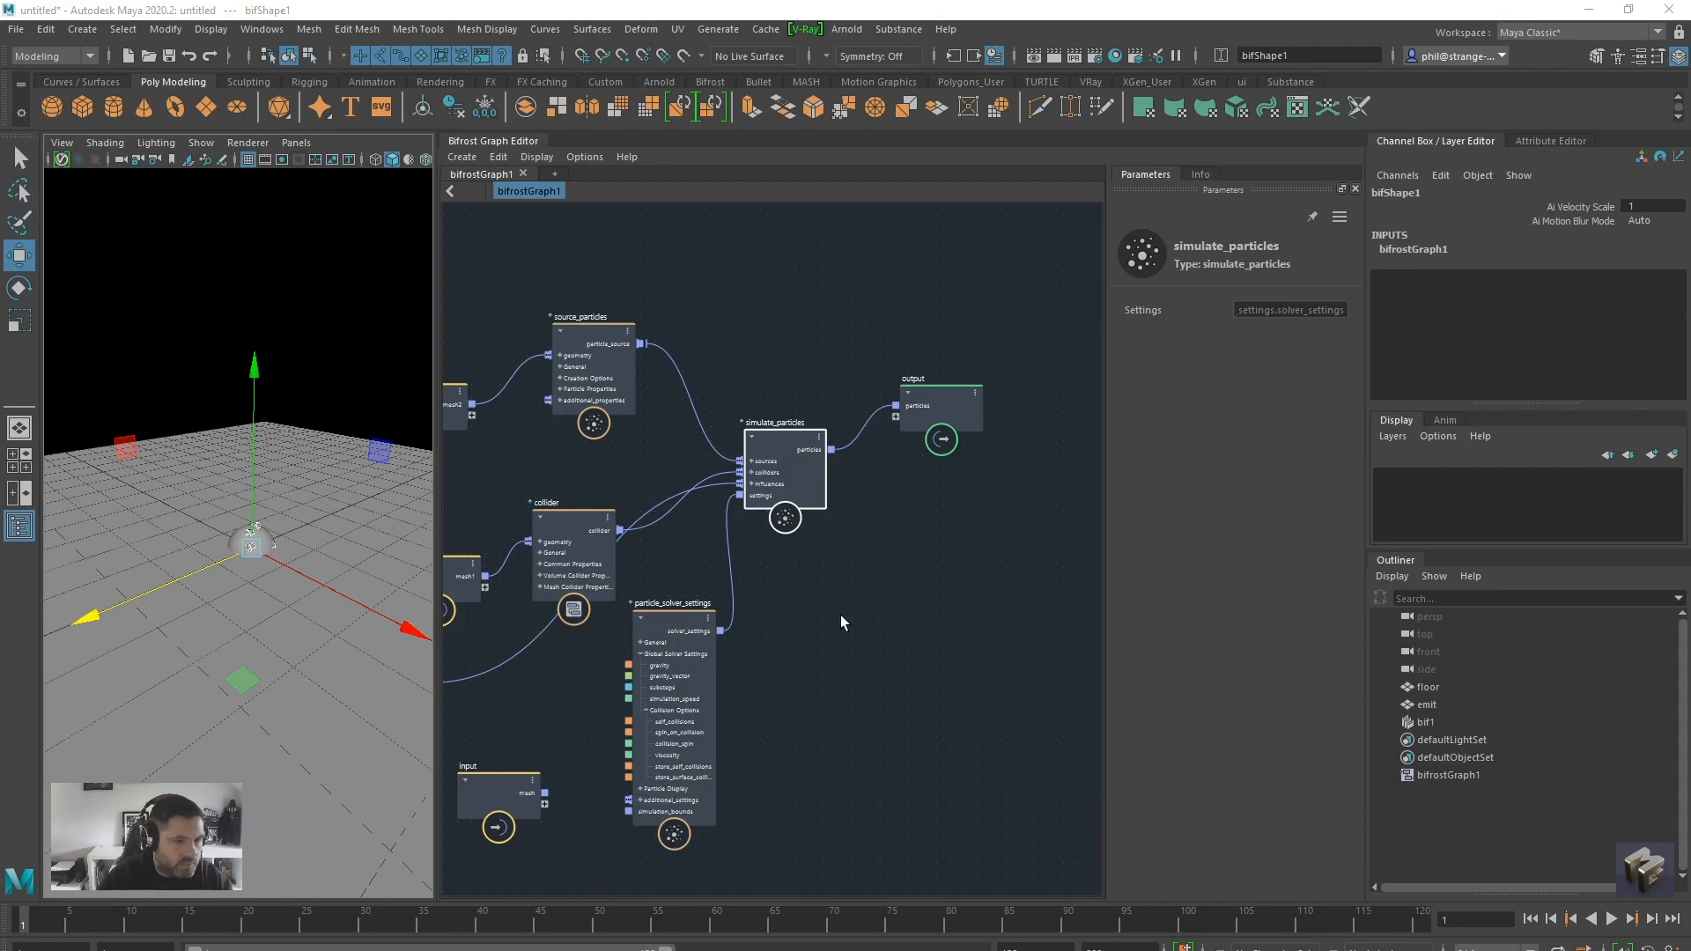
Move the output node well away from the simulate_particles node to make room for more nodes
drag(777, 435, 755, 443)
drag(956, 413, 1189, 439)
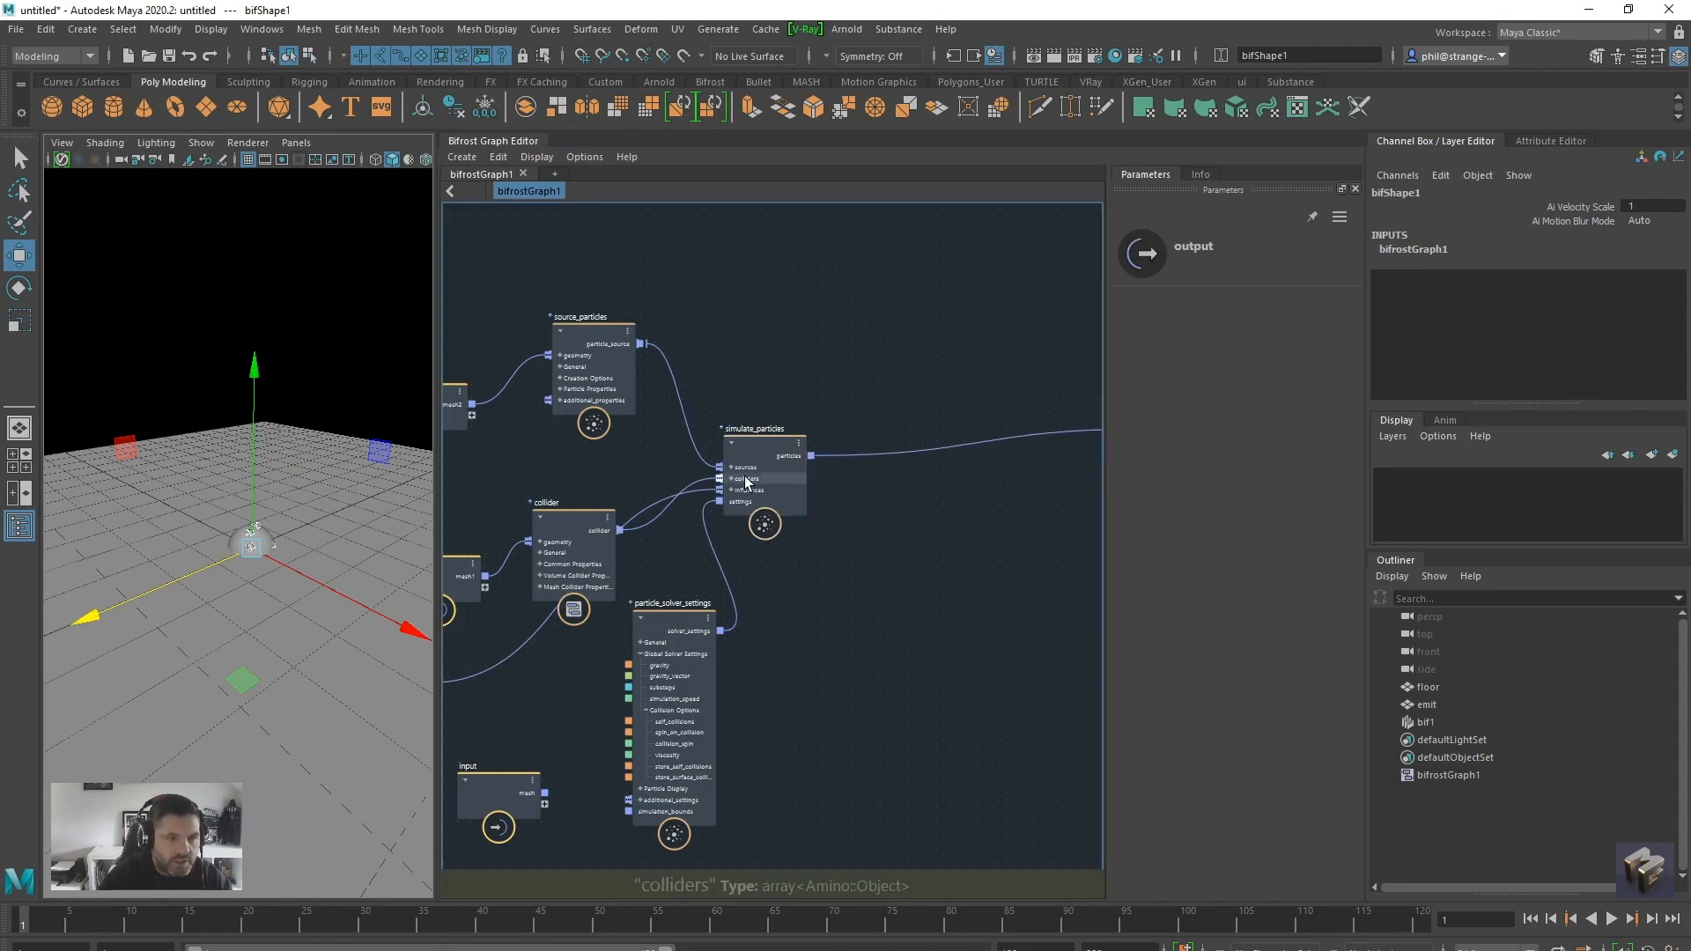
drag(772, 444, 781, 410)
middle_drag(842, 577, 726, 553)
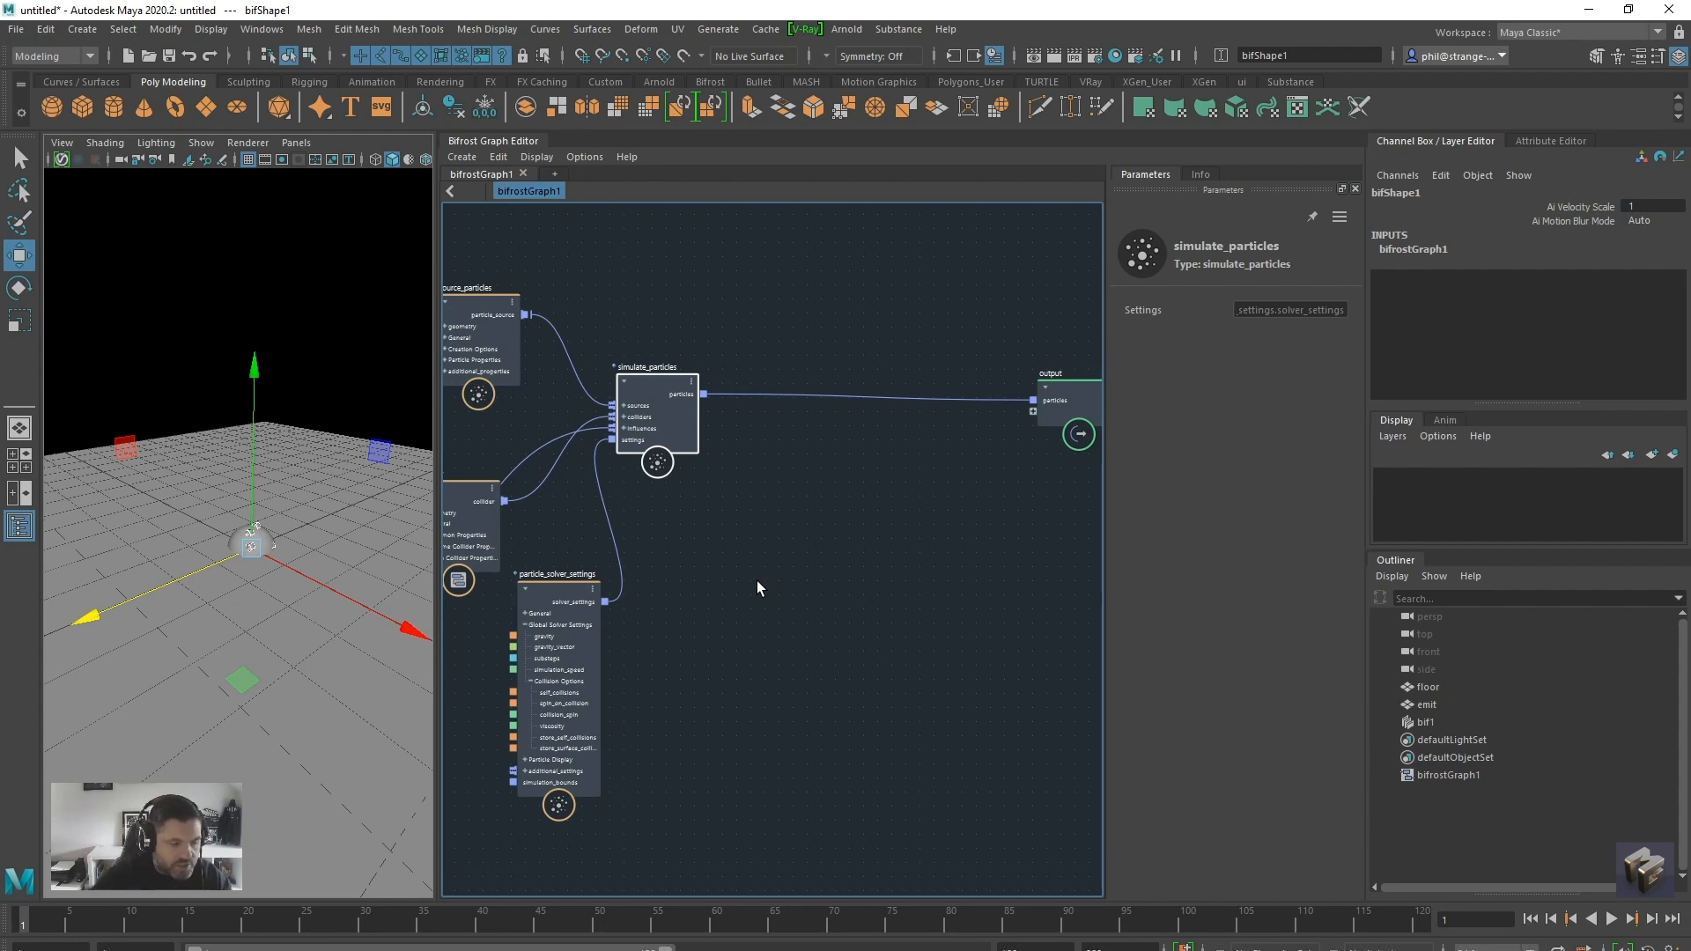
Add a create_particle_trails node and place it between the simulate_particles and output nodes
key(Tab)
text(trails)
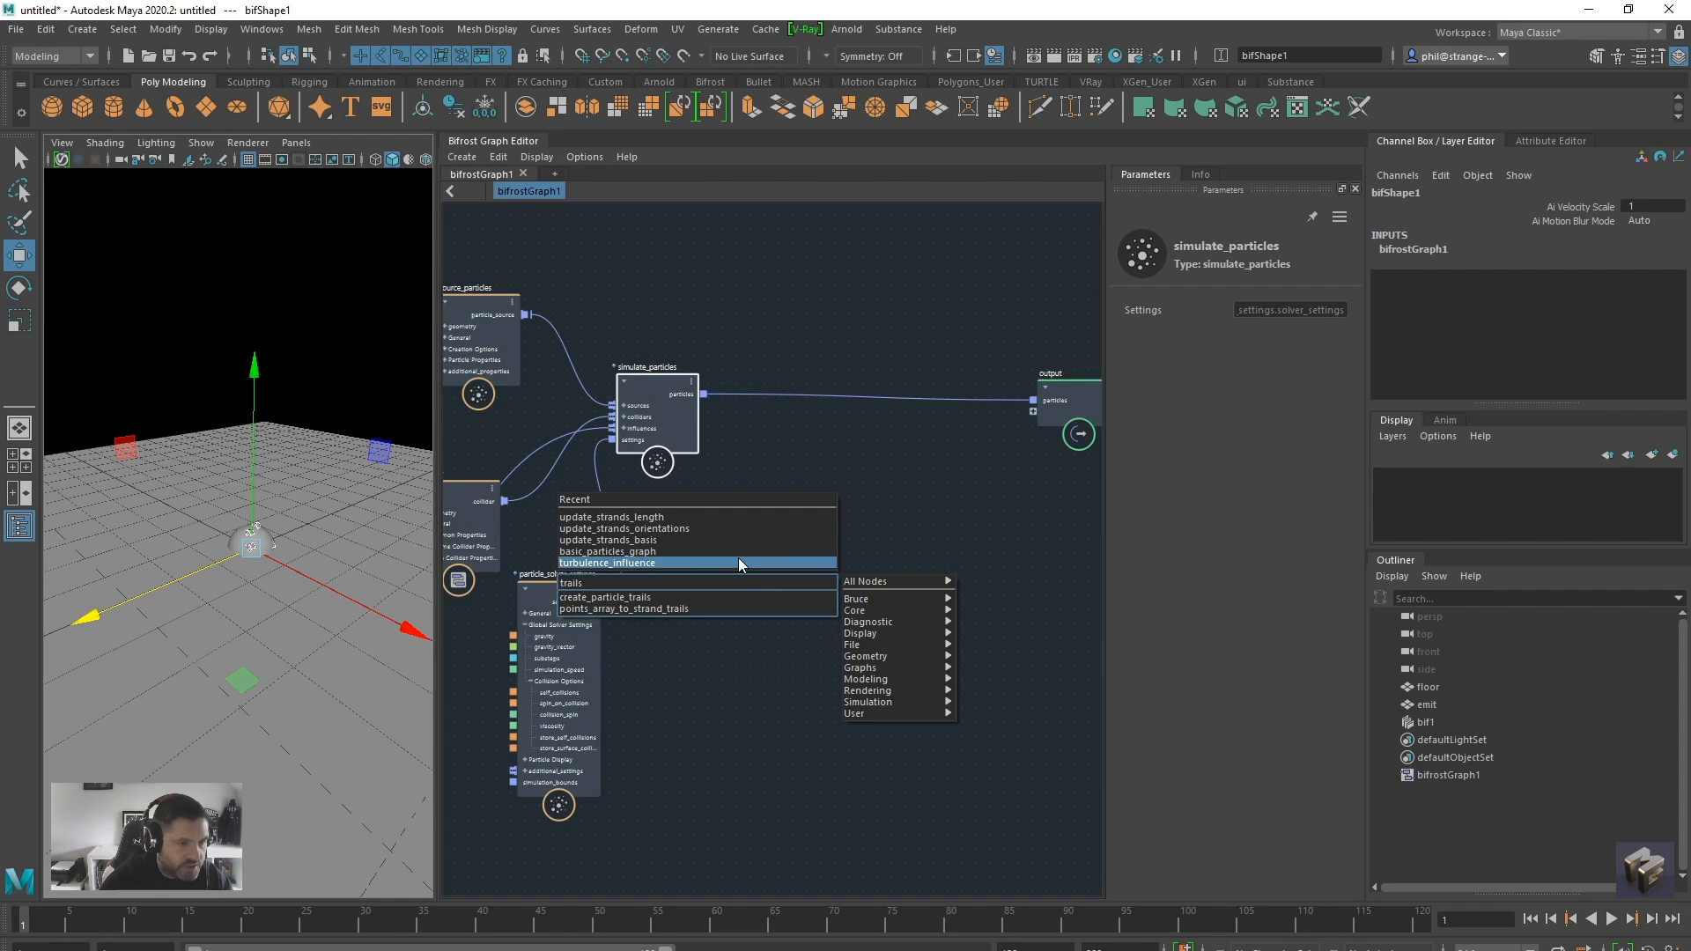
key(Return)
drag(770, 597, 847, 478)
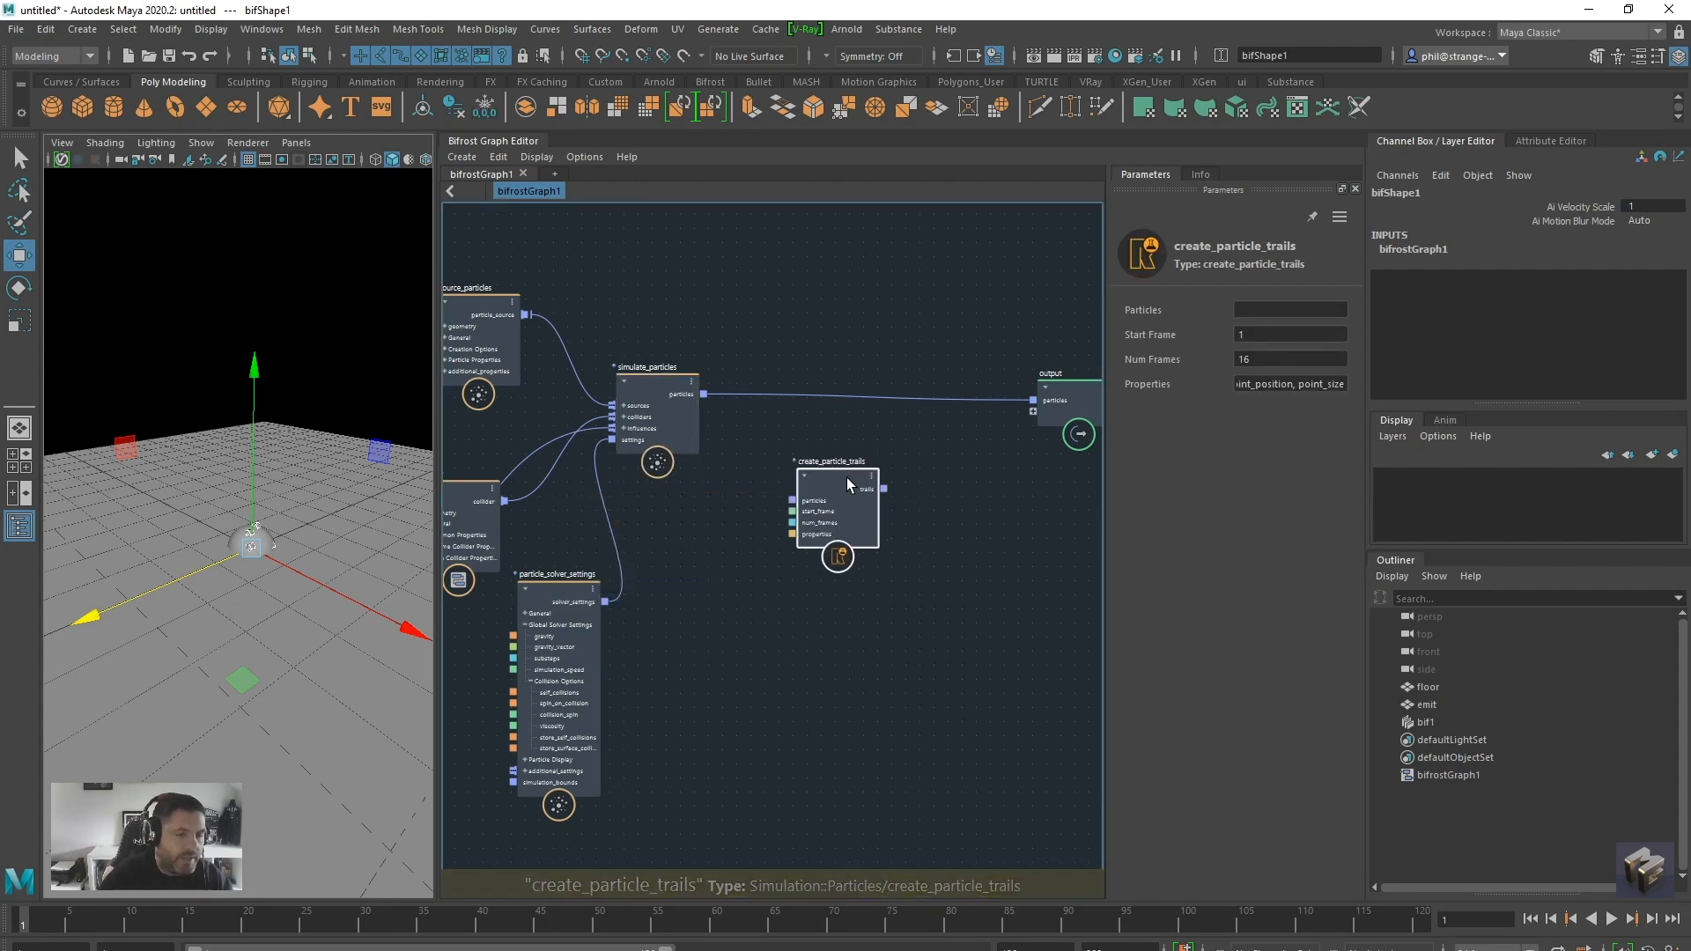
Feed the simulated particles into create_particle_trails and connect its trails to a new port on the output node
drag(703, 396, 798, 498)
drag(703, 394, 1034, 412)
drag(834, 472, 850, 478)
Play the simulation and examine the particle trails from a different angle
alt+drag(263, 588, 352, 620)
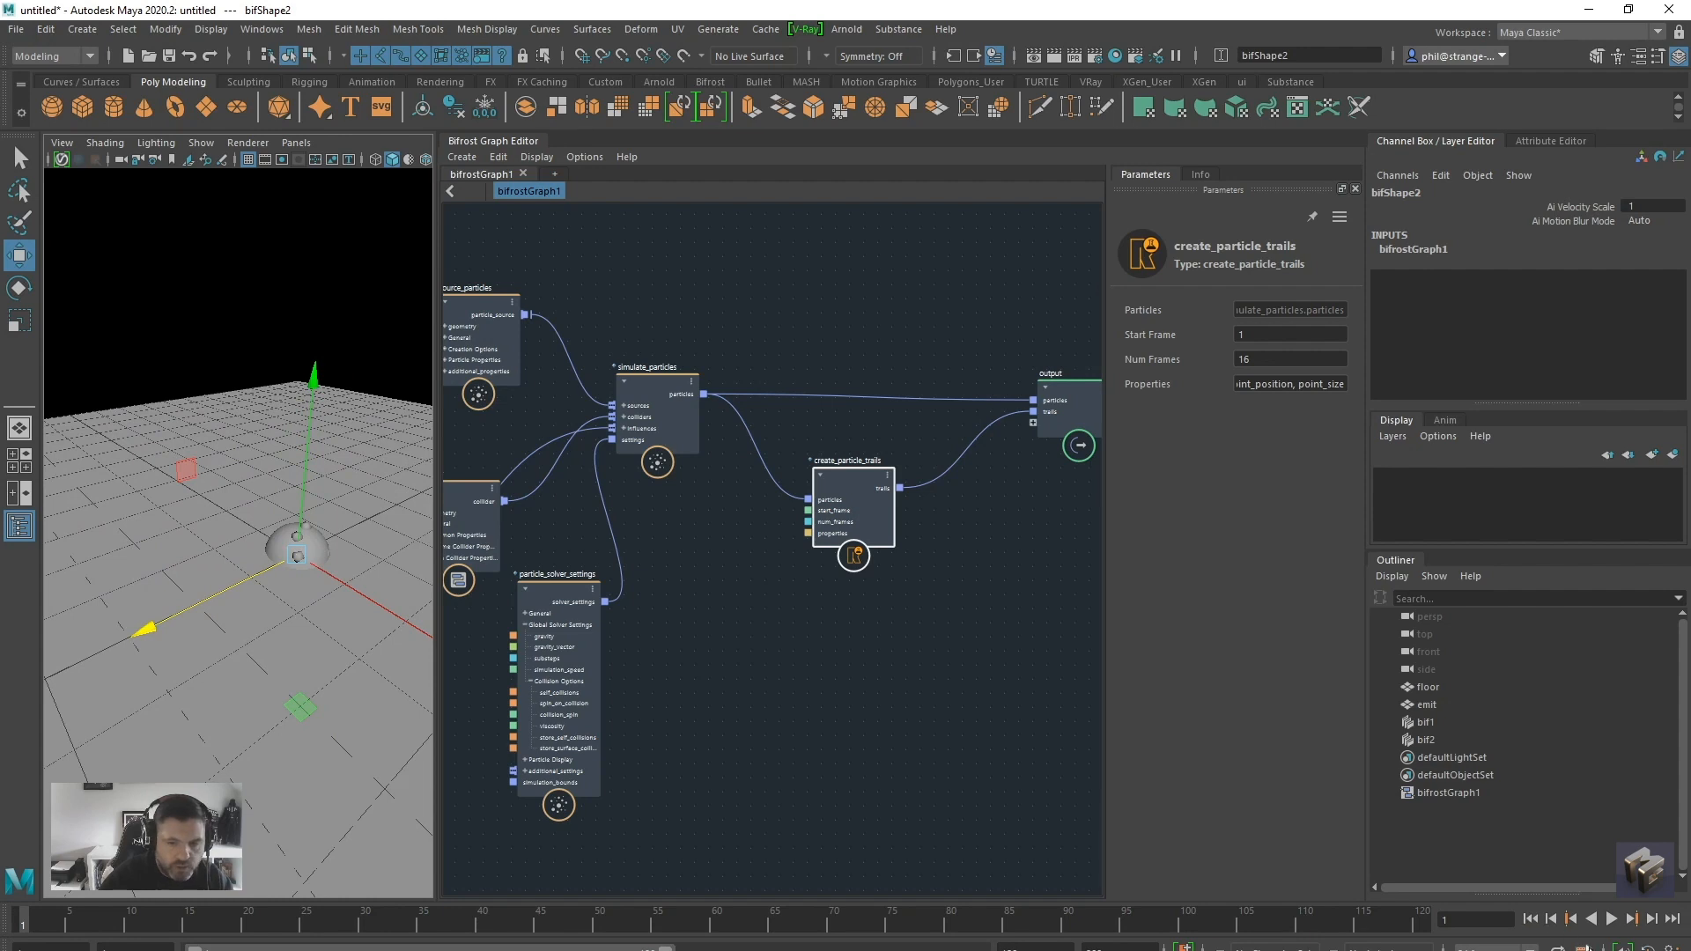
click(1611, 919)
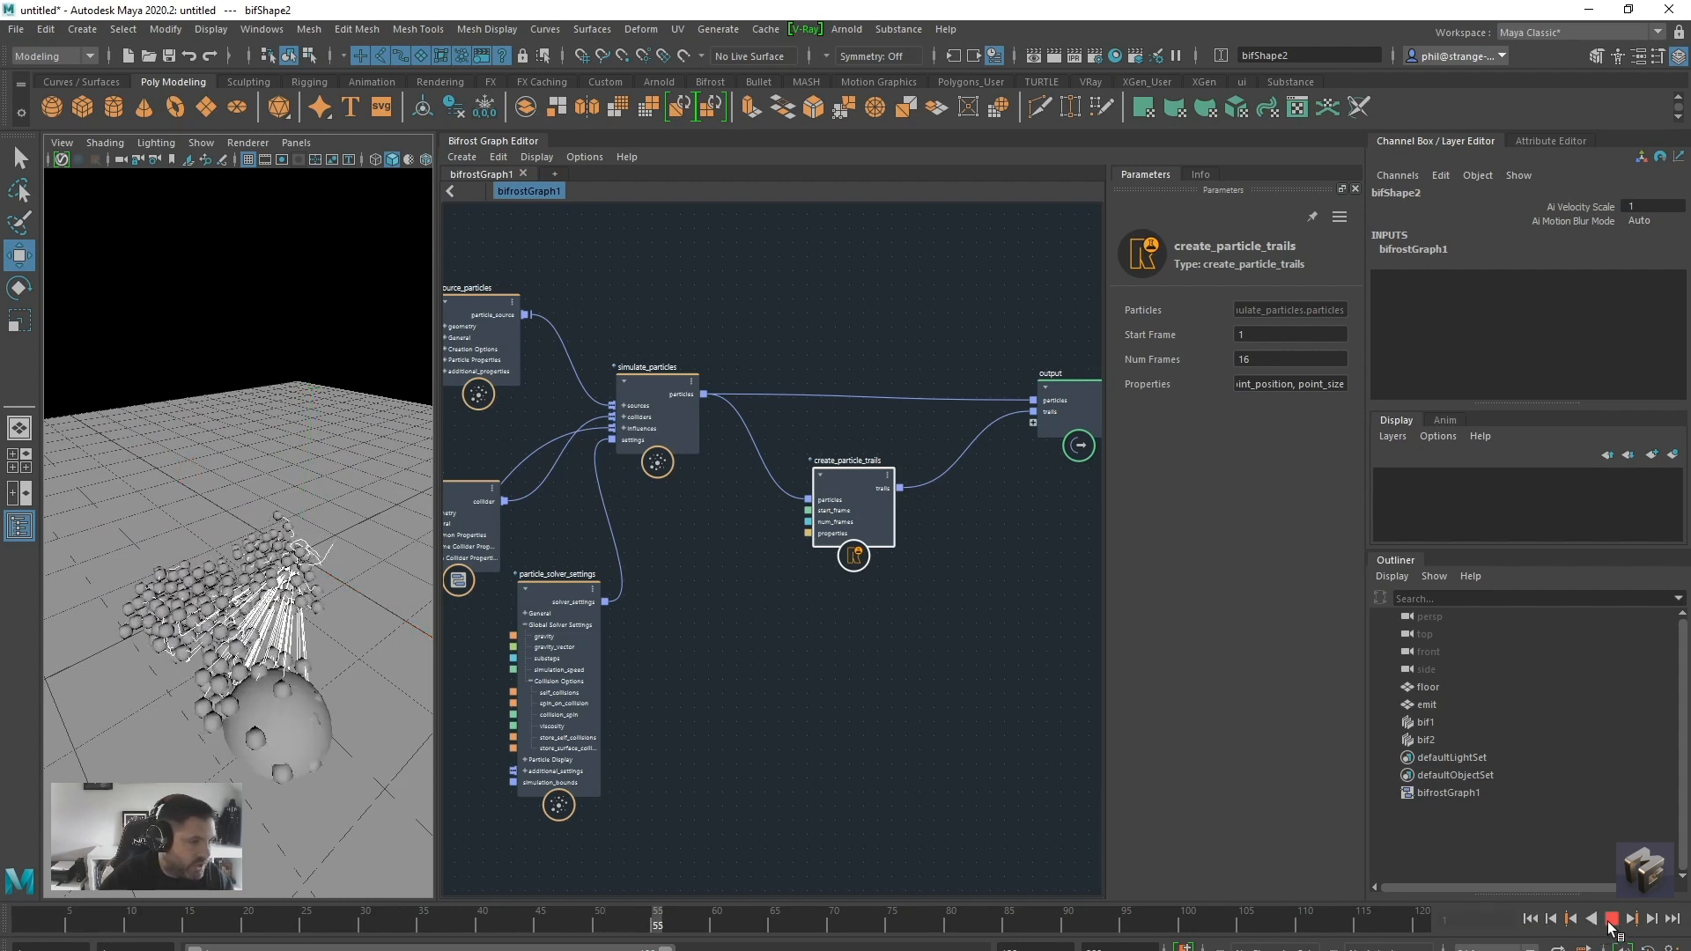
key(Escape)
mouse_move(287, 656)
alt+mouse_down()
mouse_move(189, 689)
mouse_move(245, 712)
mouse_move(298, 596)
mouse_move(221, 608)
mouse_move(293, 731)
mouse_move(267, 677)
alt+mouse_up()
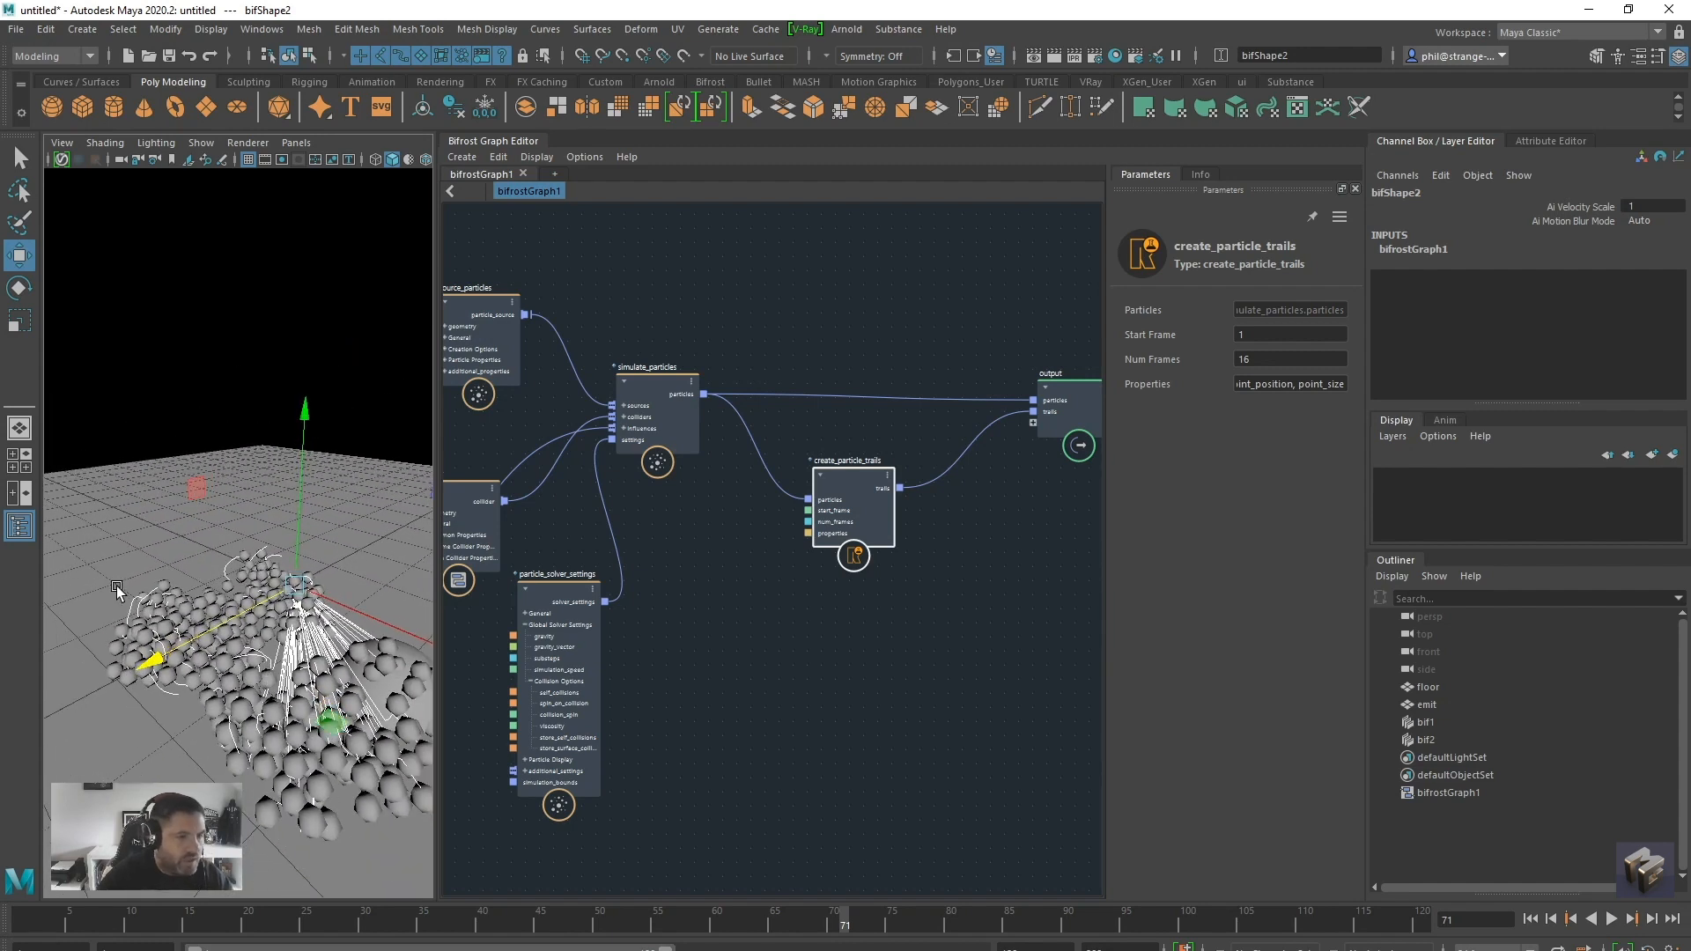
Enable Label Point Id on the particle_solver_settings node and replay the simulation from the first frame
drag(546, 586, 564, 589)
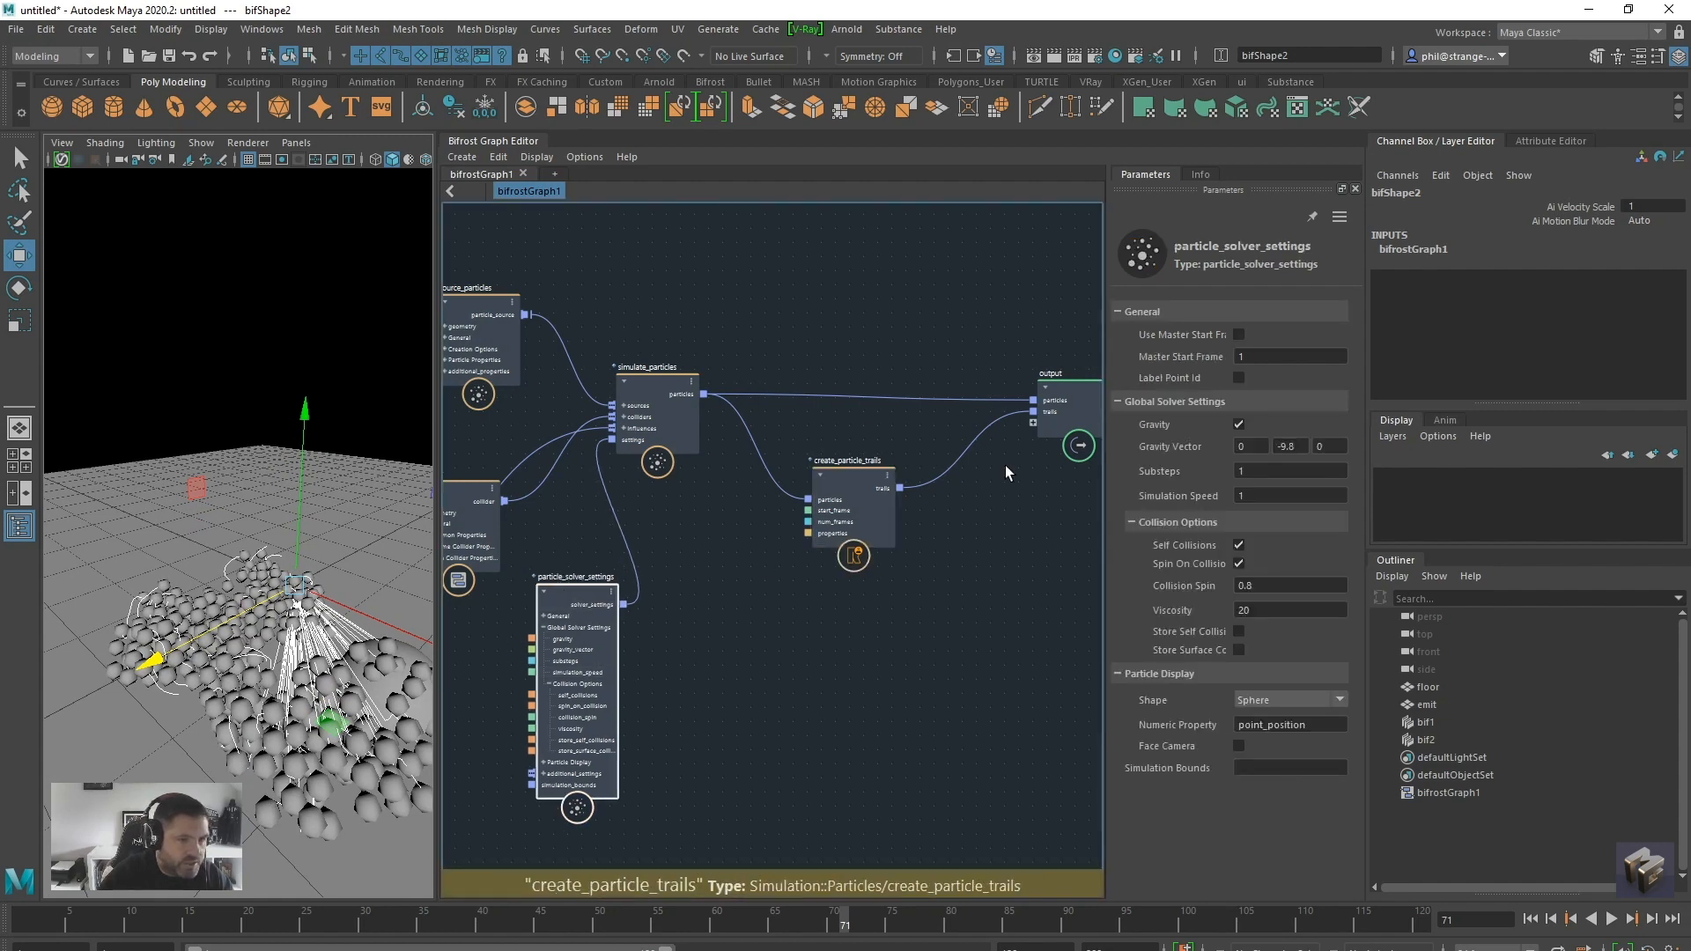
middle_drag(781, 674, 832, 675)
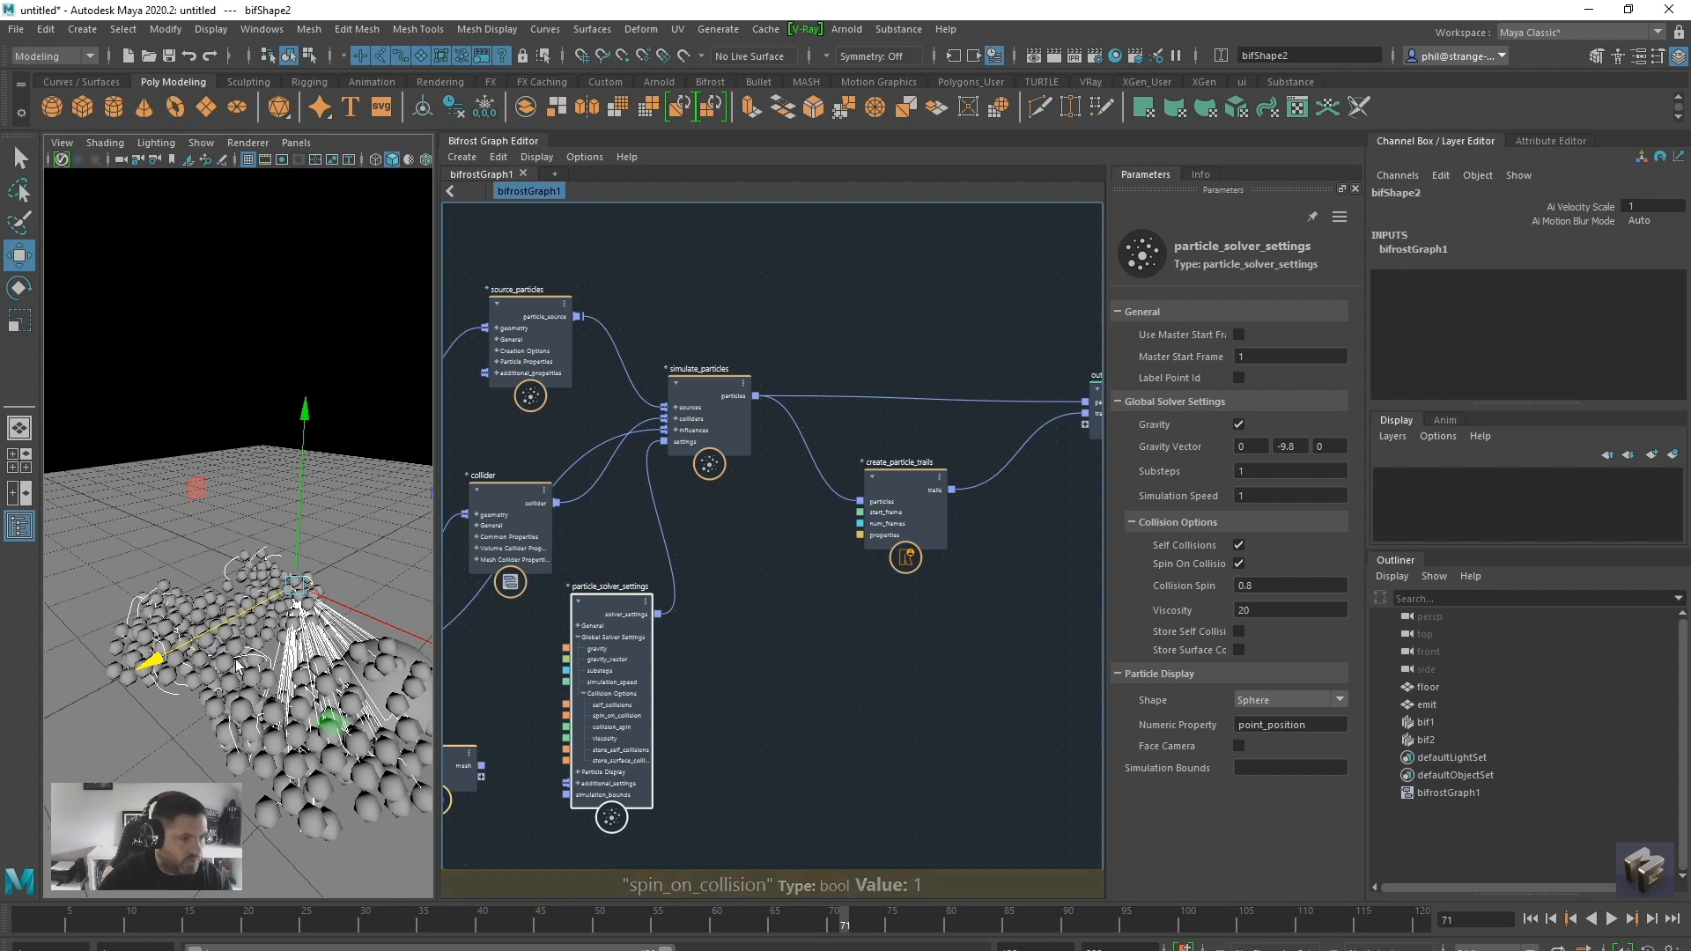
mouse_move(633, 609)
mouse_down()
mouse_move(614, 595)
mouse_move(660, 589)
mouse_up()
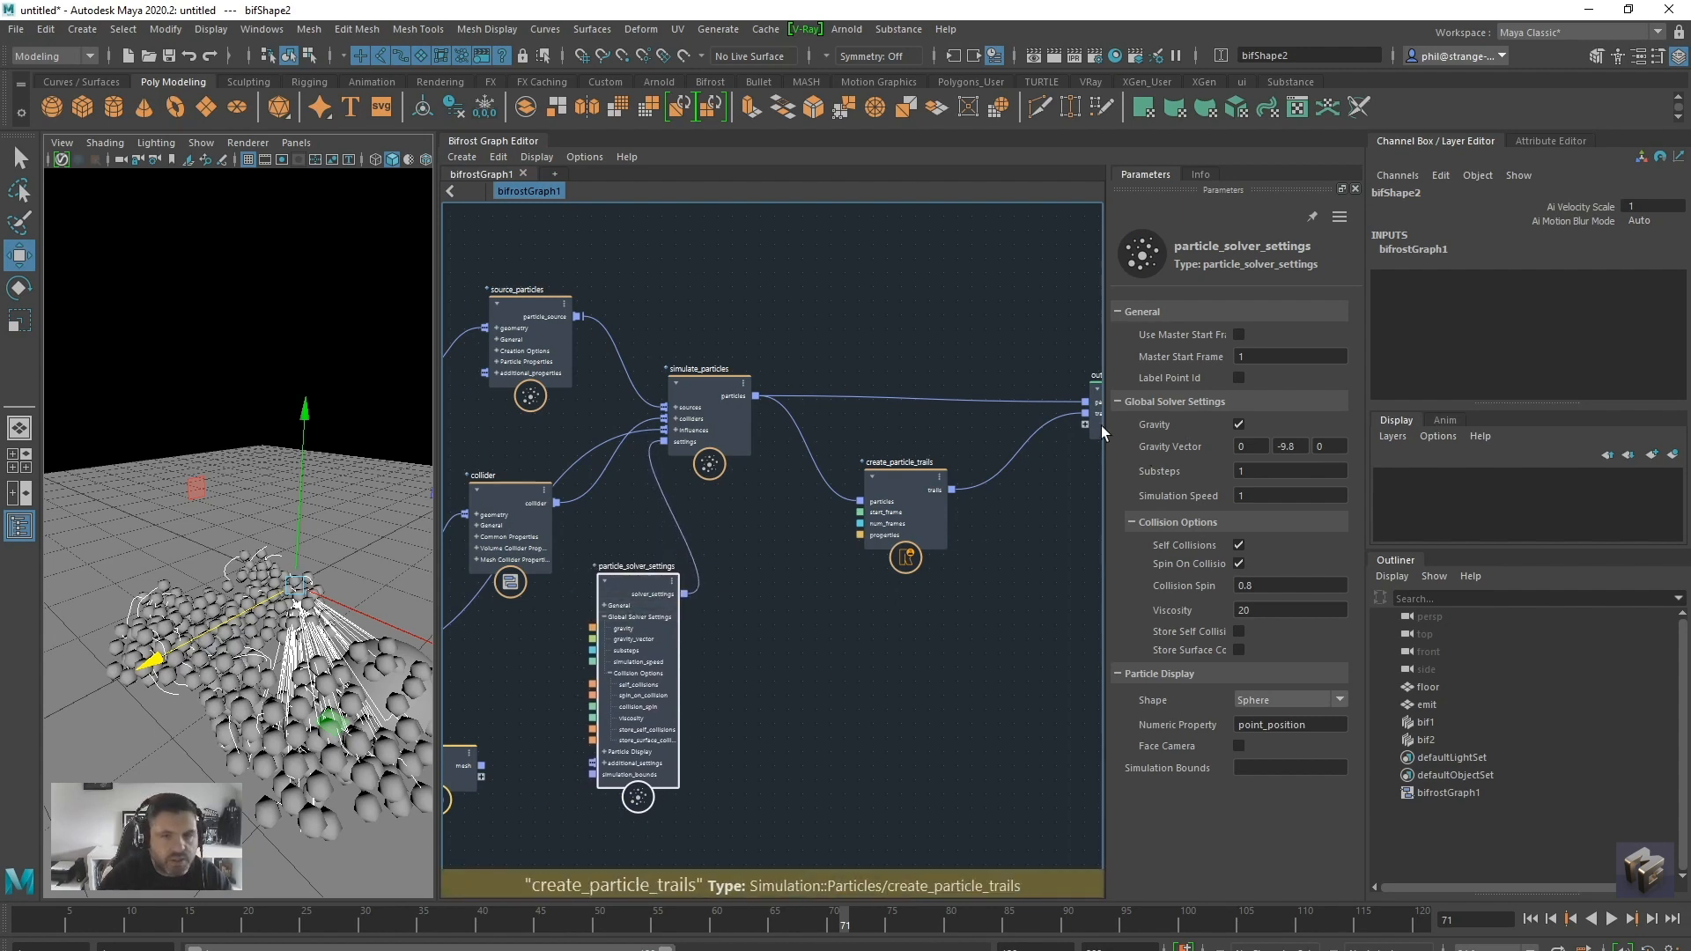
click(1238, 378)
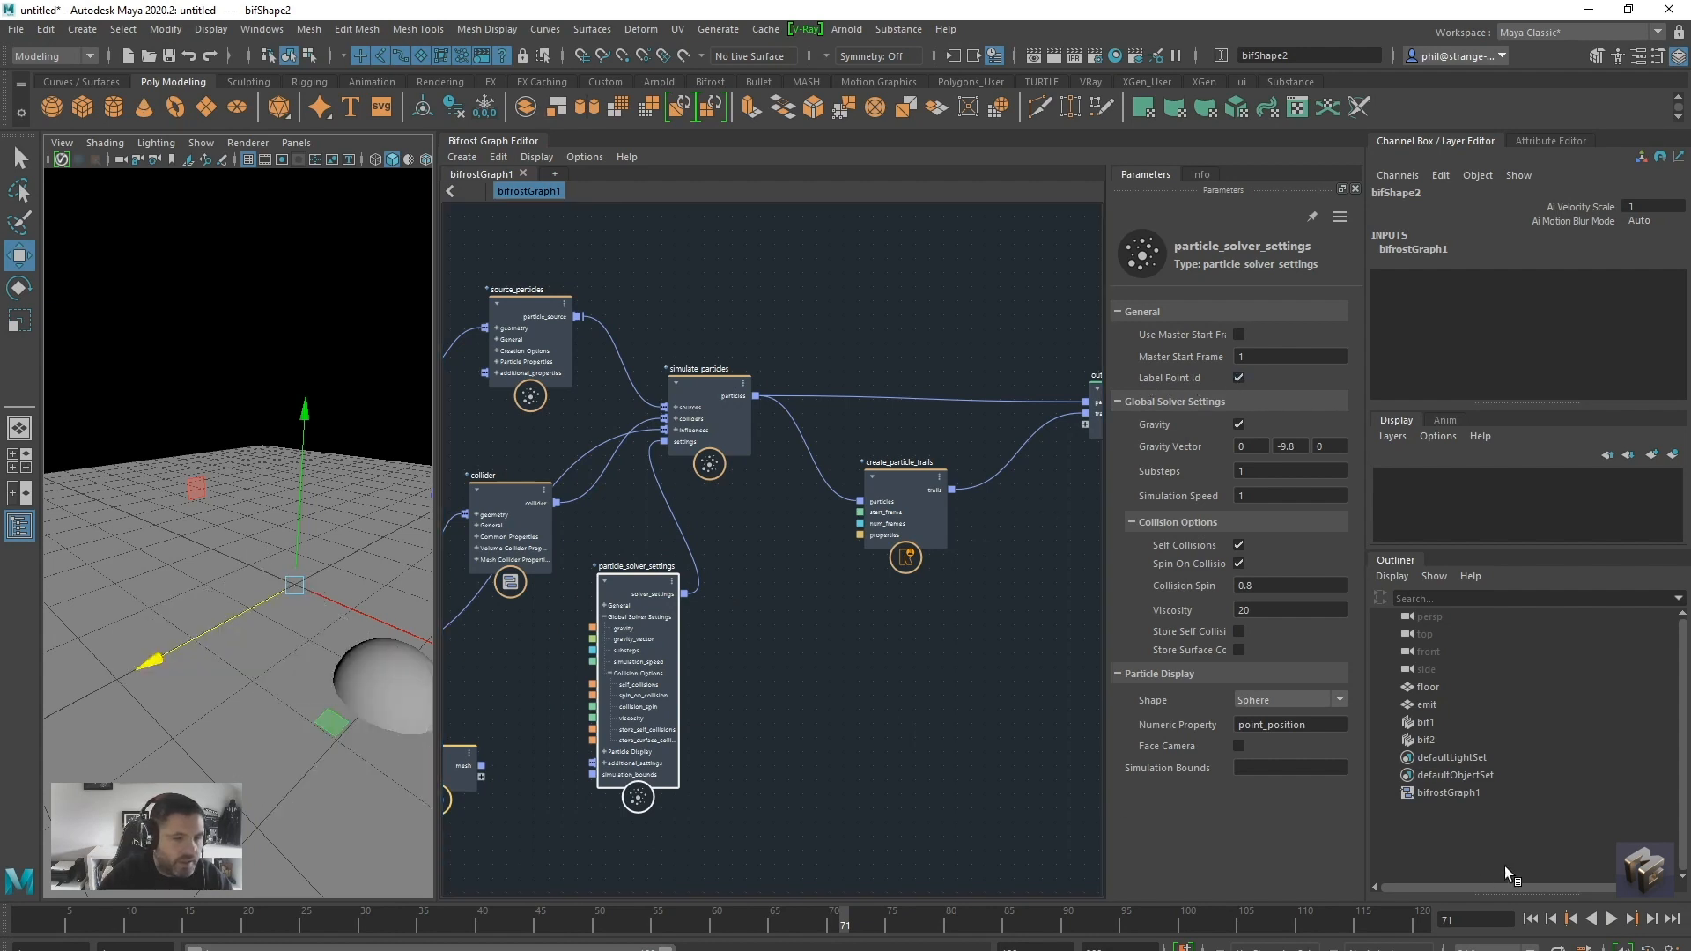
click(1530, 919)
click(1611, 918)
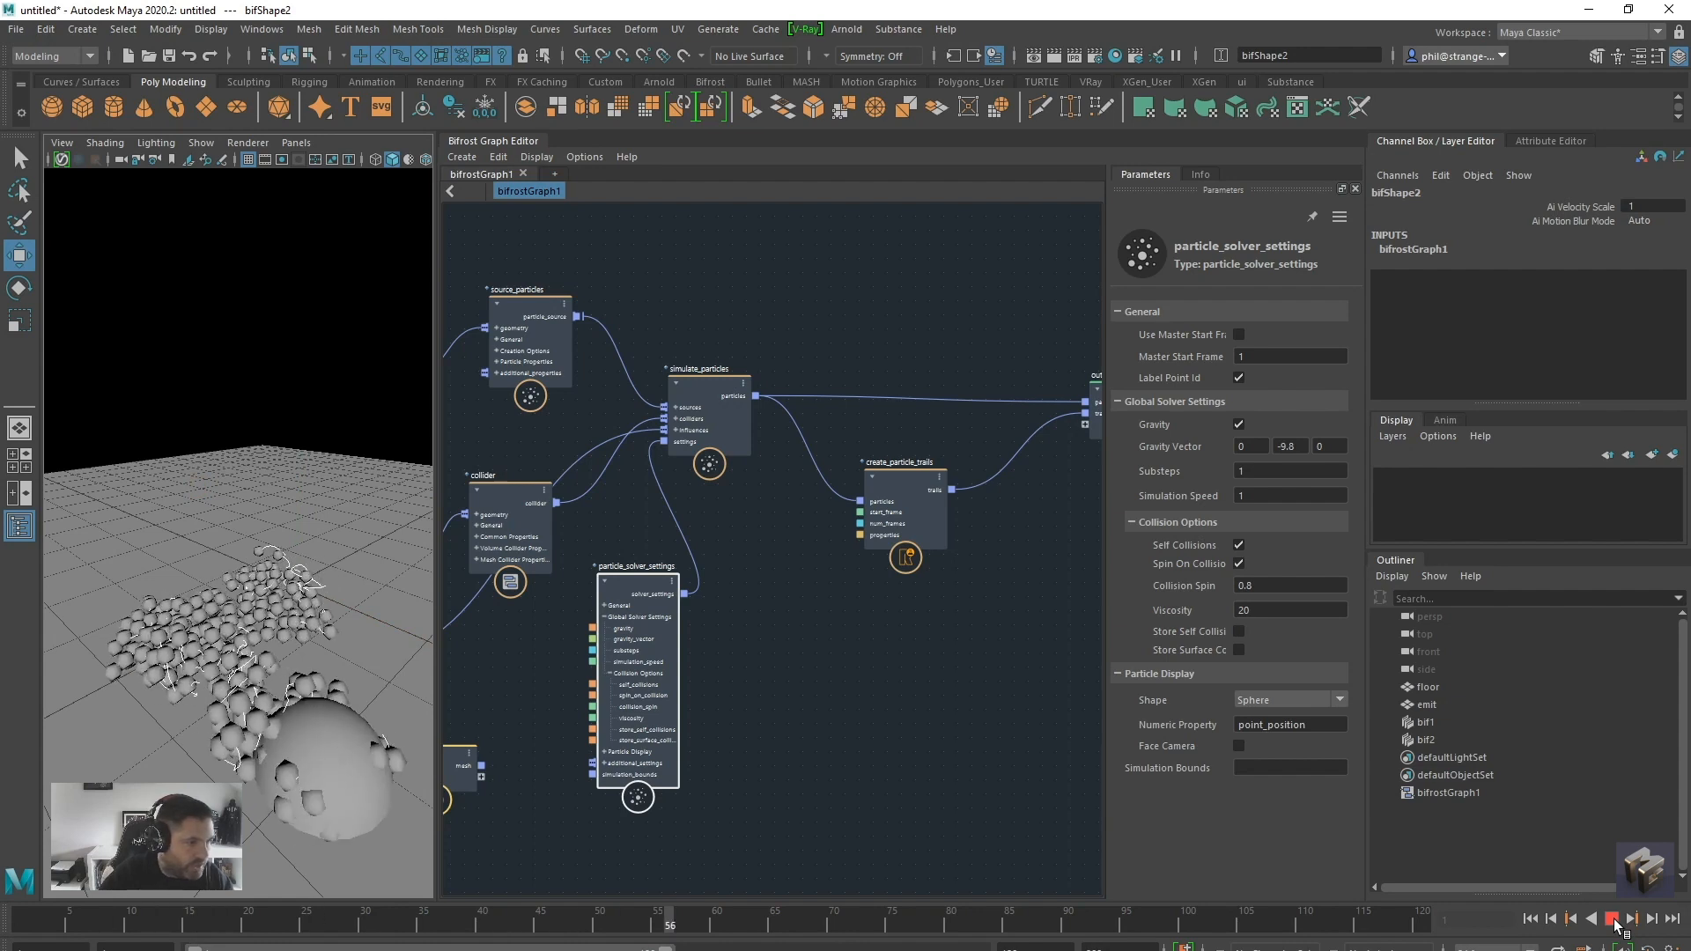
click(1614, 919)
alt+drag(321, 695, 328, 627)
Set Num Frames to 35 on the create_particle_trails node and replay the simulation to check the trails
drag(891, 485, 874, 490)
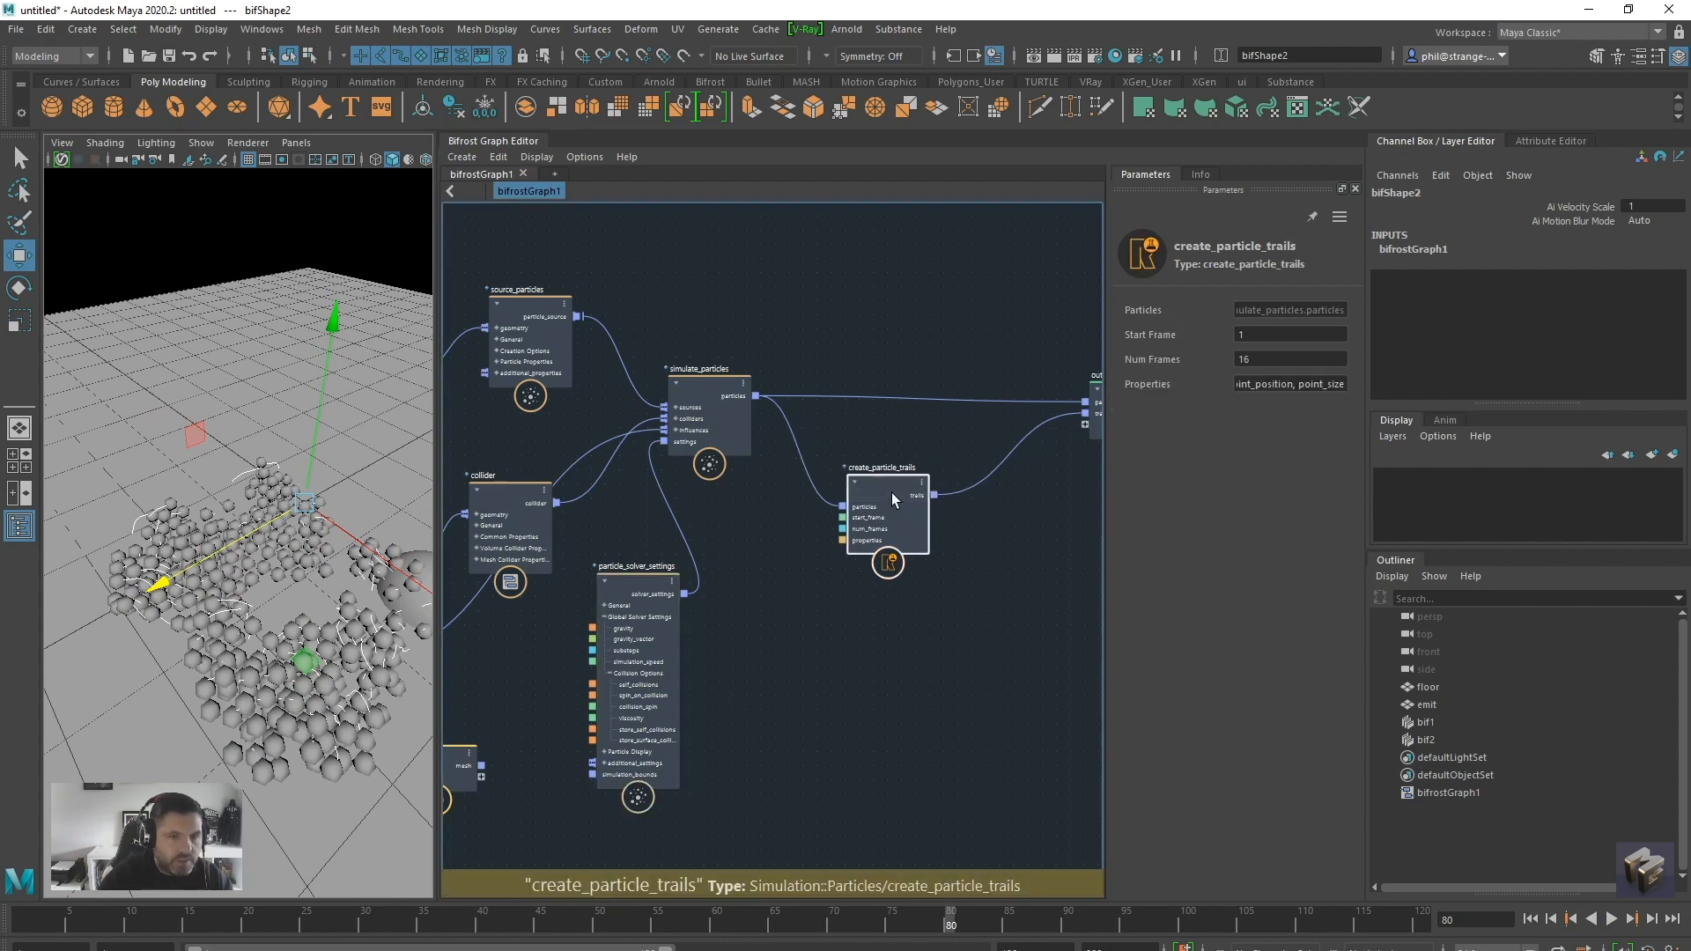
drag(1265, 360, 1178, 358)
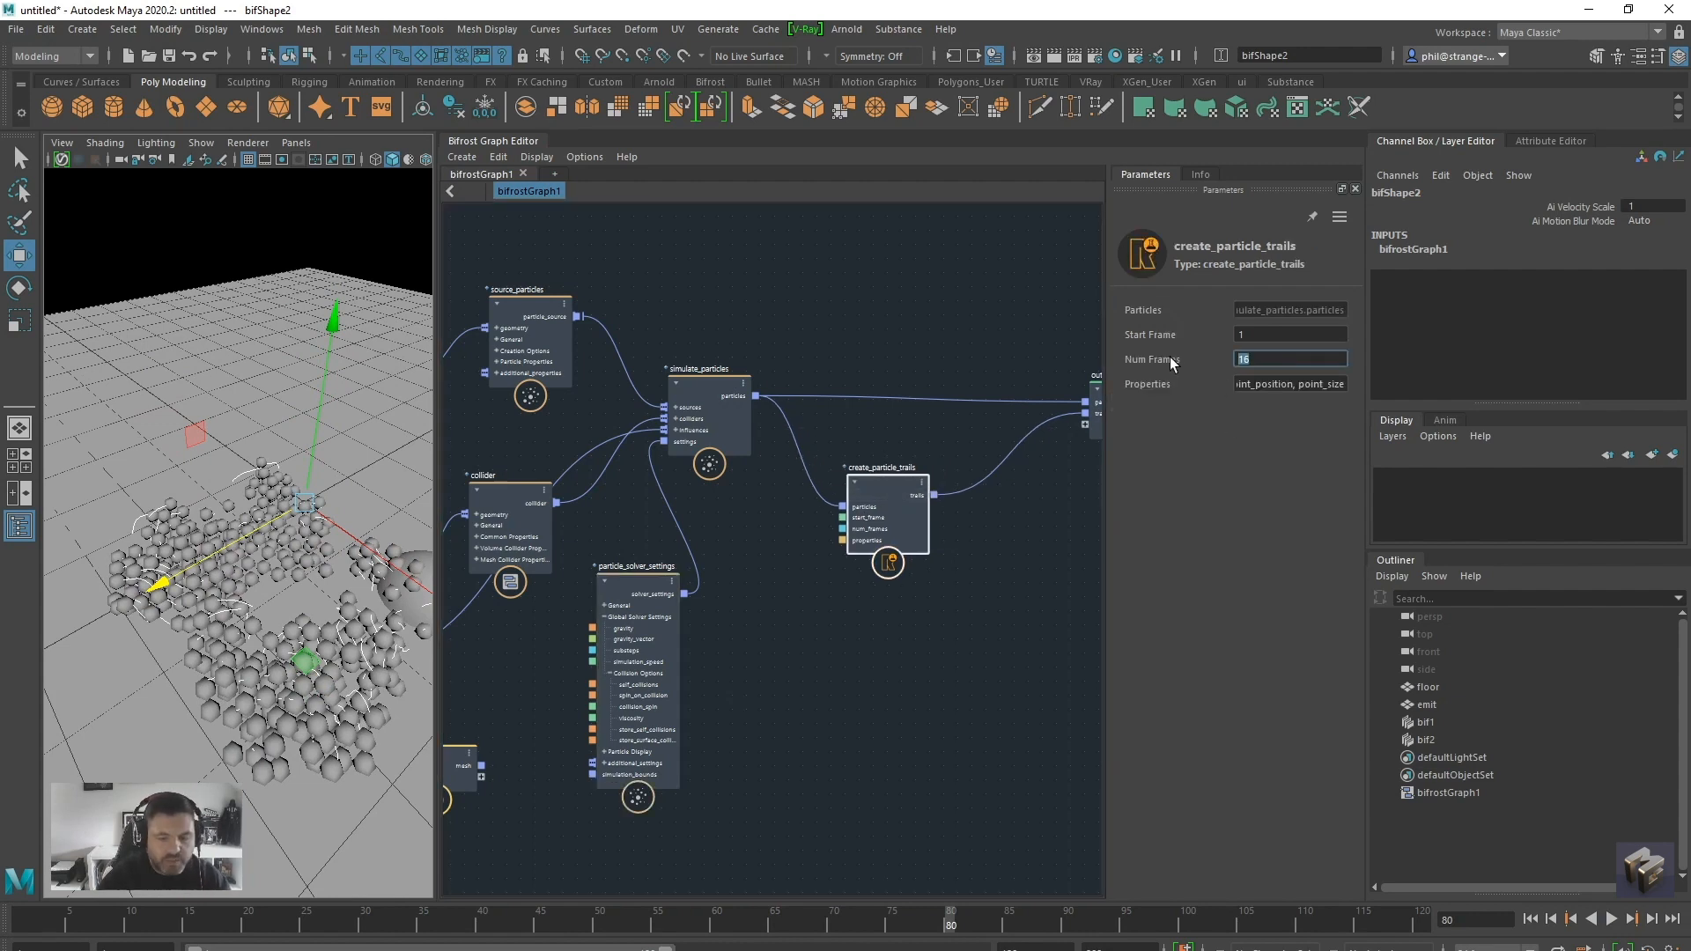
text(35)
key(Return)
click(1530, 918)
click(1611, 919)
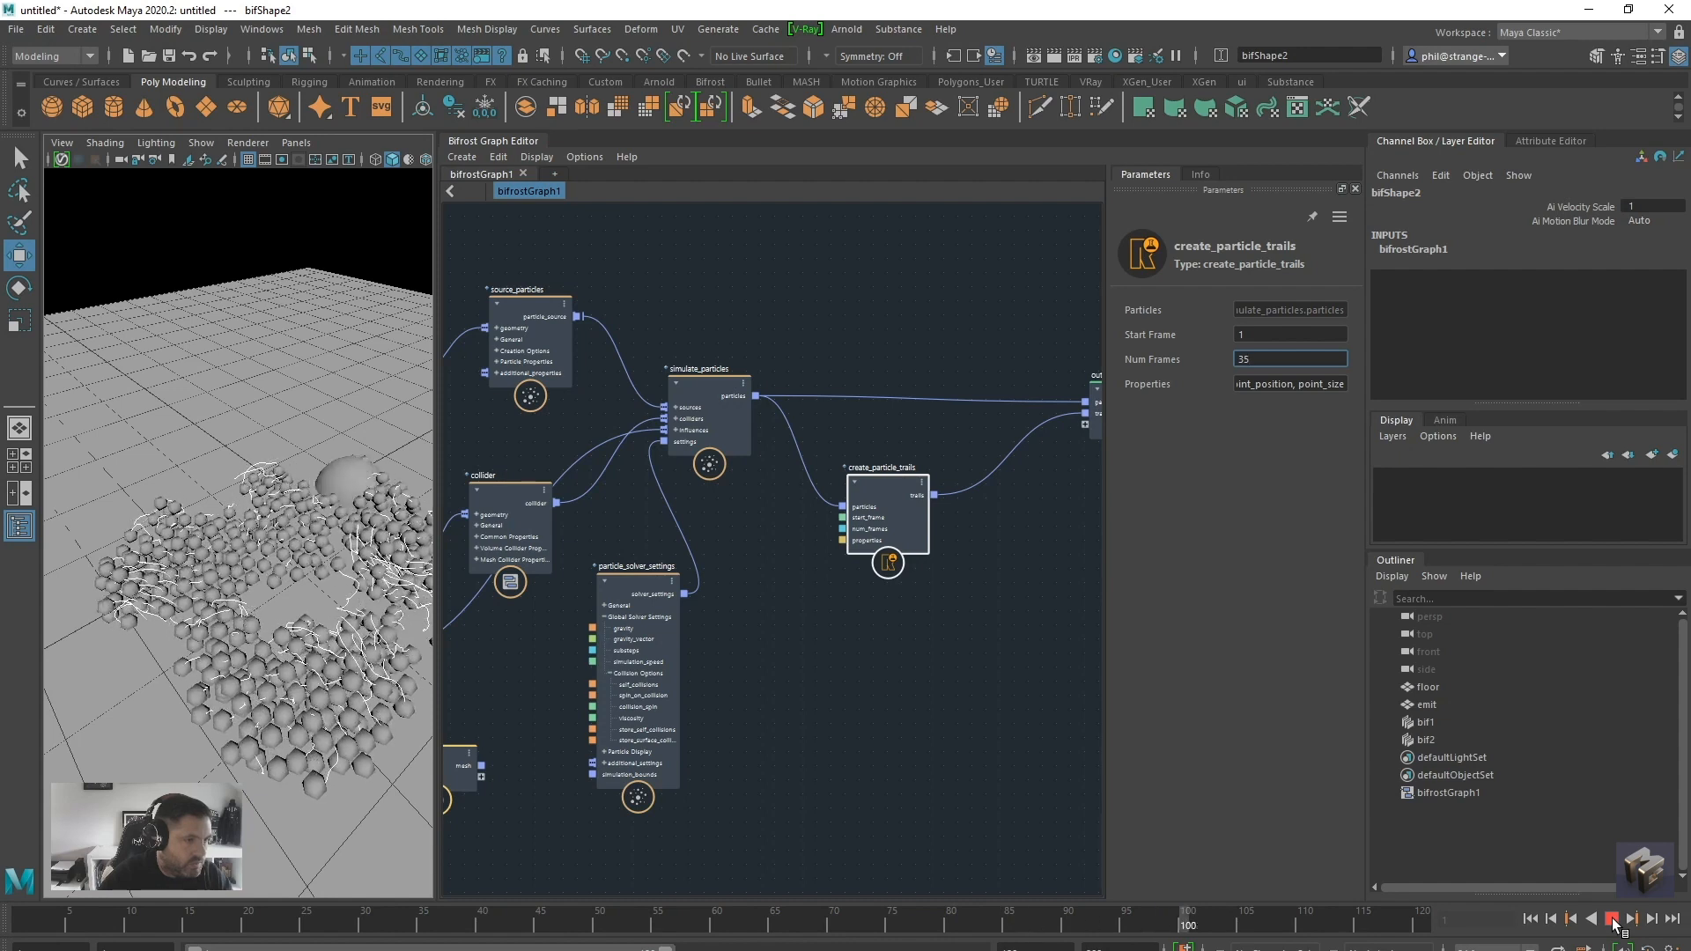
click(1612, 918)
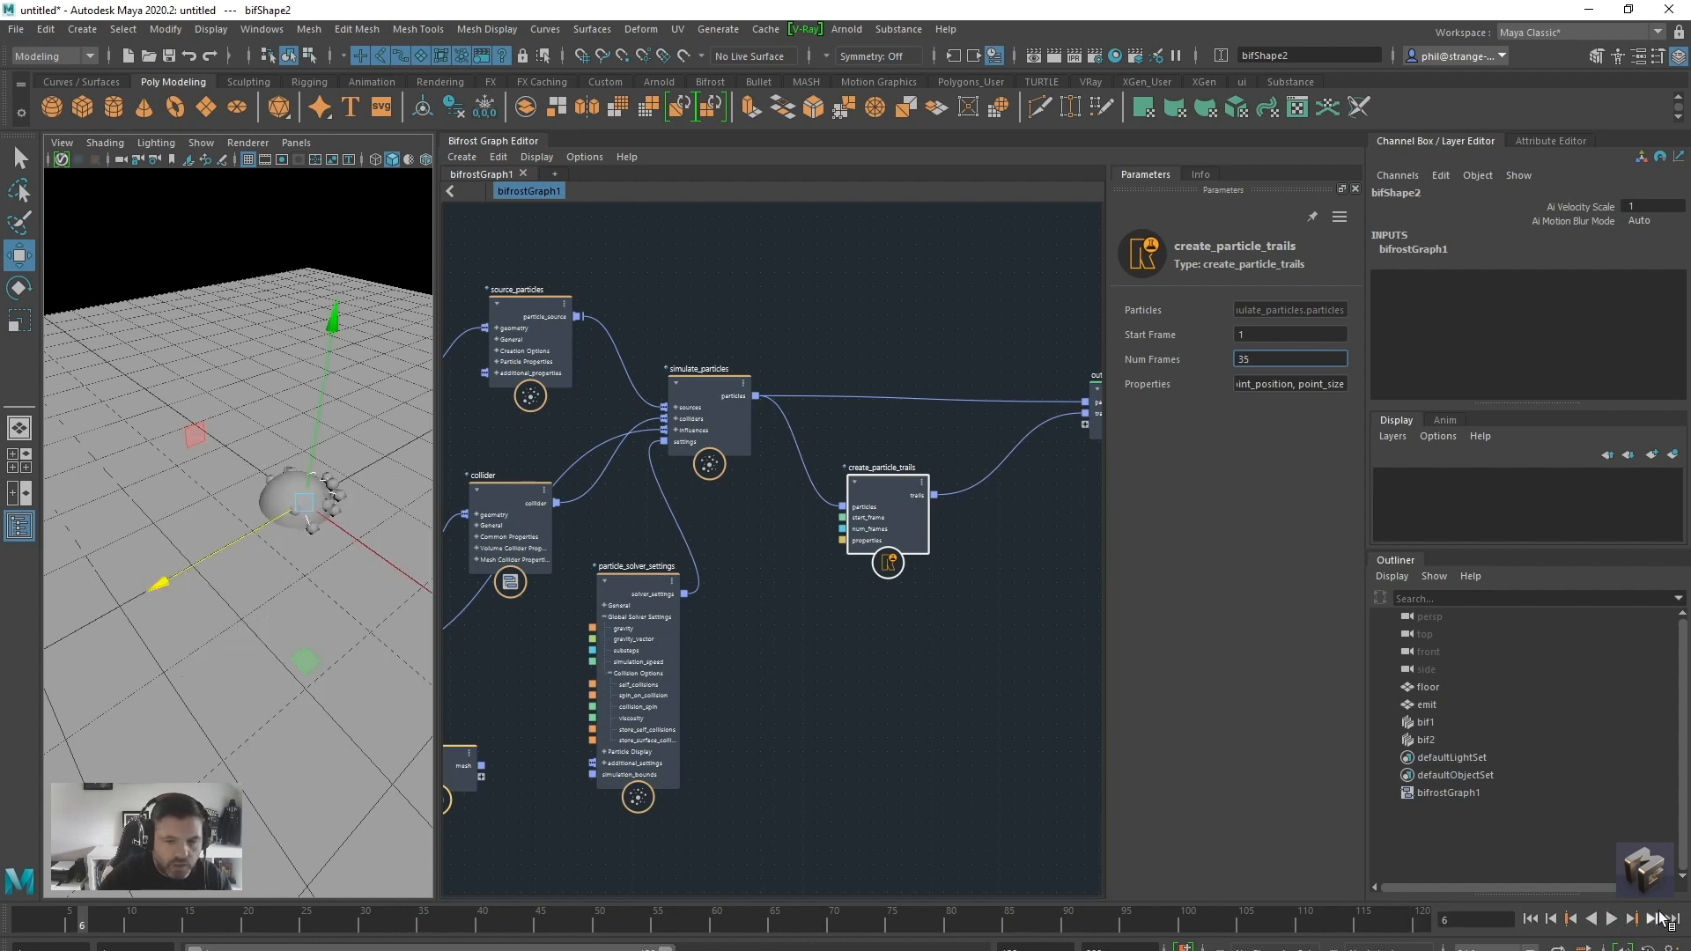
click(1612, 919)
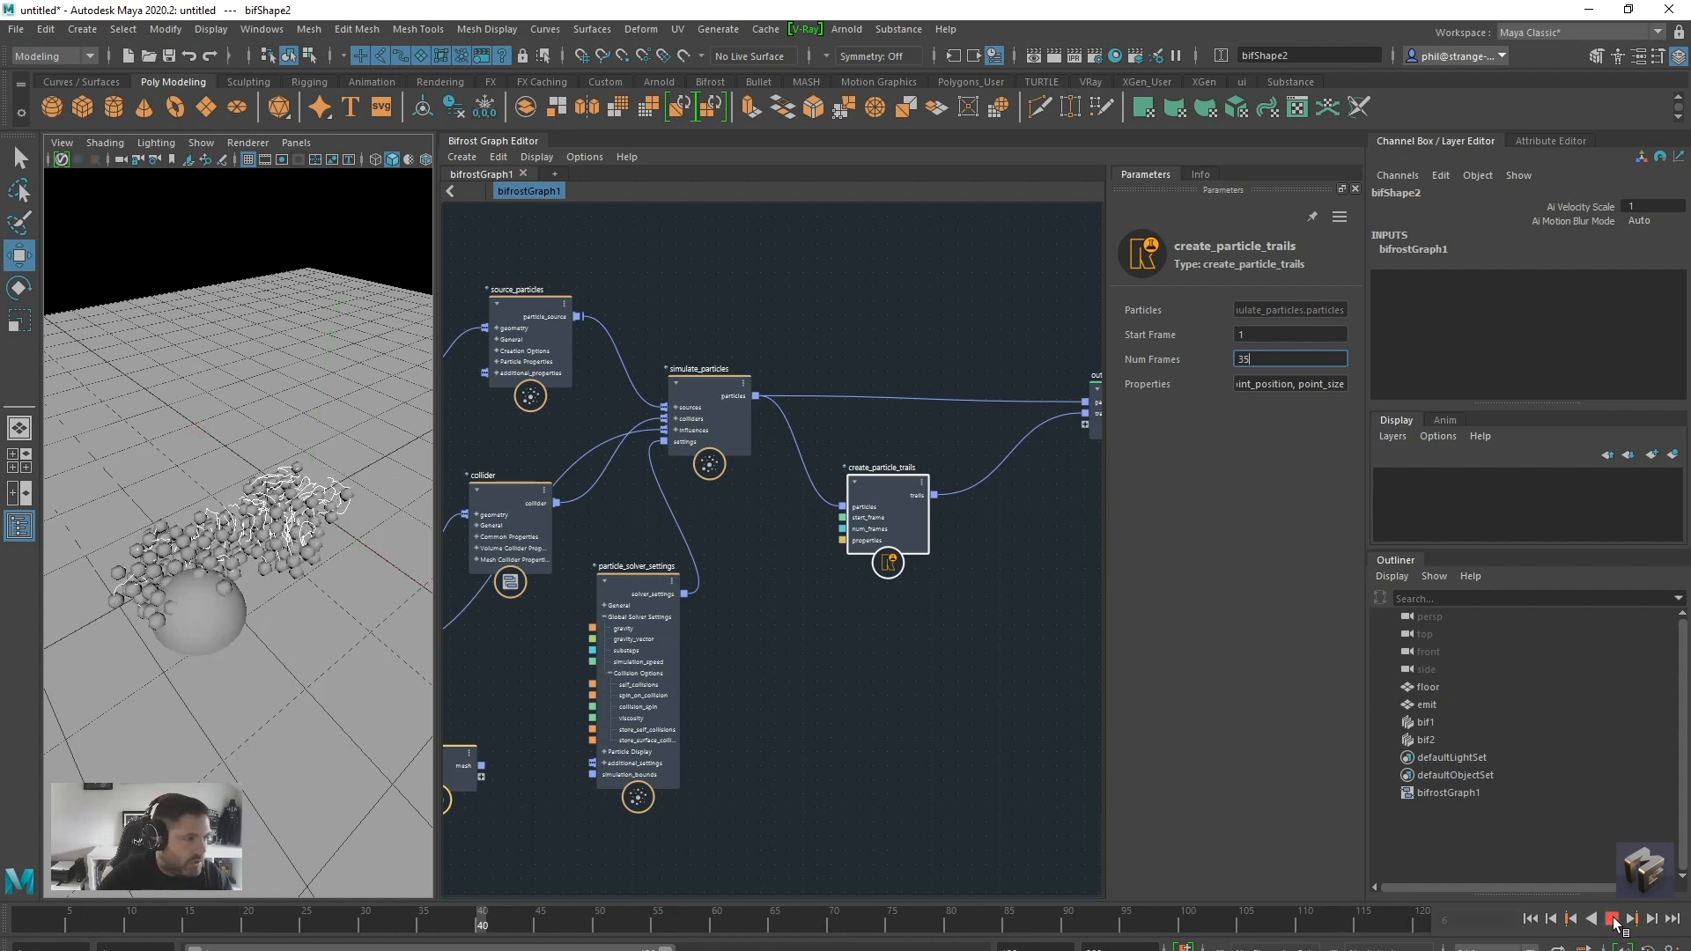
click(1613, 921)
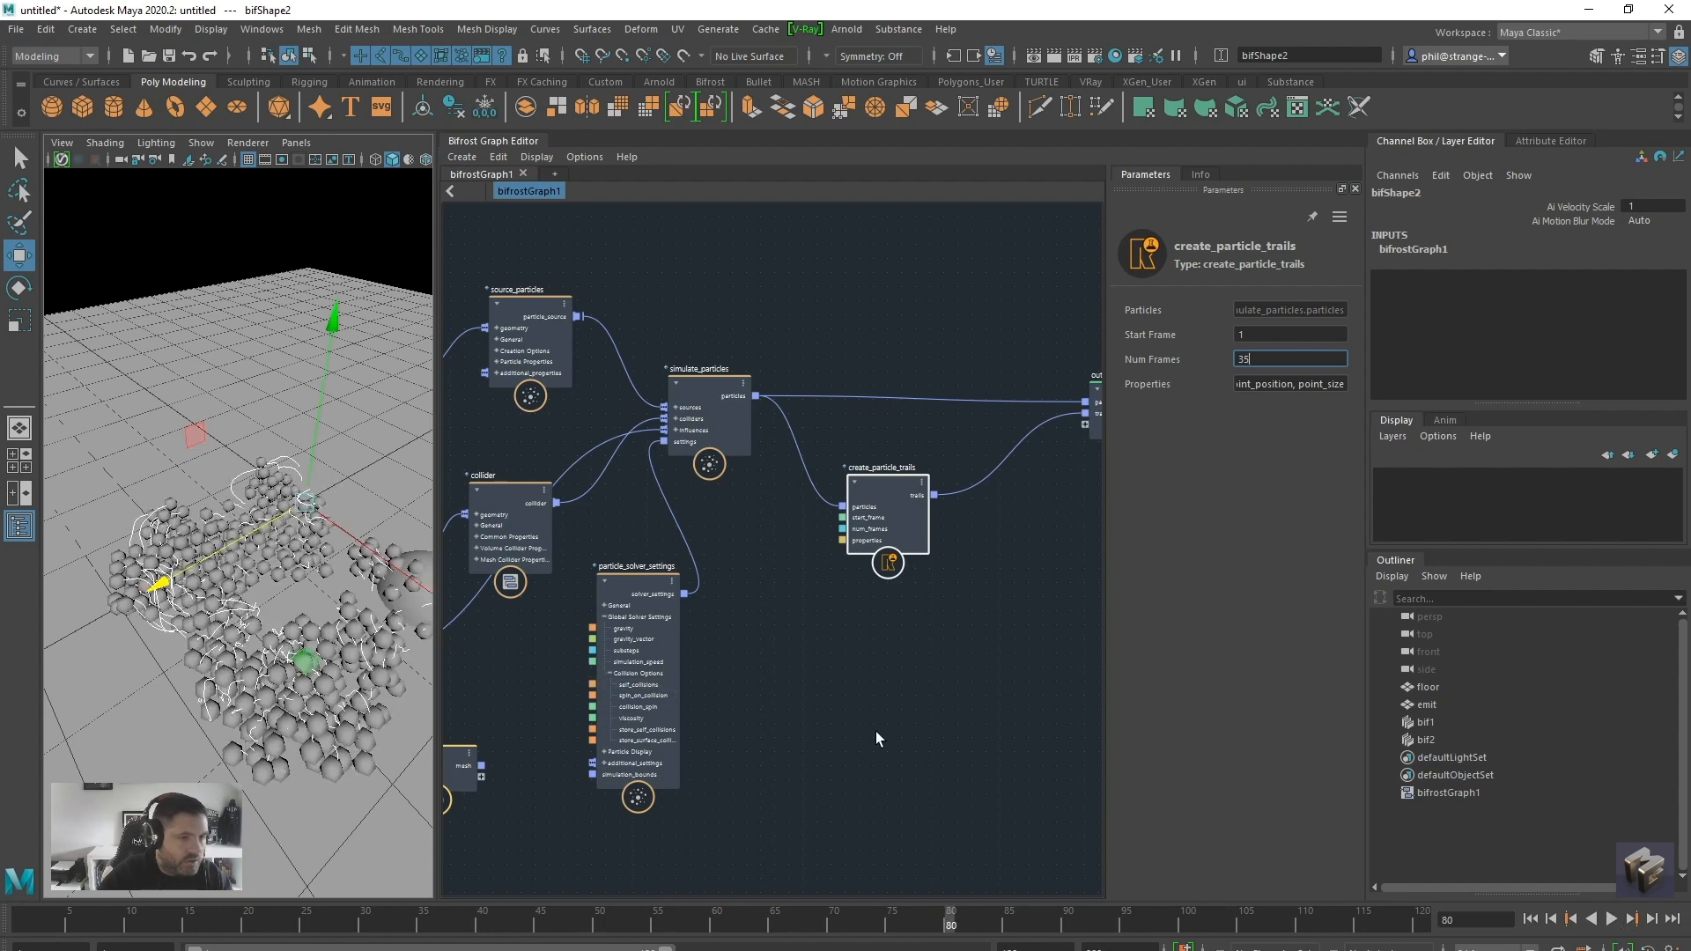
Shift the create_particle_trails node to make room and add an extrude_strands node beside it
alt+middle_drag(948, 643, 909, 652)
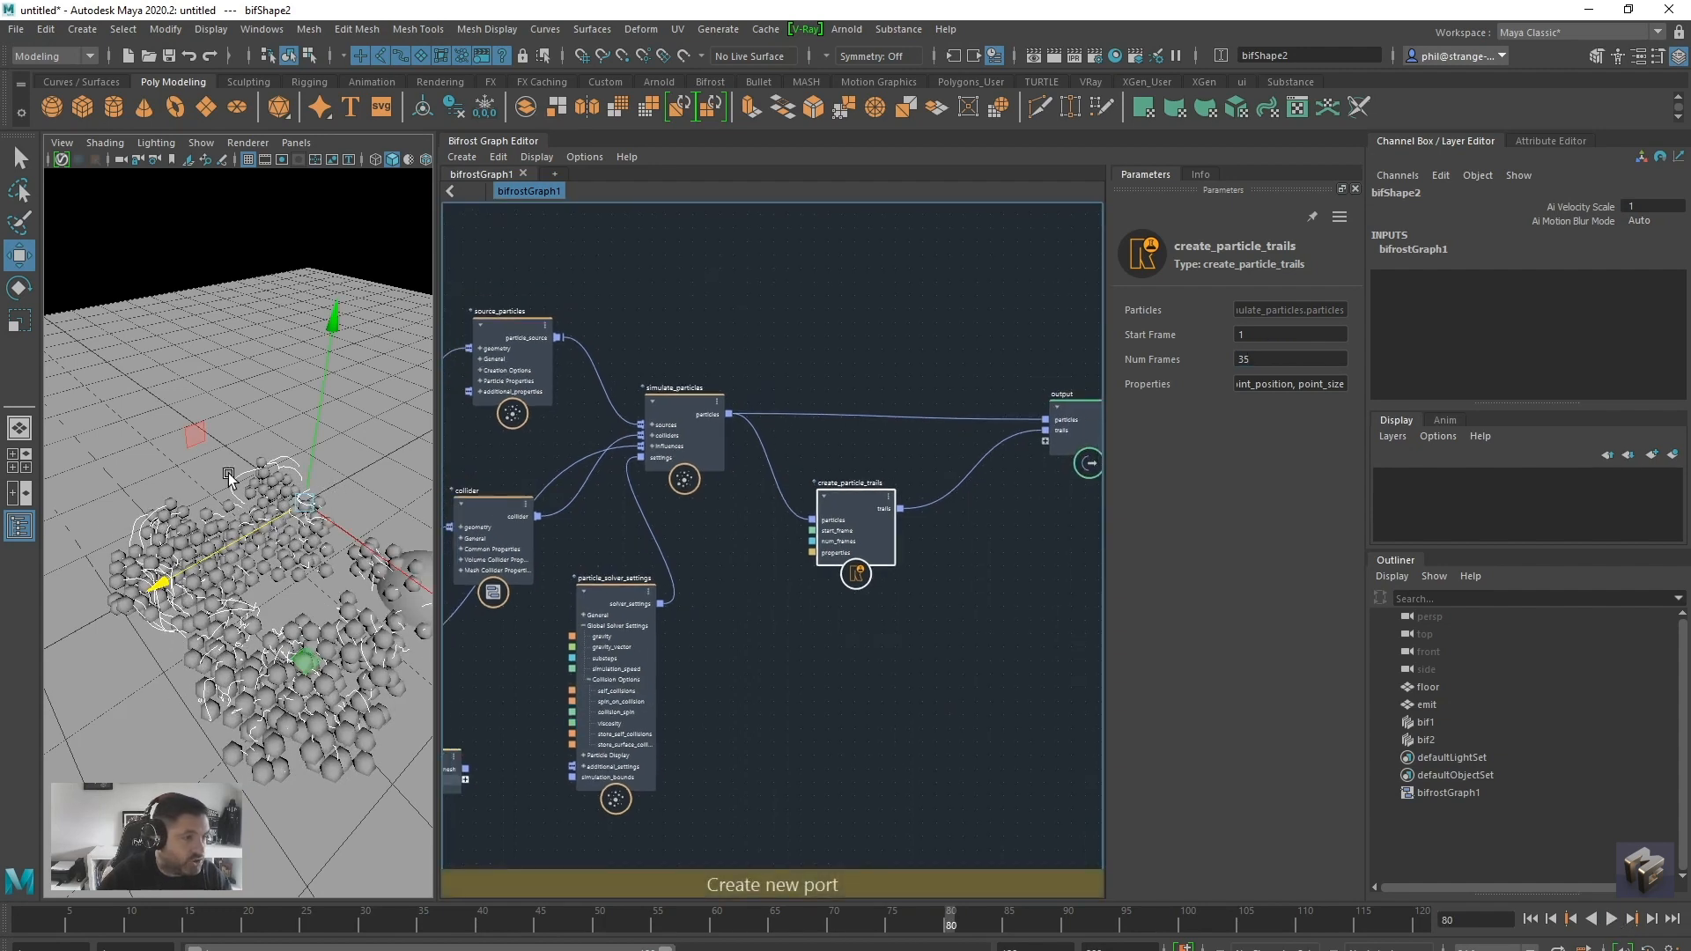
alt+drag(307, 691, 283, 652)
drag(850, 502, 816, 506)
click(891, 657)
key(Tab)
text(extr)
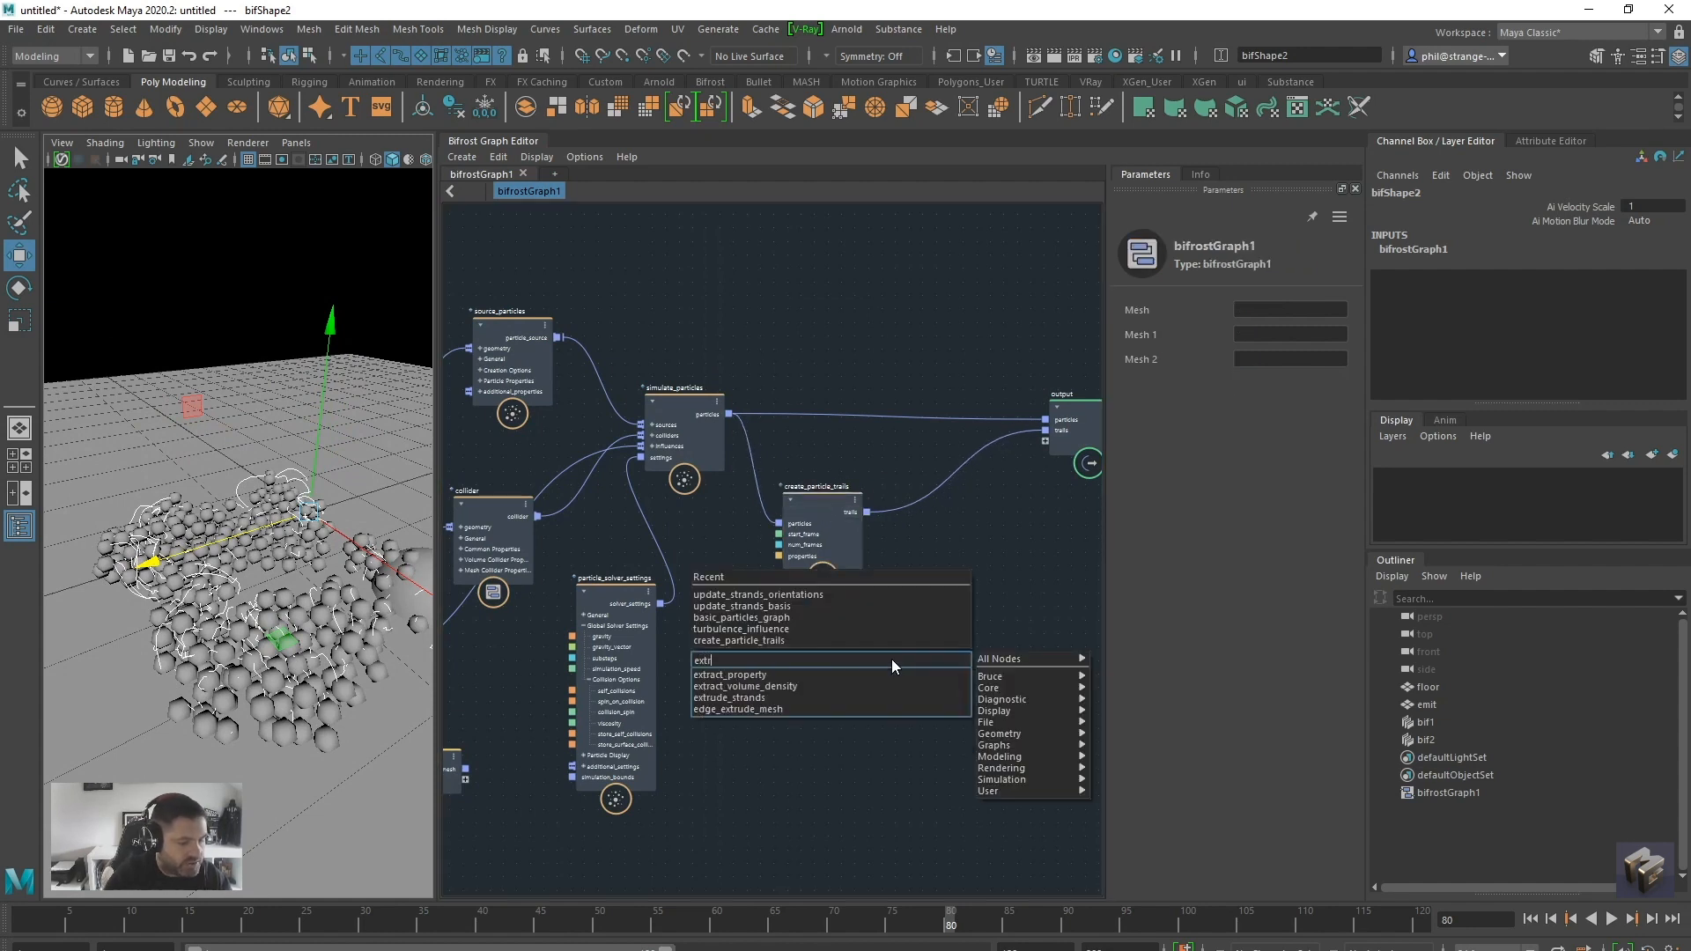
text(ude)
click(846, 674)
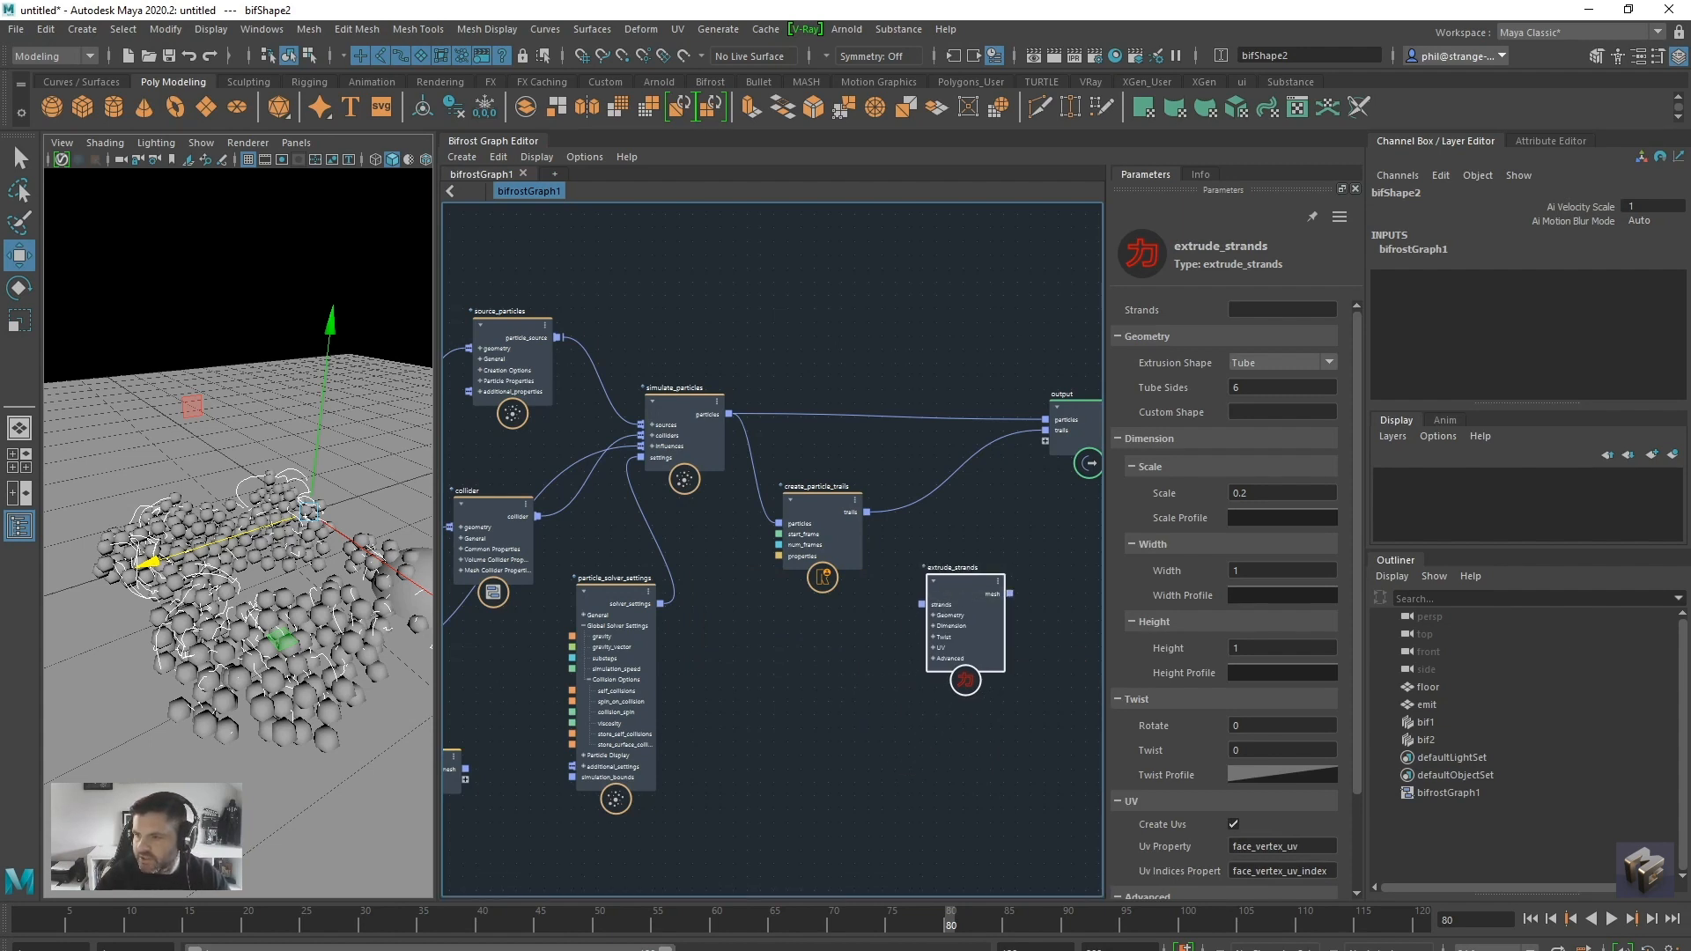
Reroute the trails into the strands input of extrude_strands and connect its mesh to a new output port
alt+middle_drag(831, 699, 729, 694)
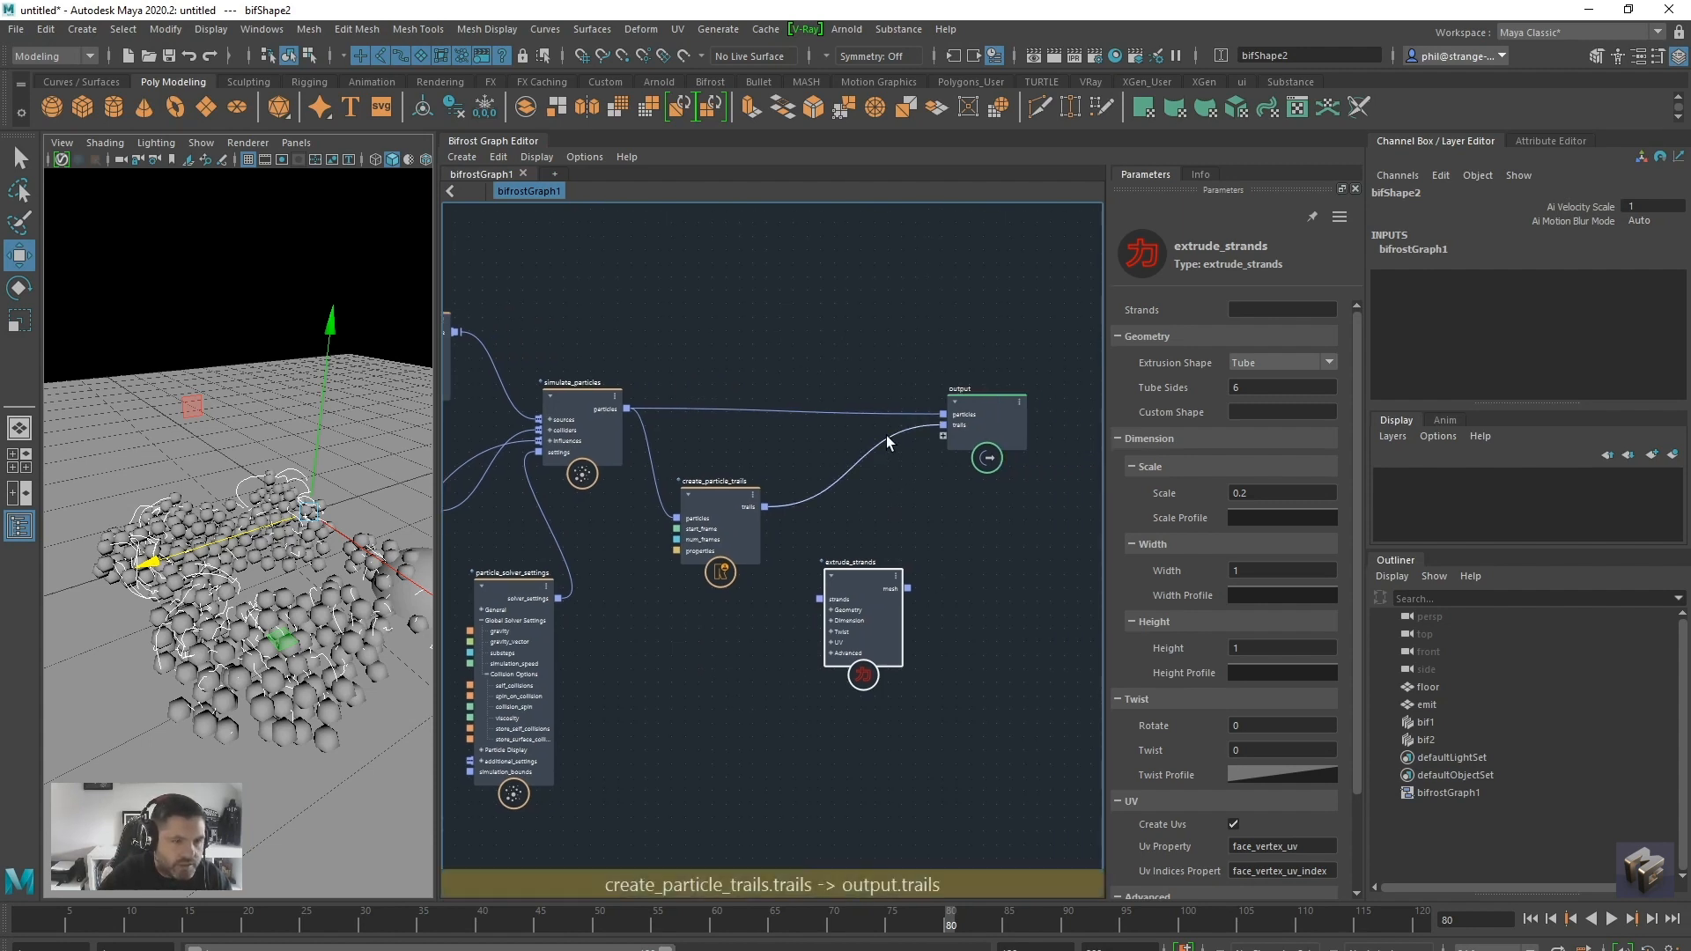
drag(886, 435, 805, 588)
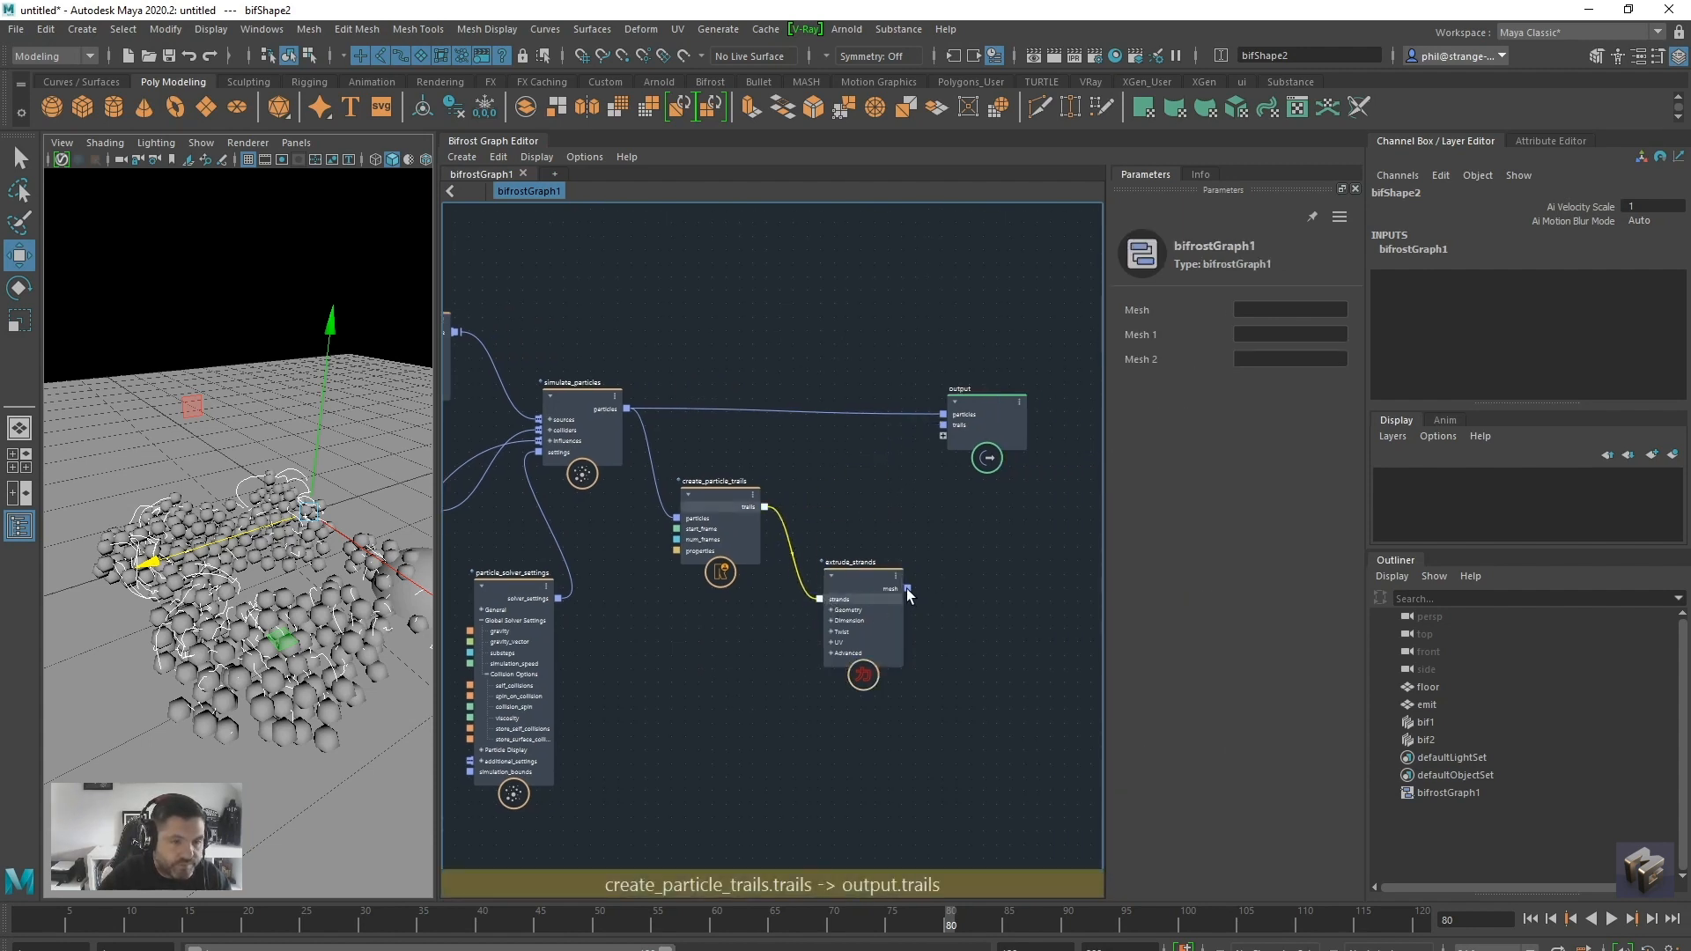
drag(907, 589, 954, 436)
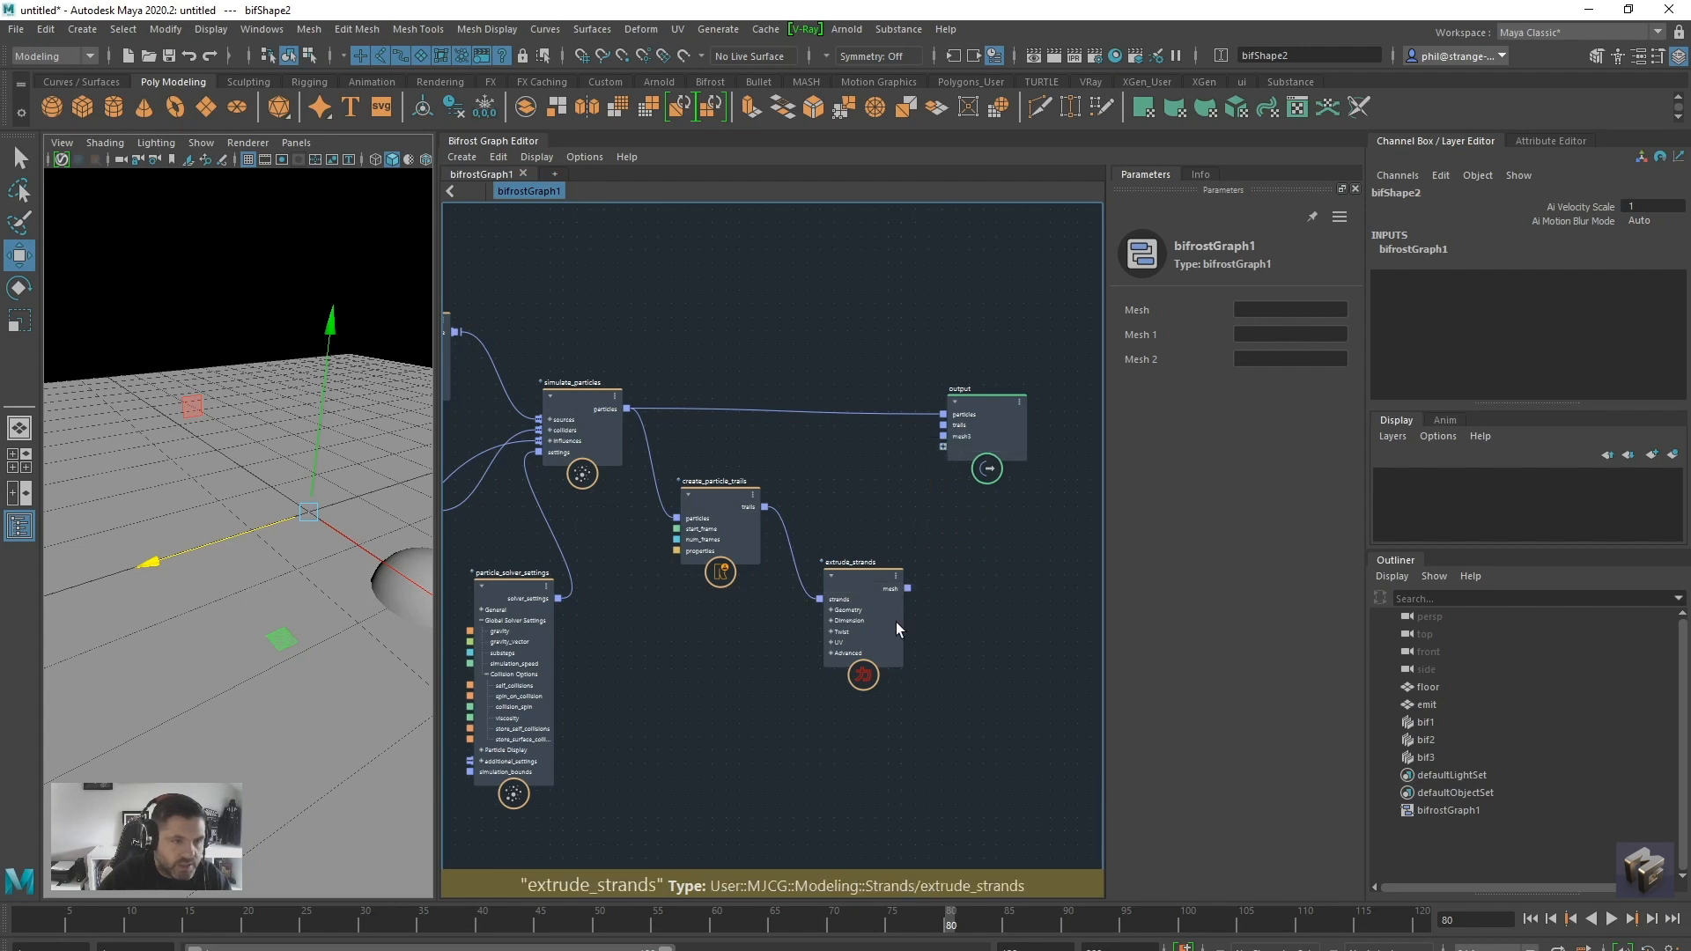
drag(881, 571, 890, 532)
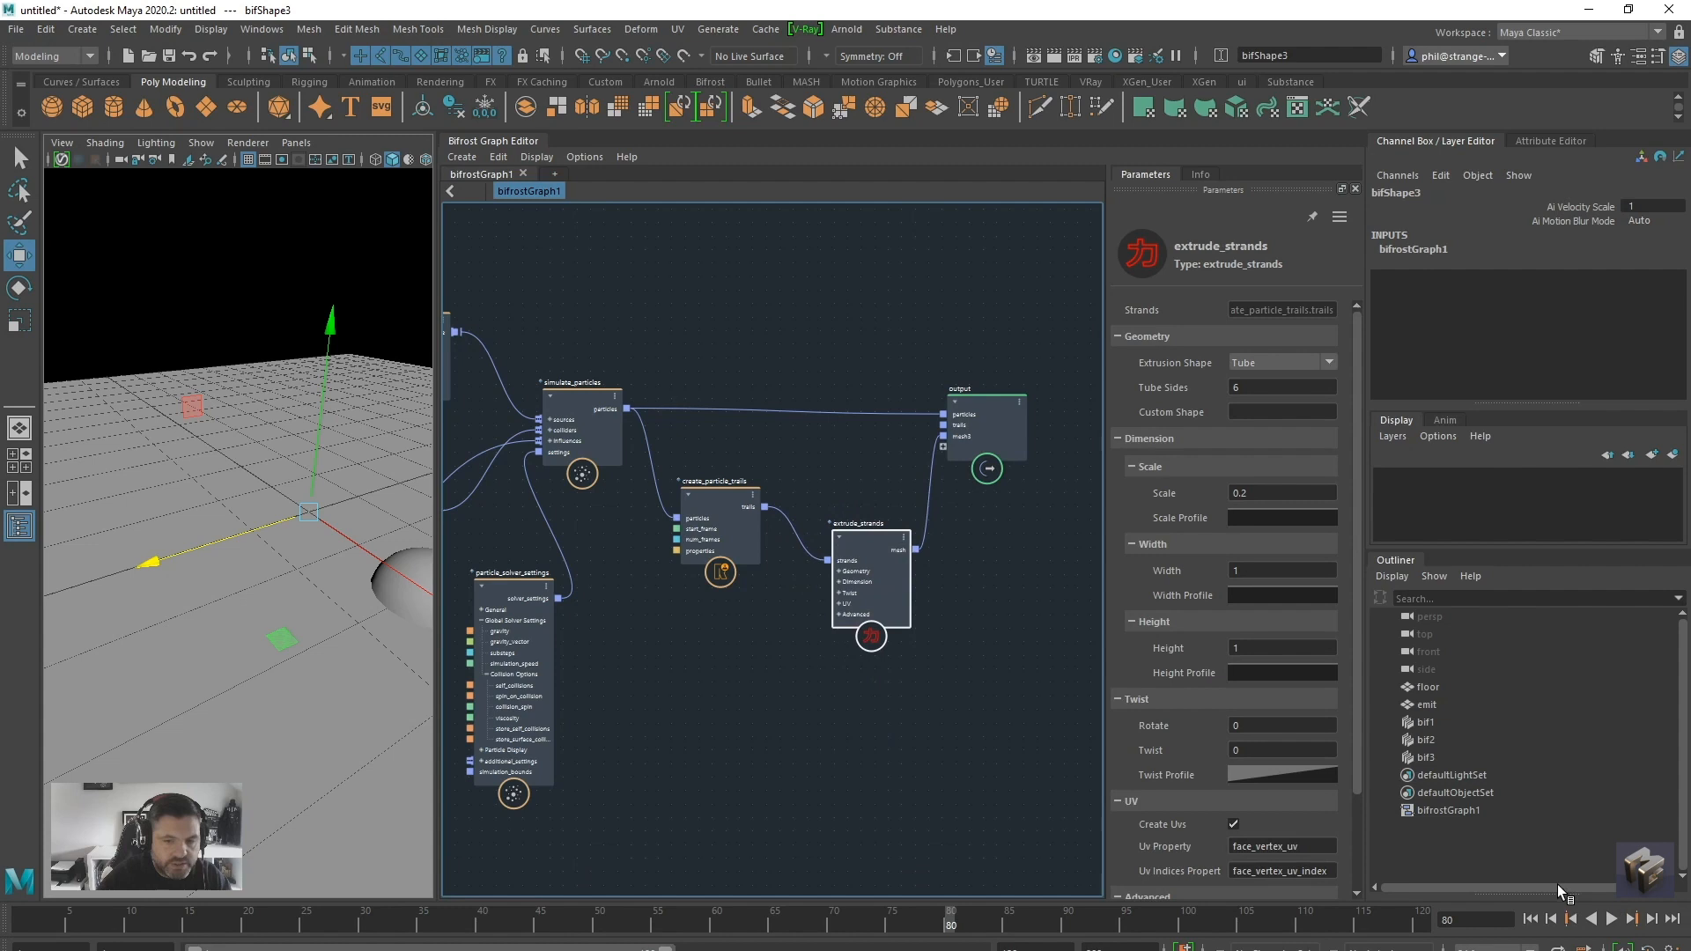
Replay the simulation to frame 40 to inspect the extruded trails, and set the extrude_strands scale to 0.06
click(1529, 918)
click(1612, 919)
click(1612, 921)
alt+drag(167, 674, 249, 735)
double_click(1239, 494)
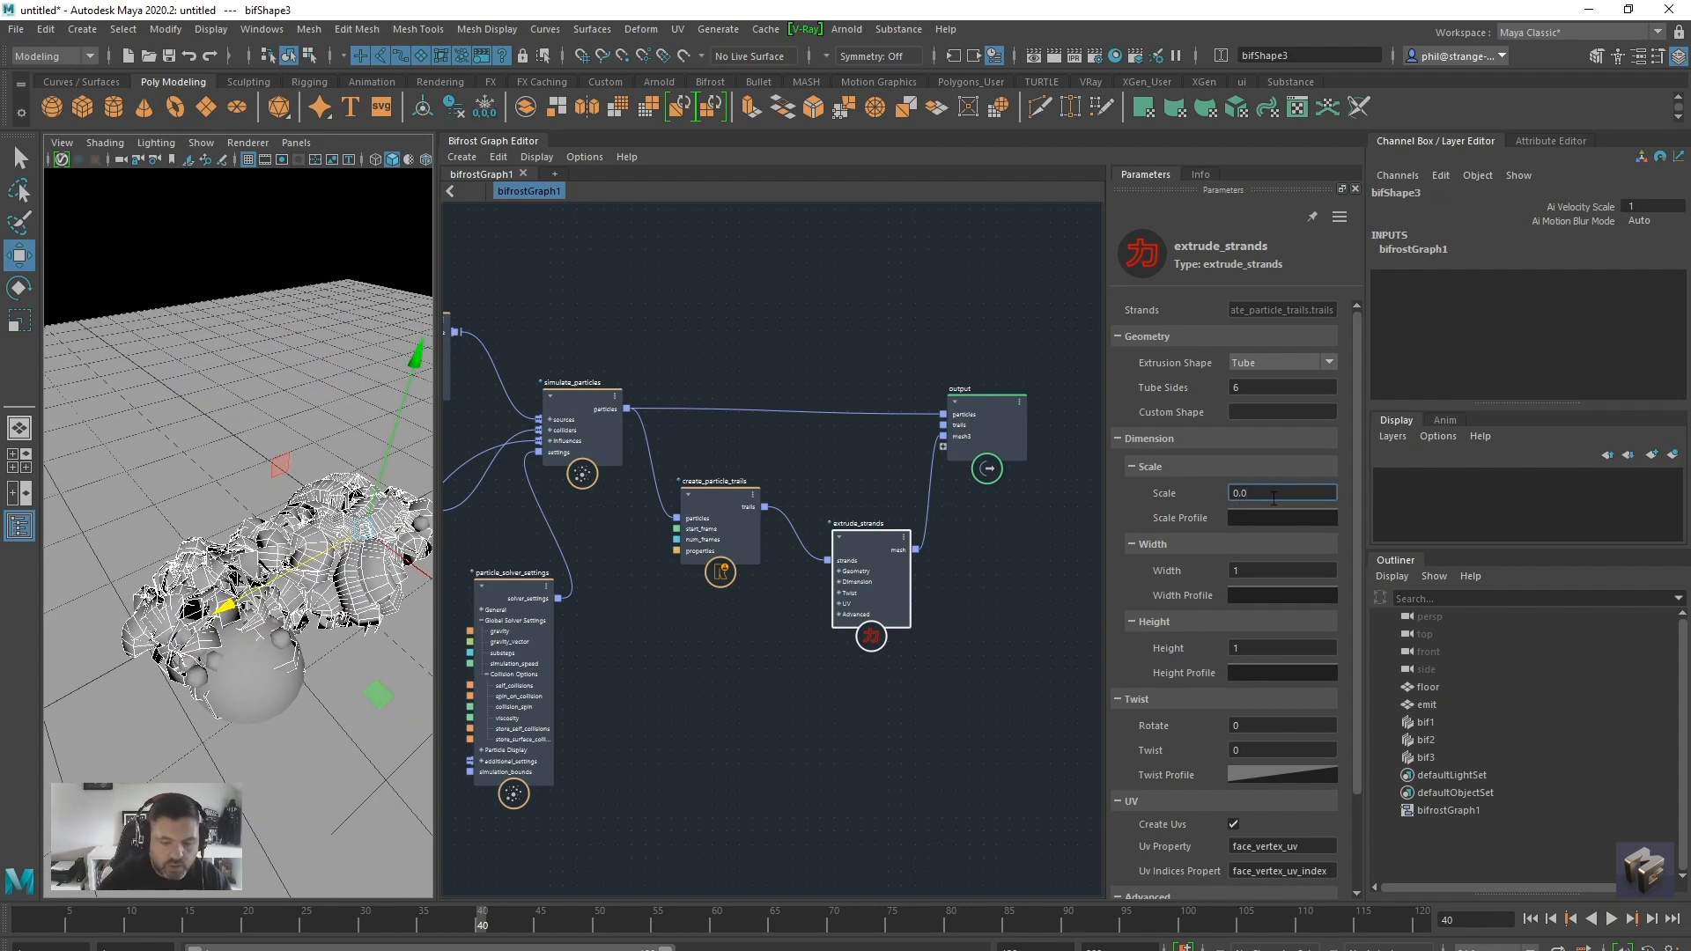
key(Return)
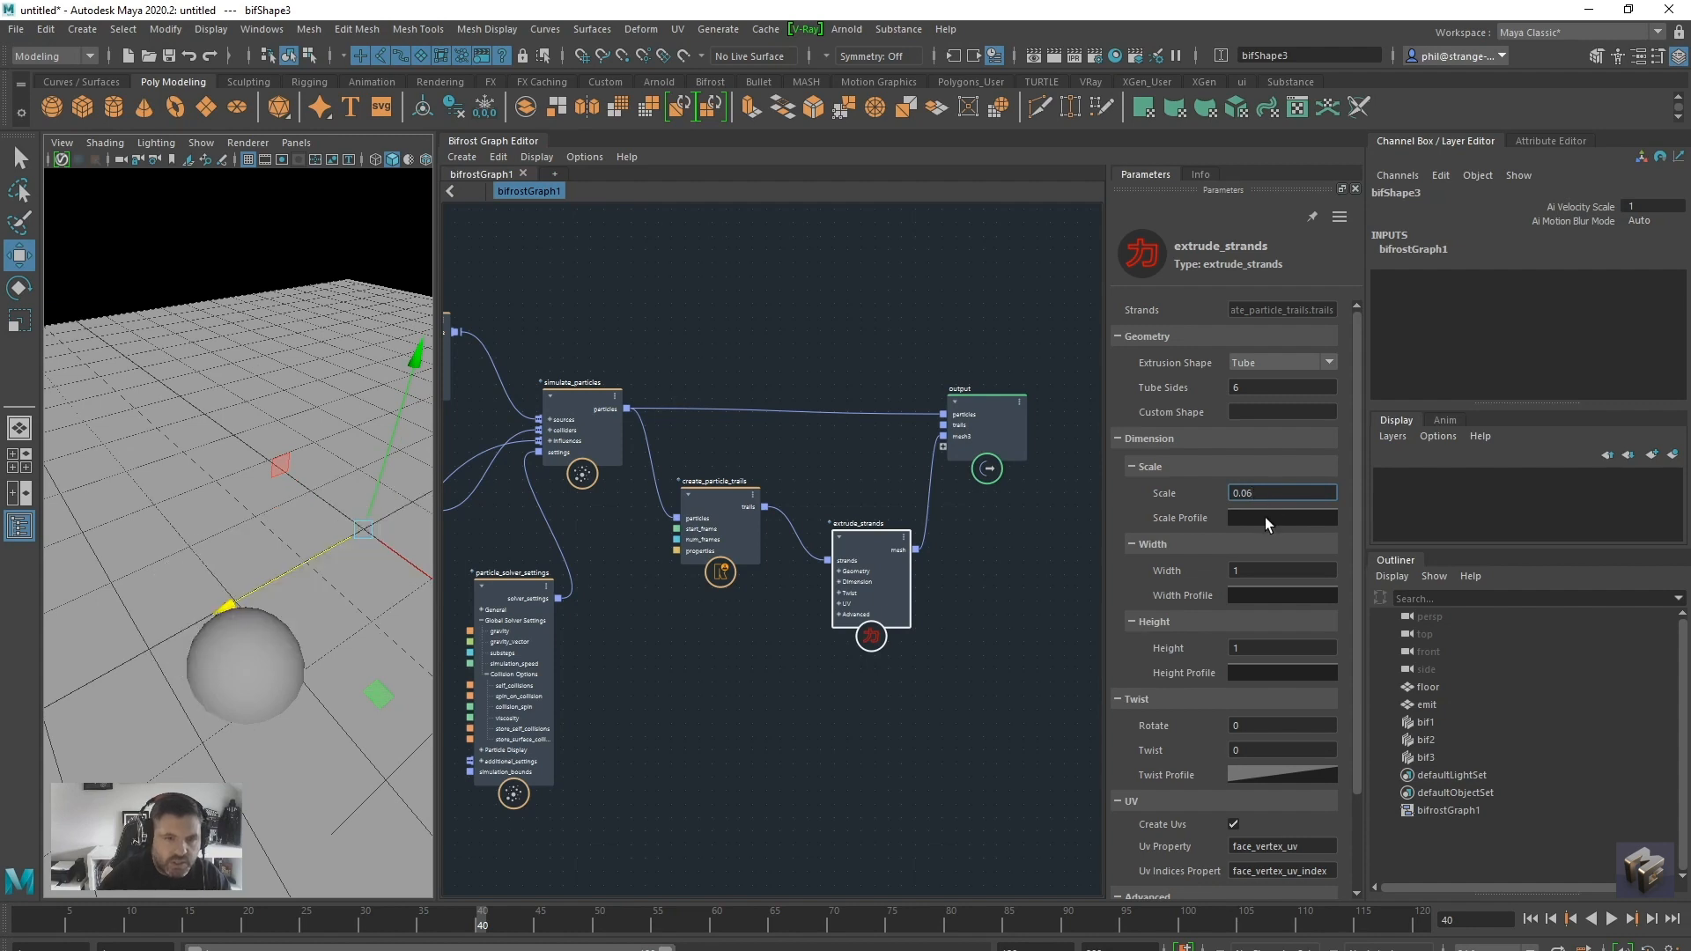
Apply the smooth falling preset curve to the extrude_strands Scale Profile and raise its end point to about one third
click(1265, 516)
click(1313, 549)
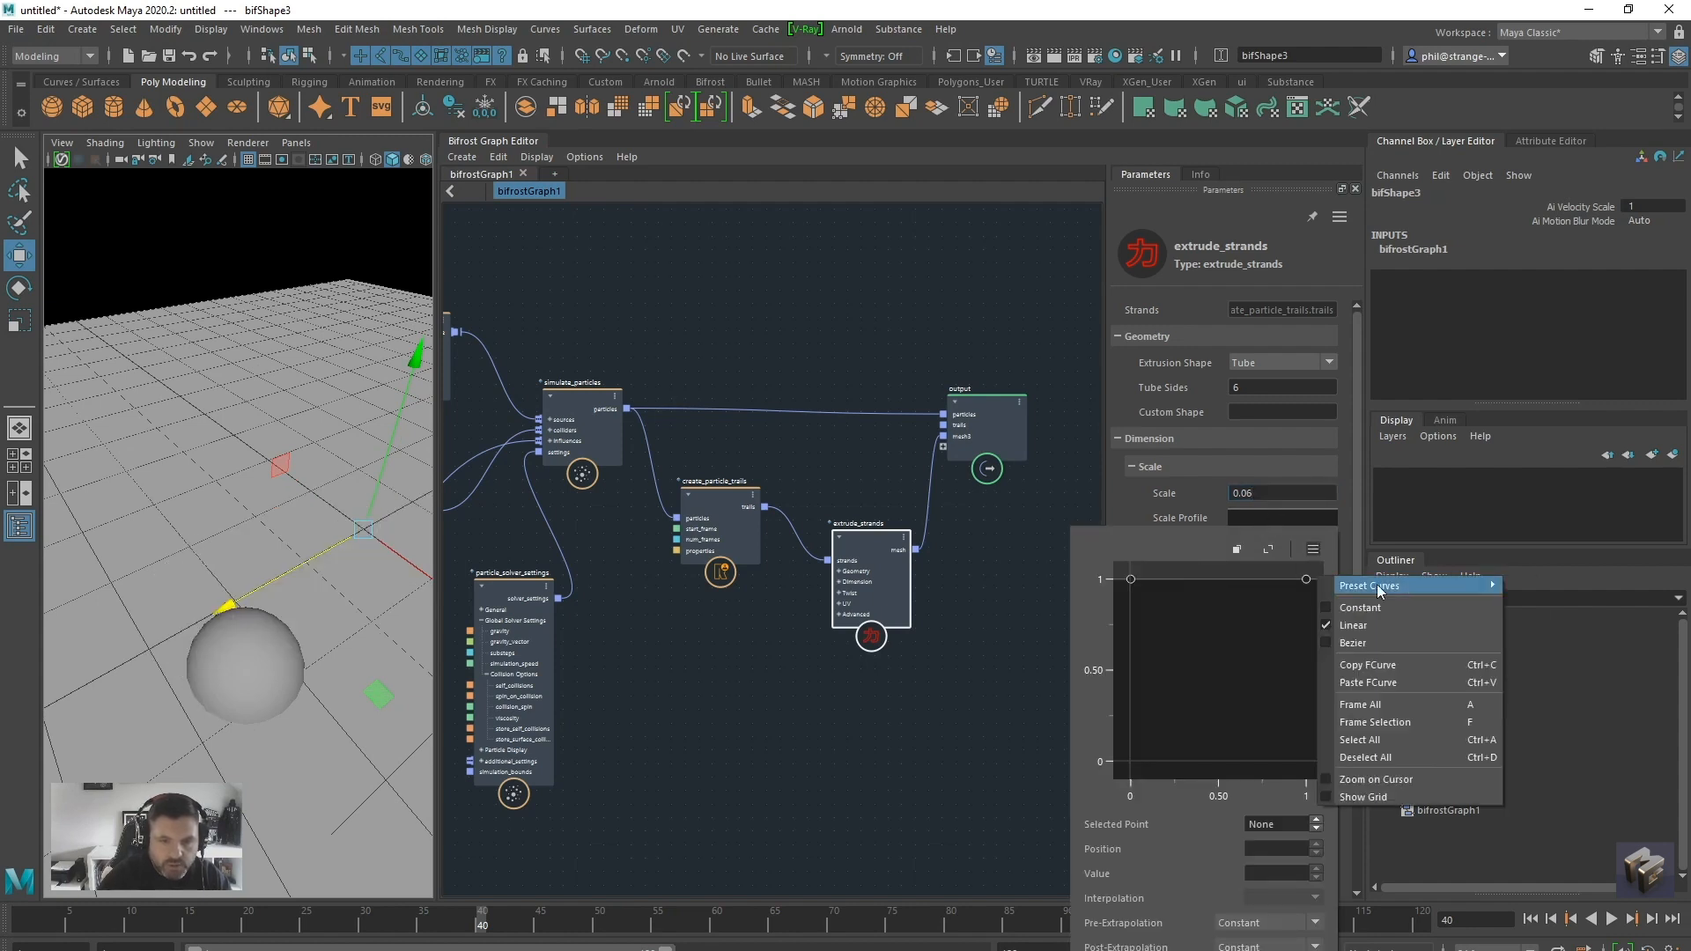
mouse_move(1410, 587)
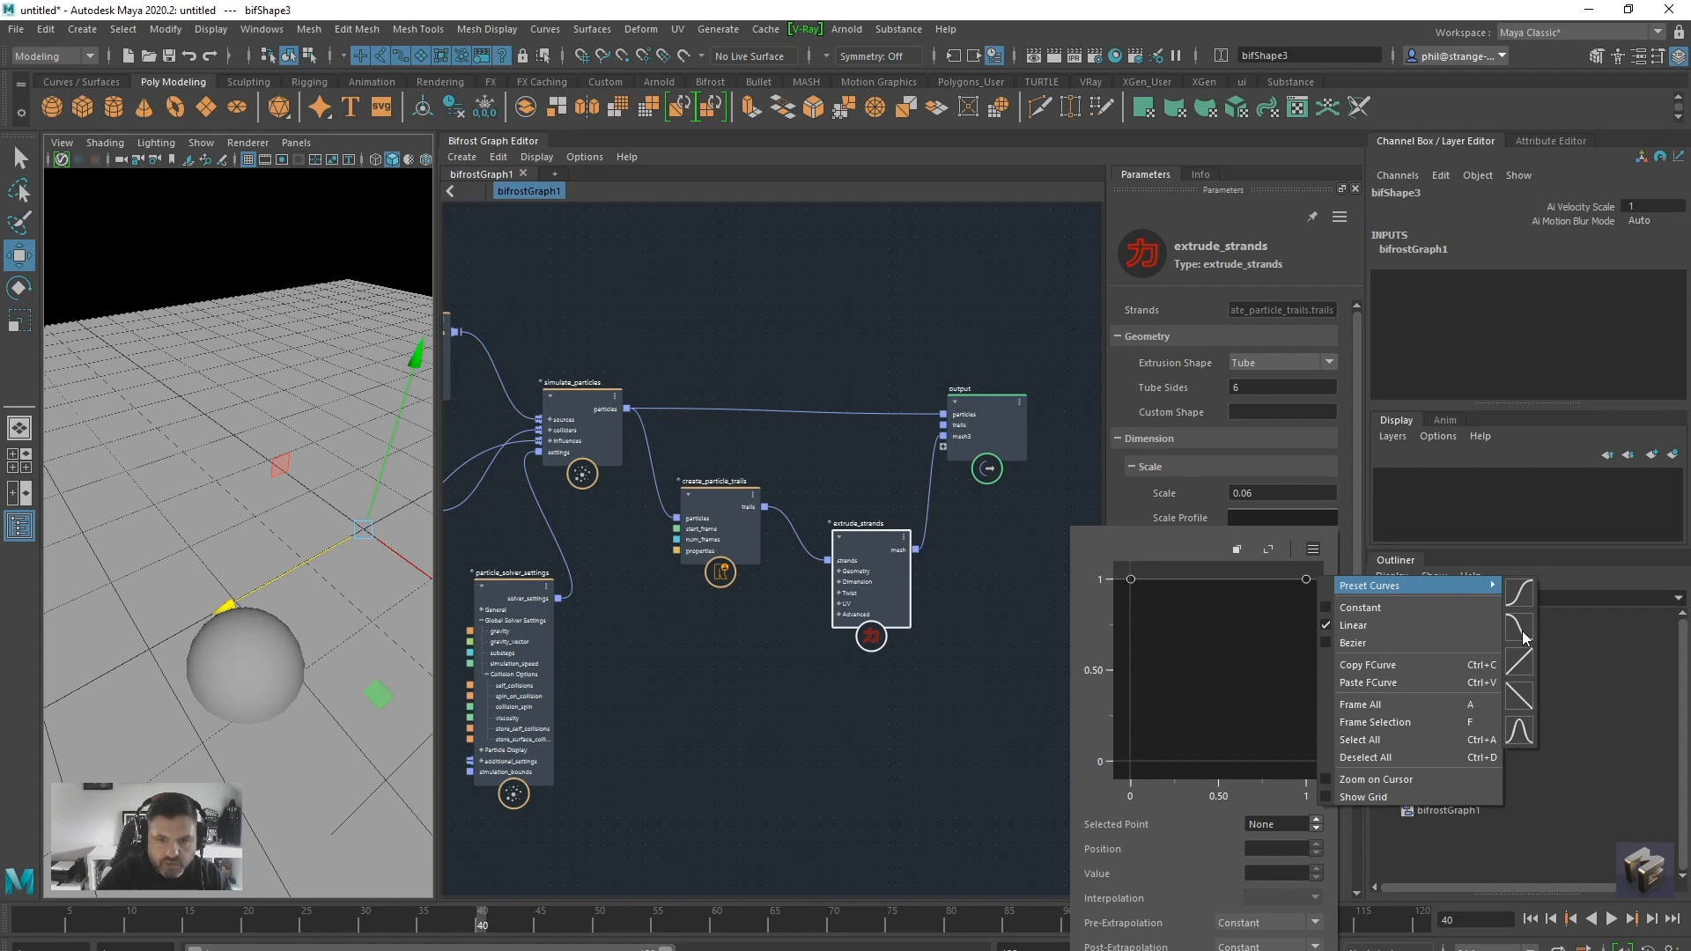
click(1521, 627)
drag(1306, 763, 1245, 678)
Replay the simulation from the first frame to frame 62 to inspect the tapered strands
click(1532, 921)
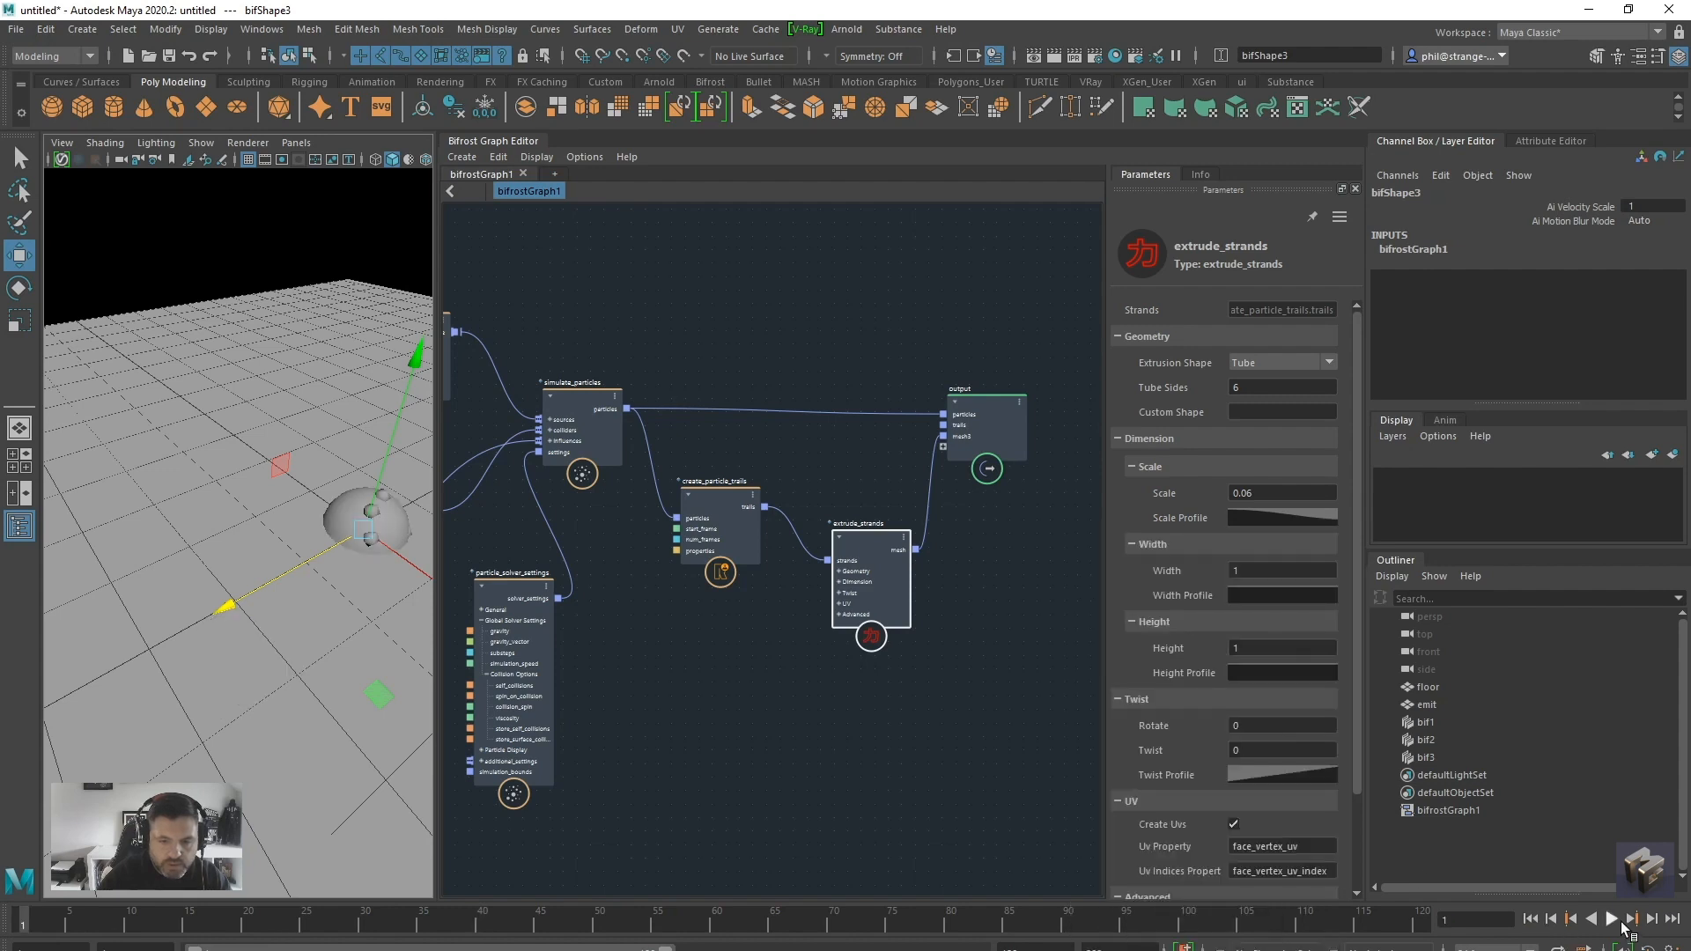
click(1612, 921)
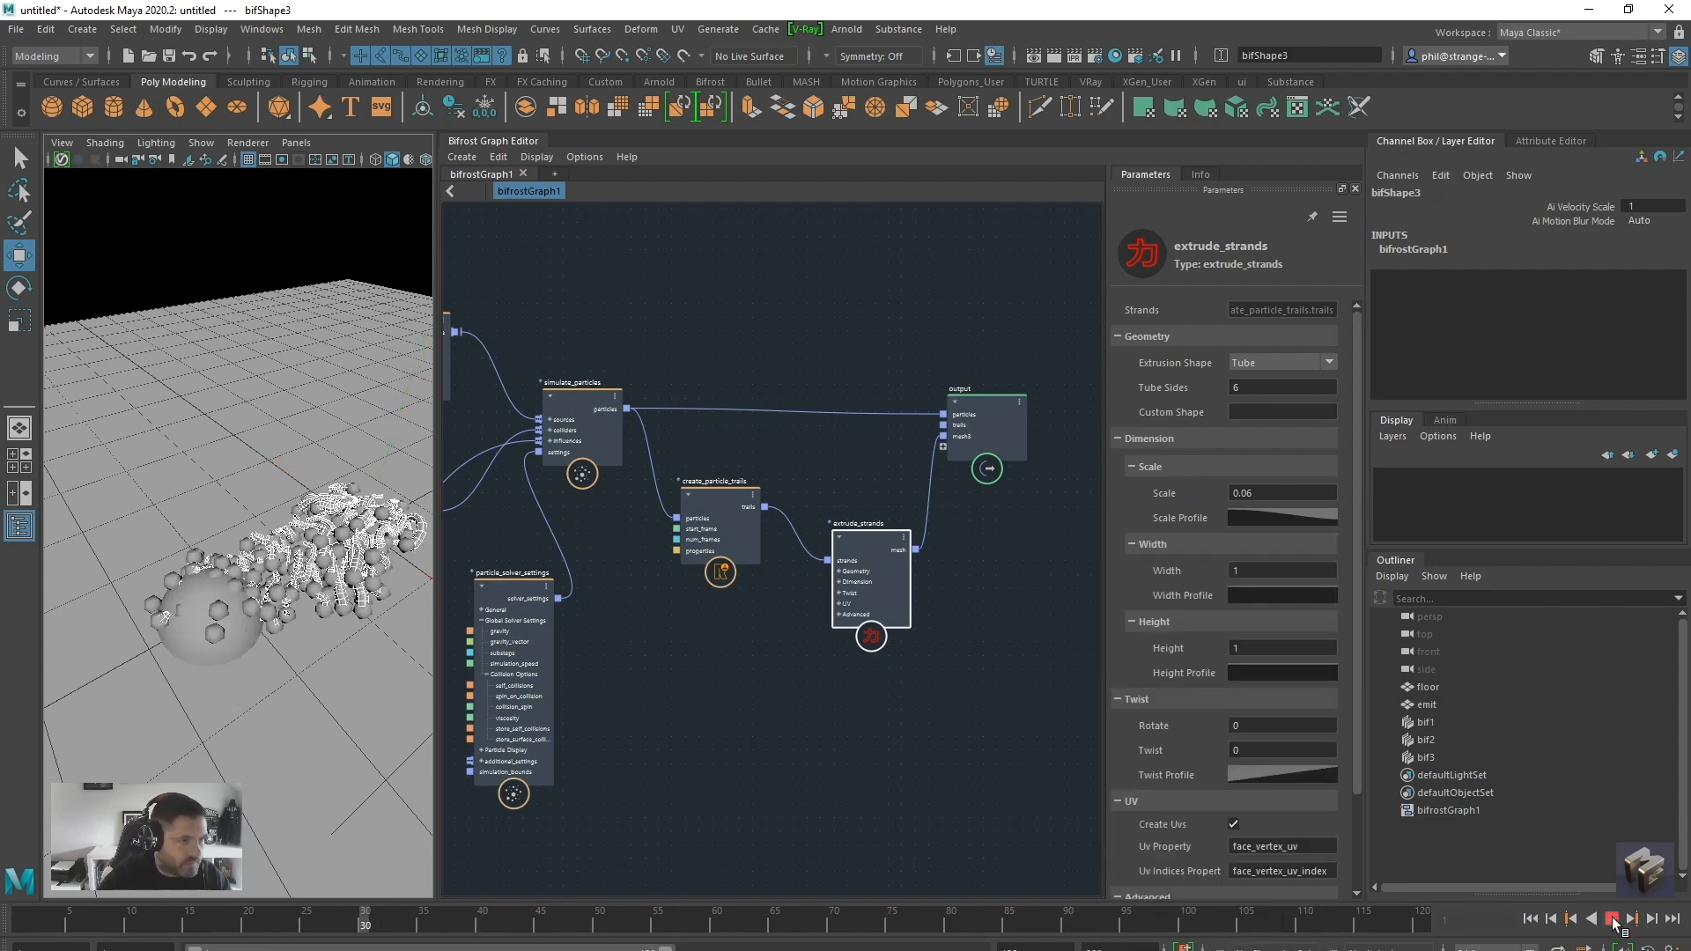
click(1612, 921)
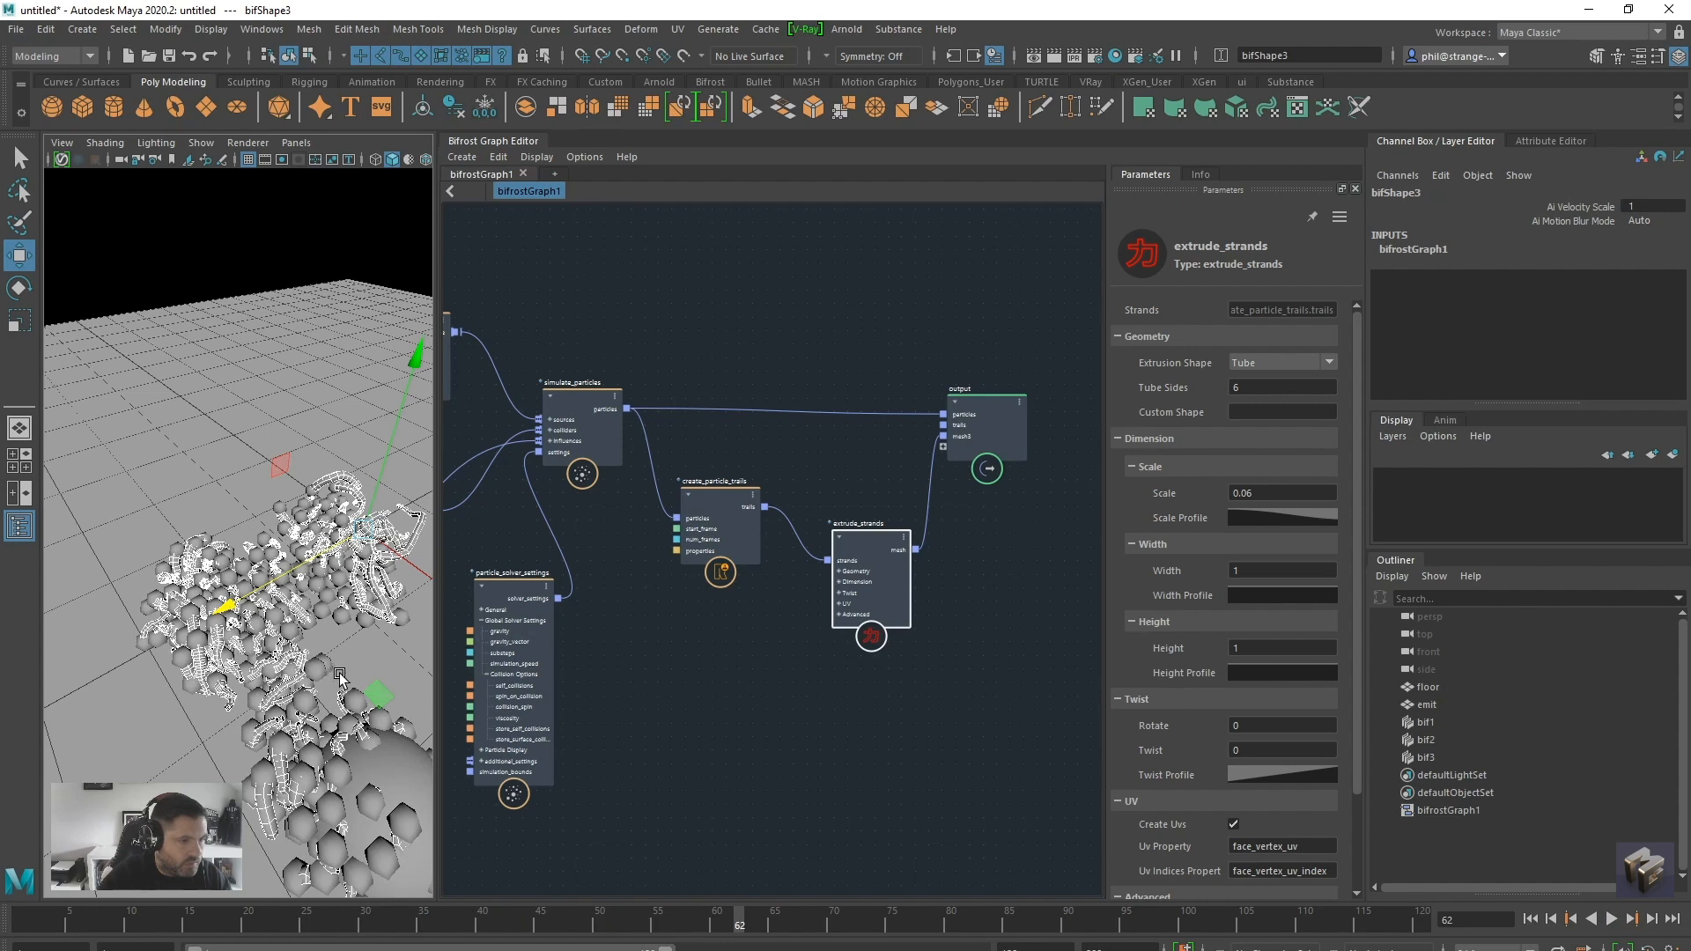
alt+drag(340, 676, 346, 667)
Set the particle Size on the source_particles node to 0.07
alt+middle_drag(692, 639, 845, 681)
click(571, 372)
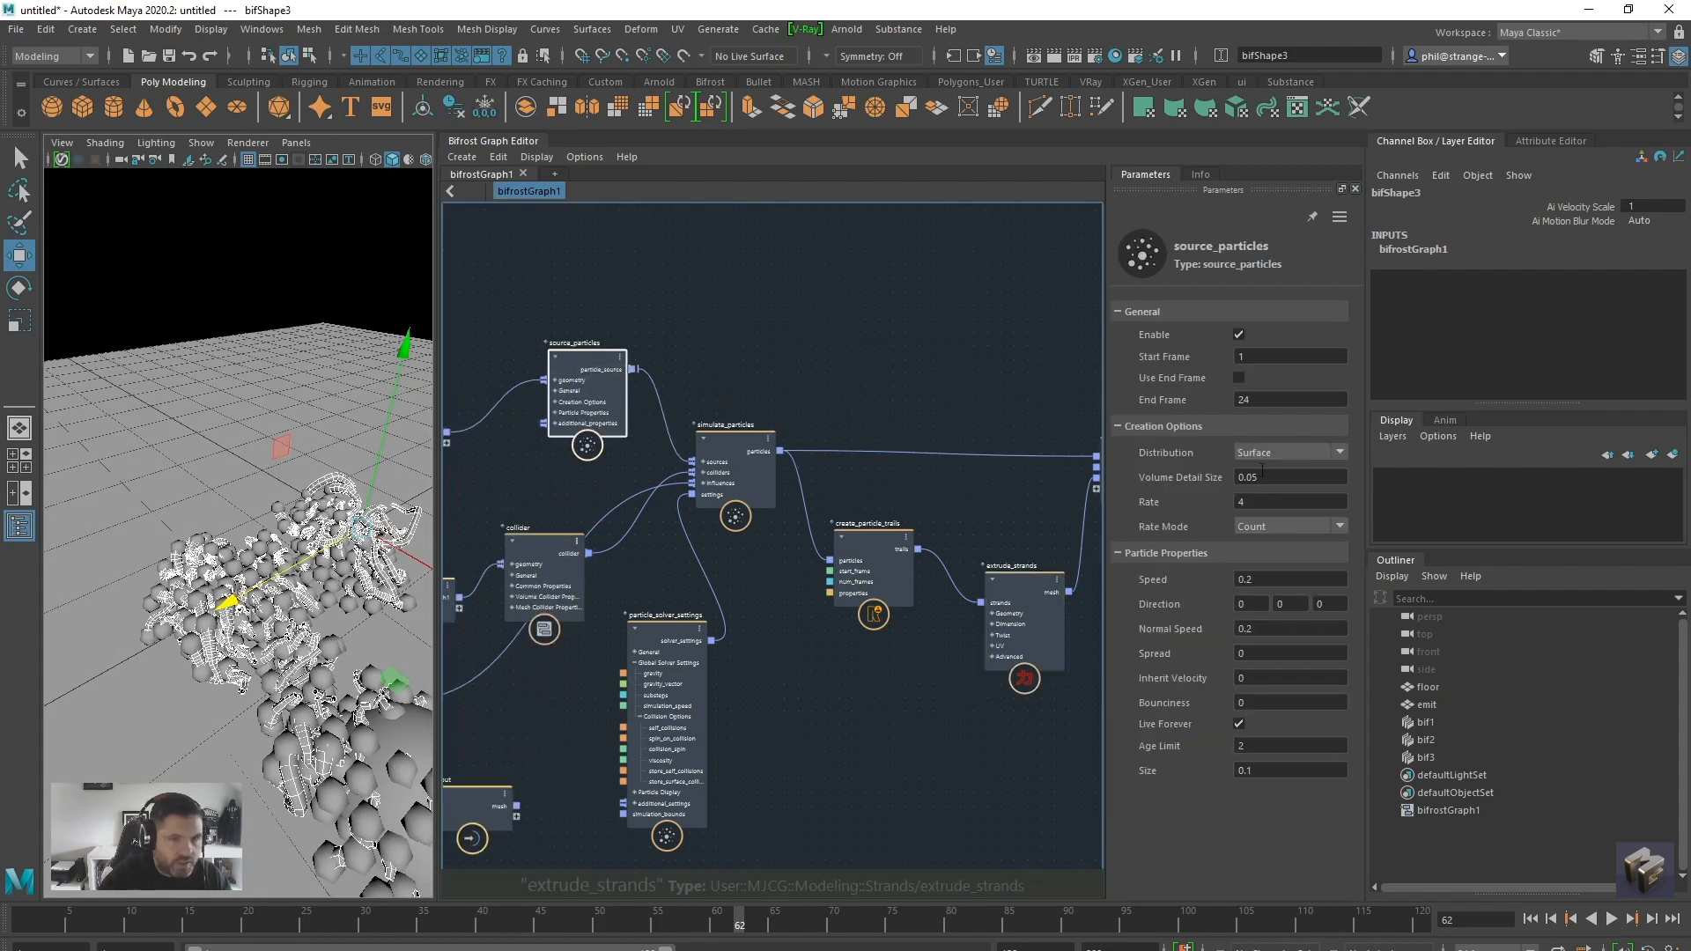
click(1248, 770)
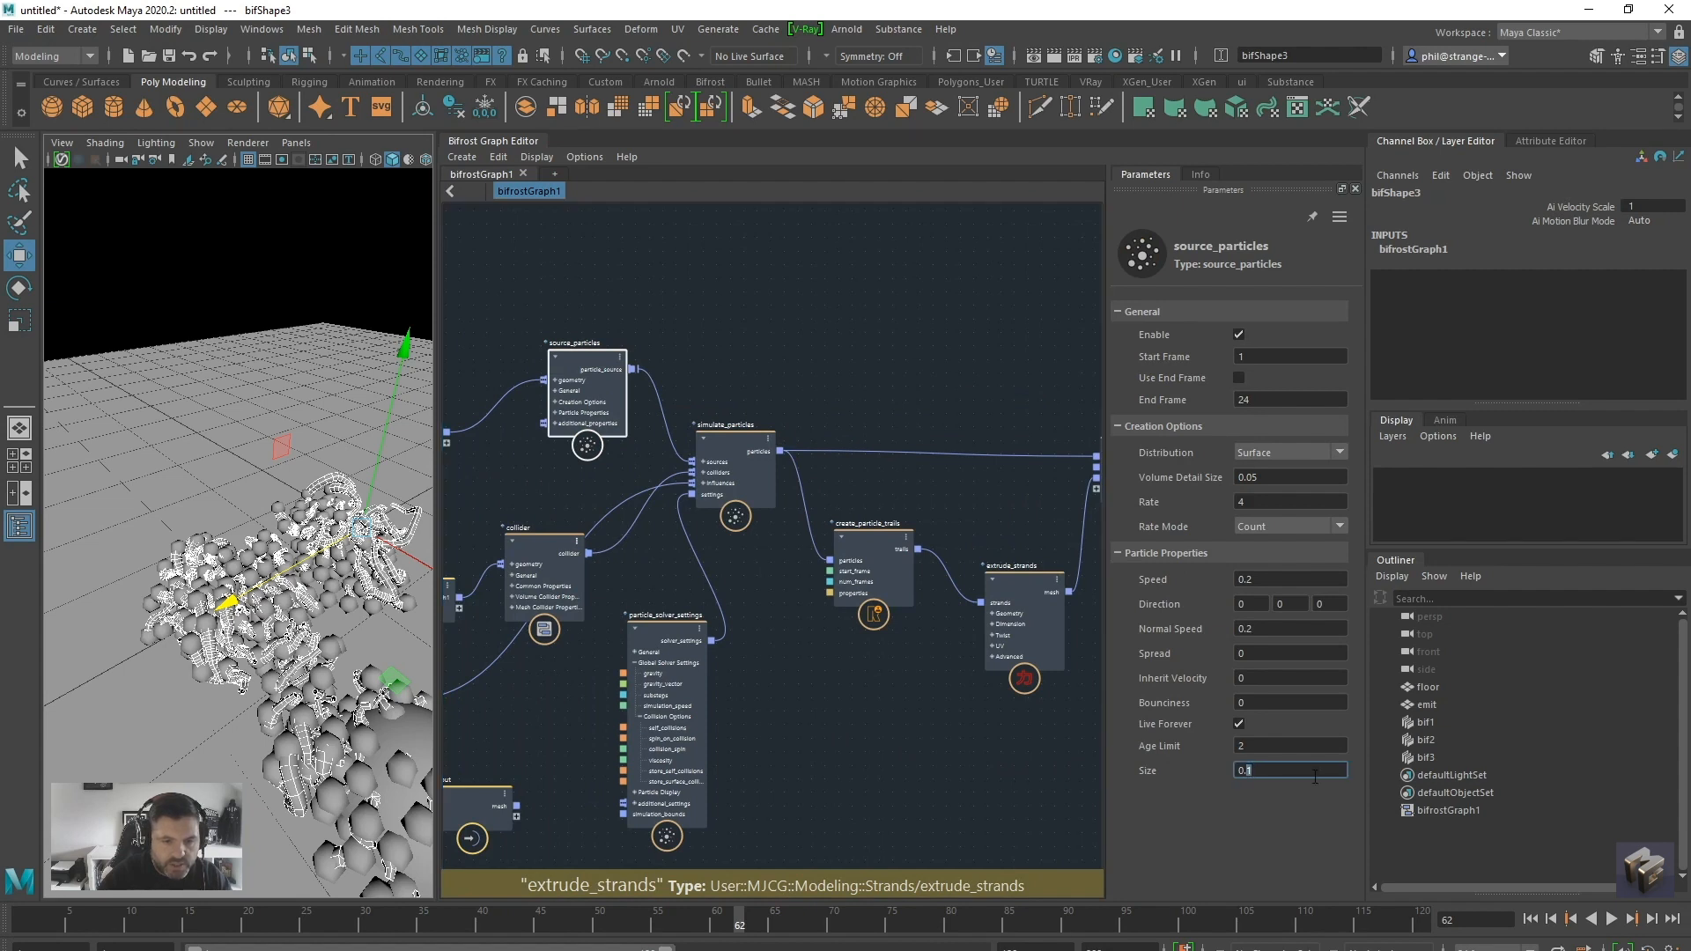
text(07)
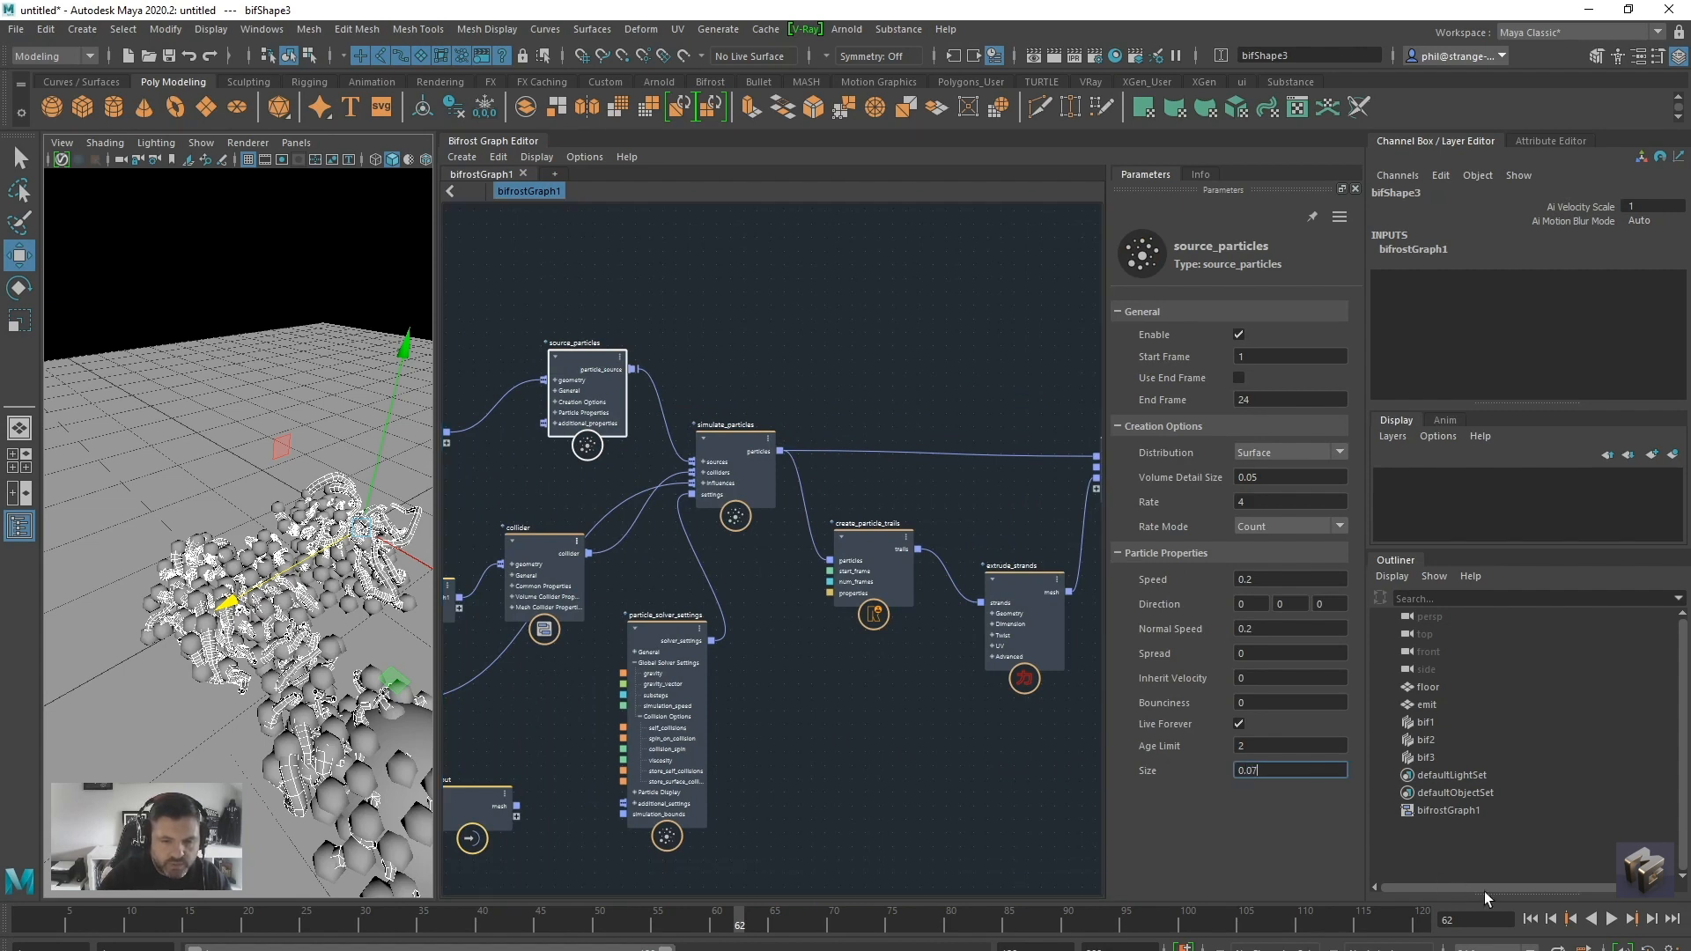
Replay the simulation from the start to frame 100 and inspect the strands with the smaller particles
click(1530, 919)
click(1611, 919)
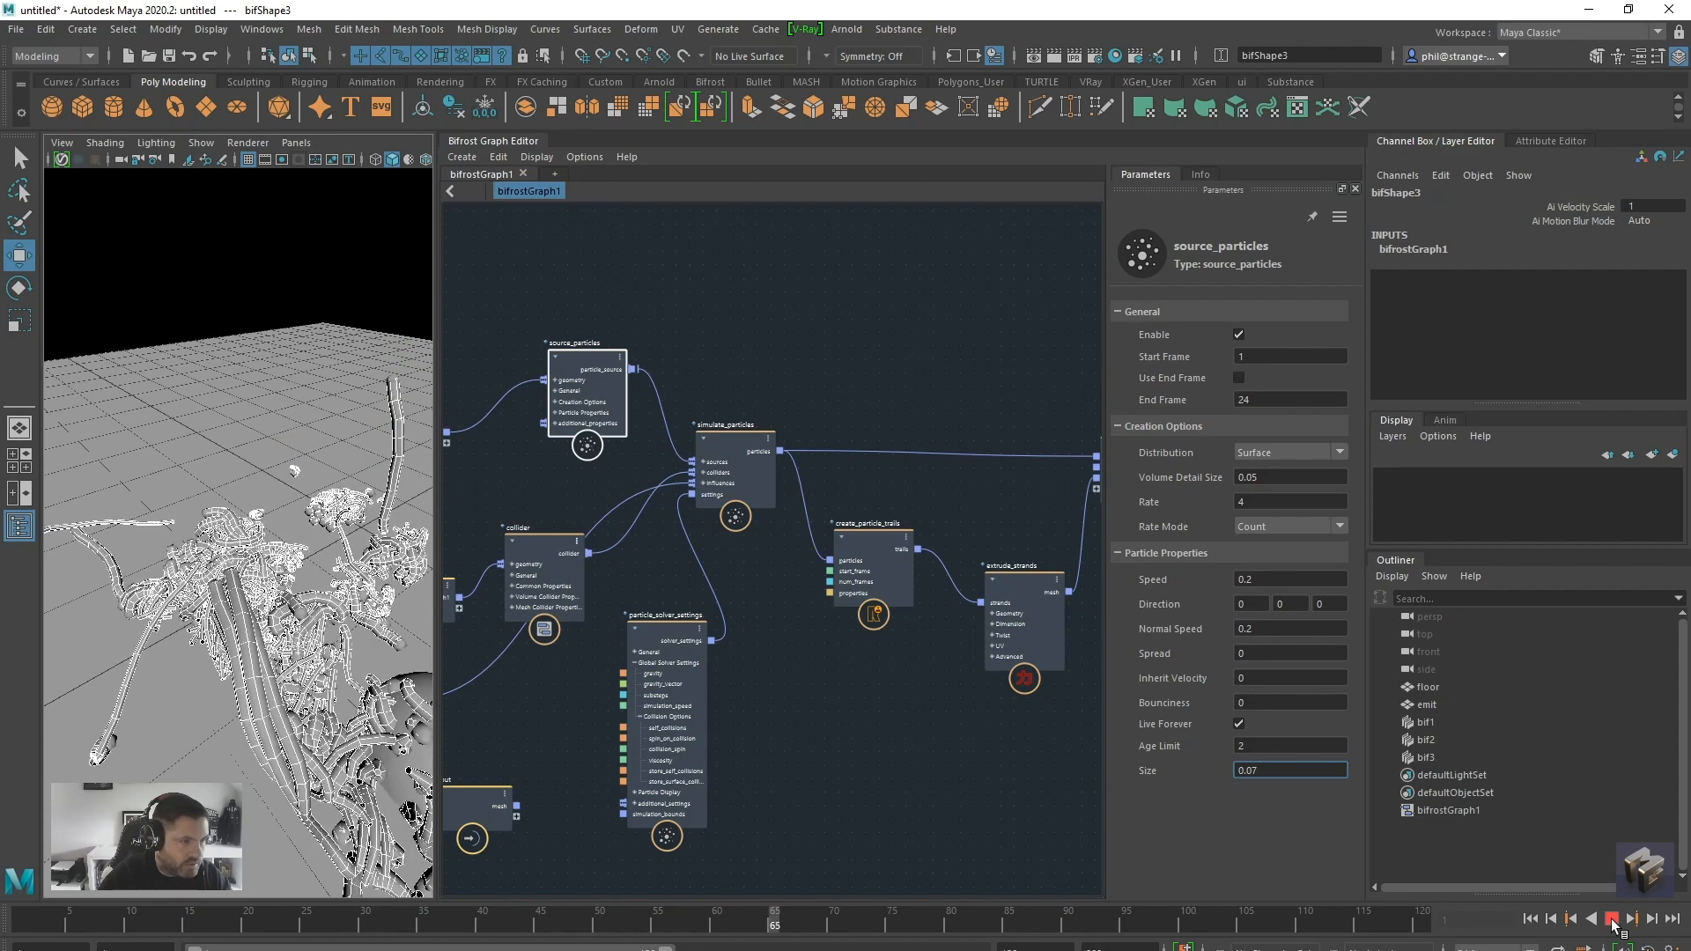
click(1611, 919)
alt+drag(392, 661, 280, 593)
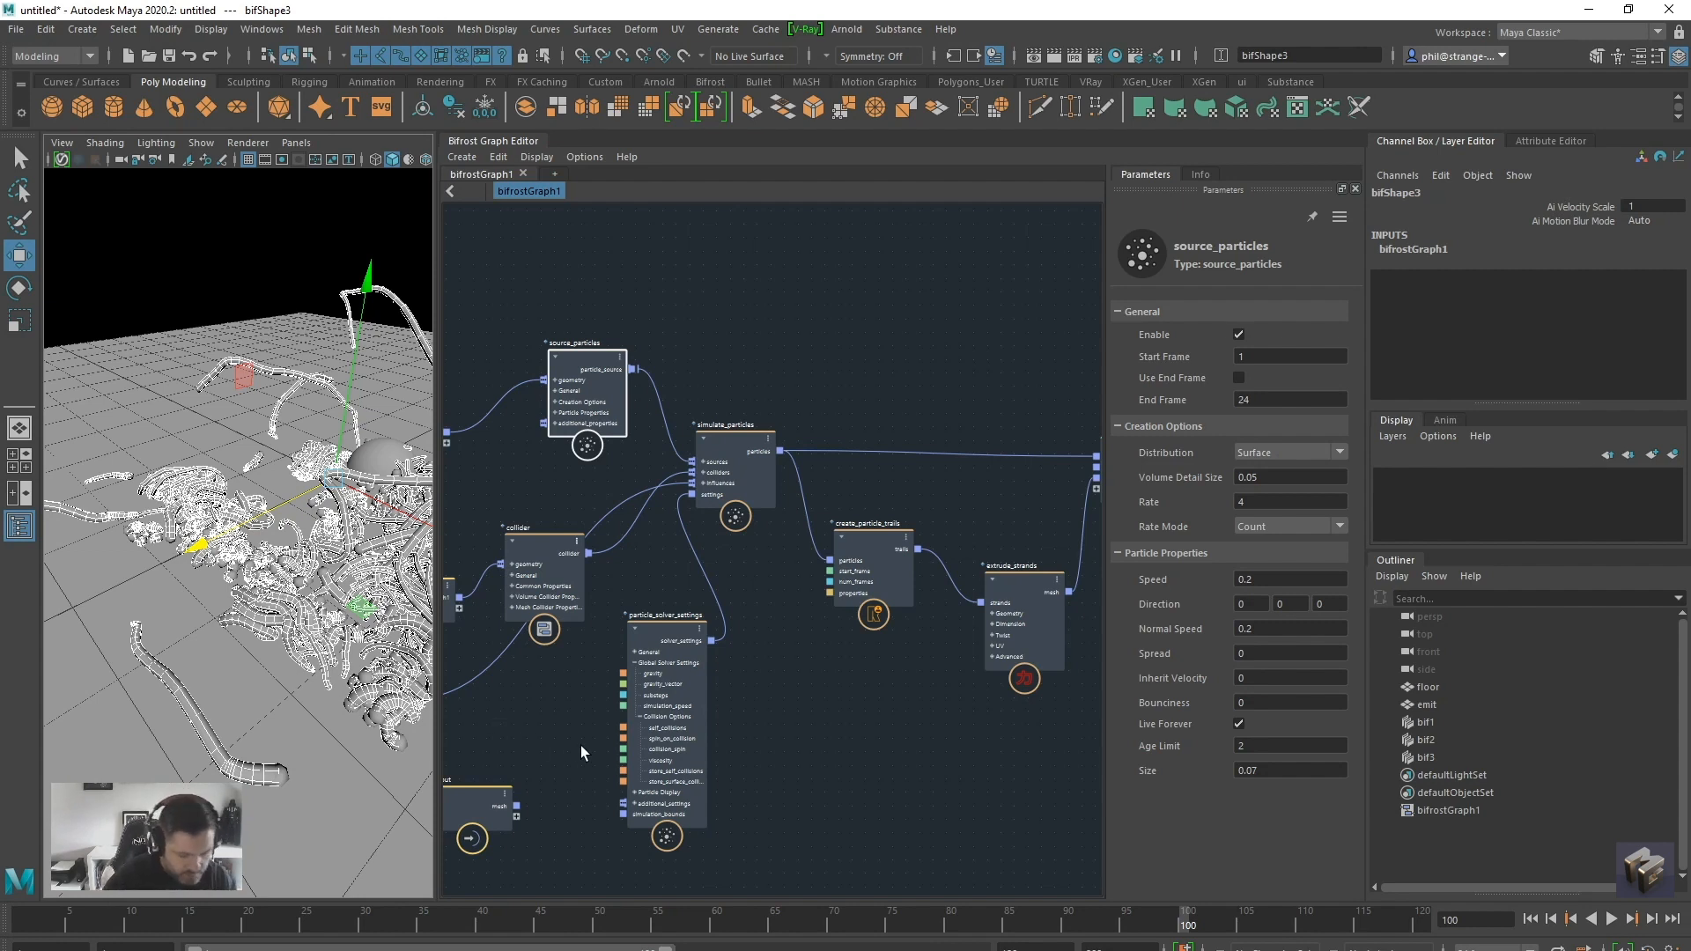
Set Turbulence to 20 on the turbulence_influence node
middle_drag(550, 715, 734, 735)
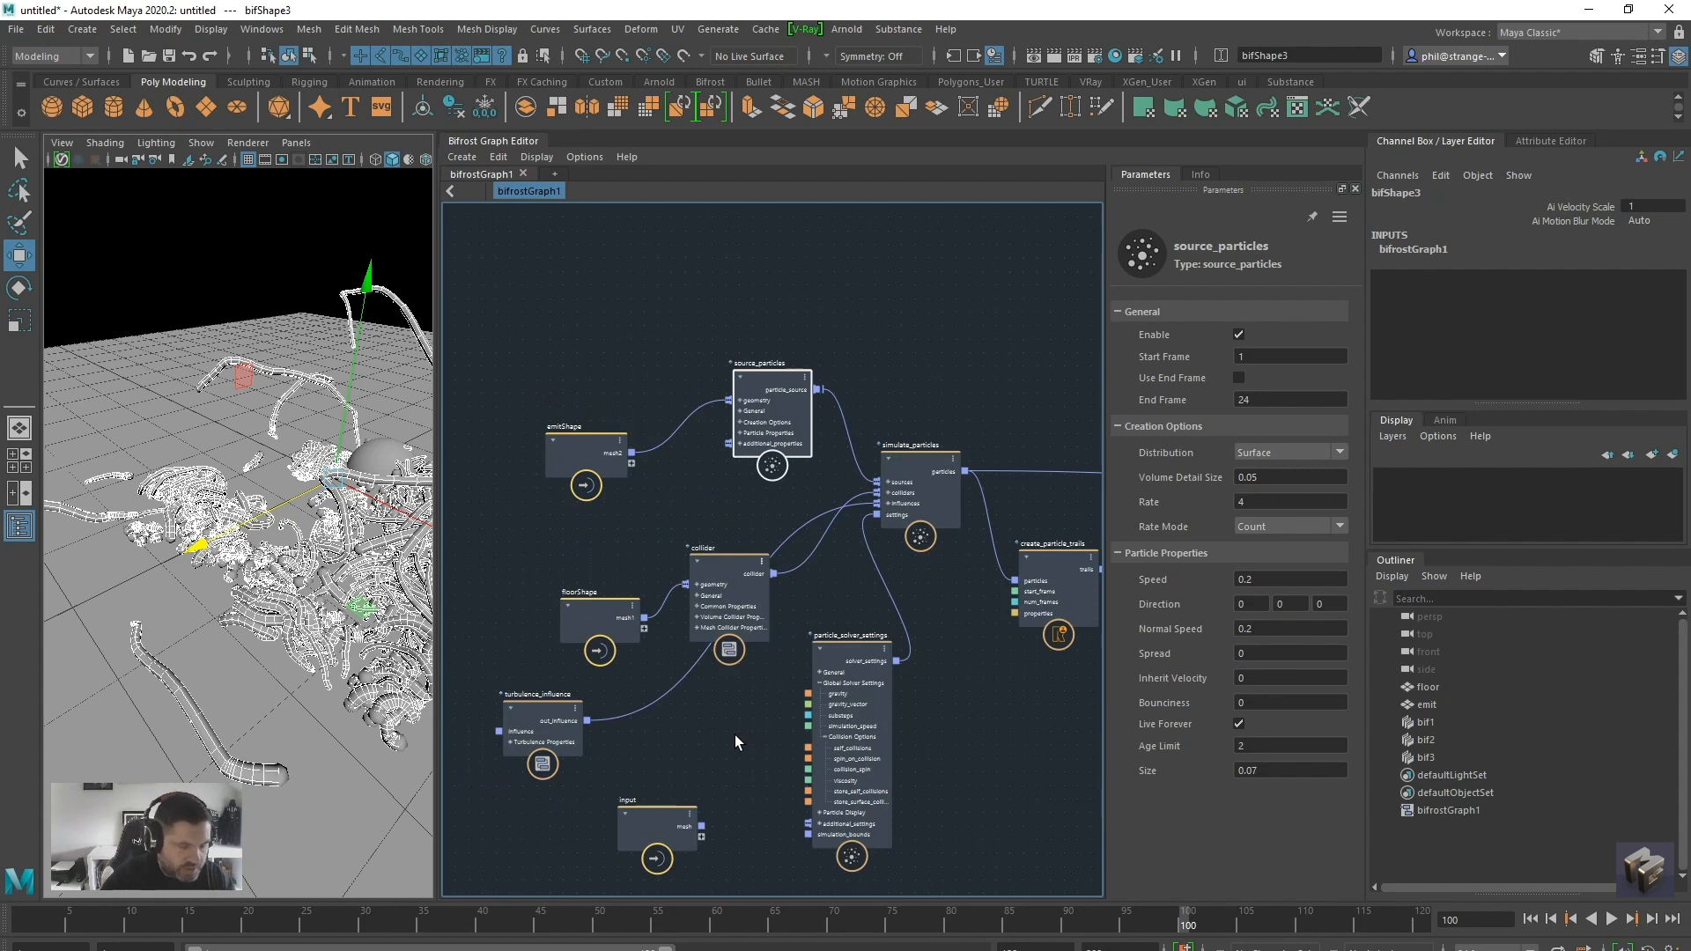
scroll(647, 711, down, 2)
click(560, 632)
click(1269, 380)
text(20)
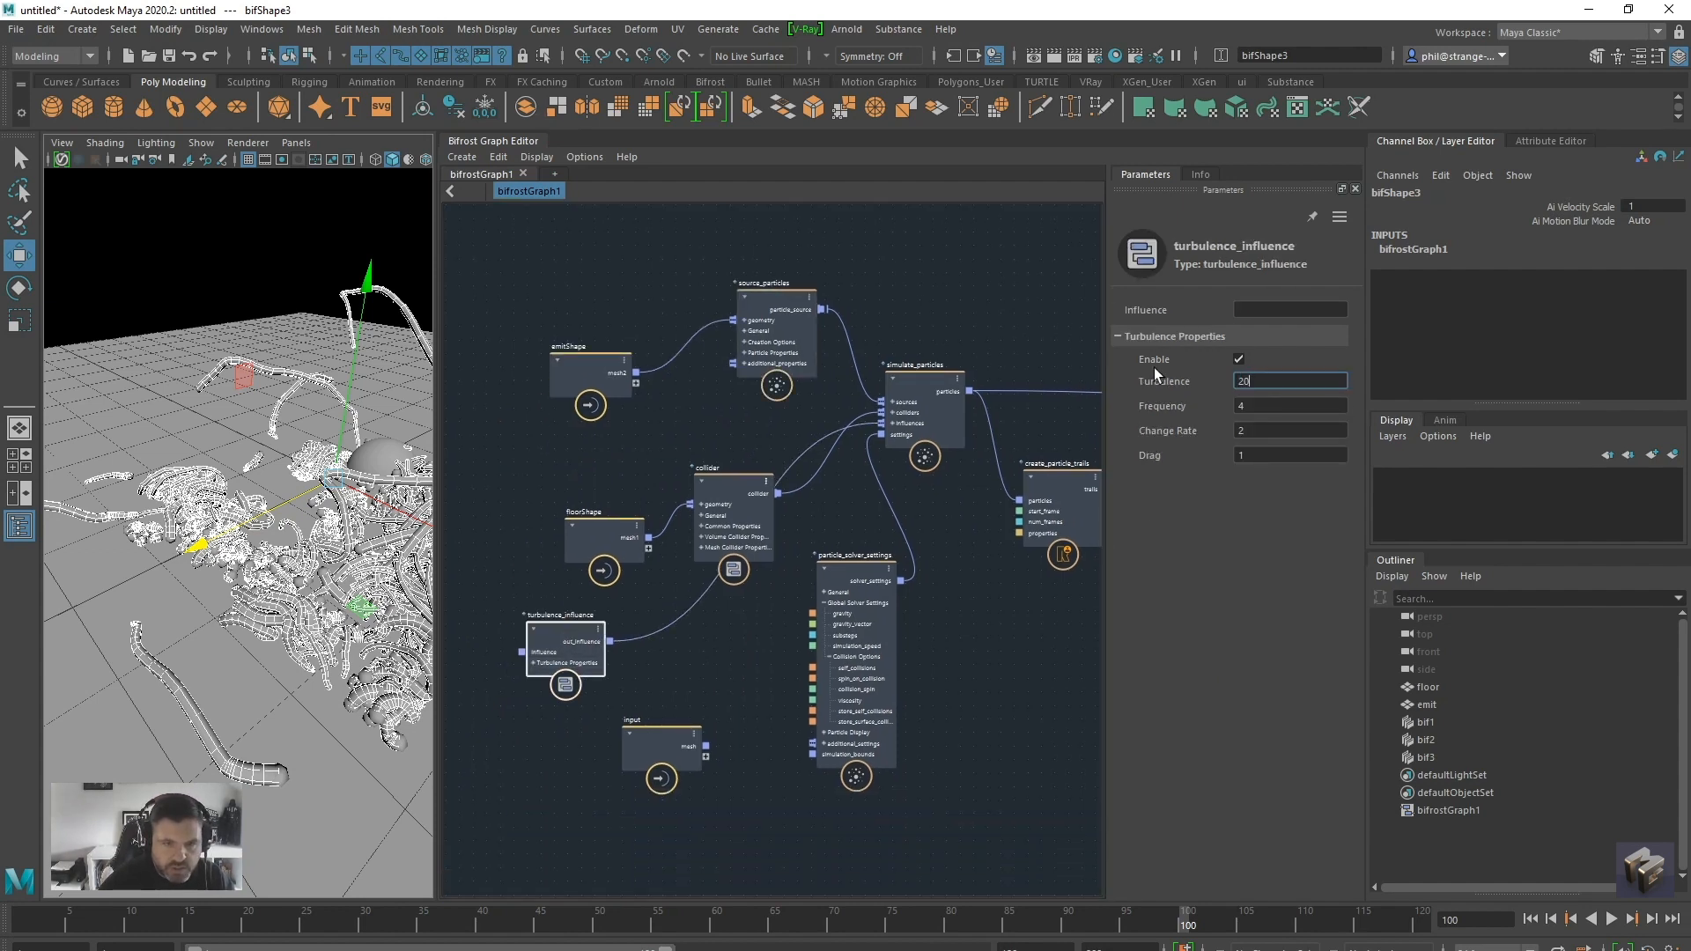
key(Return)
Replay the simulation to frame 83 and examine how the new turbulence shapes the strands
click(1530, 919)
click(1611, 919)
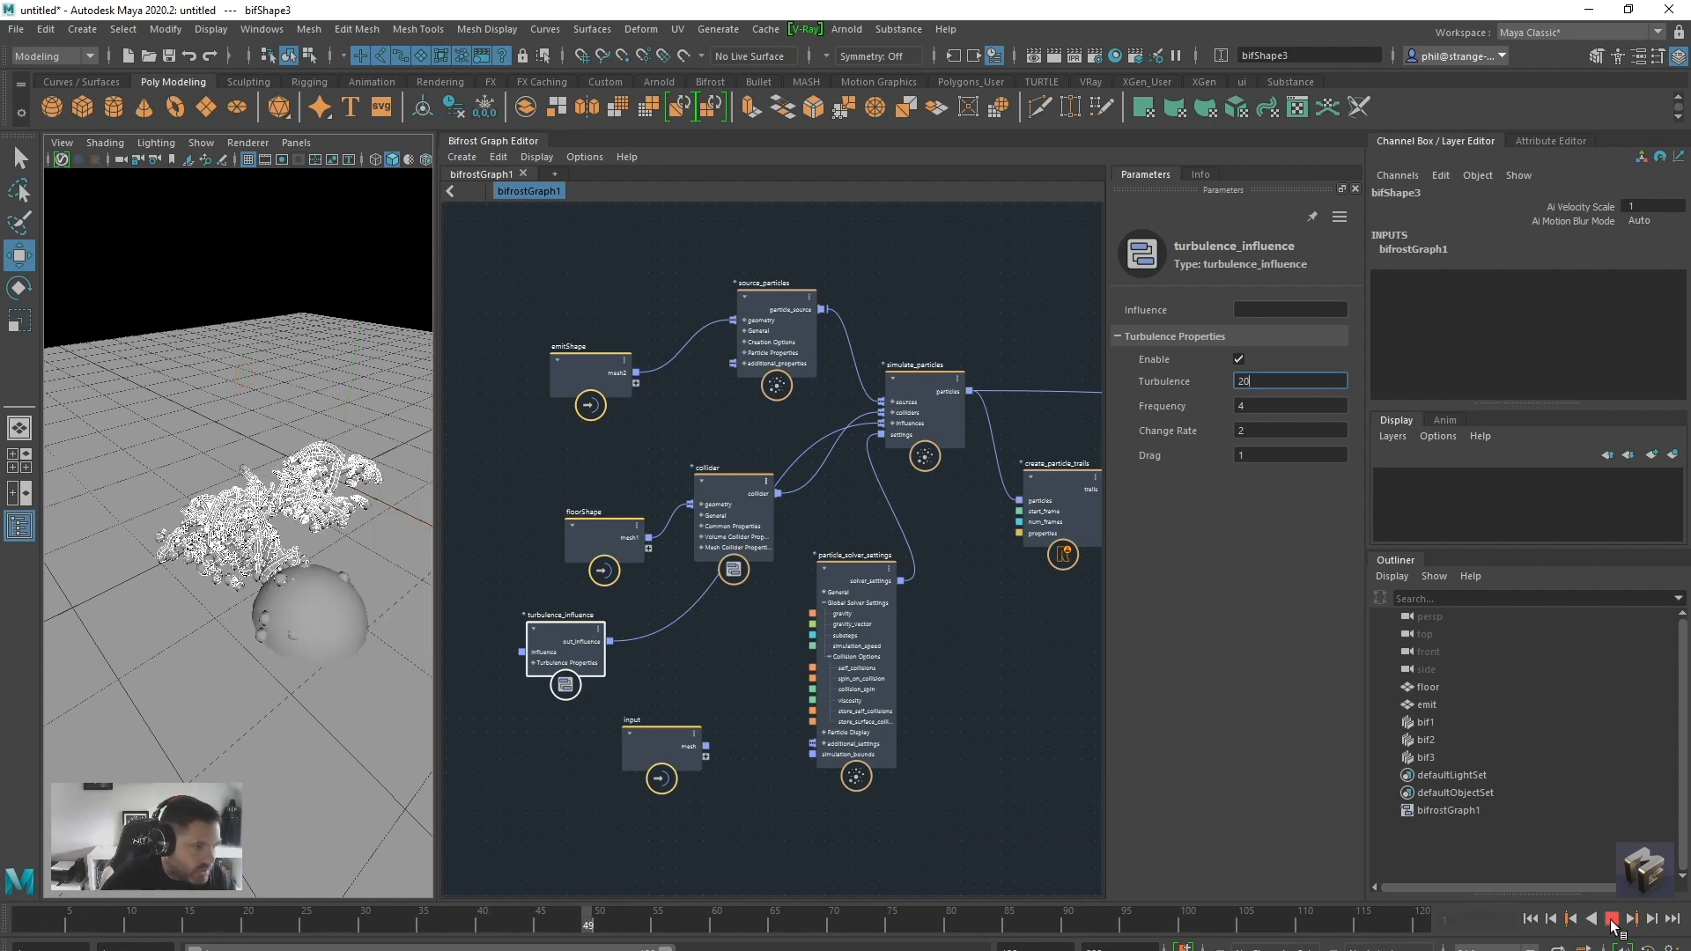
click(1612, 919)
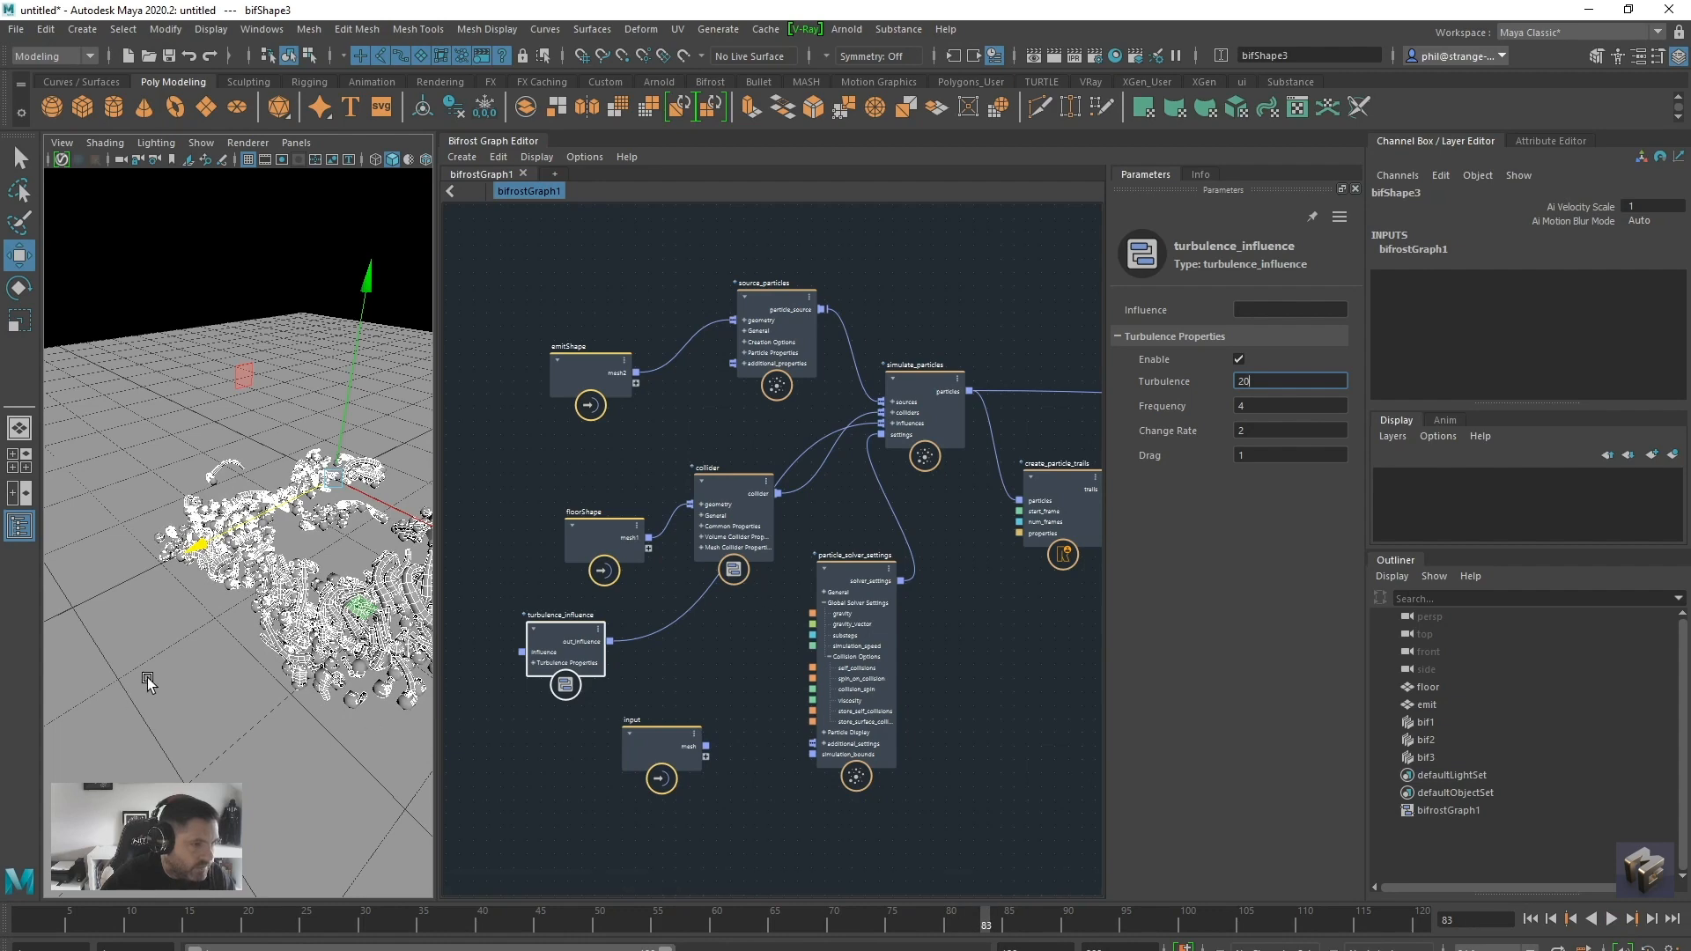
alt+drag(333, 694, 225, 635)
Nudge the particle_solver_settings and create_particle_trails nodes, and set Tube Sides to 8 on extrude_strands
drag(848, 542, 825, 549)
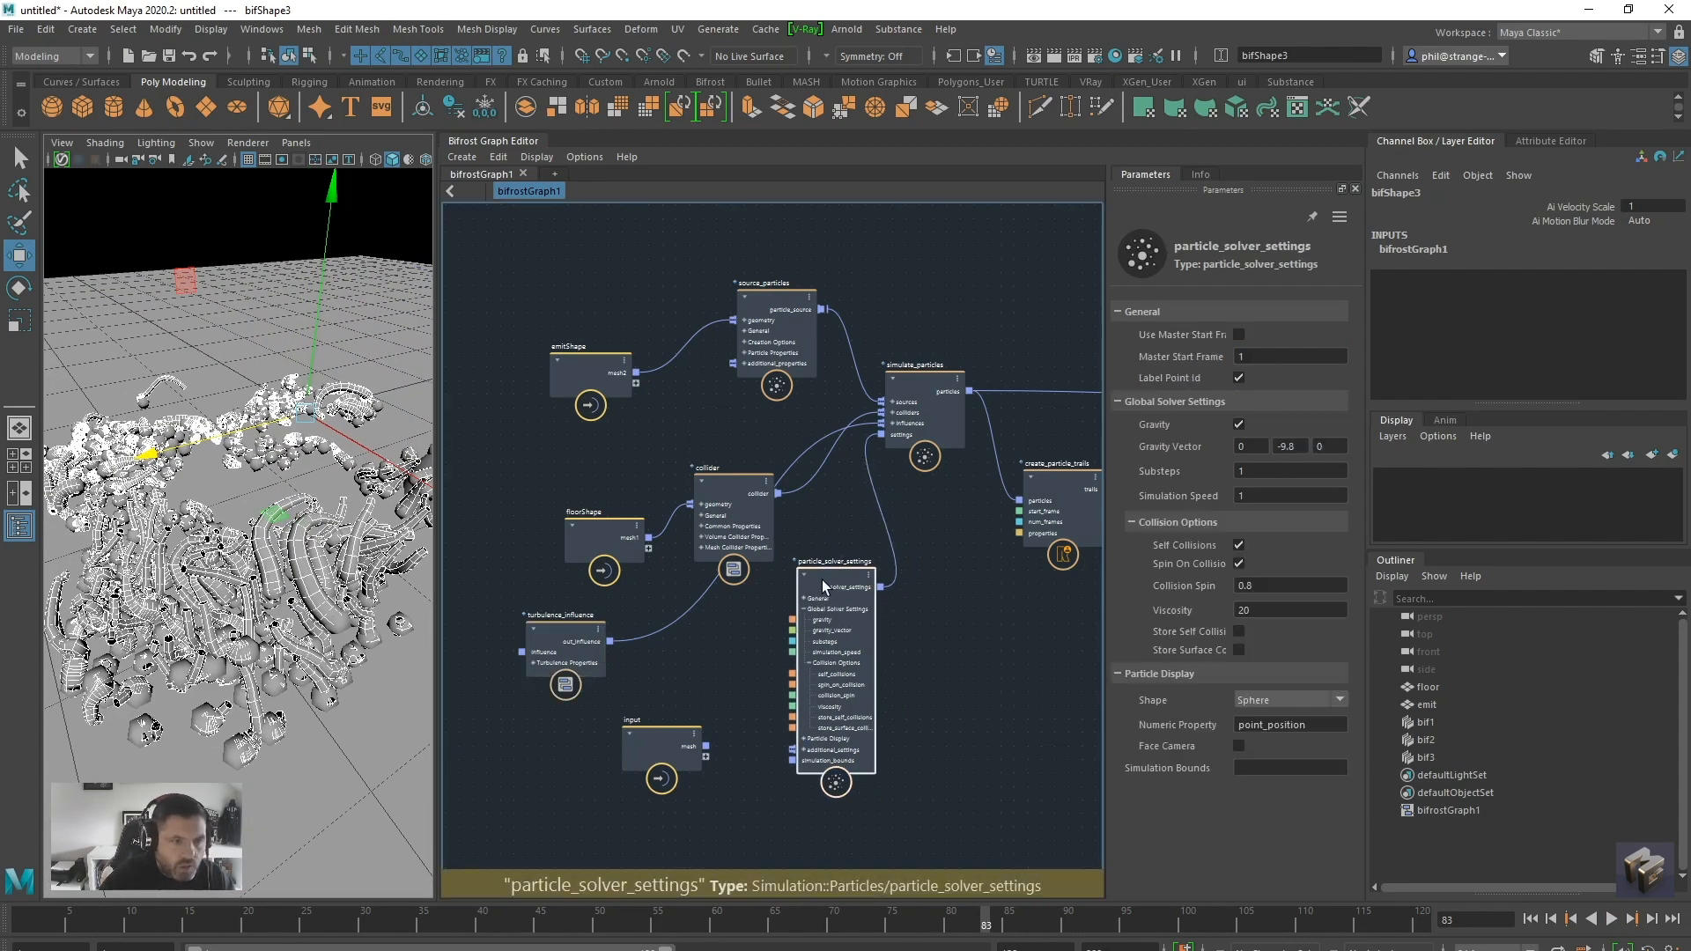
drag(1039, 482, 1008, 491)
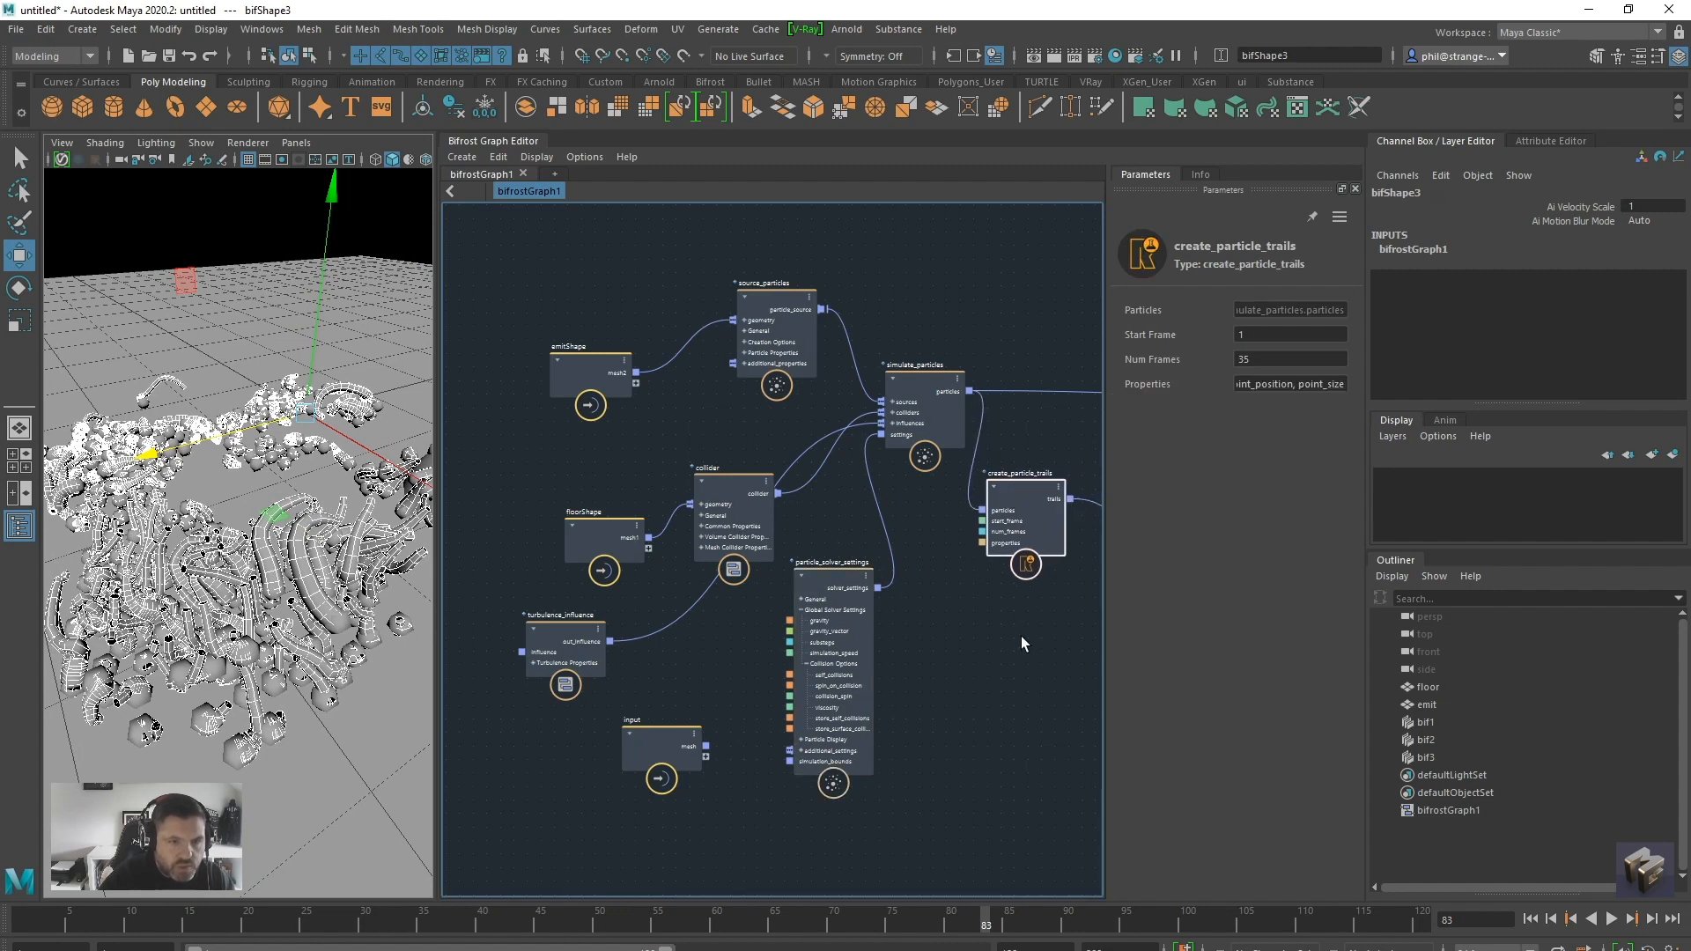
alt+middle_drag(1023, 636, 783, 622)
drag(982, 503, 955, 492)
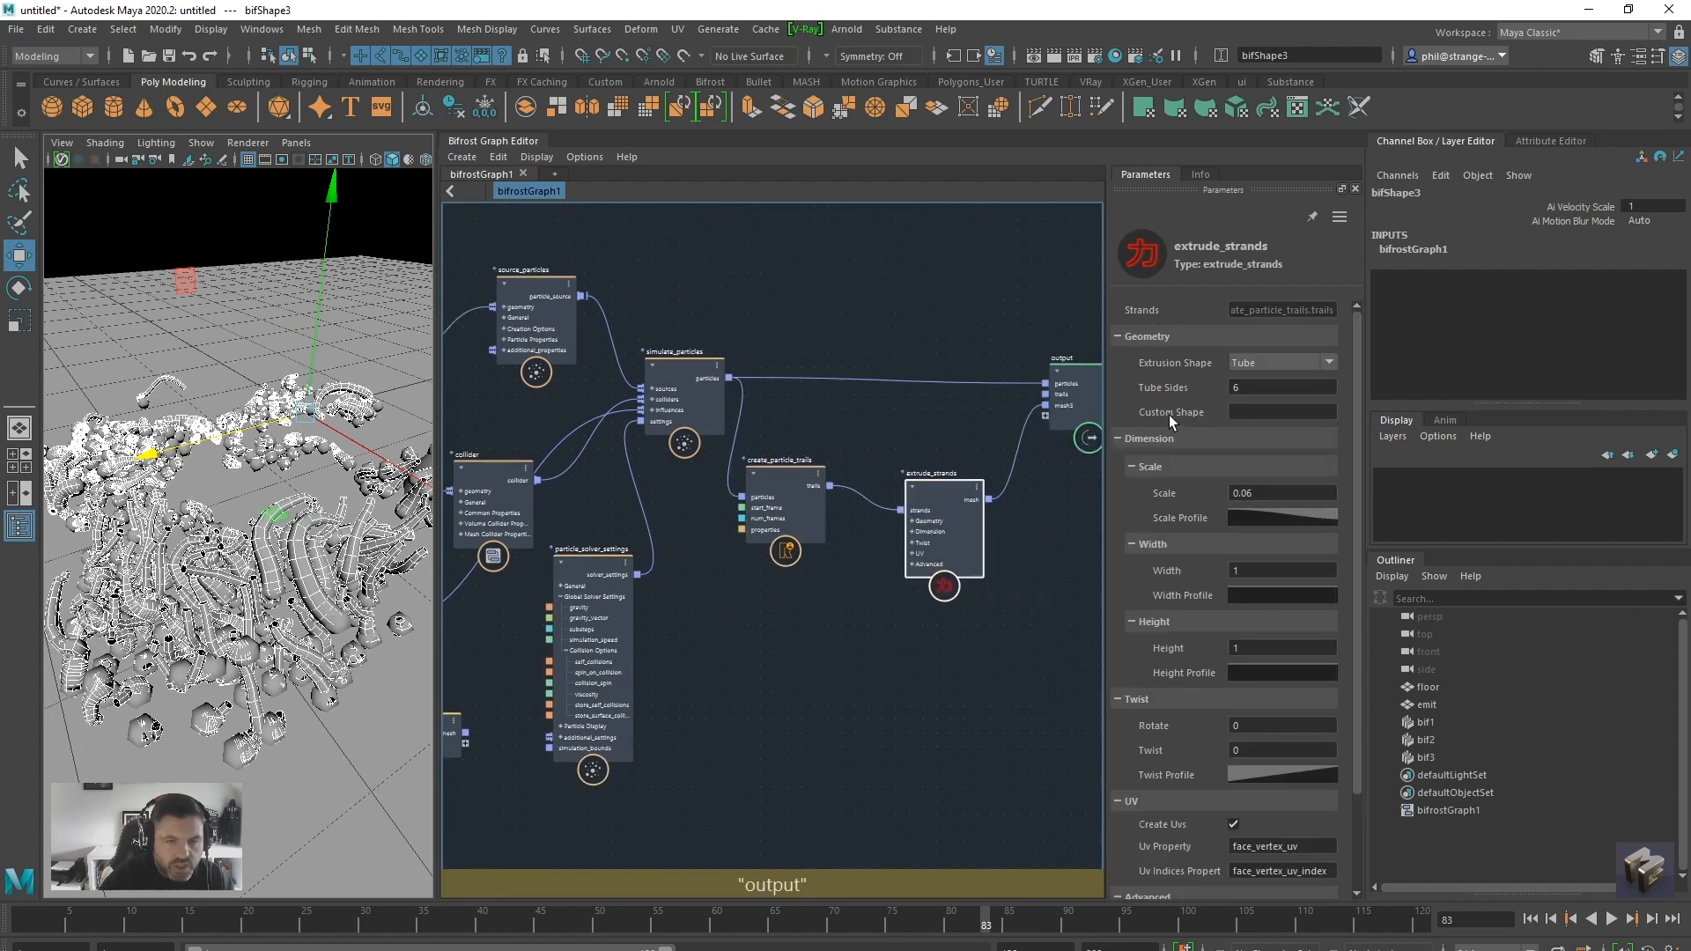
double_click(1233, 388)
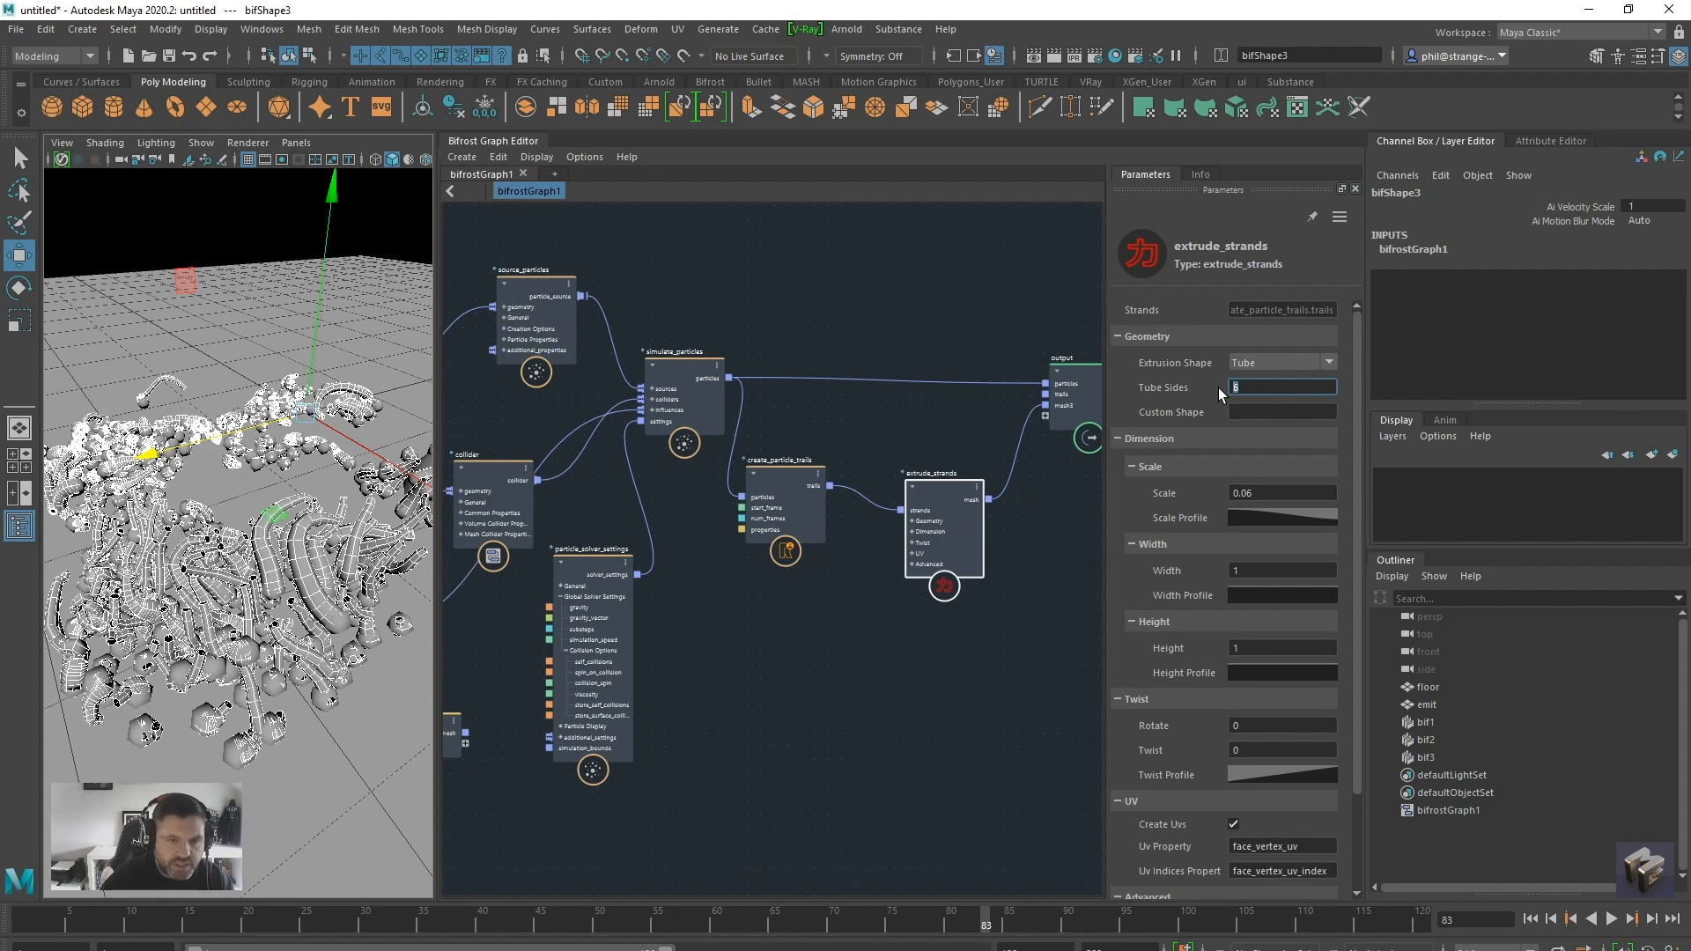
key(Return)
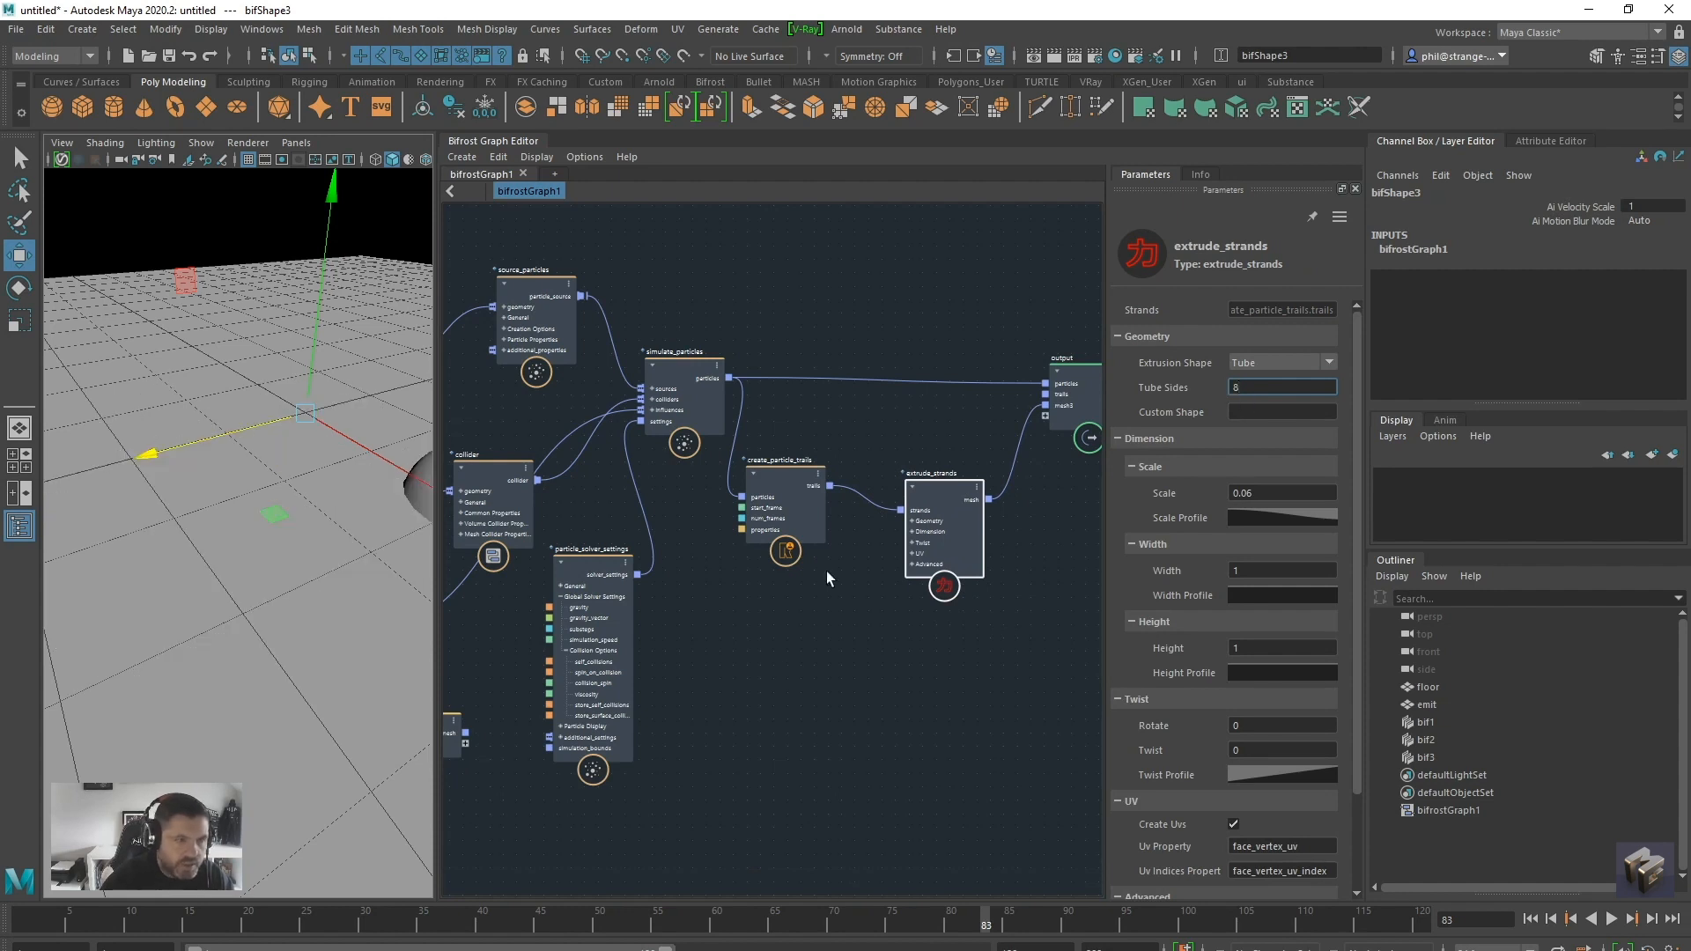
Replay the simulation from the start to frame 90 to check the eight-sided strands
click(1530, 919)
click(1612, 918)
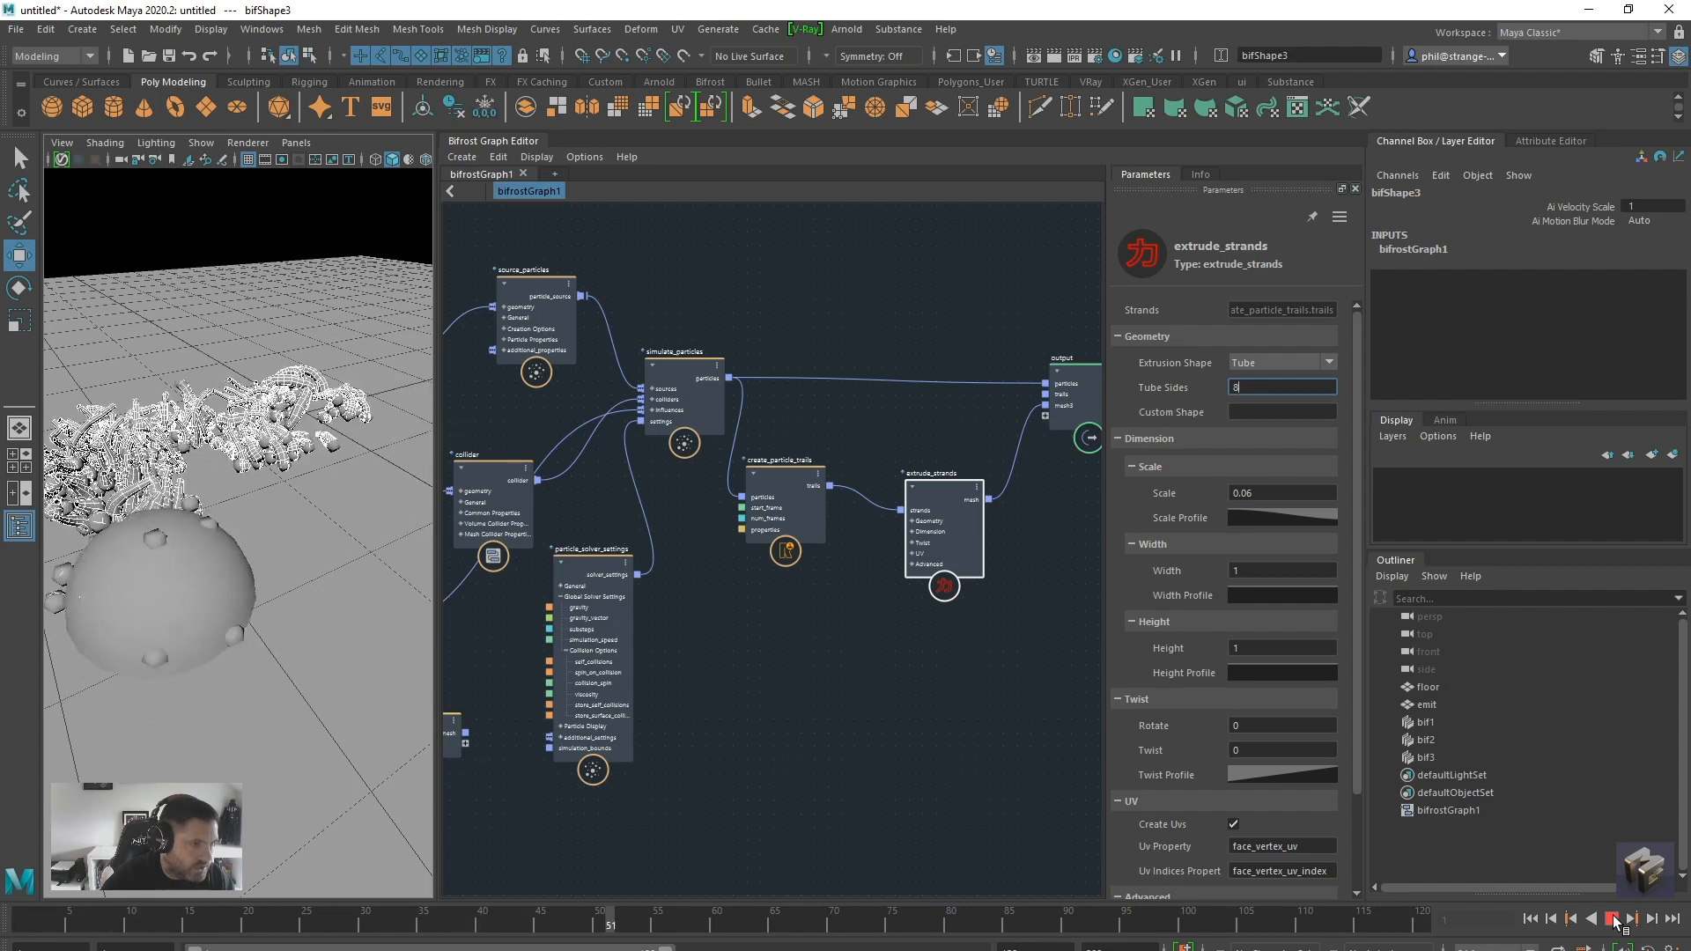
click(1614, 919)
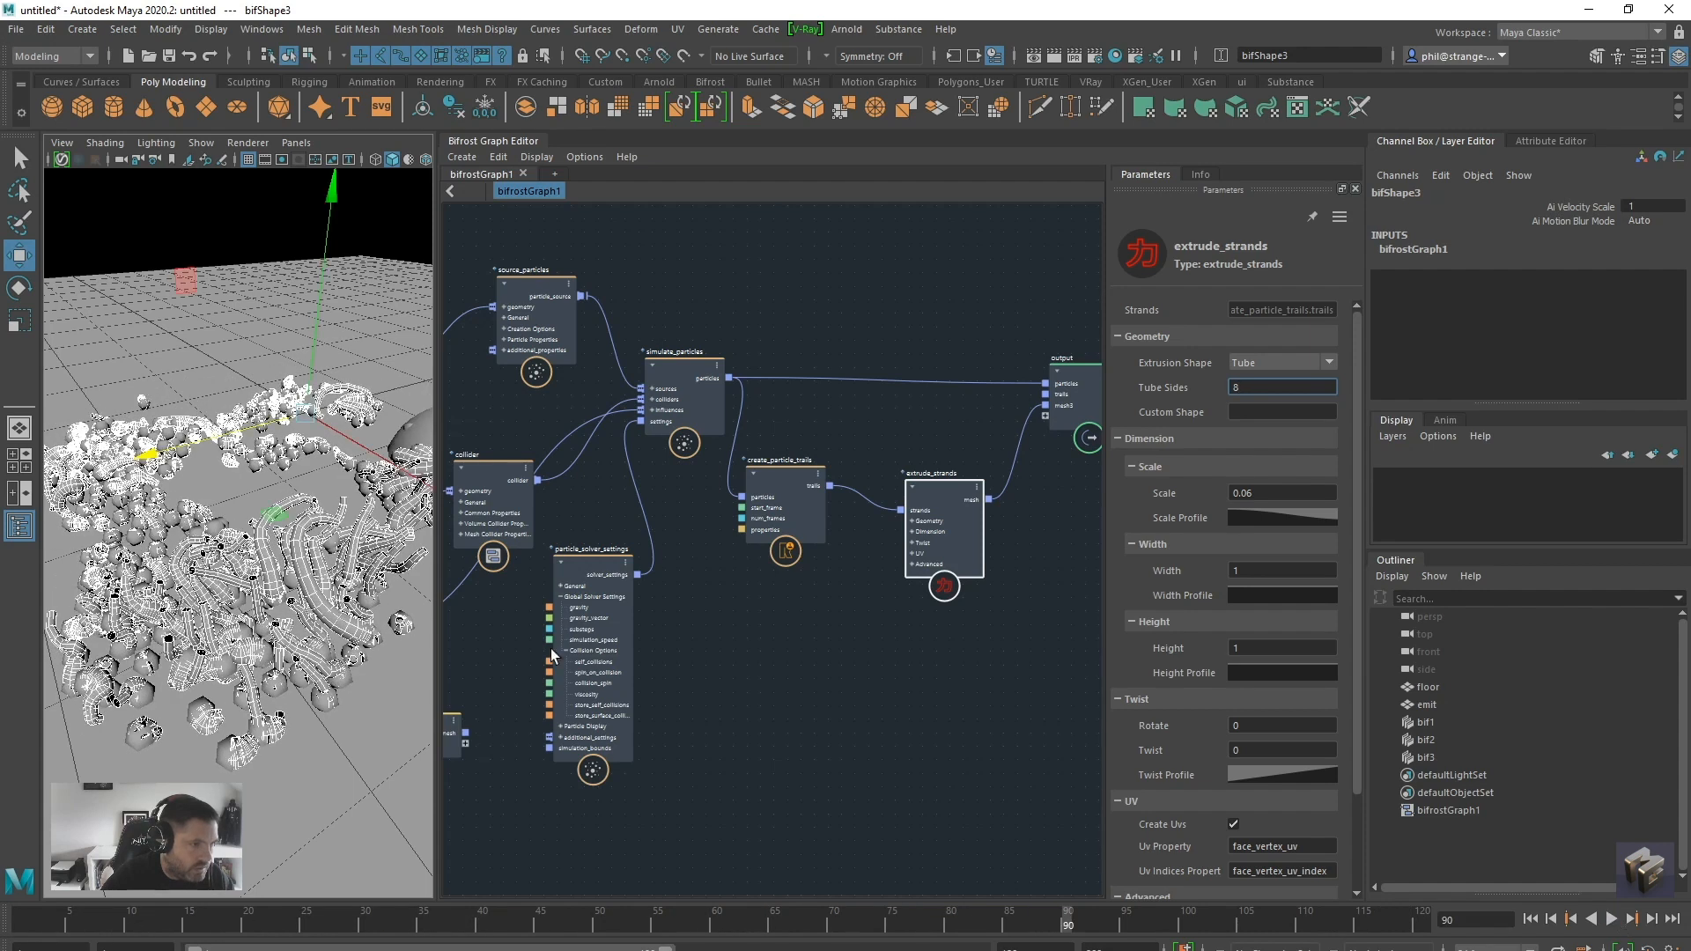
Deselect the Bifrost shape and replay the simulation to frame 84 to view the strands without the wireframe highlight
click(242, 233)
alt+drag(254, 573, 266, 610)
alt+right_drag(266, 609, 202, 599)
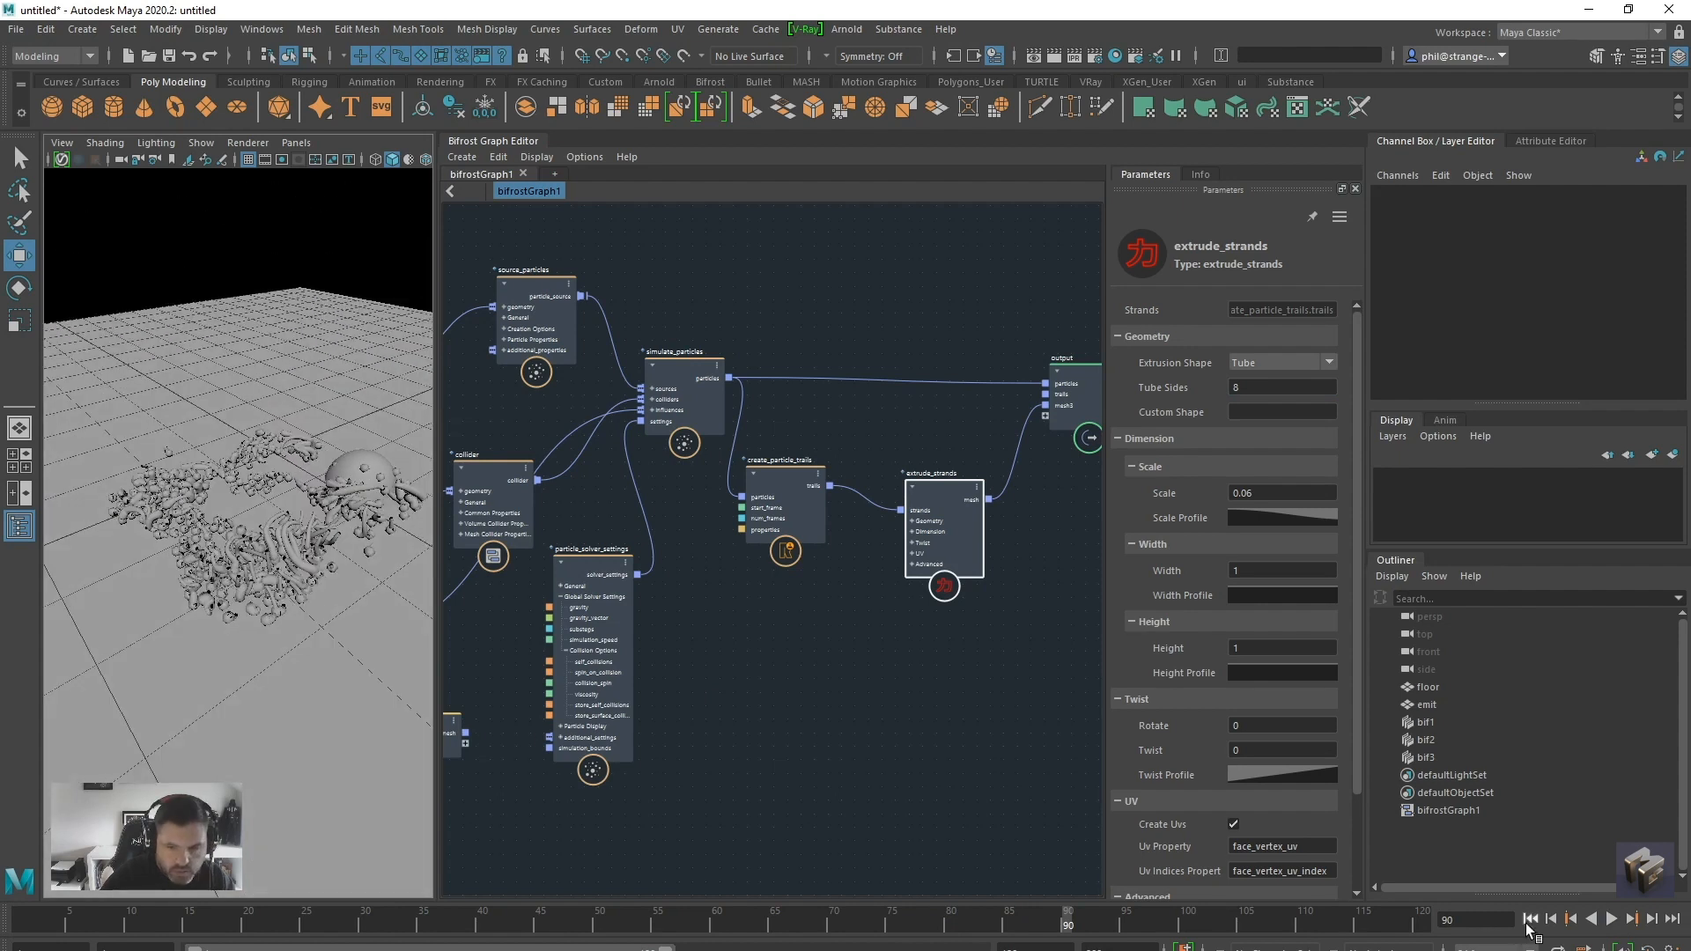
click(1530, 921)
click(1610, 919)
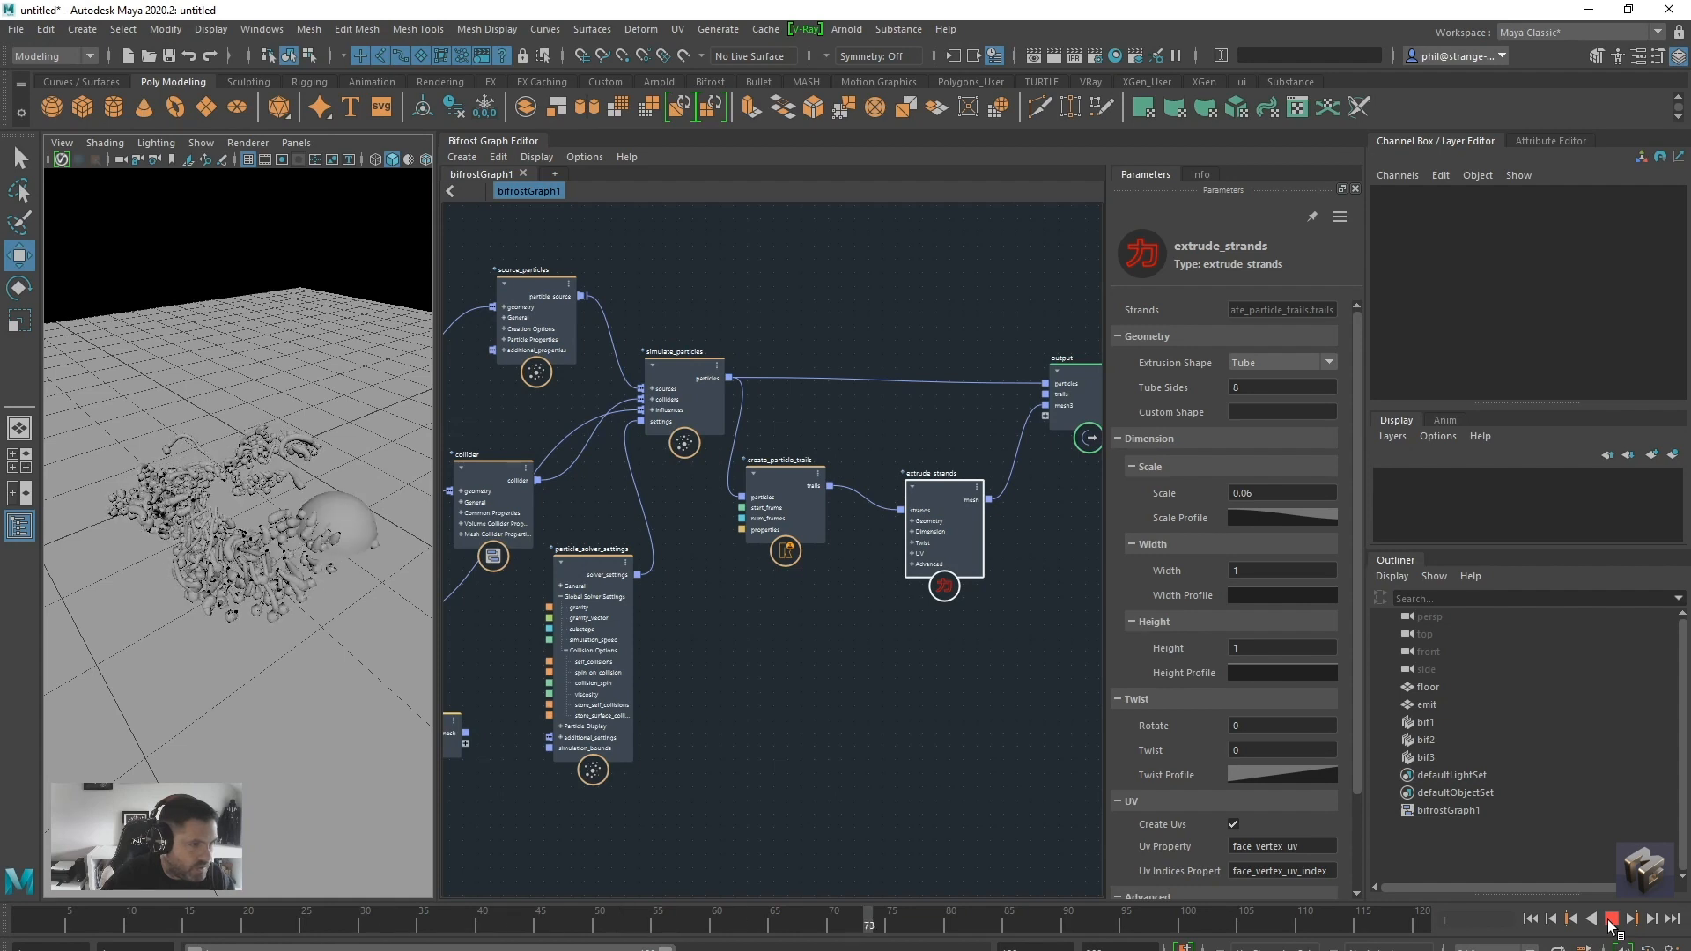
key(Escape)
Set Viscosity to 30 in the Collision Options of the particle_solver_settings node
drag(582, 581, 604, 578)
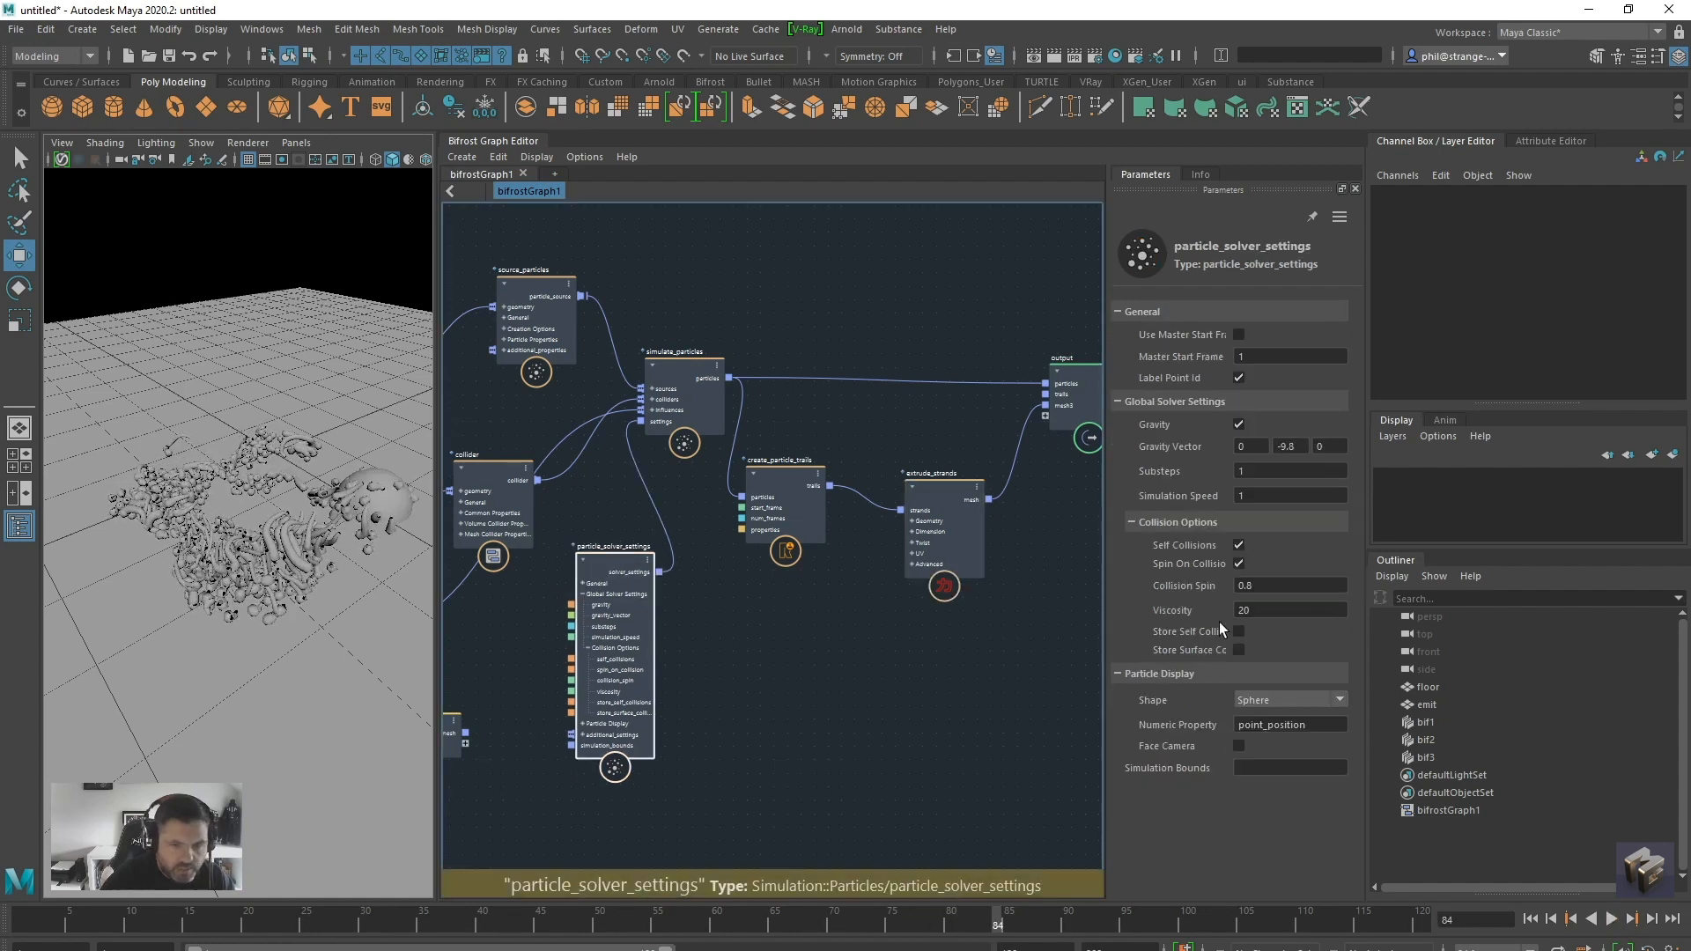
double_click(1279, 609)
text(30)
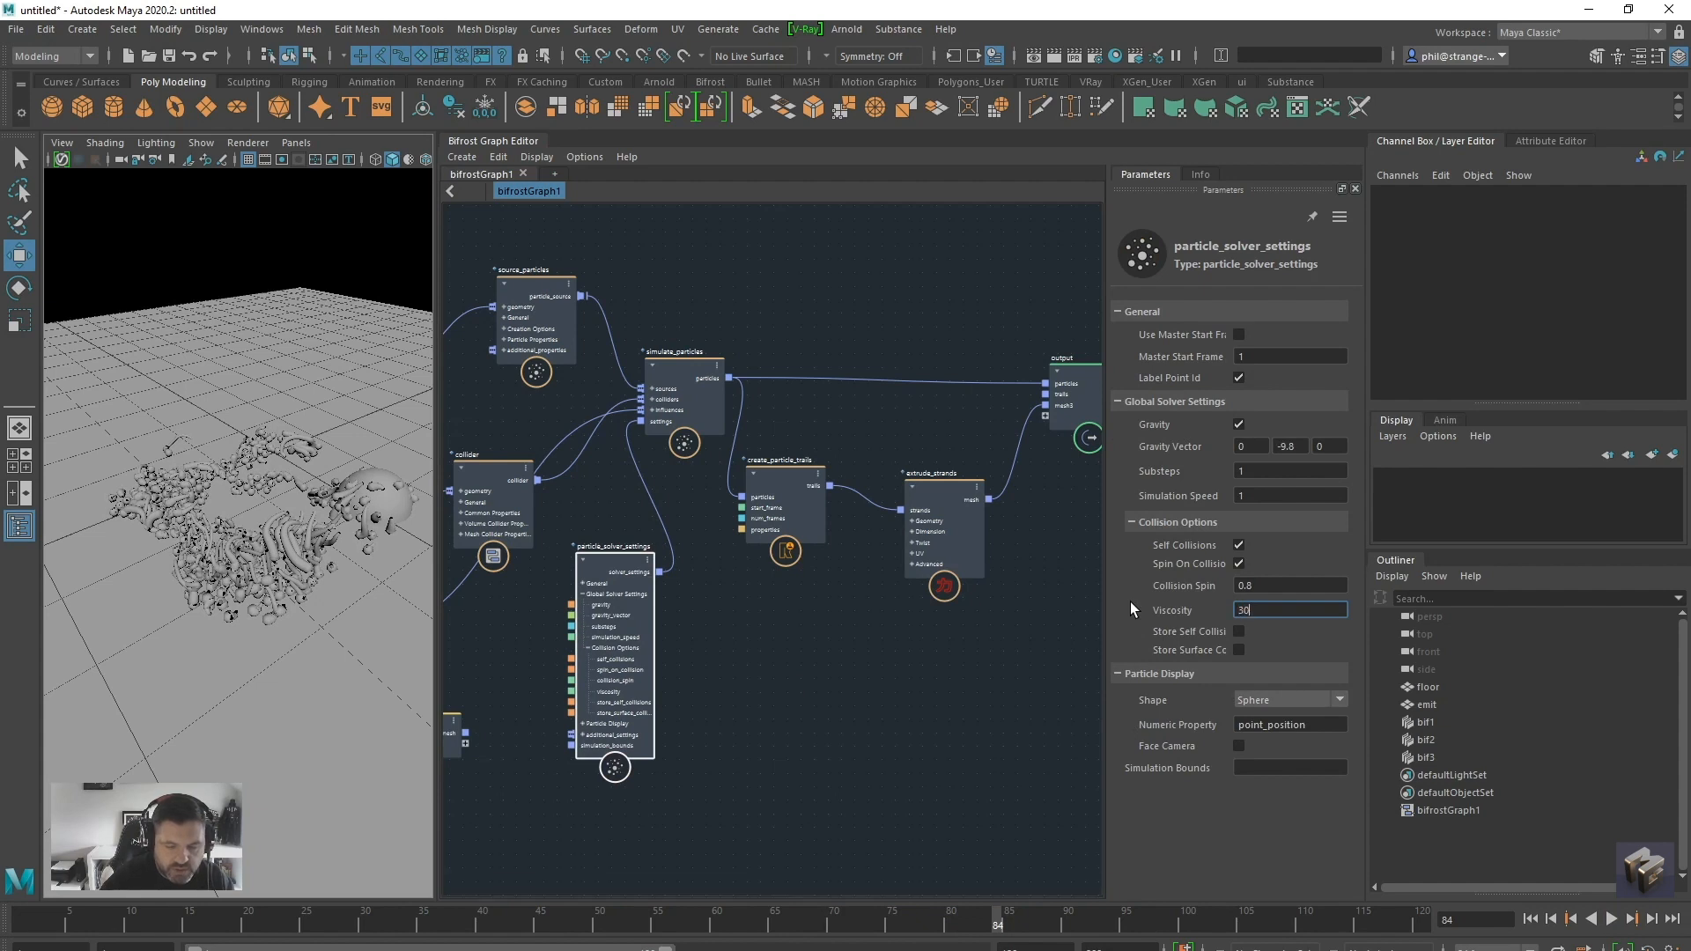
key(Return)
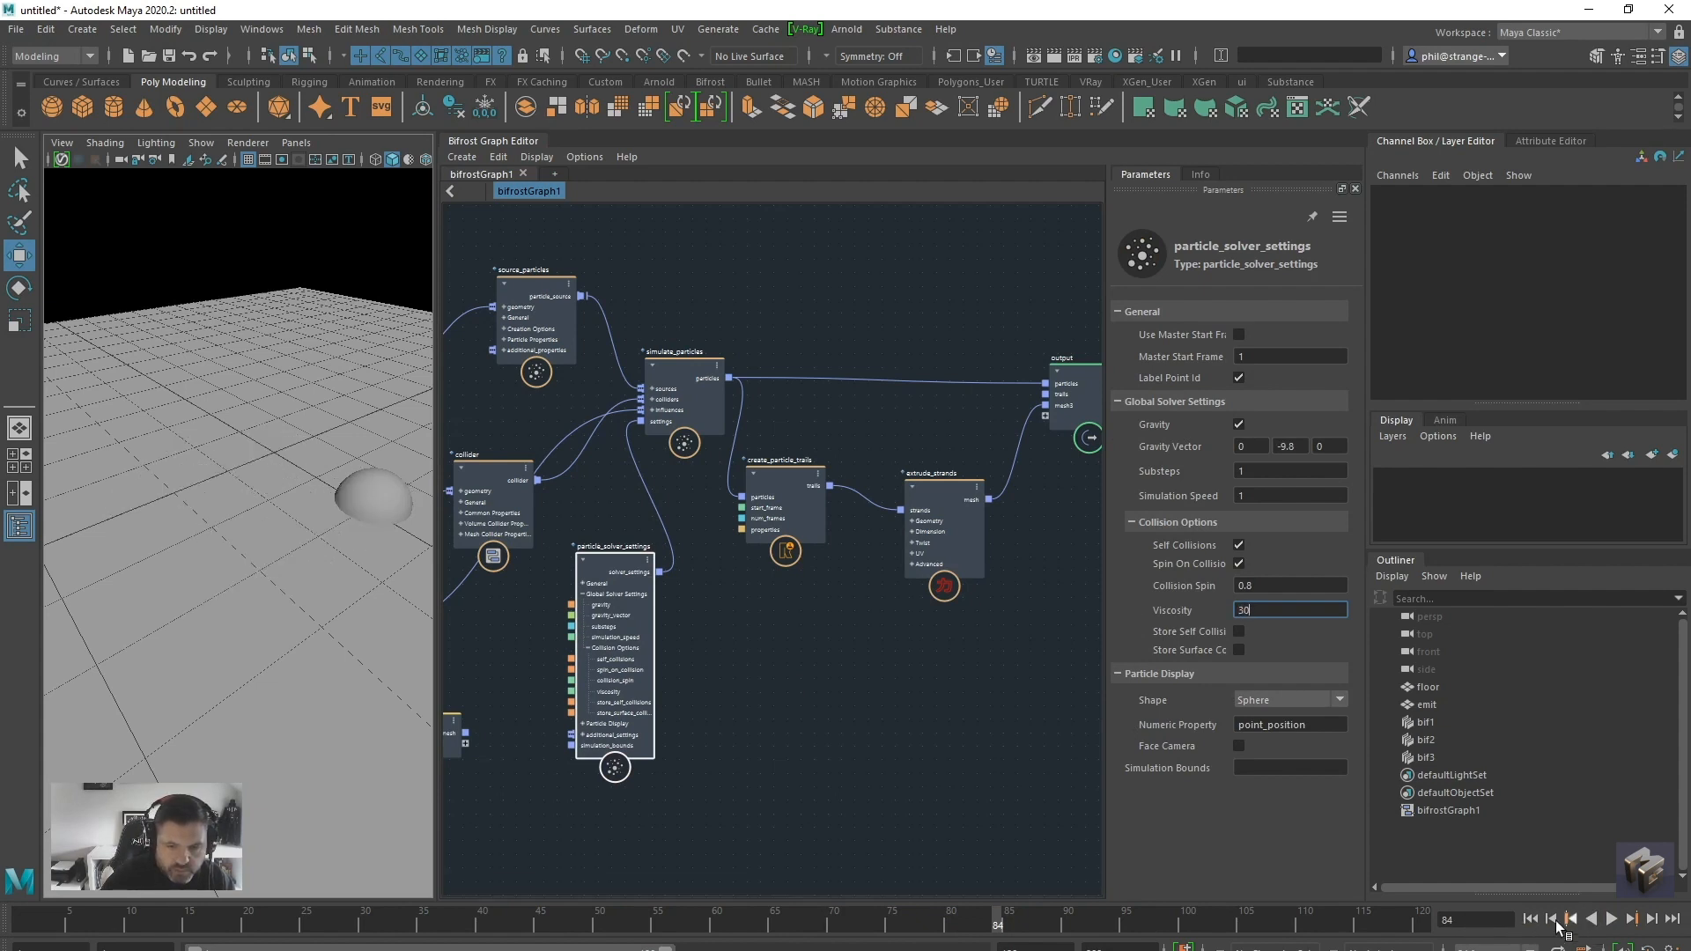
Replay the simulation to frame 82 and inspect the strand ends up close with the higher viscosity
click(1531, 918)
click(1611, 919)
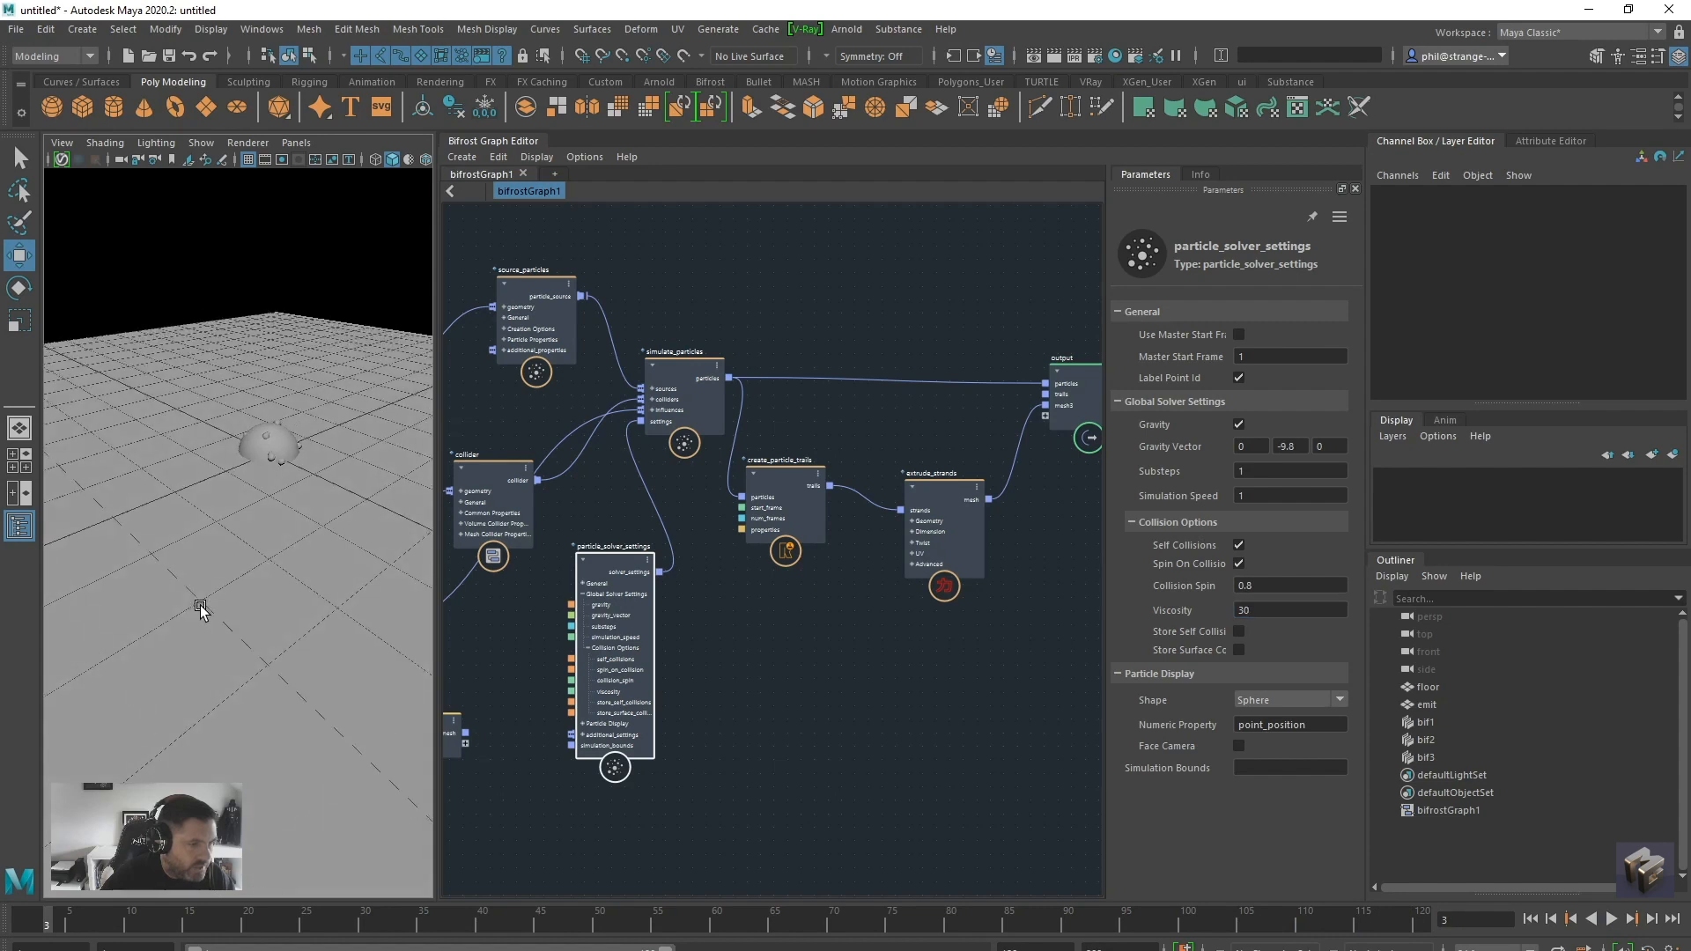
alt+drag(244, 627, 252, 657)
click(1612, 919)
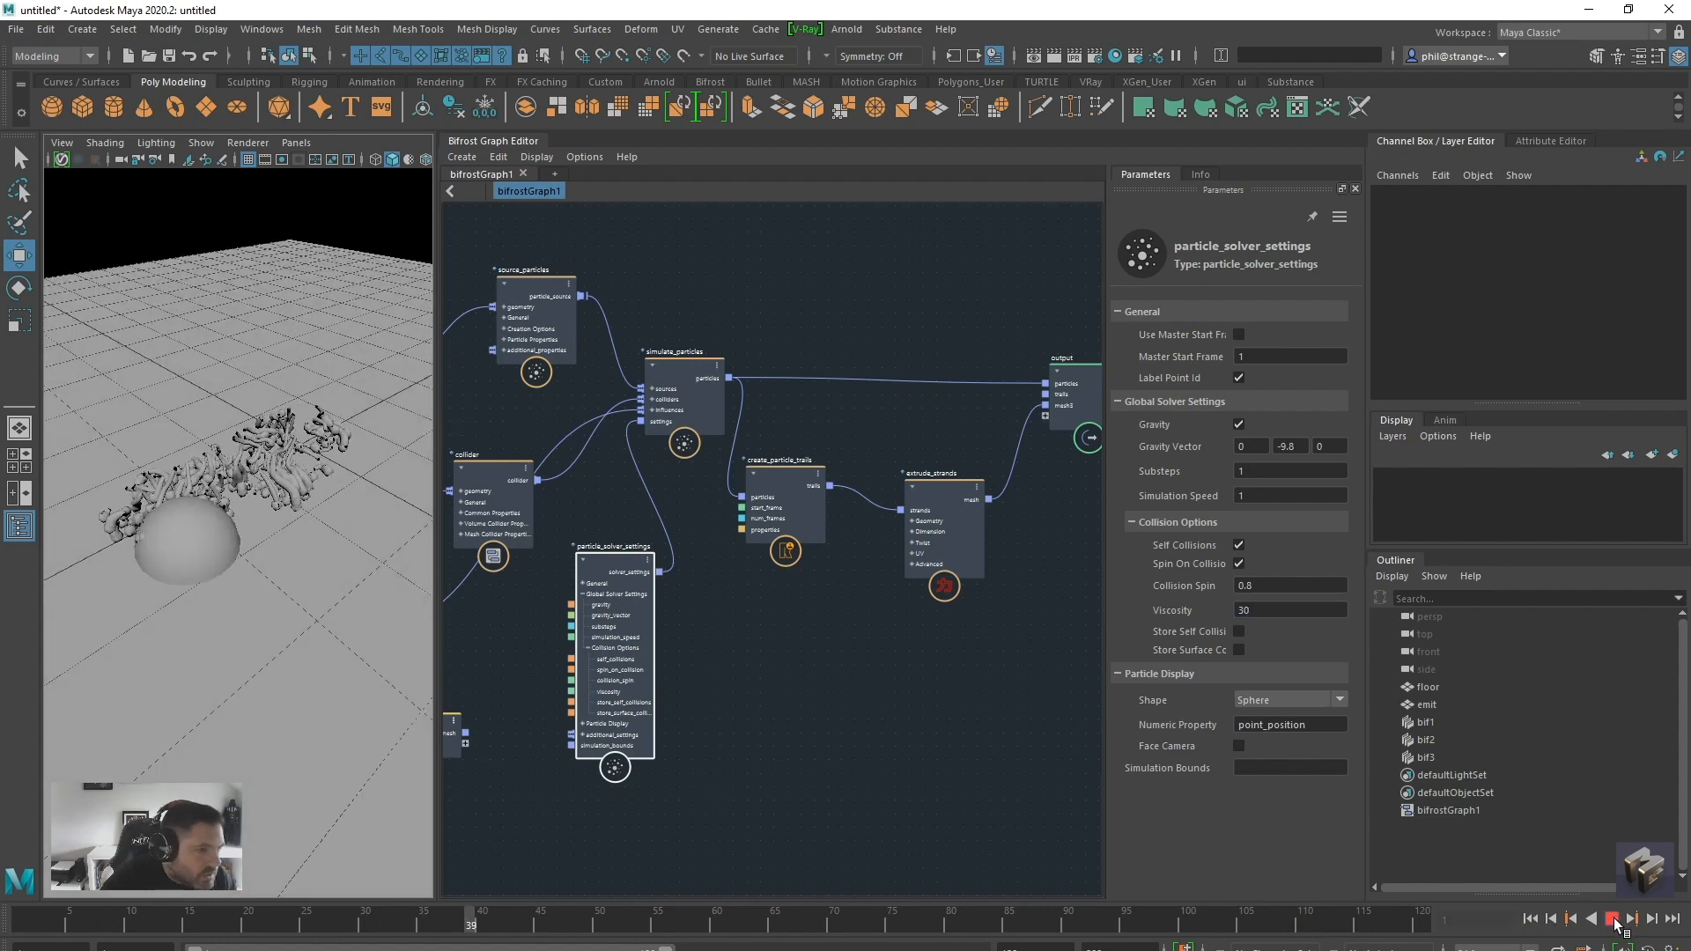
click(1613, 920)
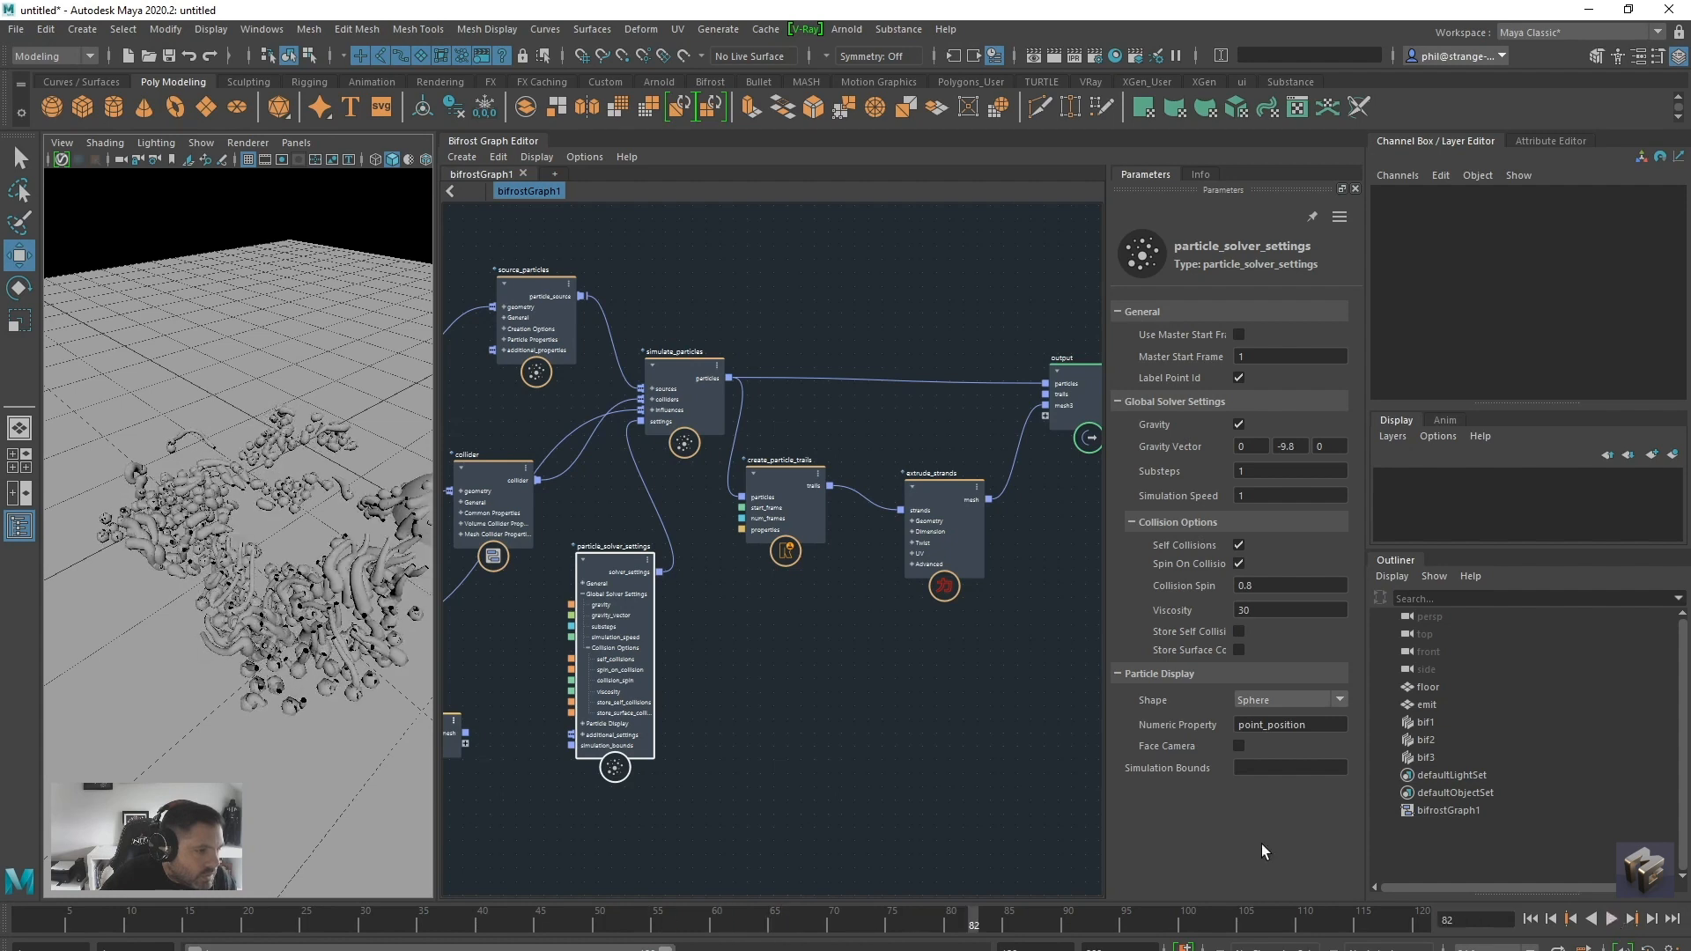
scroll(292, 639, up, 10)
scroll(284, 640, up, 5)
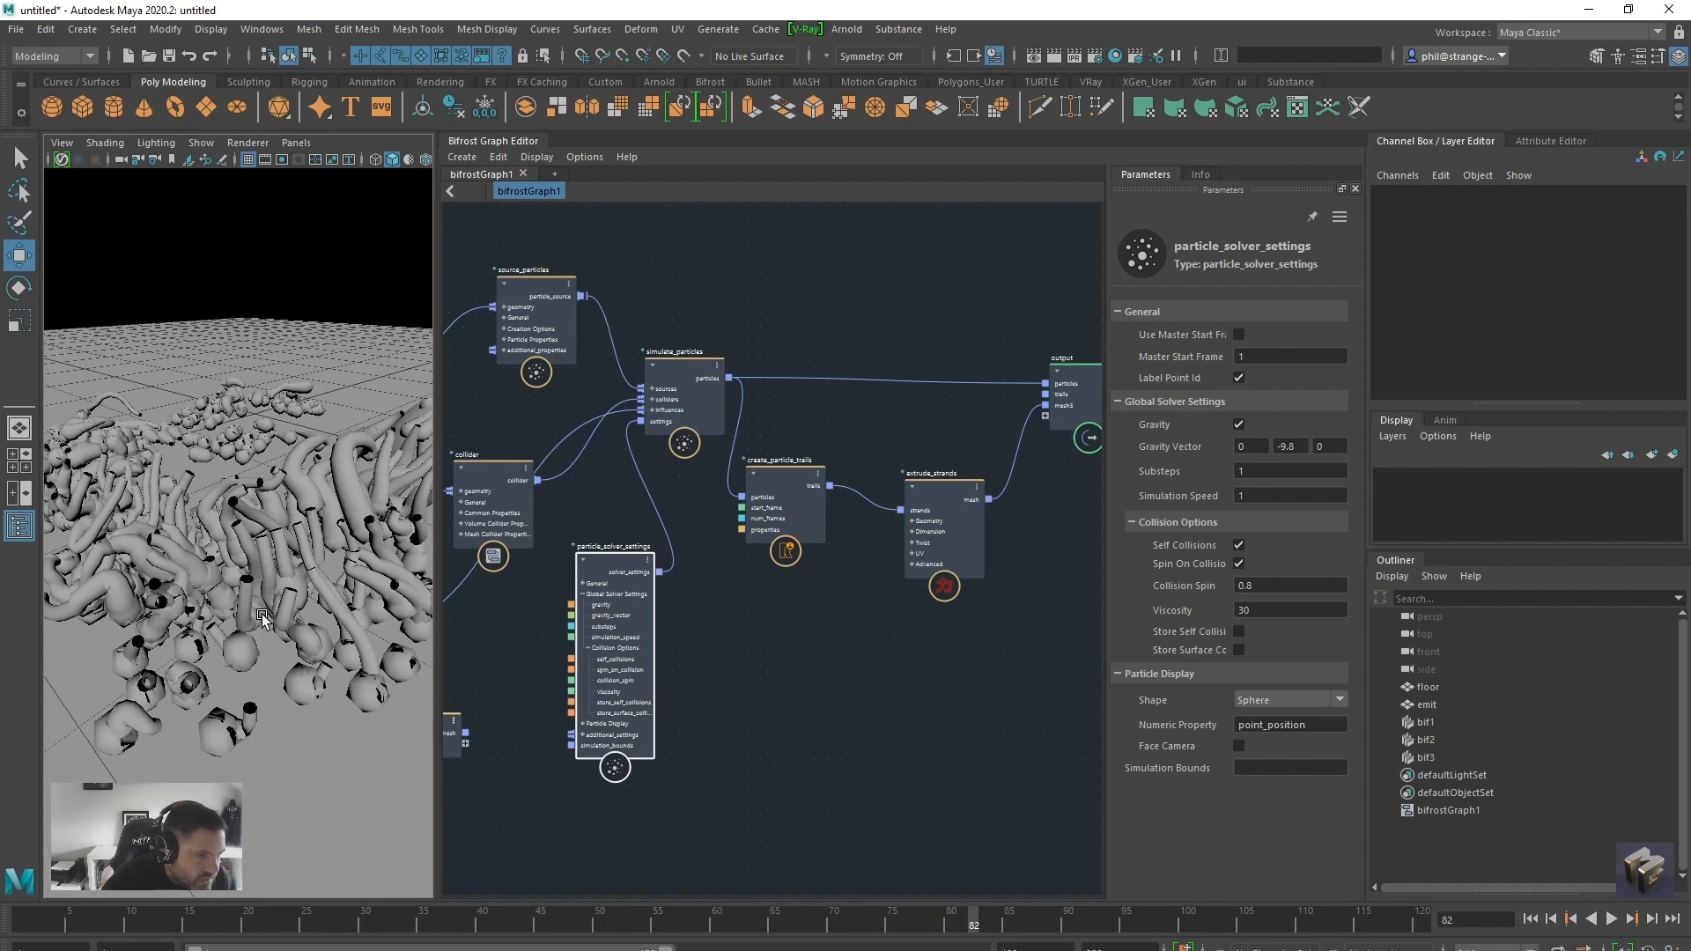
scroll(296, 662, down, 10)
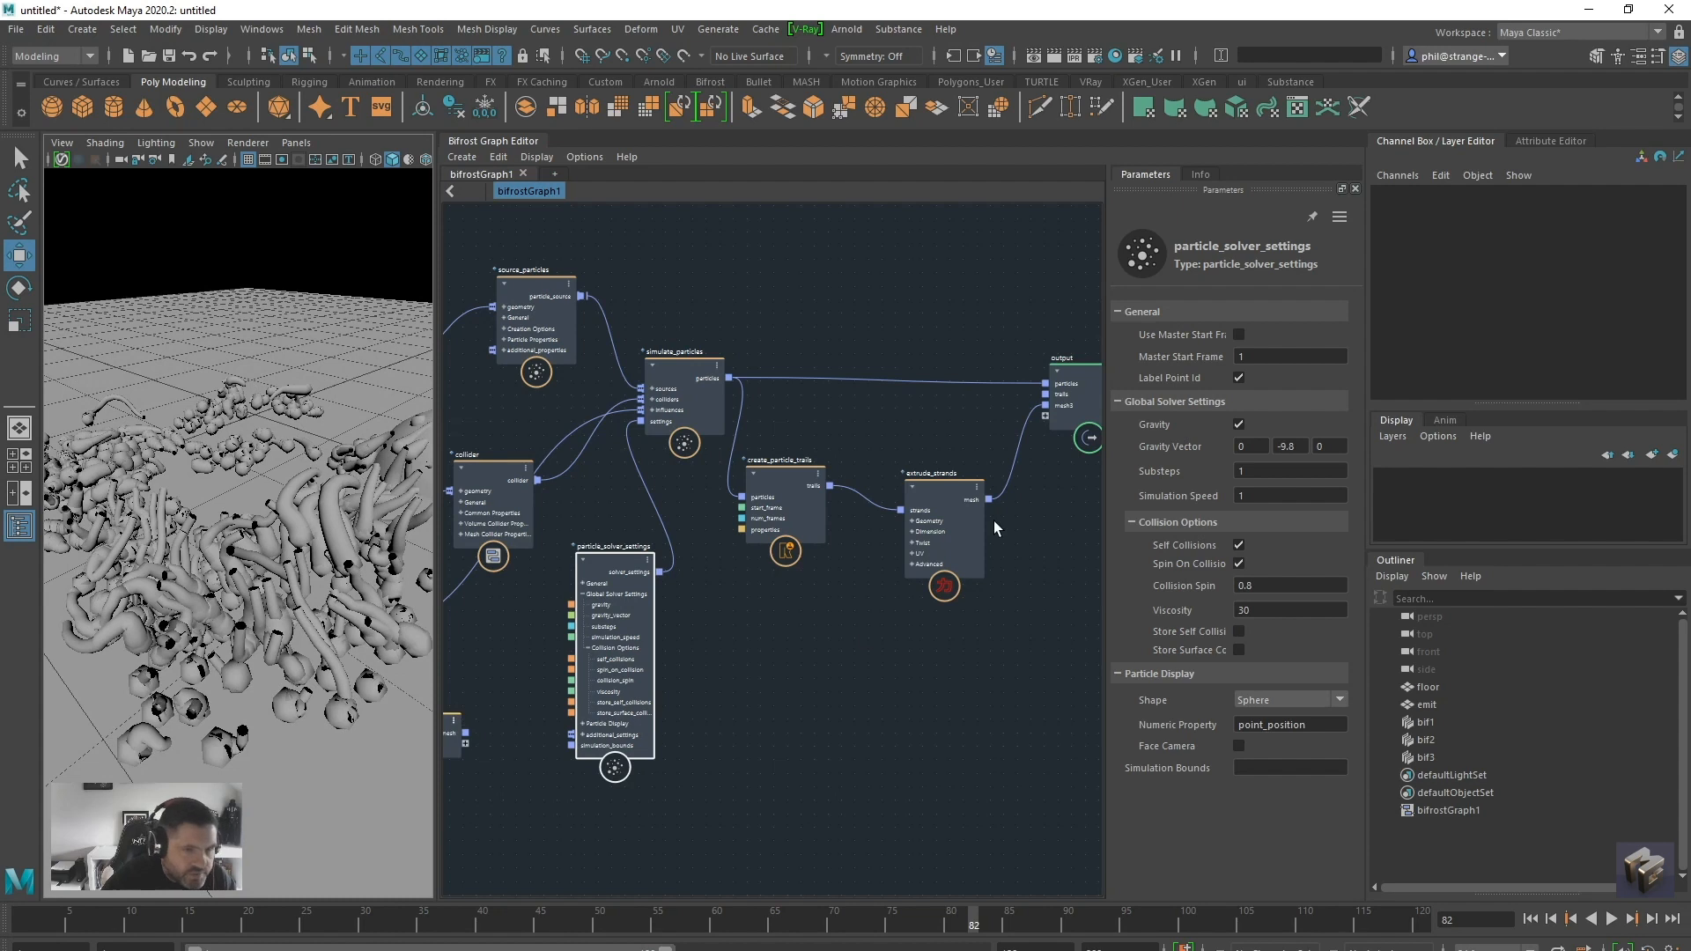
Move the end point of the extrude_strands Scale Profile curve to position 1.00 and value 0.00
drag(923, 494, 916, 493)
click(1301, 518)
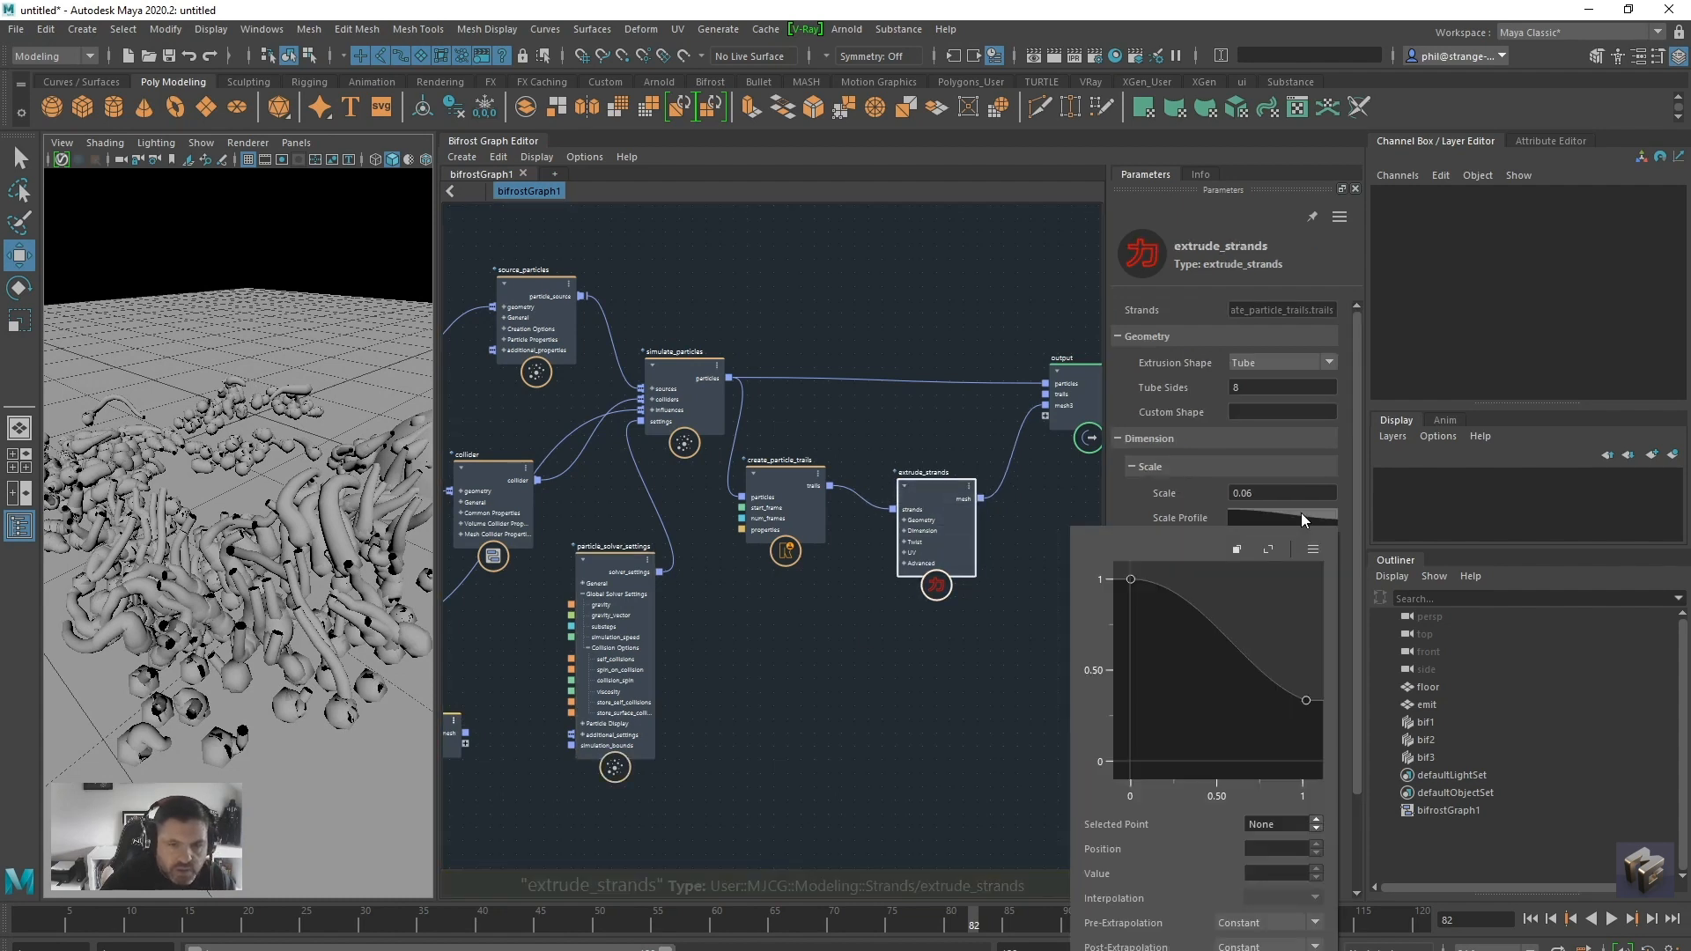
drag(1307, 703, 1302, 770)
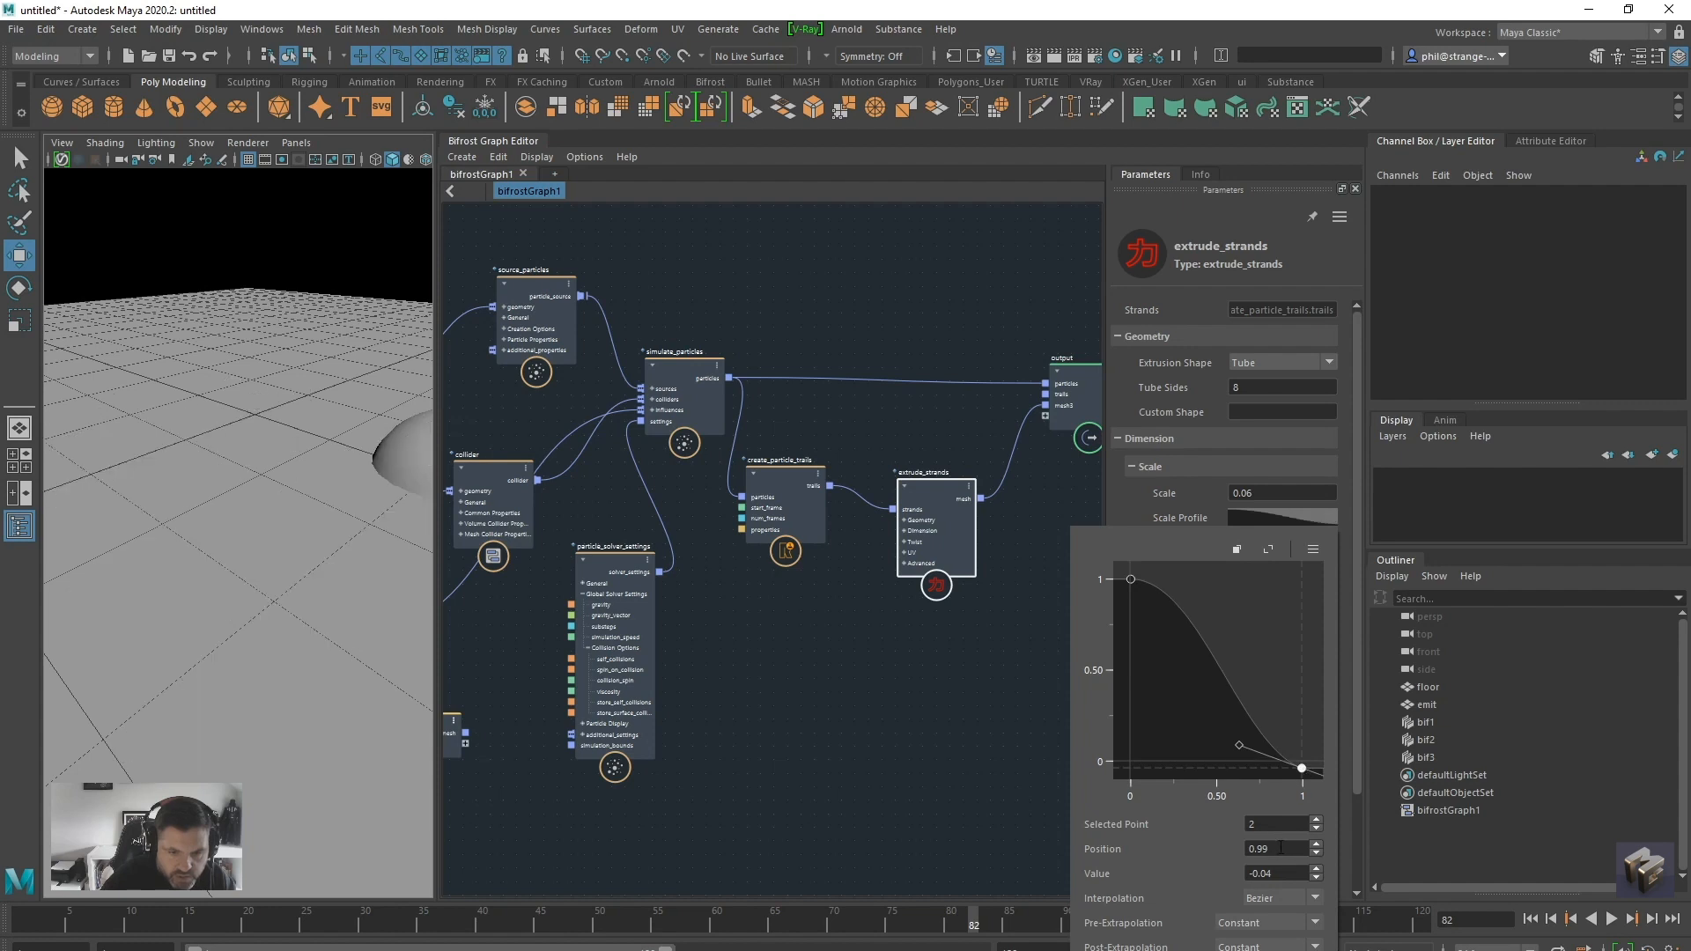
text(0)
key(Return)
key(shift+Tab)
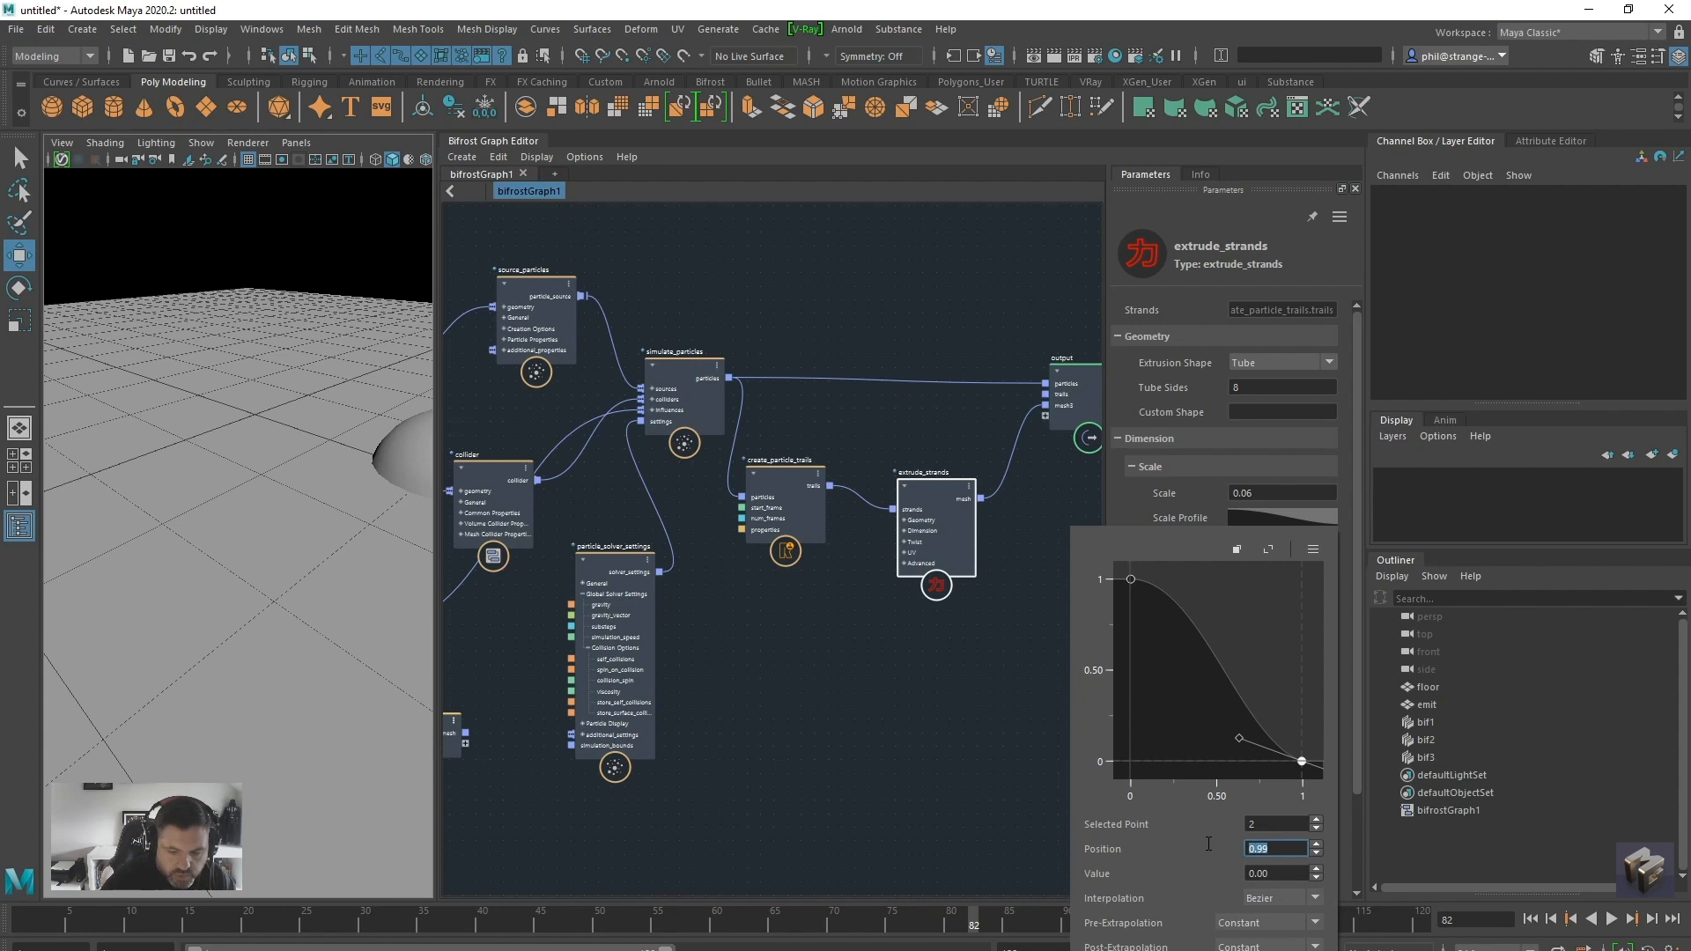
text(0)
key(Return)
drag(1131, 761, 1303, 763)
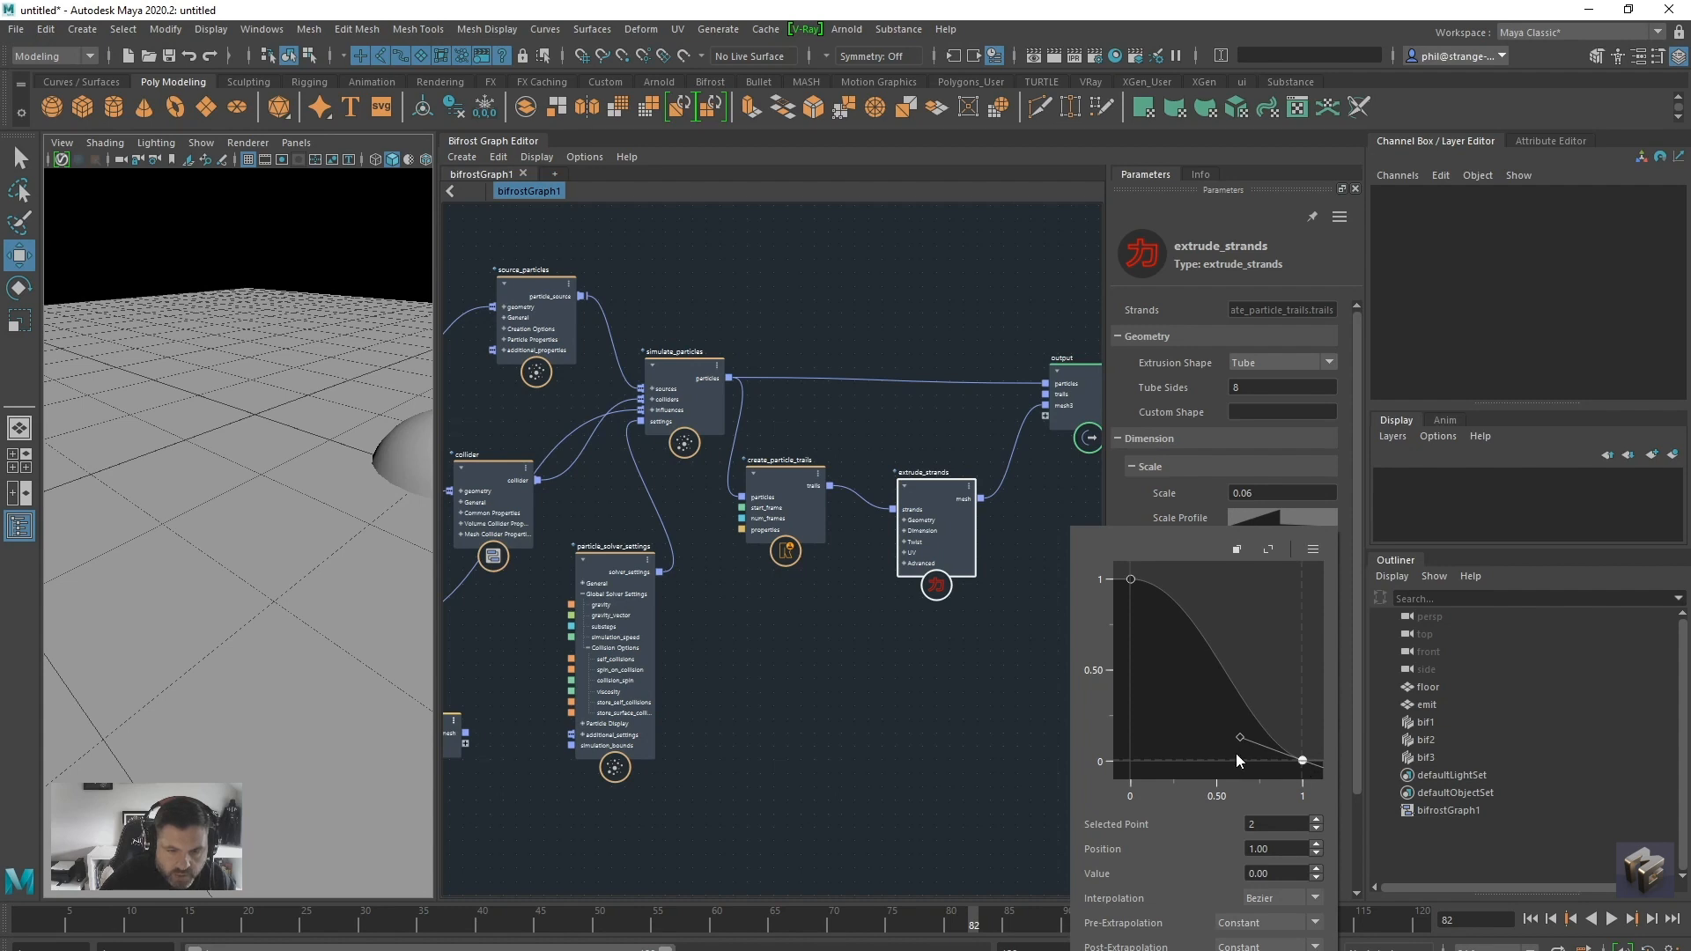
Replay the simulation from the start to frame 108 to check the strands with the edited scale profile
click(1529, 919)
click(1610, 920)
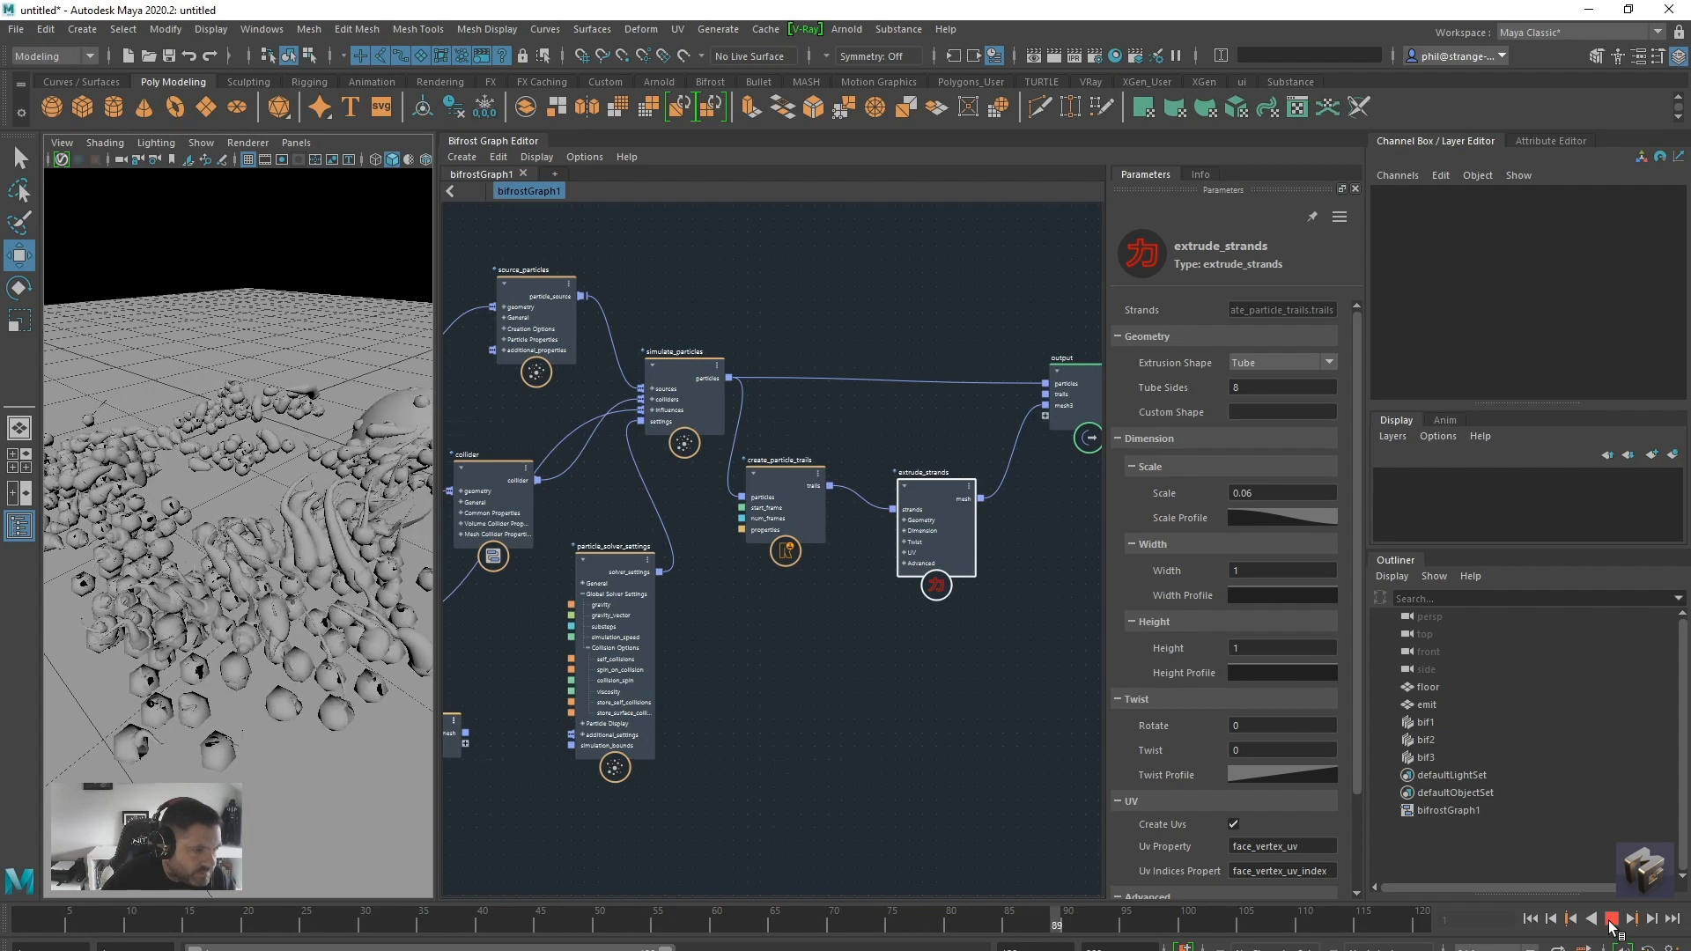
click(1611, 921)
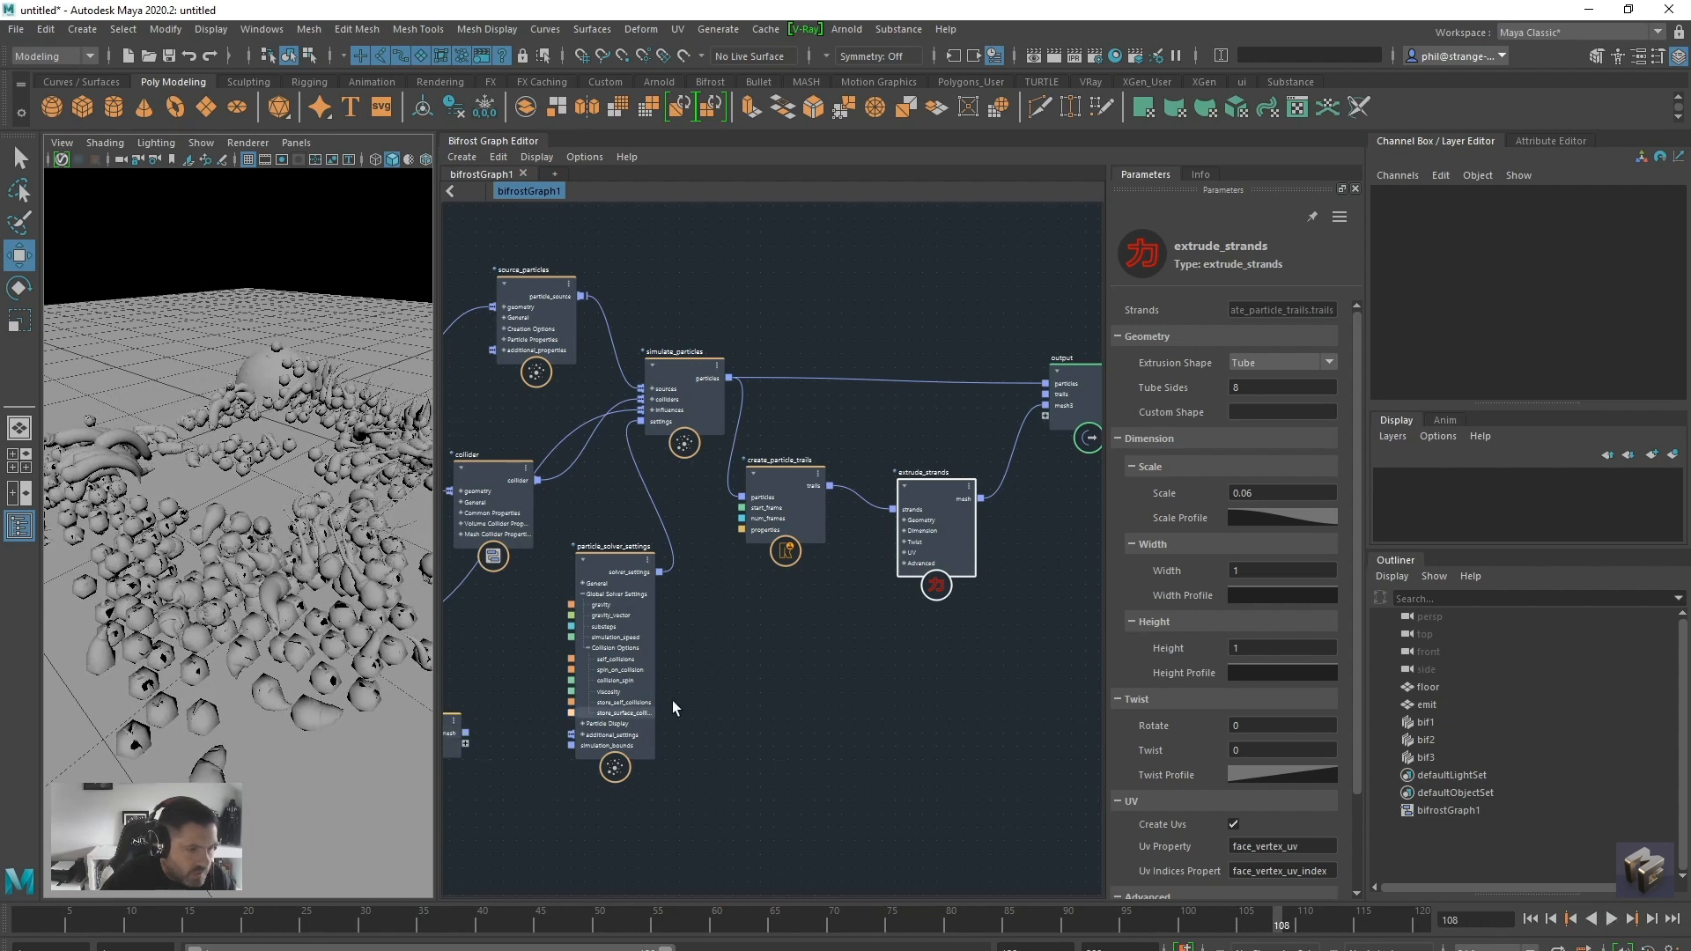
Make room beside the extrude_strands node and add a resample_strands node to the graph
middle_drag(811, 672, 709, 702)
drag(859, 536, 899, 553)
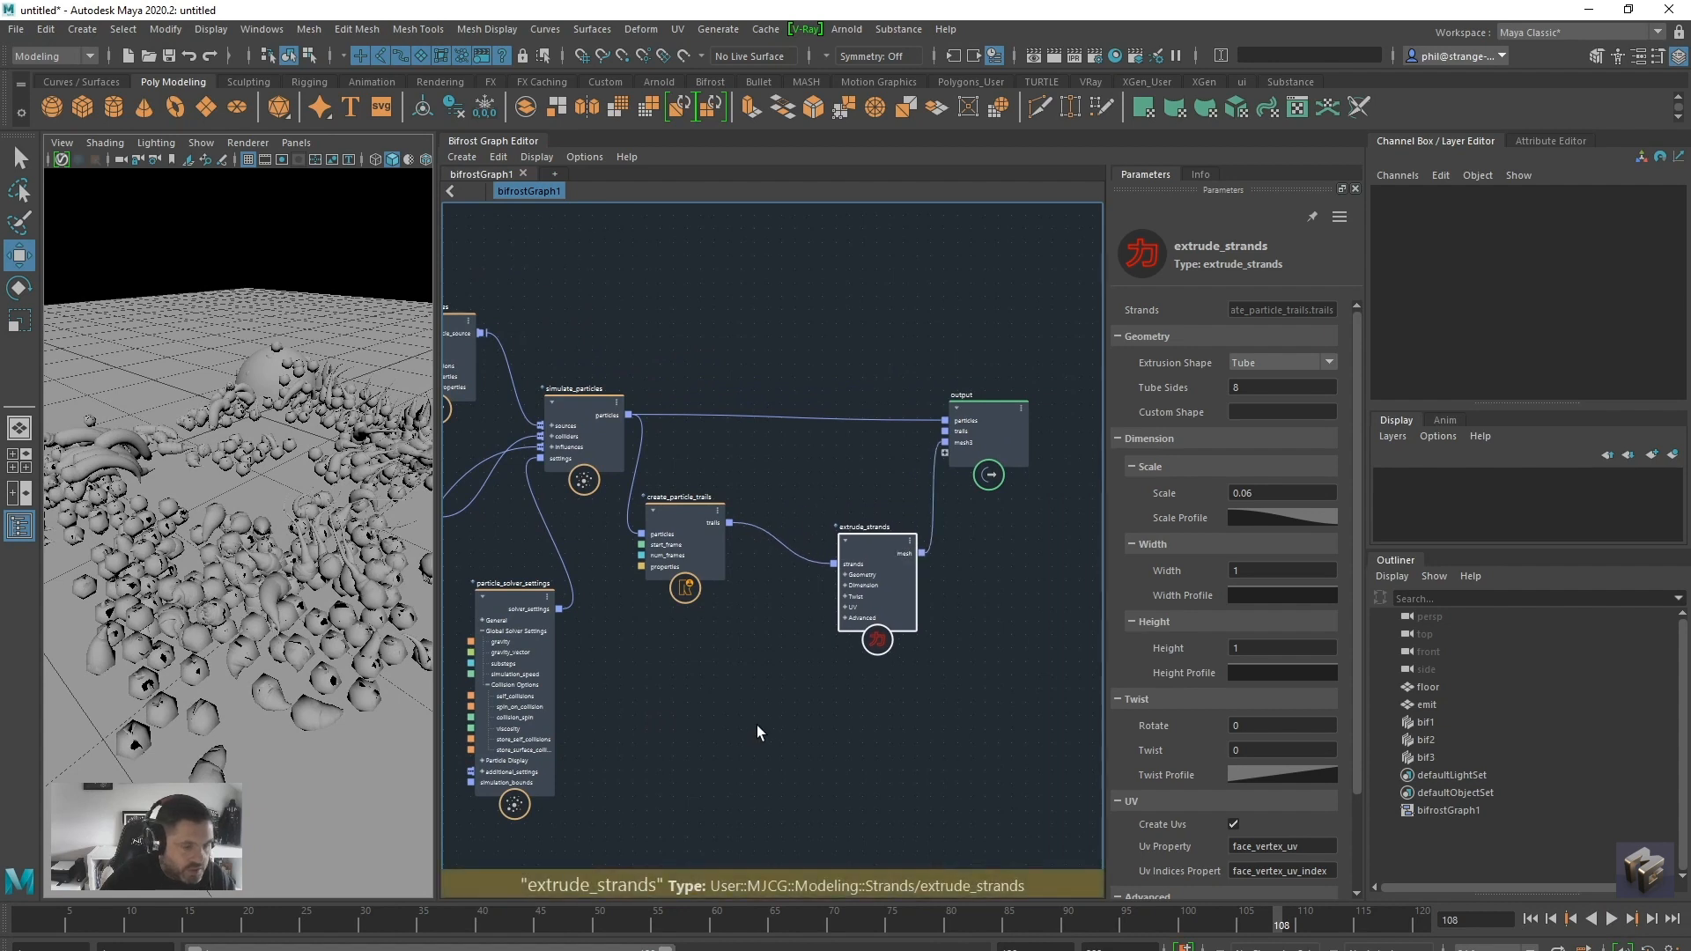
click(780, 710)
key(Tab)
text(resa)
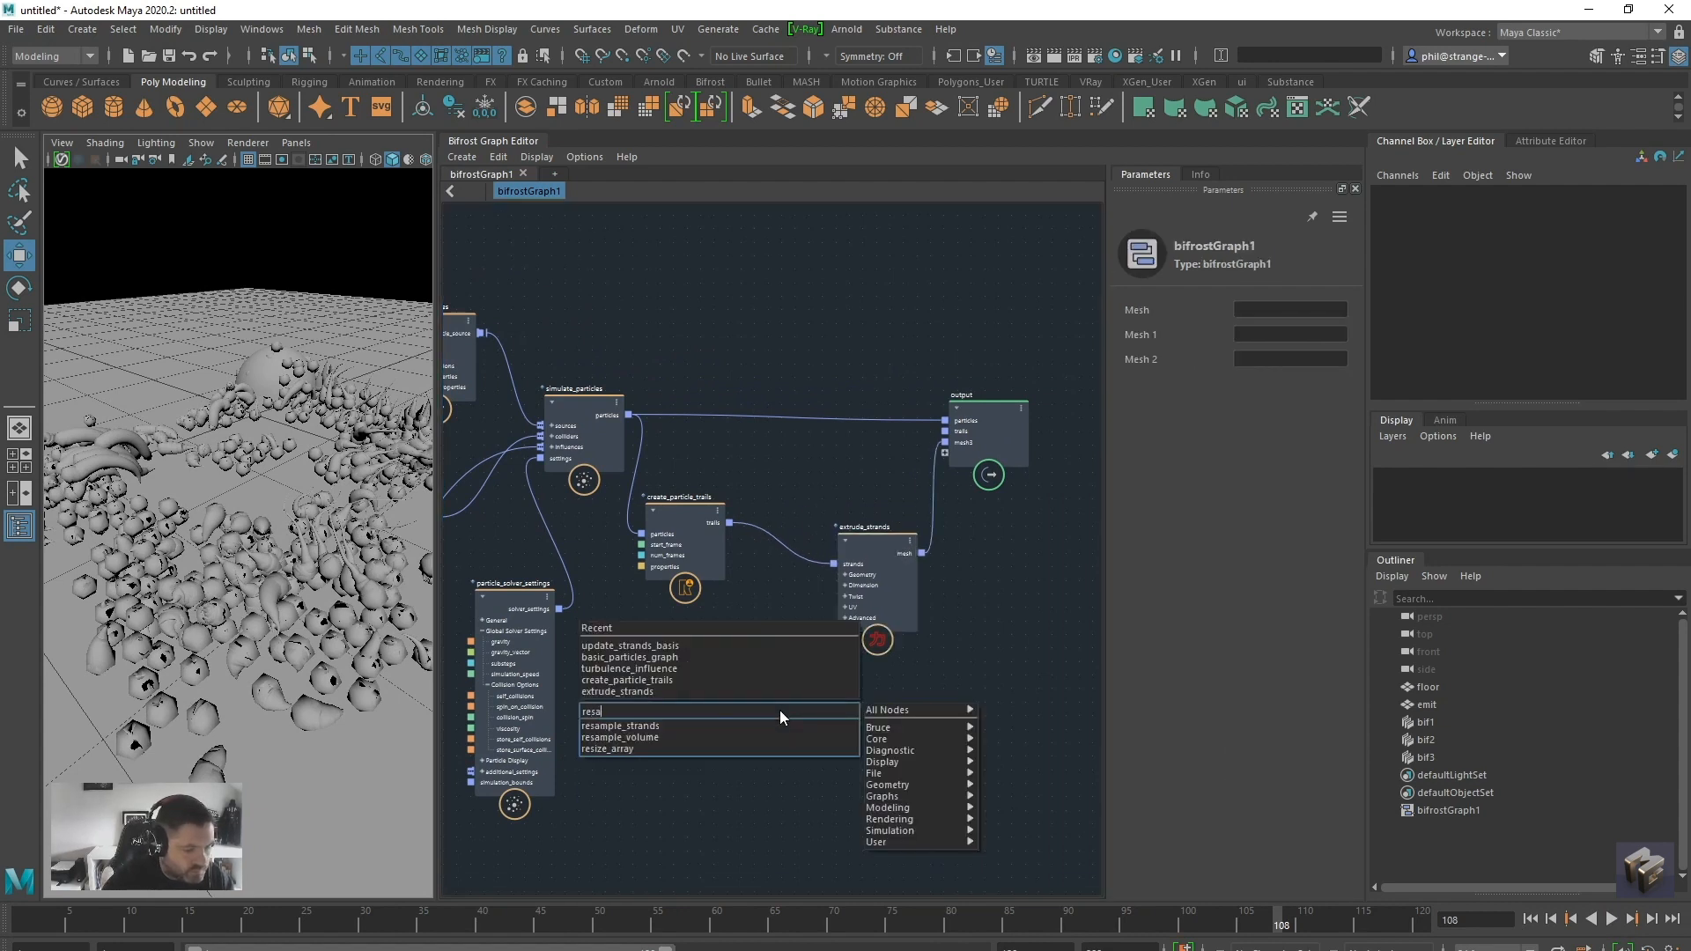
click(757, 725)
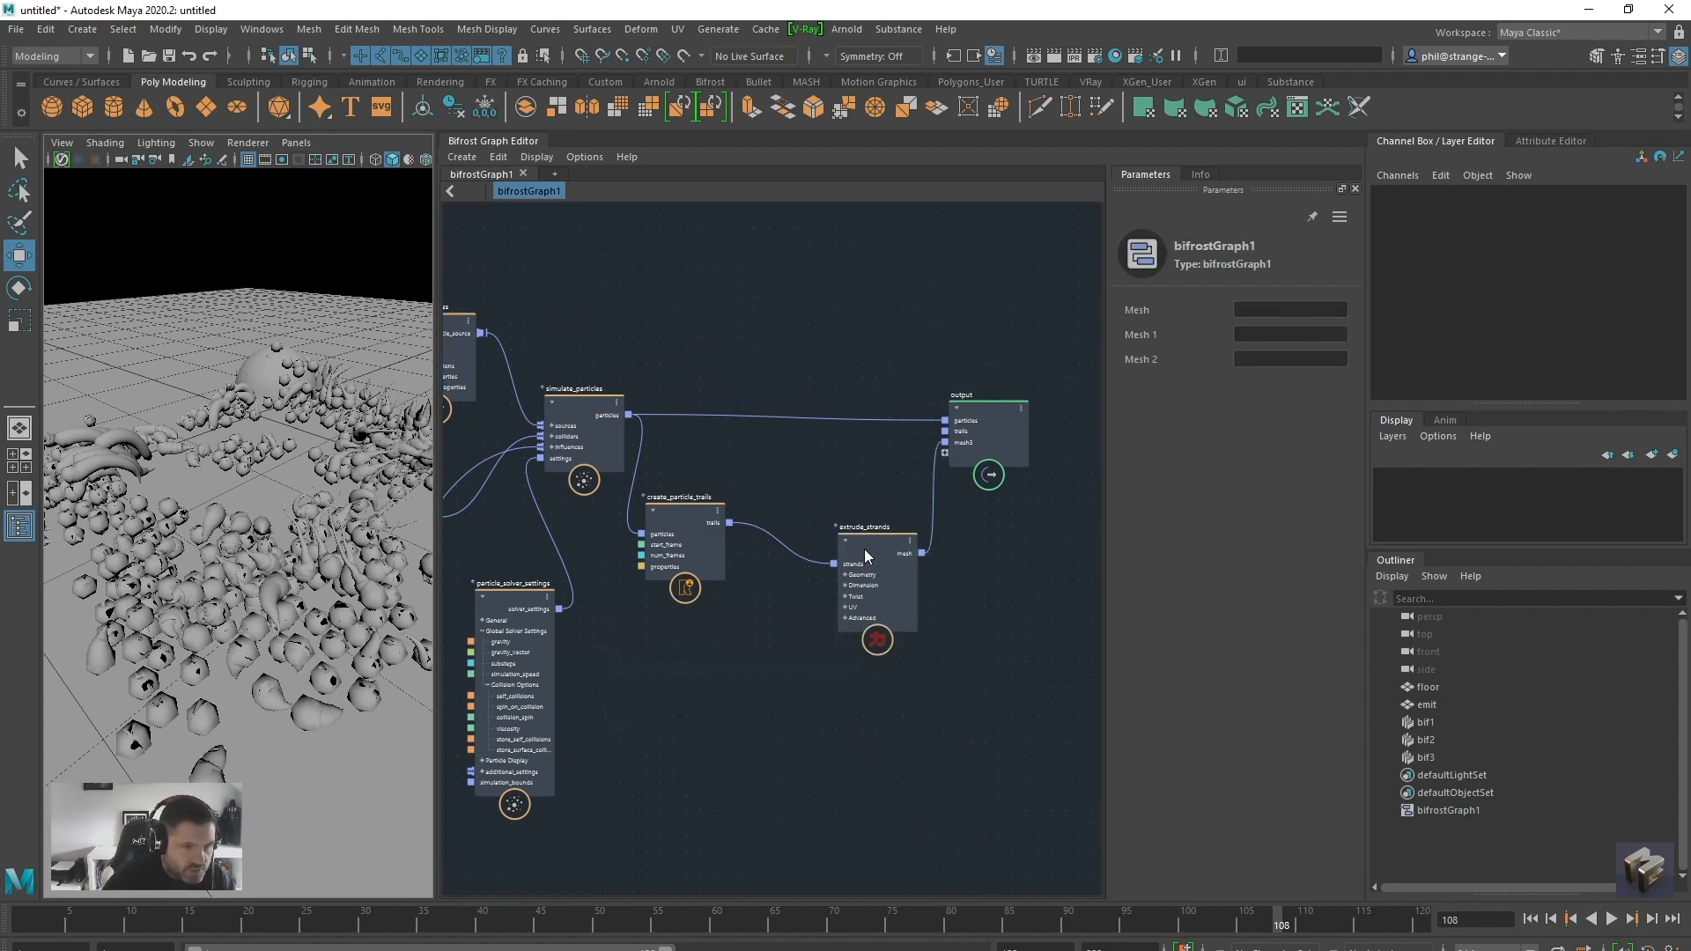
Wire resample_strands between the create_particle_trails trails output and the extrude_strands strands input, and position it between those nodes
drag(890, 553, 931, 555)
drag(792, 728, 822, 649)
drag(821, 555, 774, 667)
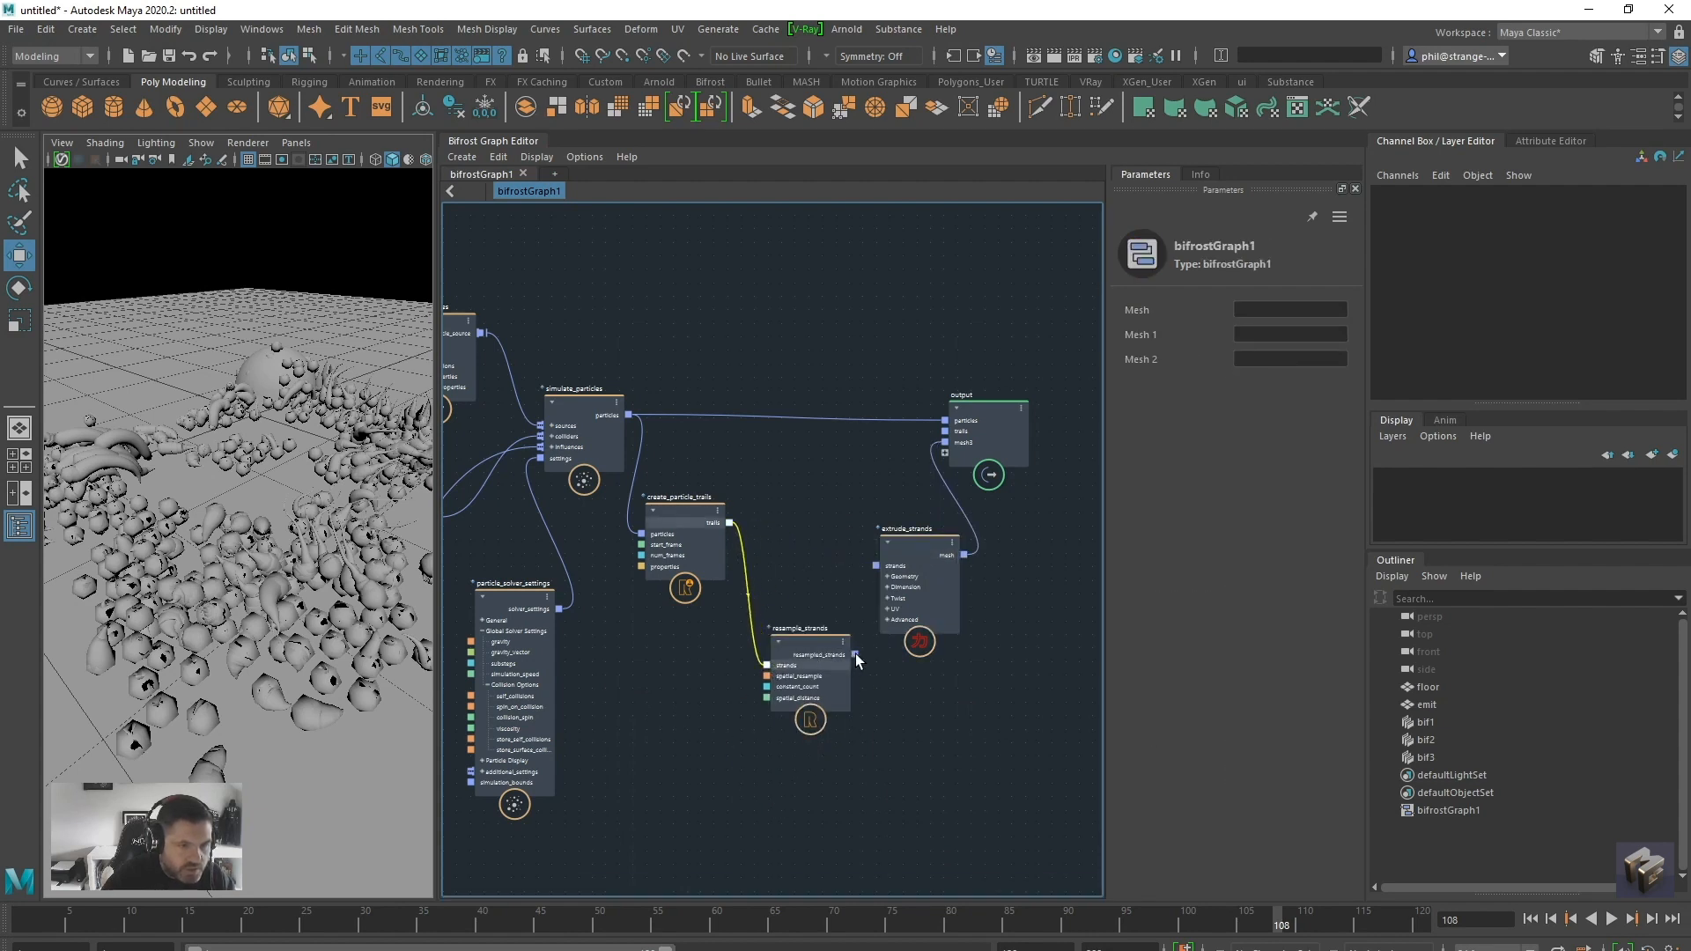
drag(892, 562, 873, 564)
drag(808, 639, 789, 600)
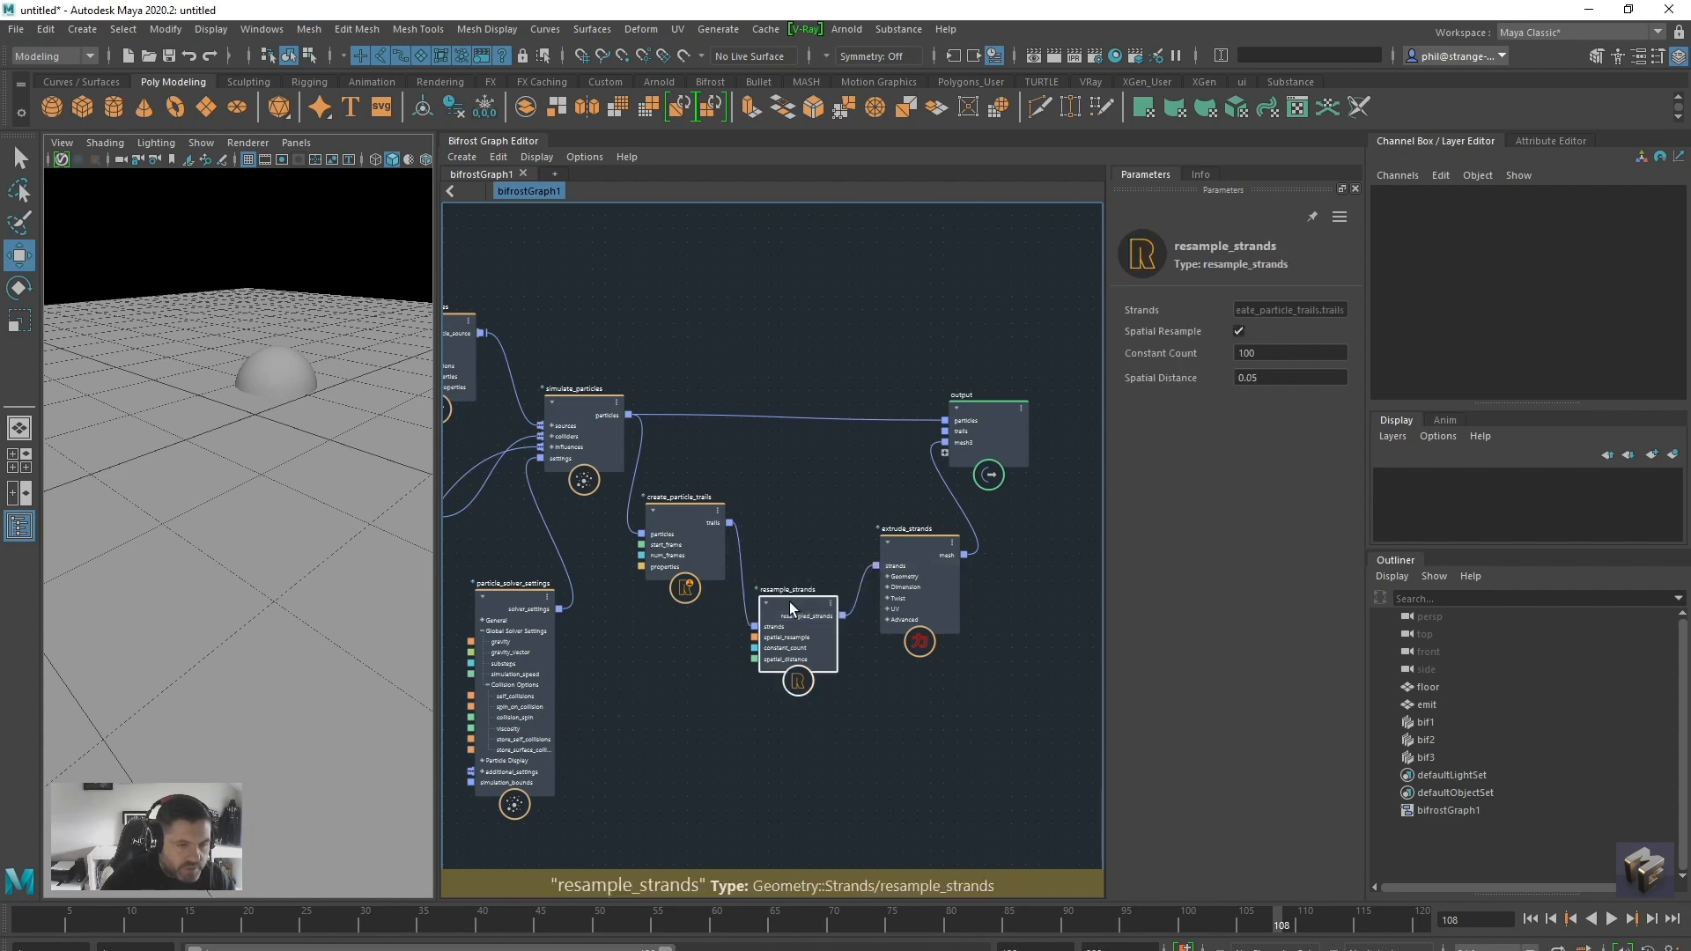
Set Constant Count to 250 on the resample_strands node and replay the simulation to frame 67
double_click(1275, 353)
text(250)
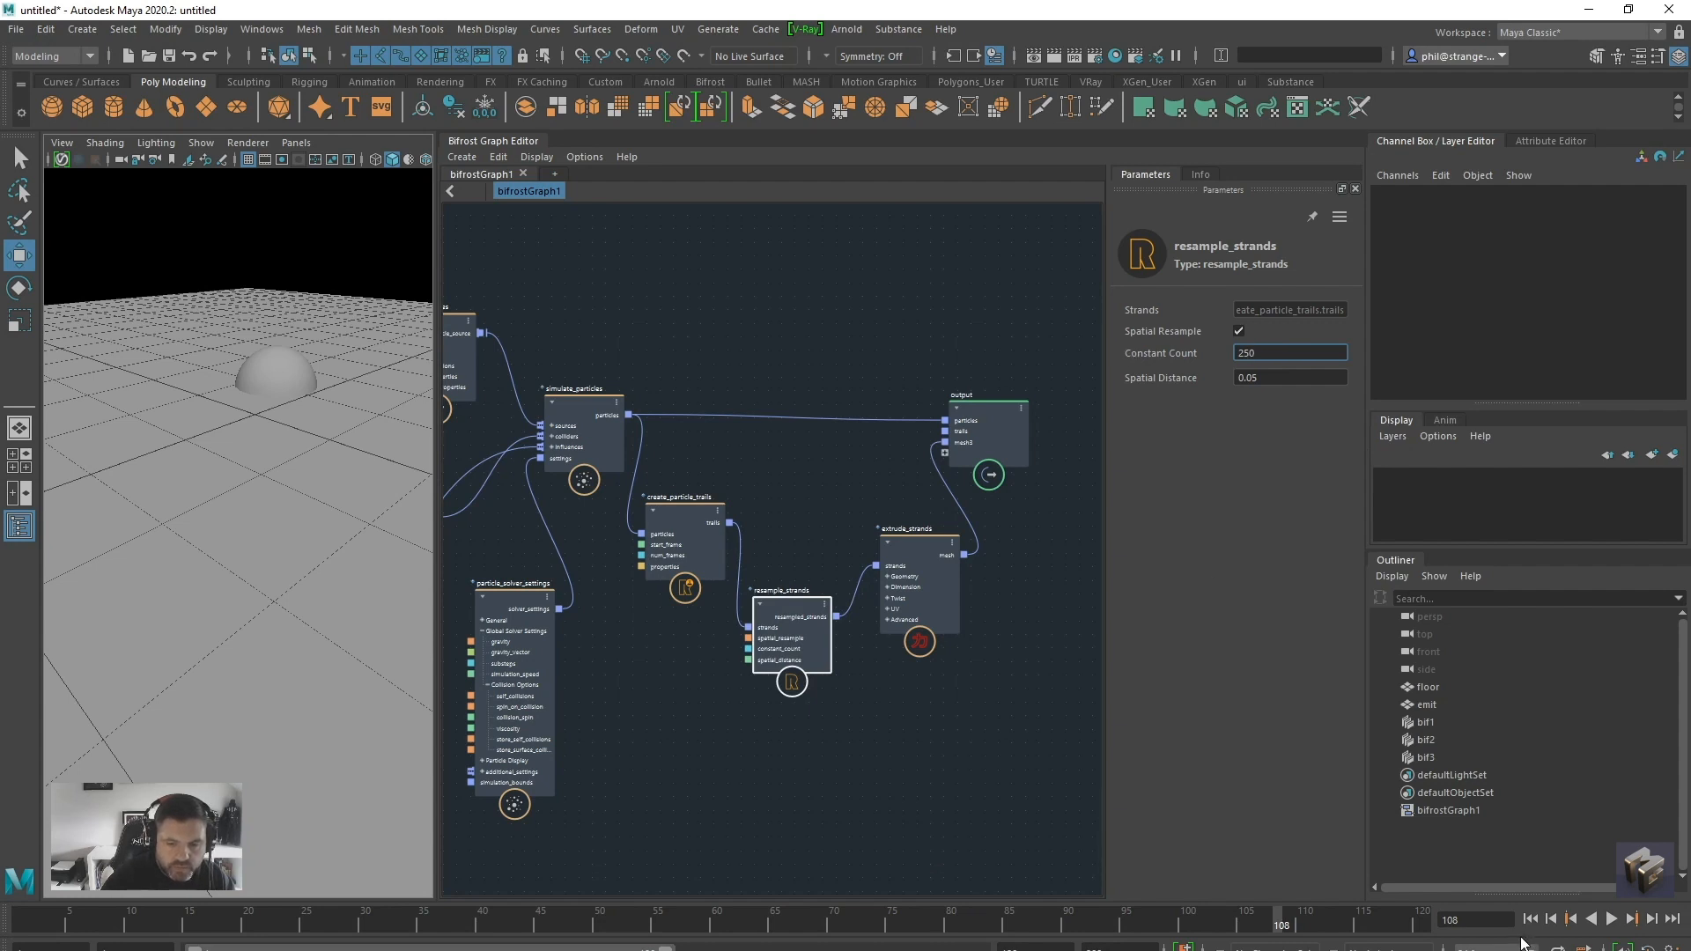
click(1530, 921)
click(1618, 922)
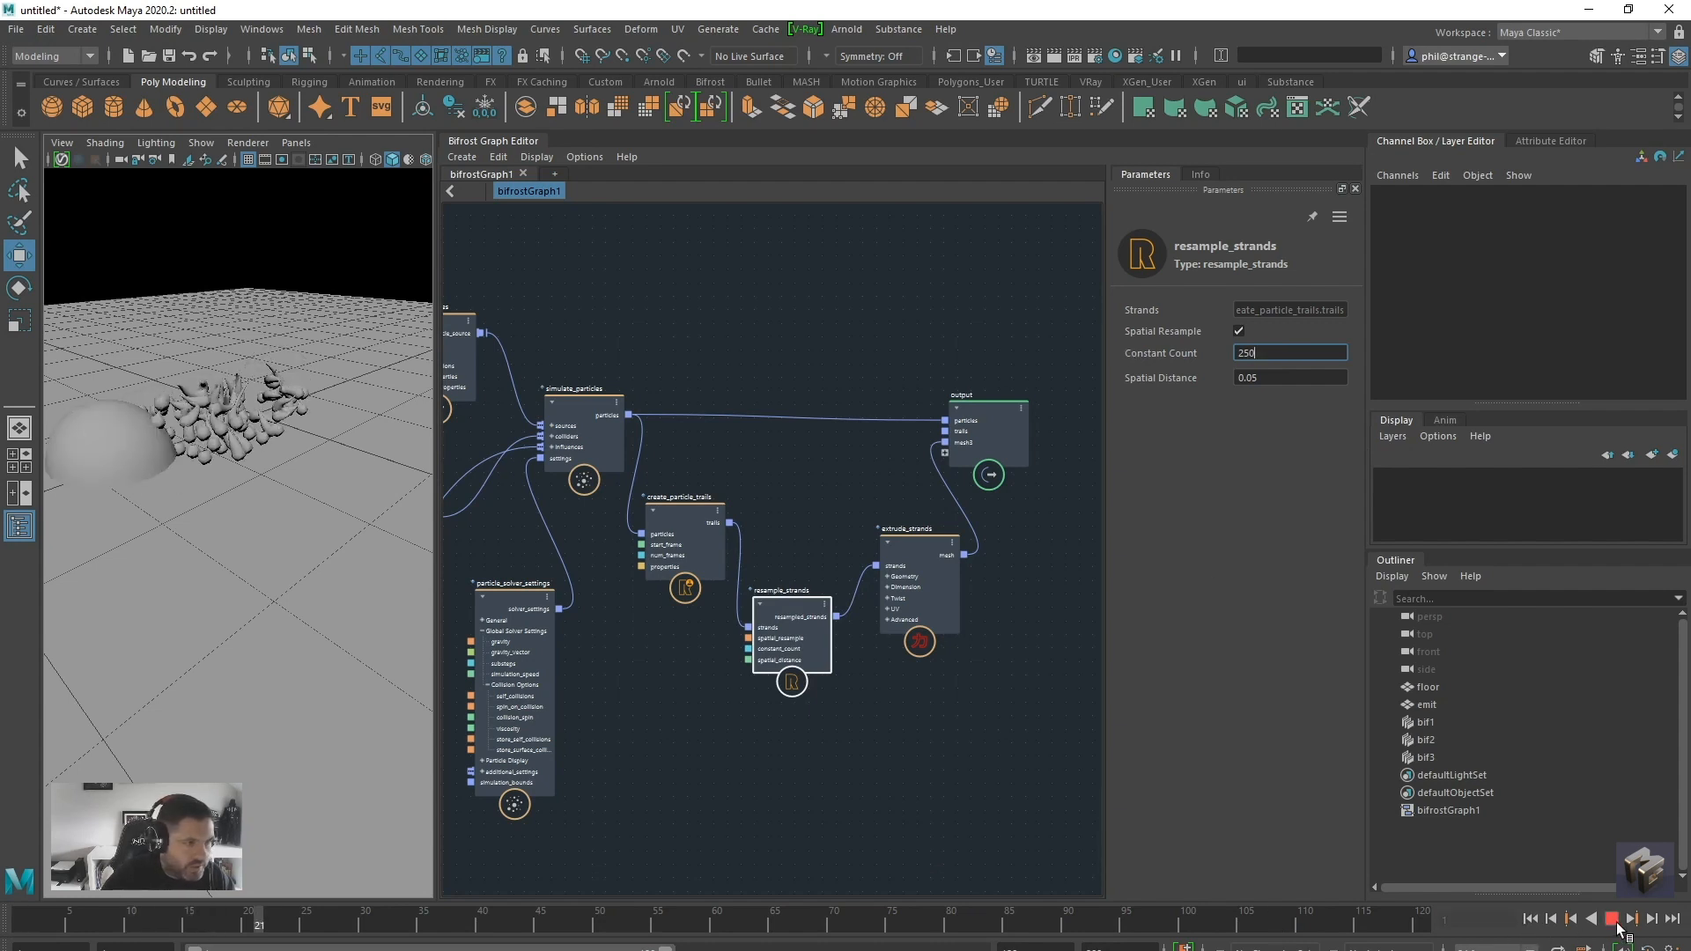
click(1616, 920)
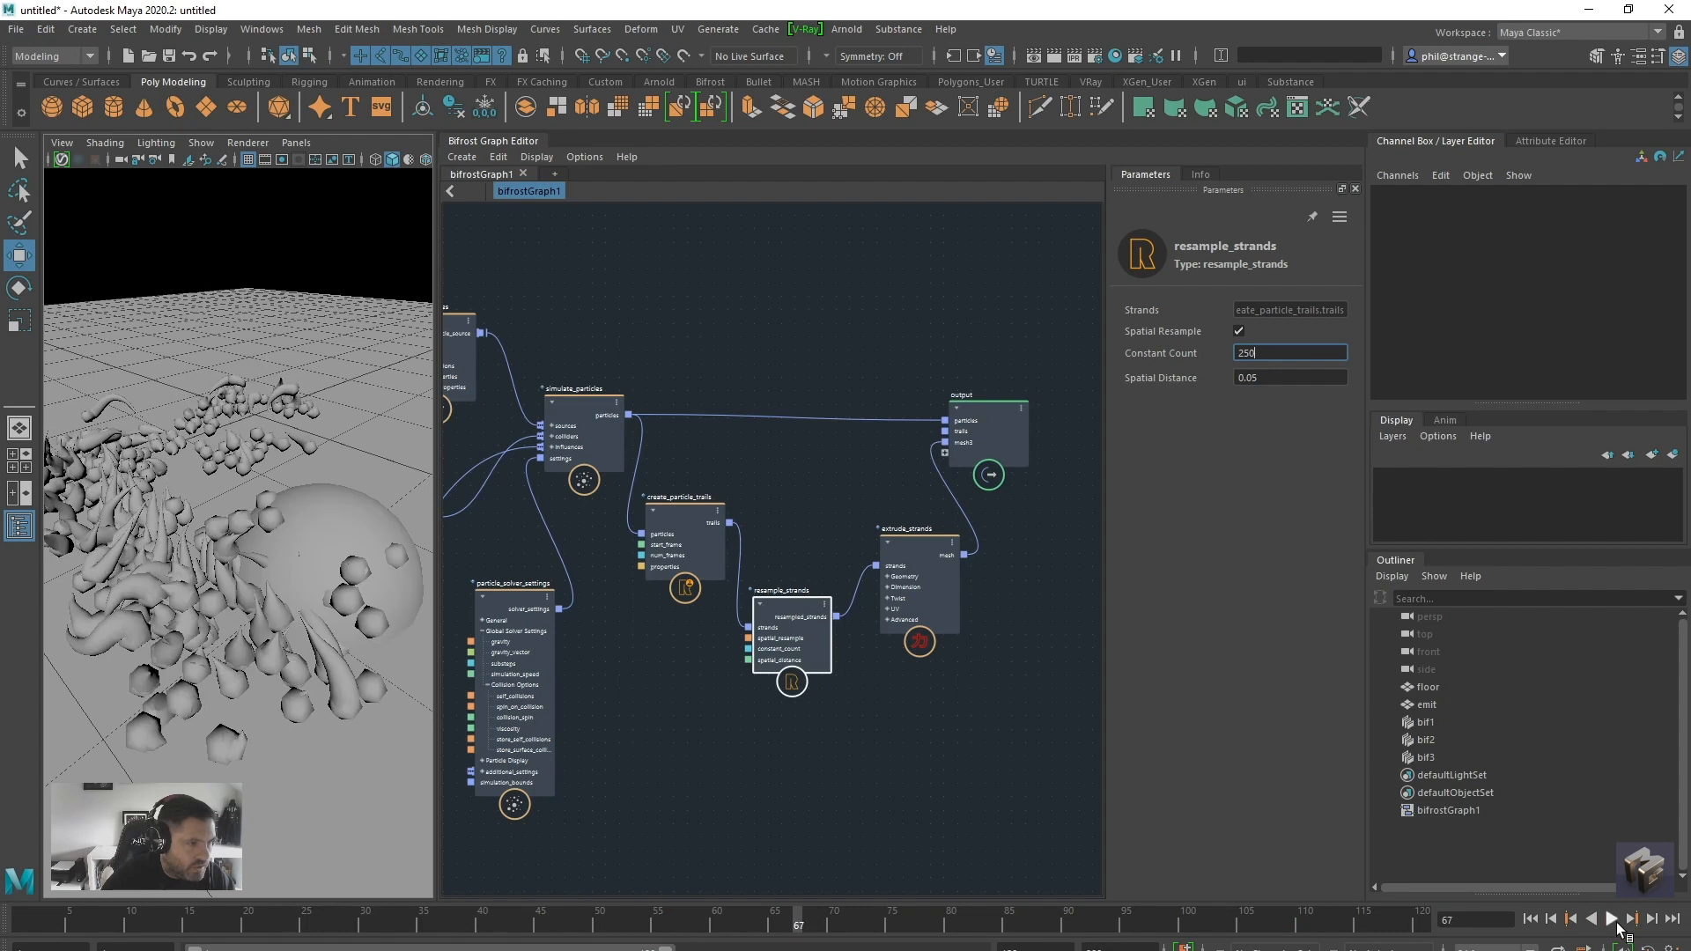
Examine the resampled strands around the emitter dome from several angles and distances
alt+right_drag(344, 530, 253, 529)
alt+drag(253, 528, 267, 571)
alt+right_drag(227, 574, 293, 604)
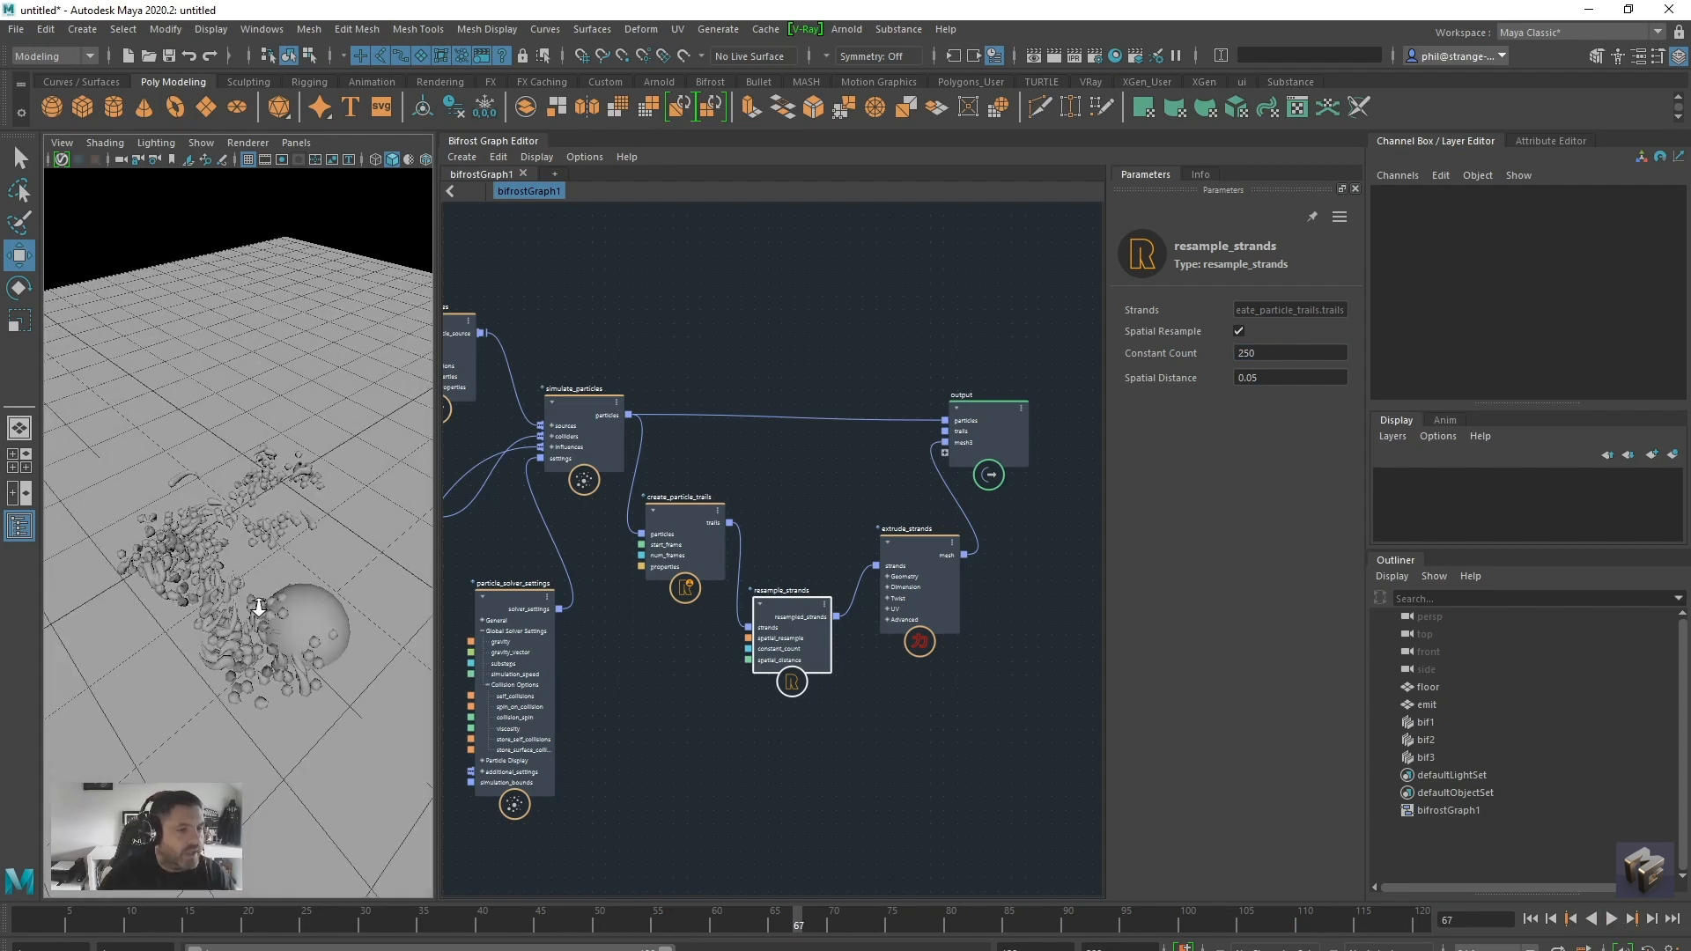
alt+drag(293, 603, 293, 601)
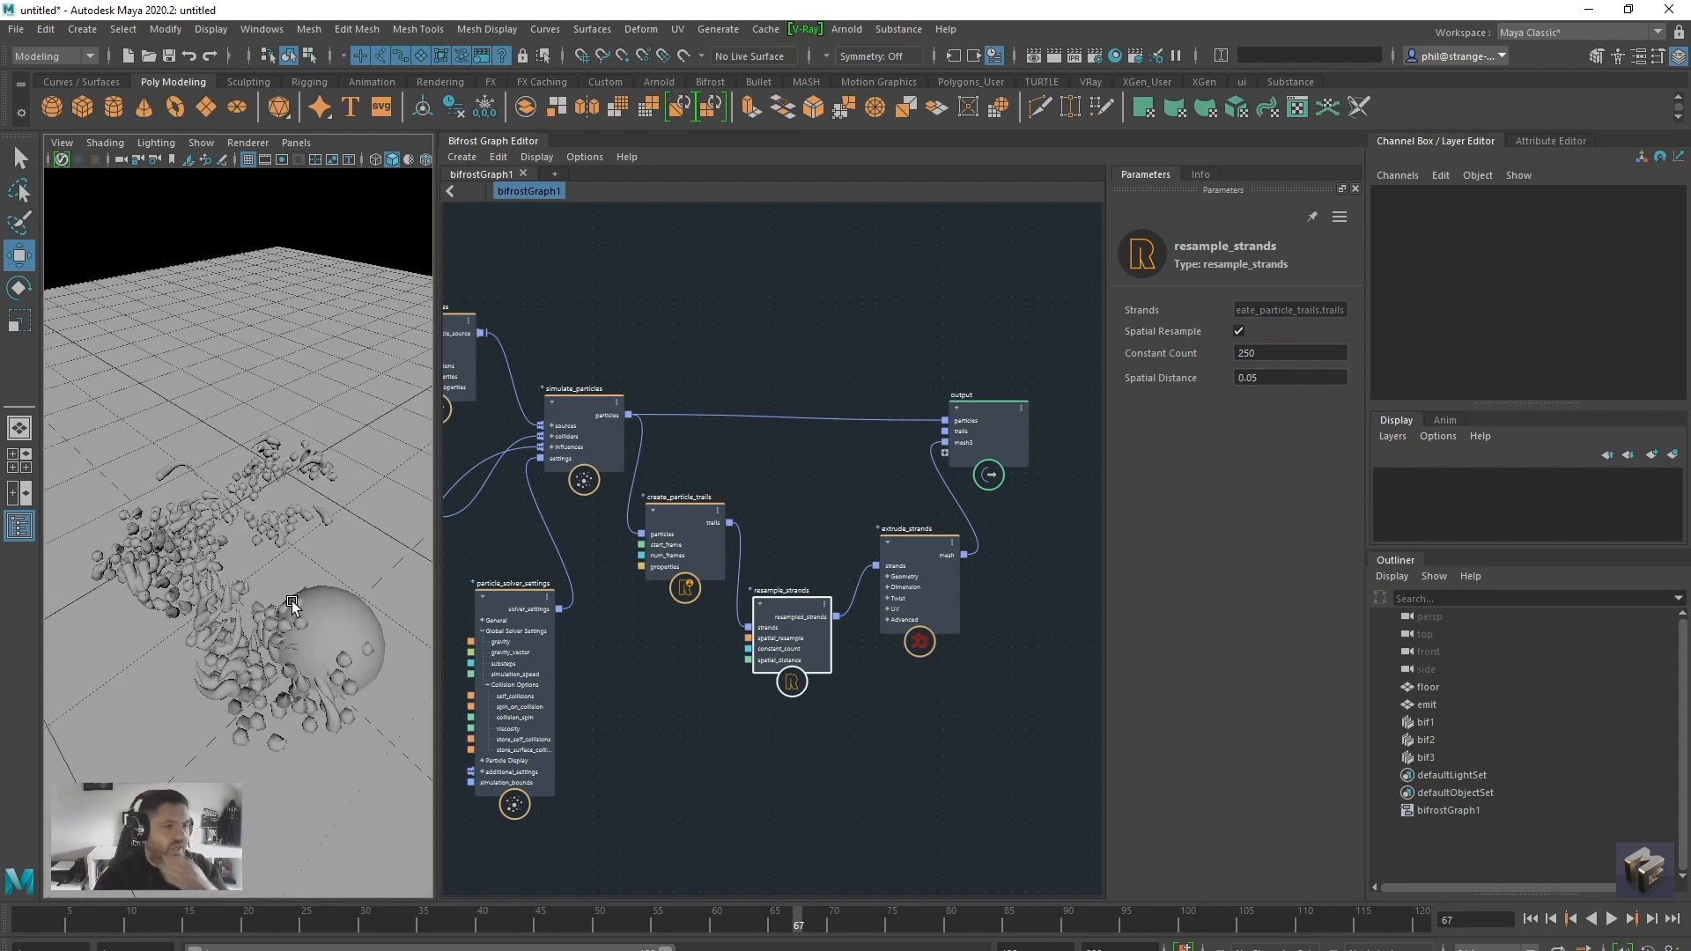
alt+drag(257, 576, 226, 571)
alt+right_drag(231, 575, 253, 532)
alt+drag(253, 532, 247, 523)
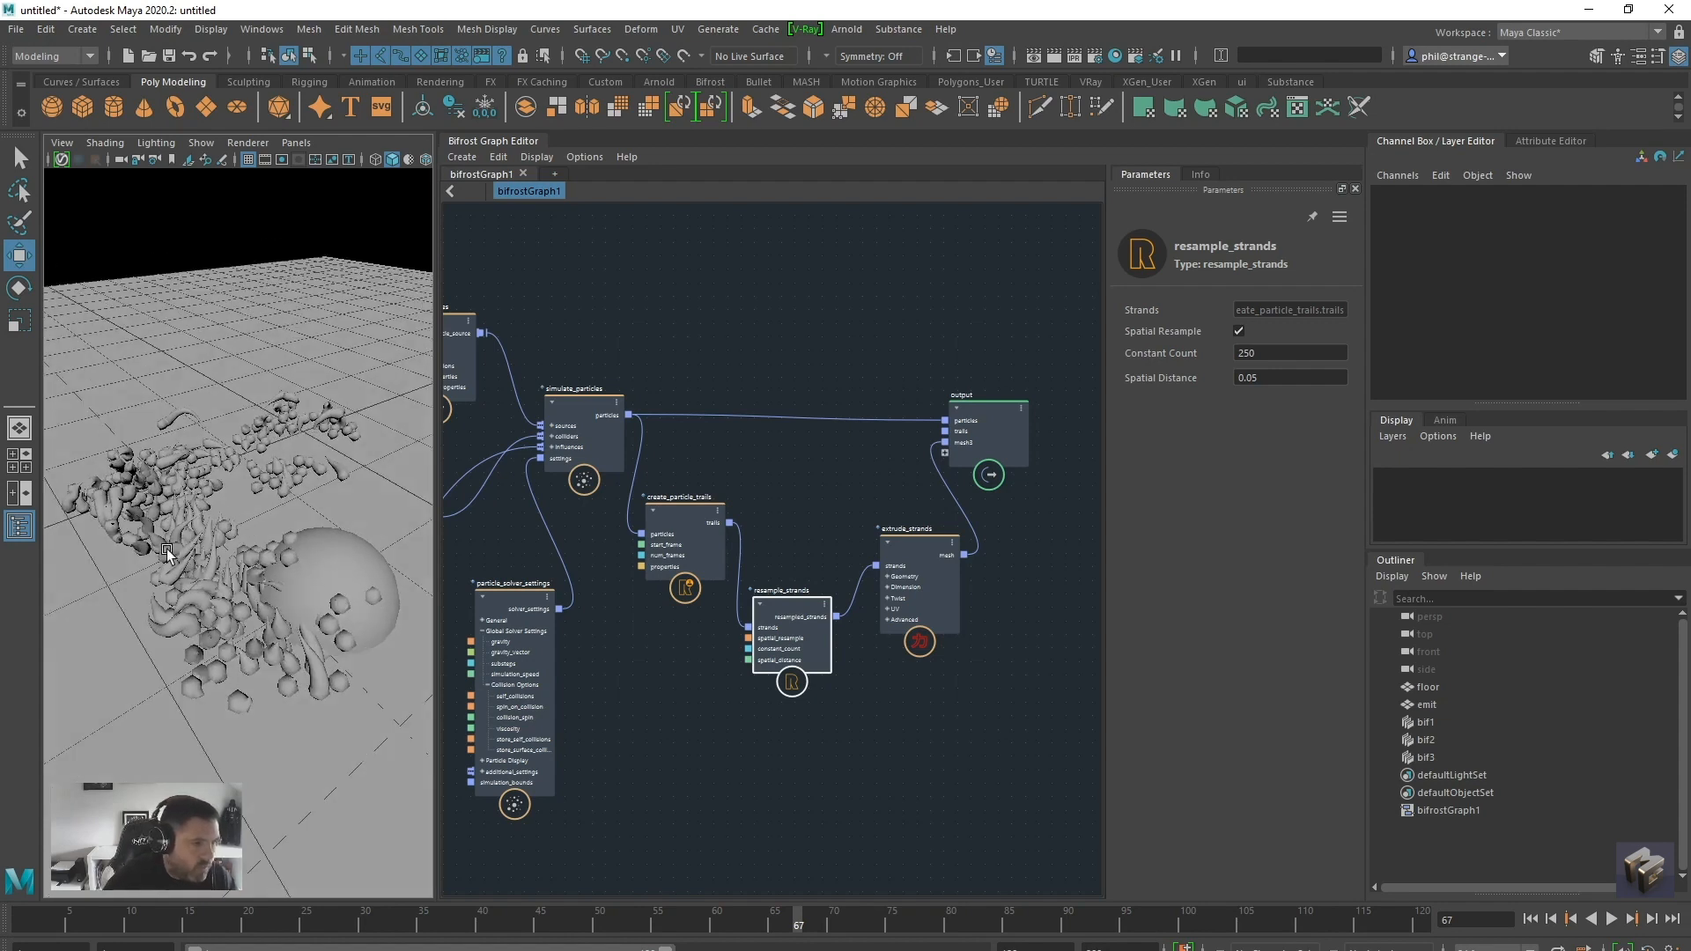
alt+drag(246, 695, 381, 629)
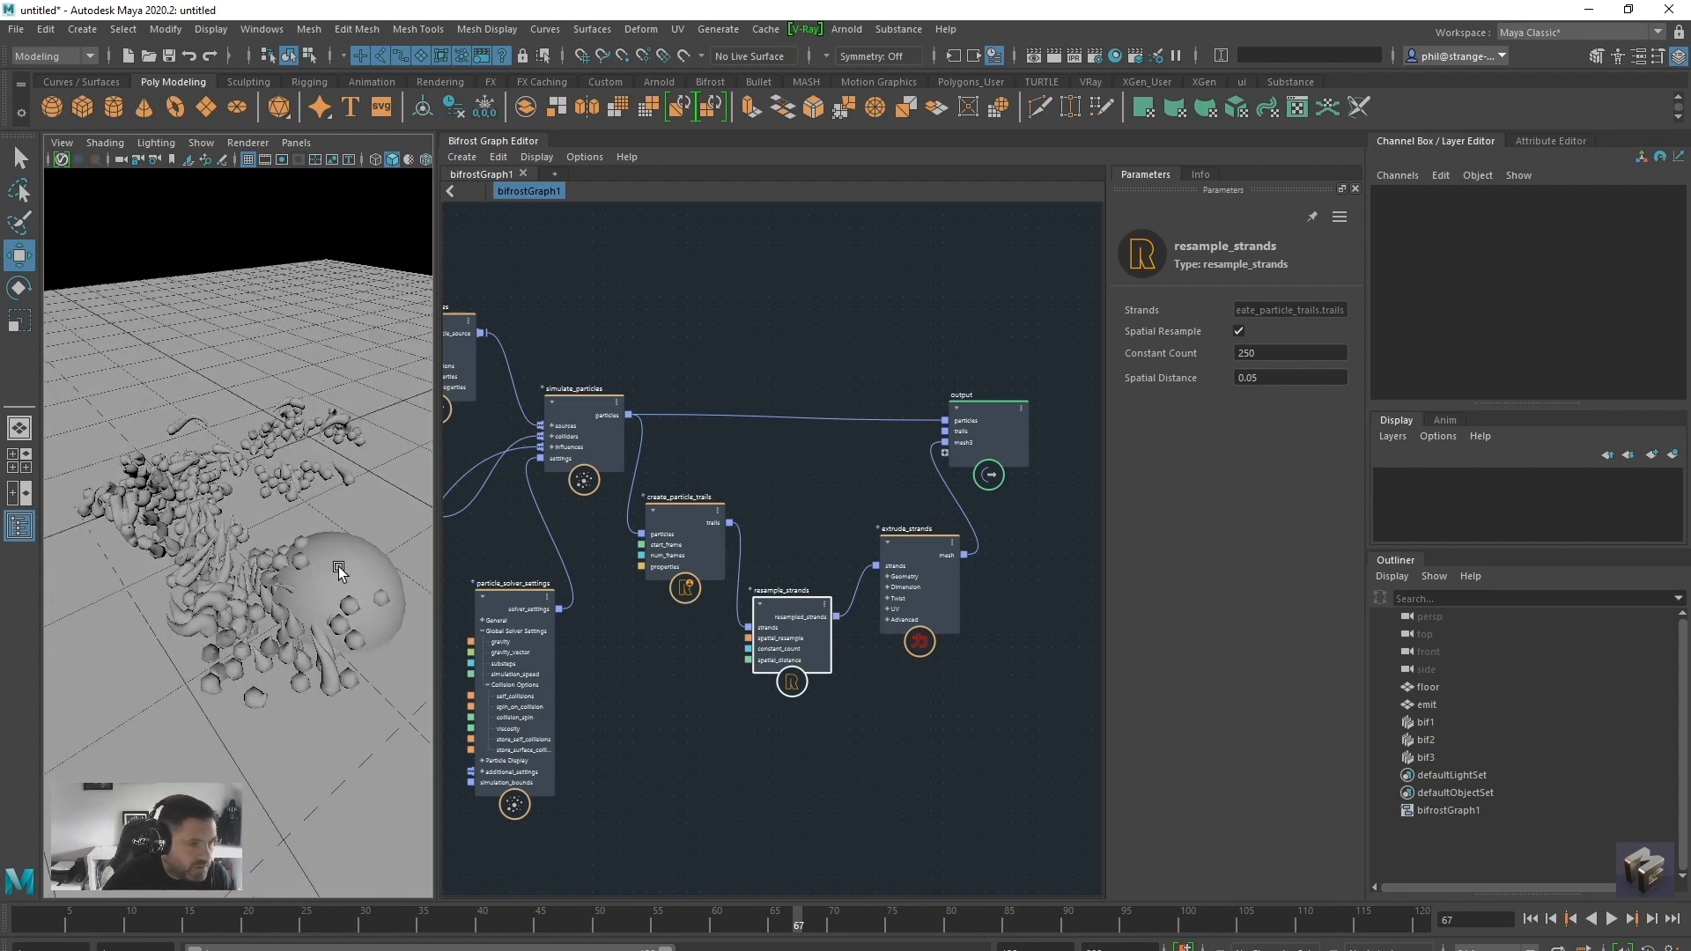
Put the emit dome in a new display layer and hide that layer
click(1451, 704)
click(1672, 454)
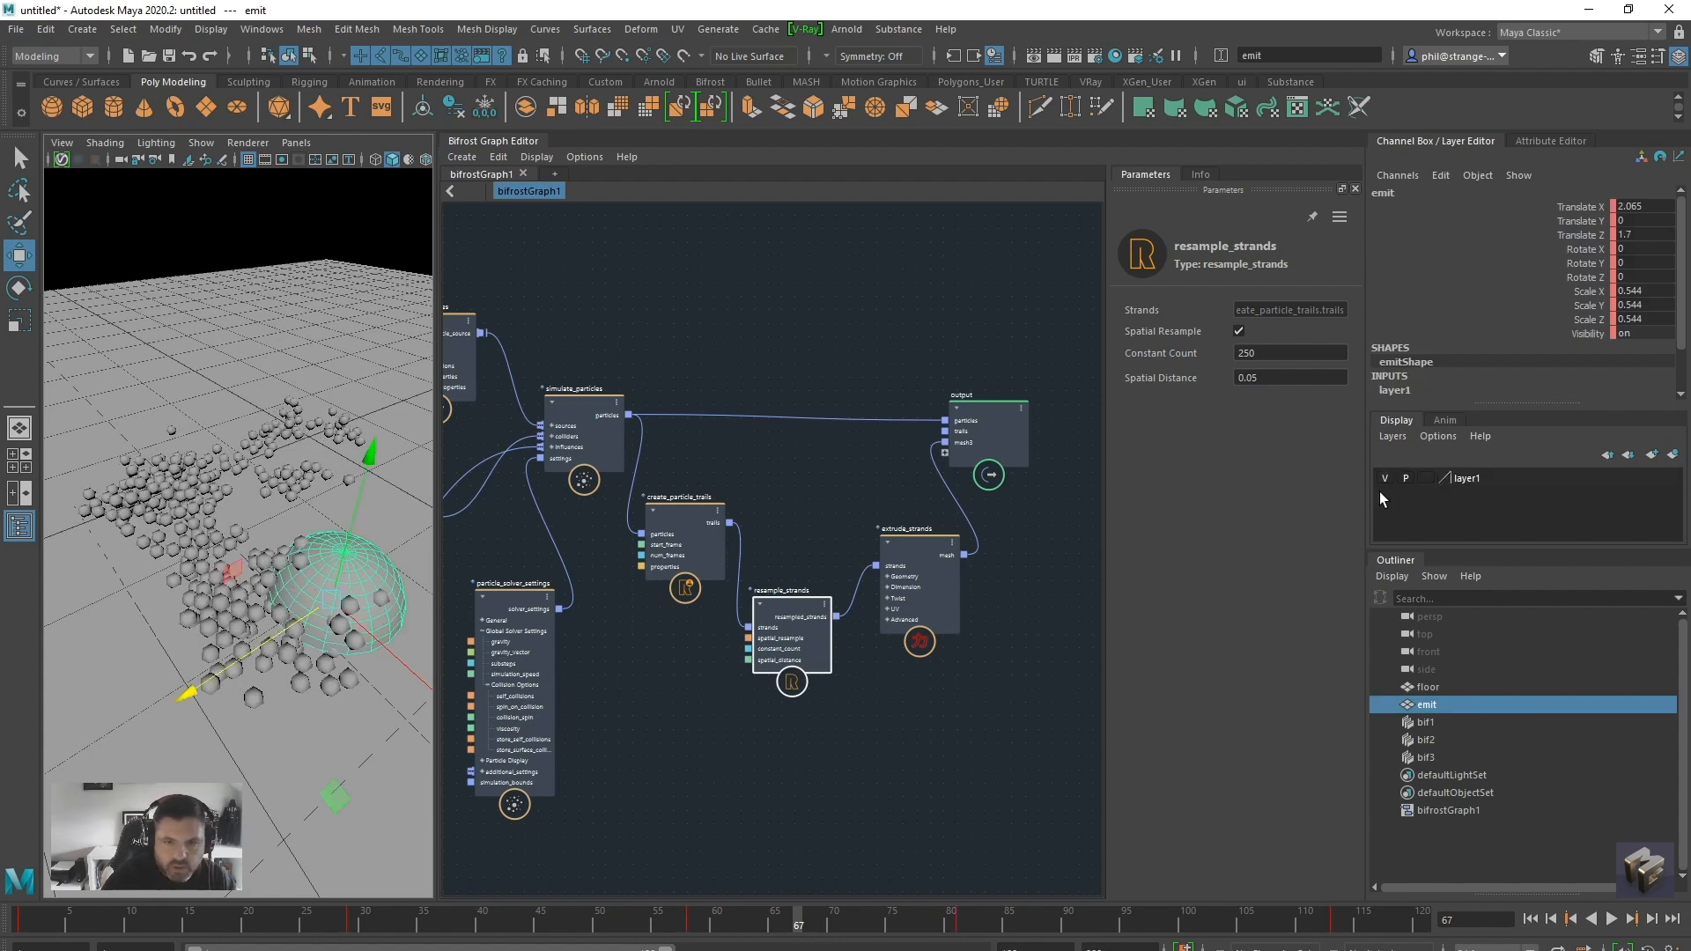
click(1384, 480)
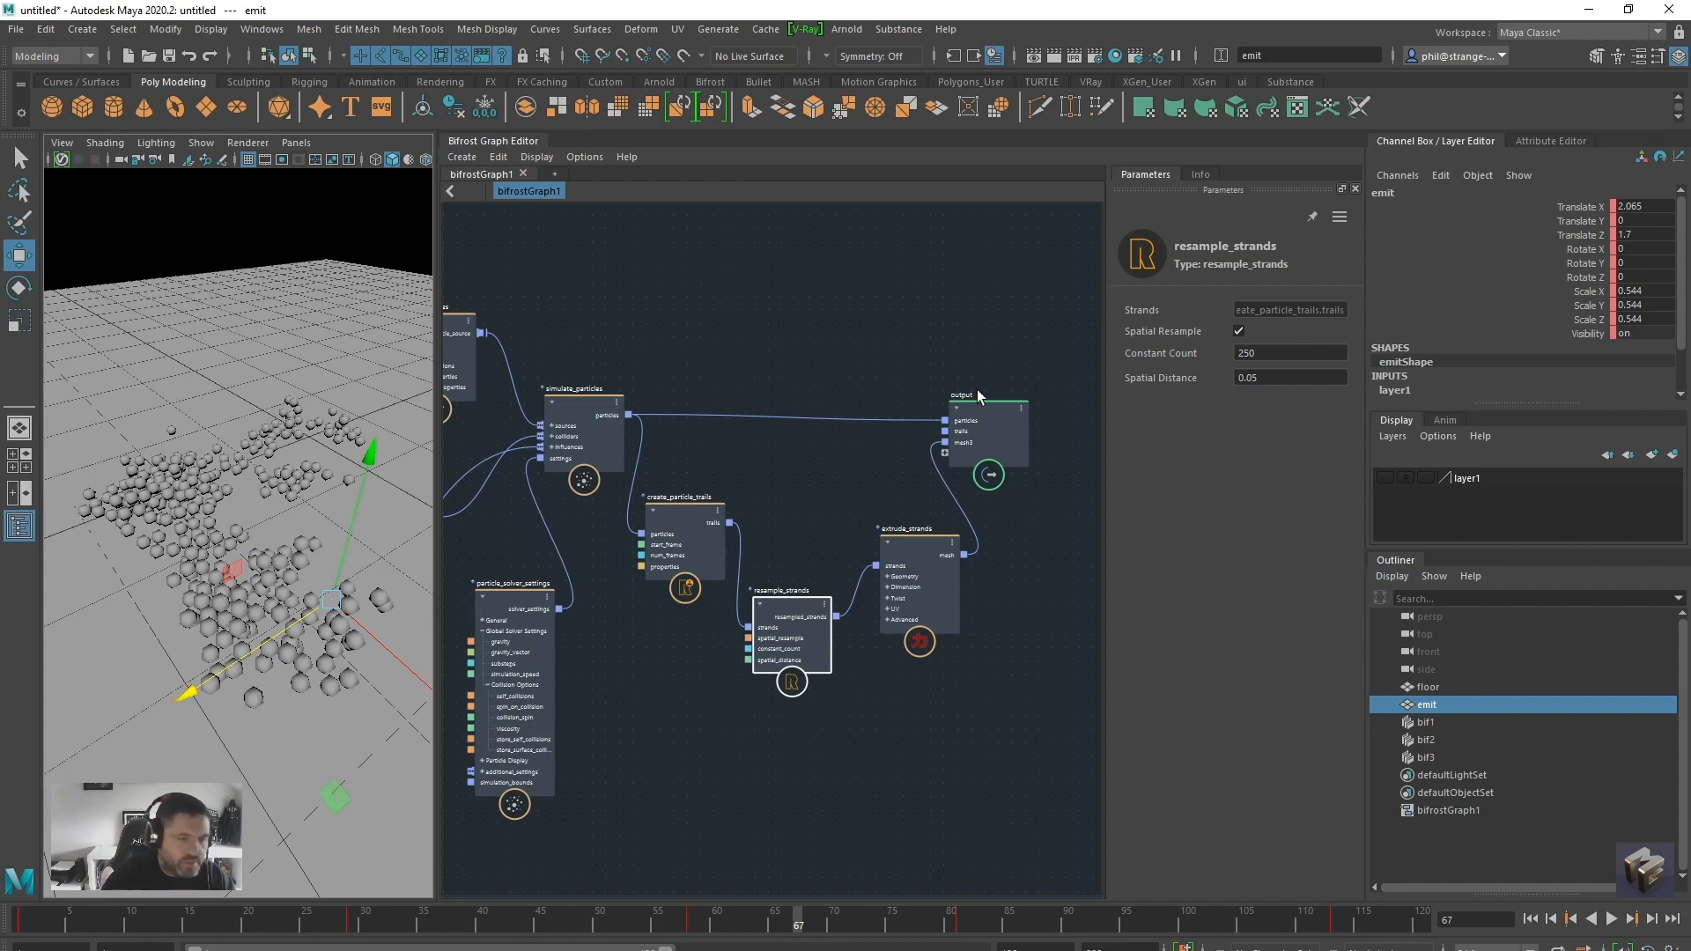
alt+drag(271, 571, 269, 571)
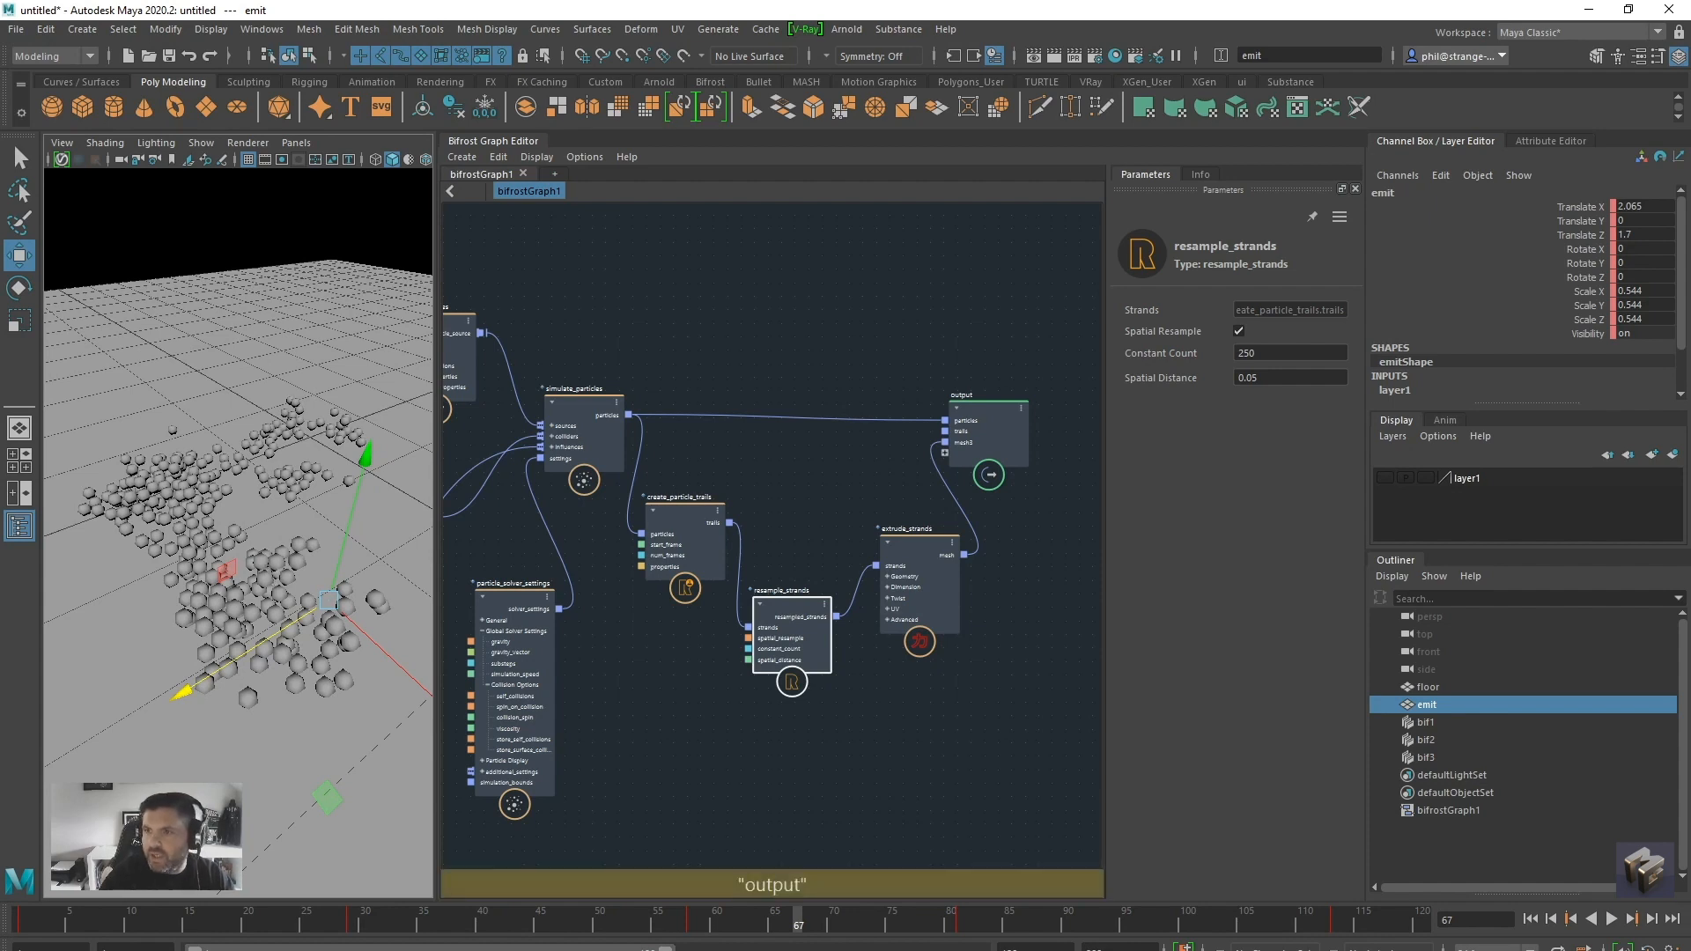
Switch to the browser and review the Bifrost Gunk reference video on Vimeo, pausing and resuming its playback
drag(1690, 563, 556, 168)
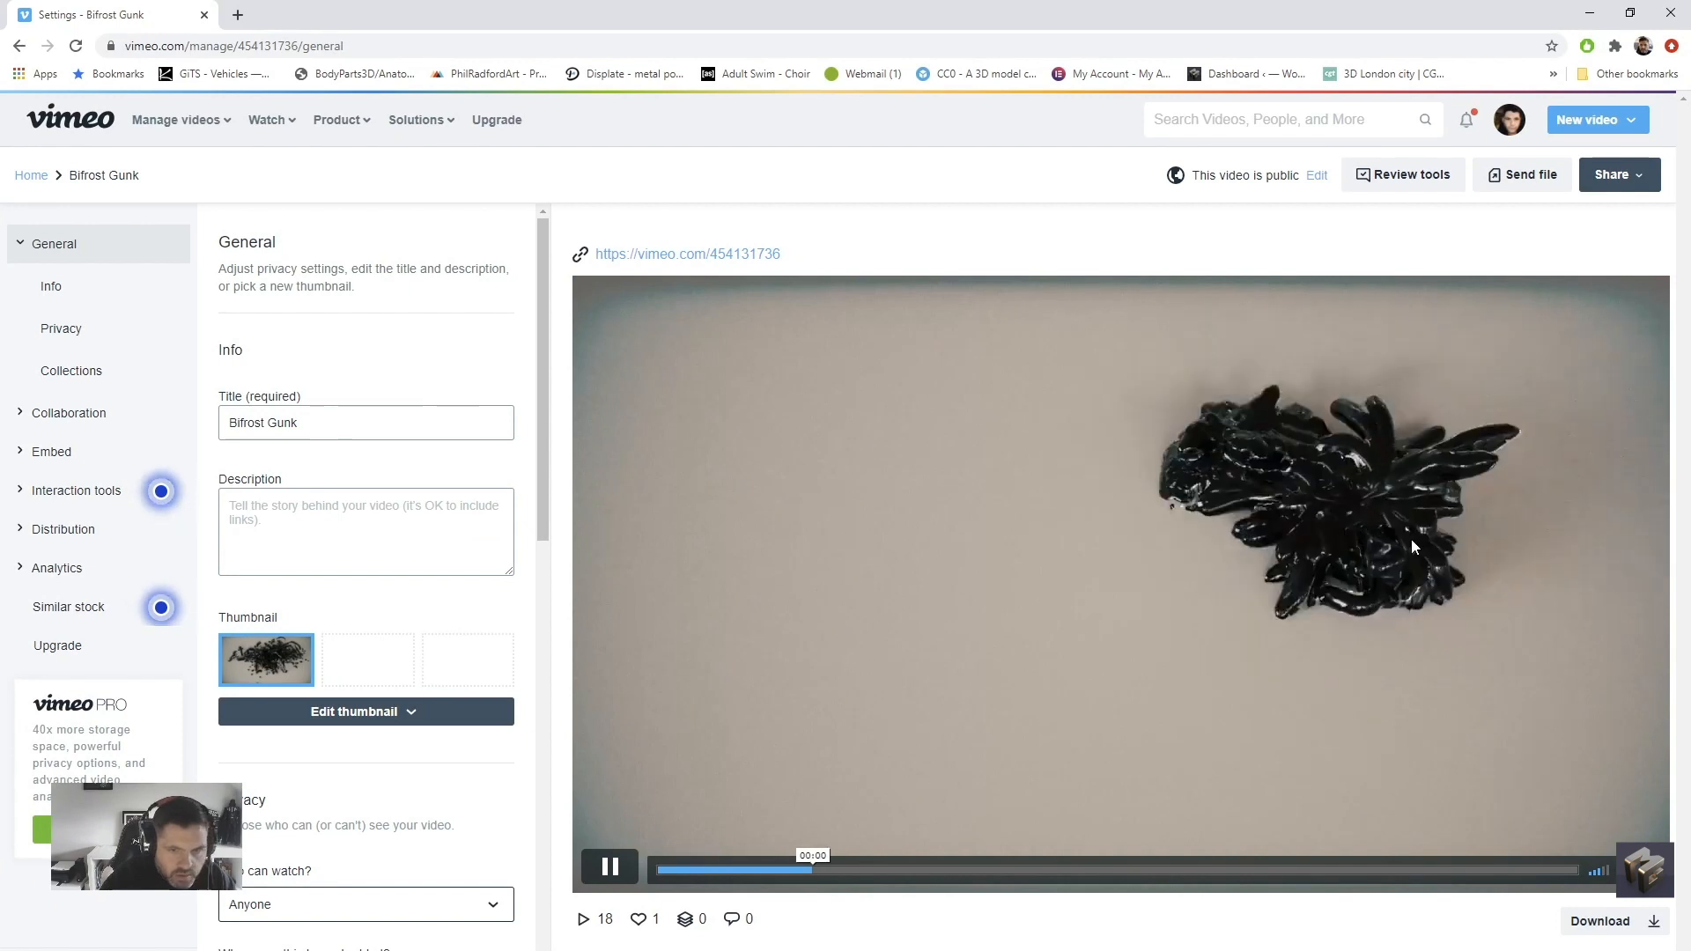
click(612, 868)
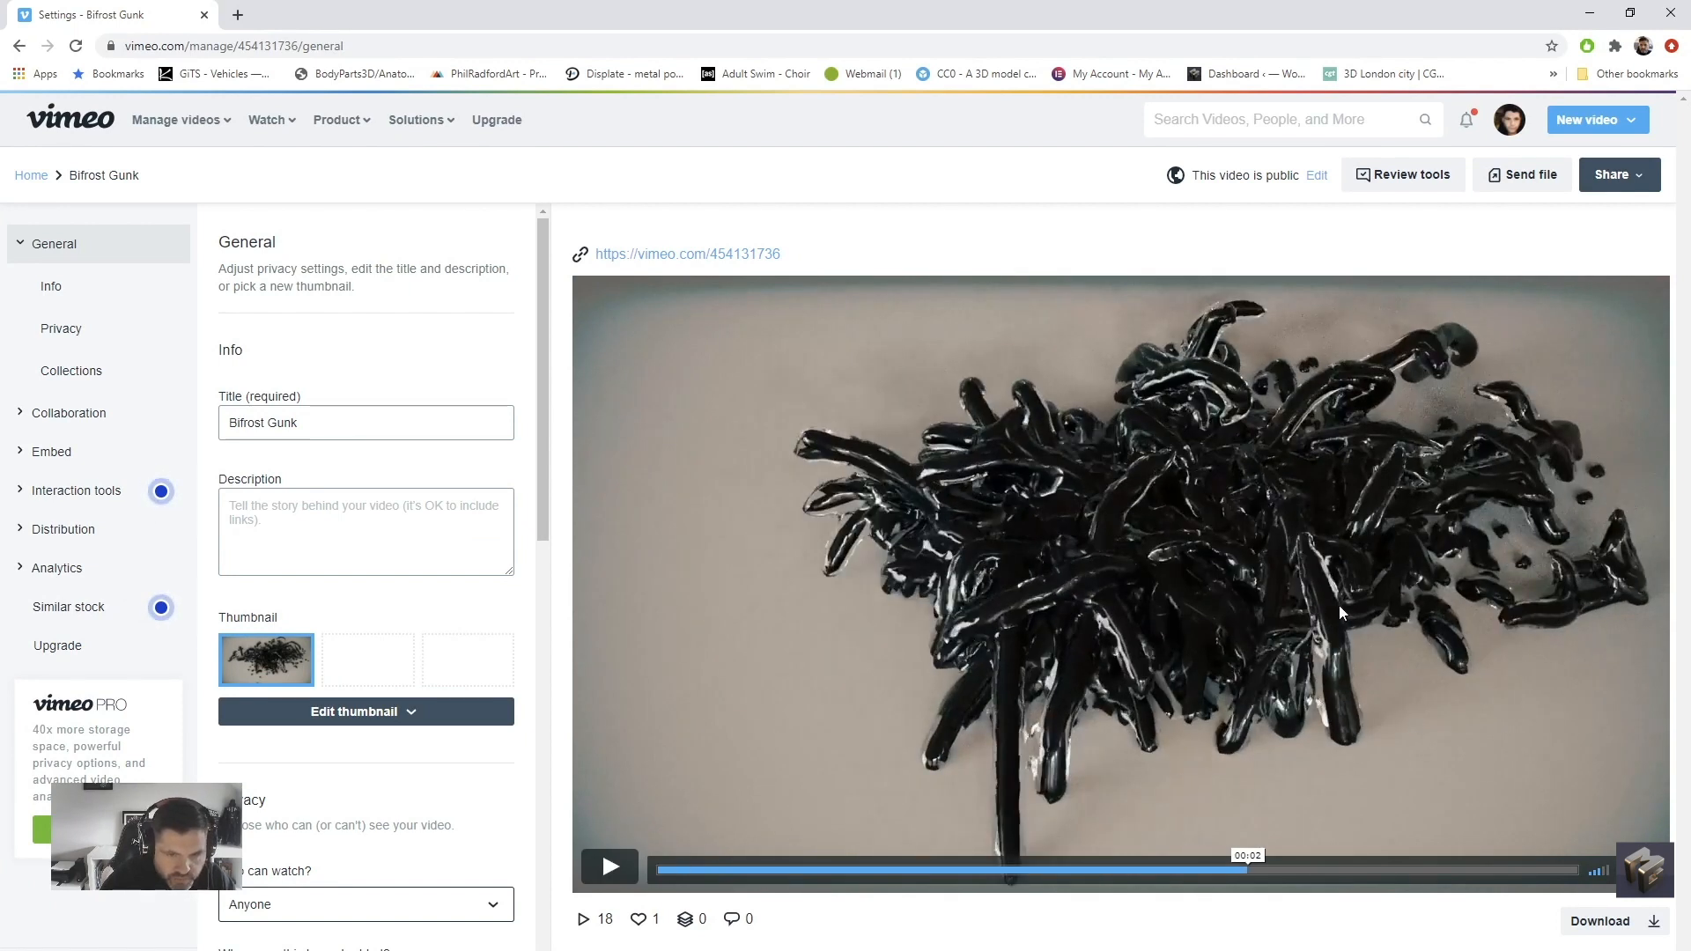
click(610, 867)
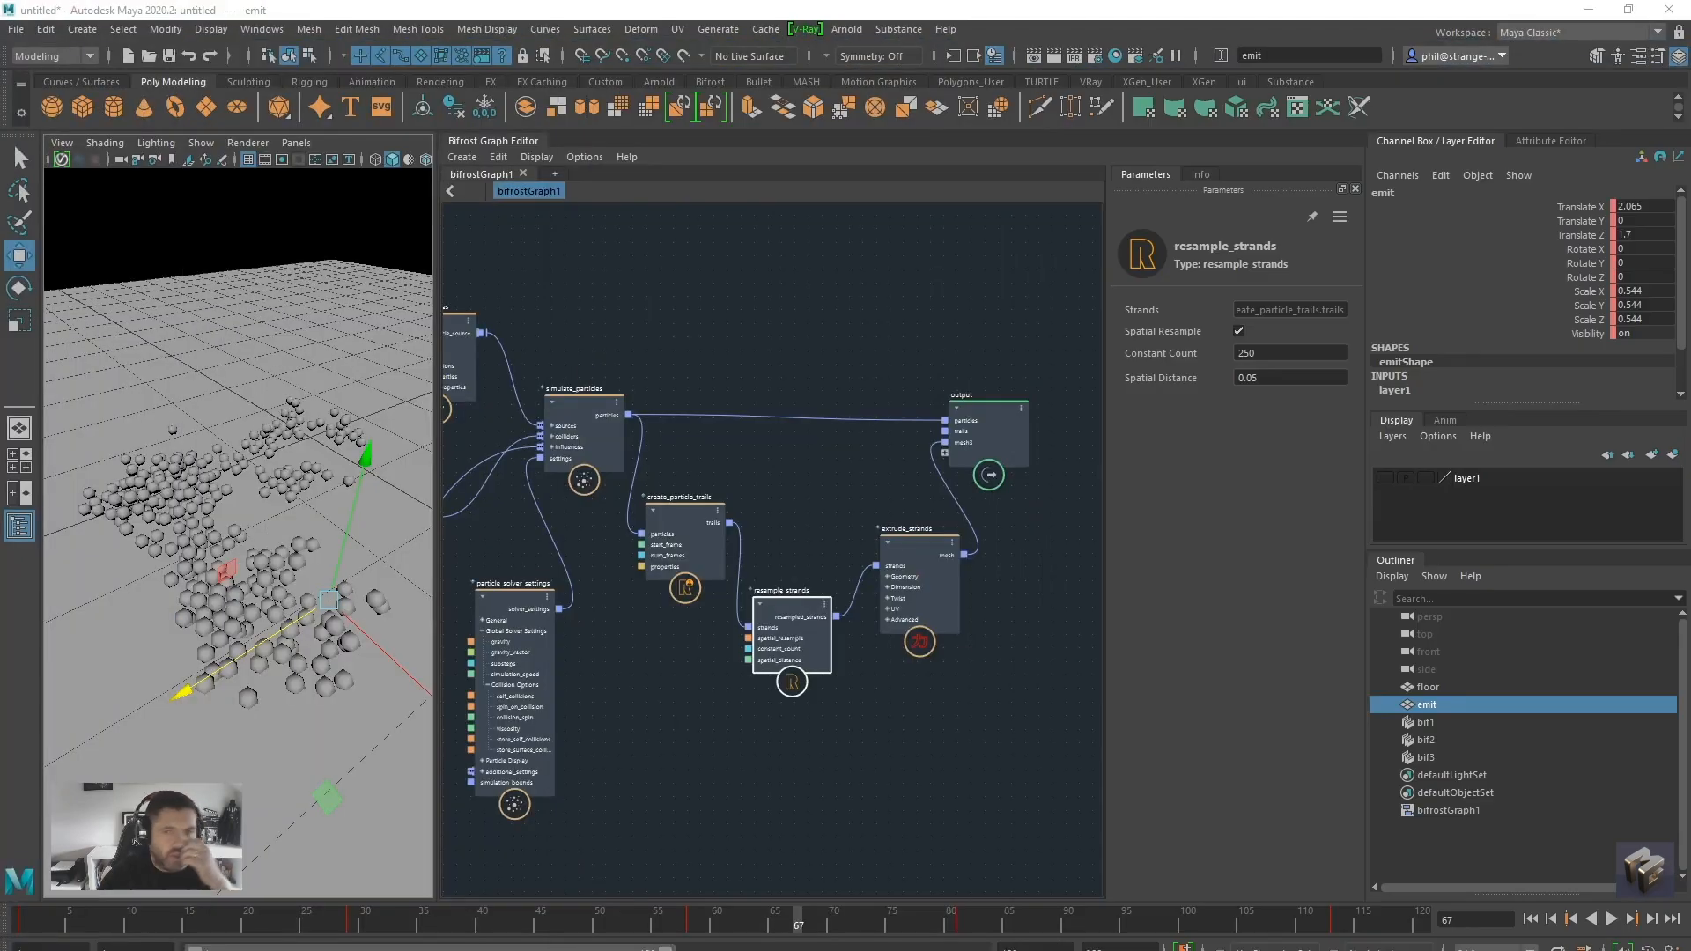
Replay the simulation to frame 61 in Maya and examine the strands from different angles with the dome hidden
alt+middle_drag(214, 468, 309, 447)
alt+drag(309, 447, 293, 454)
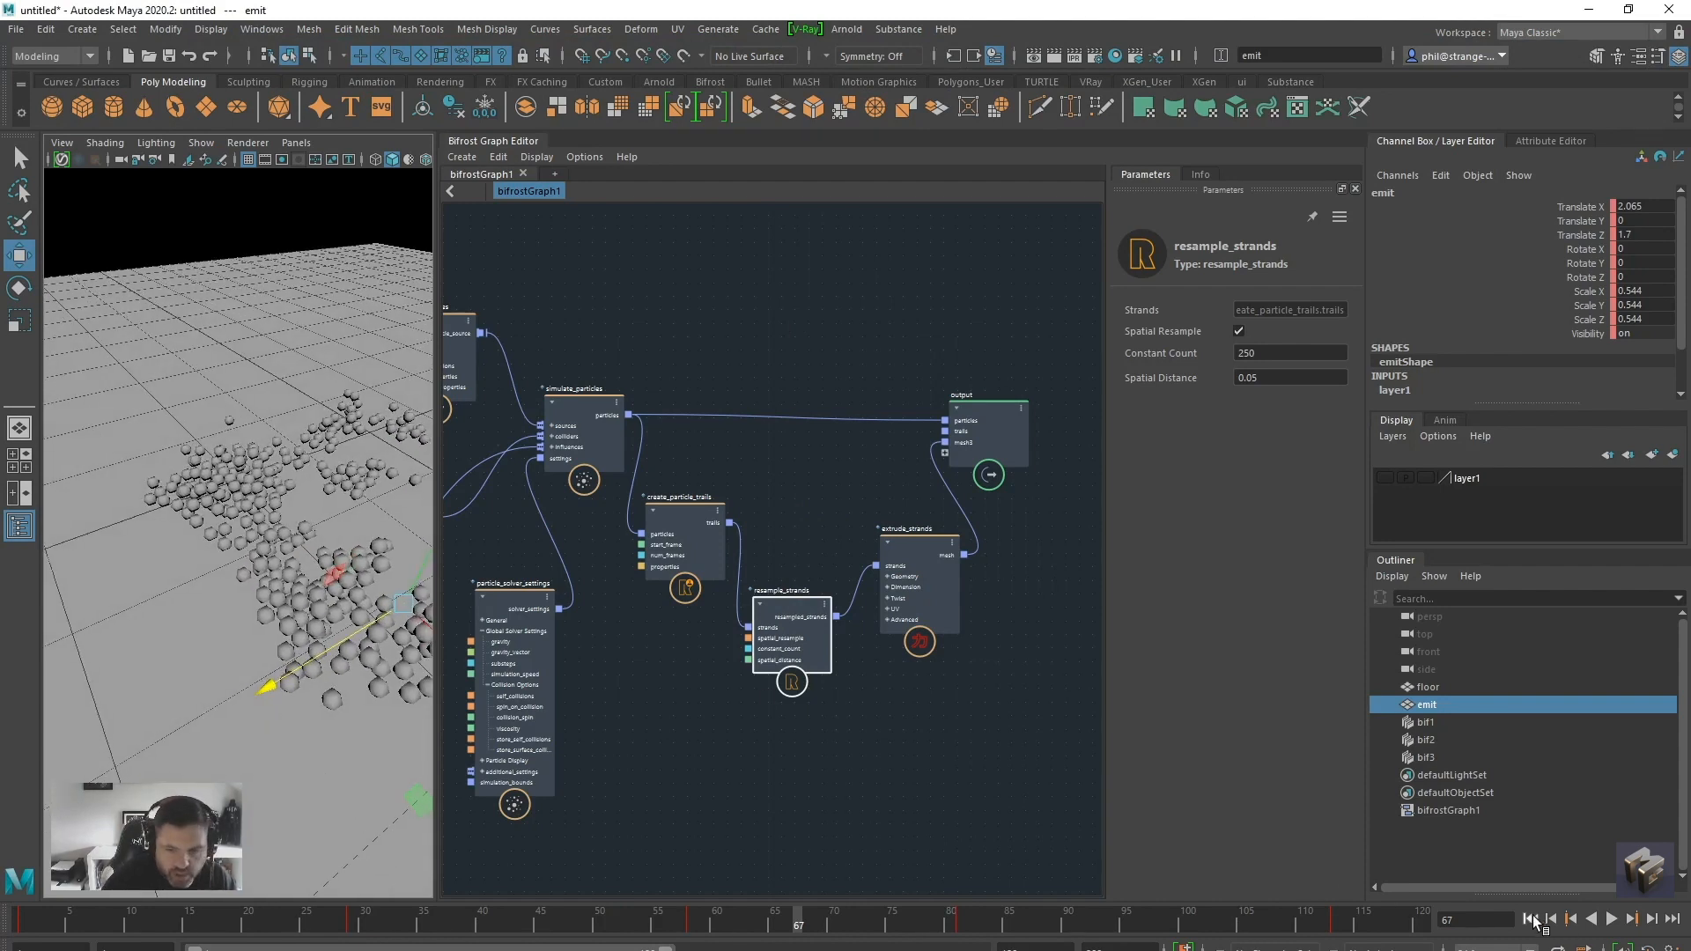
click(1531, 919)
click(1610, 919)
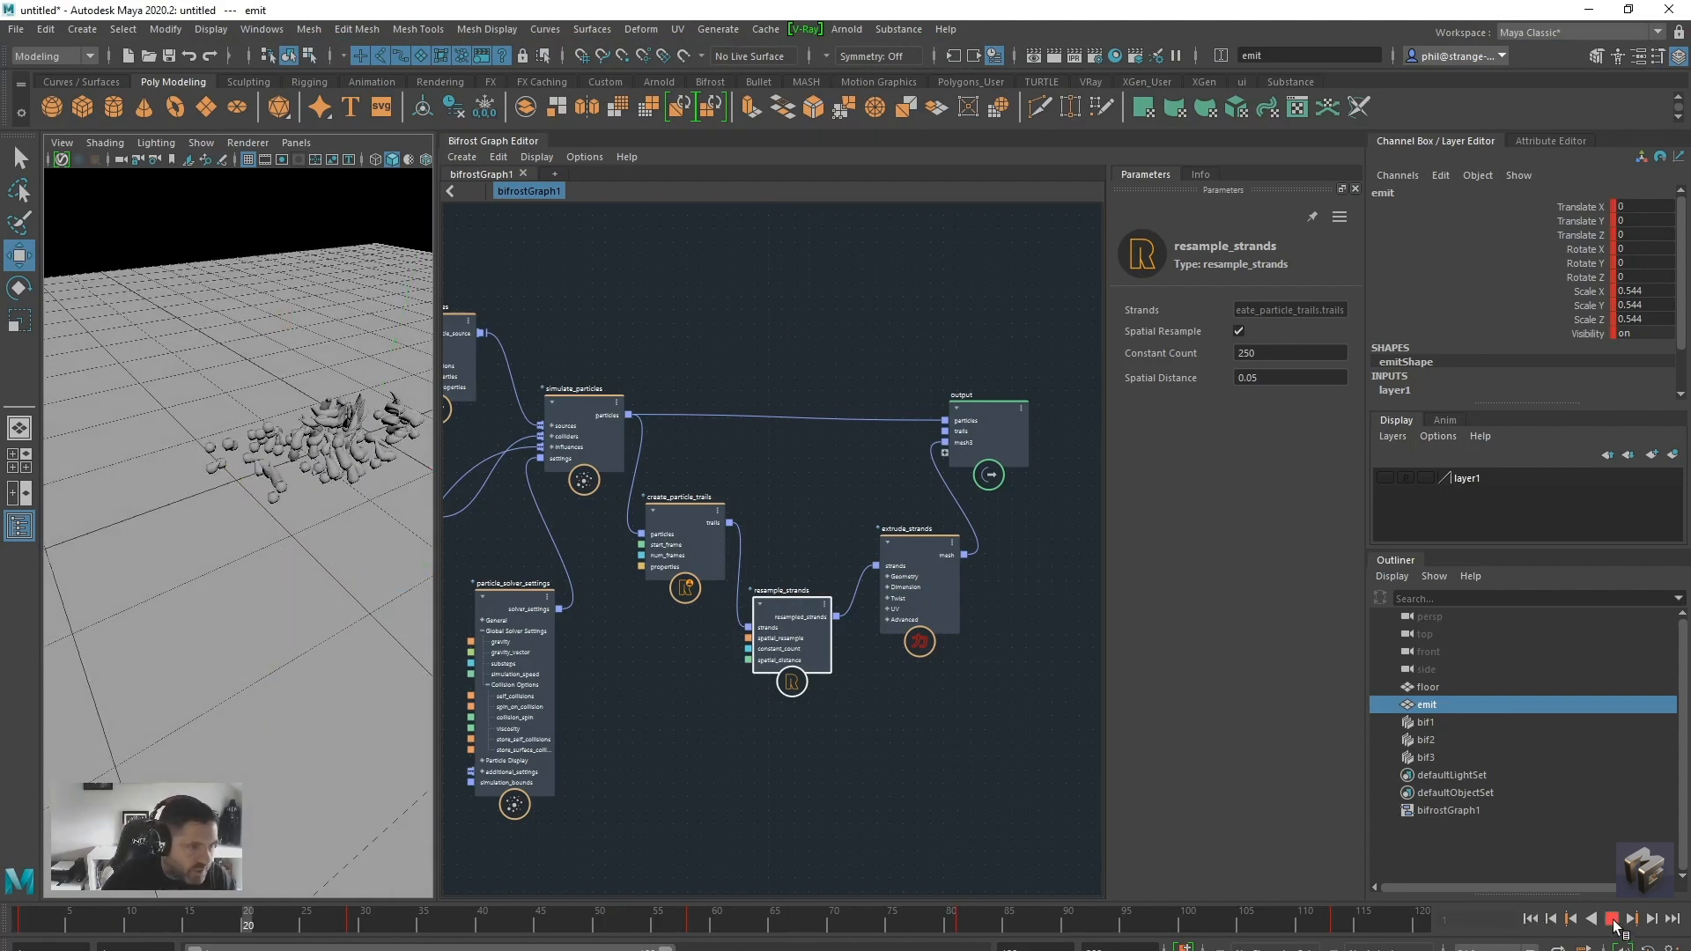
click(1613, 921)
mouse_move(274, 735)
alt+mouse_down()
mouse_move(330, 674)
mouse_move(264, 730)
alt+mouse_up()
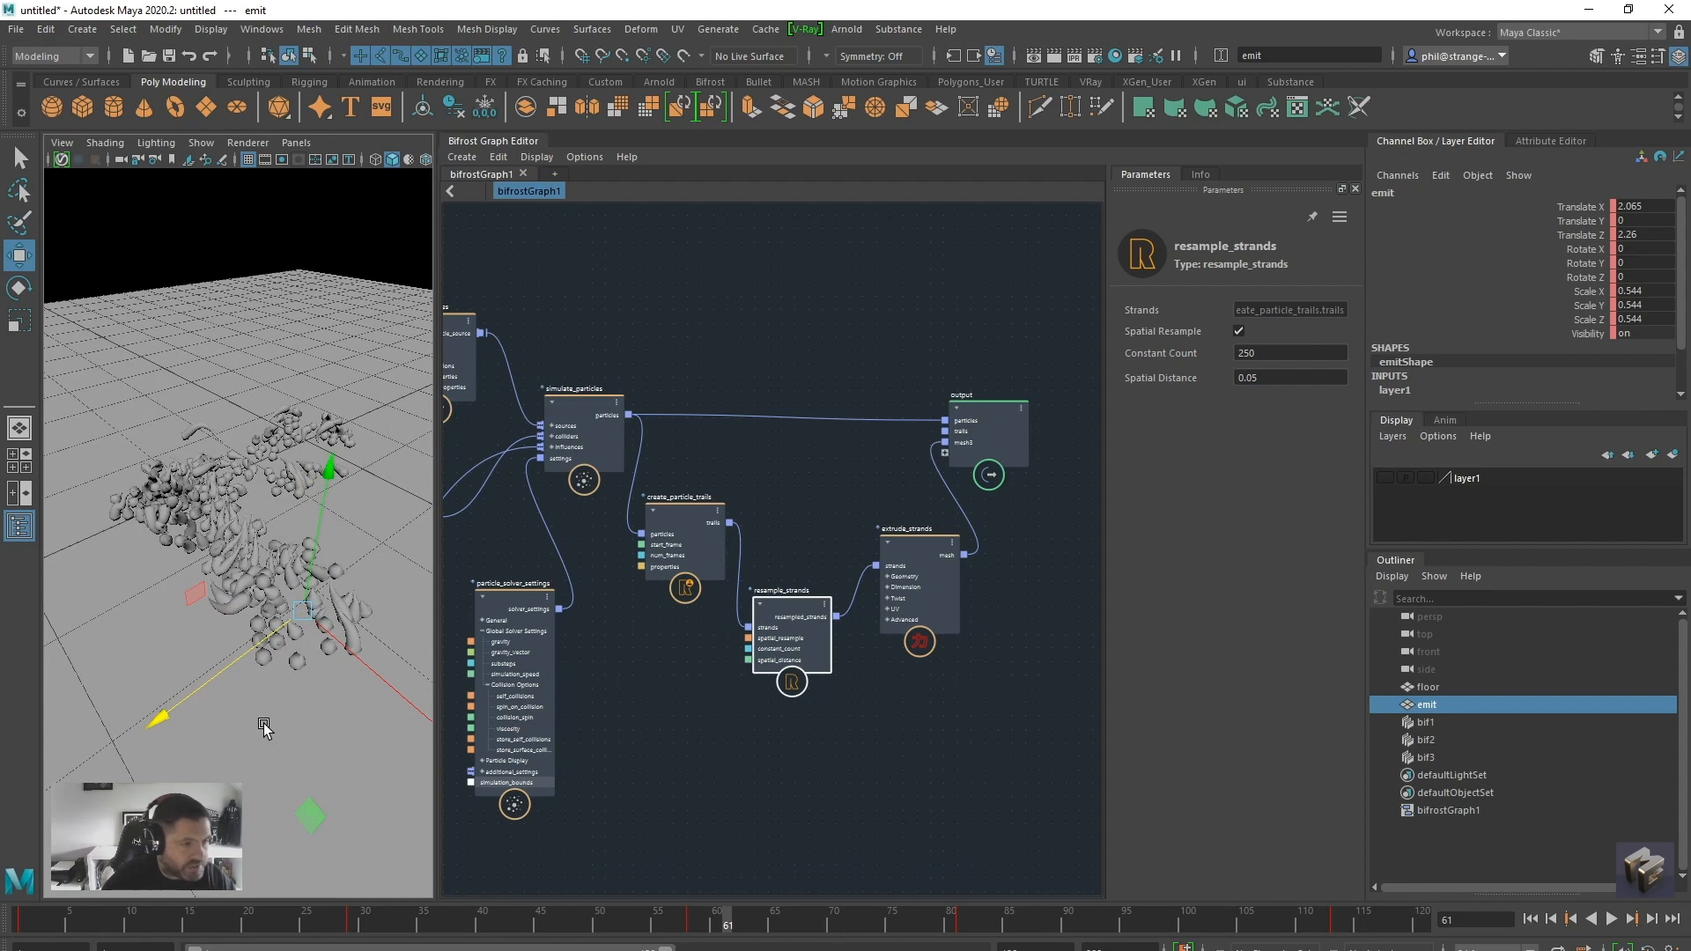
alt+drag(269, 731, 304, 721)
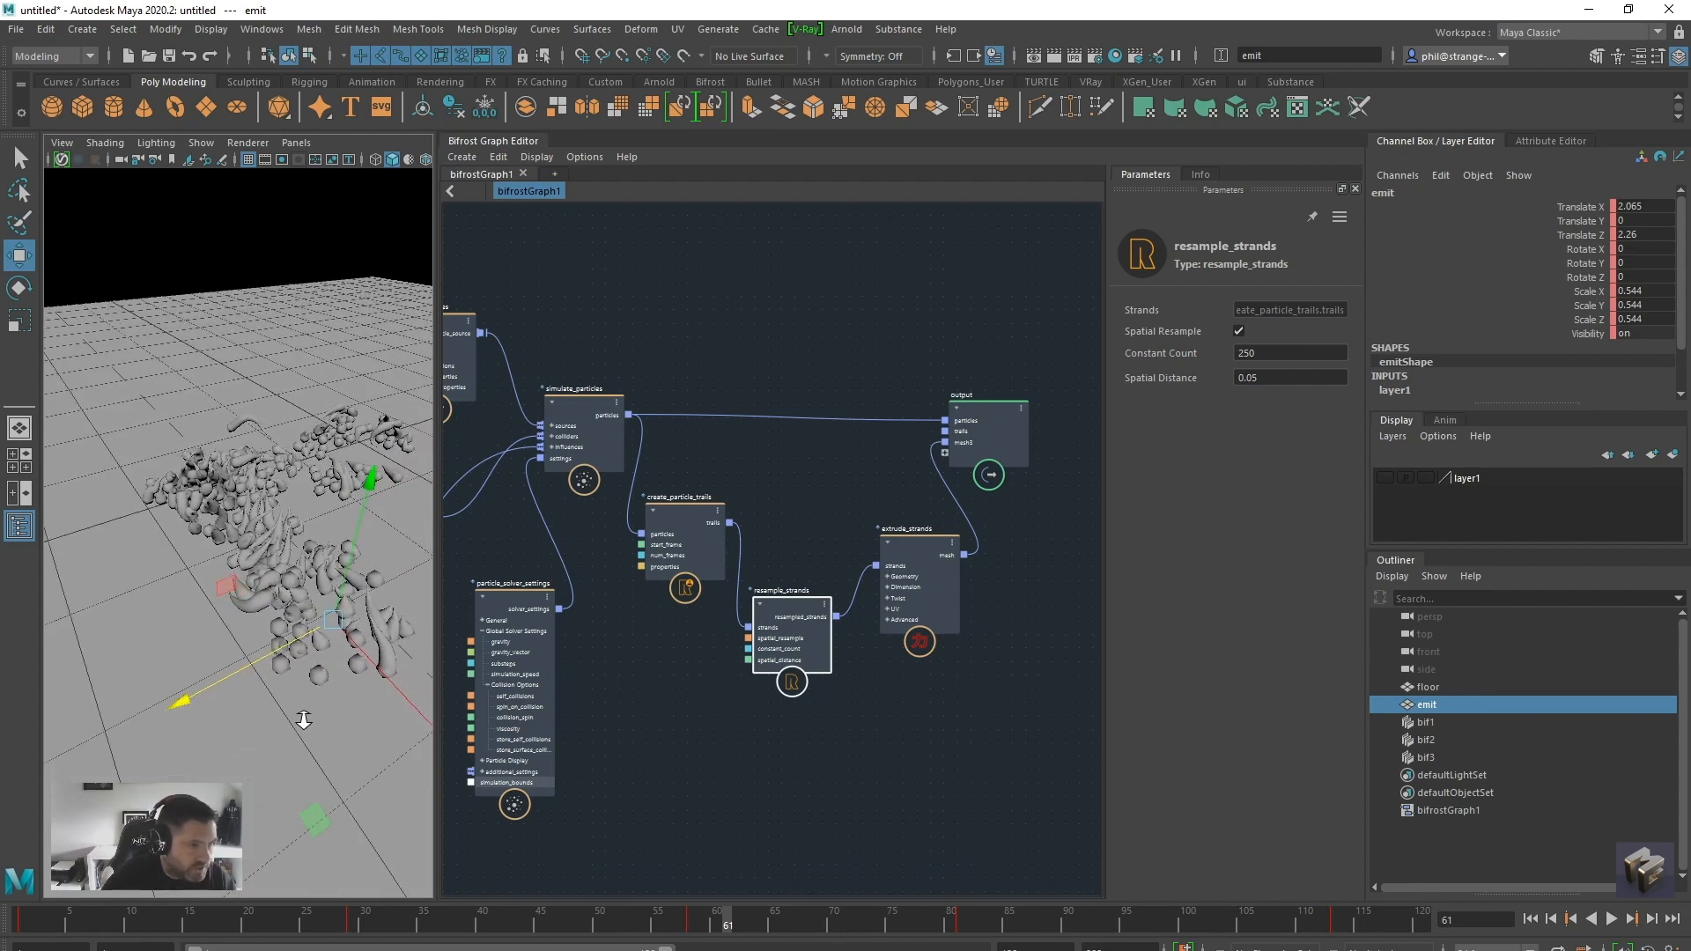
alt+middle_drag(304, 720, 291, 724)
Rearrange the extrude_strands, resample_strands and output nodes to make space after the extrusion
drag(893, 544, 884, 547)
click(808, 615)
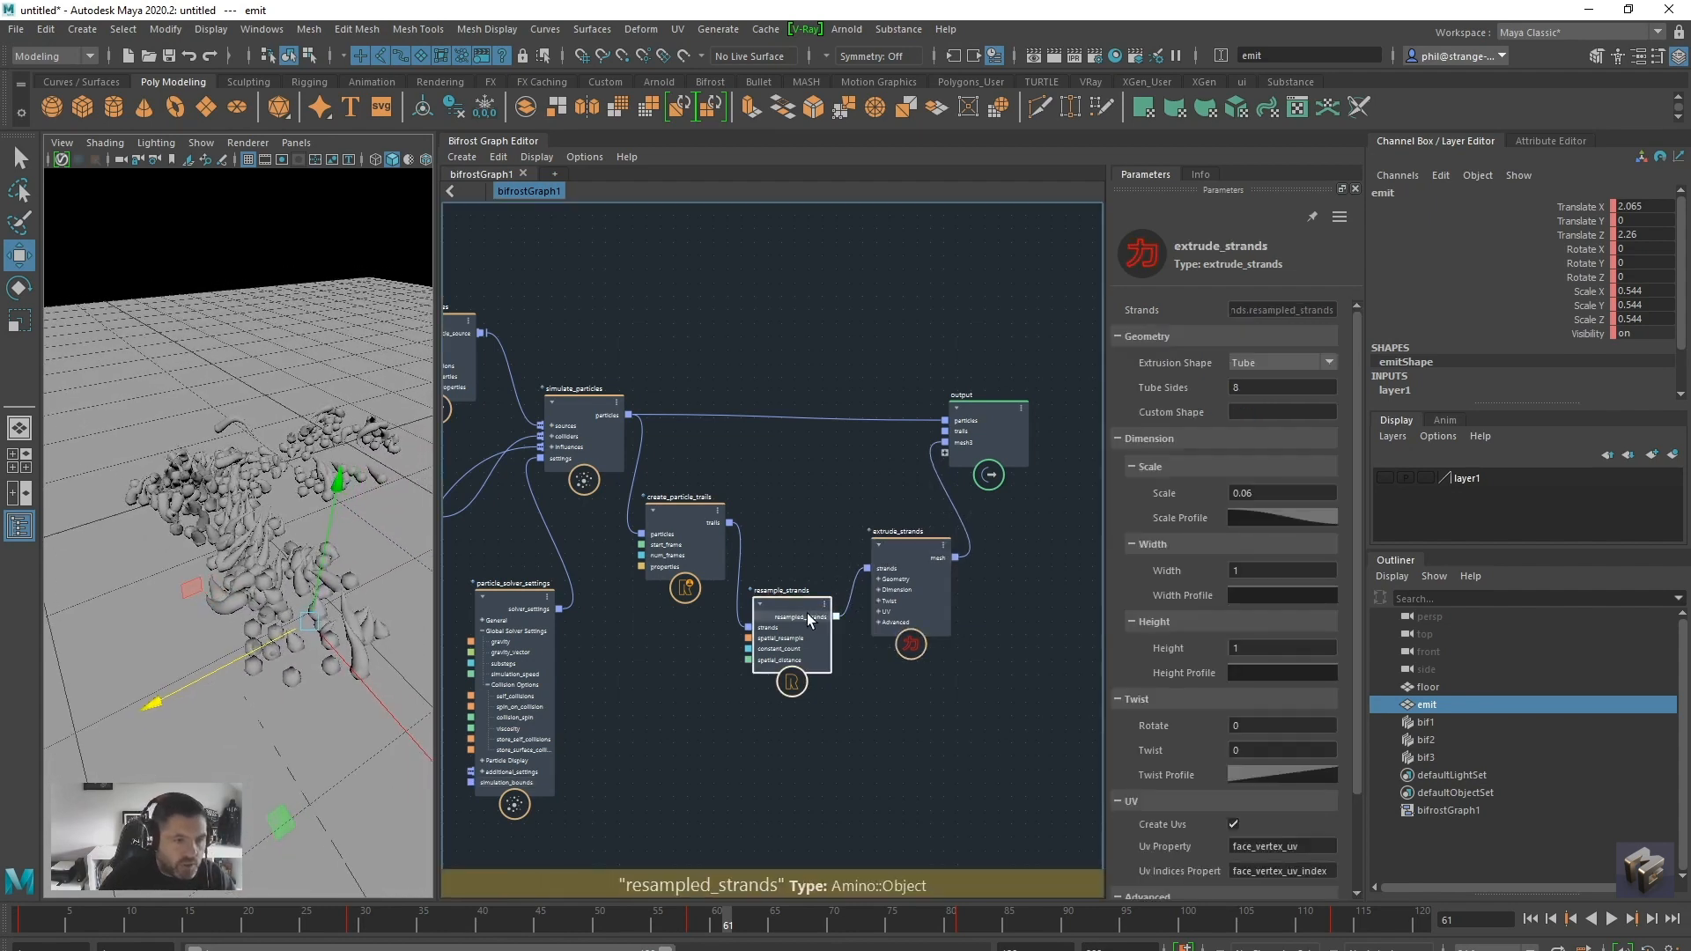
drag(808, 619, 800, 622)
drag(919, 541, 912, 552)
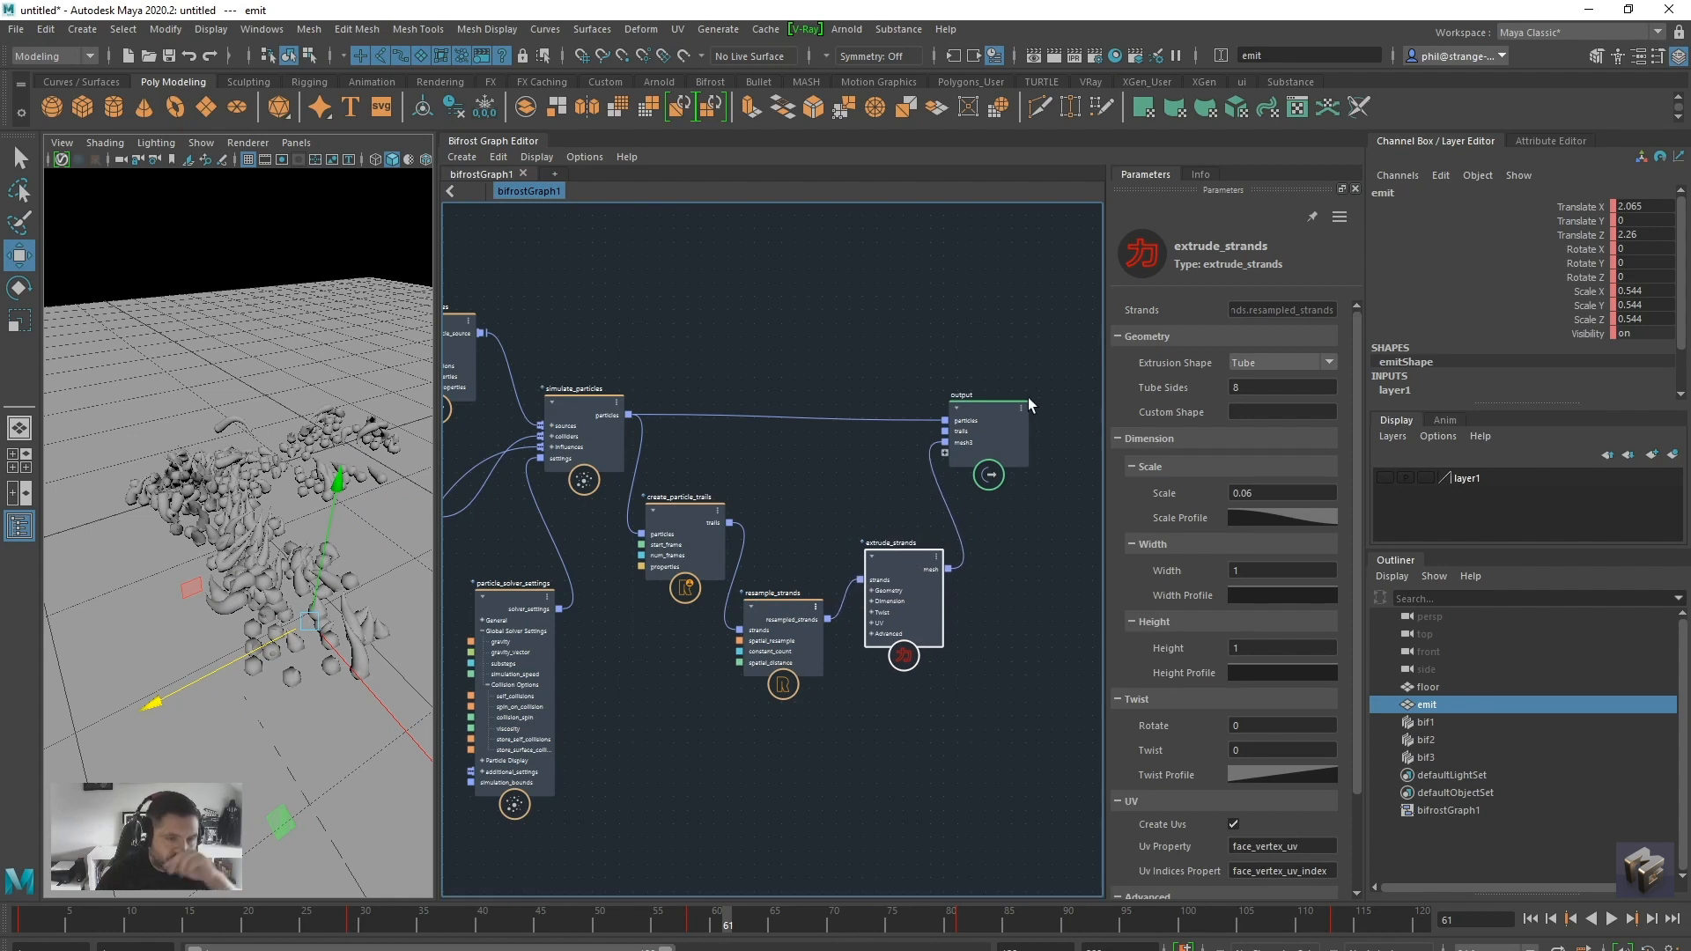
drag(1026, 403, 1083, 414)
alt+middle_drag(995, 629, 809, 598)
scroll(826, 596, up, 1)
drag(872, 382, 951, 379)
Search the node list for volume converters and add a mesh_to_volume node to the graph
click(849, 579)
key(Tab)
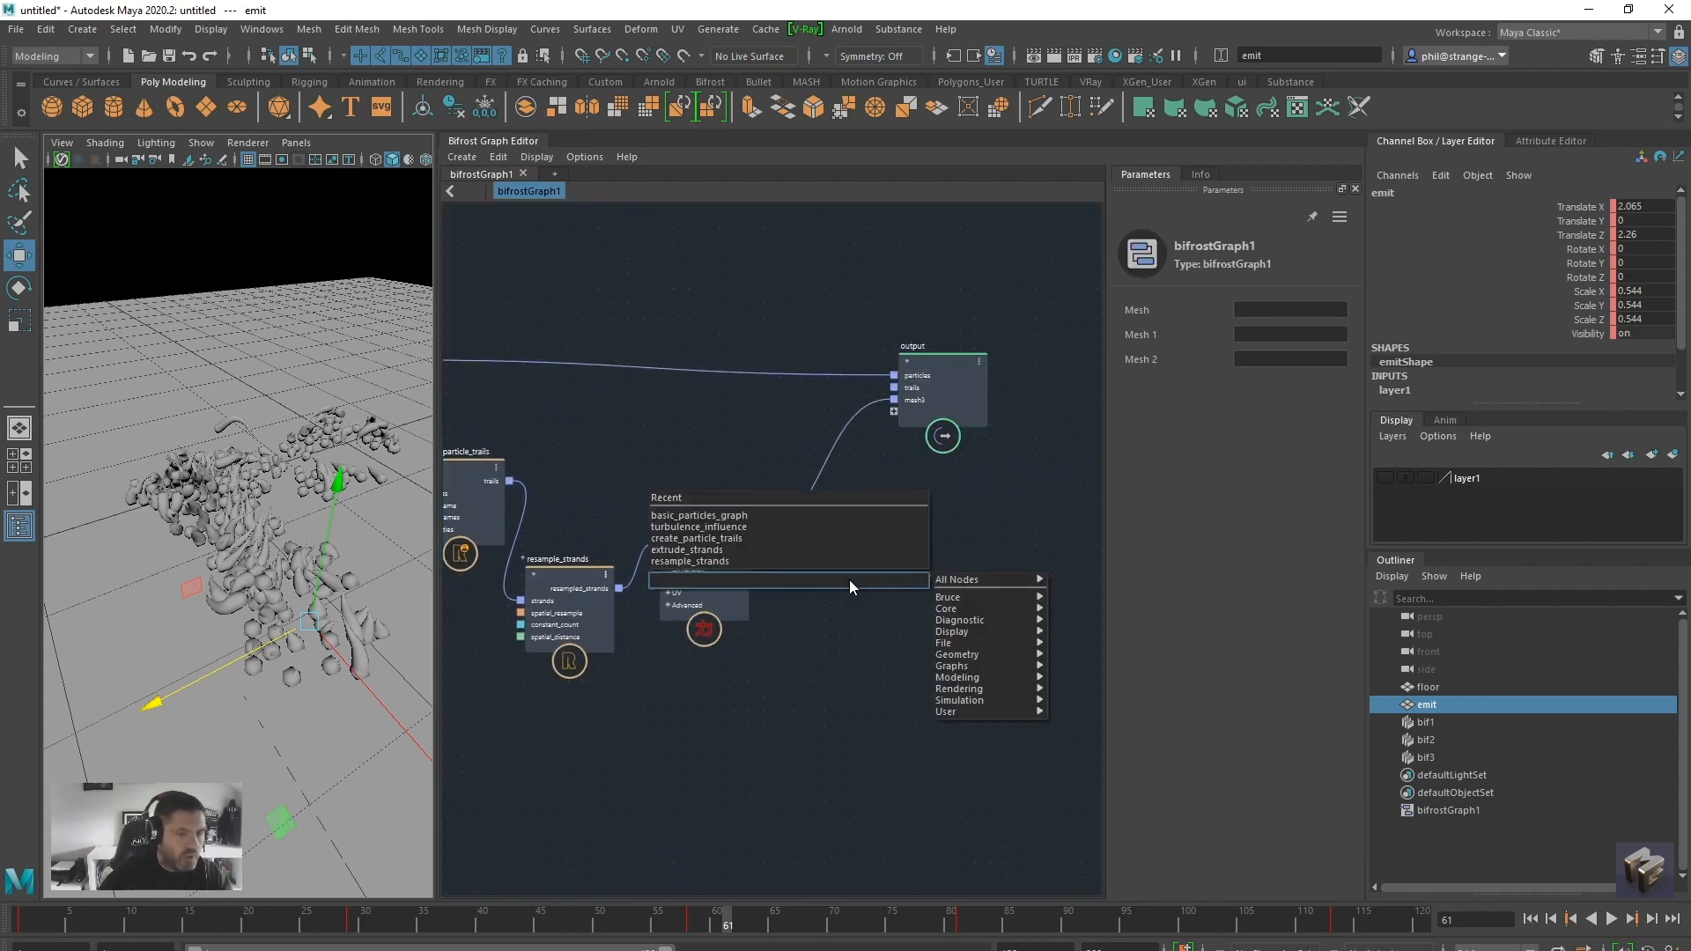
text(mesh)
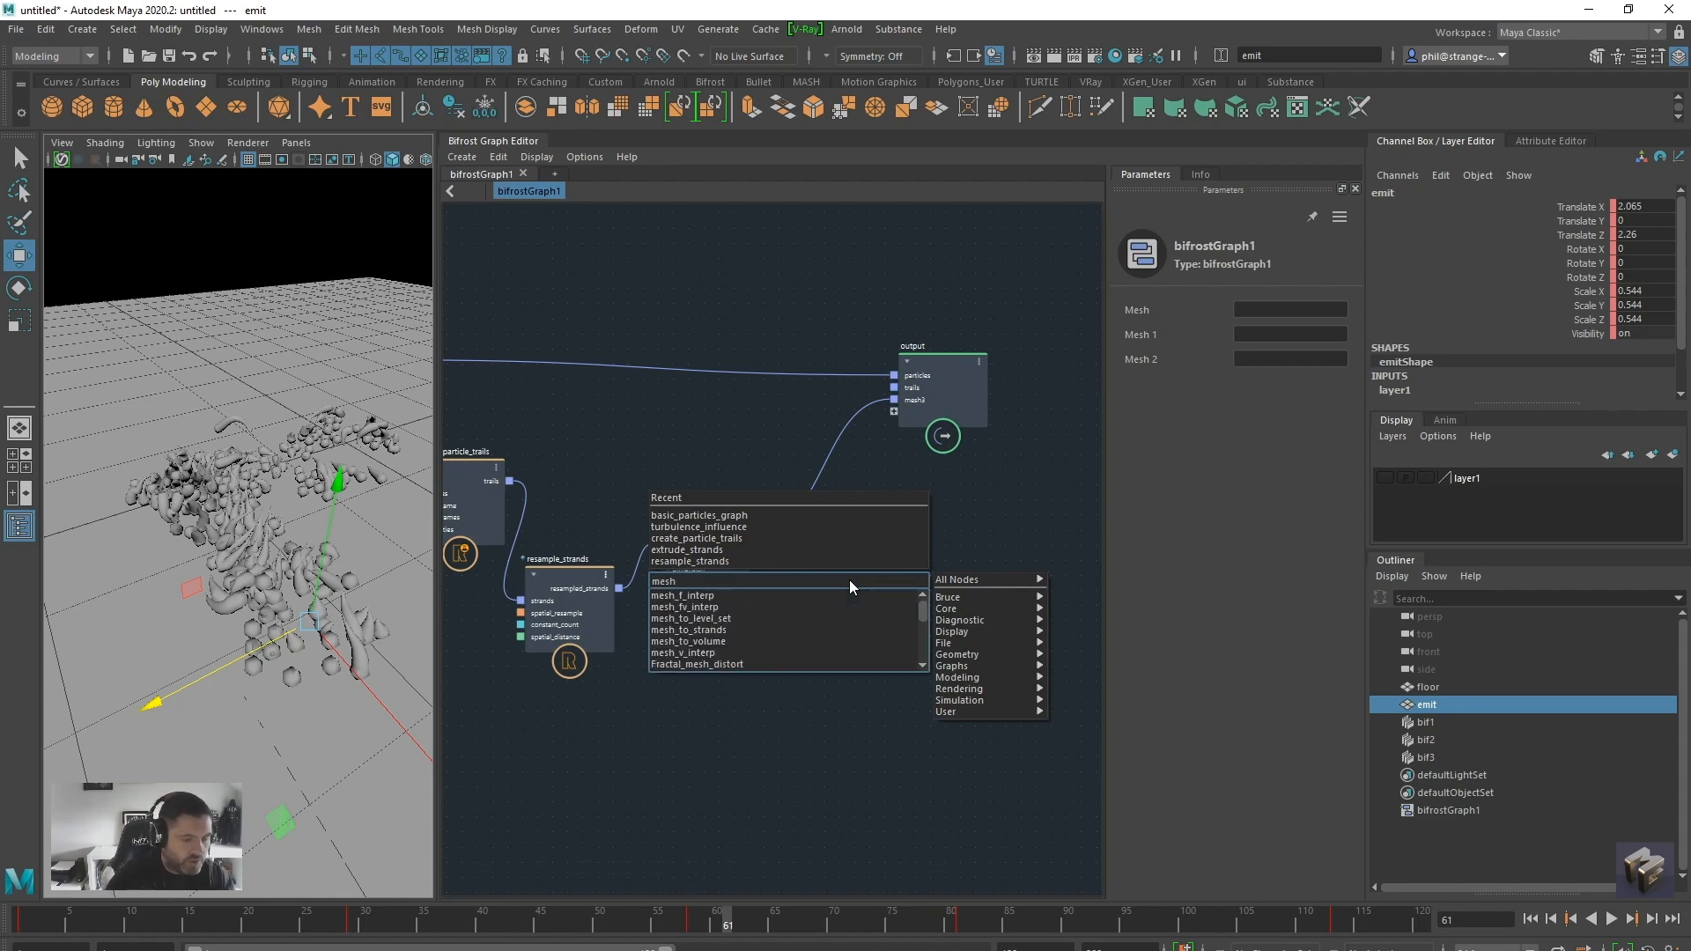
key(BackSpace)
key(BackSpace)
key(BackSpace)
key(BackSpace)
text(vi)
key(BackSpace)
text(olume)
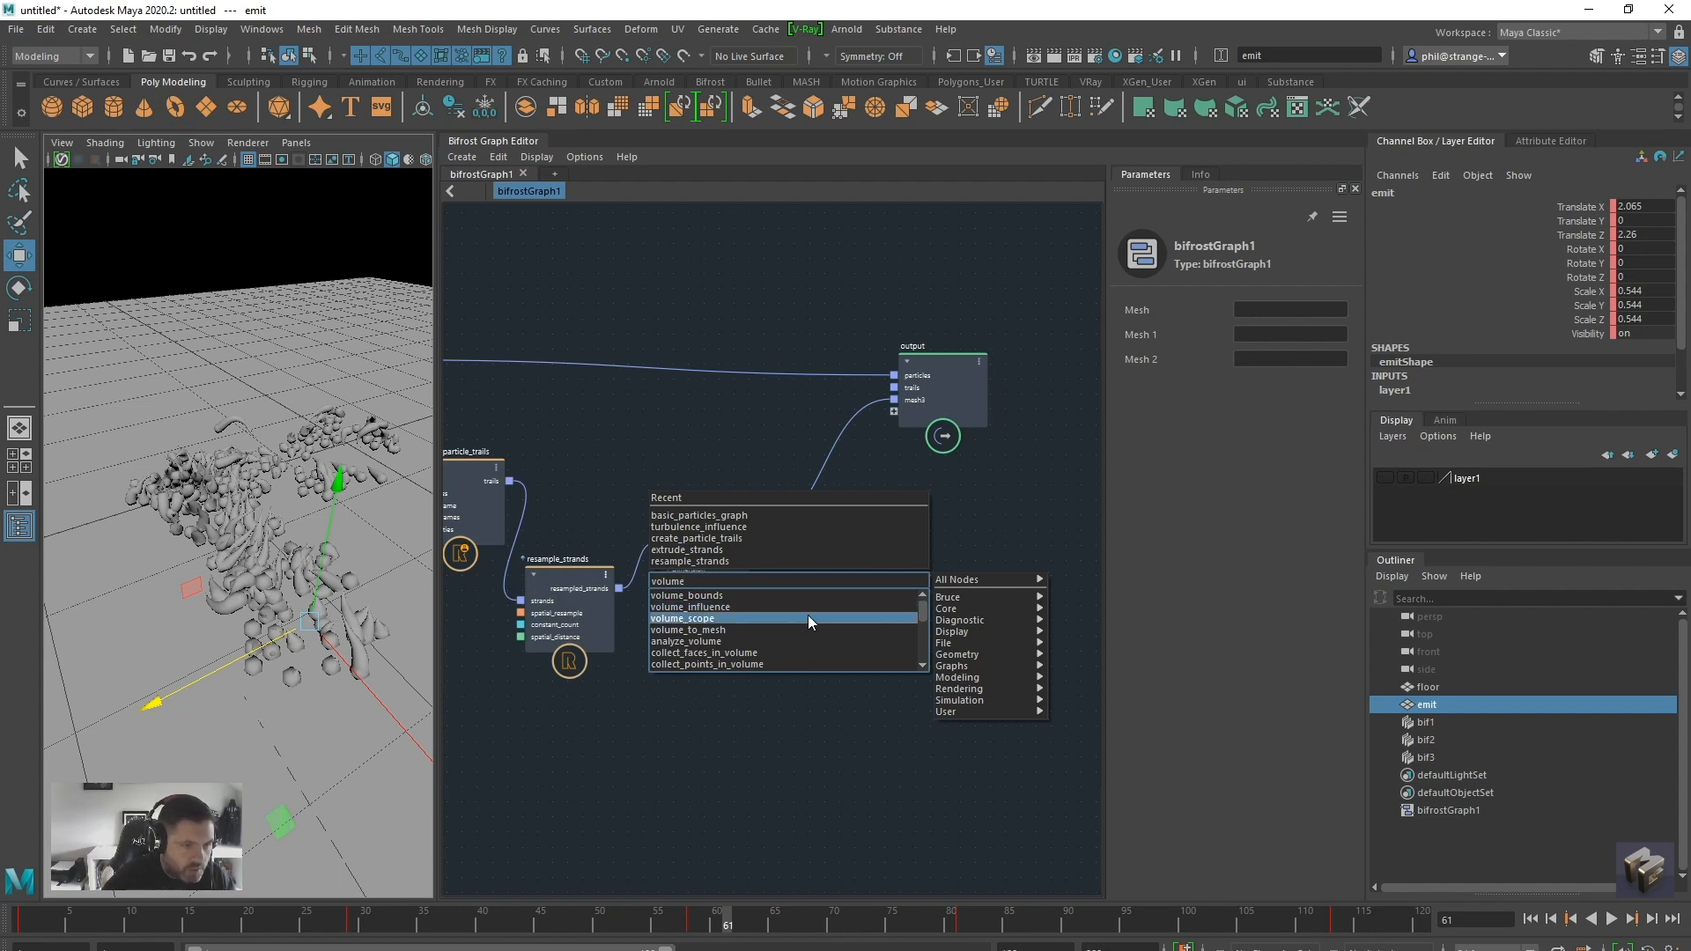
scroll(807, 615, down, 3)
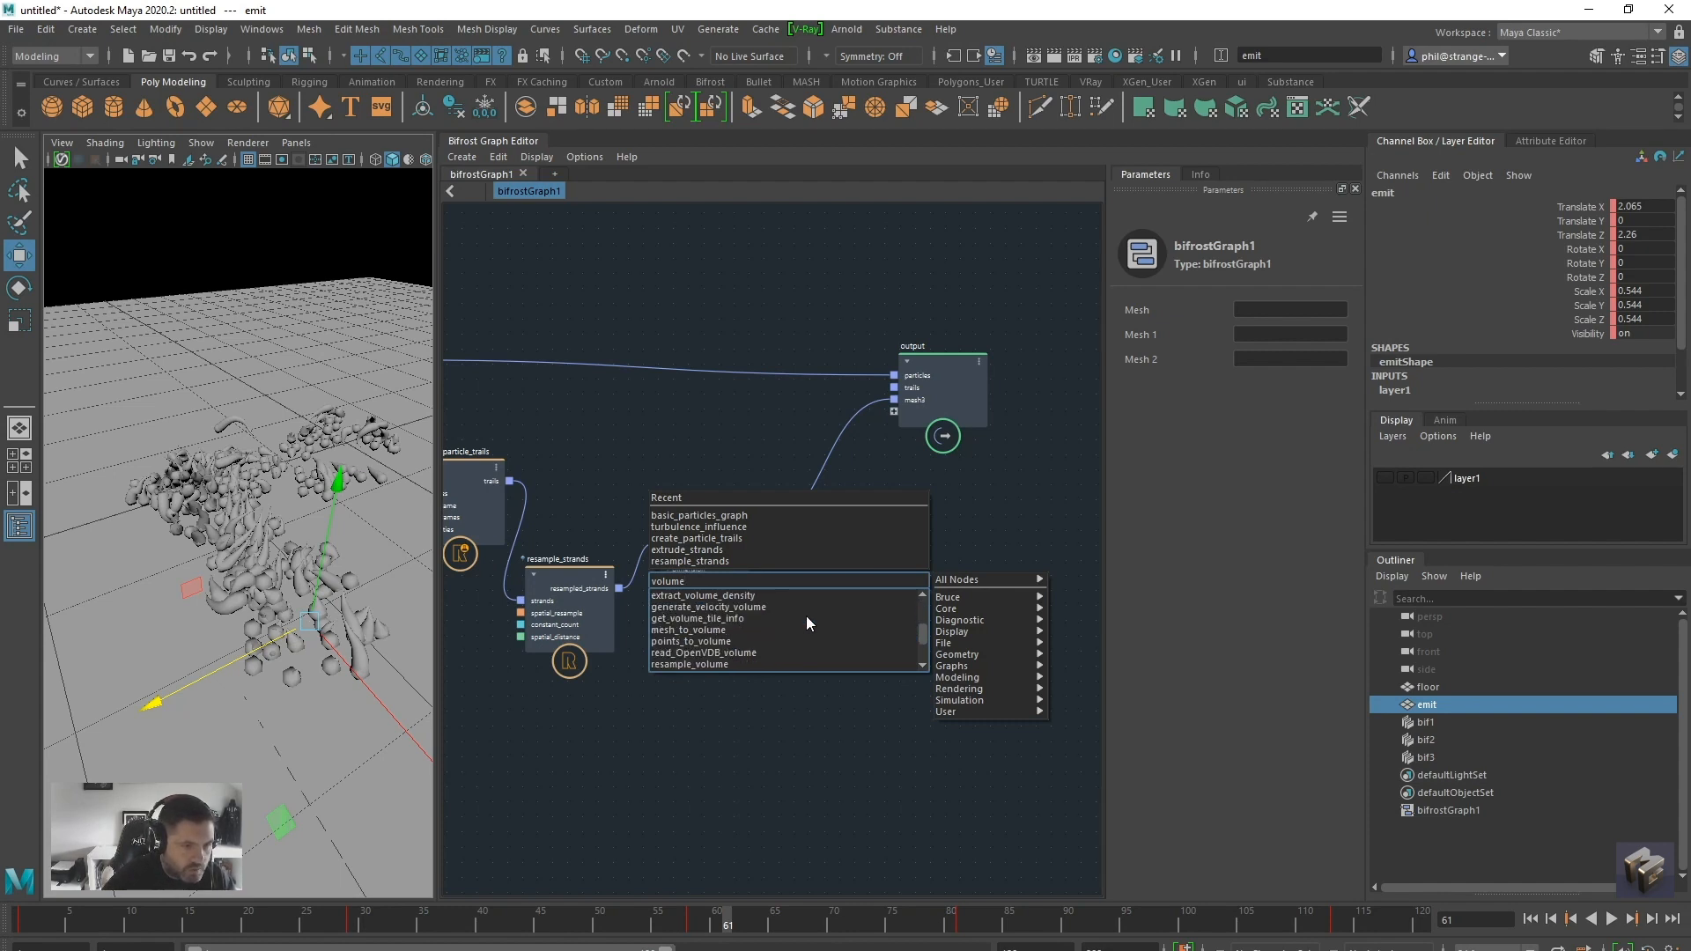
click(749, 629)
Connect the extrude_strands mesh output to mesh_to_volume and enable Store Level Set on that node
drag(754, 533, 880, 582)
click(1238, 449)
drag(892, 573, 869, 576)
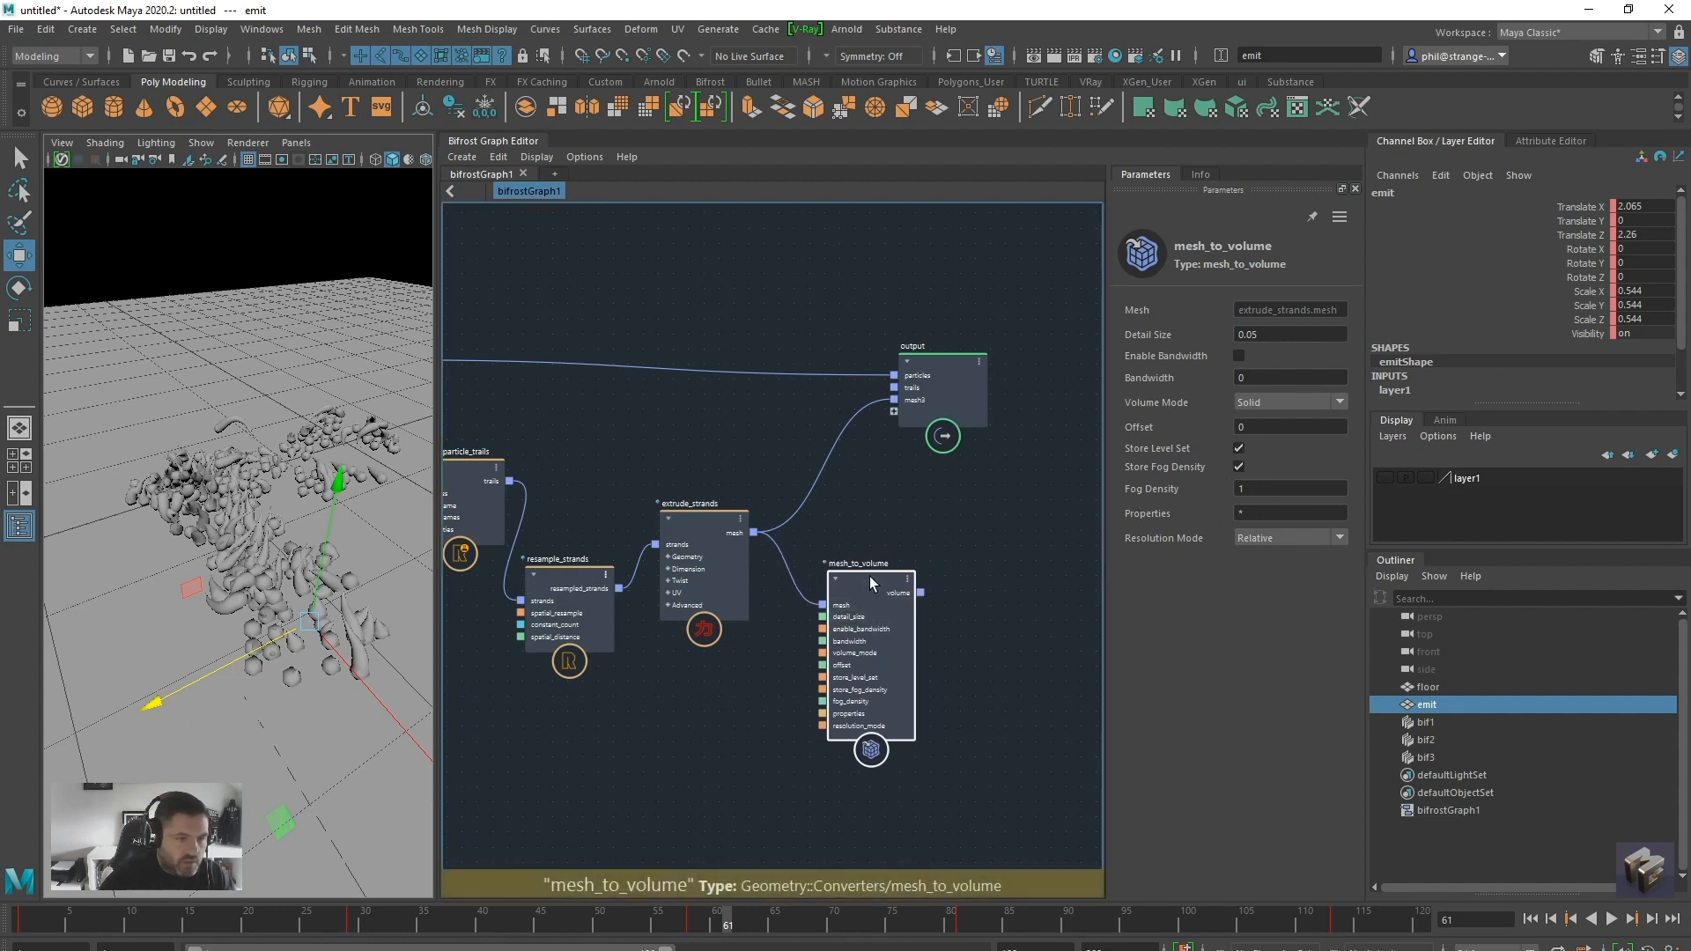
Add a volume_to_mesh node fed by the mesh_to_volume volume and connect its meshes to a new port on the output node
click(965, 624)
key(Tab)
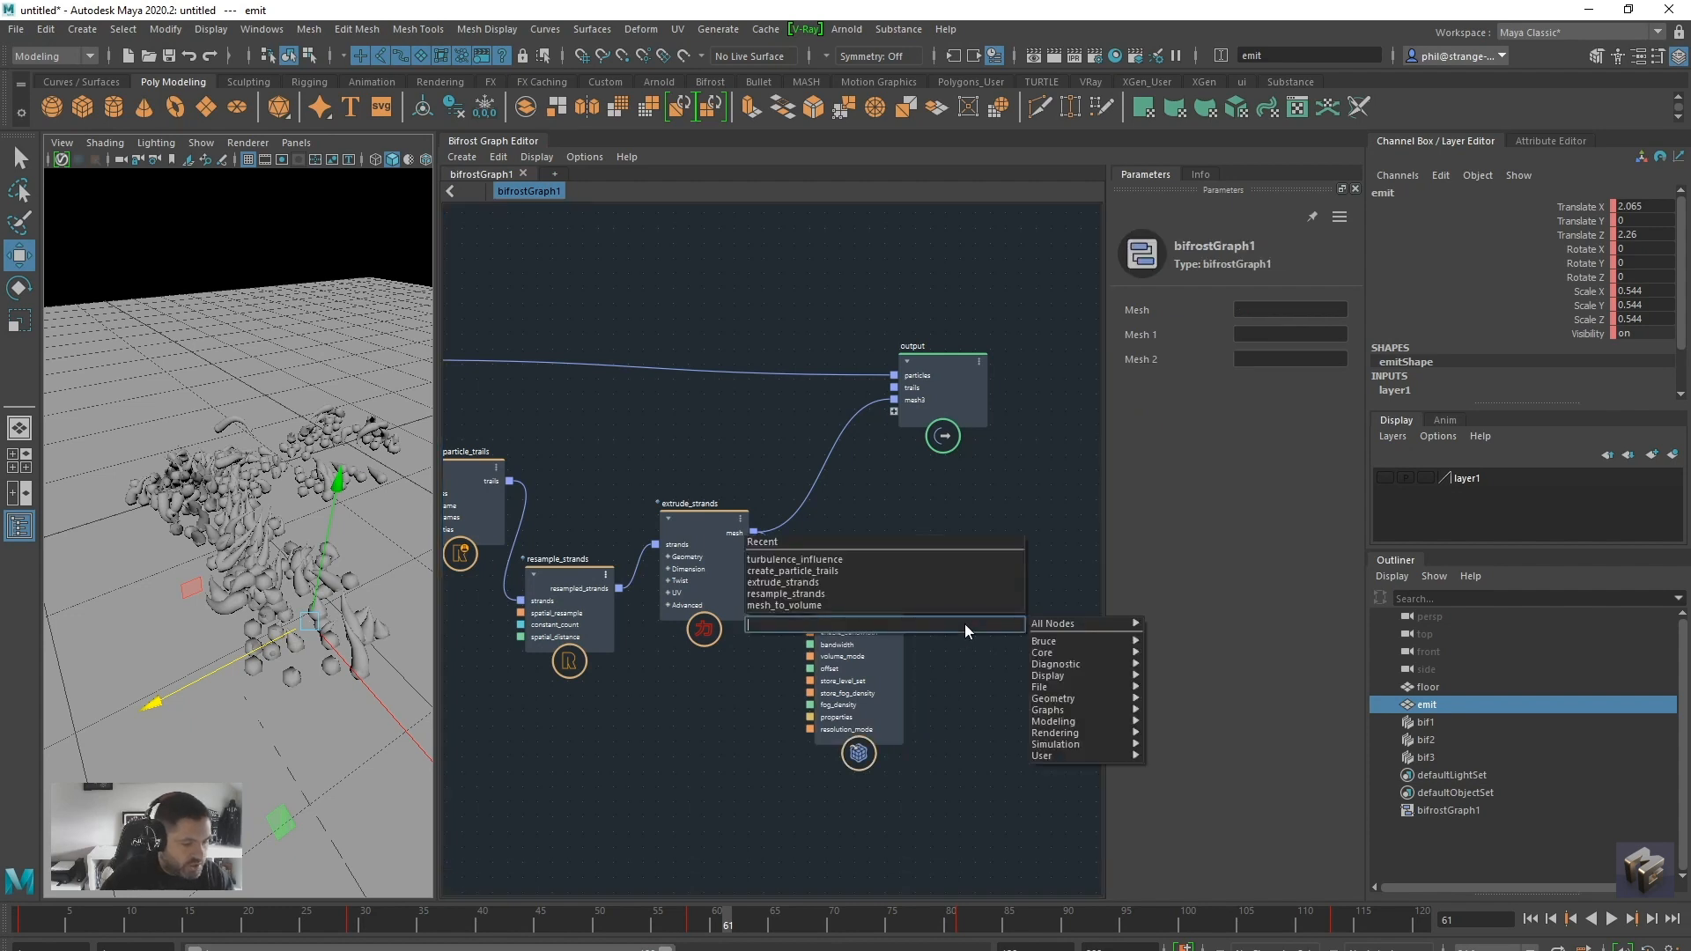
text(v)
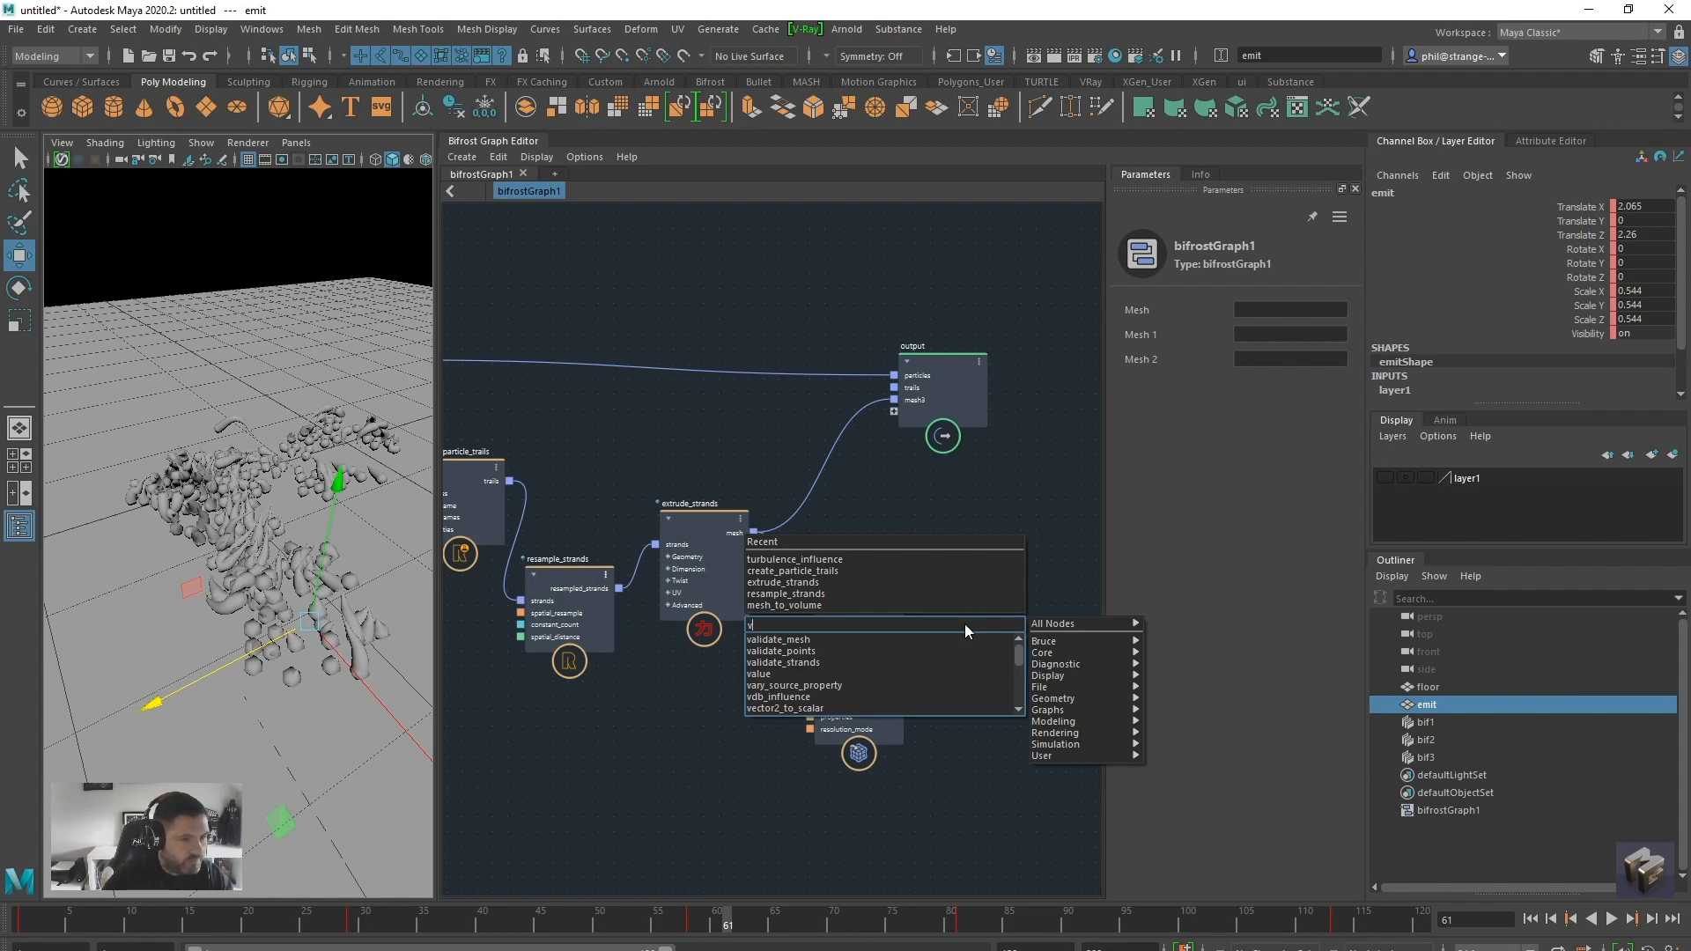
text(olum)
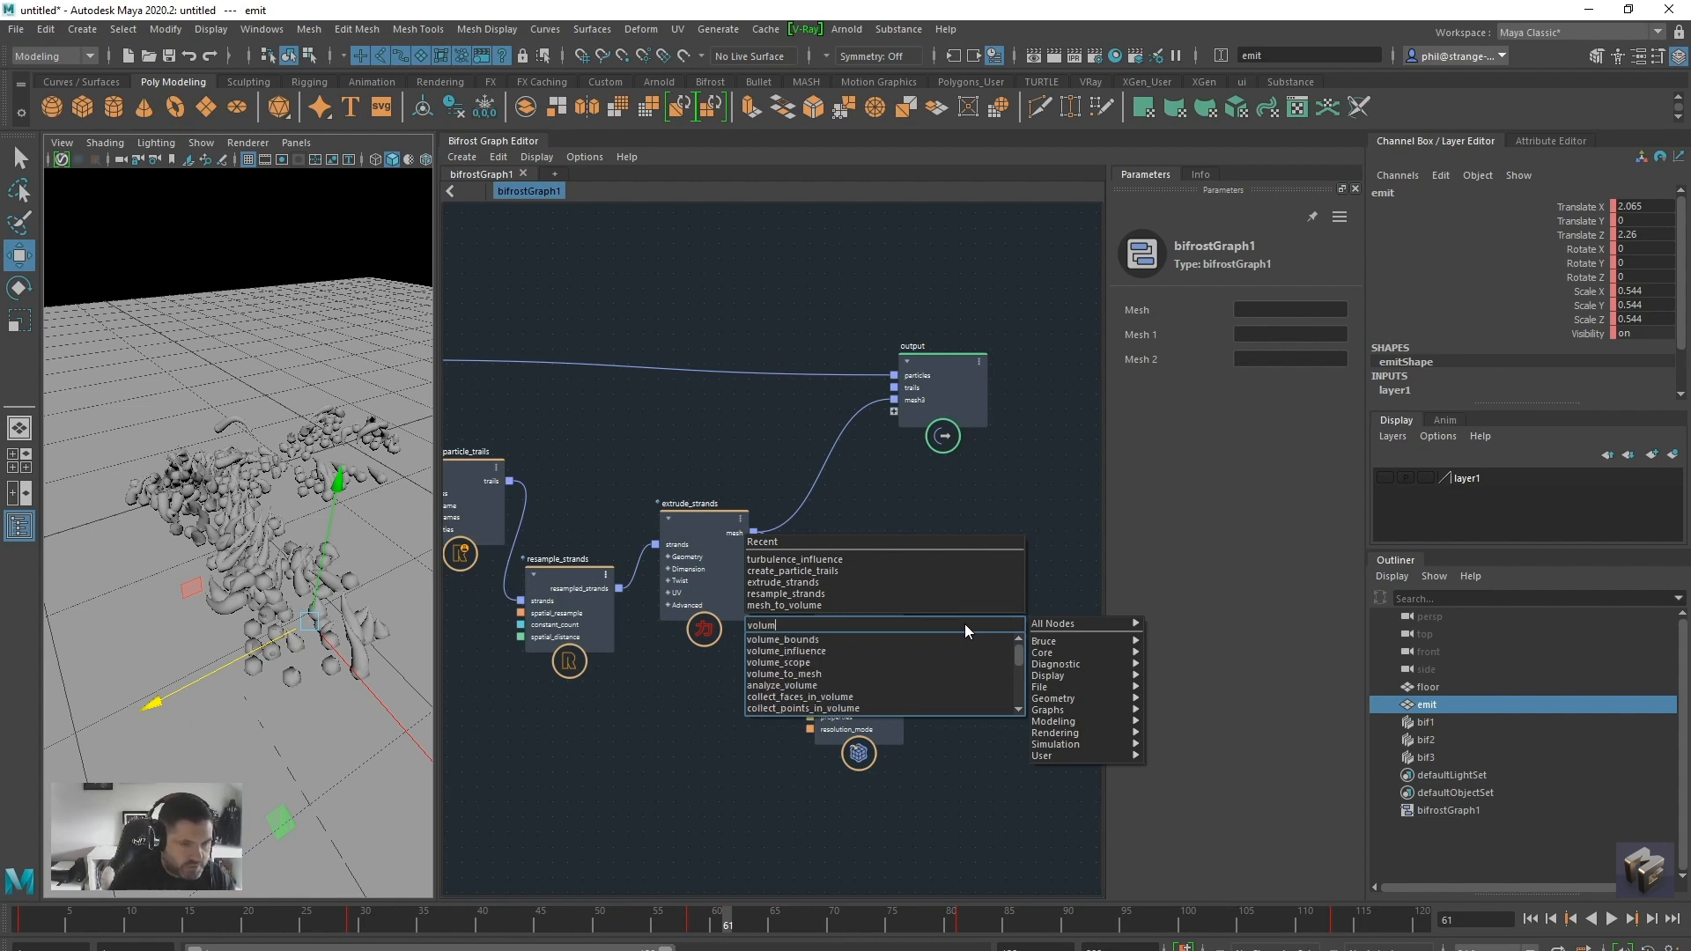
text(e)
click(886, 674)
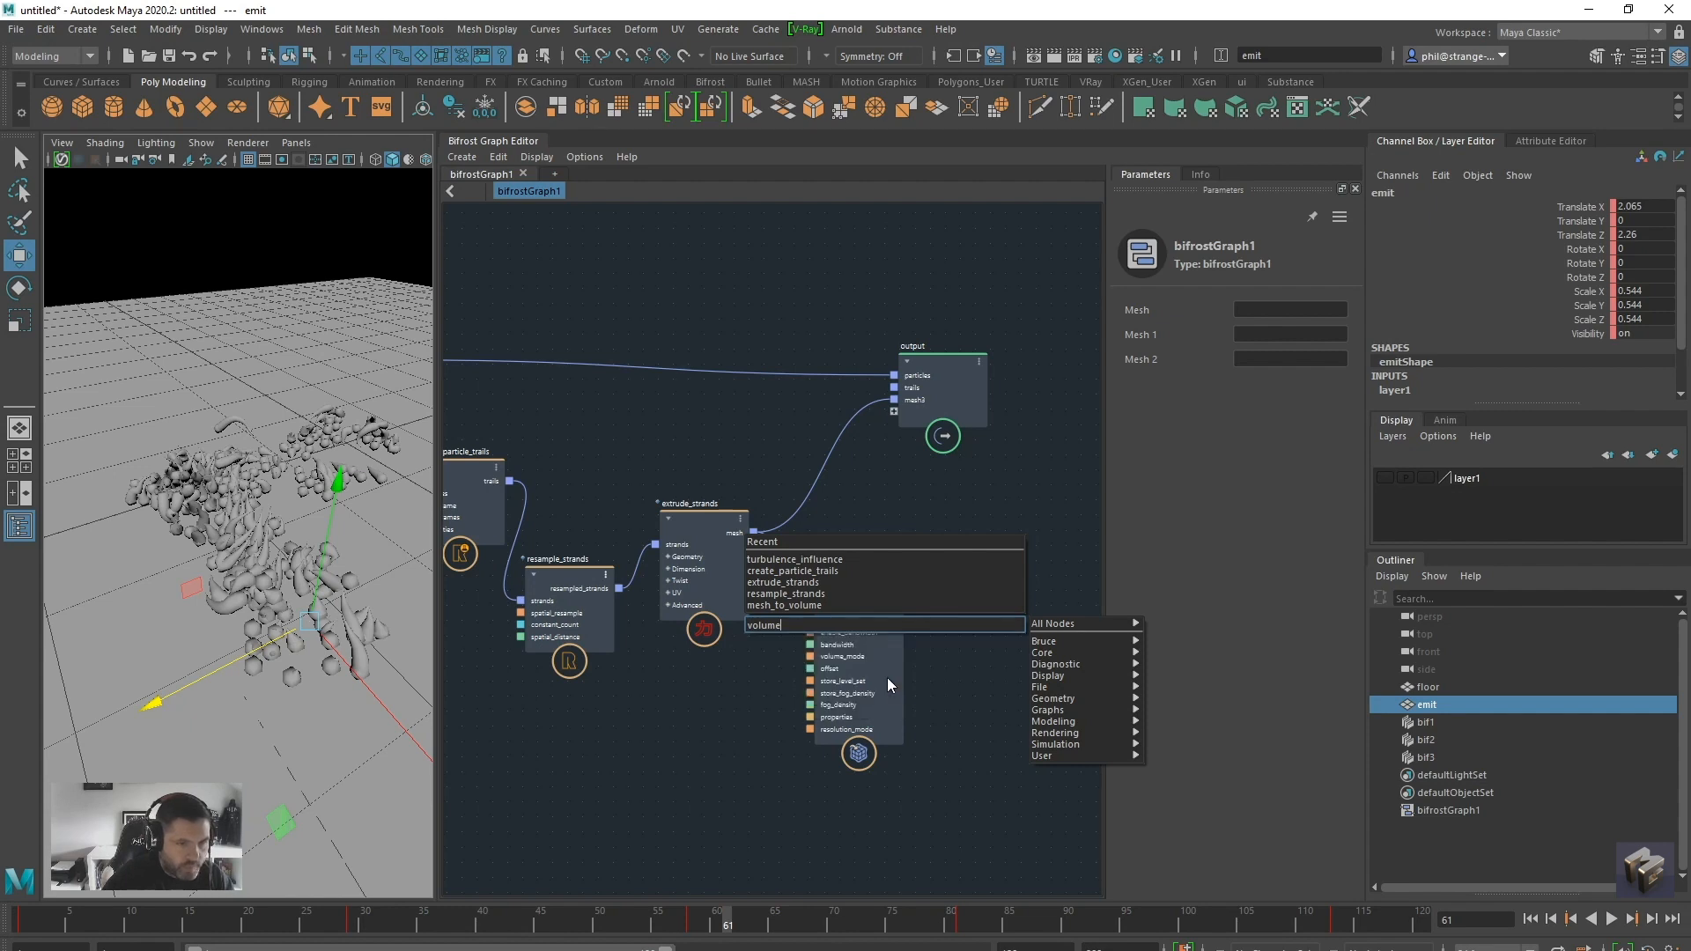
drag(962, 656, 1053, 561)
drag(908, 597, 893, 411)
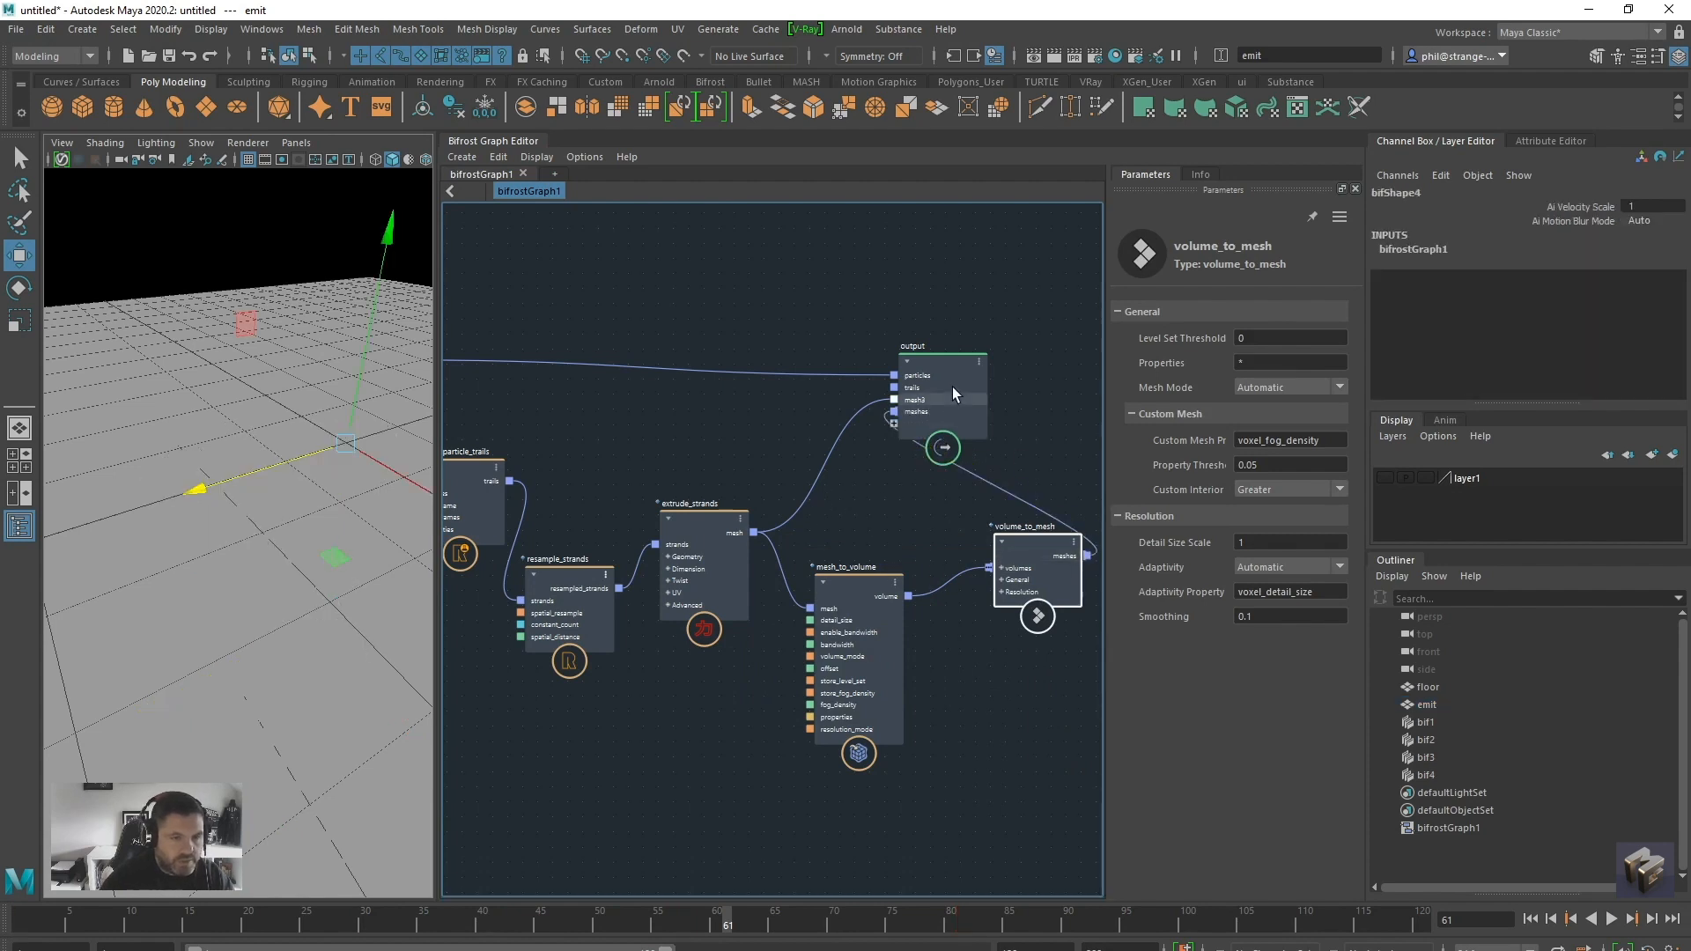
Move the output node clear of the volume nodes and replay the simulation from the first frame to inspect the resulting mesh
drag(944, 388, 1018, 364)
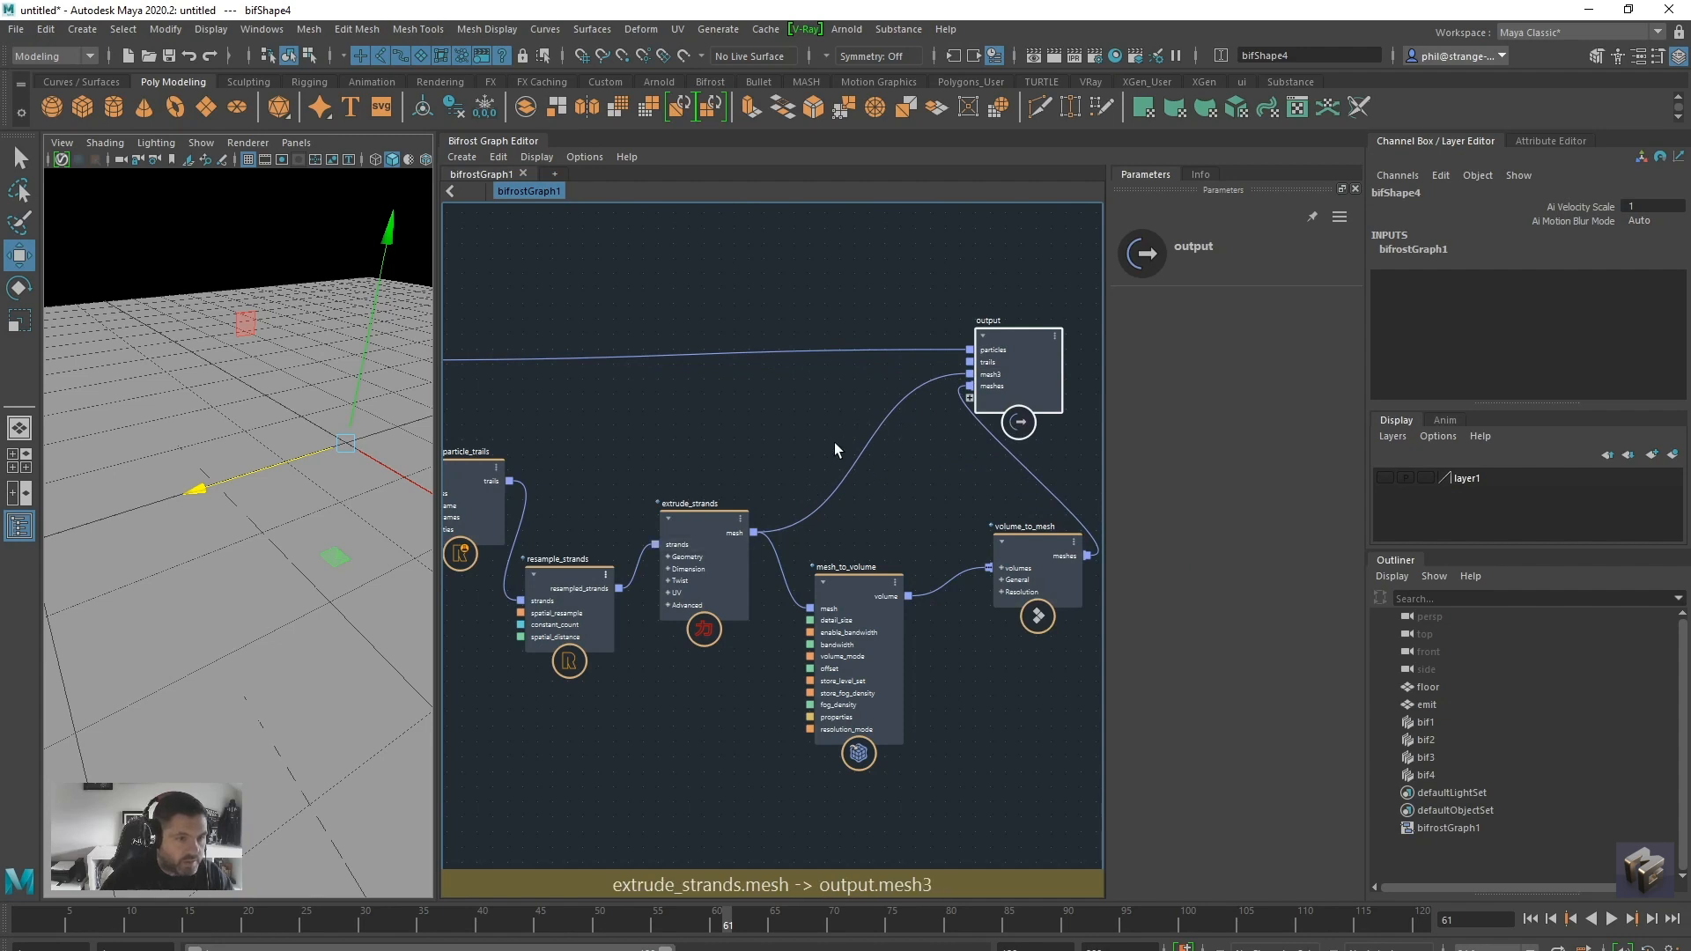
drag(696, 516, 682, 528)
click(1530, 919)
click(1612, 919)
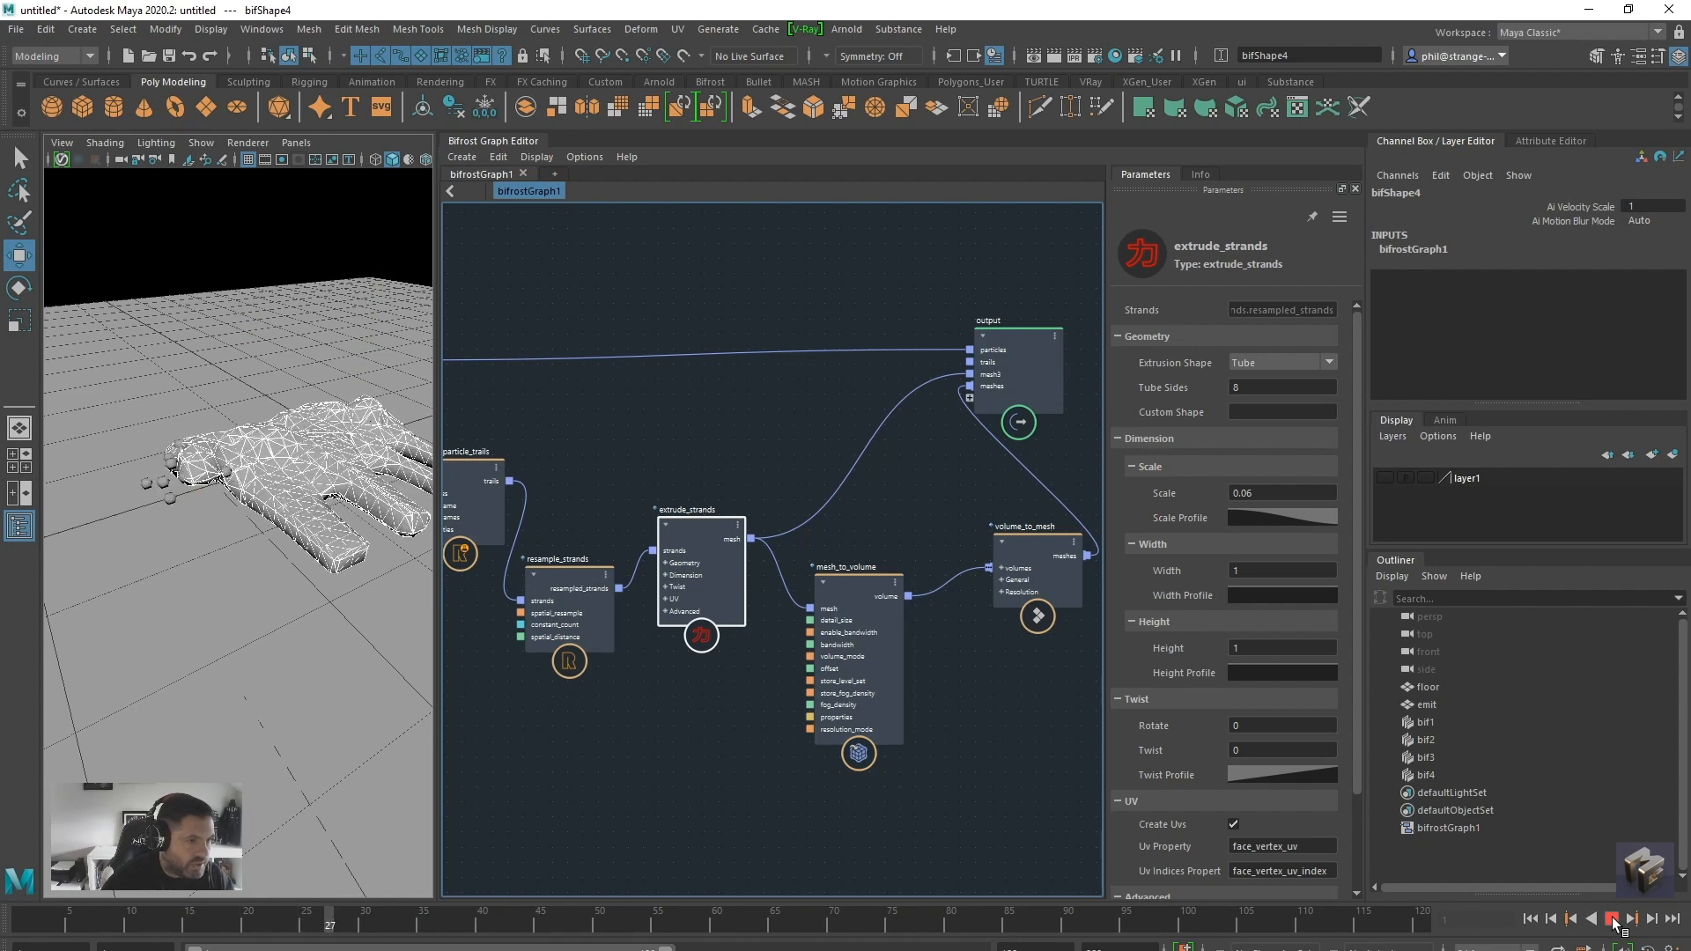
click(1612, 918)
alt+drag(274, 666, 272, 669)
alt+middle_drag(297, 704, 269, 684)
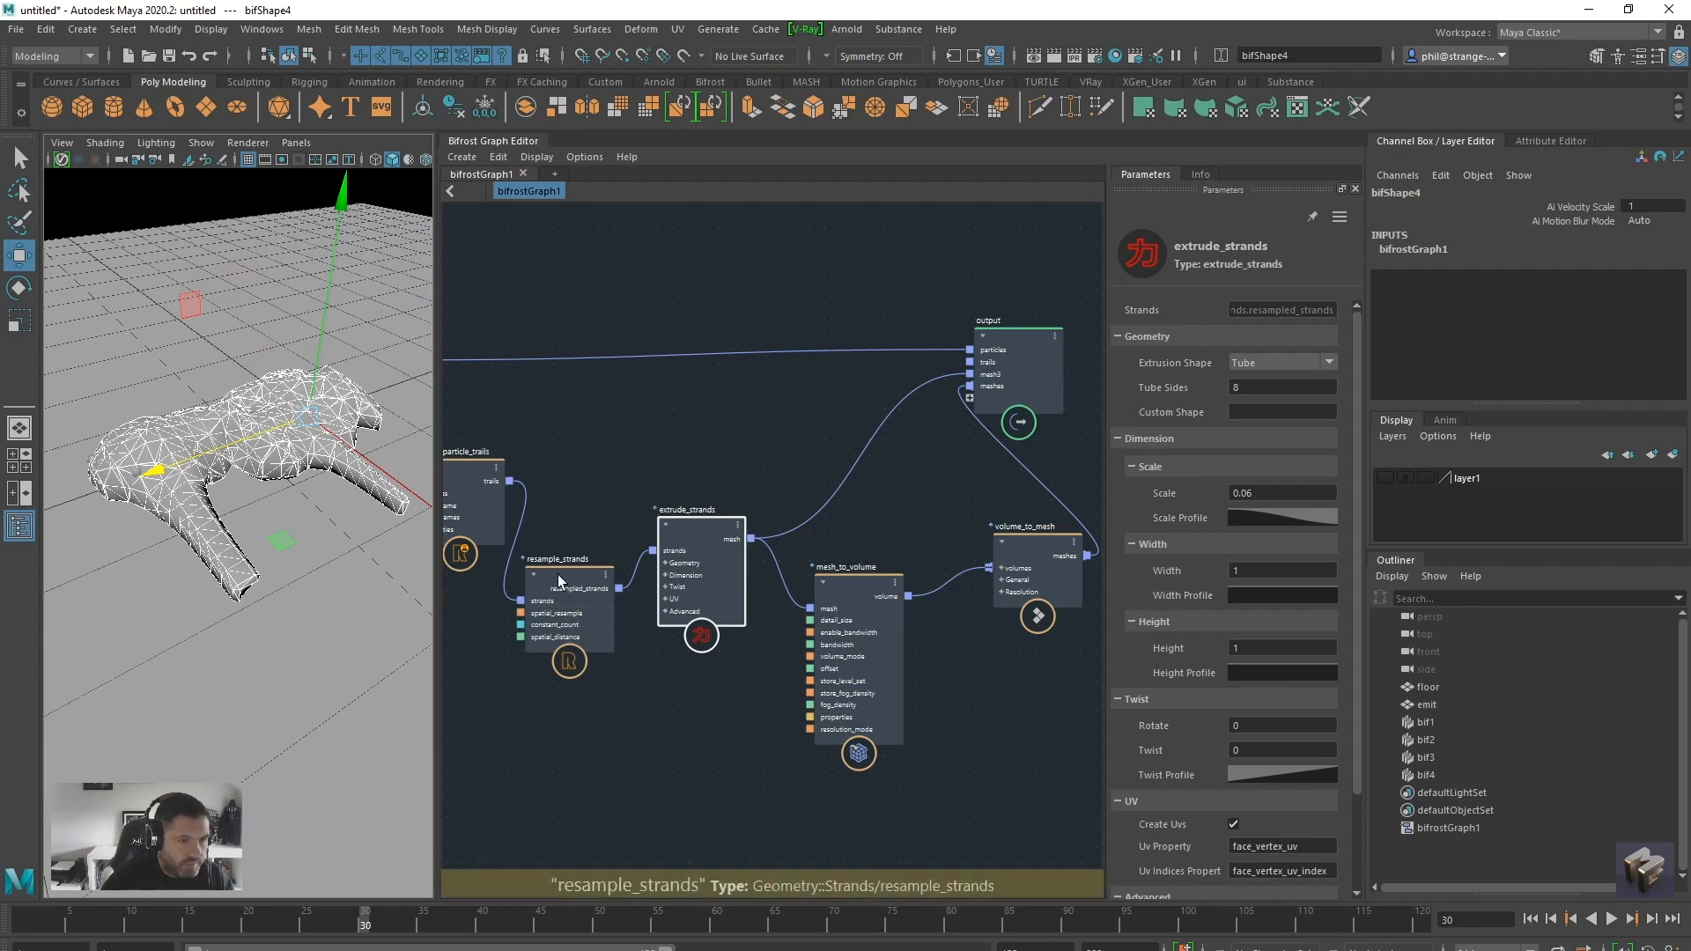
Try feeding the particle trails directly into extrude_strands, replay the simulation, and restore the resampled_strands connection
drag(558, 581, 532, 709)
drag(511, 481, 669, 554)
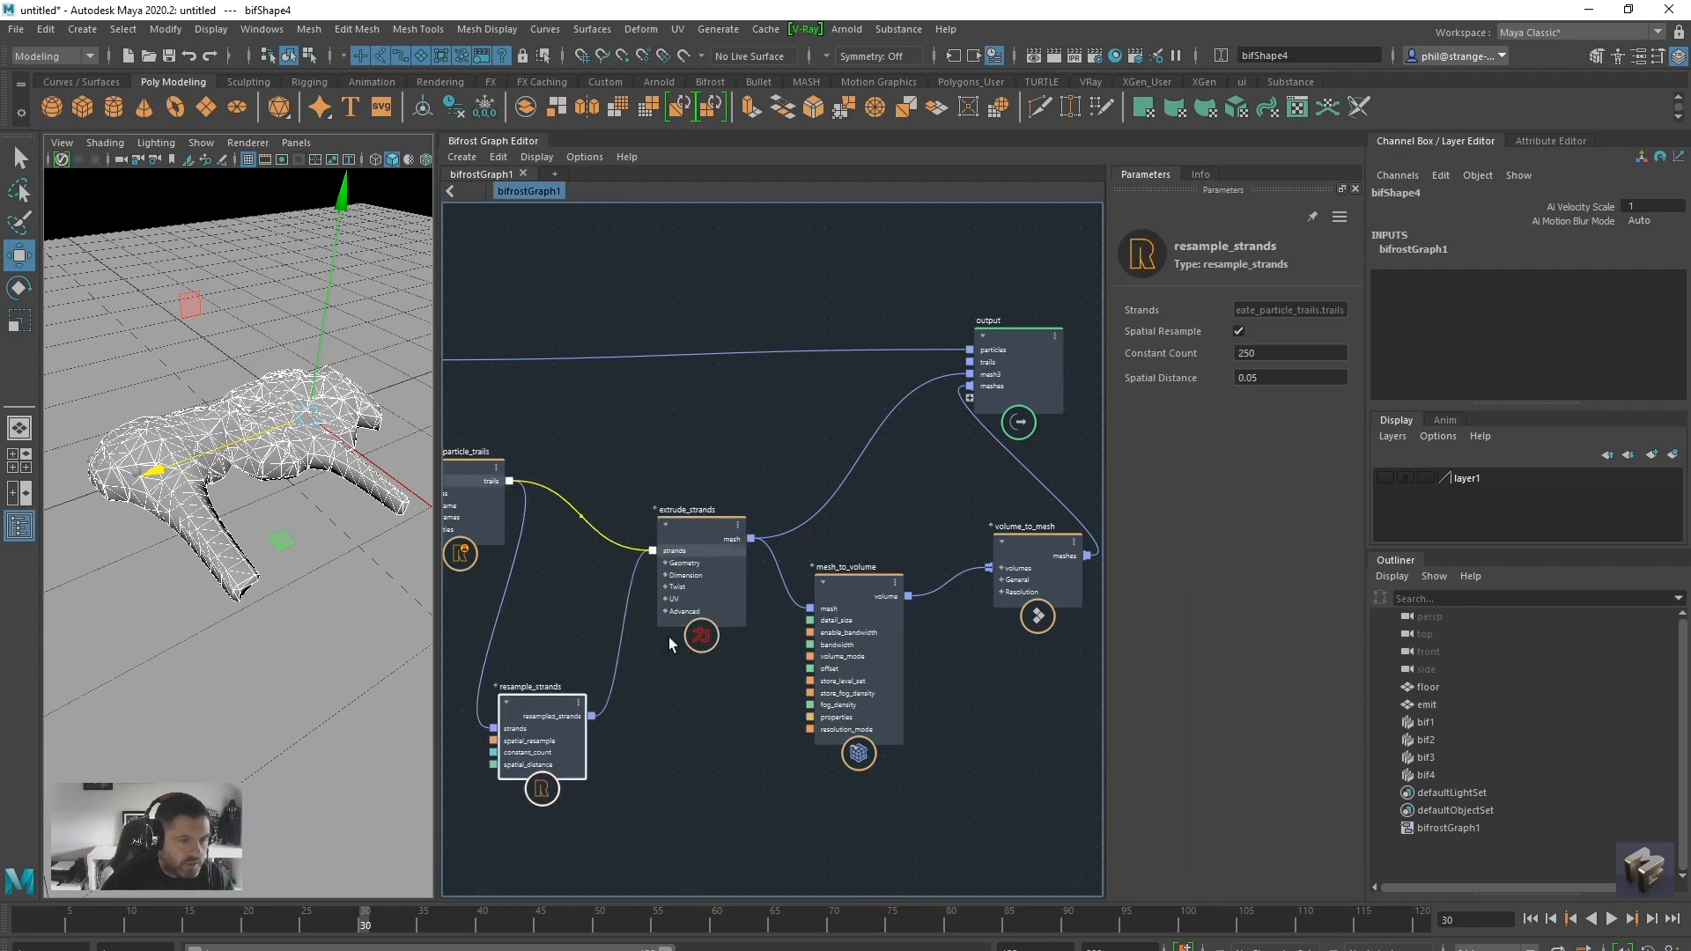
click(1533, 919)
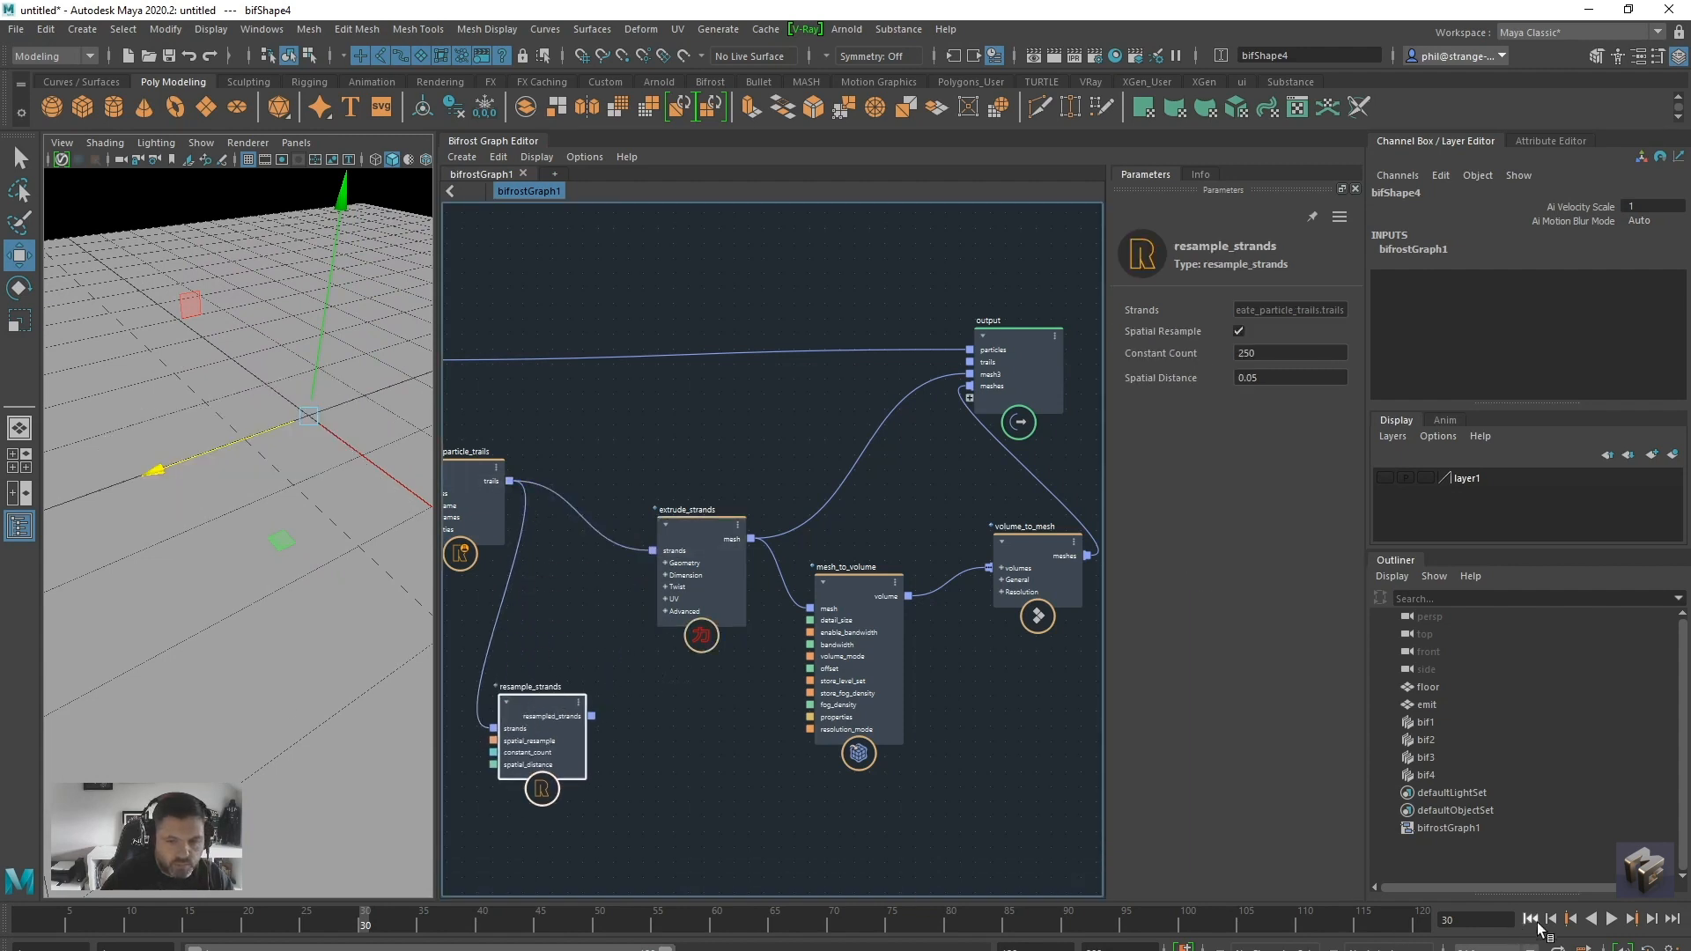
click(1611, 919)
click(1547, 920)
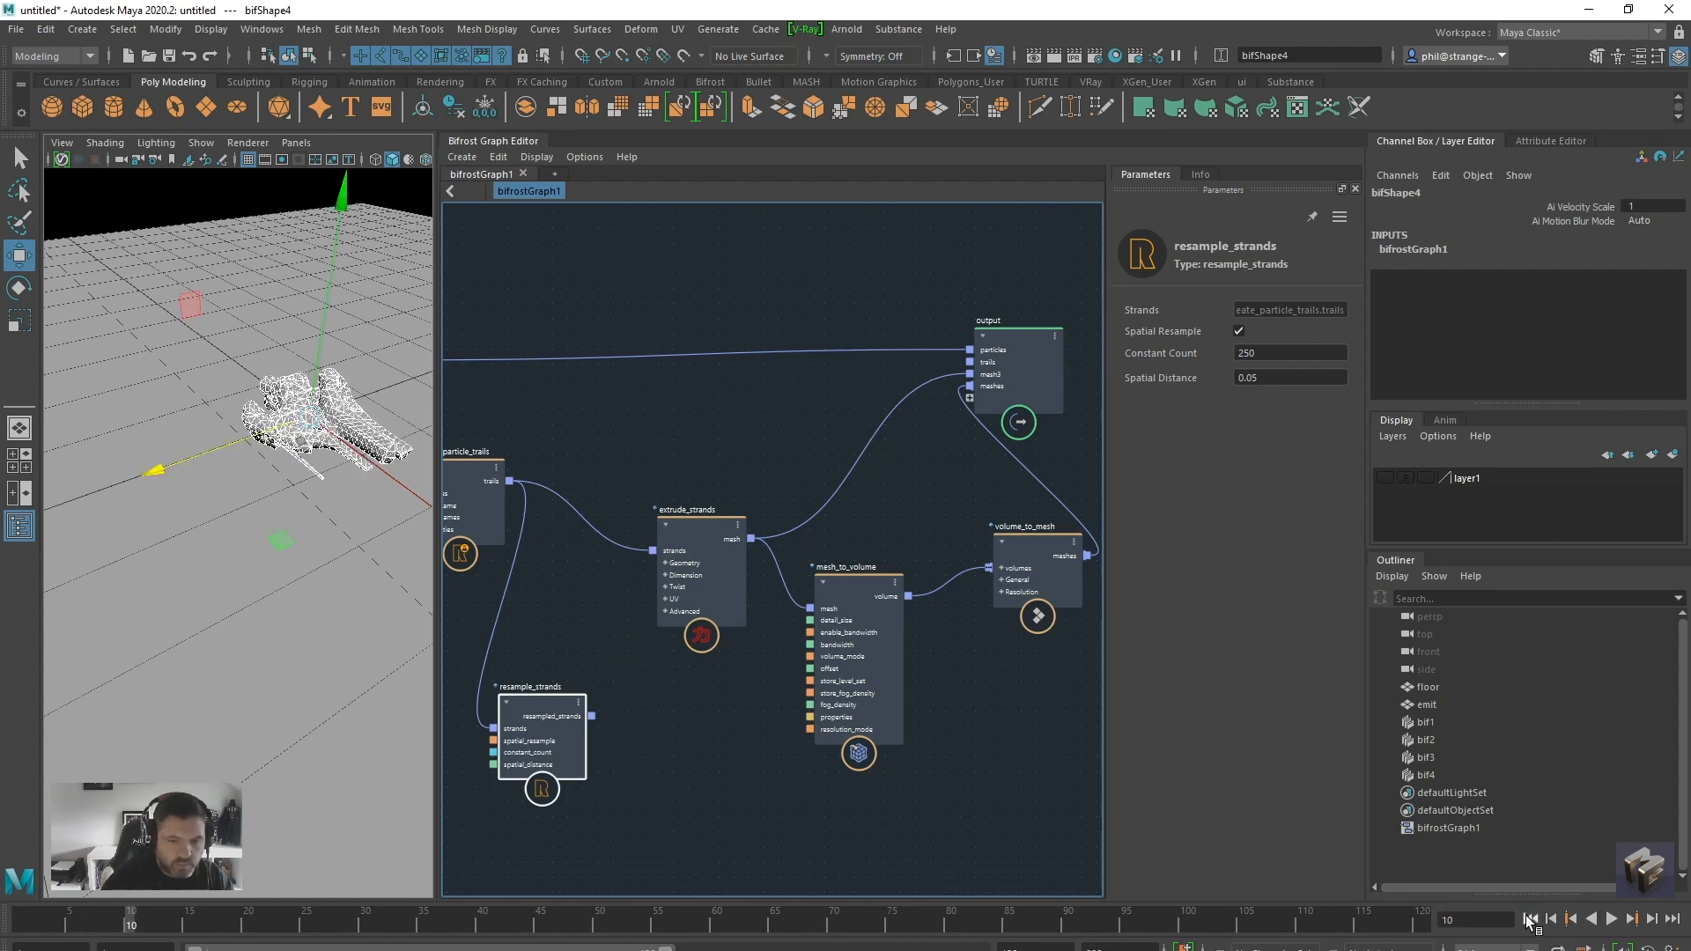
drag(592, 715, 653, 551)
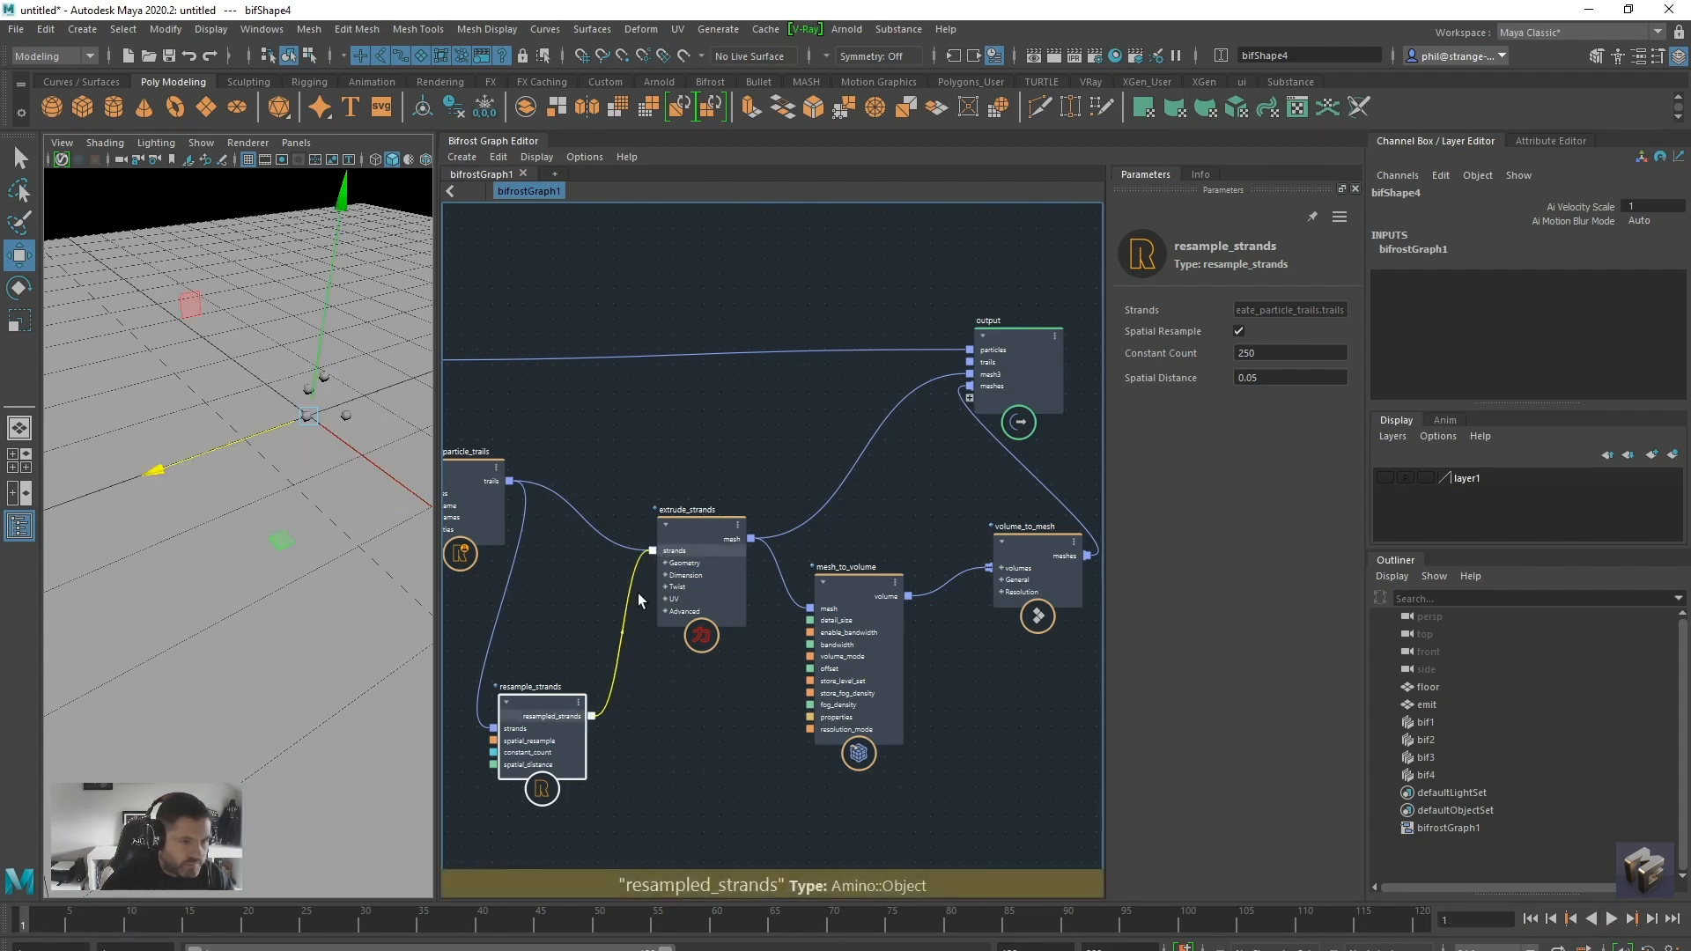
Examine the start and end points of the Scale Profile curve on extrude_strands
drag(863, 579, 842, 604)
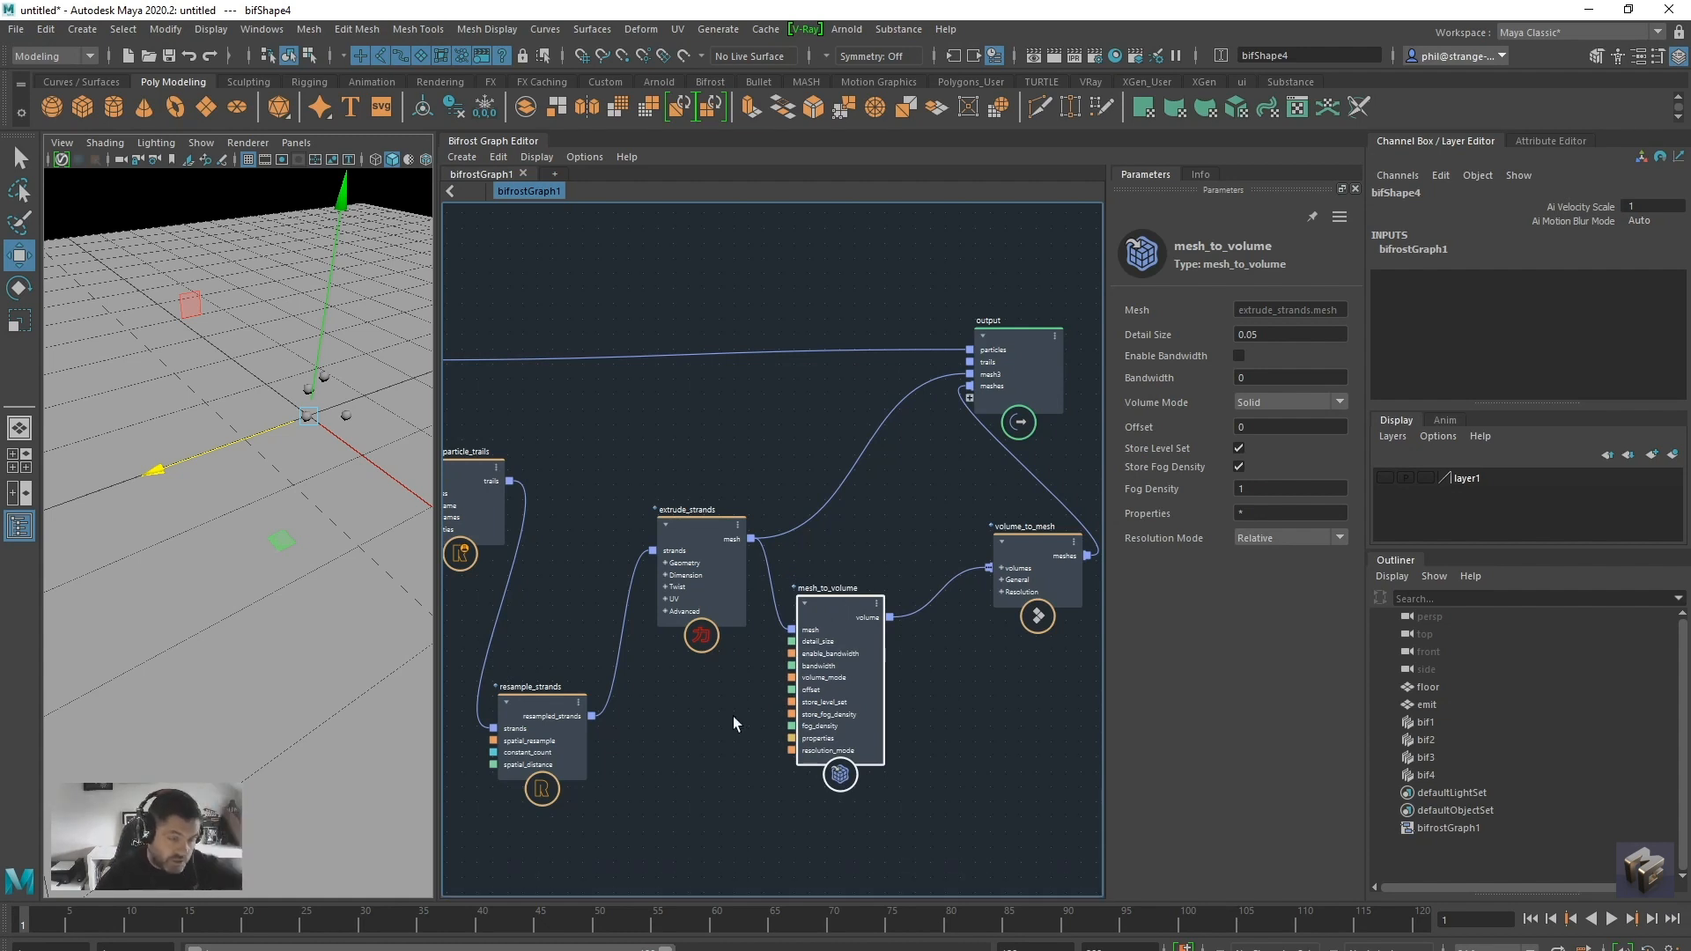
alt+middle_drag(687, 748, 721, 785)
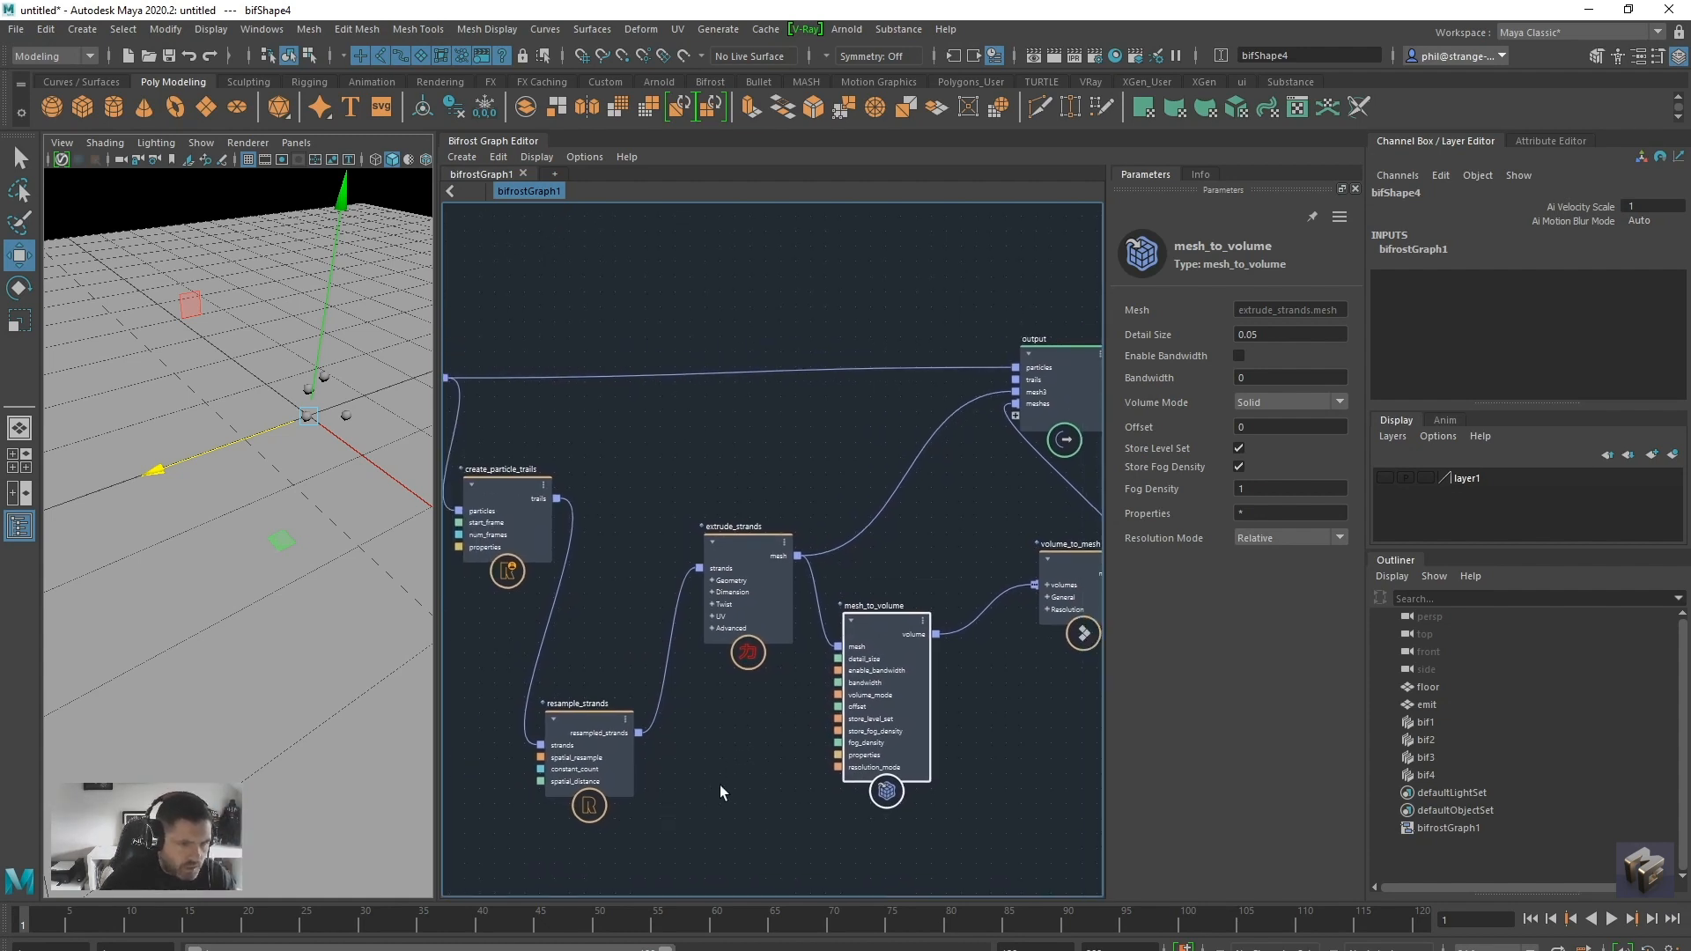
mouse_move(732, 563)
mouse_down()
mouse_move(714, 569)
mouse_move(710, 603)
mouse_move(717, 553)
mouse_move(705, 568)
mouse_up()
click(1278, 519)
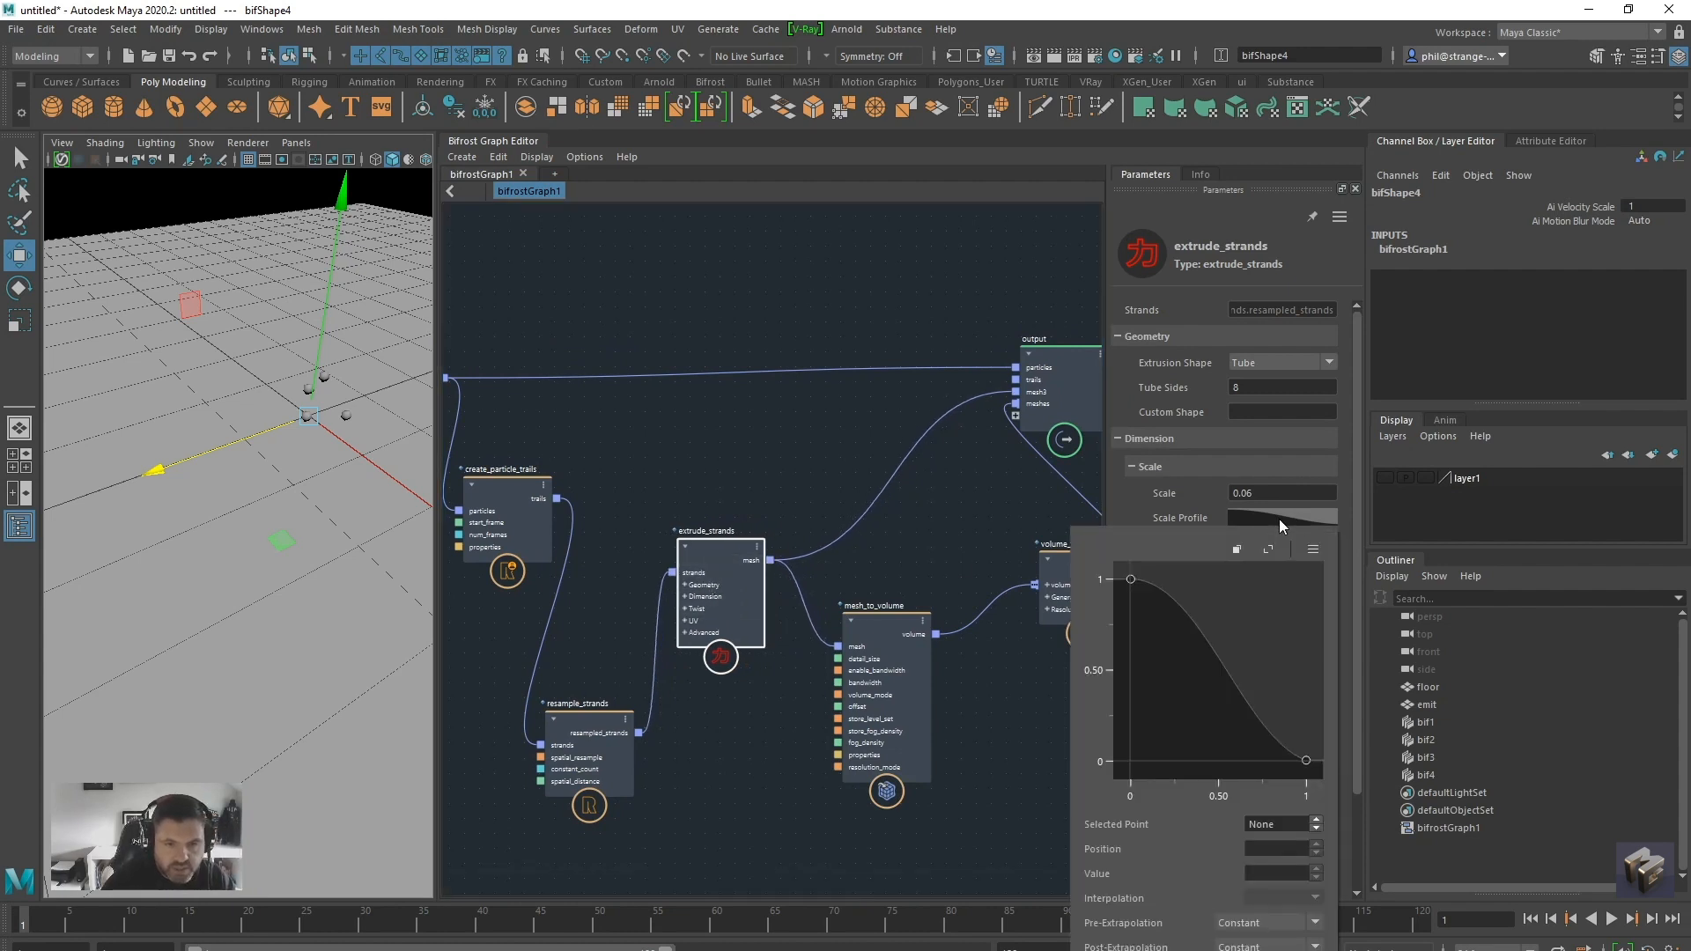
click(1307, 761)
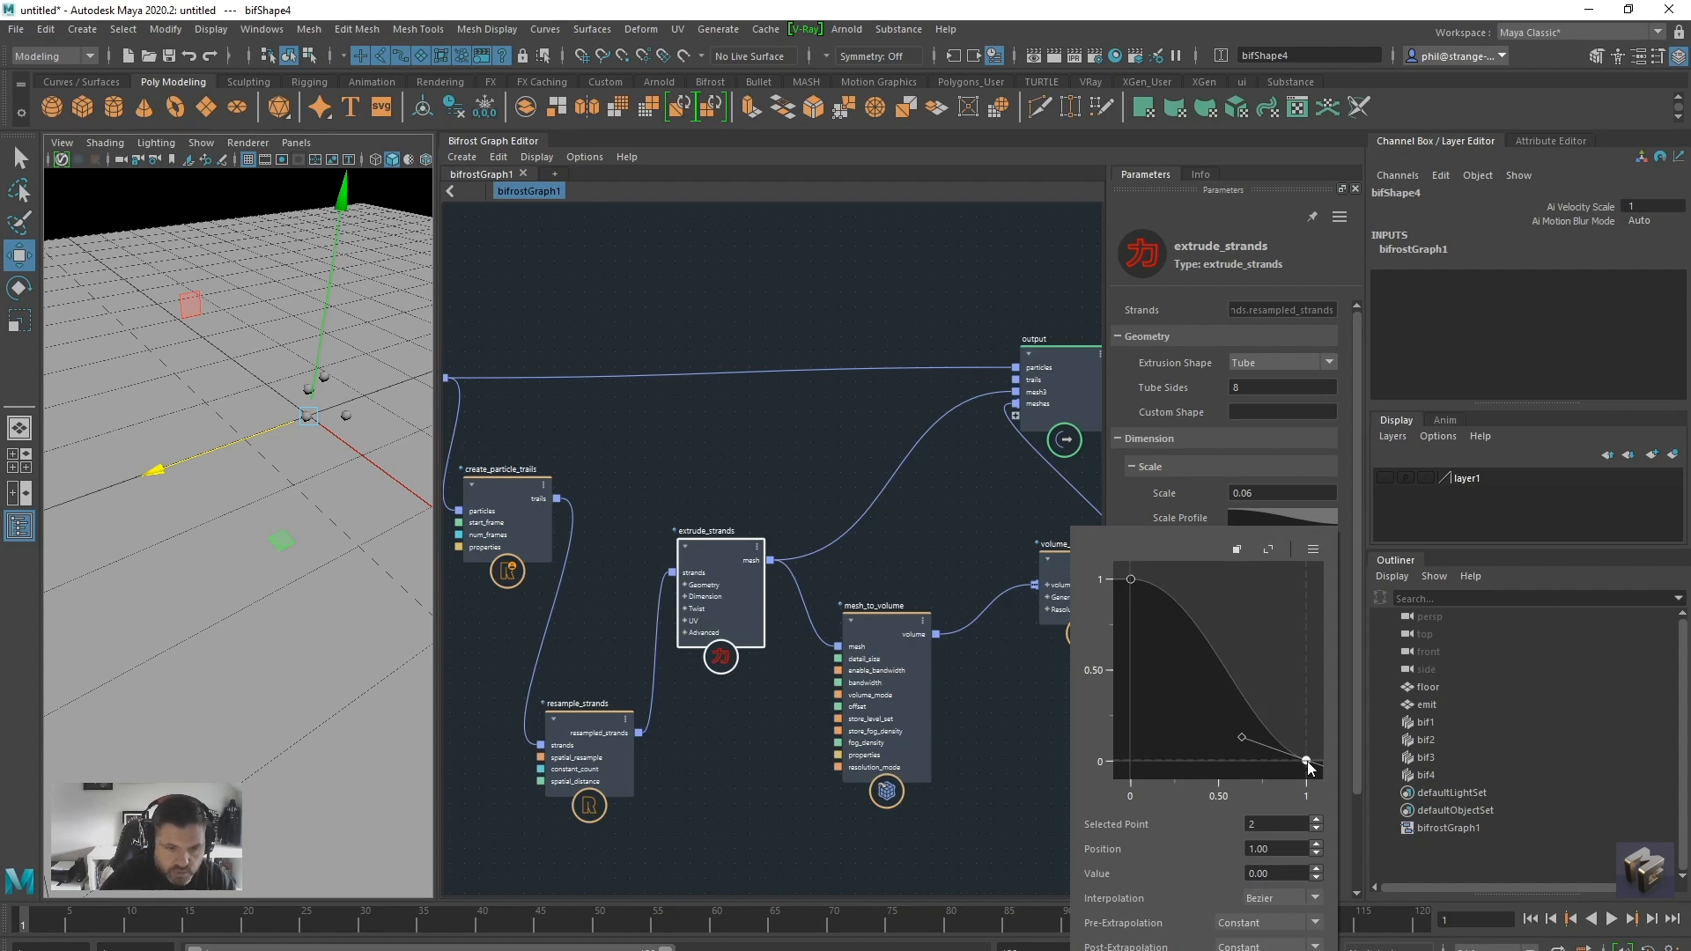
click(1132, 581)
click(1306, 759)
Check the parameters of the particle_solver_settings and source_particles nodes
alt+middle_drag(700, 722, 917, 709)
scroll(917, 710, down, 1)
alt+middle_drag(611, 650, 747, 655)
click(689, 641)
drag(601, 334, 589, 331)
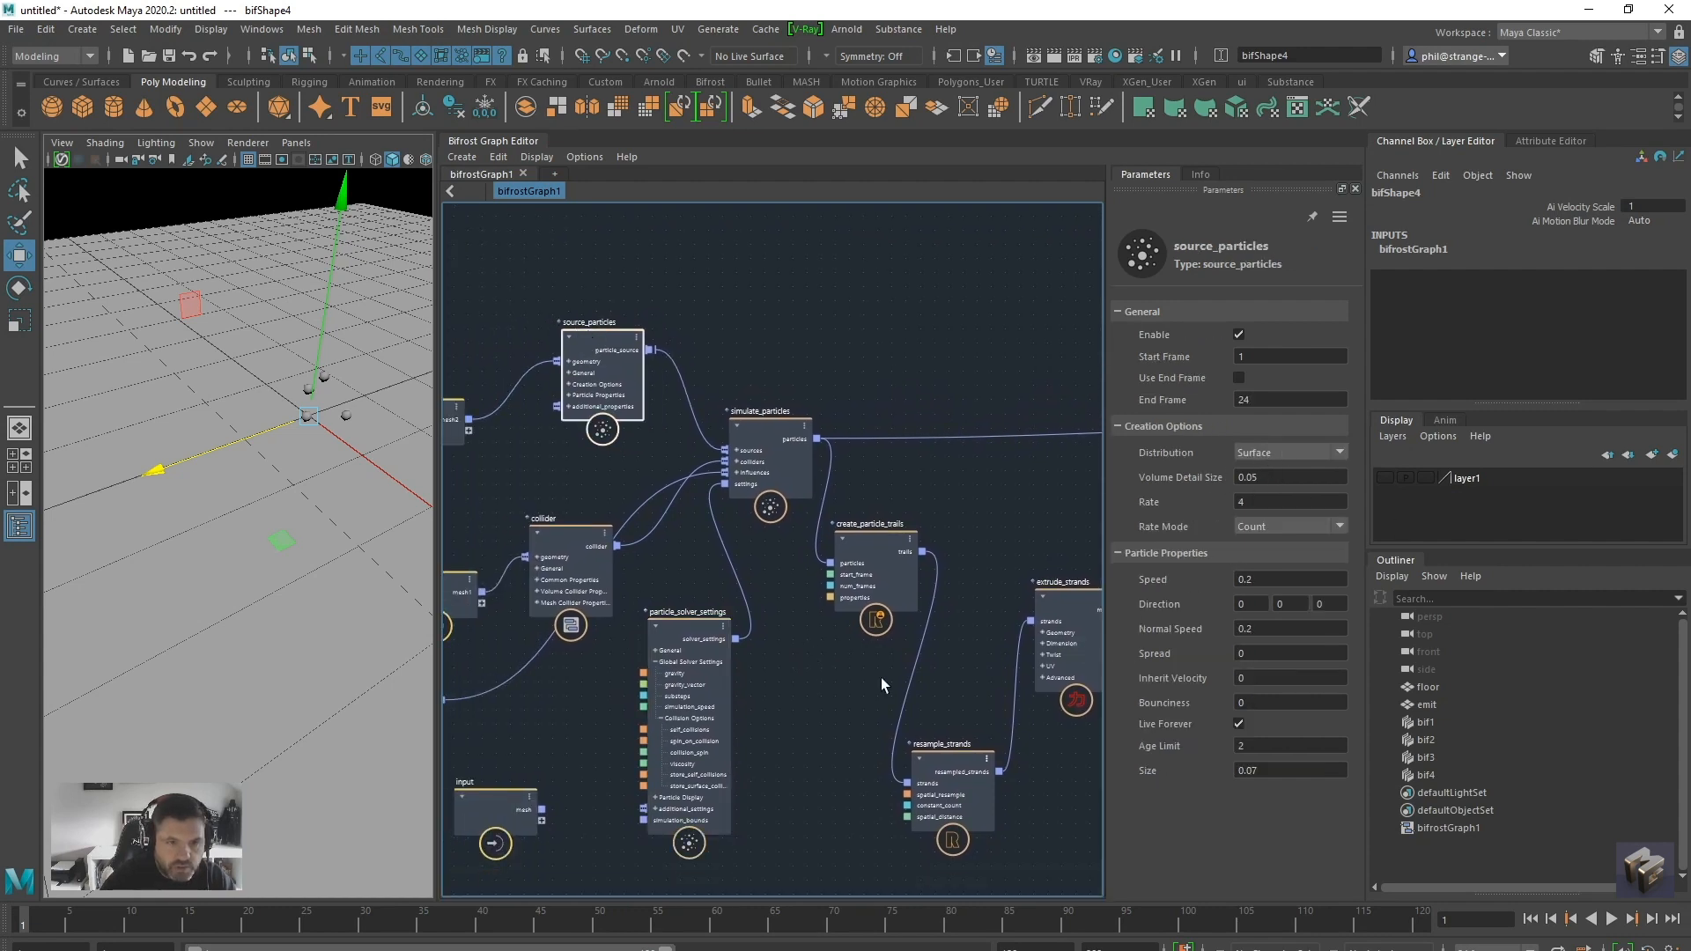
Review the remaining extrude_strands parameters, play the simulation and inspect the mesh from another angle
alt+middle_drag(881, 678, 542, 644)
mouse_move(869, 717)
alt+middle_down()
mouse_move(834, 684)
mouse_move(659, 678)
alt+middle_up()
drag(650, 527, 654, 558)
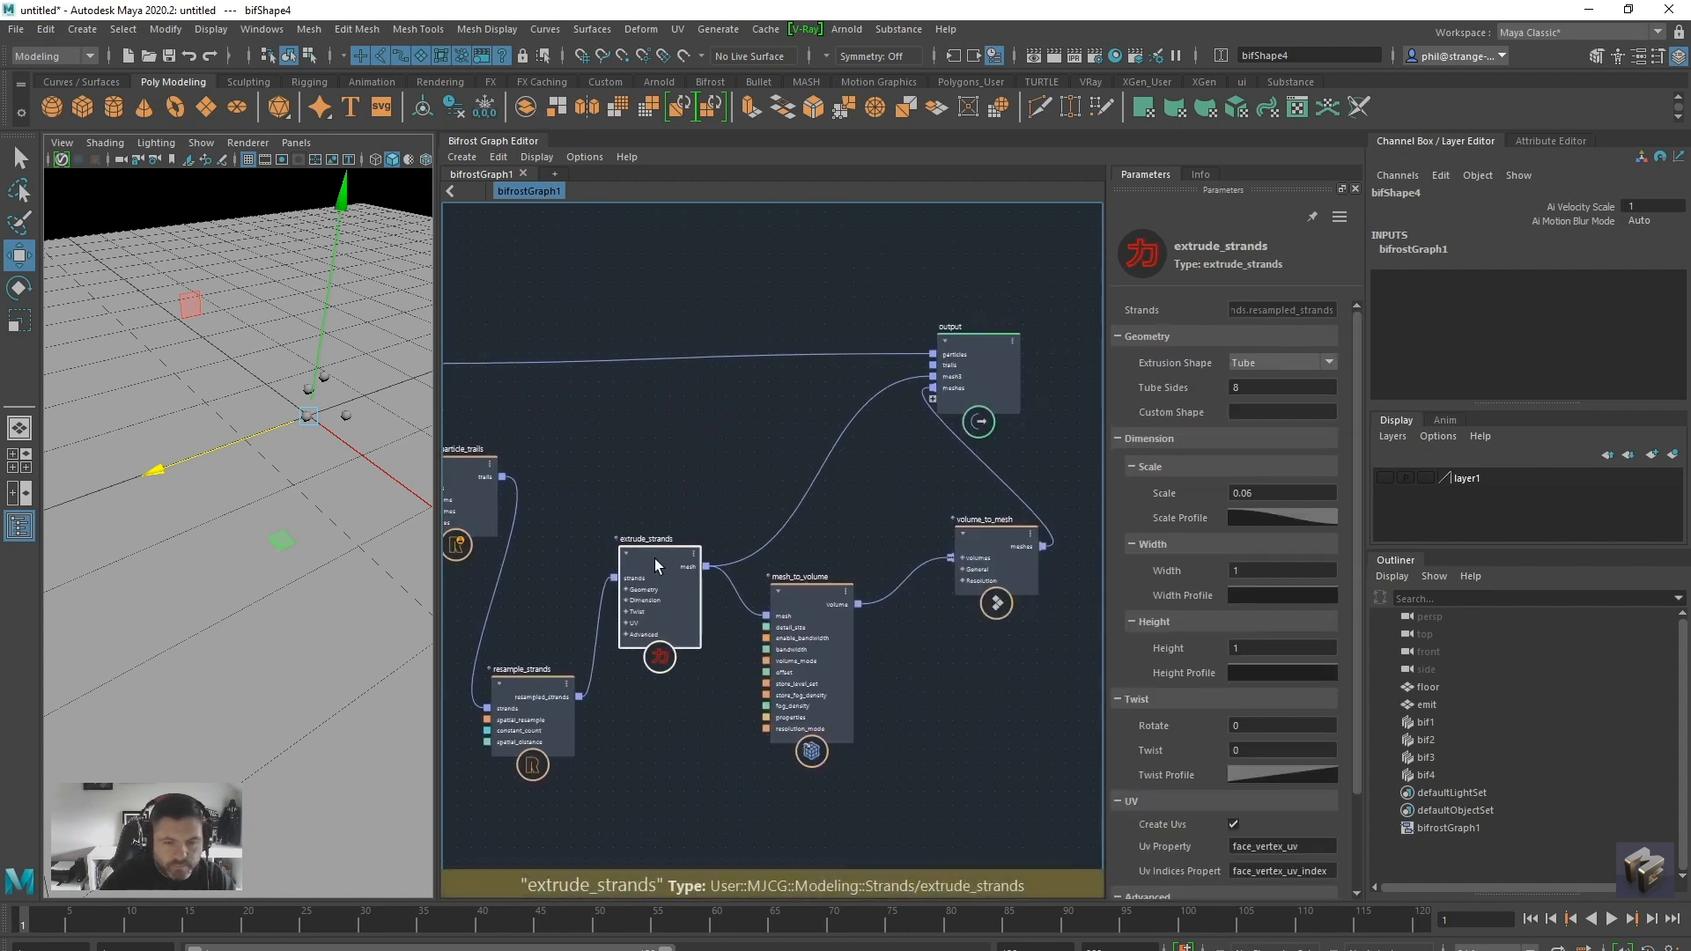
scroll(1203, 706, down, 2)
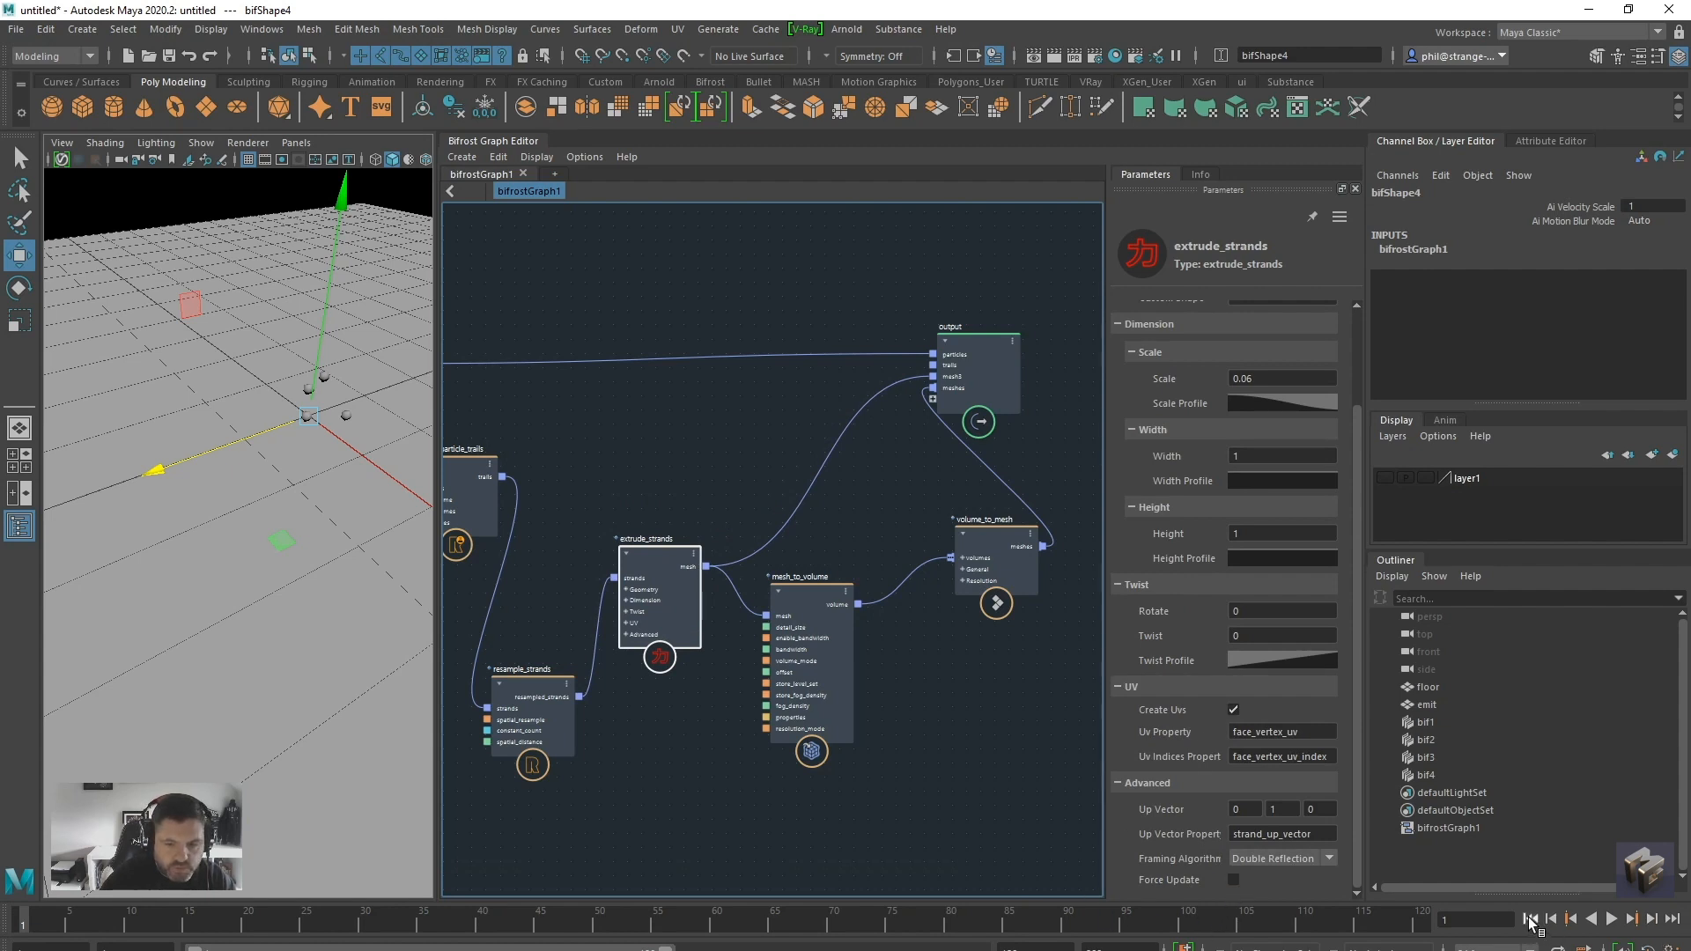
click(1610, 919)
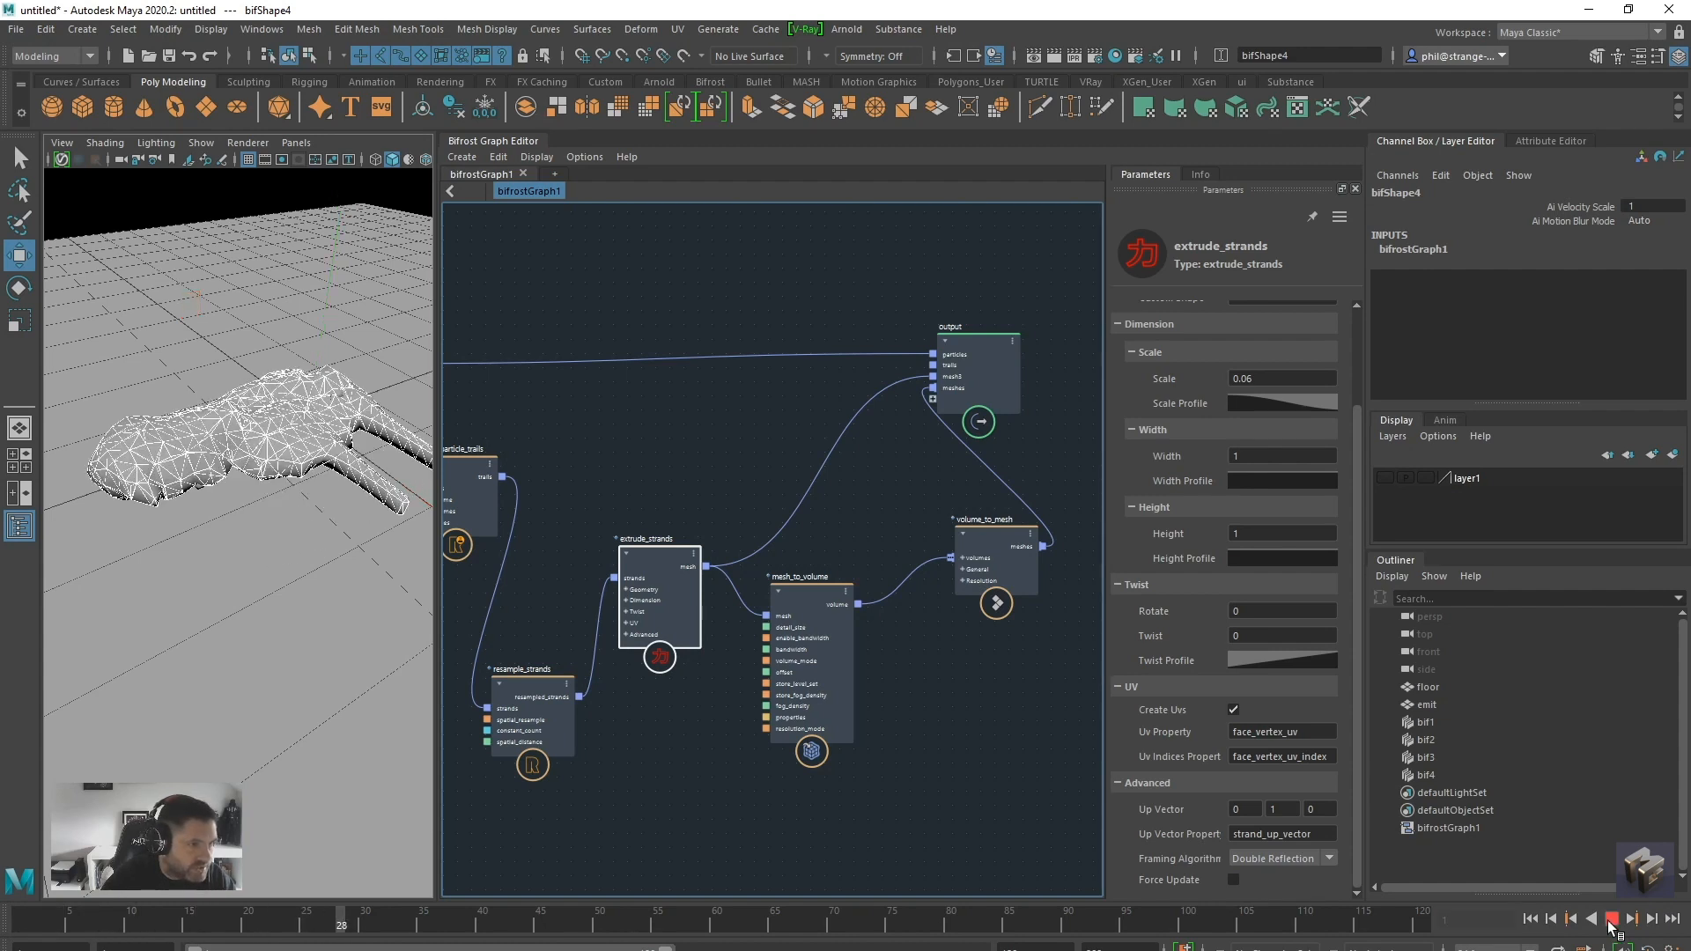
click(1610, 925)
alt+drag(332, 544, 260, 626)
Try a Detail Size of 0.02 on mesh_to_volume, replay the simulation, and restore the value to 0.05
mouse_move(803, 590)
mouse_down()
mouse_move(832, 638)
mouse_move(801, 597)
mouse_up()
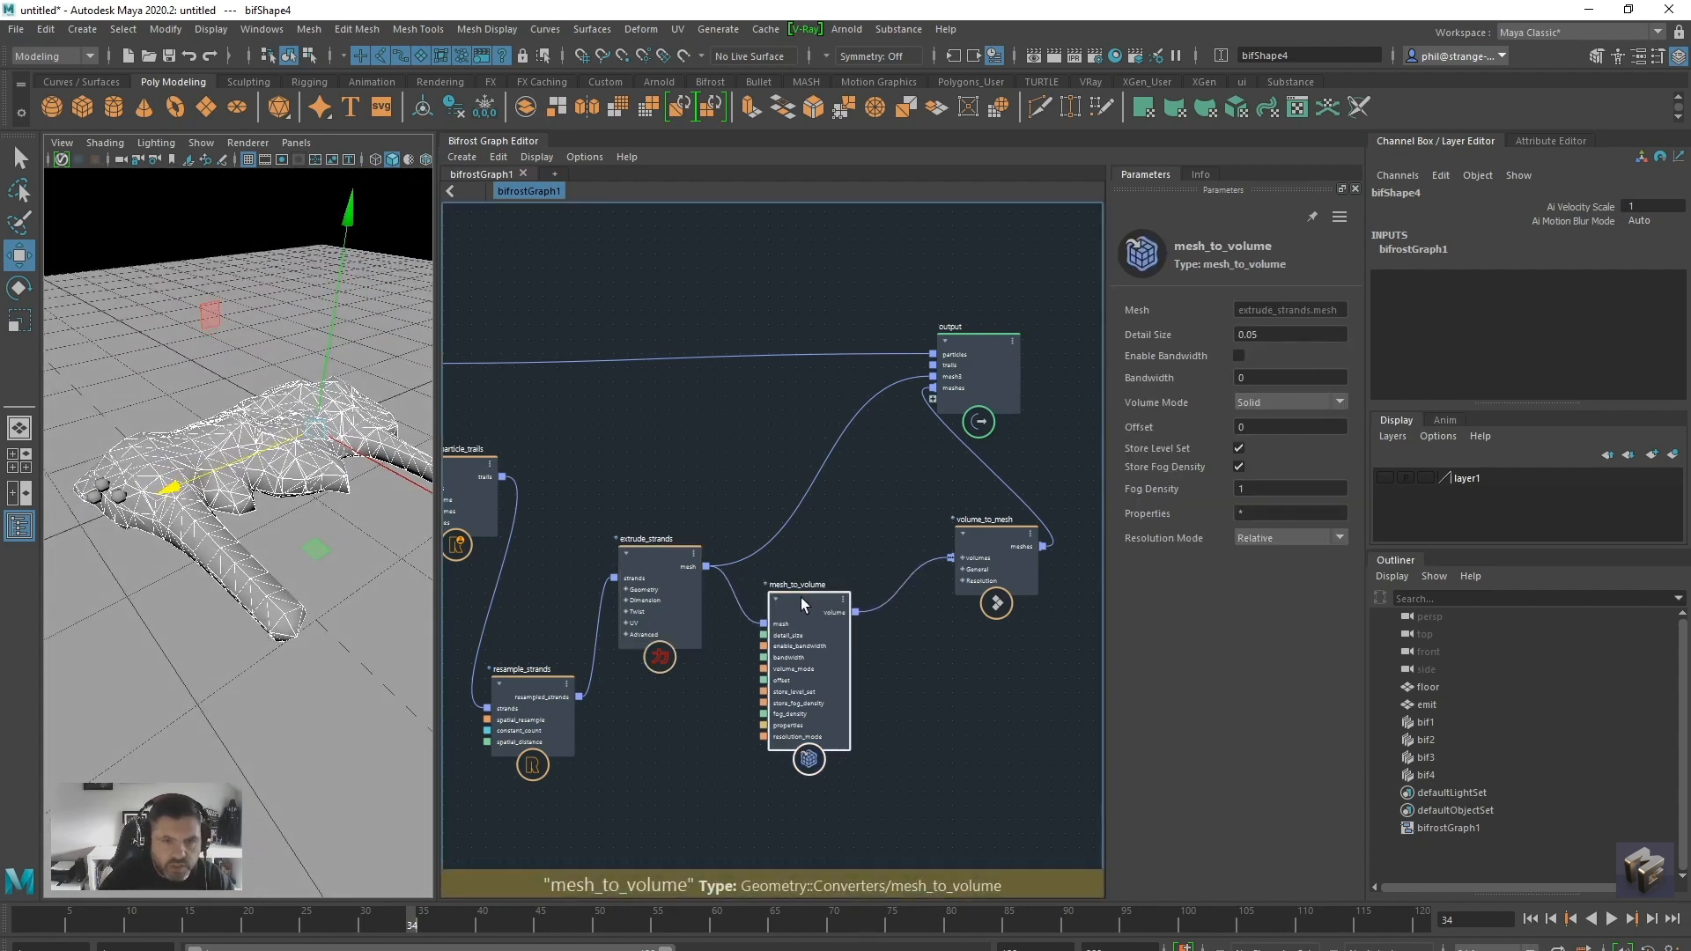
drag(1252, 334, 1261, 333)
text(2)
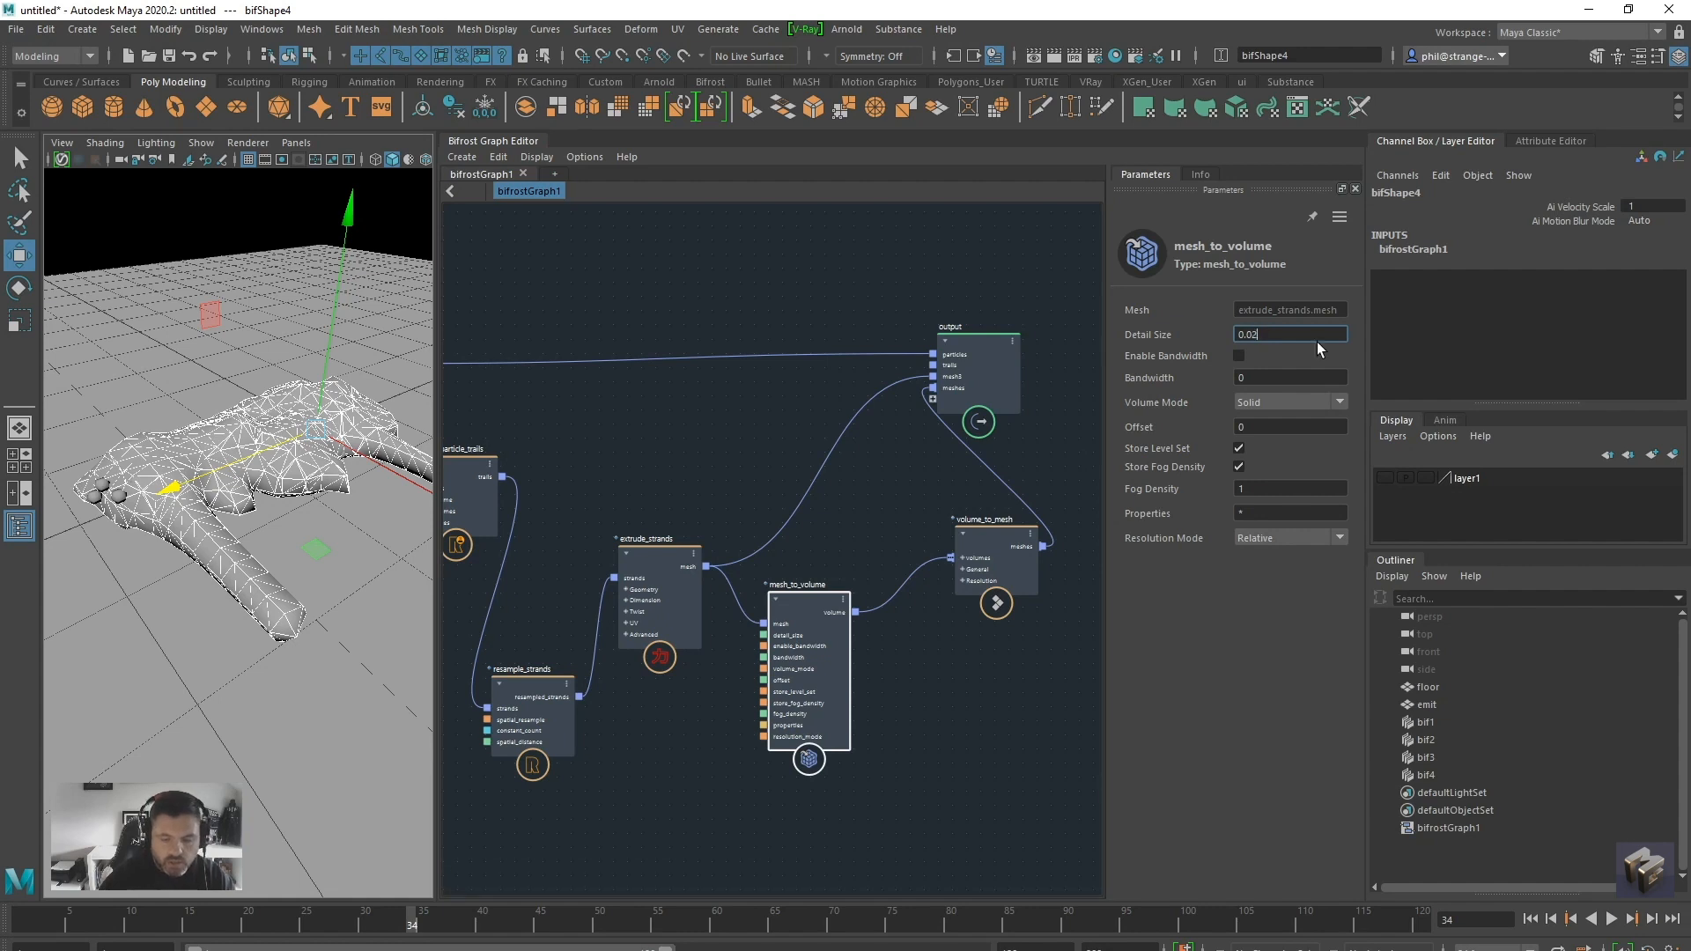
click(1530, 918)
click(1610, 918)
click(1611, 919)
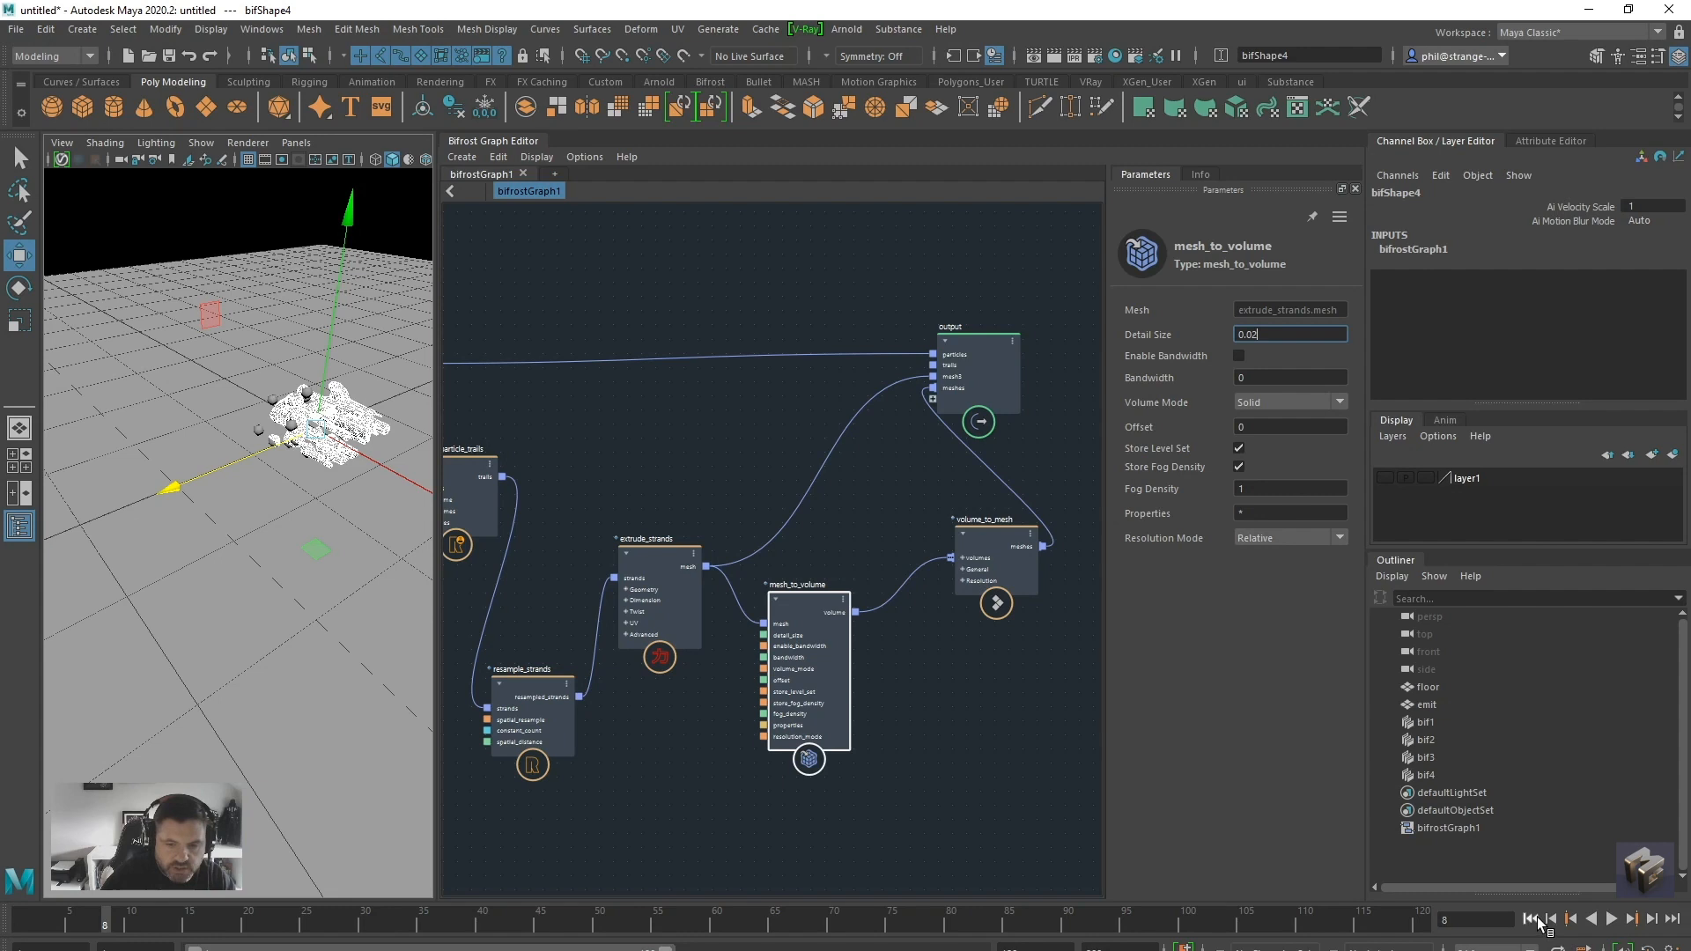
click(1530, 919)
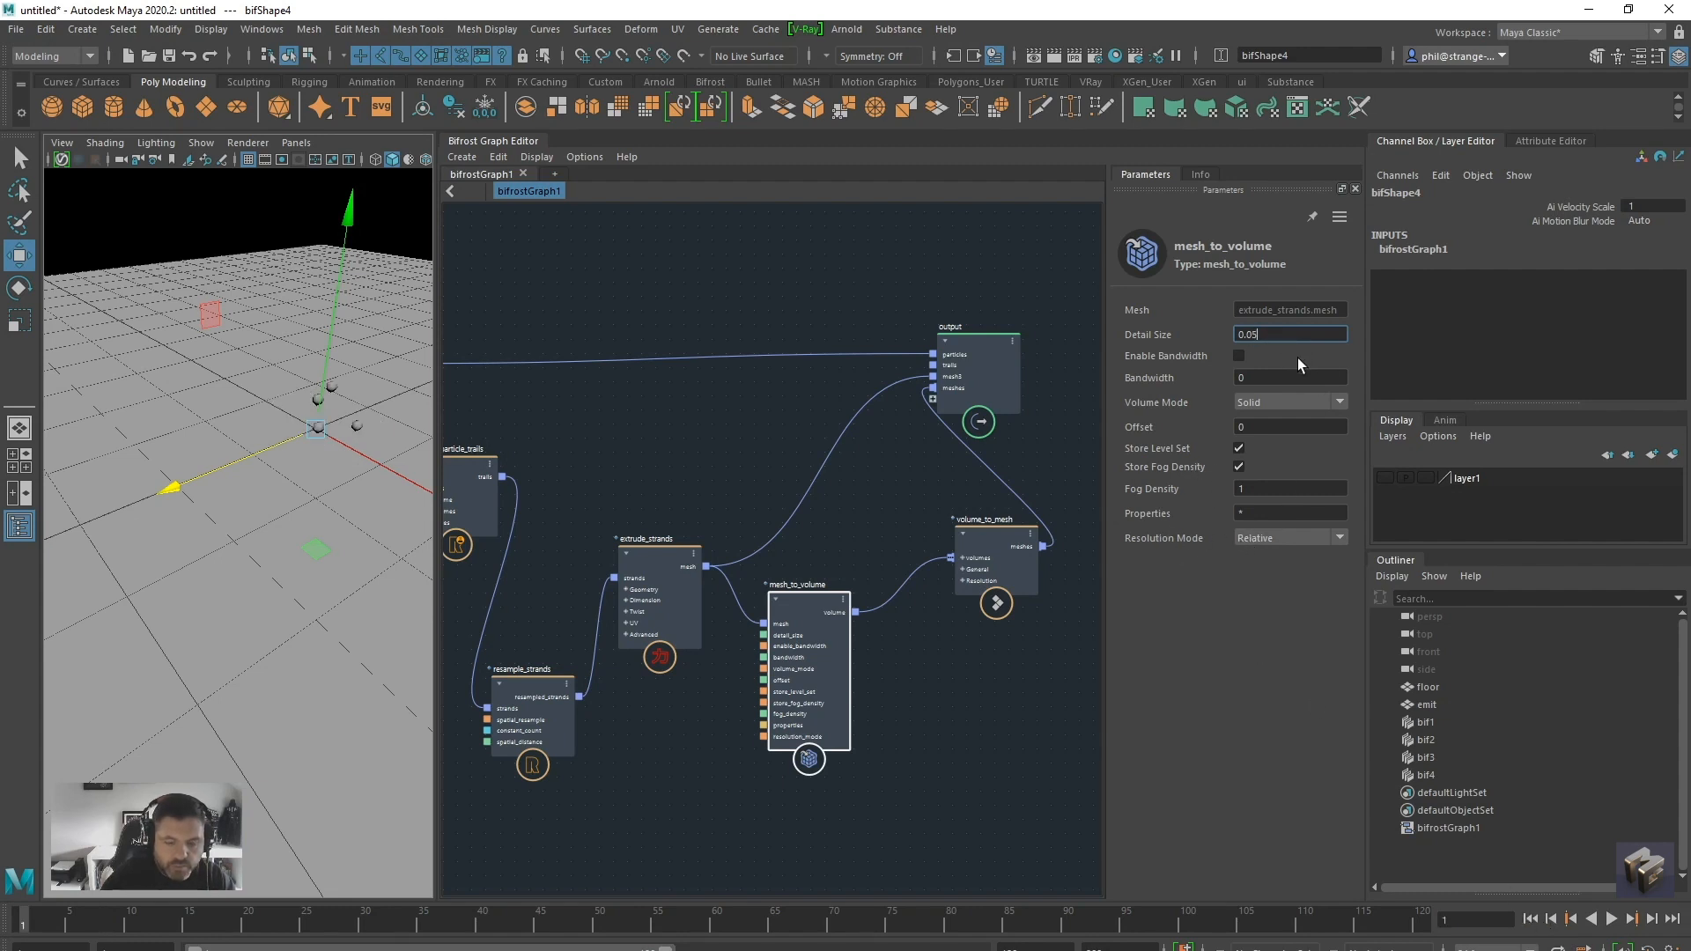
Disconnect volume_to_mesh and connect the mesh_to_volume volume output directly to a new volume port on the output node
drag(997, 548, 934, 387)
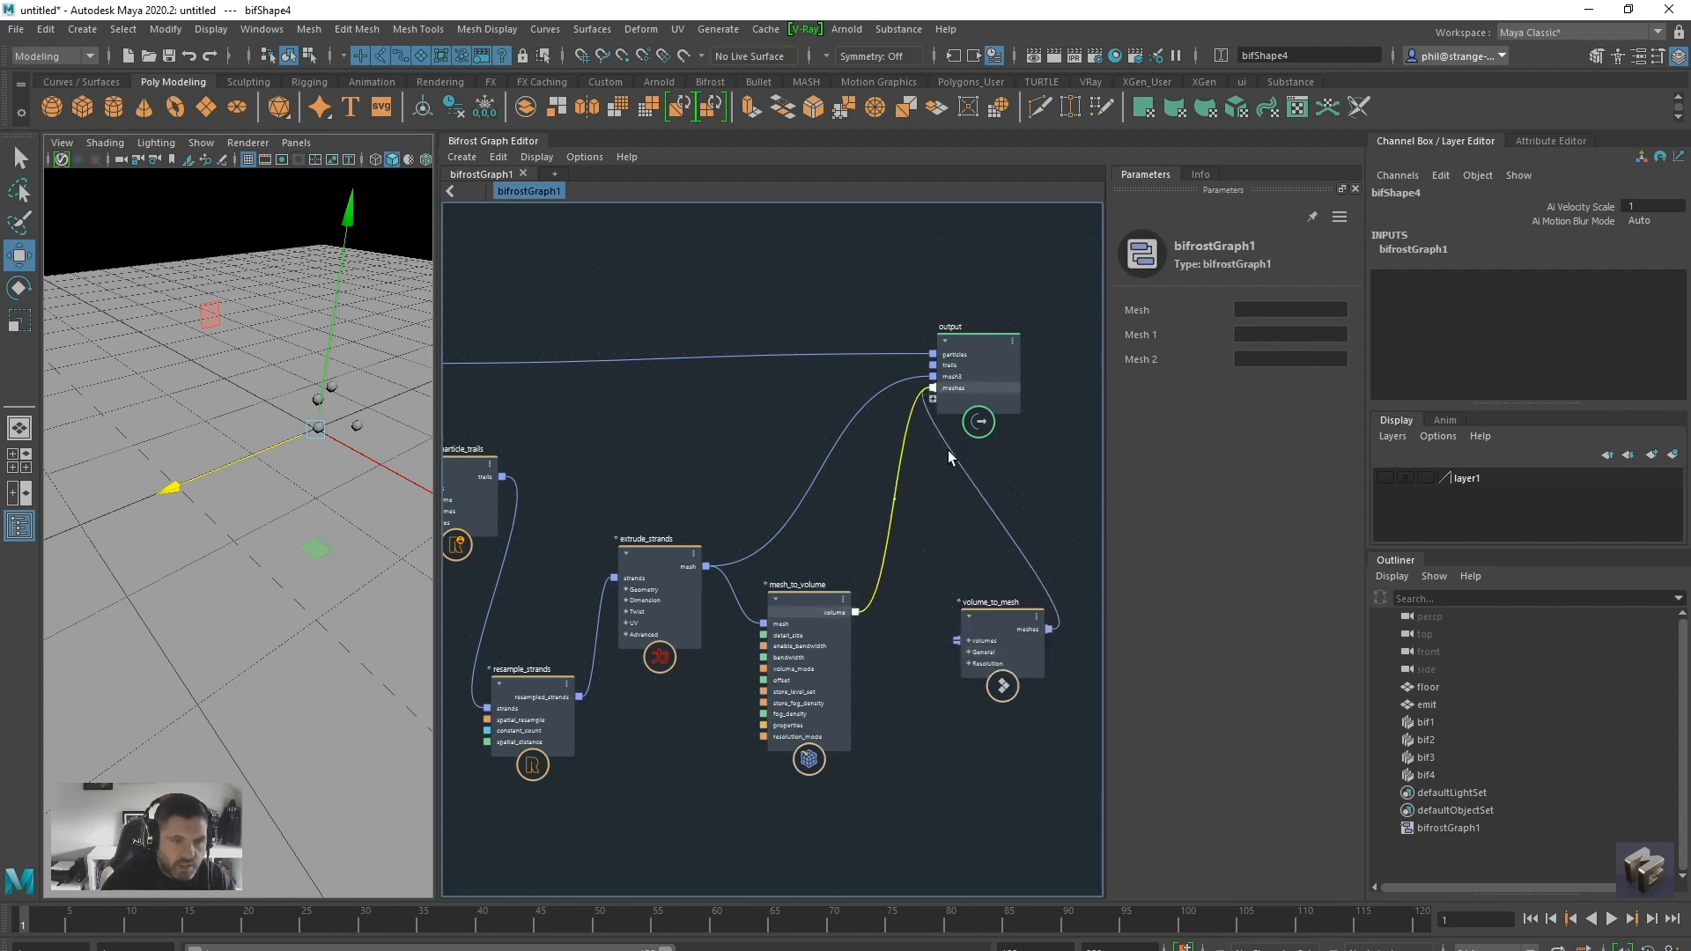
drag(907, 427, 941, 401)
click(933, 495)
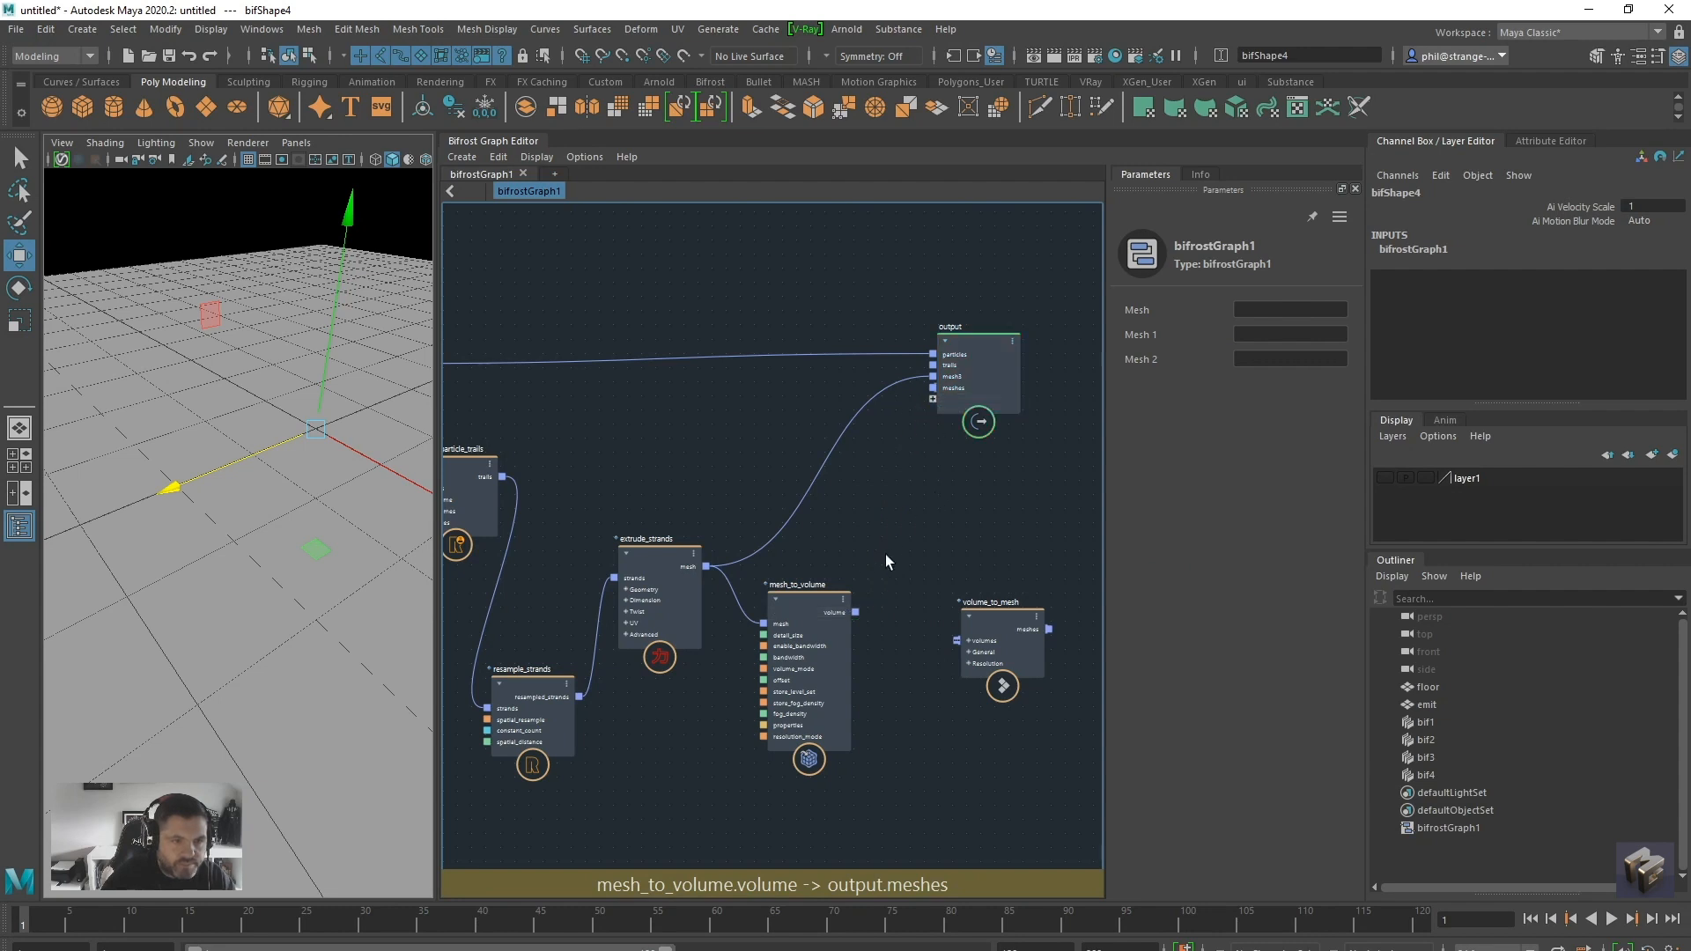
mouse_move(801, 599)
mouse_down()
mouse_move(838, 590)
mouse_move(824, 582)
mouse_up()
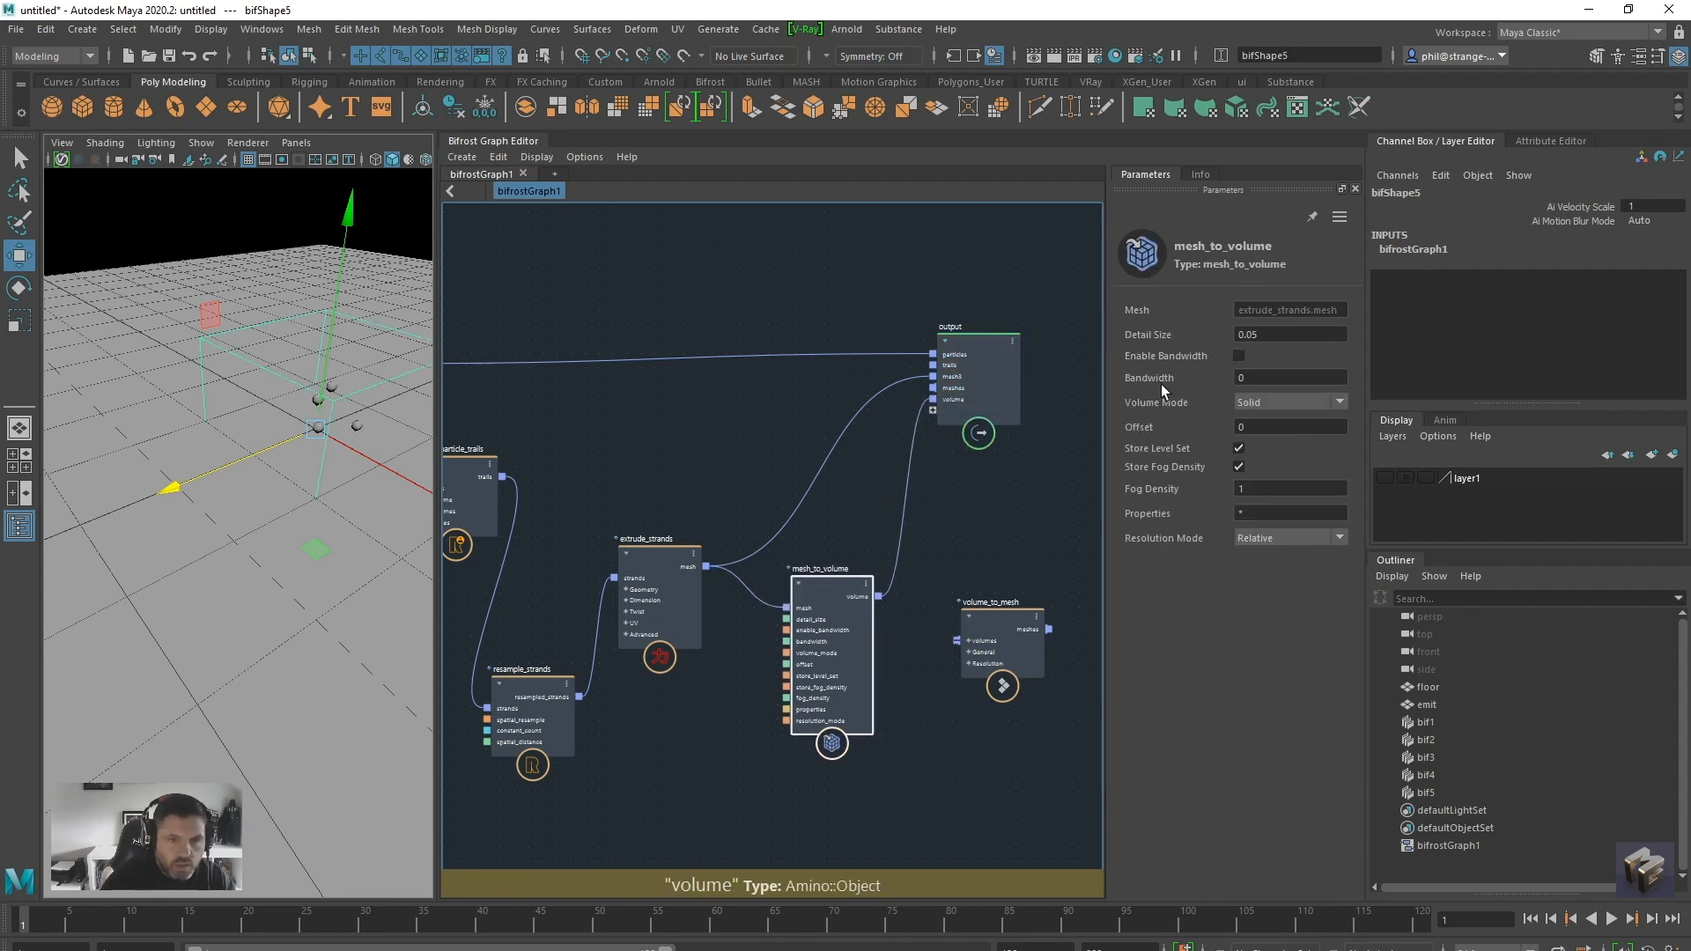
Set Fog Density to 50 on mesh_to_volume and play the simulation to view the volume
click(1252, 488)
text(50)
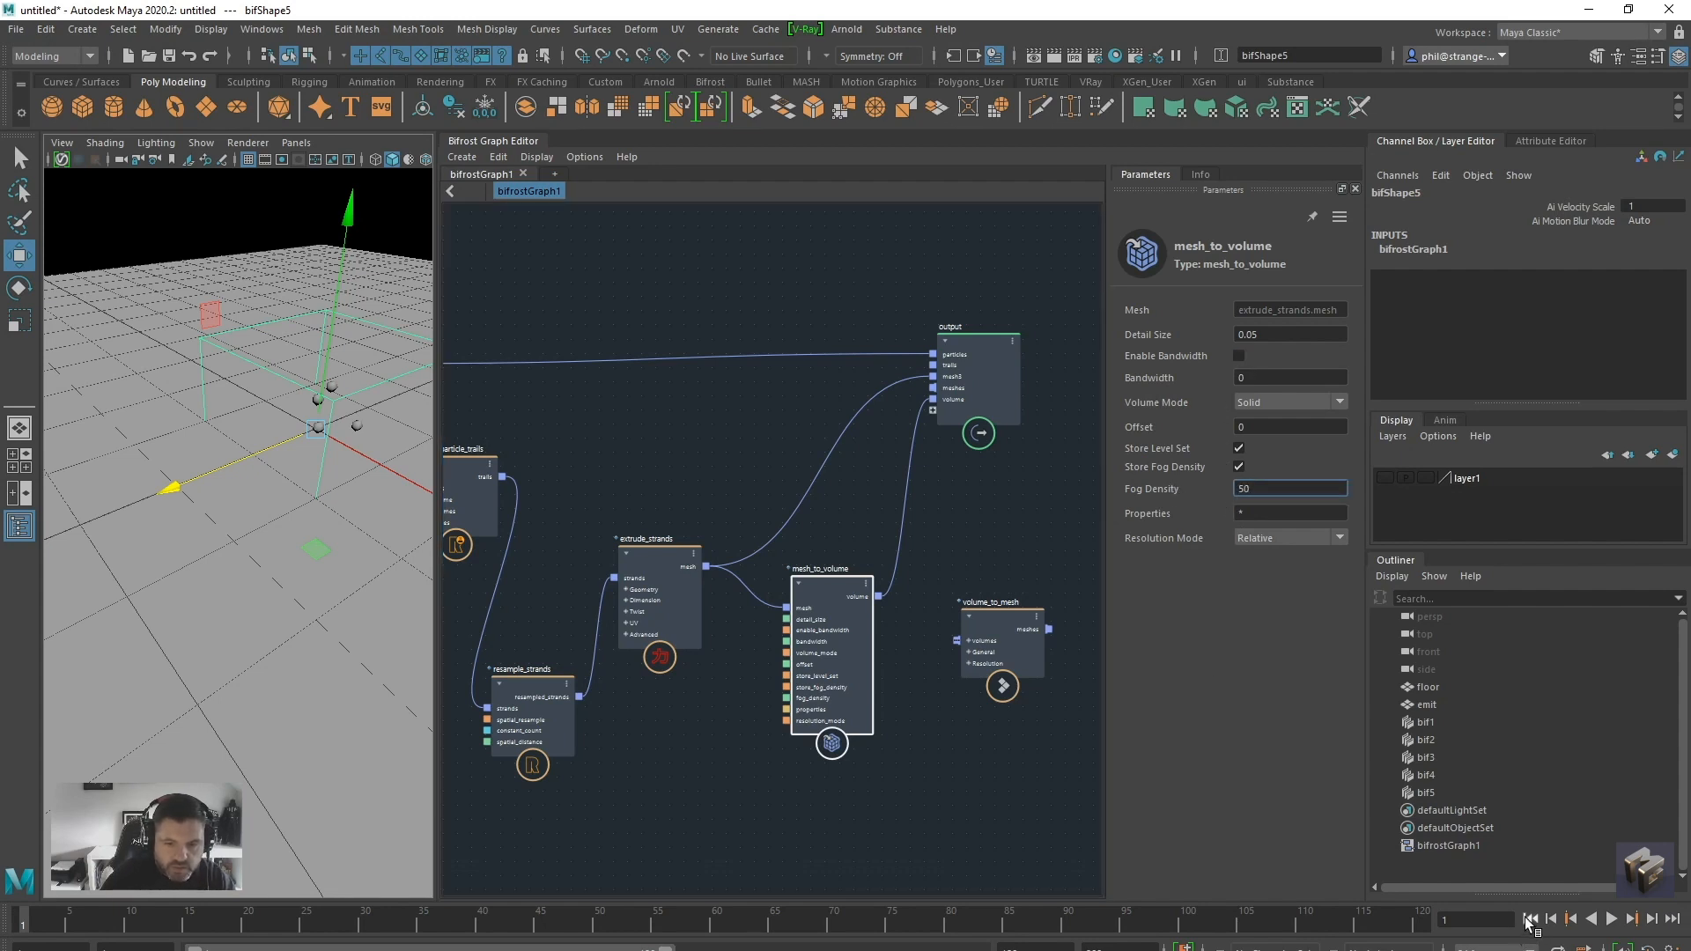
click(1611, 919)
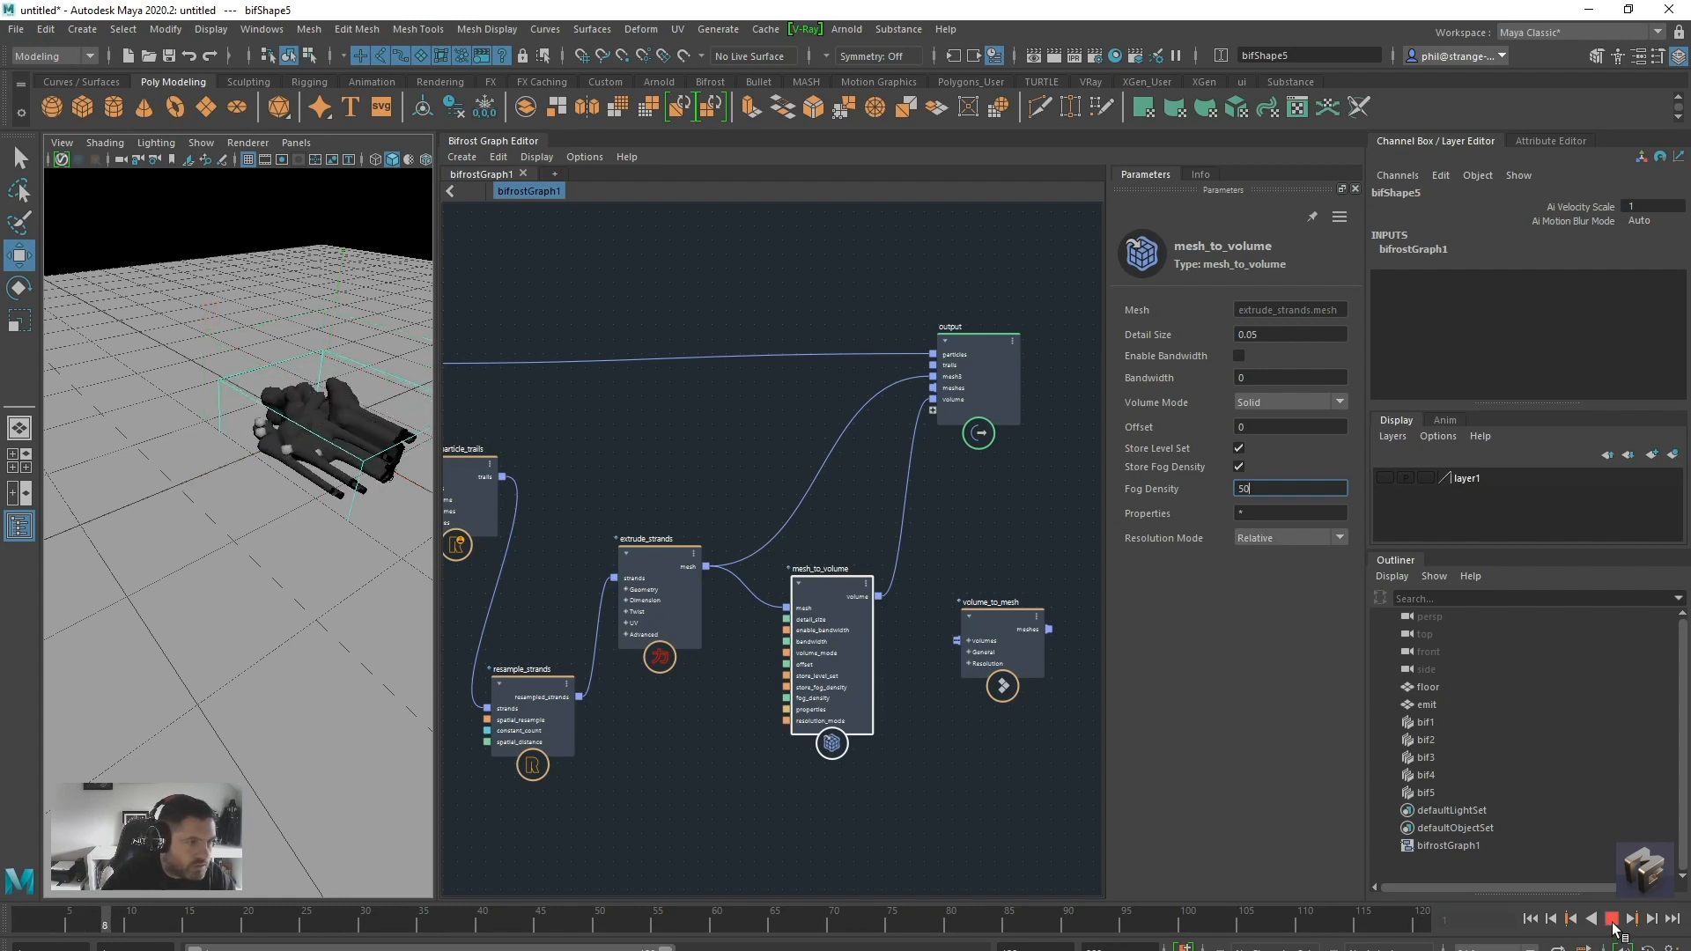
click(1611, 918)
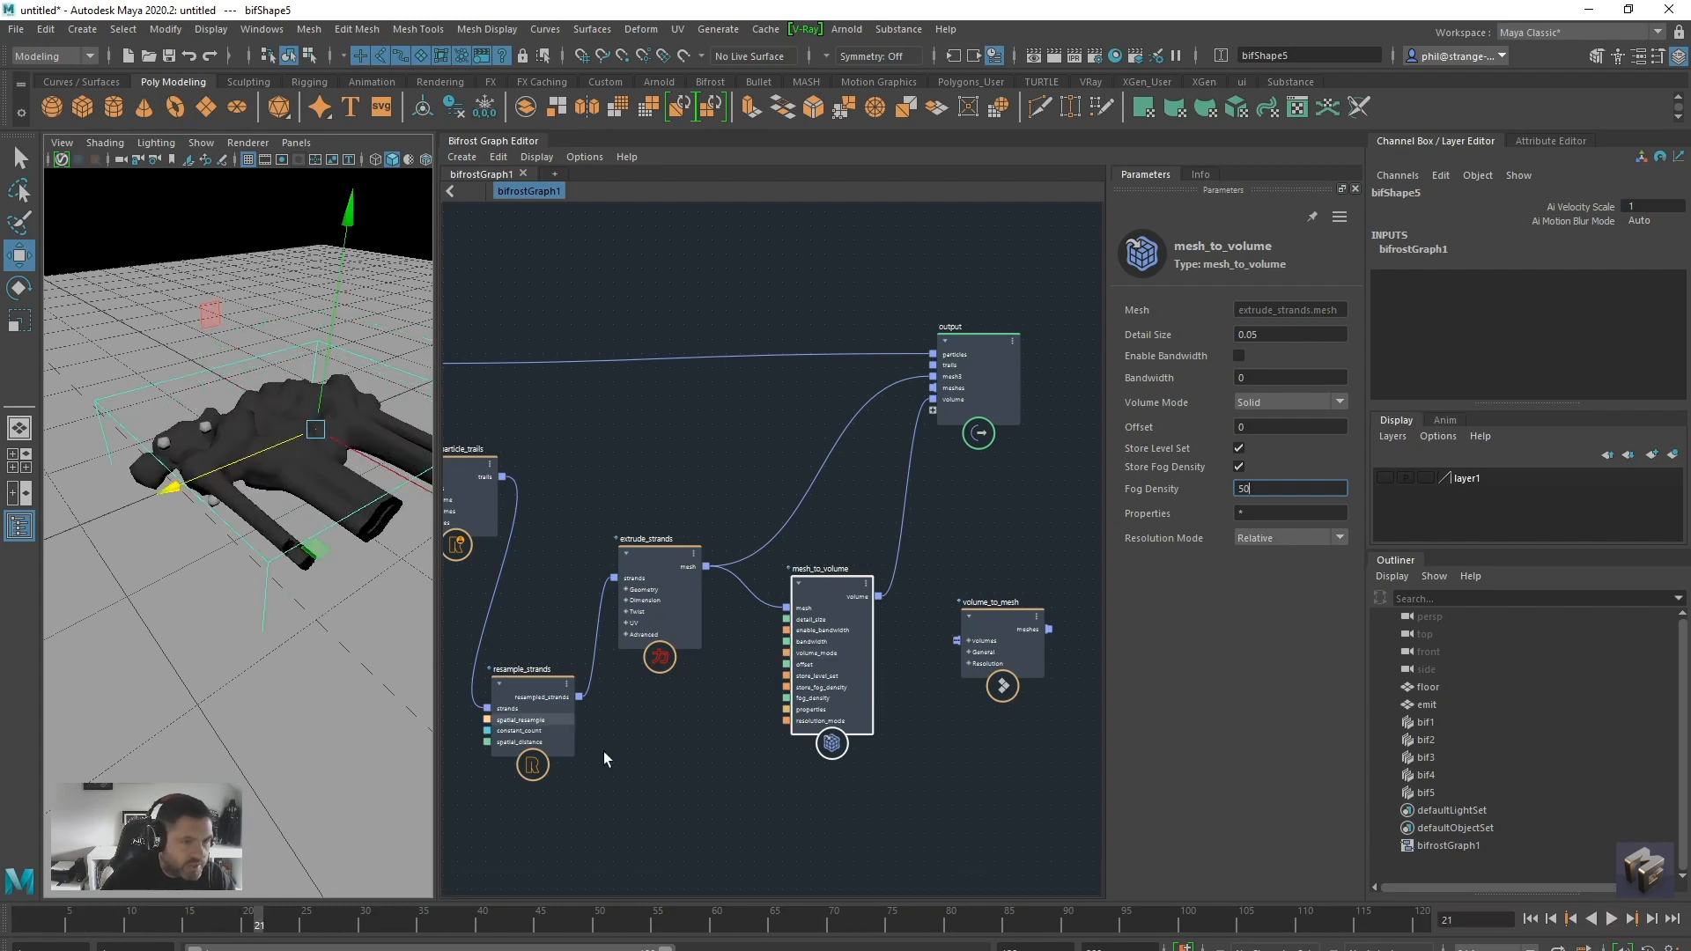
Change the mesh_to_volume Volume Mode to Shell and replay the simulation from the first frame
middle_drag(645, 733, 768, 721)
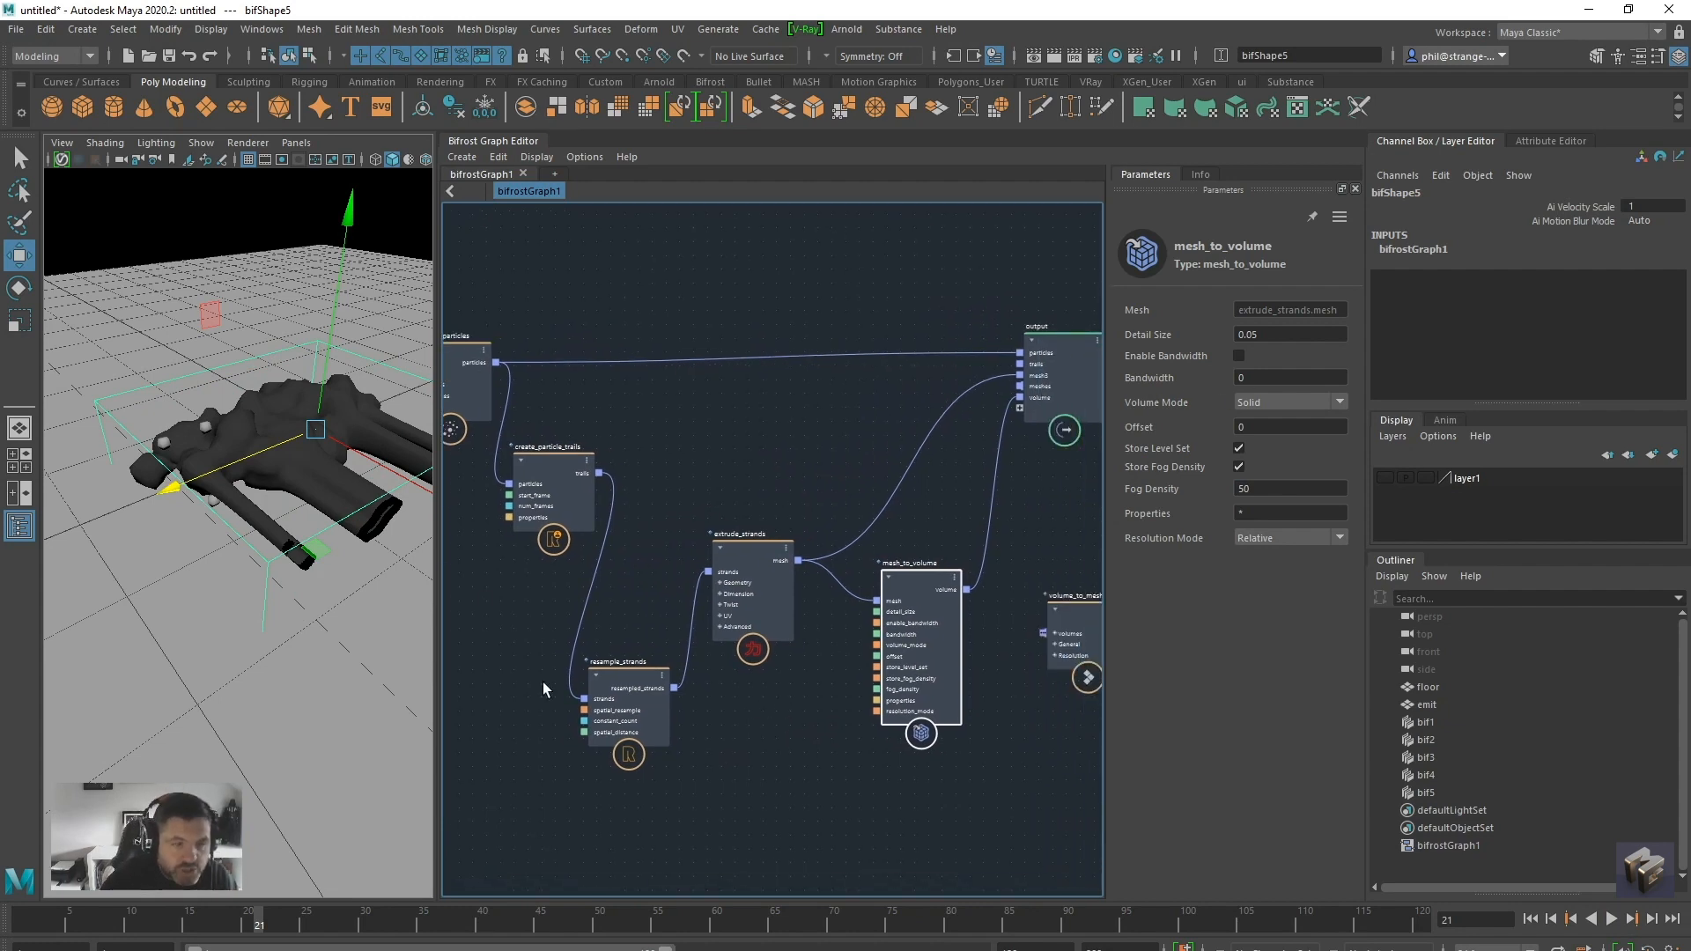
middle_drag(802, 726, 773, 722)
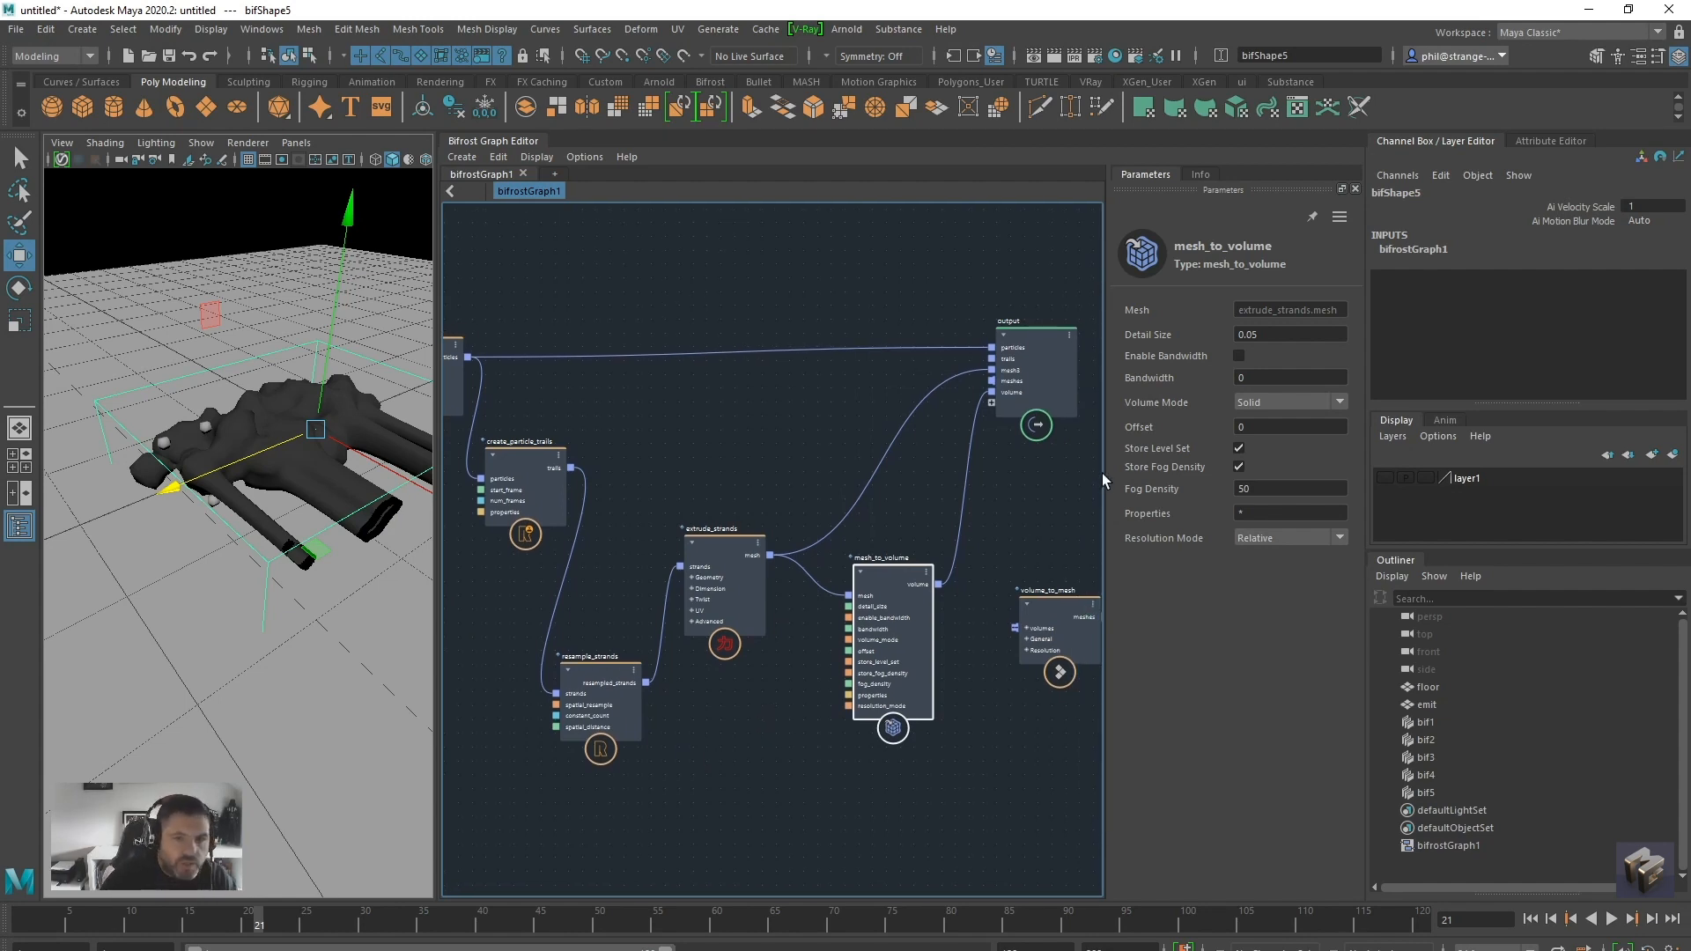
click(1279, 433)
click(1531, 918)
click(1611, 918)
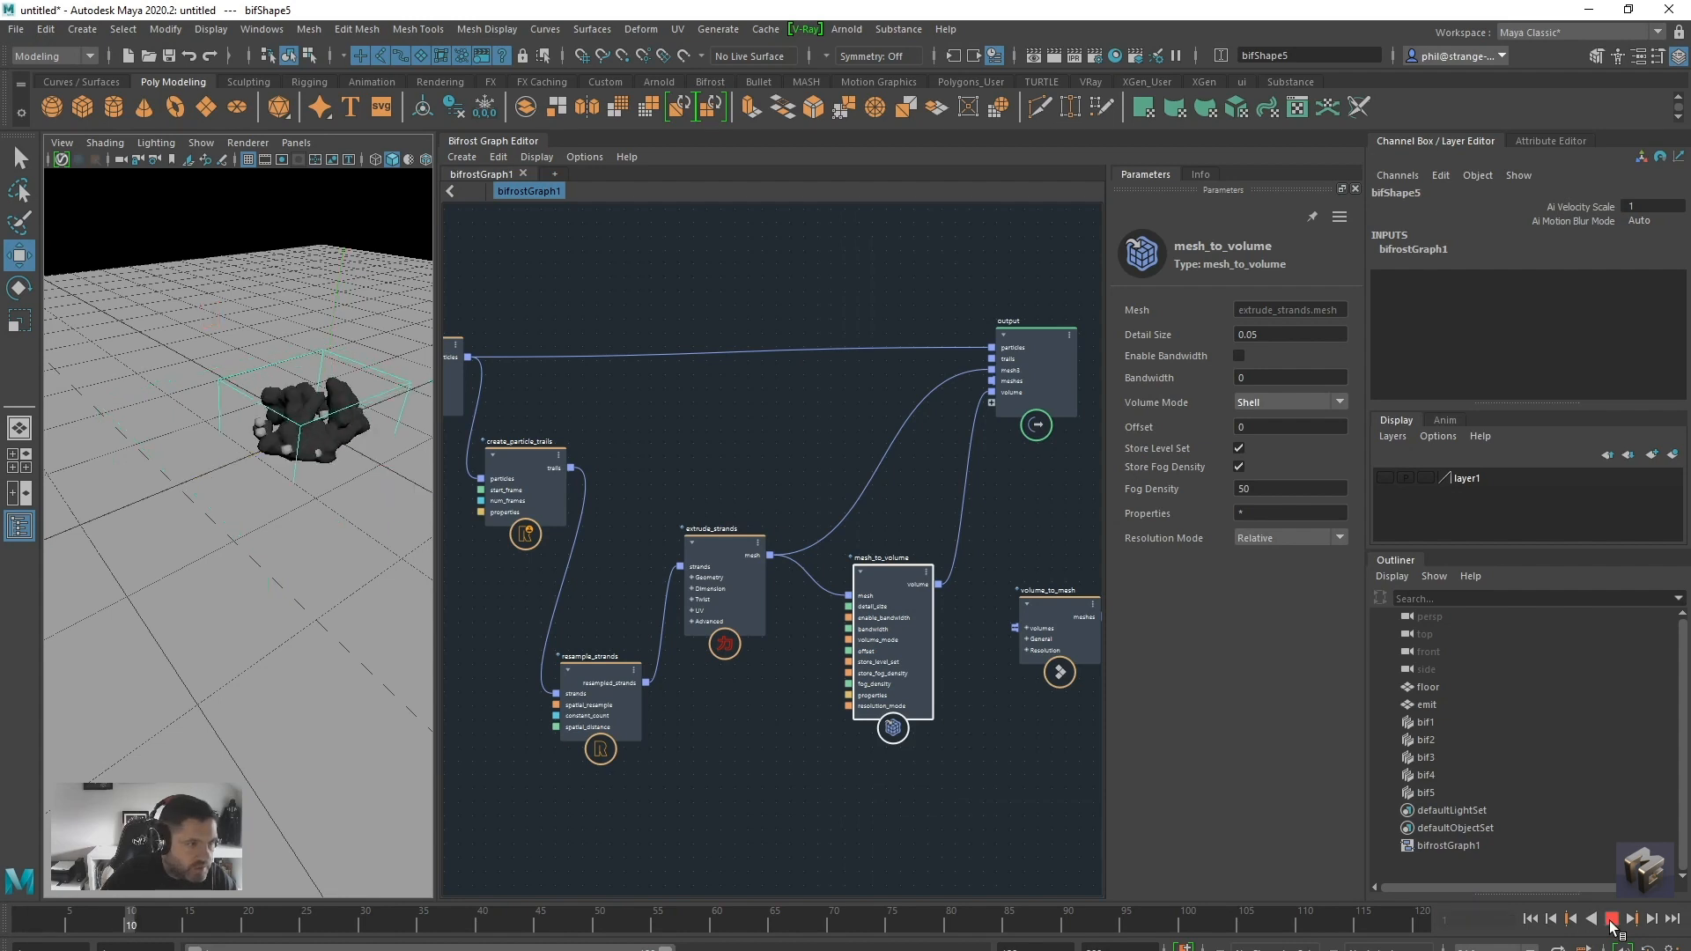
click(1611, 922)
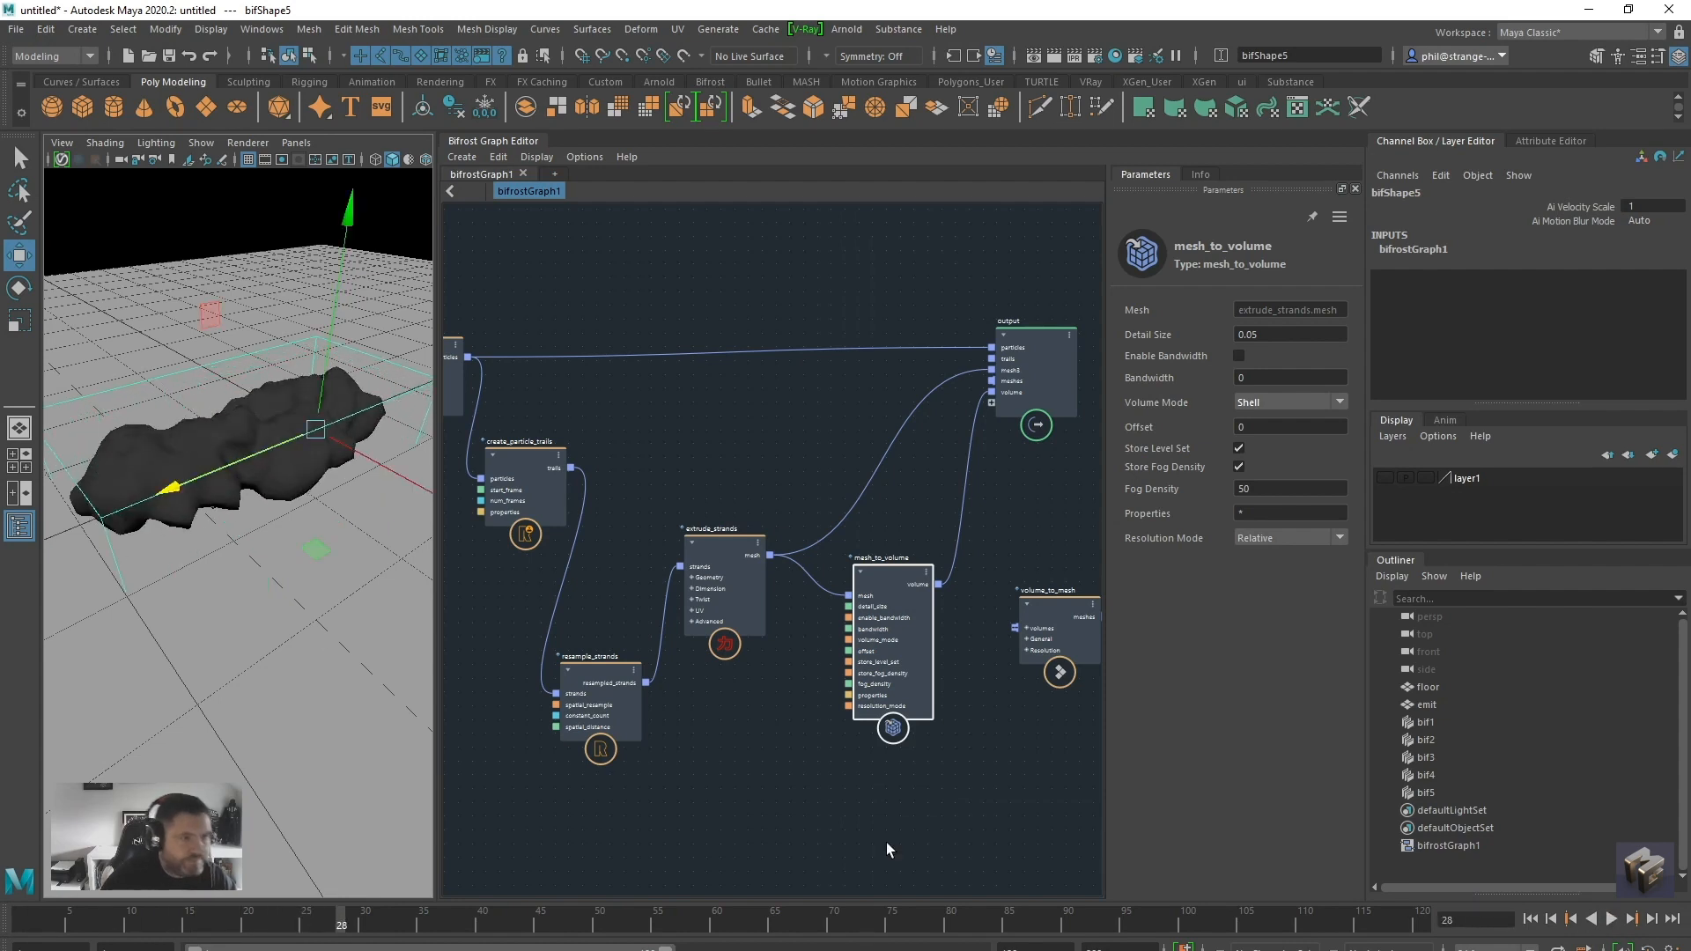
Reroute the mesh_to_volume volume output from the existing volume port to another new port on the output node
alt+middle_drag(825, 791, 618, 782)
drag(747, 407, 816, 562)
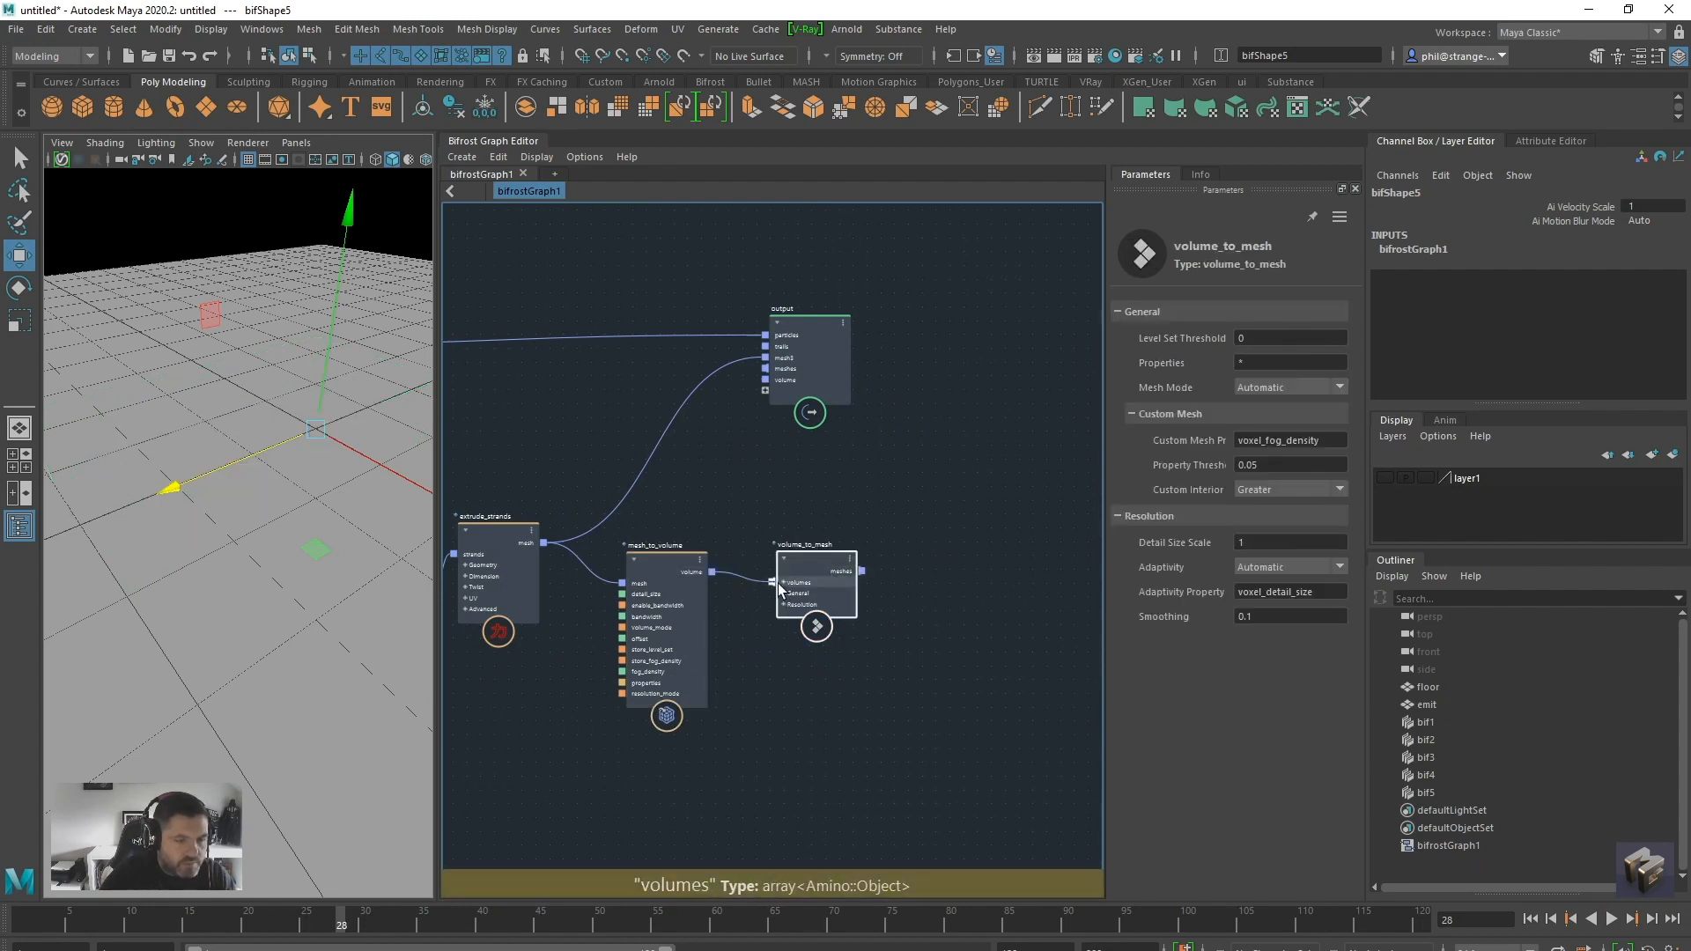
drag(773, 582, 765, 390)
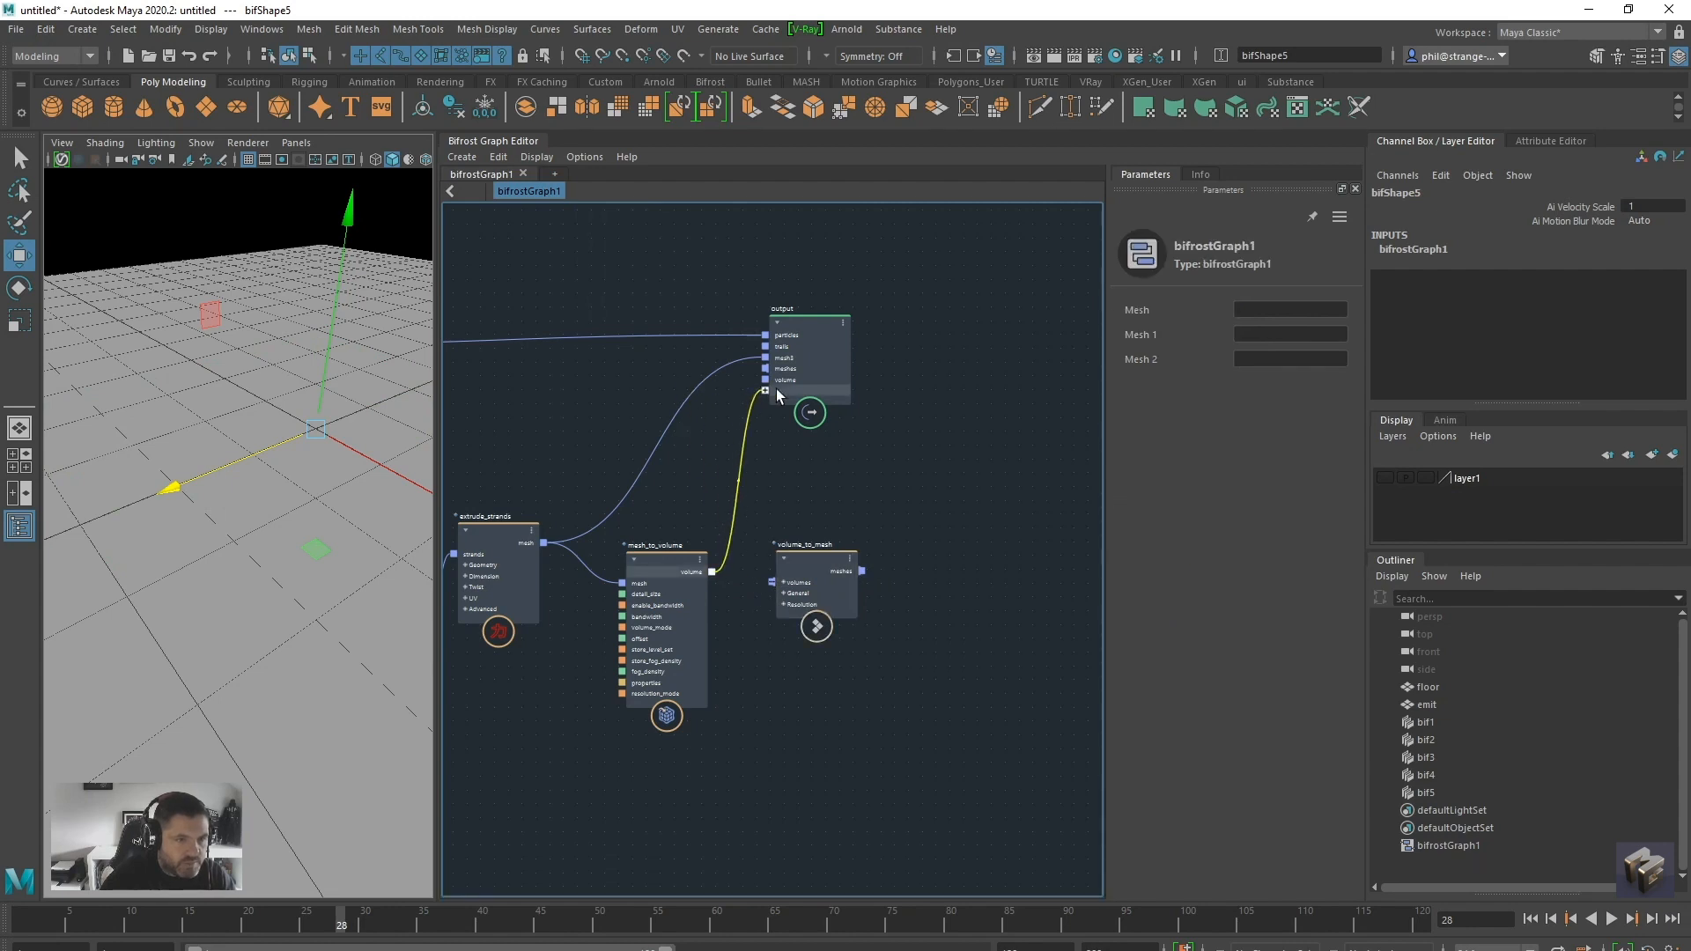
Set the mesh_to_volume Detail Size to 0.02 and replay the simulation to check the finer volume
click(667, 556)
click(1251, 333)
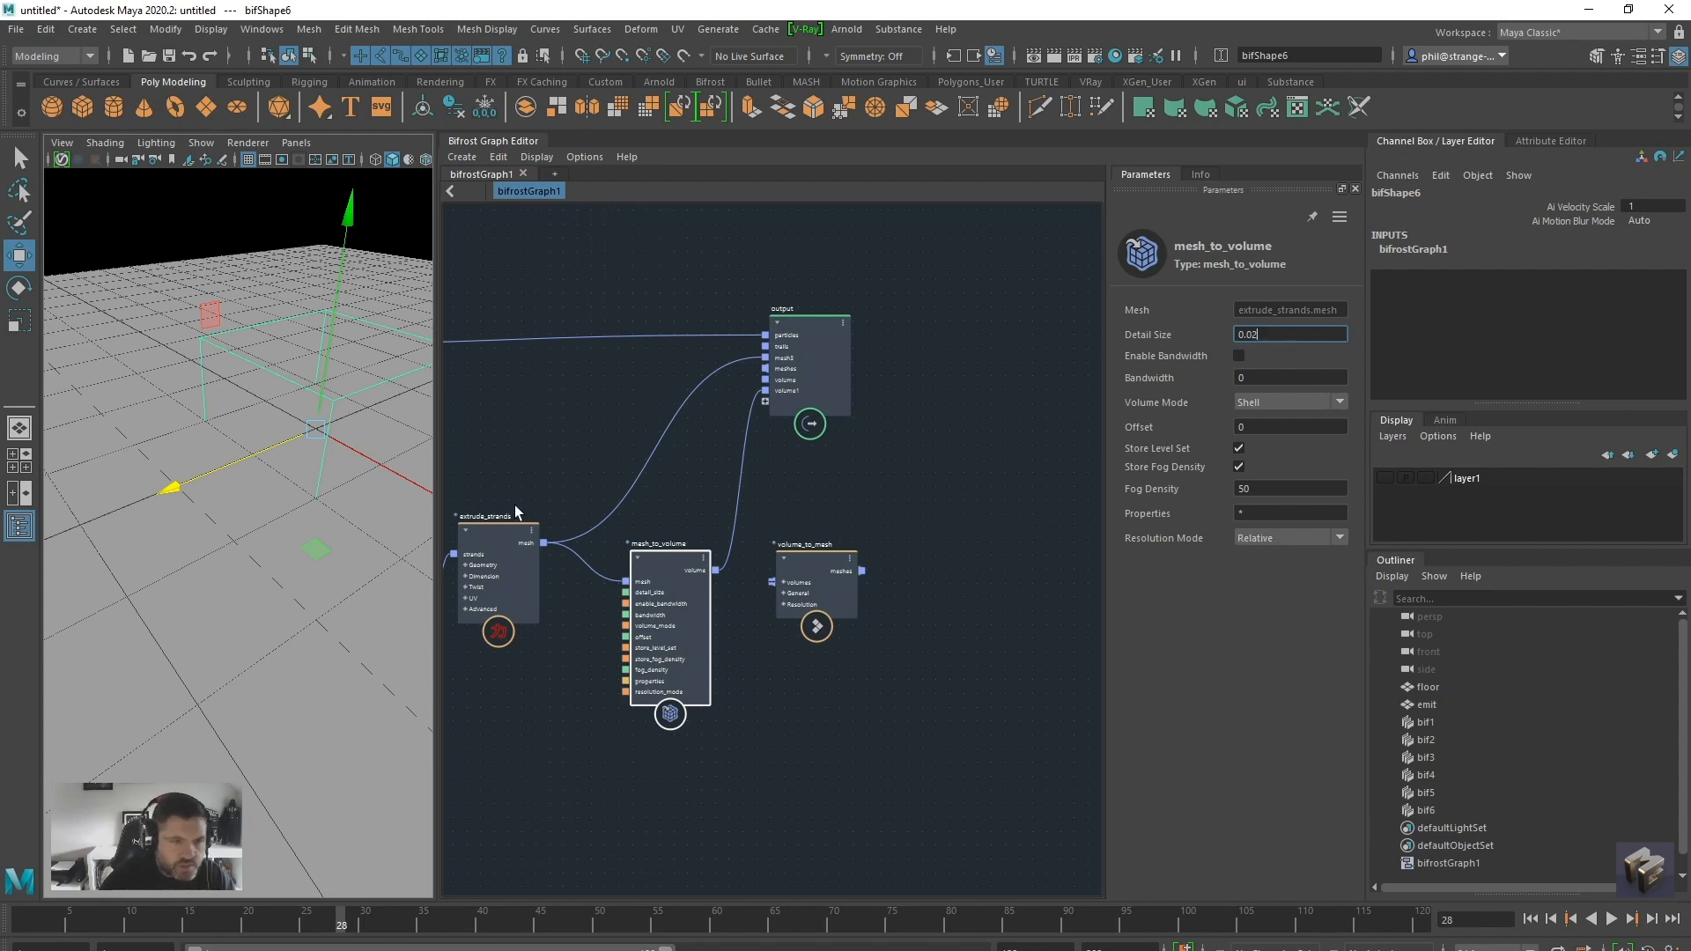
click(1531, 919)
click(1611, 920)
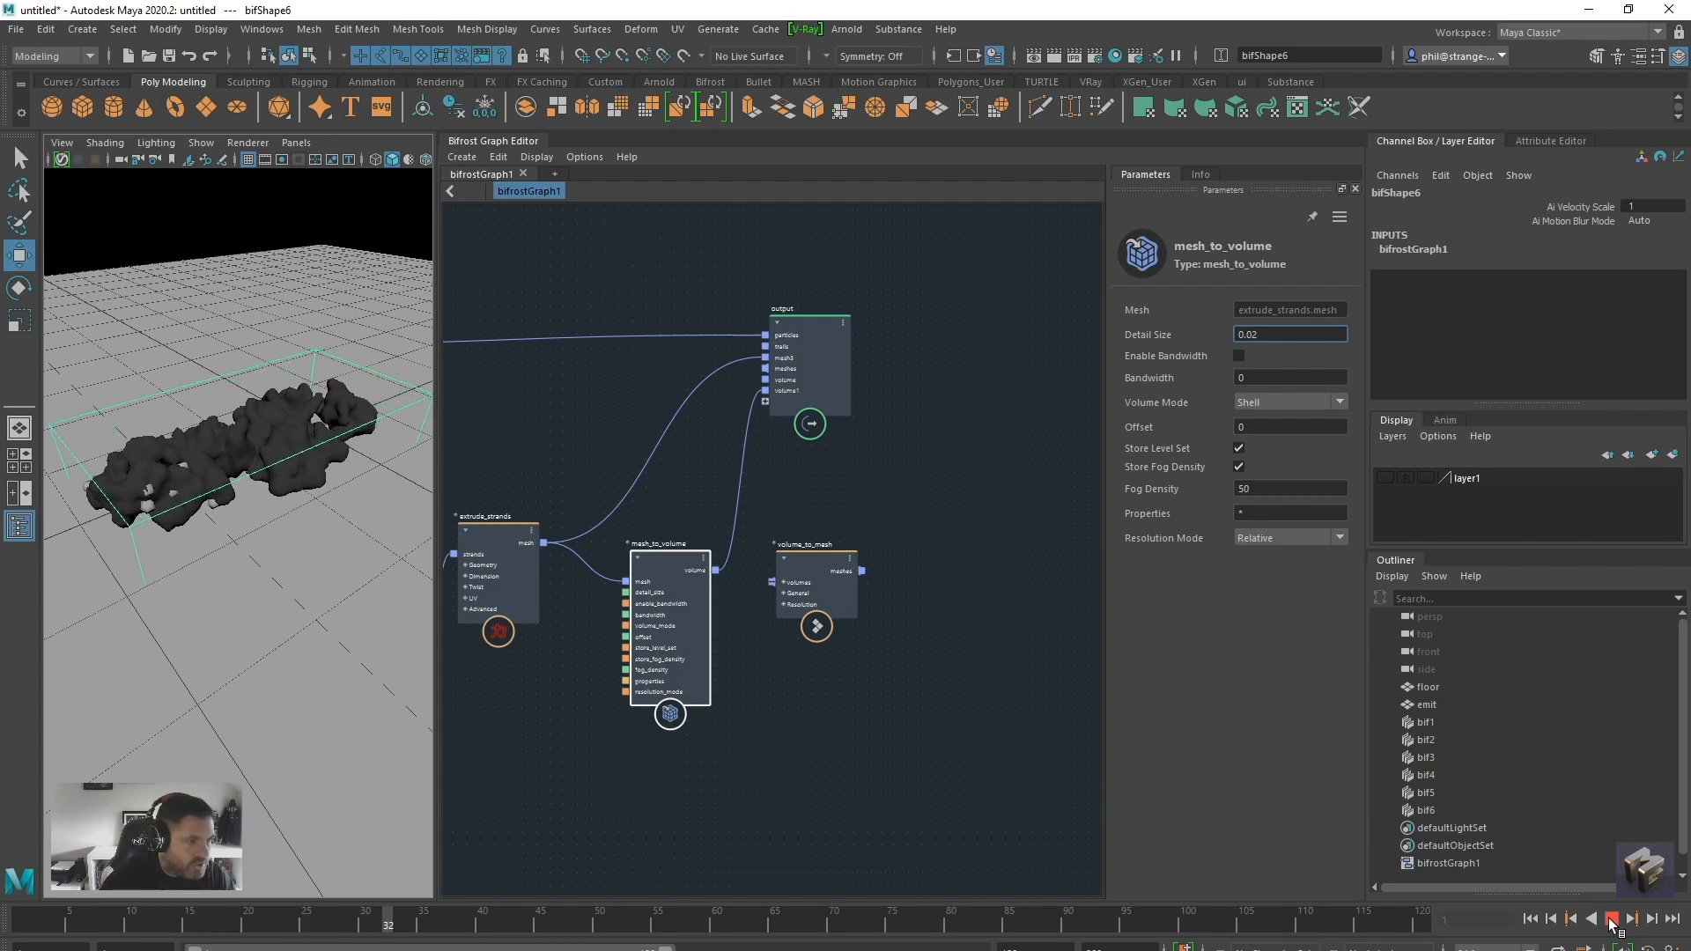
click(1611, 919)
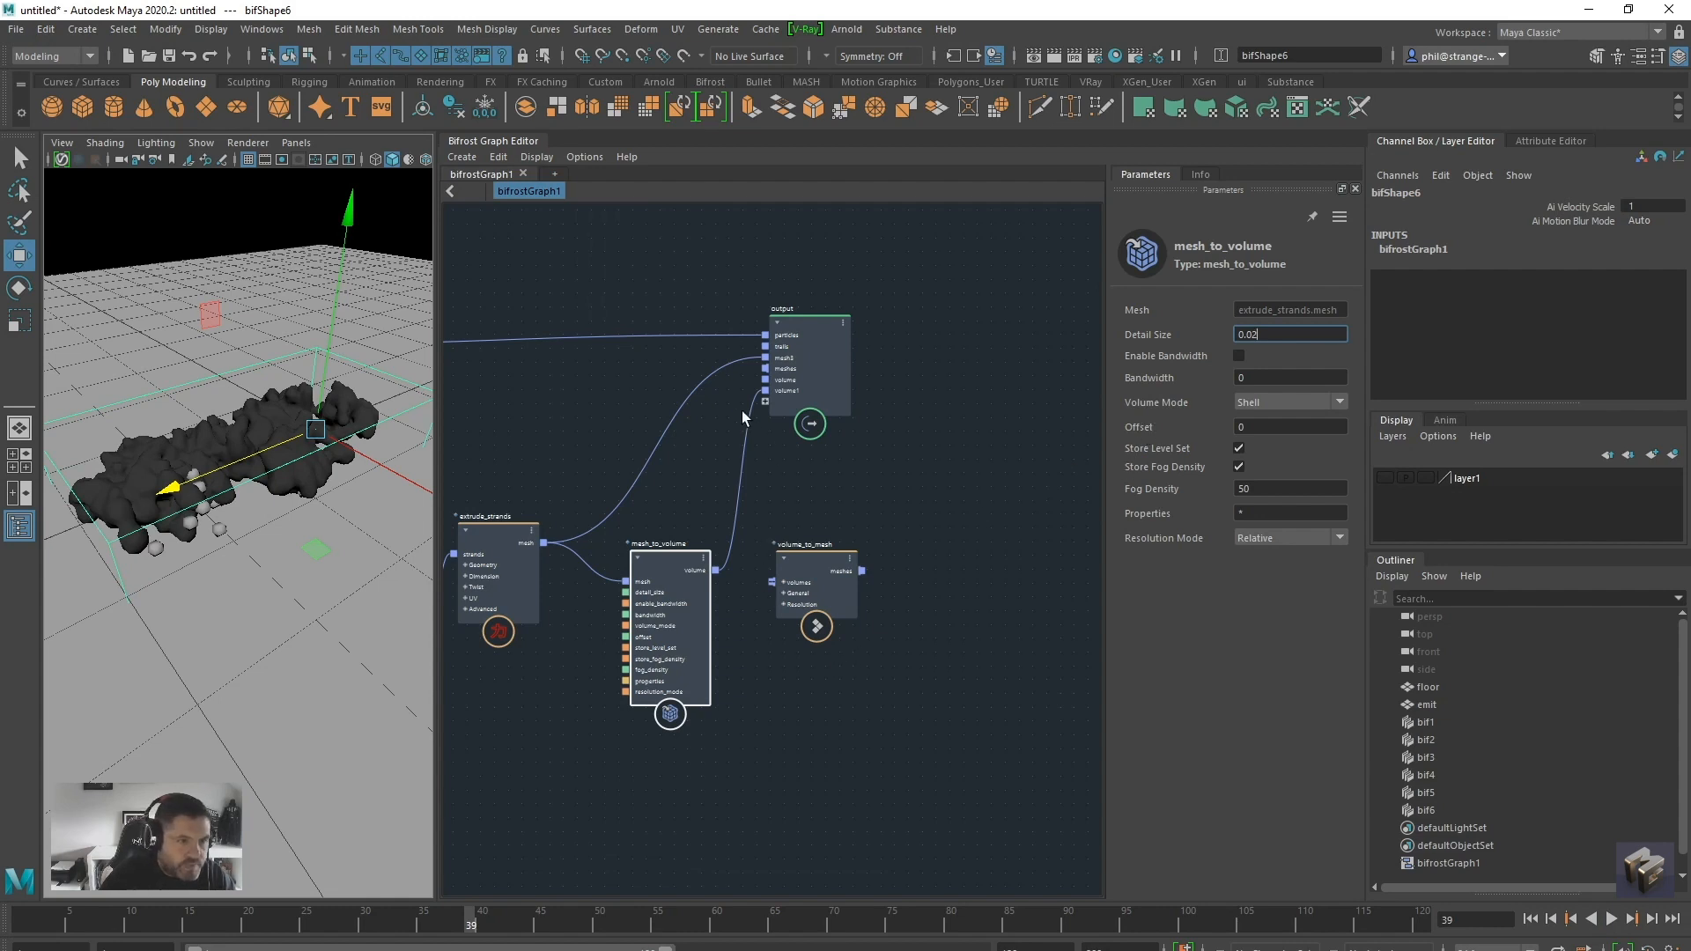
Connect the mesh_to_volume volume to the volume_to_mesh volumes input and route its meshes output to a new port on the output node
drag(748, 410, 715, 581)
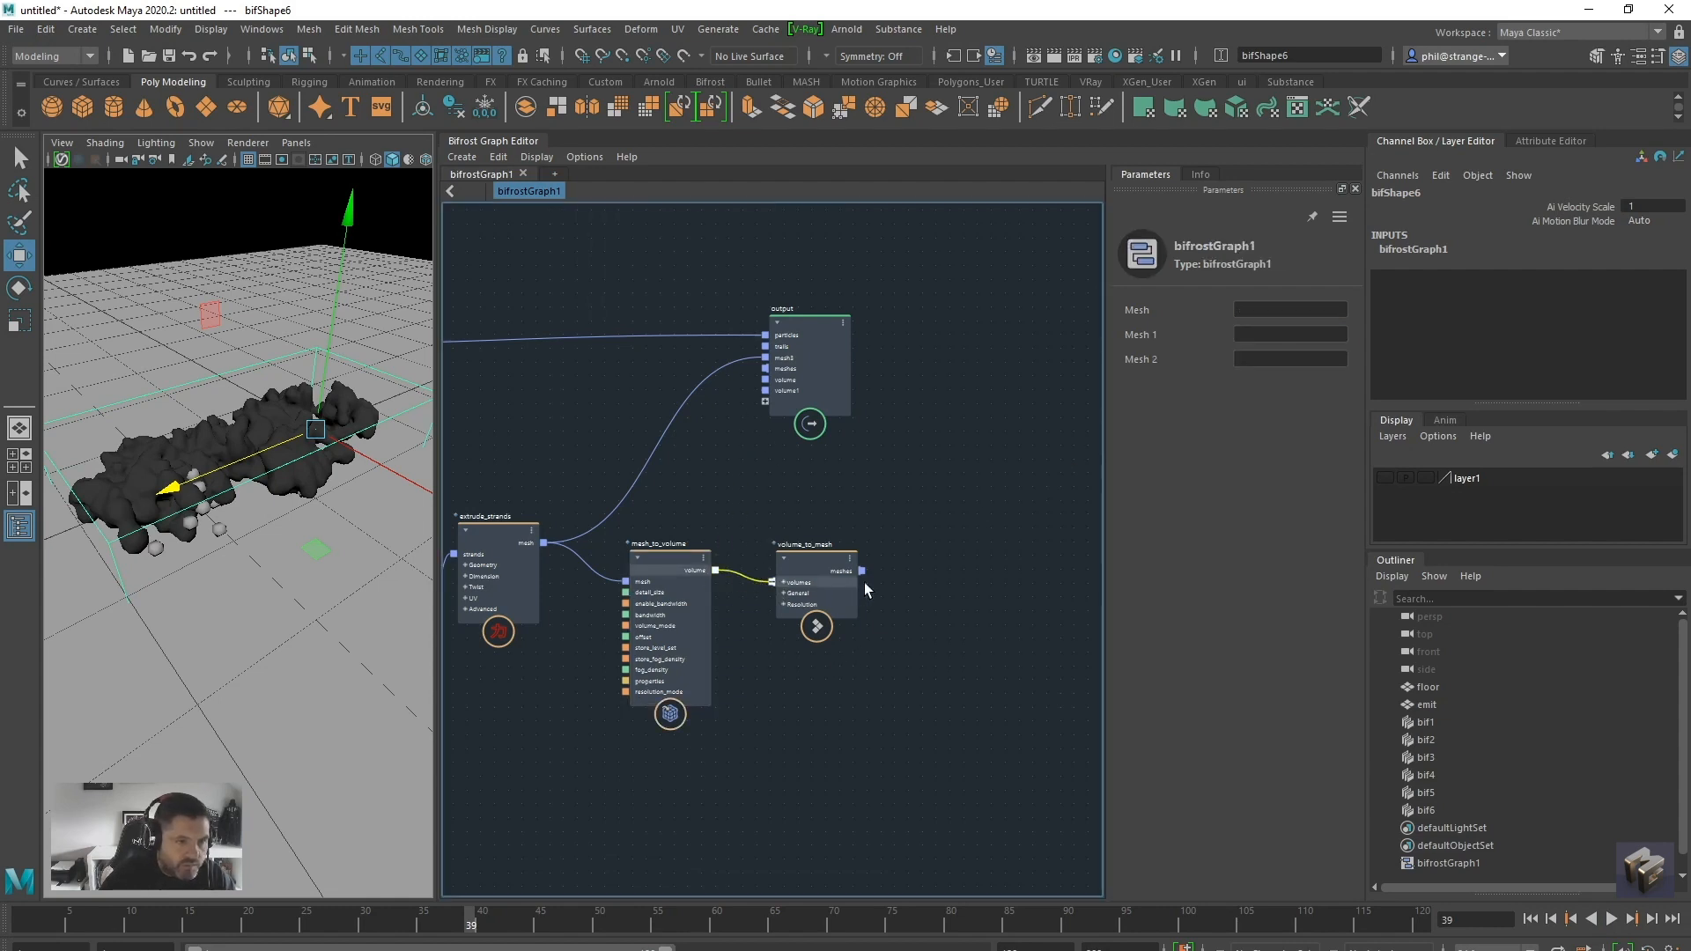
drag(863, 570, 773, 402)
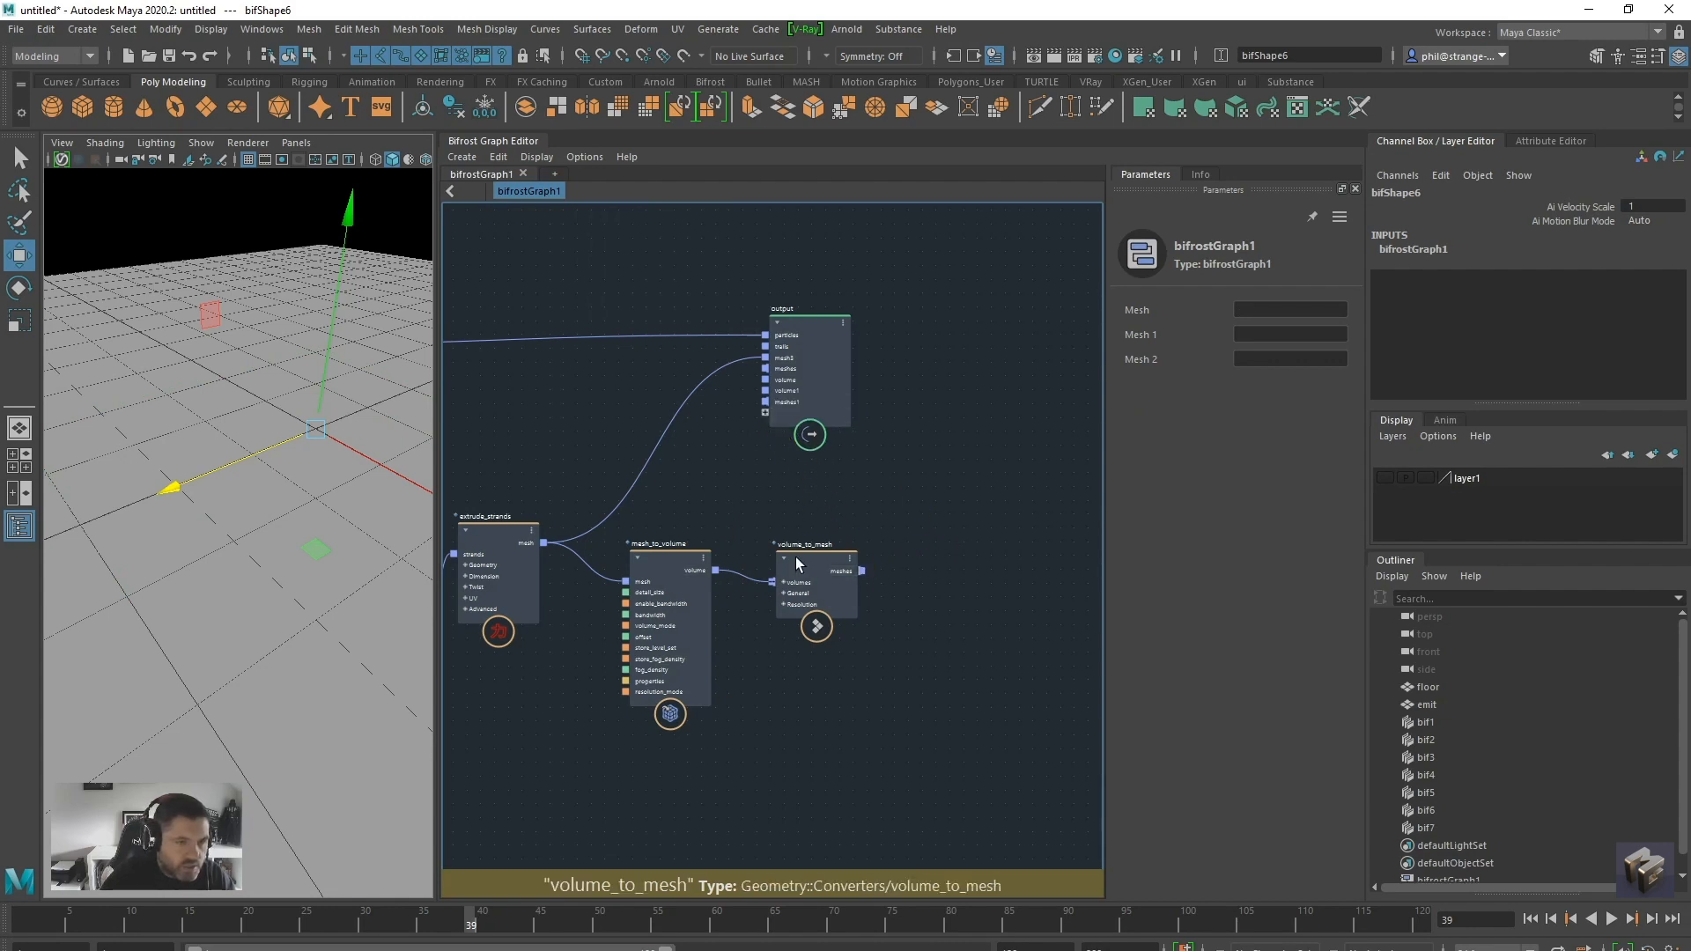
drag(839, 359, 1014, 362)
drag(822, 564, 849, 553)
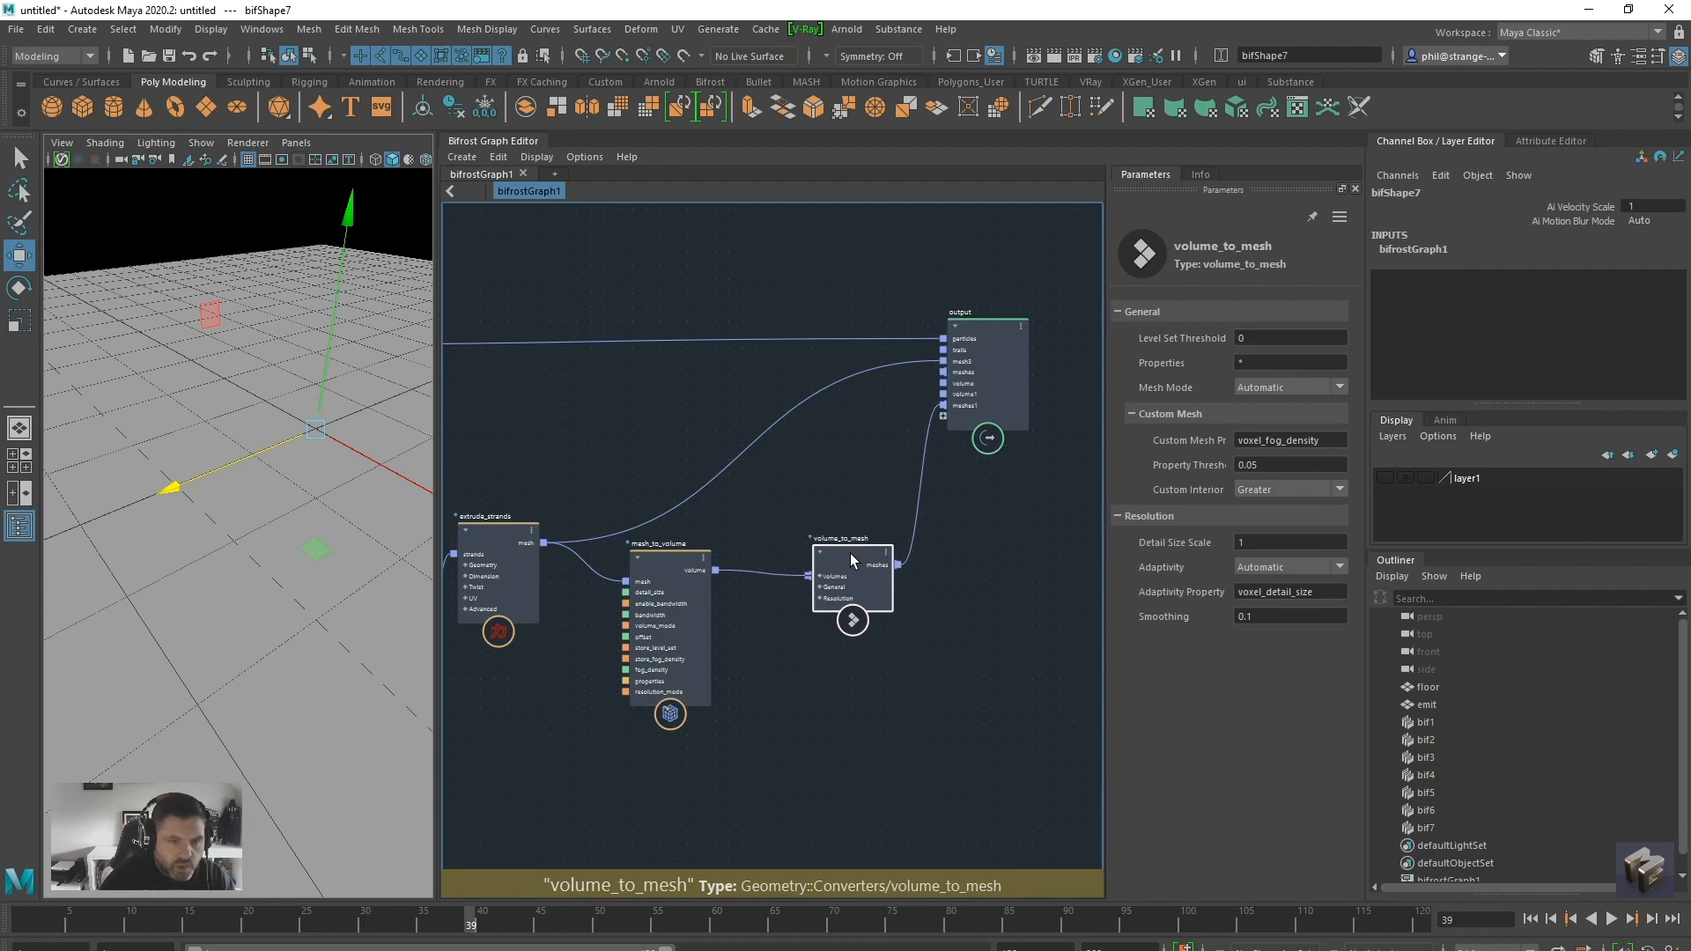
Play the simulation from the first frame and inspect the converted mesh in wireframe
alt+middle_drag(806, 712, 930, 703)
click(1531, 919)
click(1610, 918)
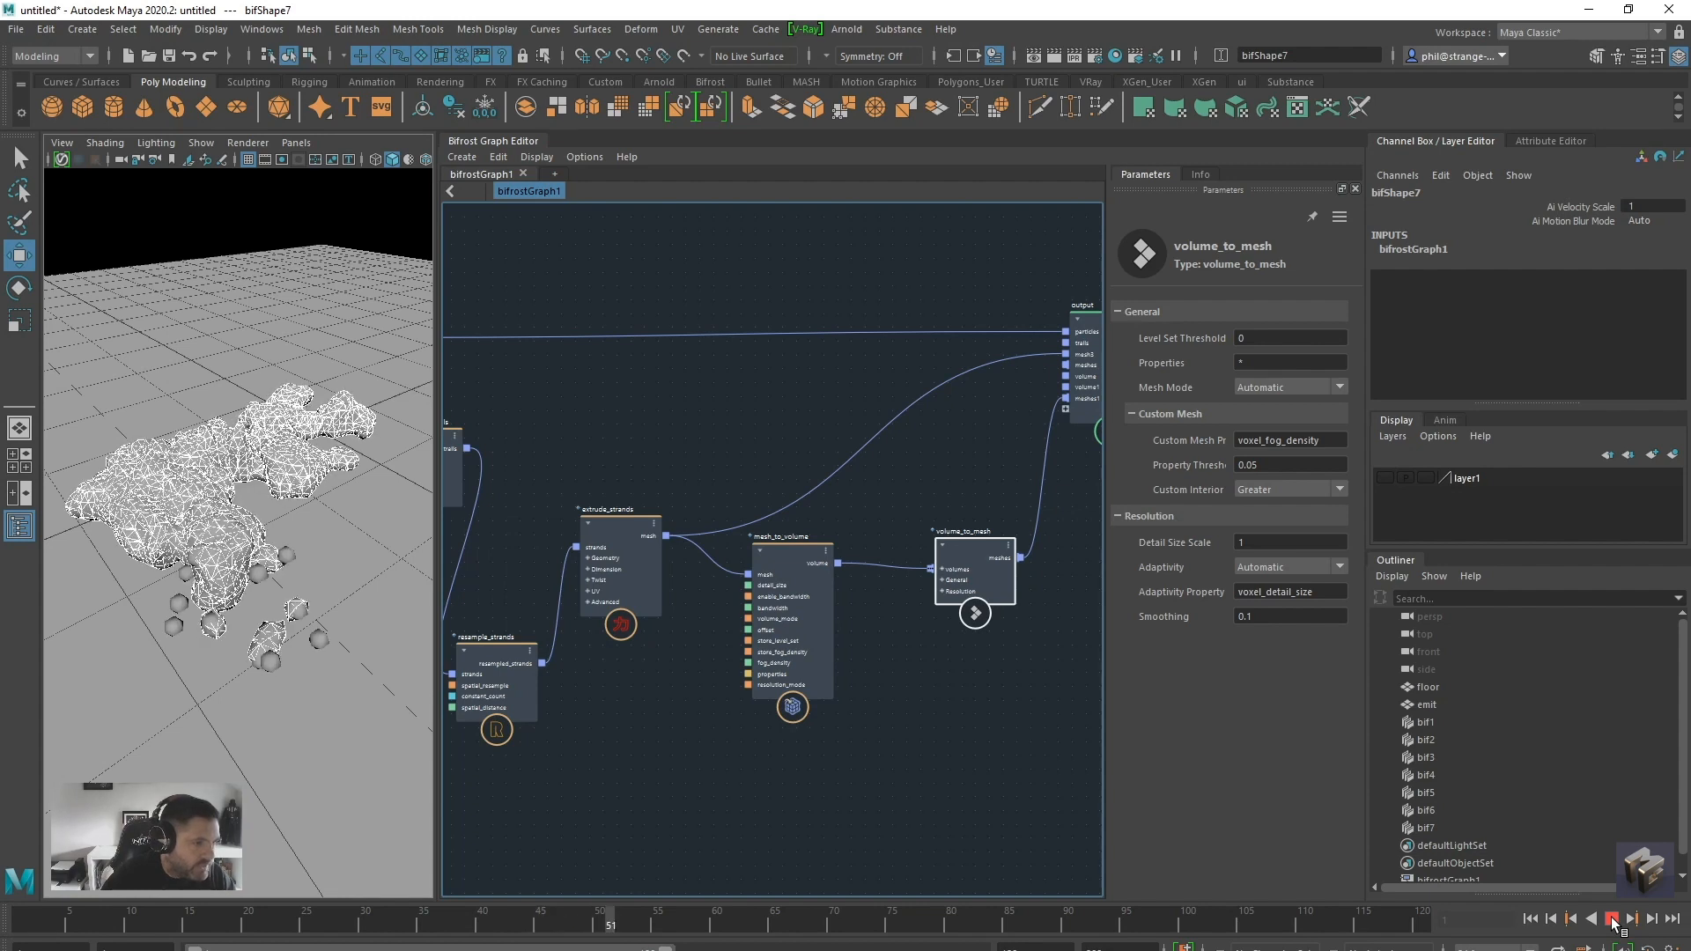
click(1612, 920)
alt+drag(279, 700, 294, 696)
key(4)
scroll(290, 696, up, 5)
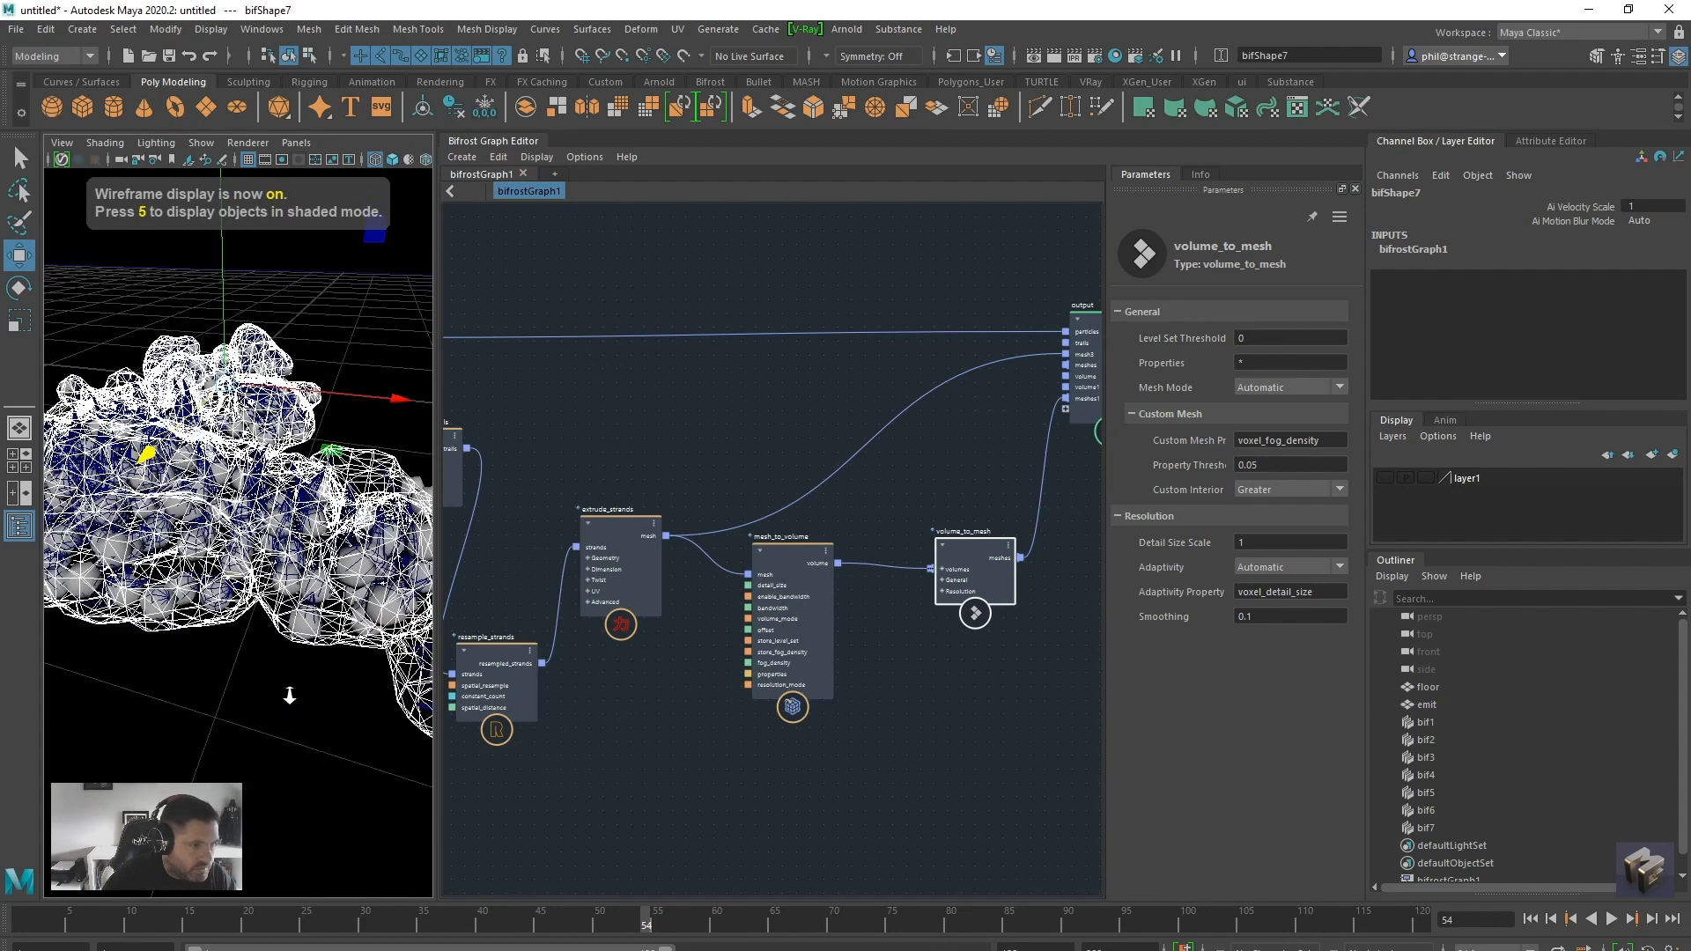
scroll(290, 696, down, 5)
alt+drag(289, 696, 338, 733)
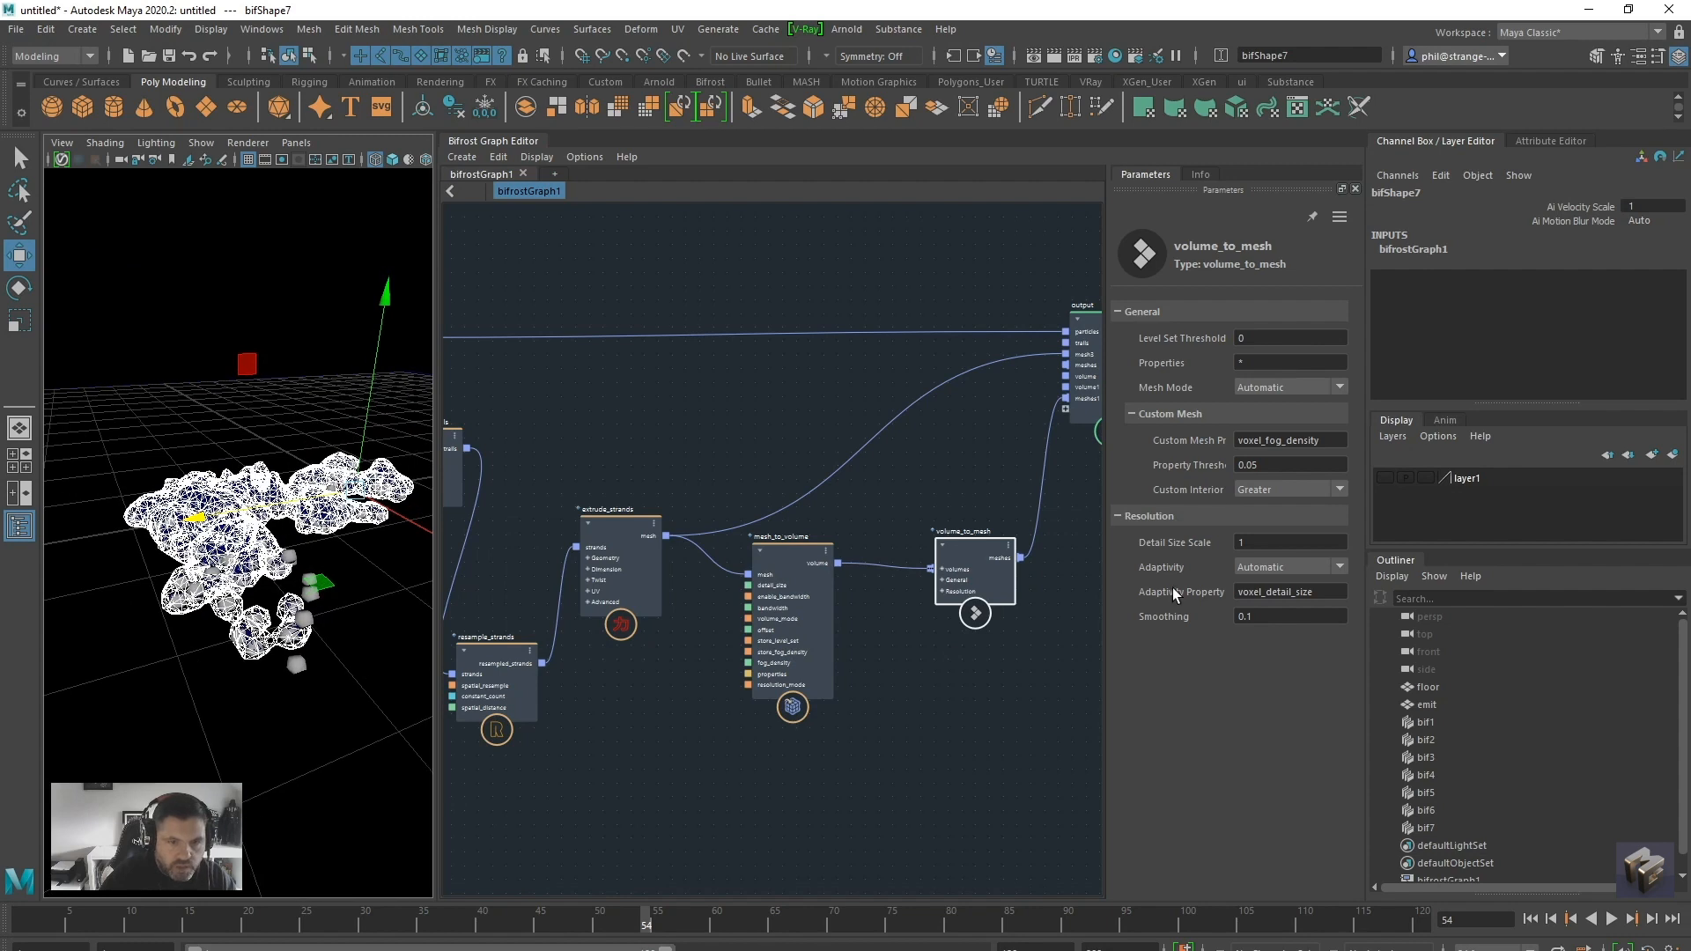
Set the volume_to_mesh Detail Size Scale to 2 and Smoothing to 0.5, replaying the simulation from the first frame
click(1259, 542)
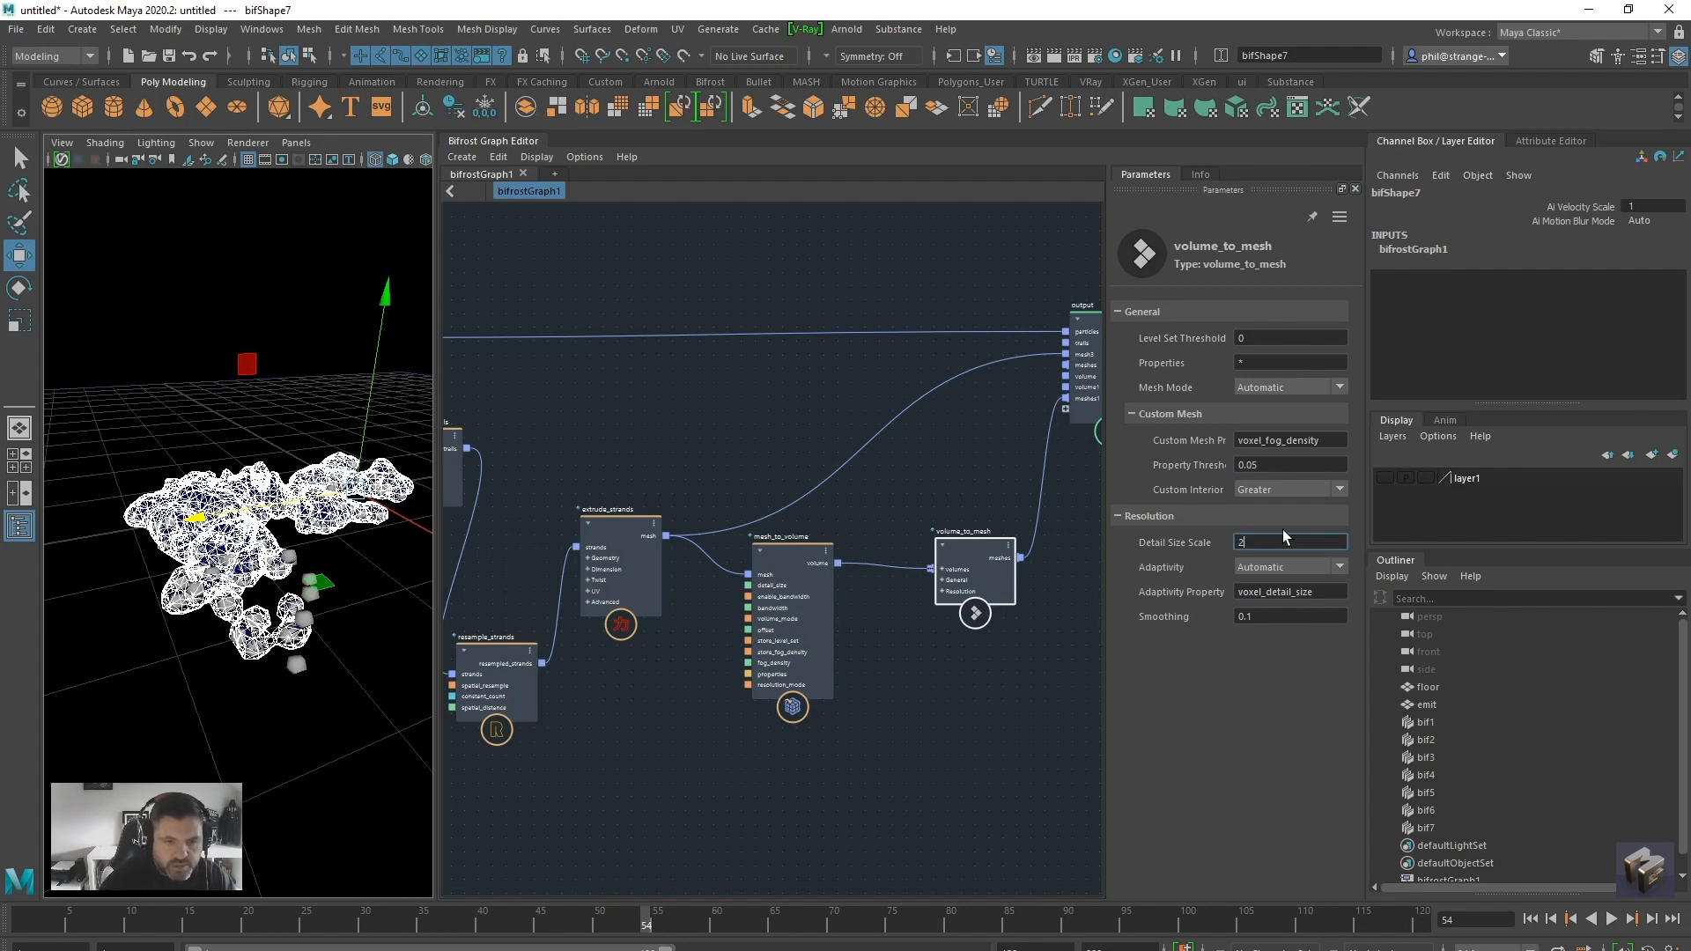
key(Return)
click(1246, 617)
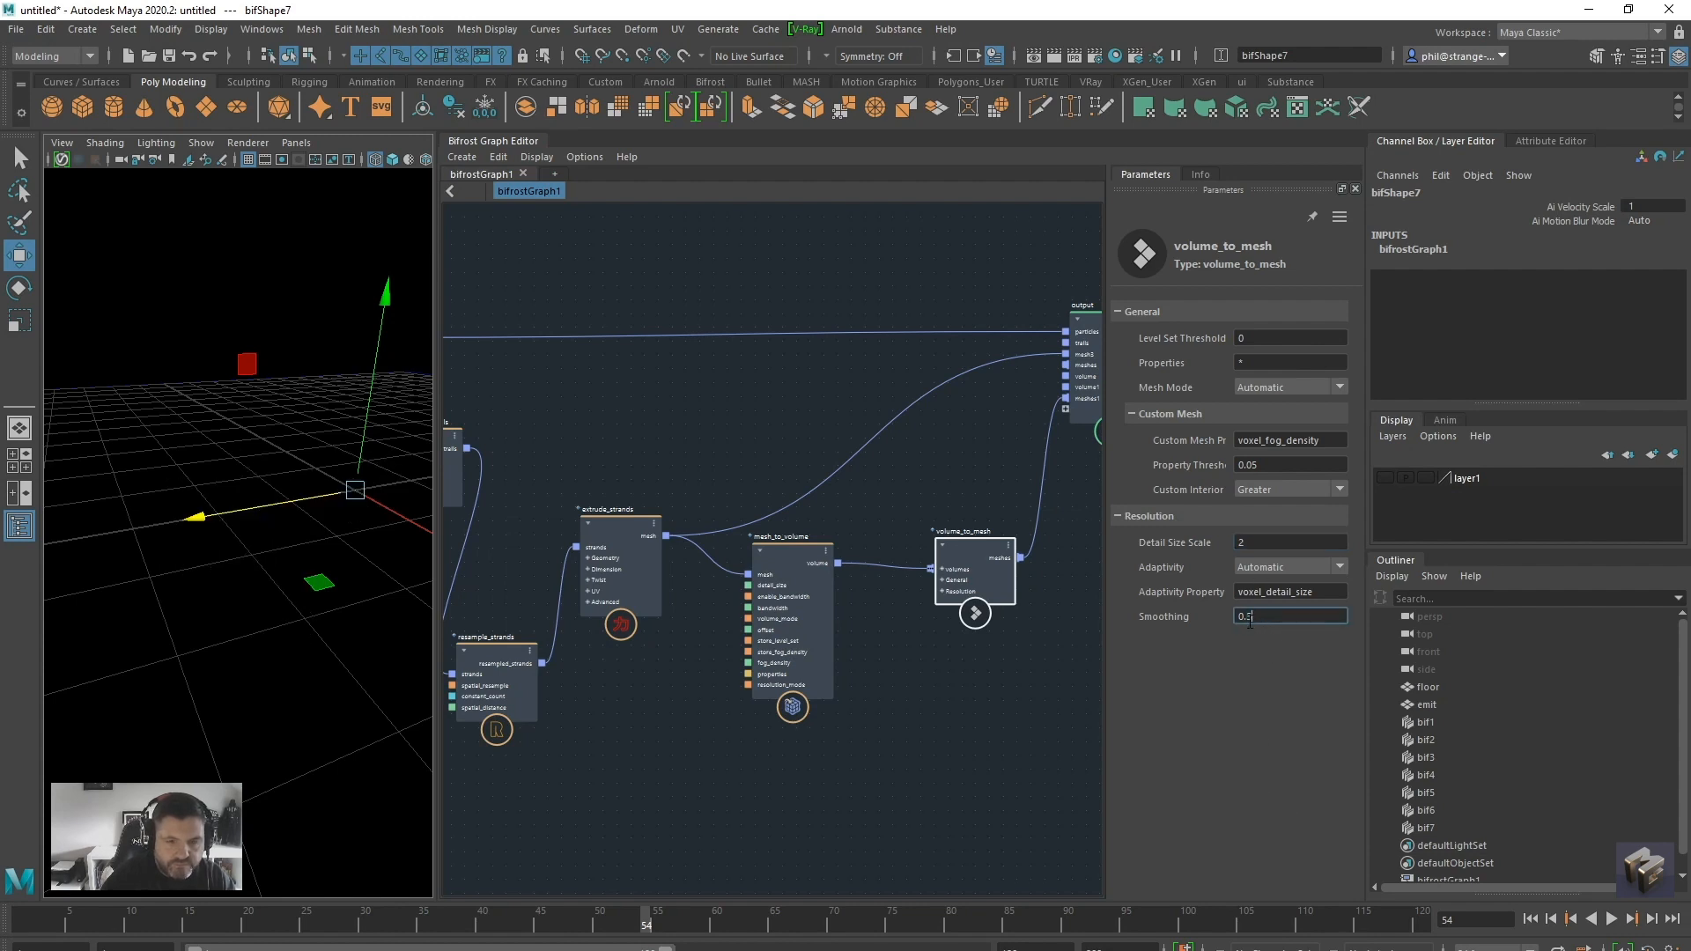
click(1530, 919)
click(1612, 919)
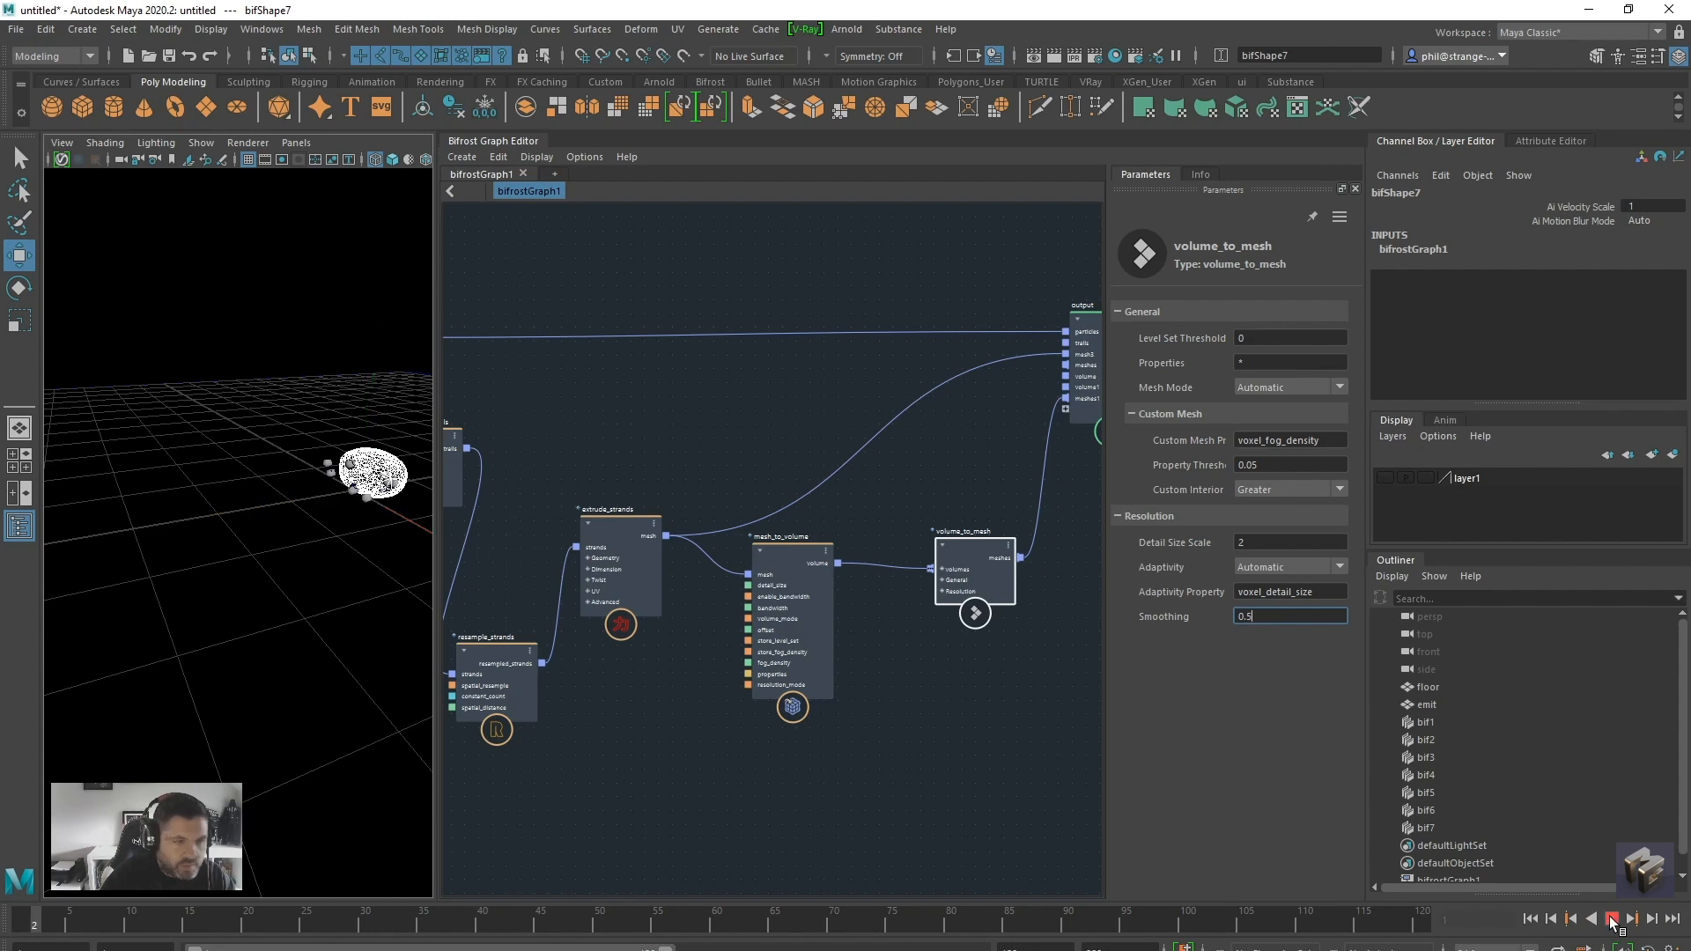
click(1611, 921)
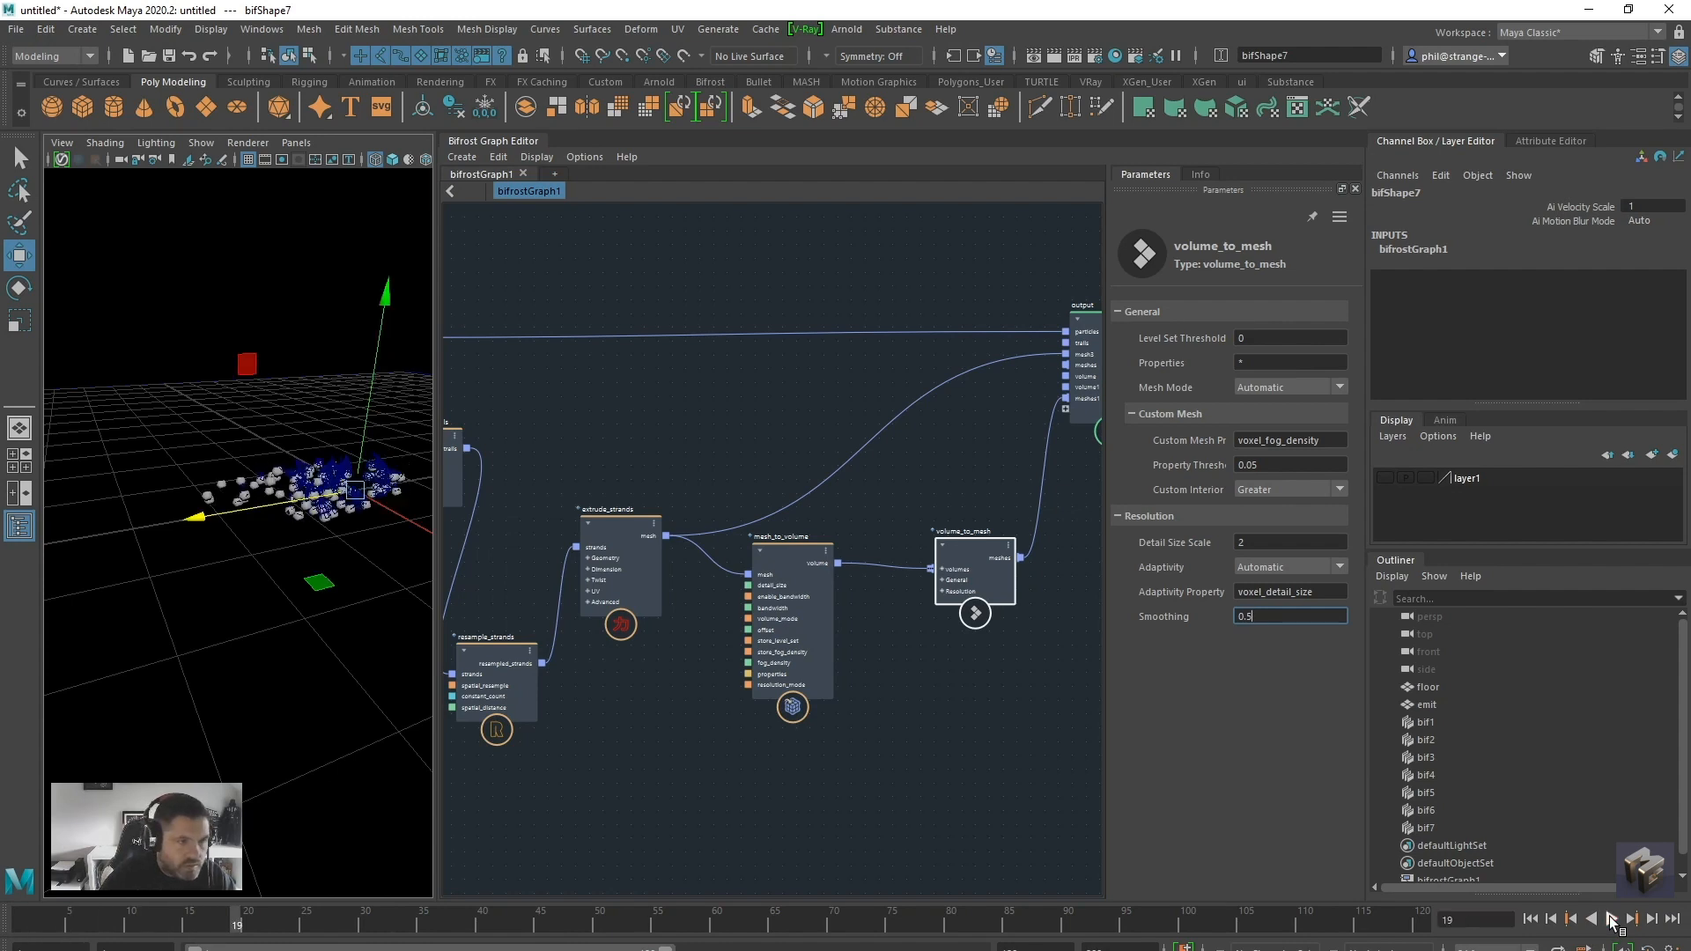
Set the volume_to_mesh Detail Size Scale to 1 and replay the simulation from the first frame
click(1531, 919)
double_click(1261, 543)
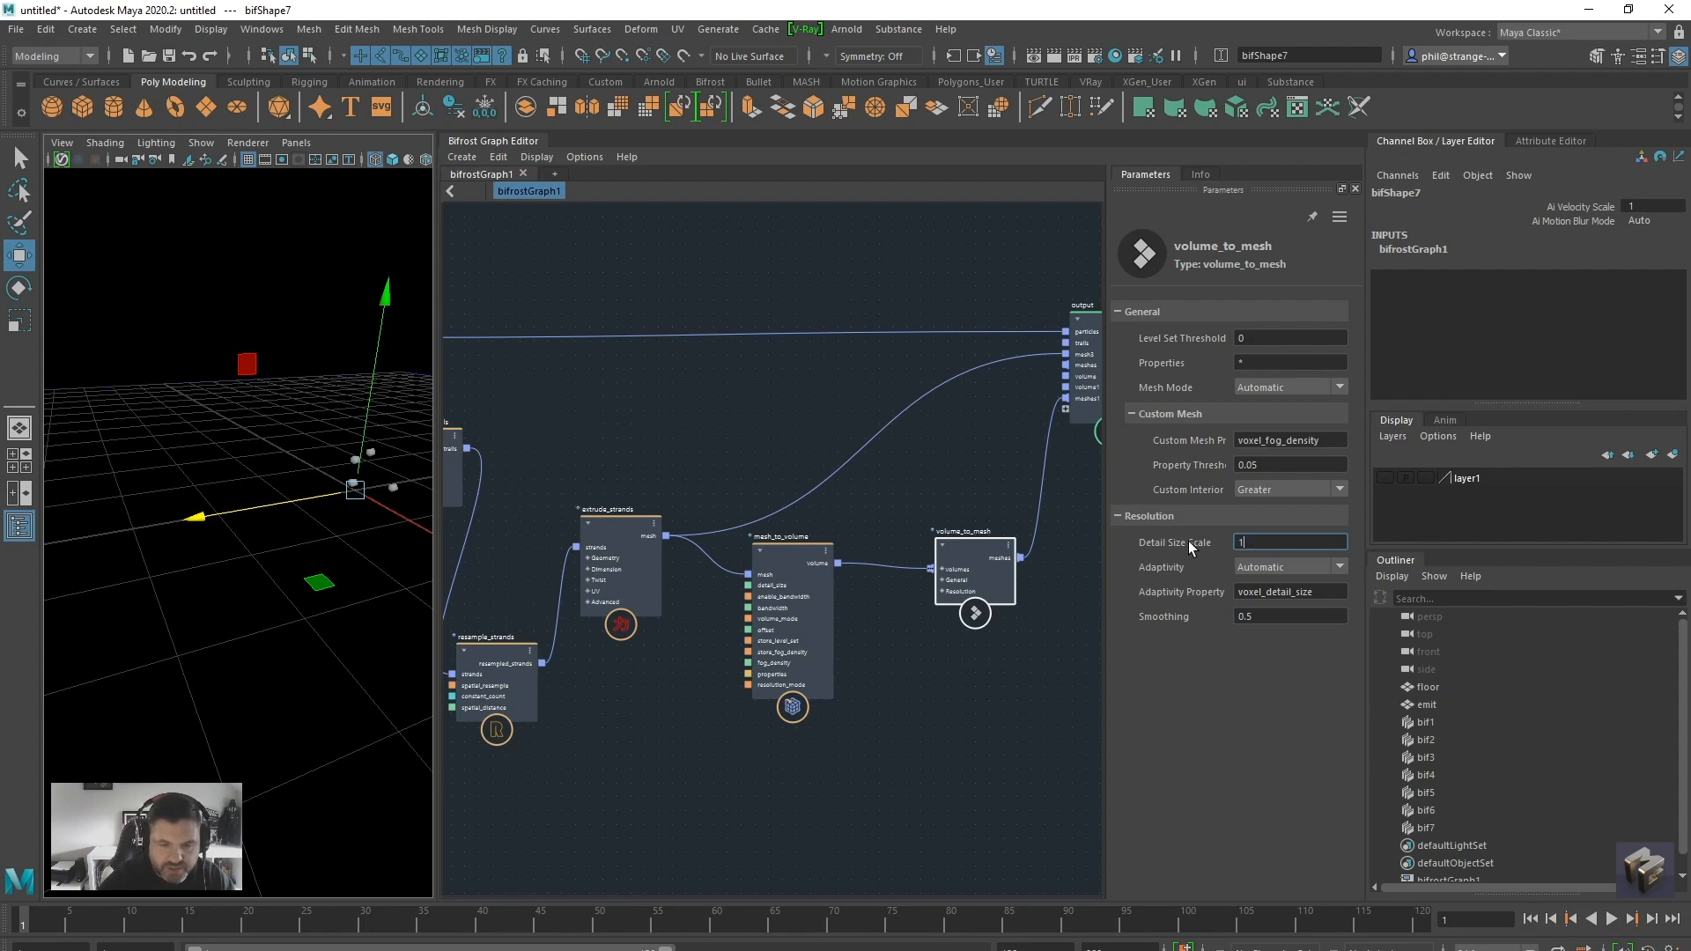
text(1)
click(1611, 919)
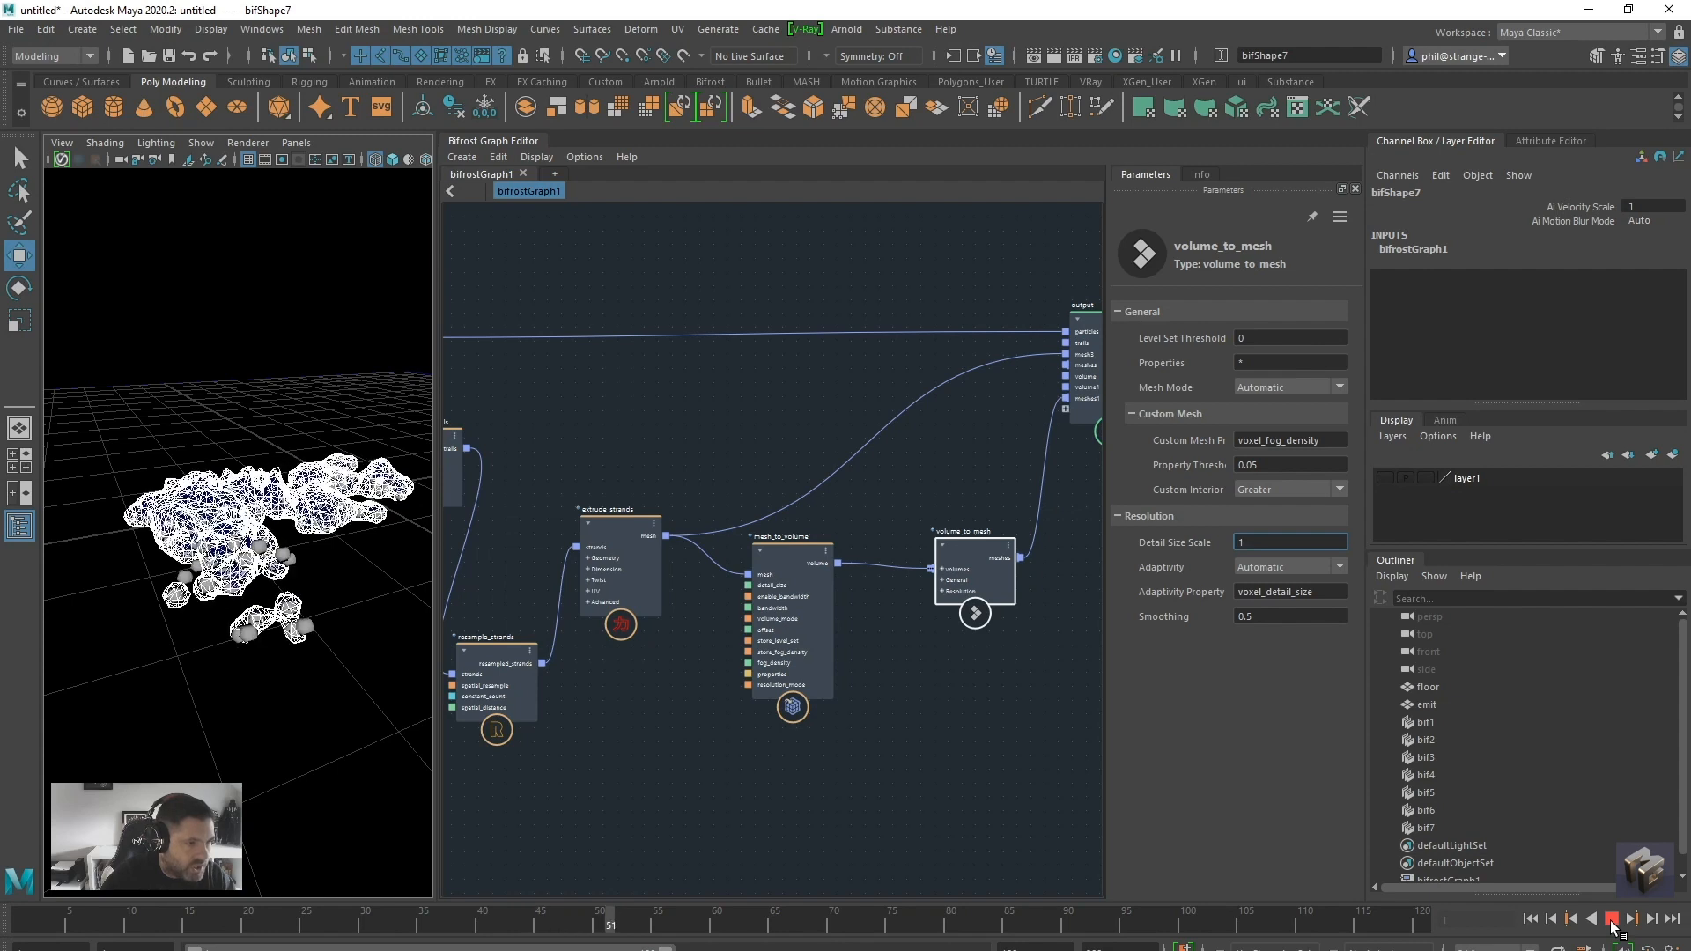
click(1612, 918)
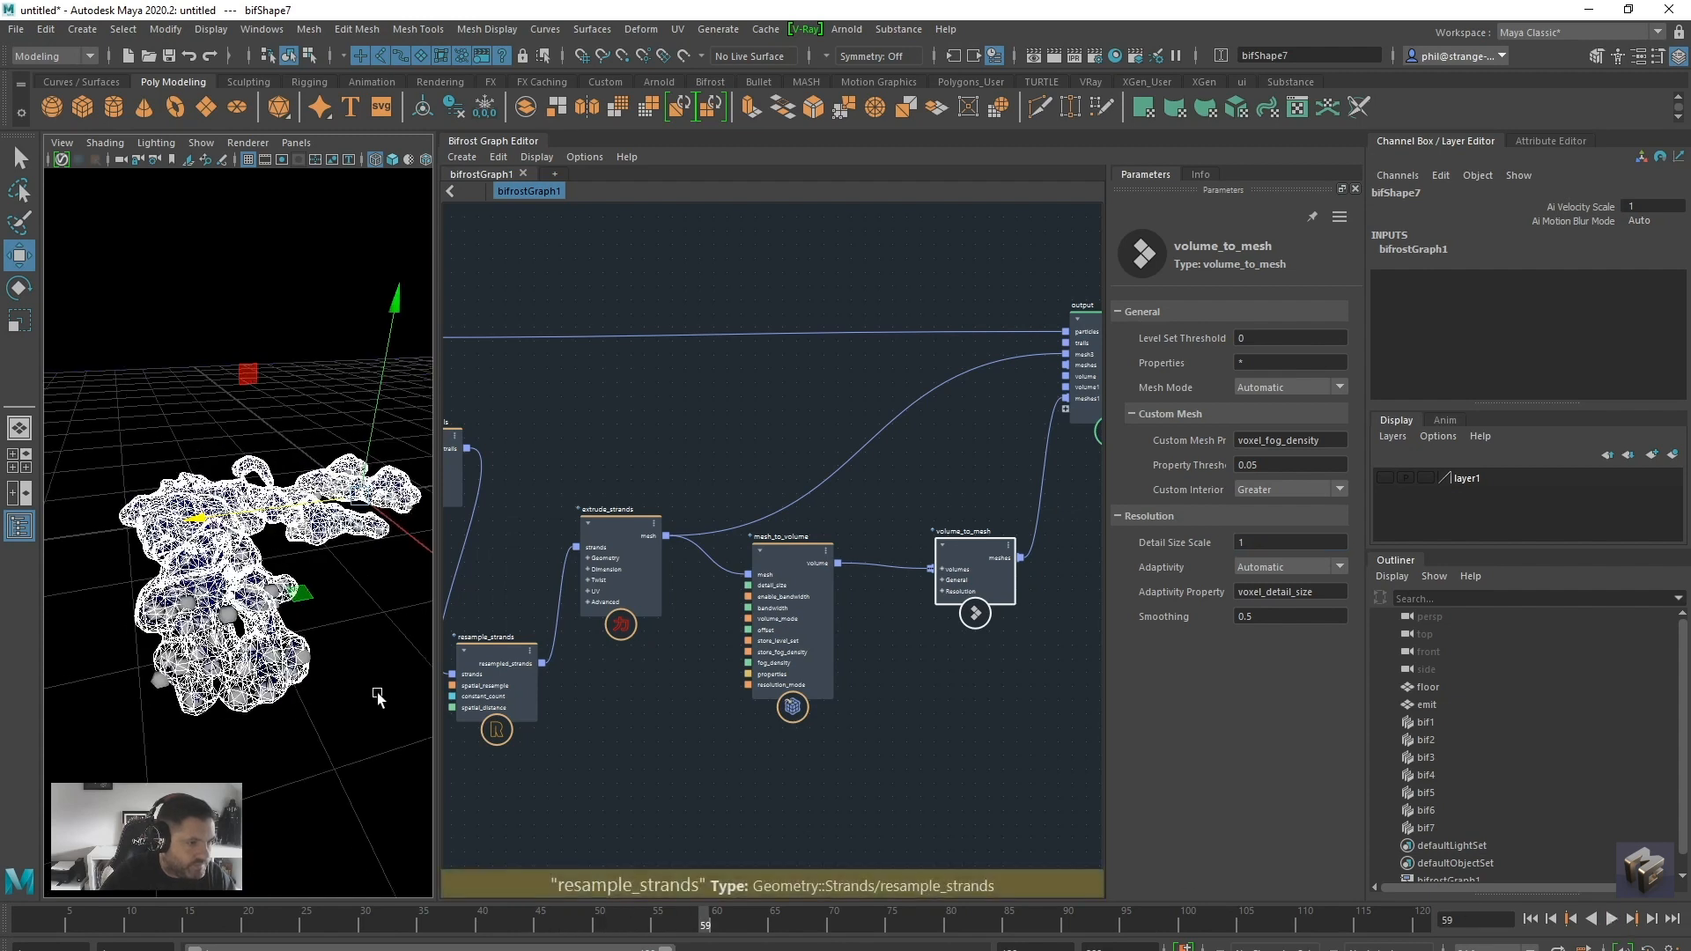
Return the viewport to textured shading and examine the mesh surface from several angles
key(6)
scroll(316, 725, up, 4)
alt+right_drag(316, 725, 206, 715)
alt+drag(247, 707, 220, 687)
alt+right_drag(220, 687, 265, 689)
alt+drag(265, 690, 283, 692)
alt+right_drag(282, 692, 281, 691)
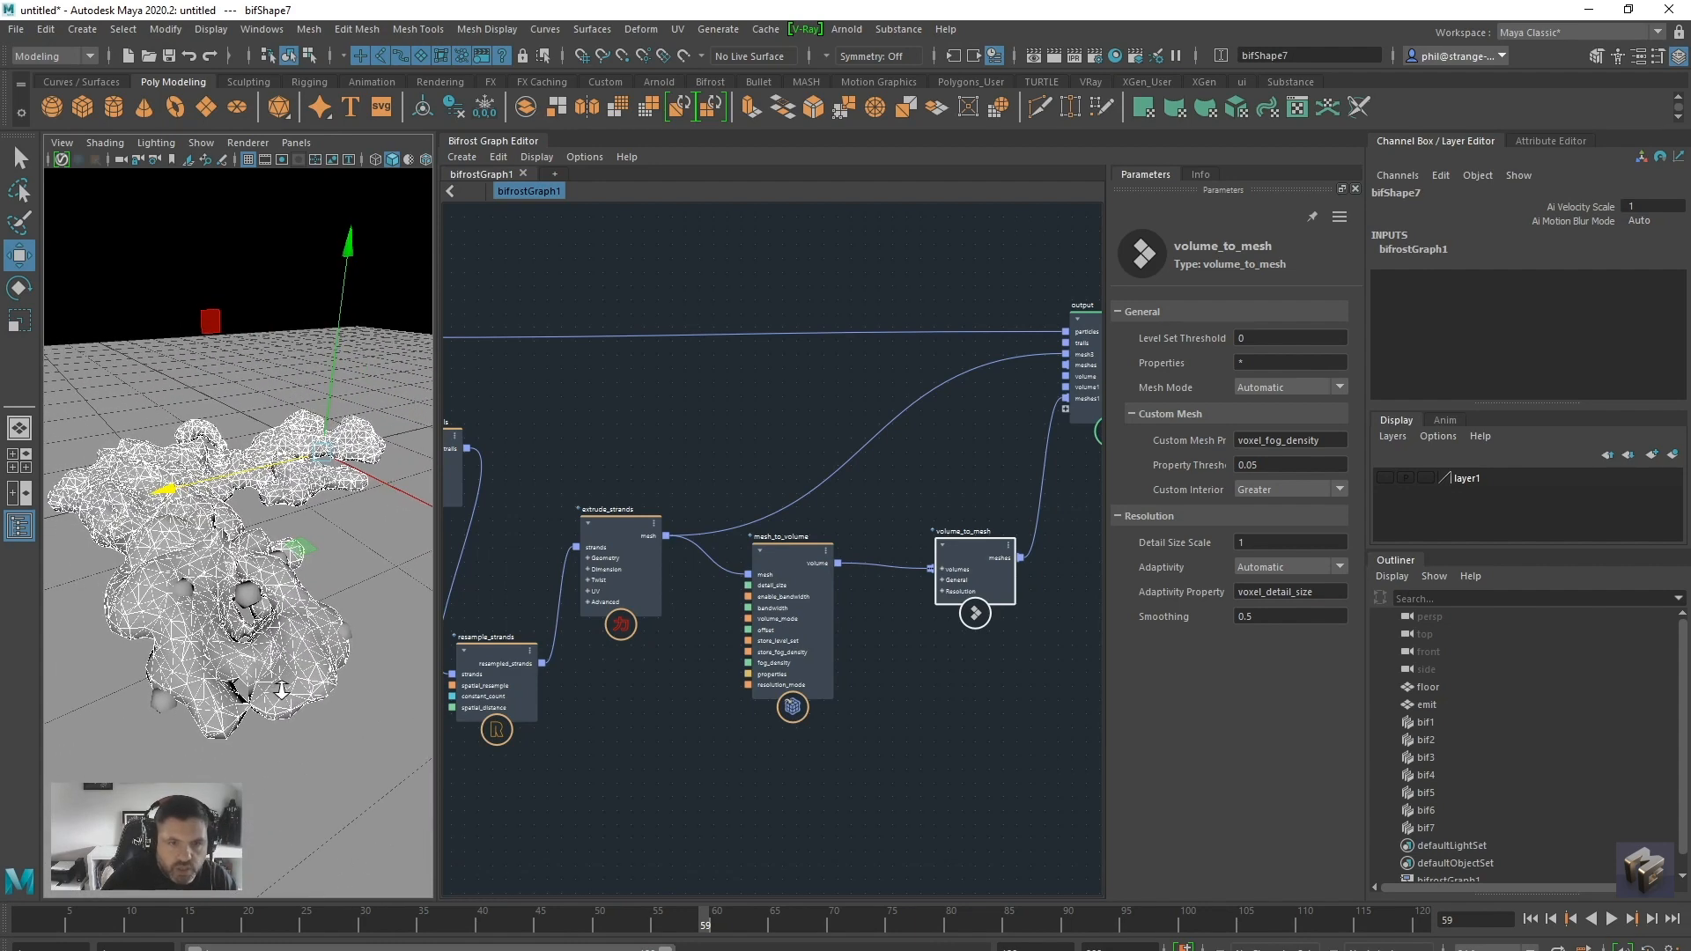
Set the volume_to_mesh Detail Size Scale to 0.4, replay the simulation from the first frame and inspect the mesh
click(1244, 546)
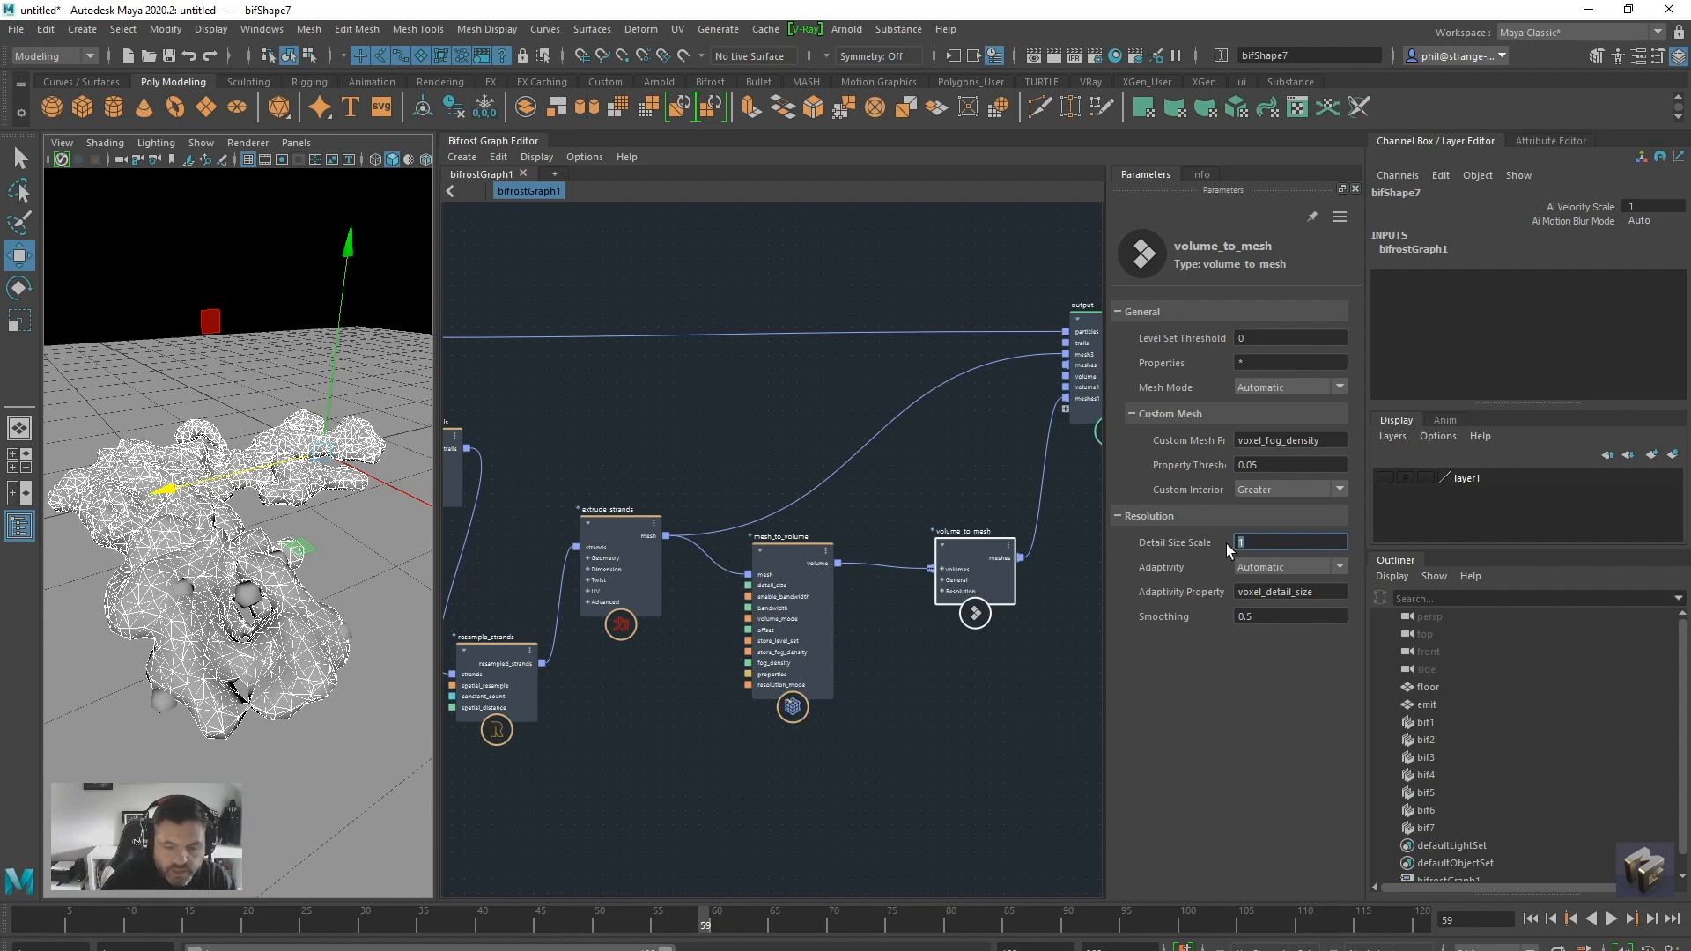
text(0.4)
key(Return)
click(1531, 918)
click(1611, 919)
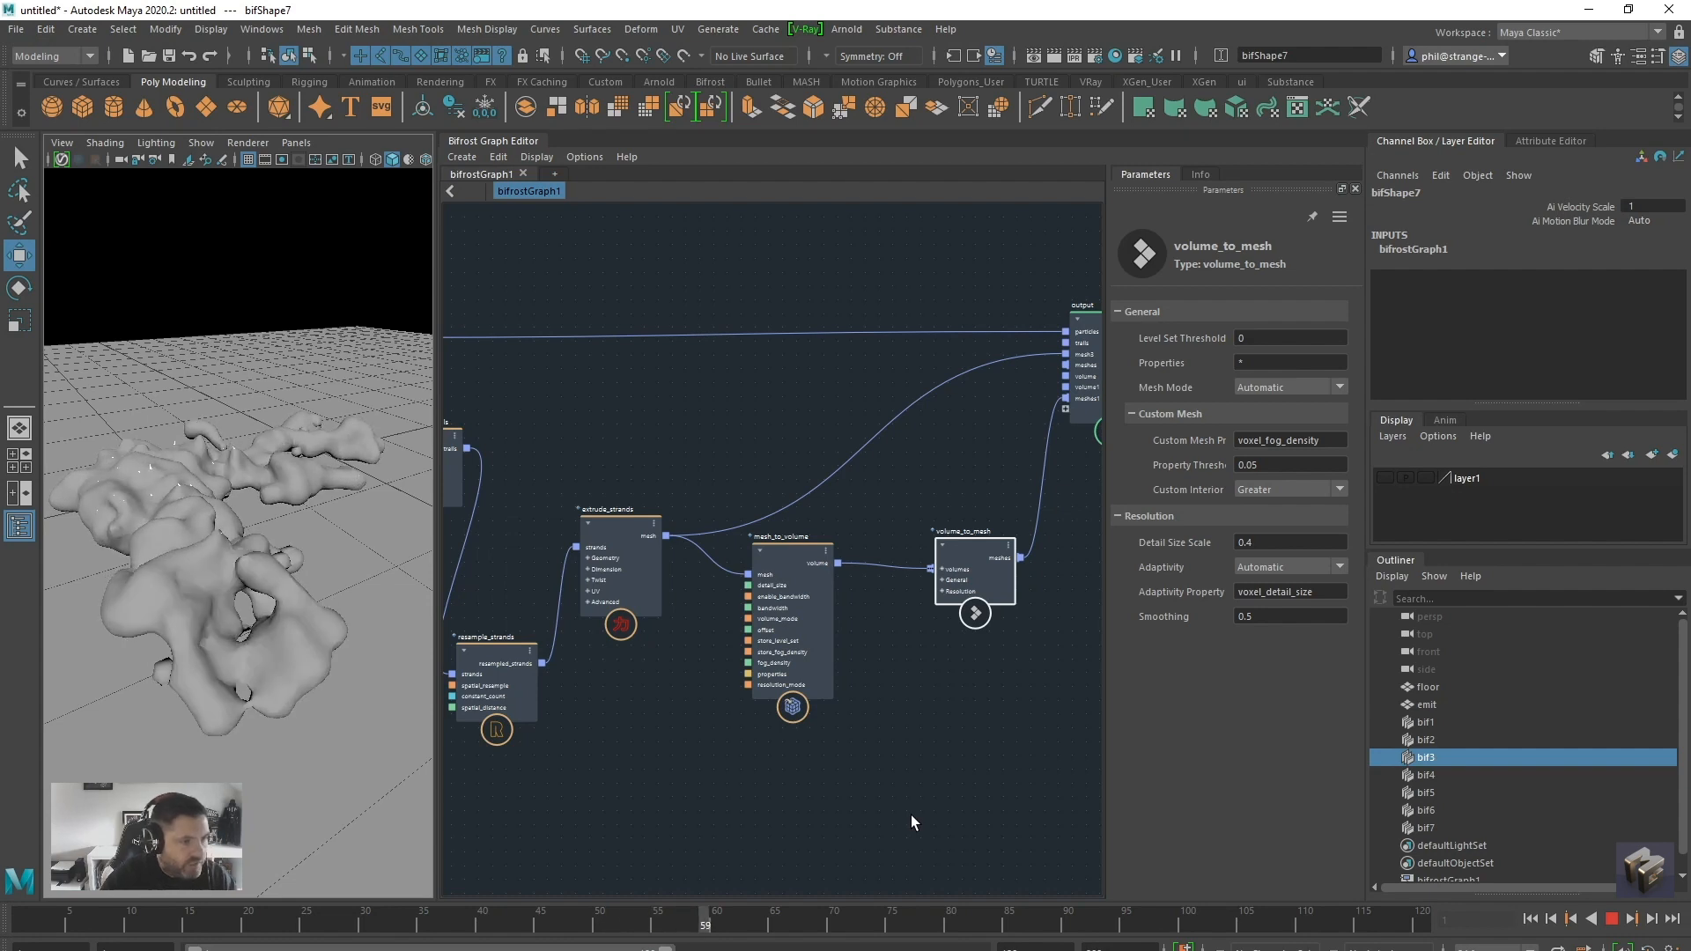
click(1618, 920)
alt+drag(362, 661, 388, 664)
alt+right_drag(387, 665, 313, 670)
alt+drag(314, 671, 355, 660)
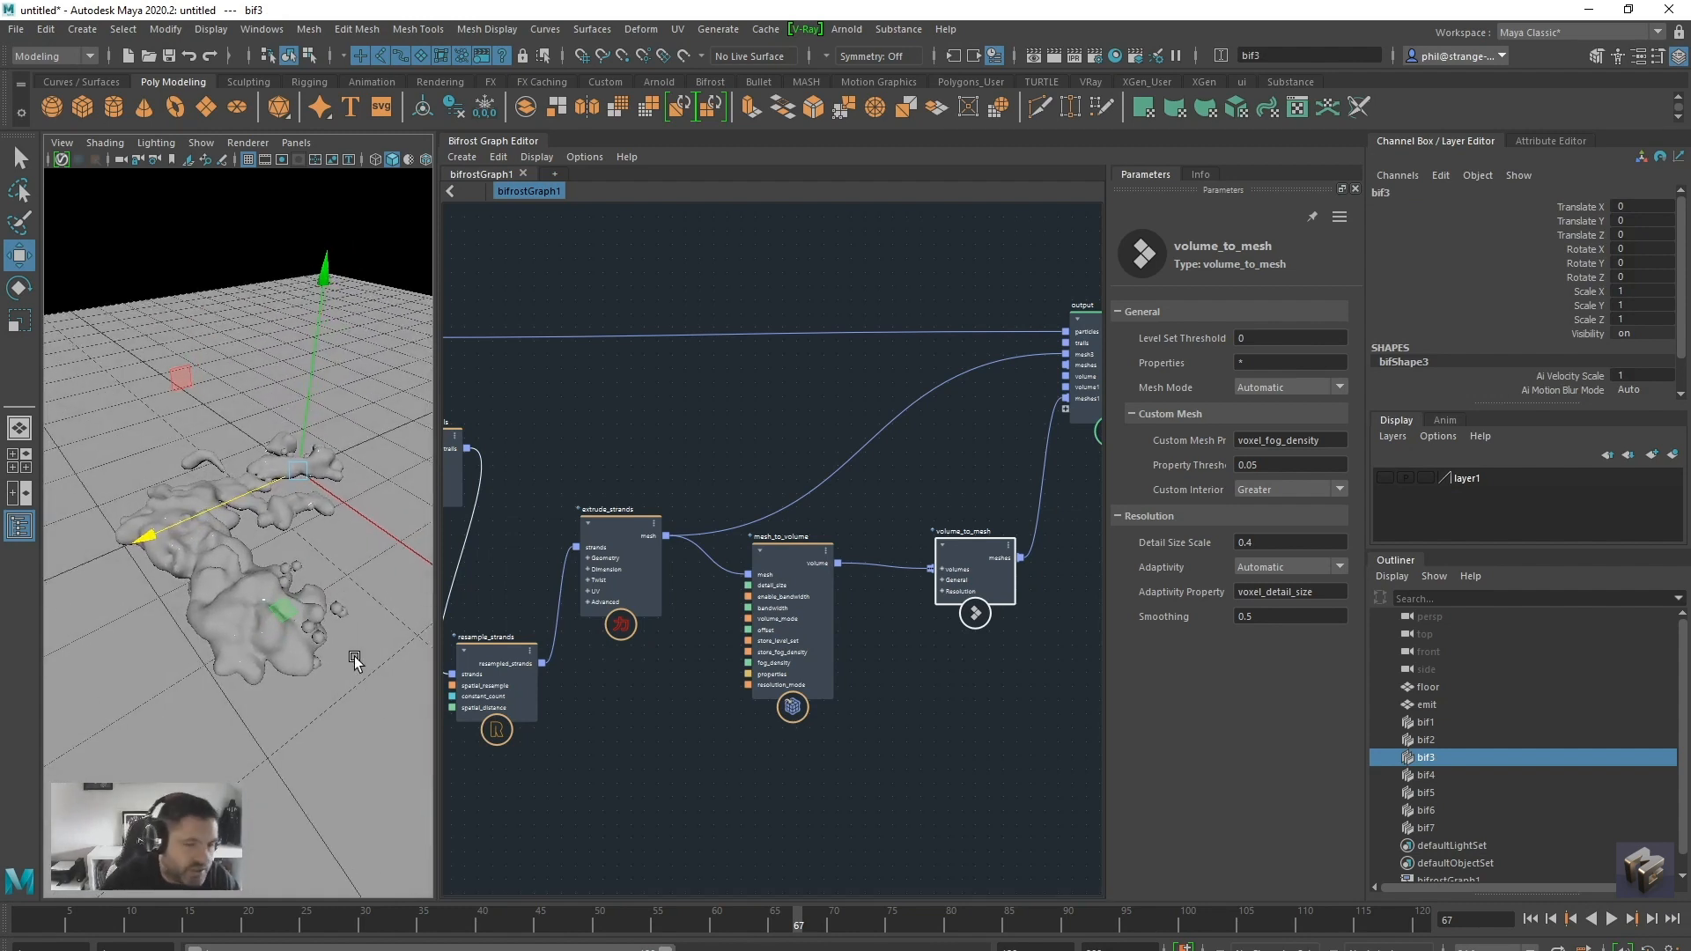
Assign a new Arnold aiStandardSurface material to bif7
click(1425, 828)
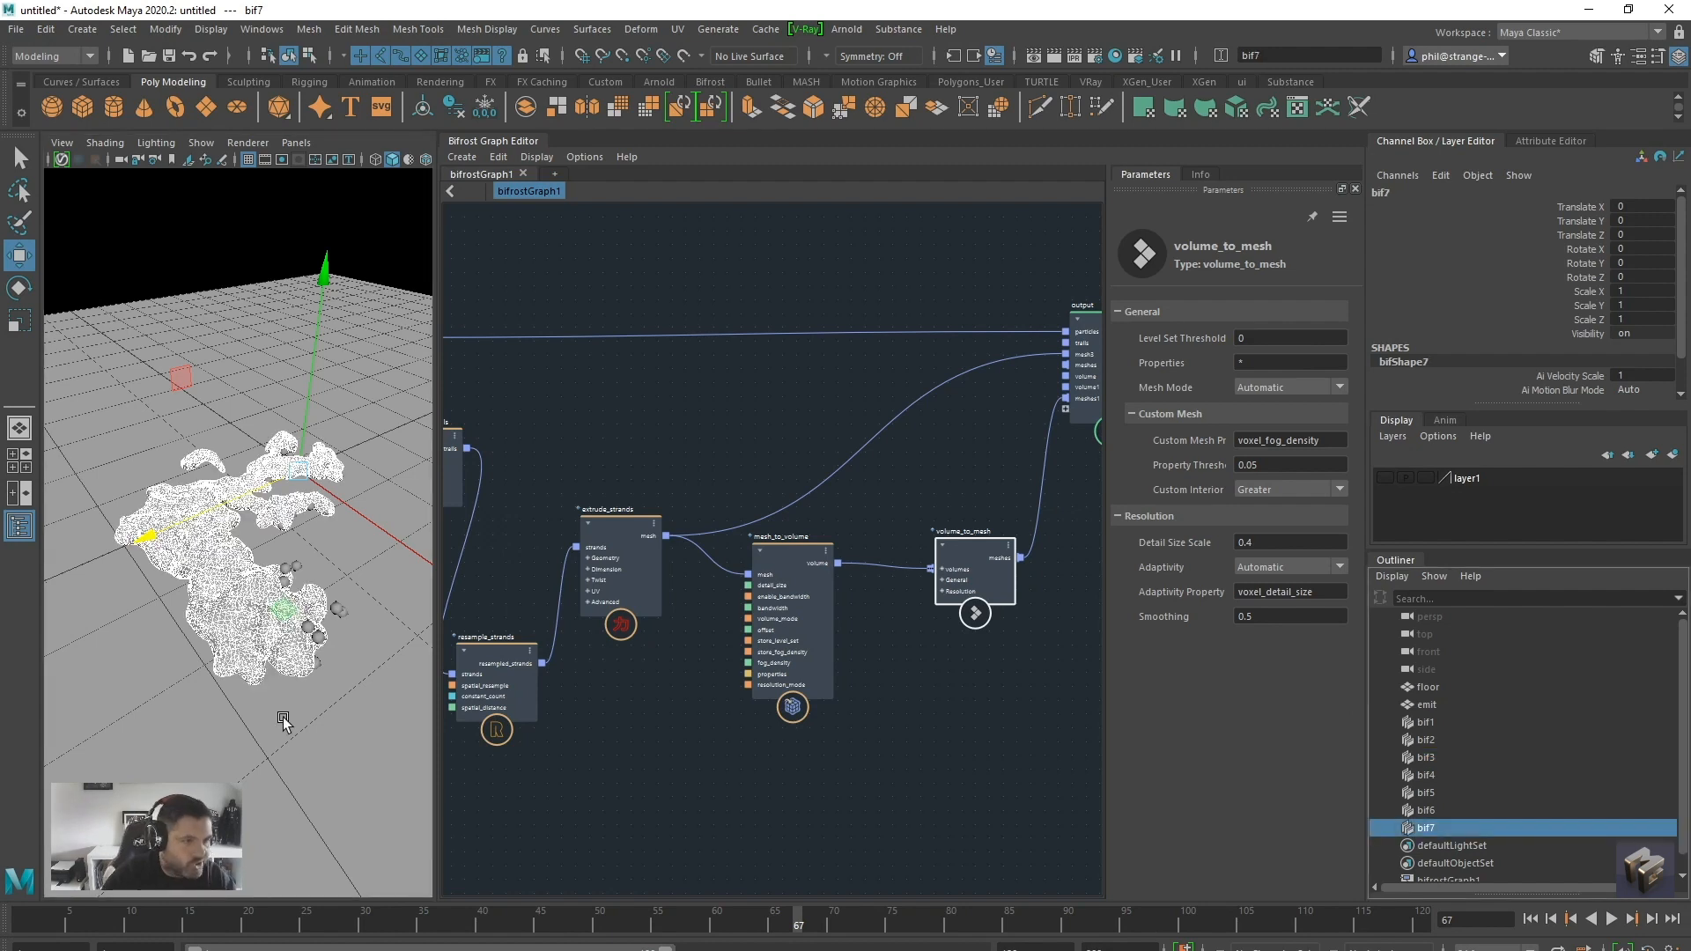
alt+right_drag(202, 586, 270, 577)
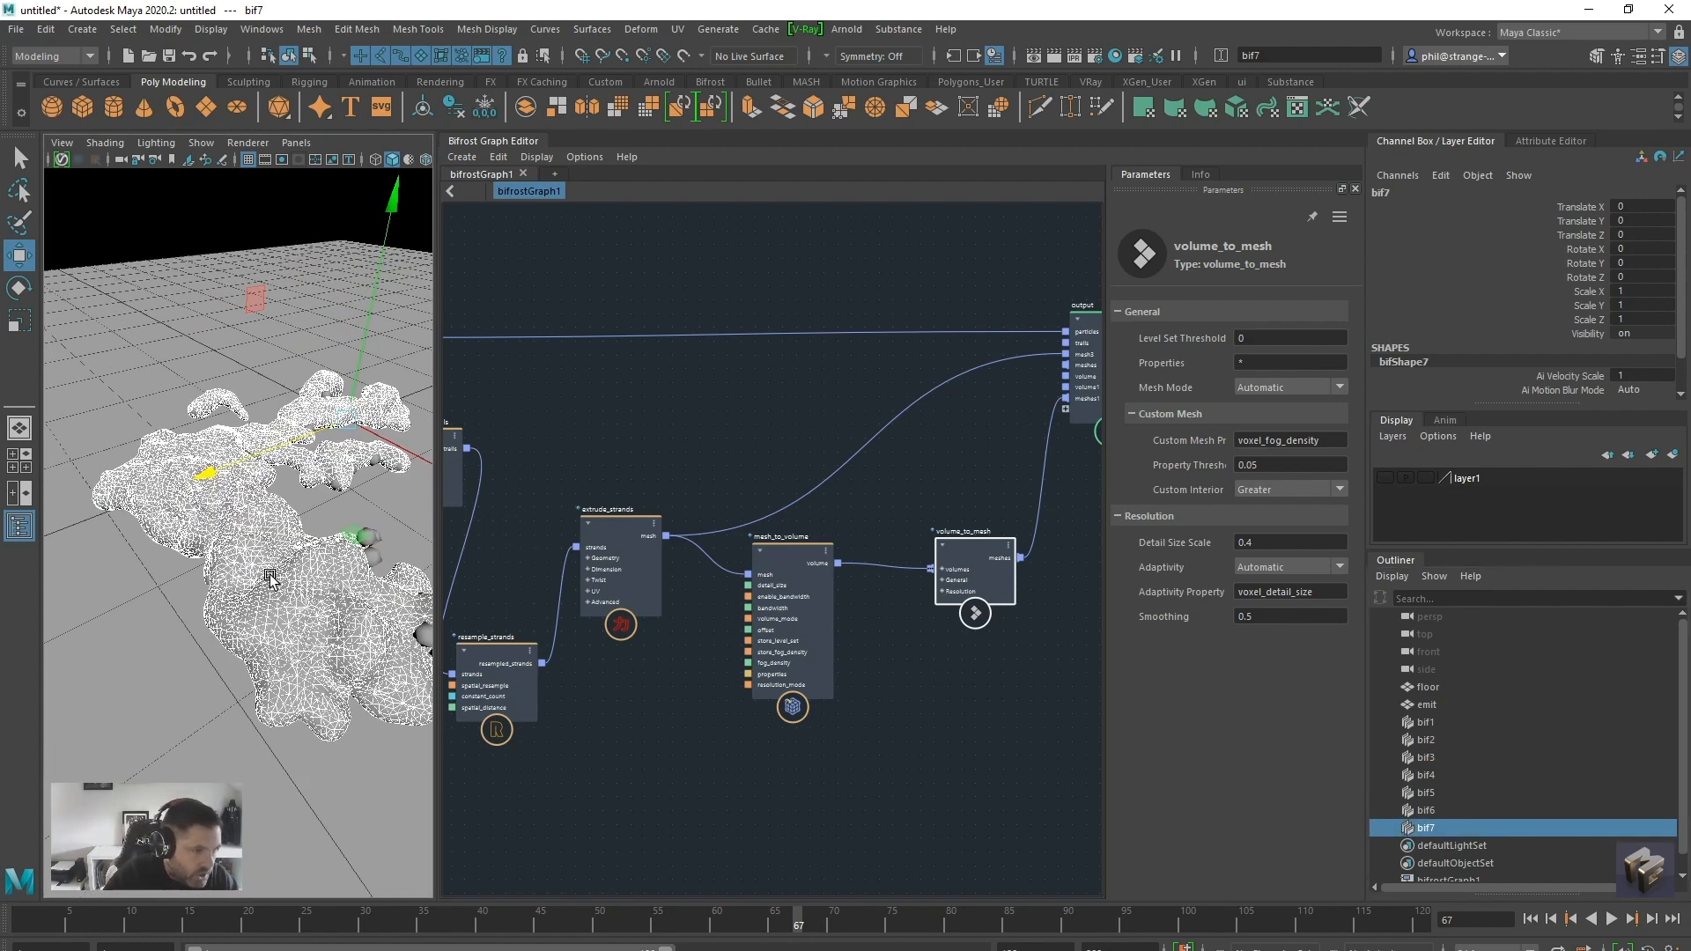
right_click(272, 579)
click(343, 897)
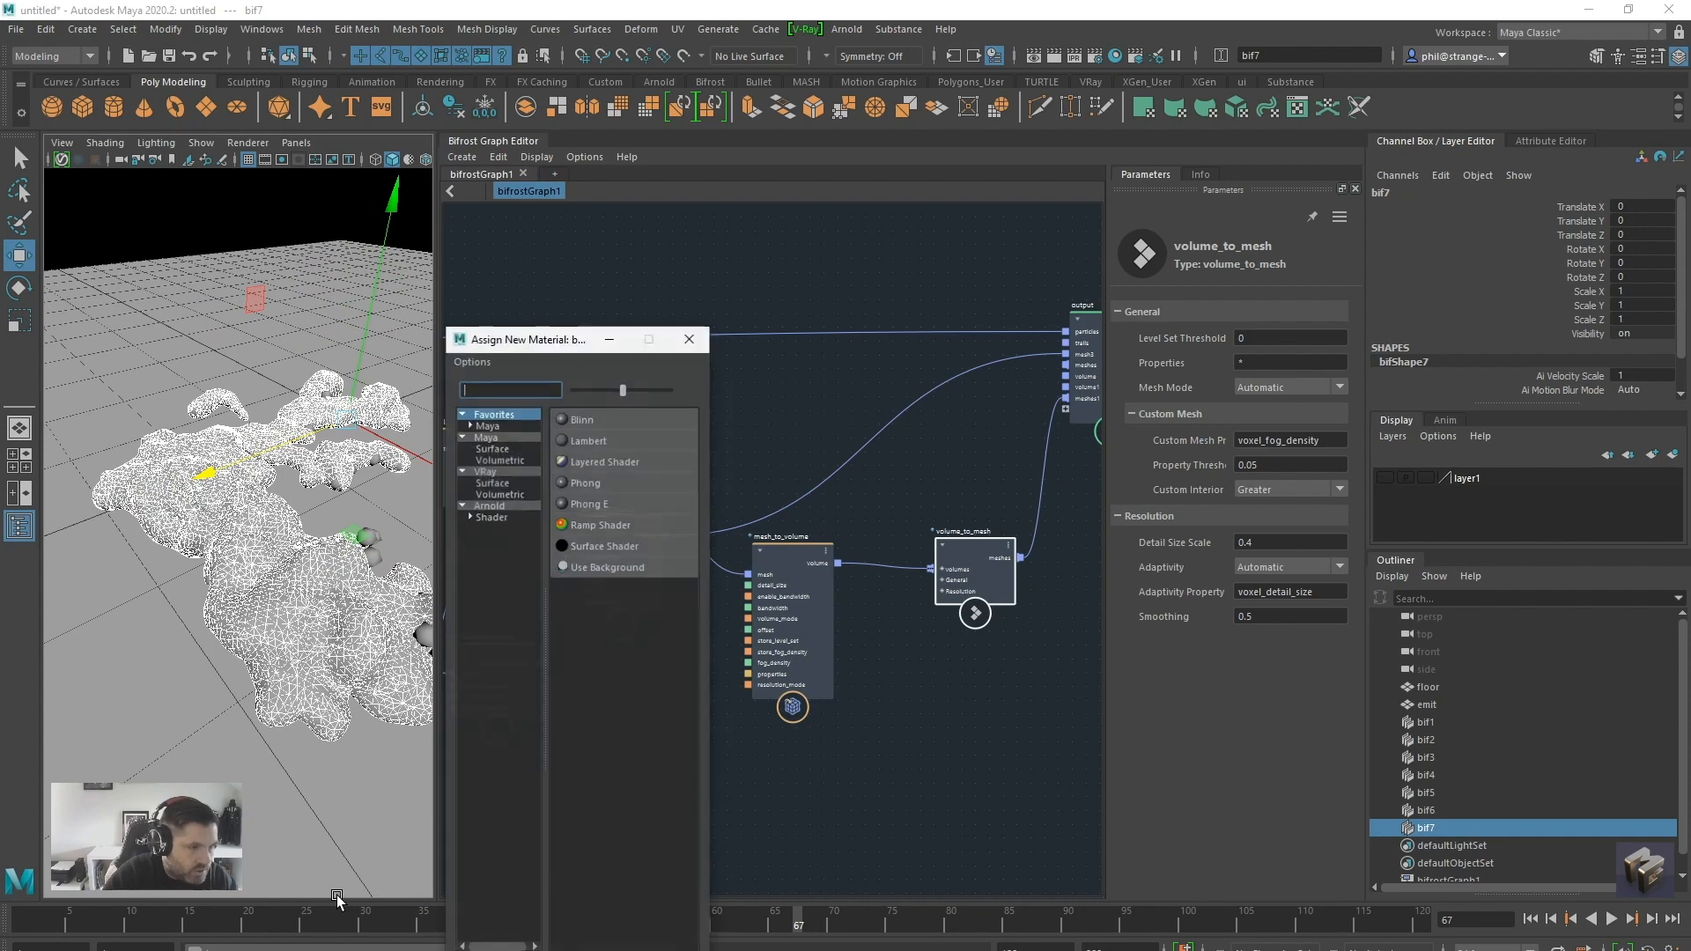
click(489, 505)
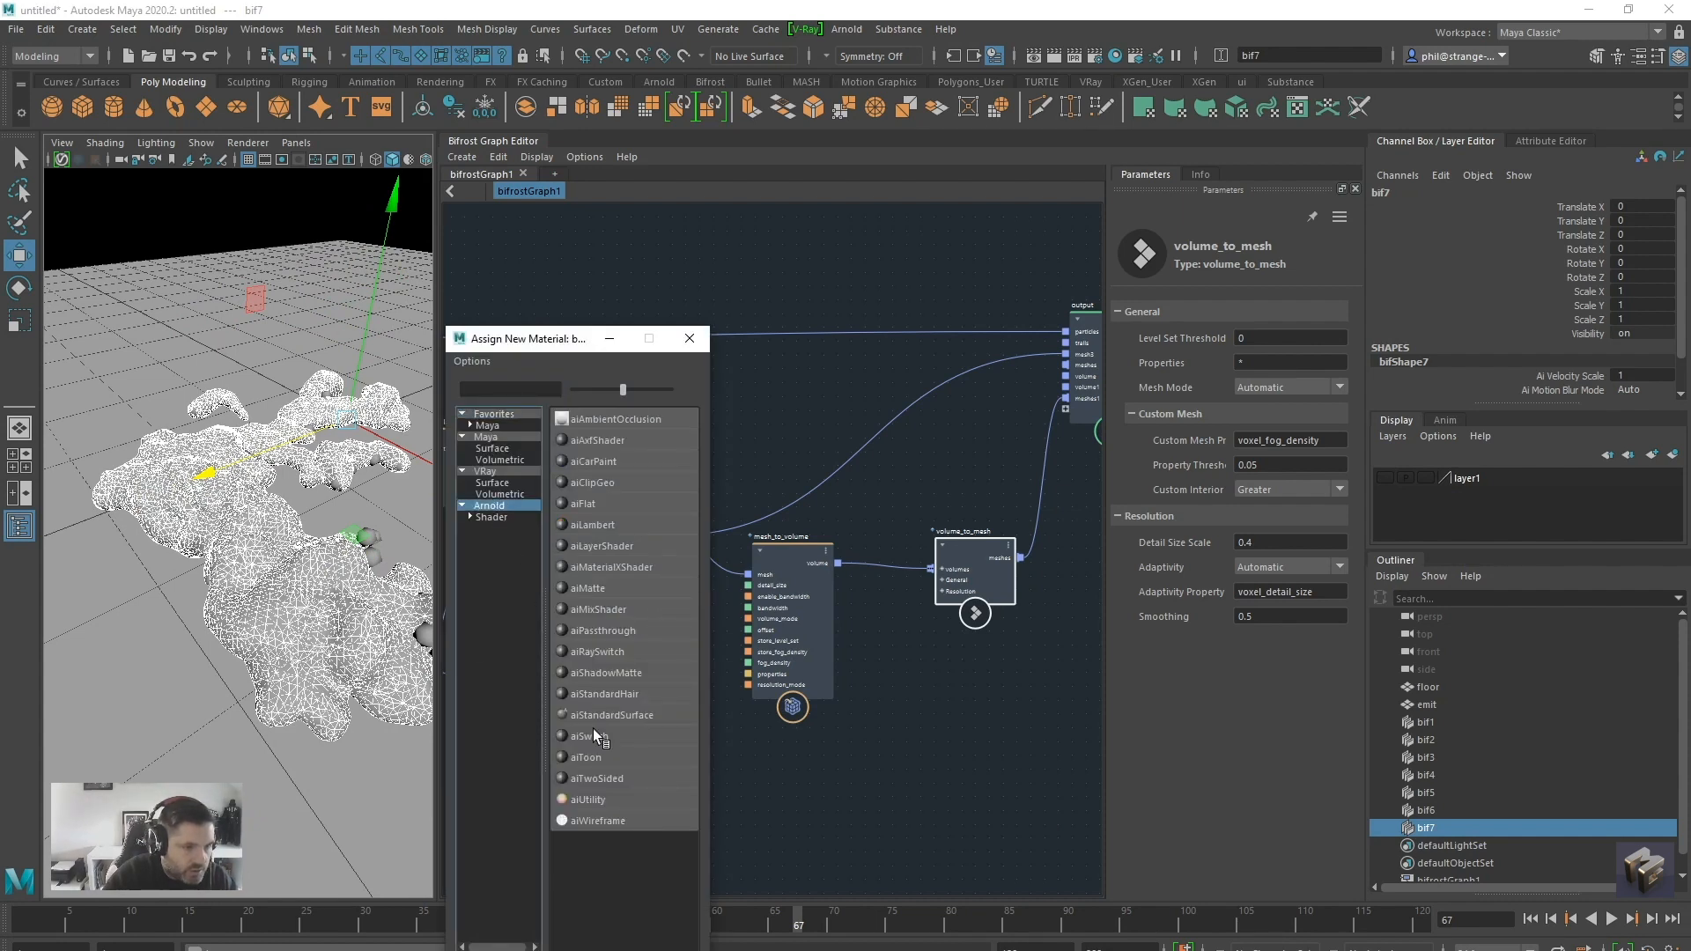
click(610, 711)
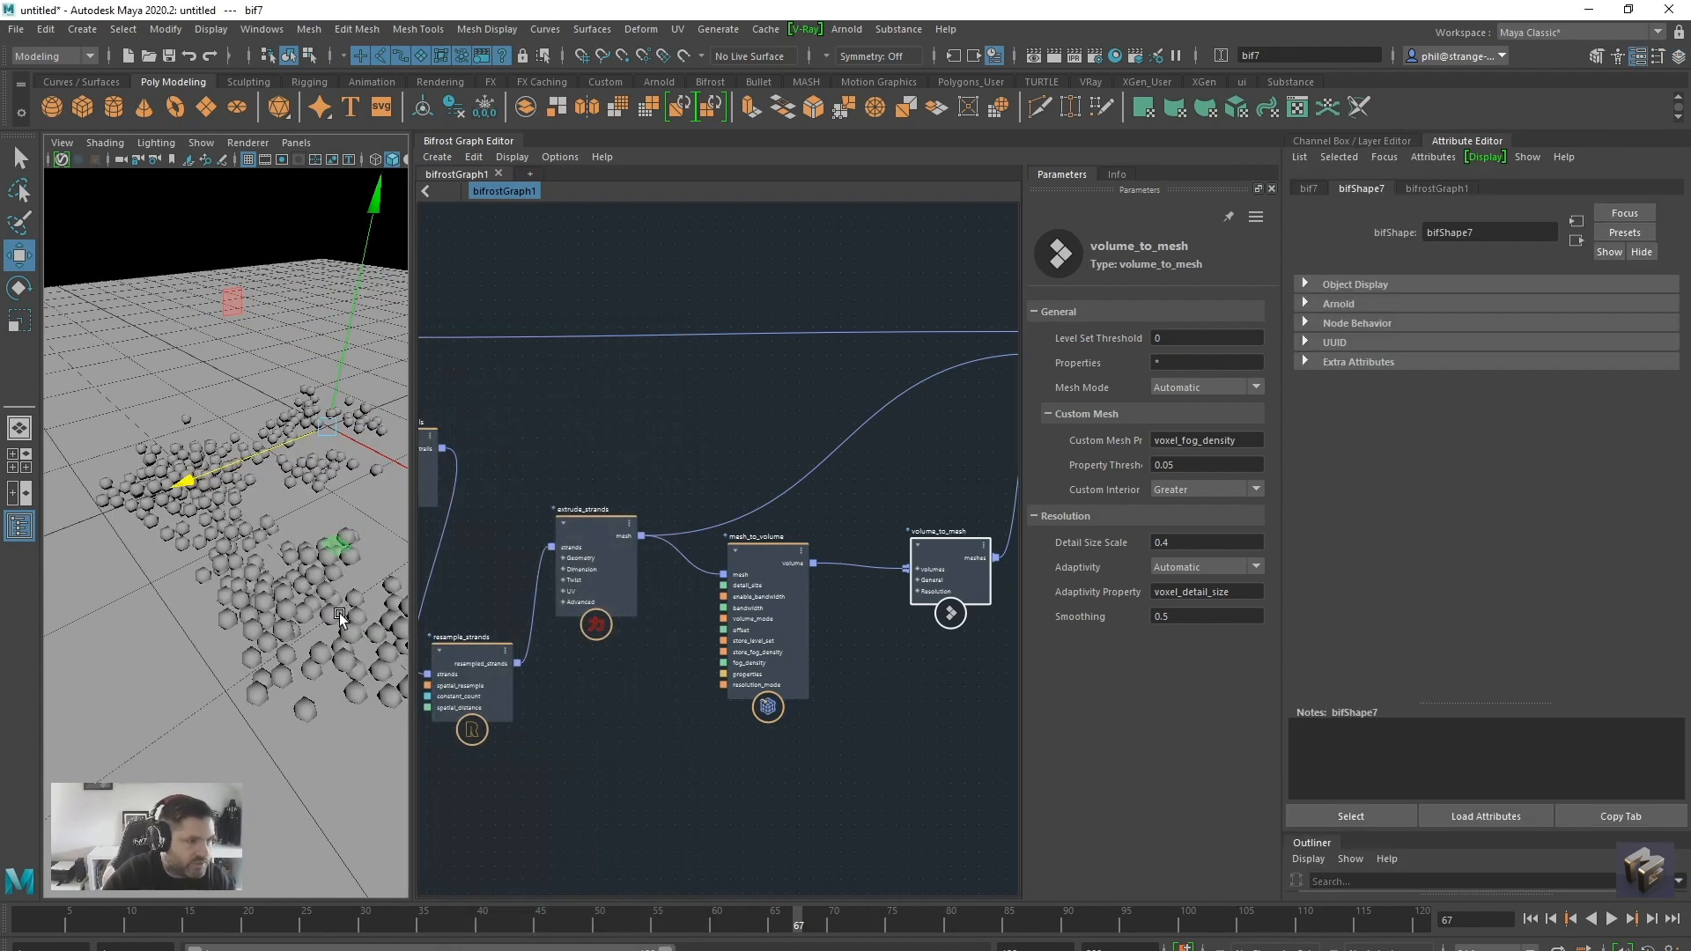
Replace the aiStandardSurface1 settings with the Glass preset, replaying the first frames of the simulation before and after
click(1531, 918)
click(1612, 919)
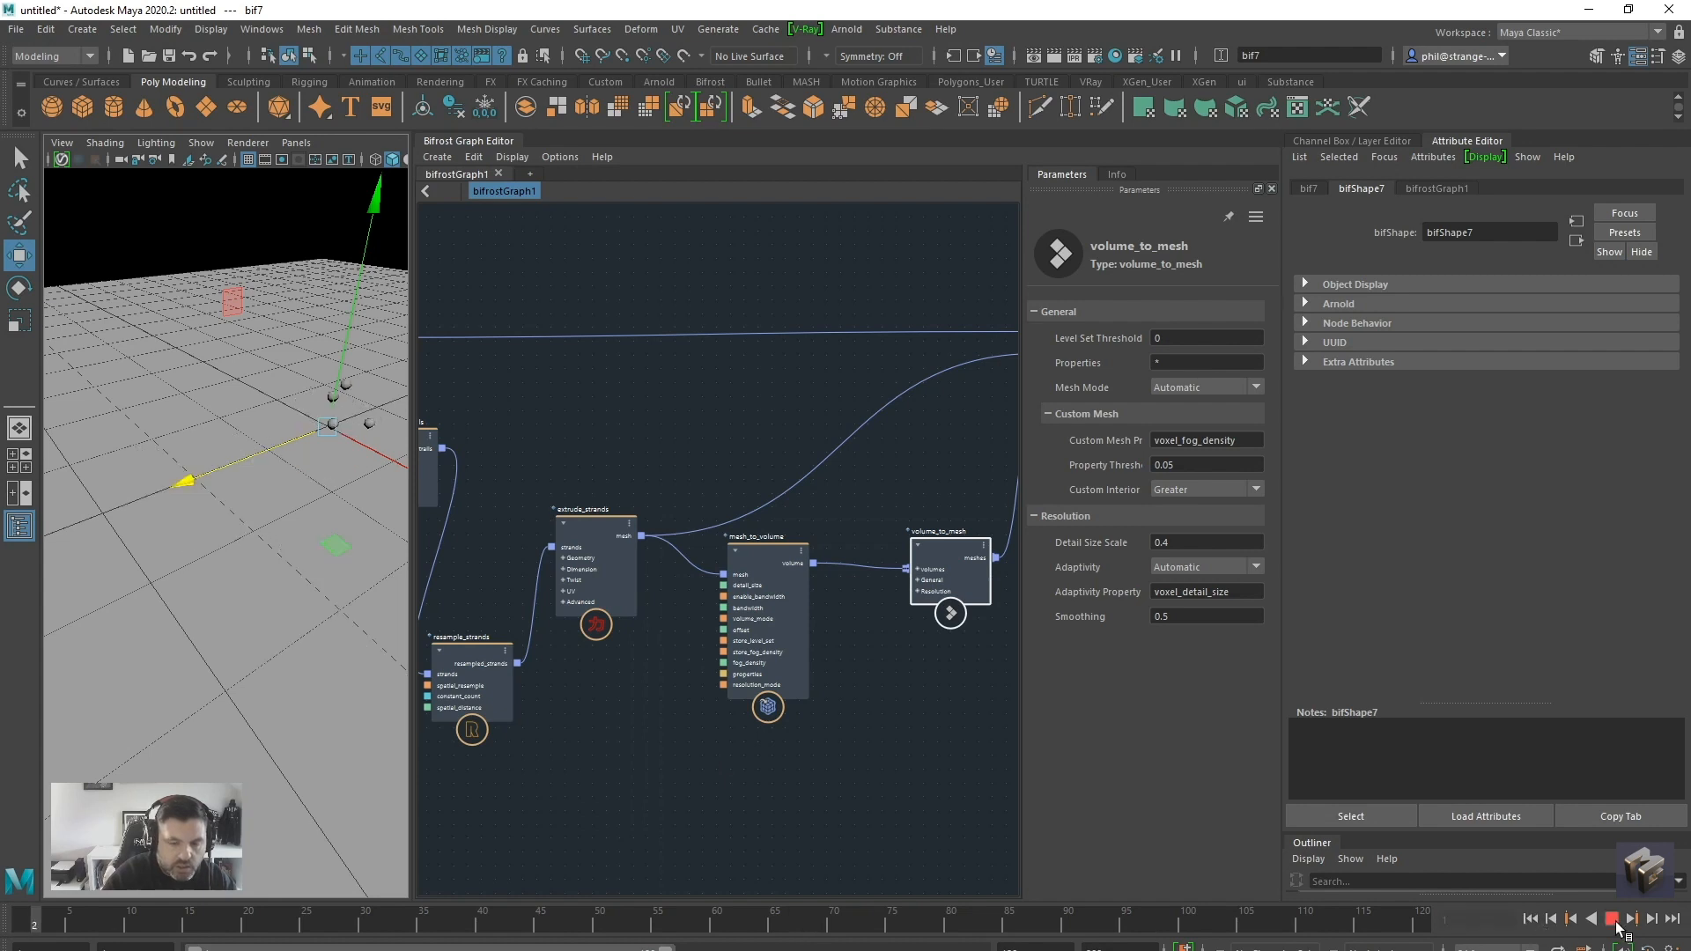
click(1611, 919)
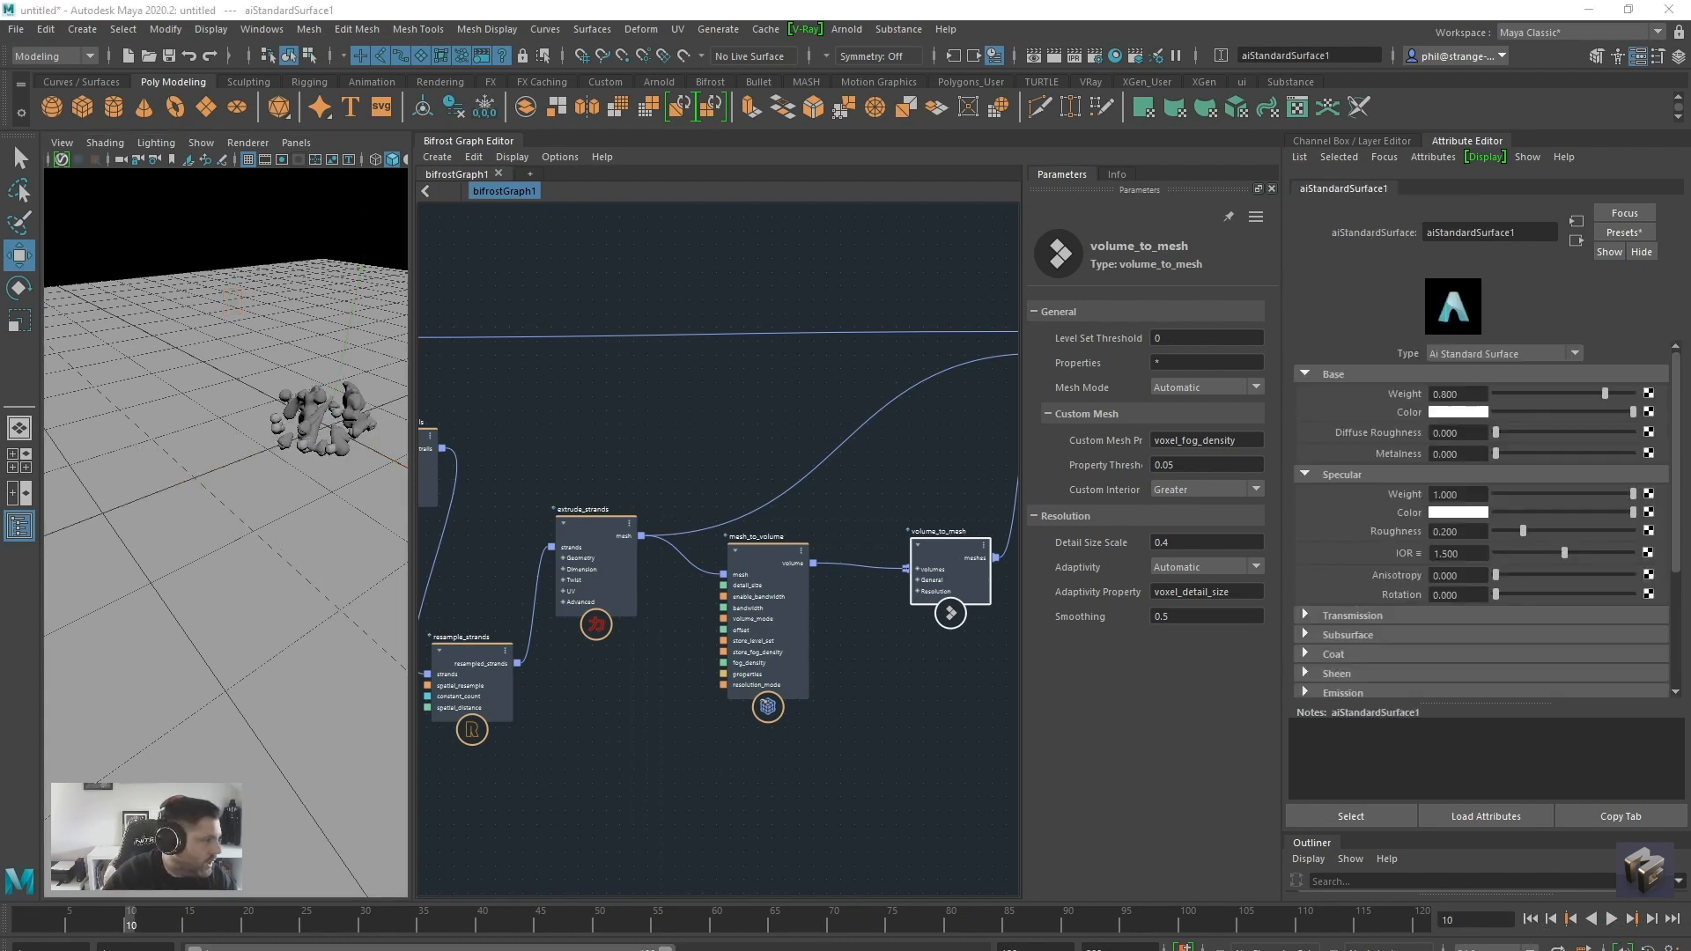
click(1625, 231)
mouse_move(1565, 549)
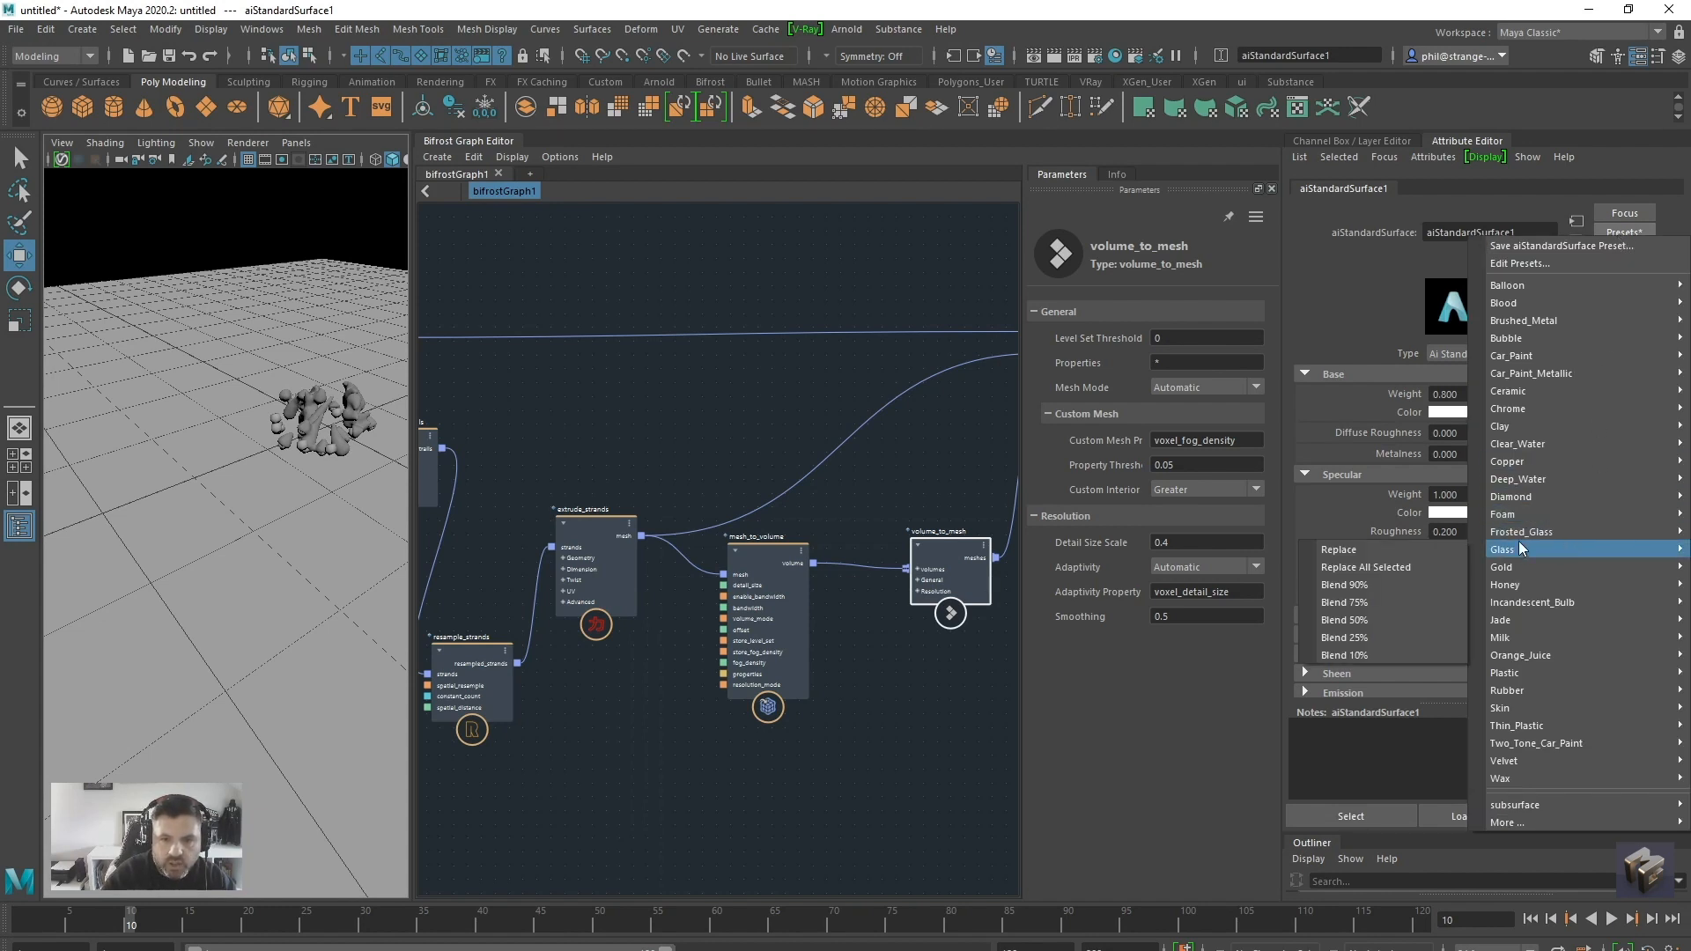
click(1392, 553)
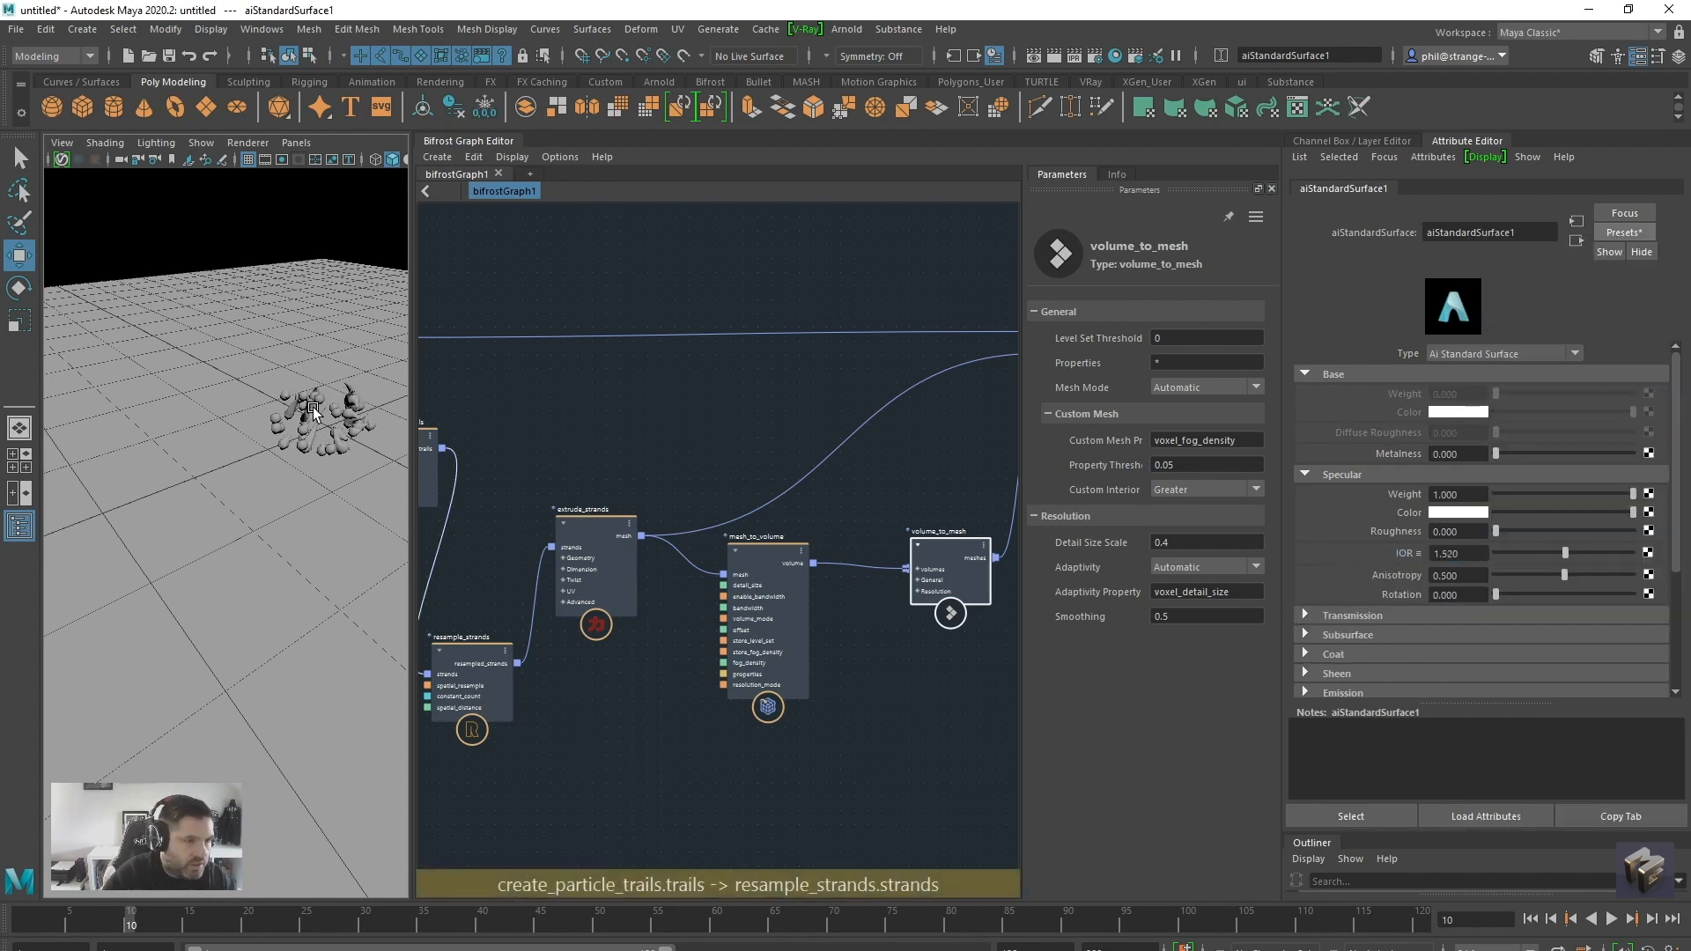
click(1614, 918)
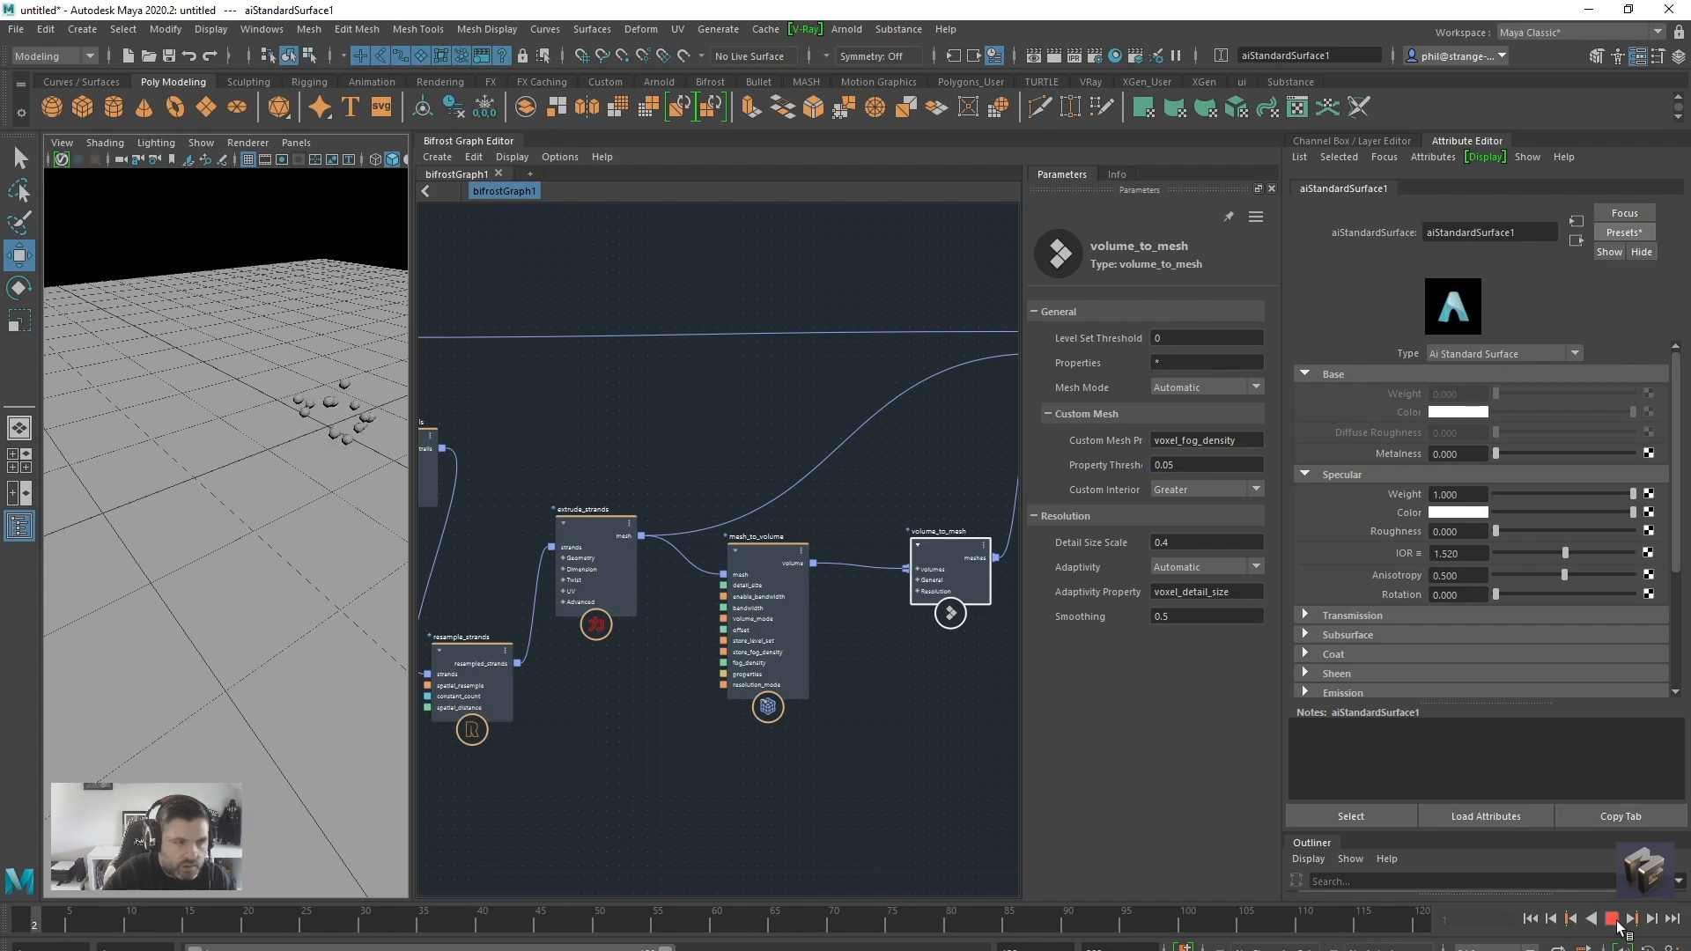
click(1612, 919)
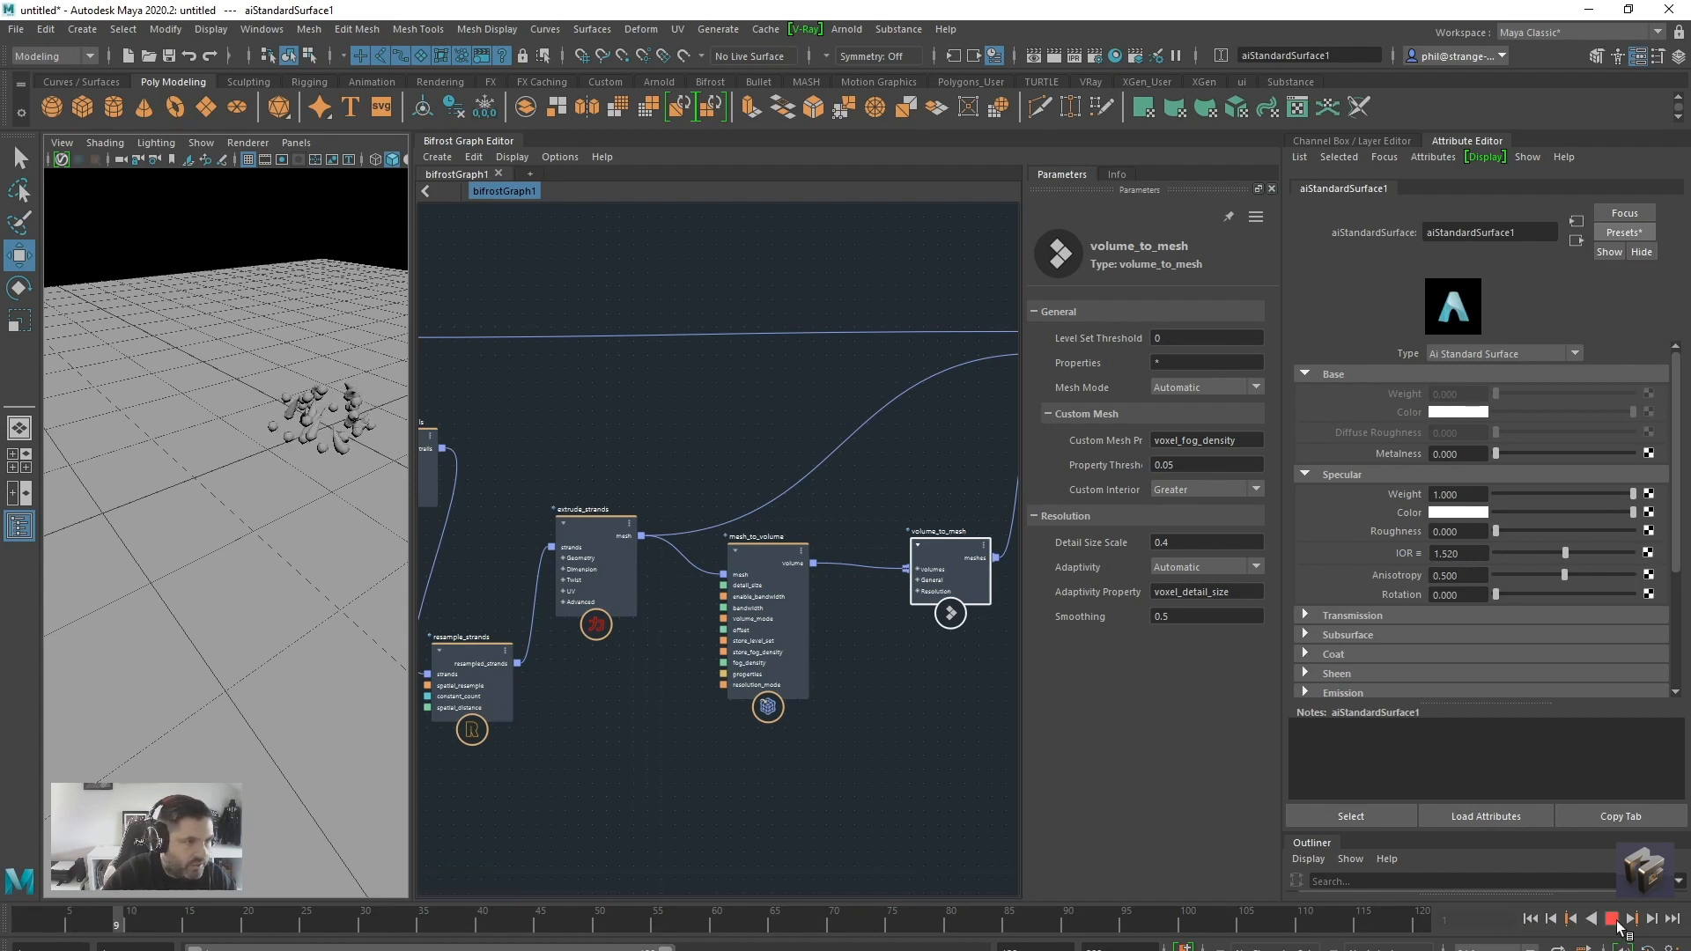
Select the bif objects one after another to identify which geometry each one represents in the scene
click(335, 393)
click(1321, 141)
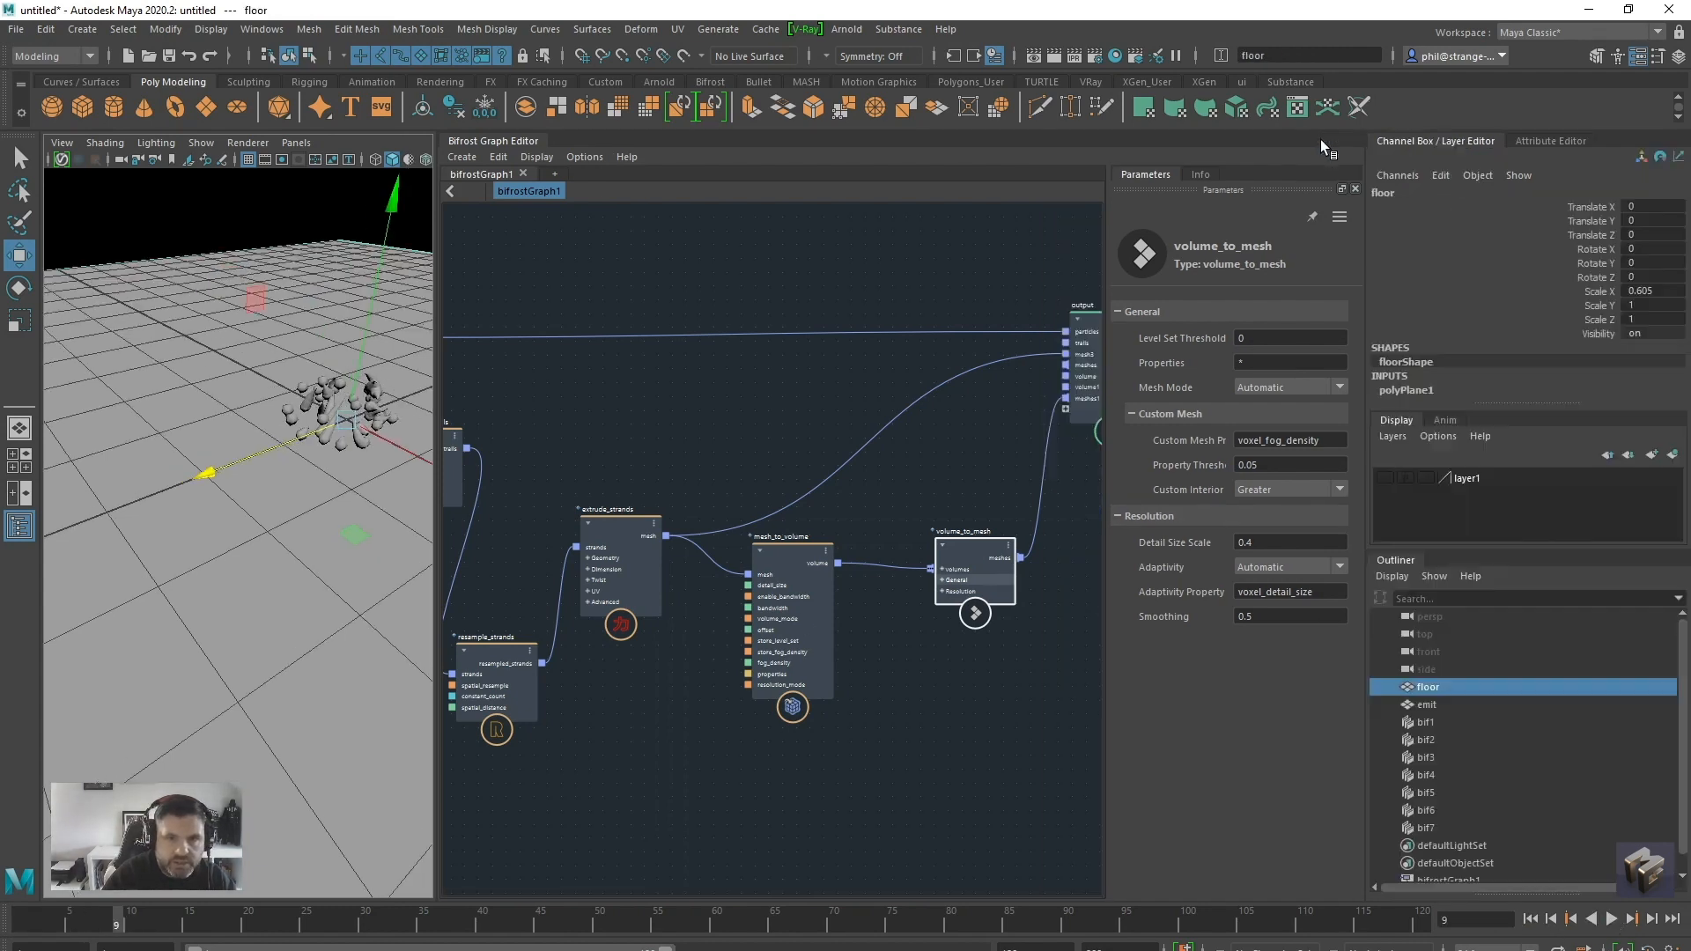
click(1425, 828)
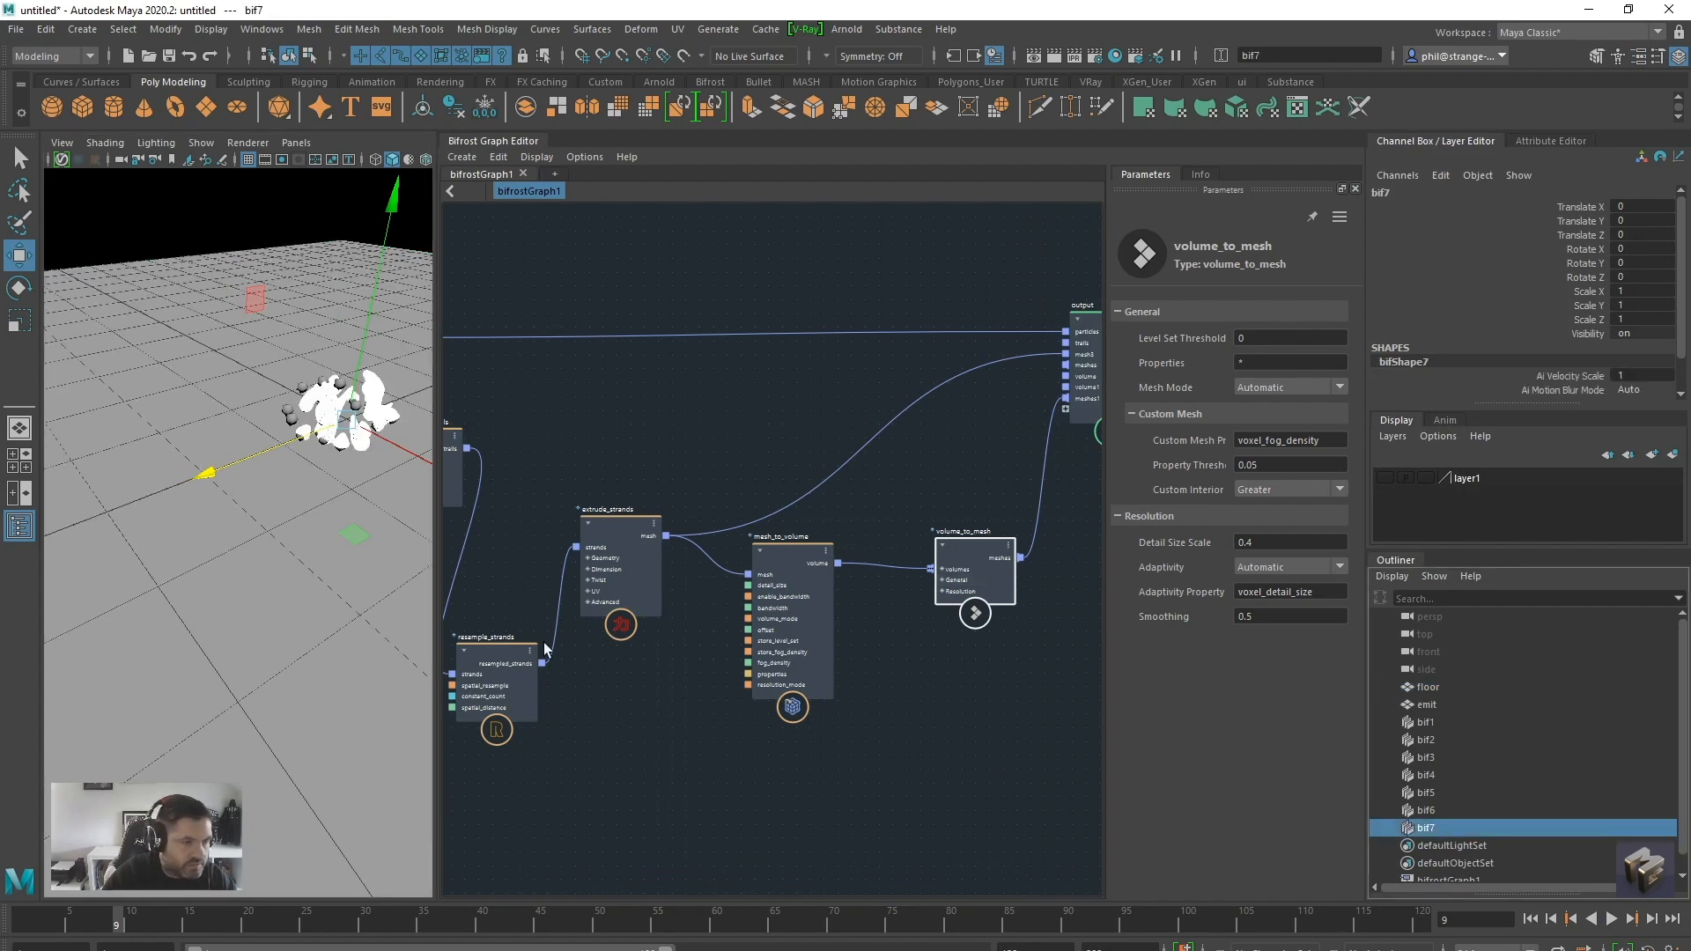
click(1425, 811)
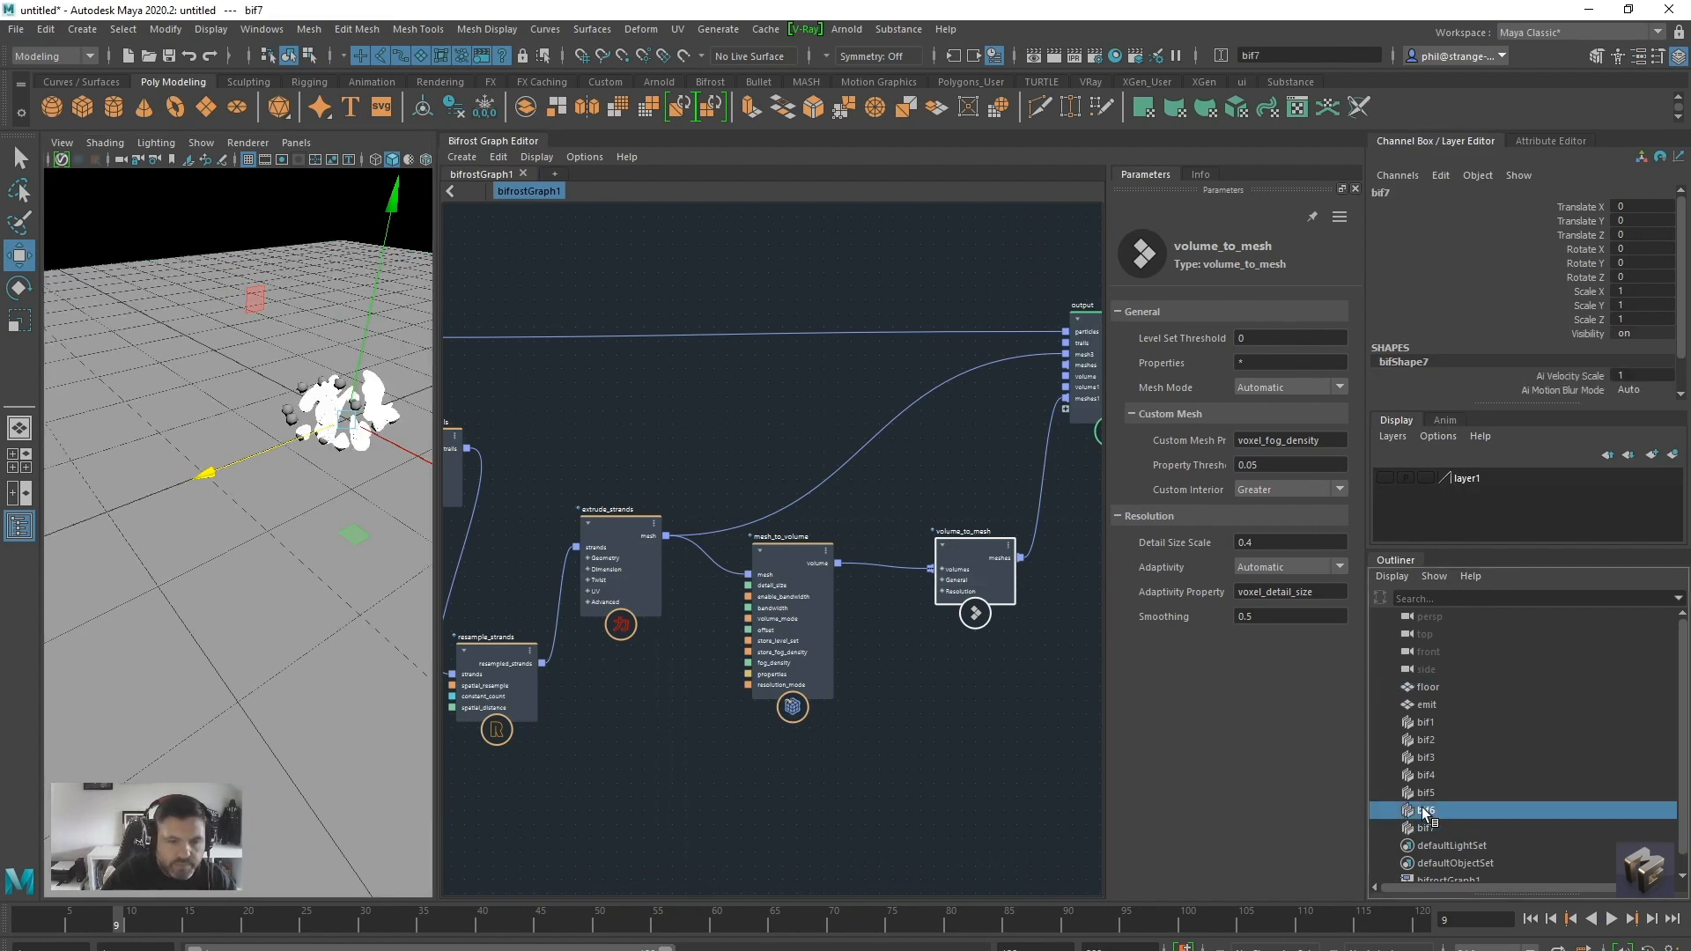
drag(780, 551, 781, 592)
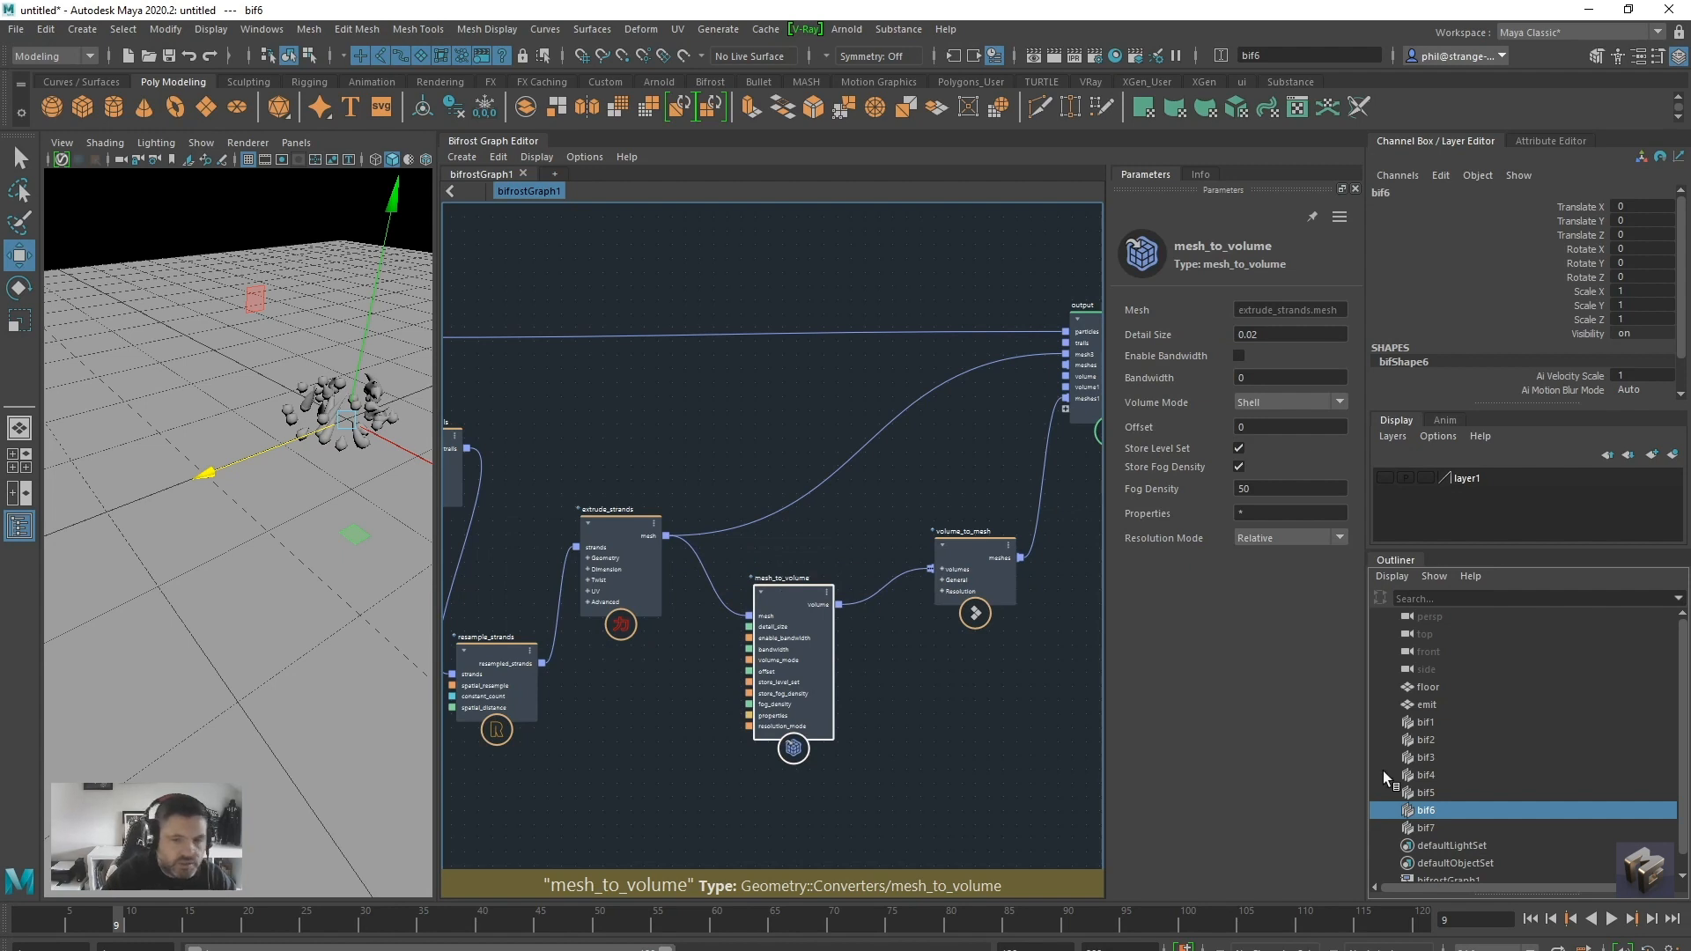
click(1424, 792)
click(1425, 810)
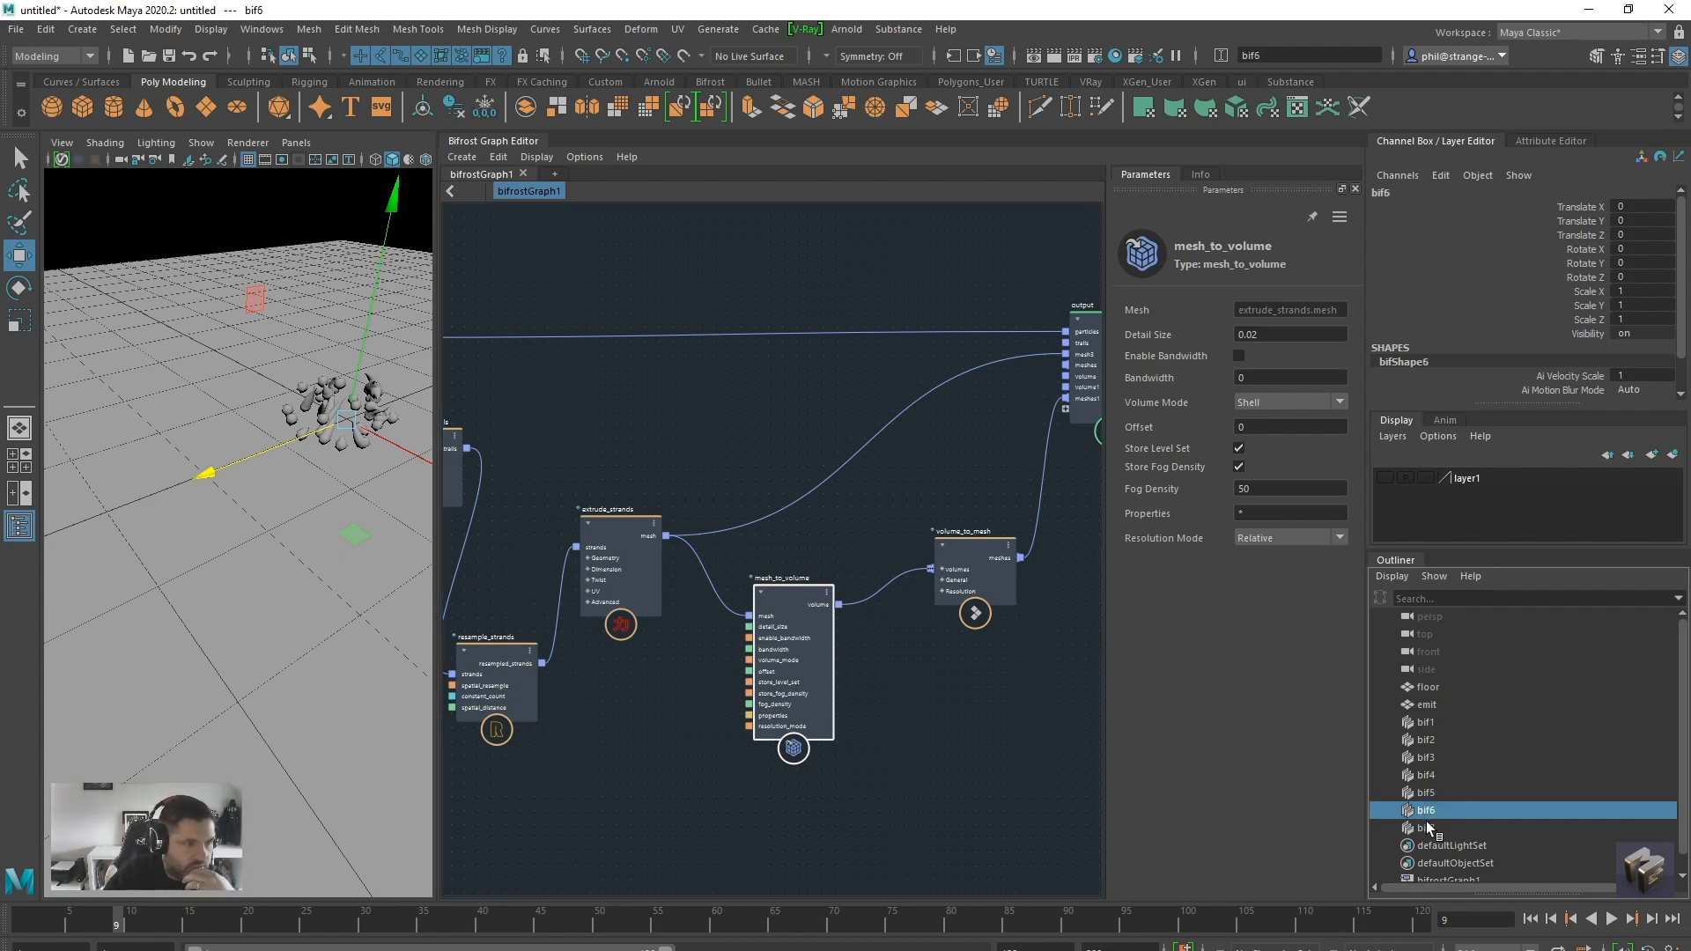
click(1427, 742)
click(1426, 722)
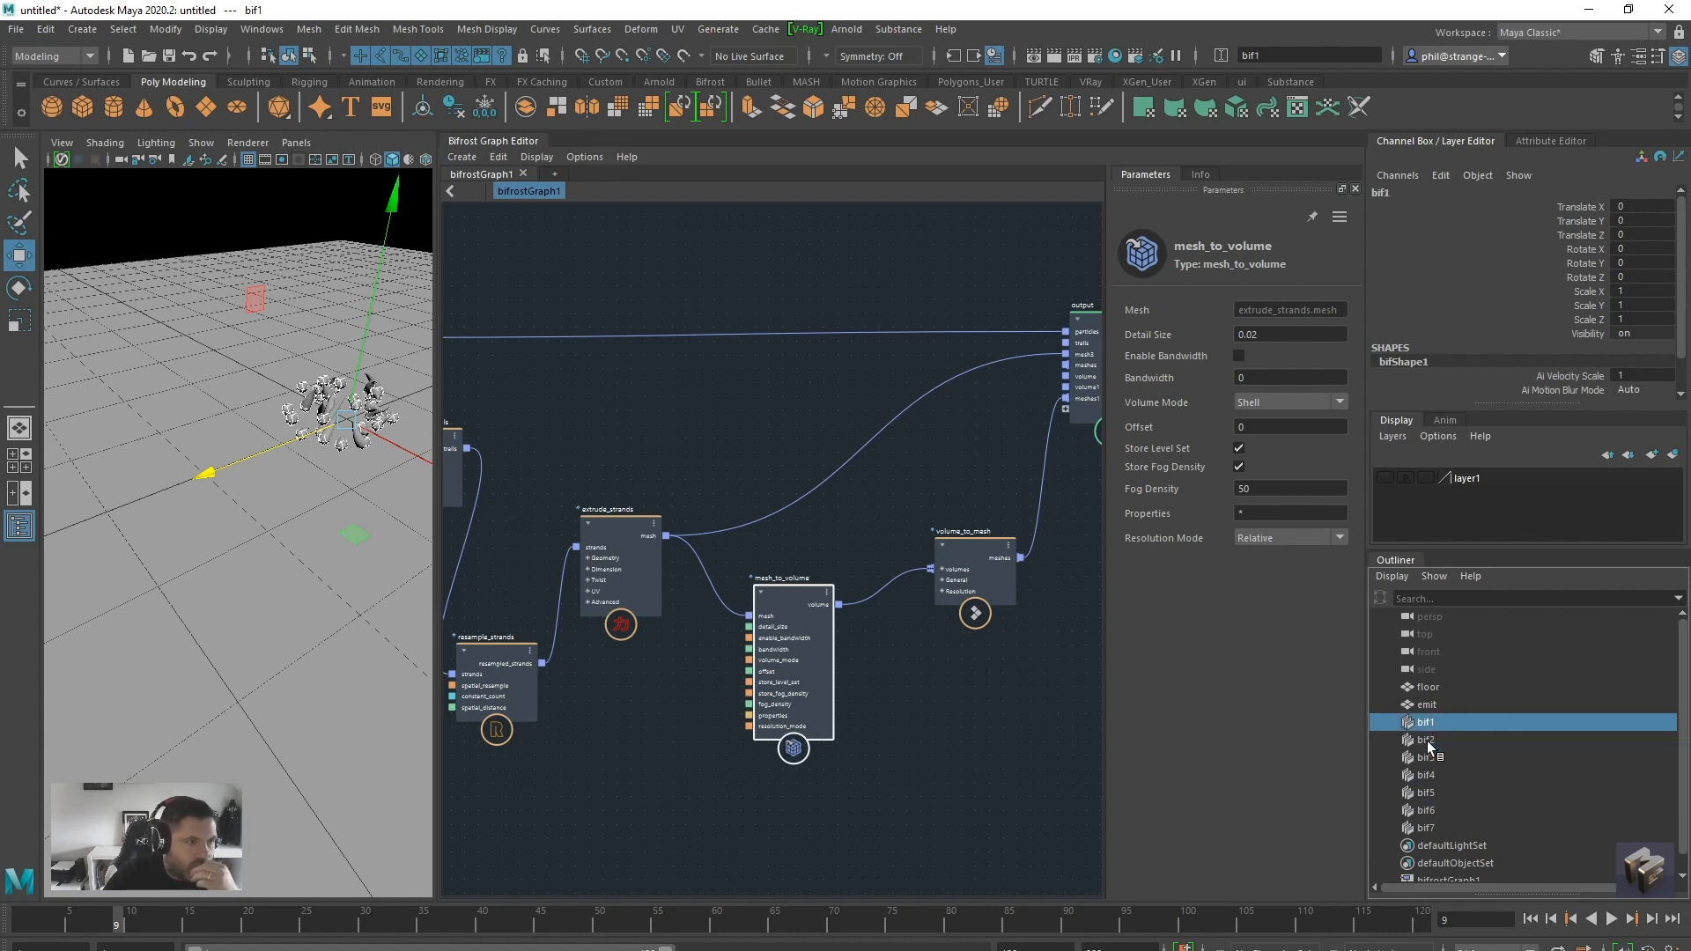
click(1436, 742)
click(1435, 752)
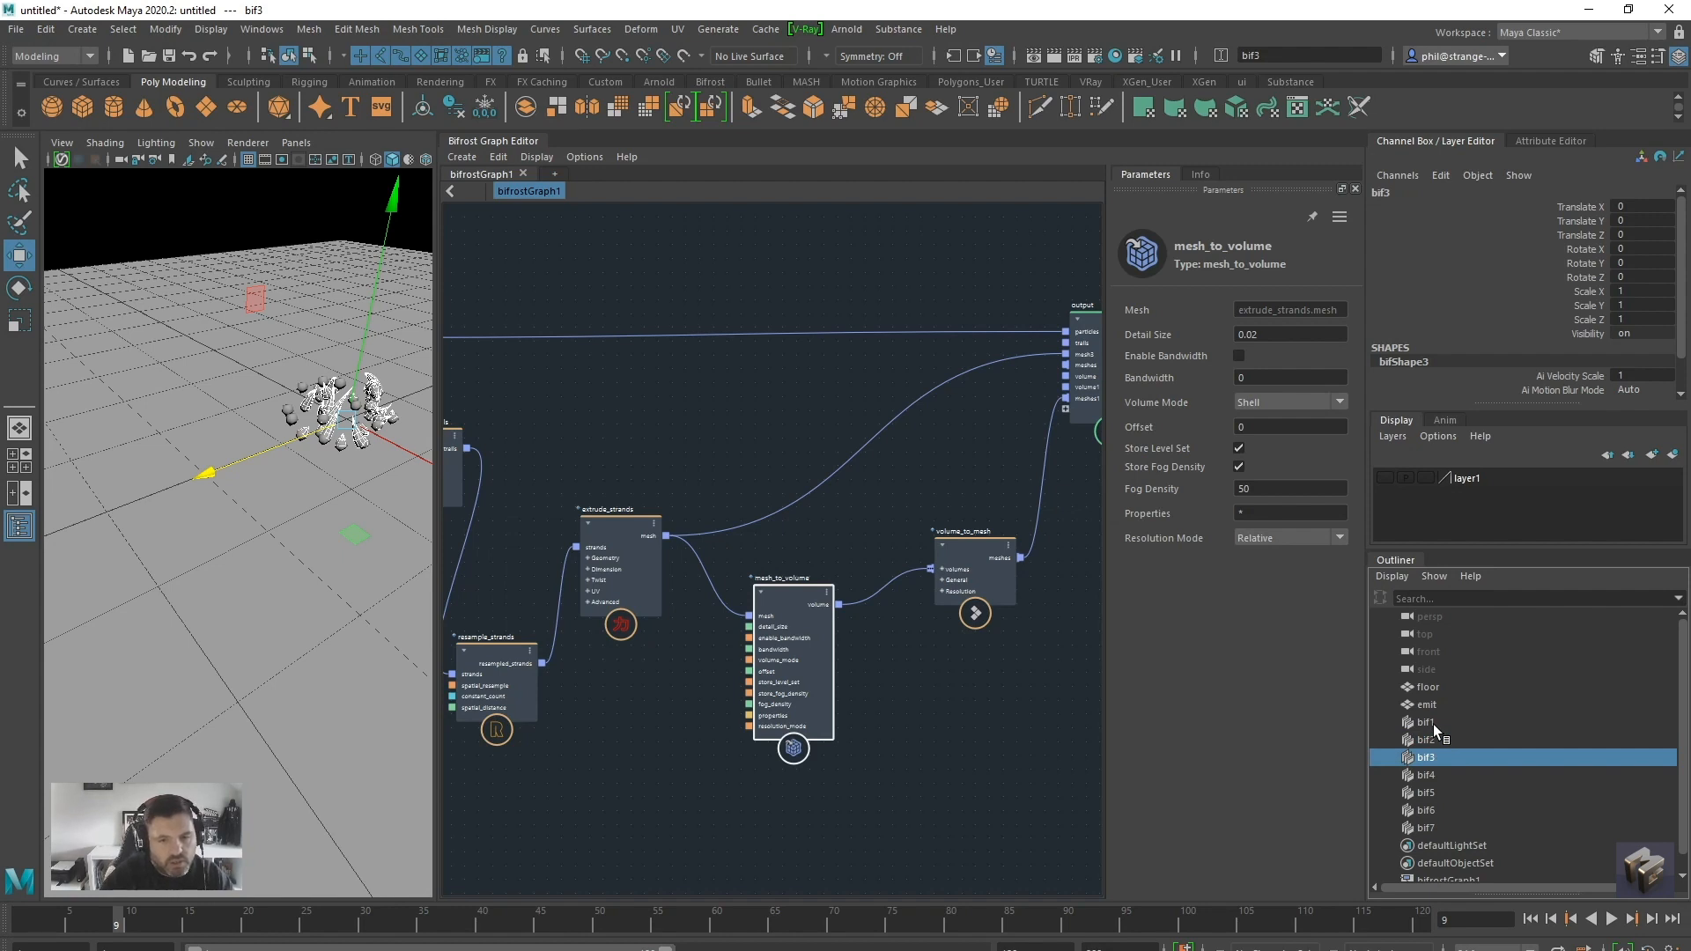
Assign a new Arnold aiStandardSurface material to bif1 and bif3 together
ctrl+click(1433, 723)
scroll(320, 438, up, 5)
alt+middle_drag(328, 435, 246, 548)
right_drag(340, 350, 388, 669)
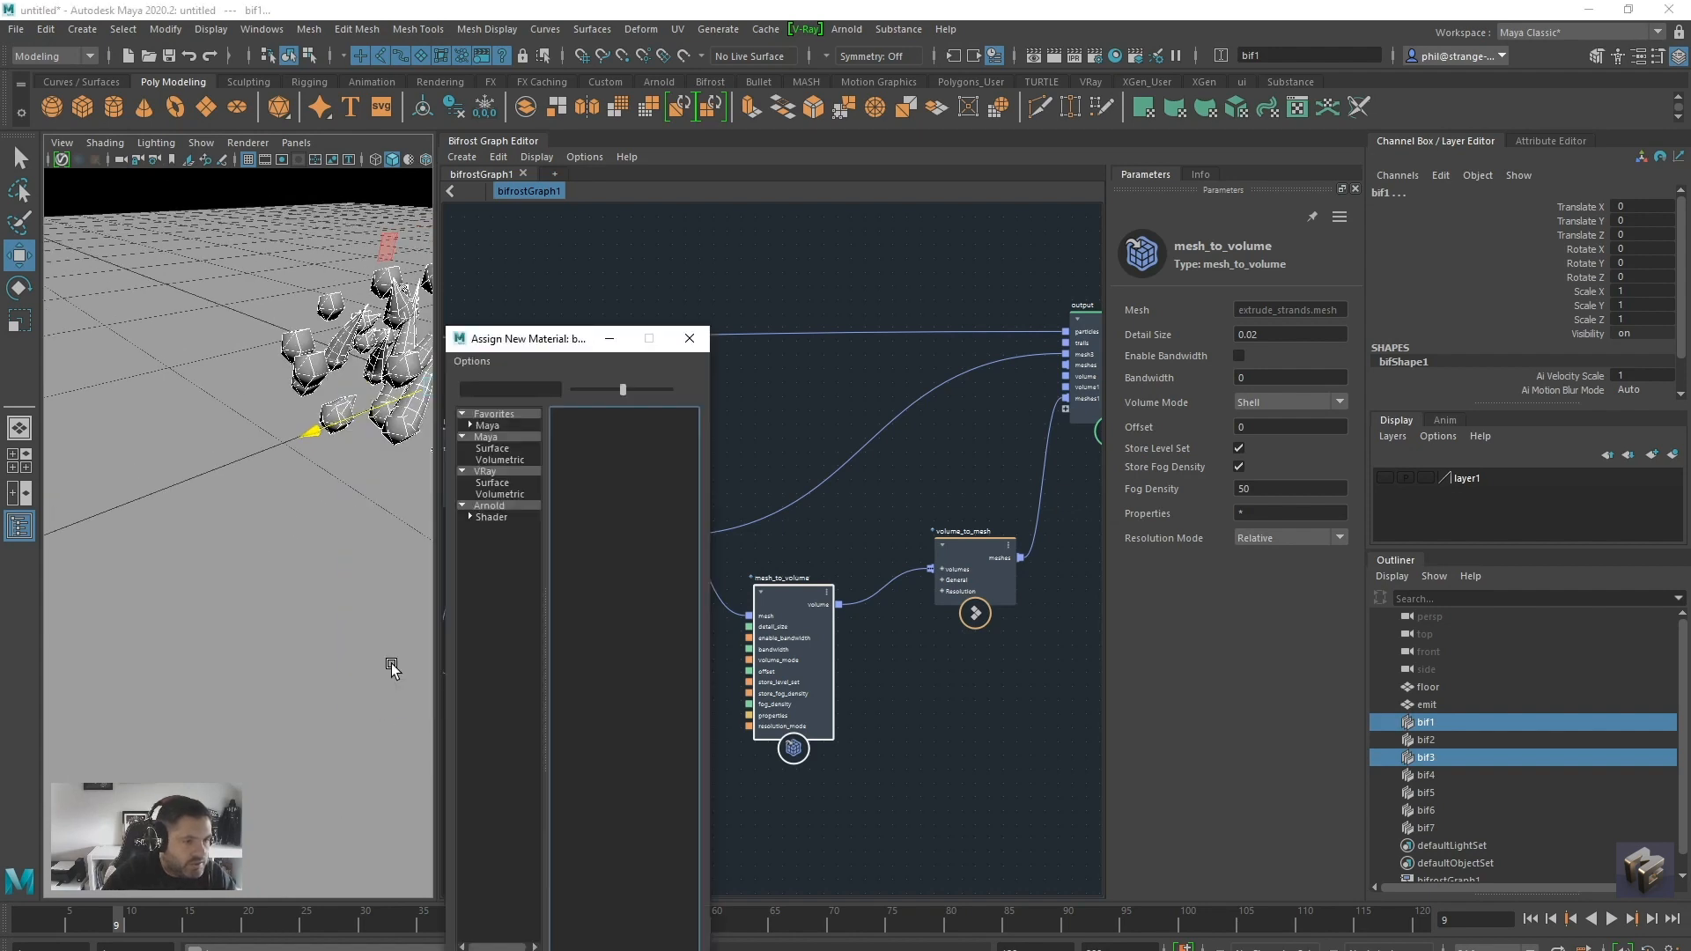
click(496, 505)
click(616, 713)
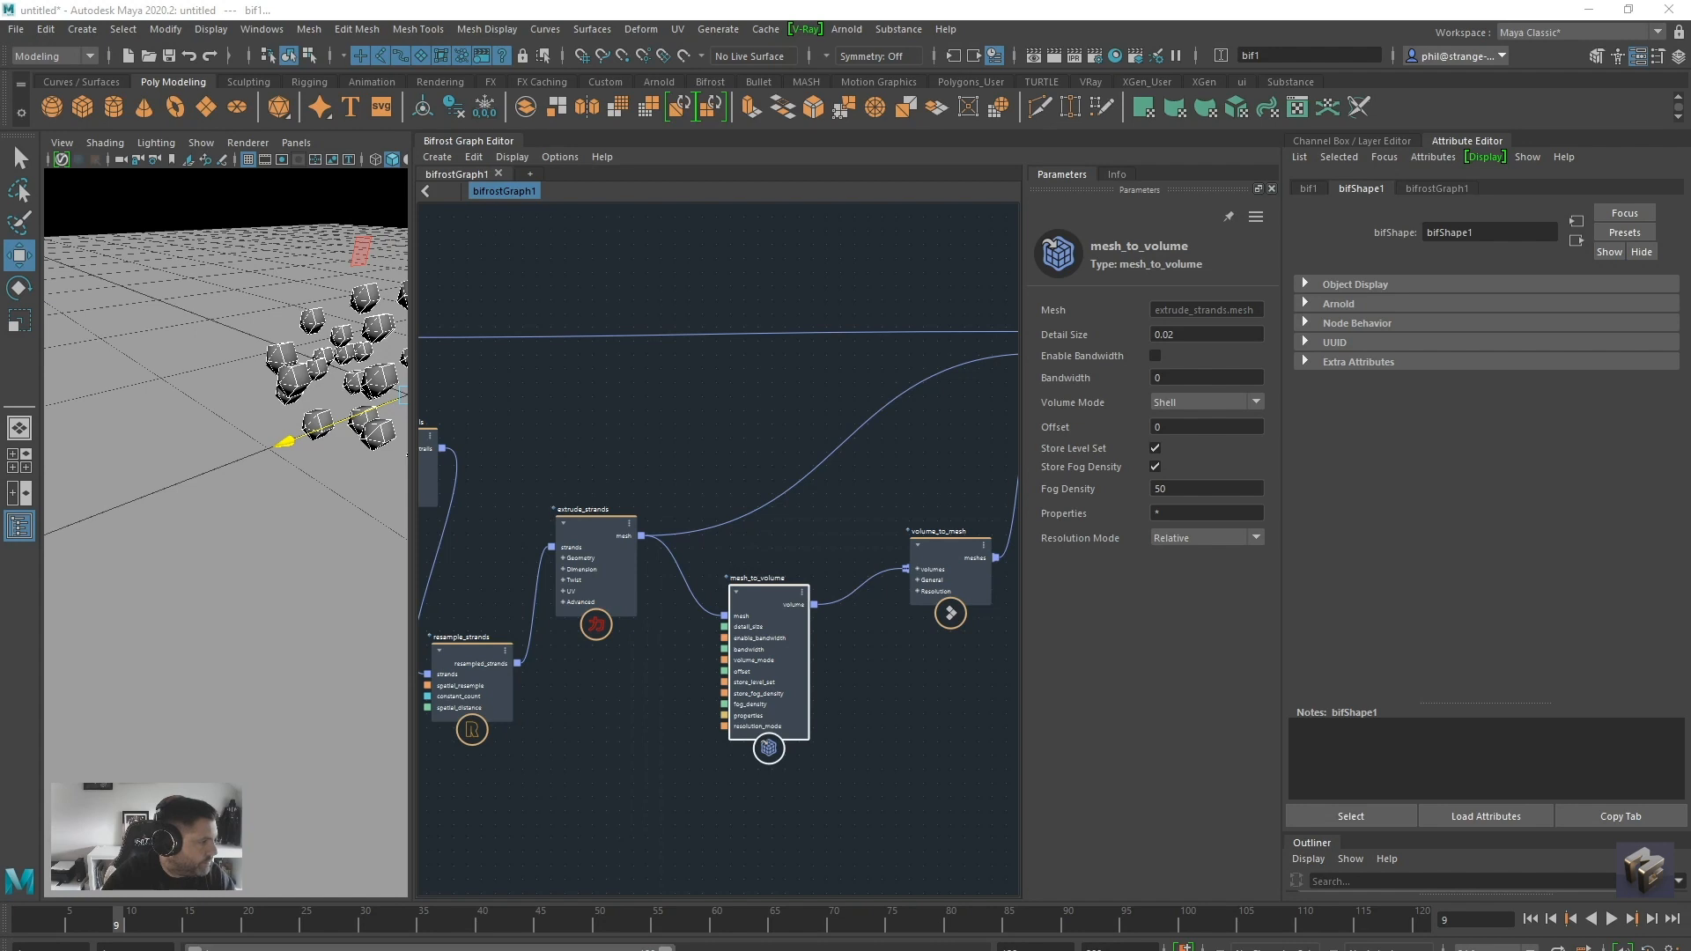
Make the base color of aiStandardSurface2 black and lower its specular weight to about 0.442
drag(1542, 411, 1313, 424)
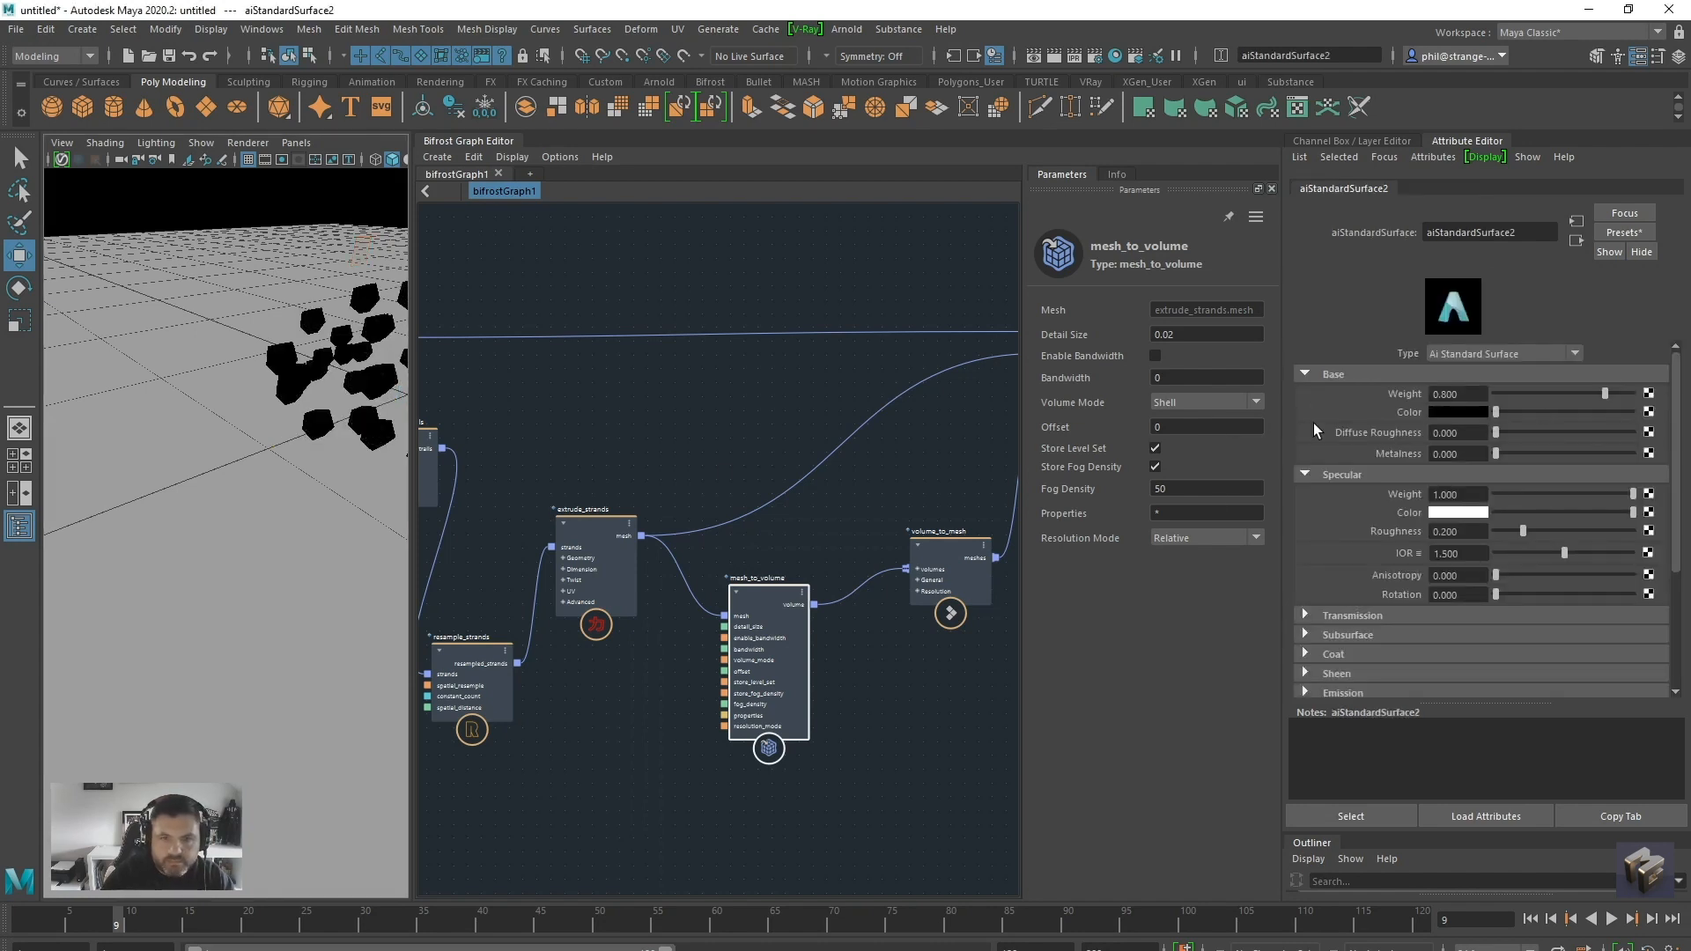
scroll(1438, 623, down, 3)
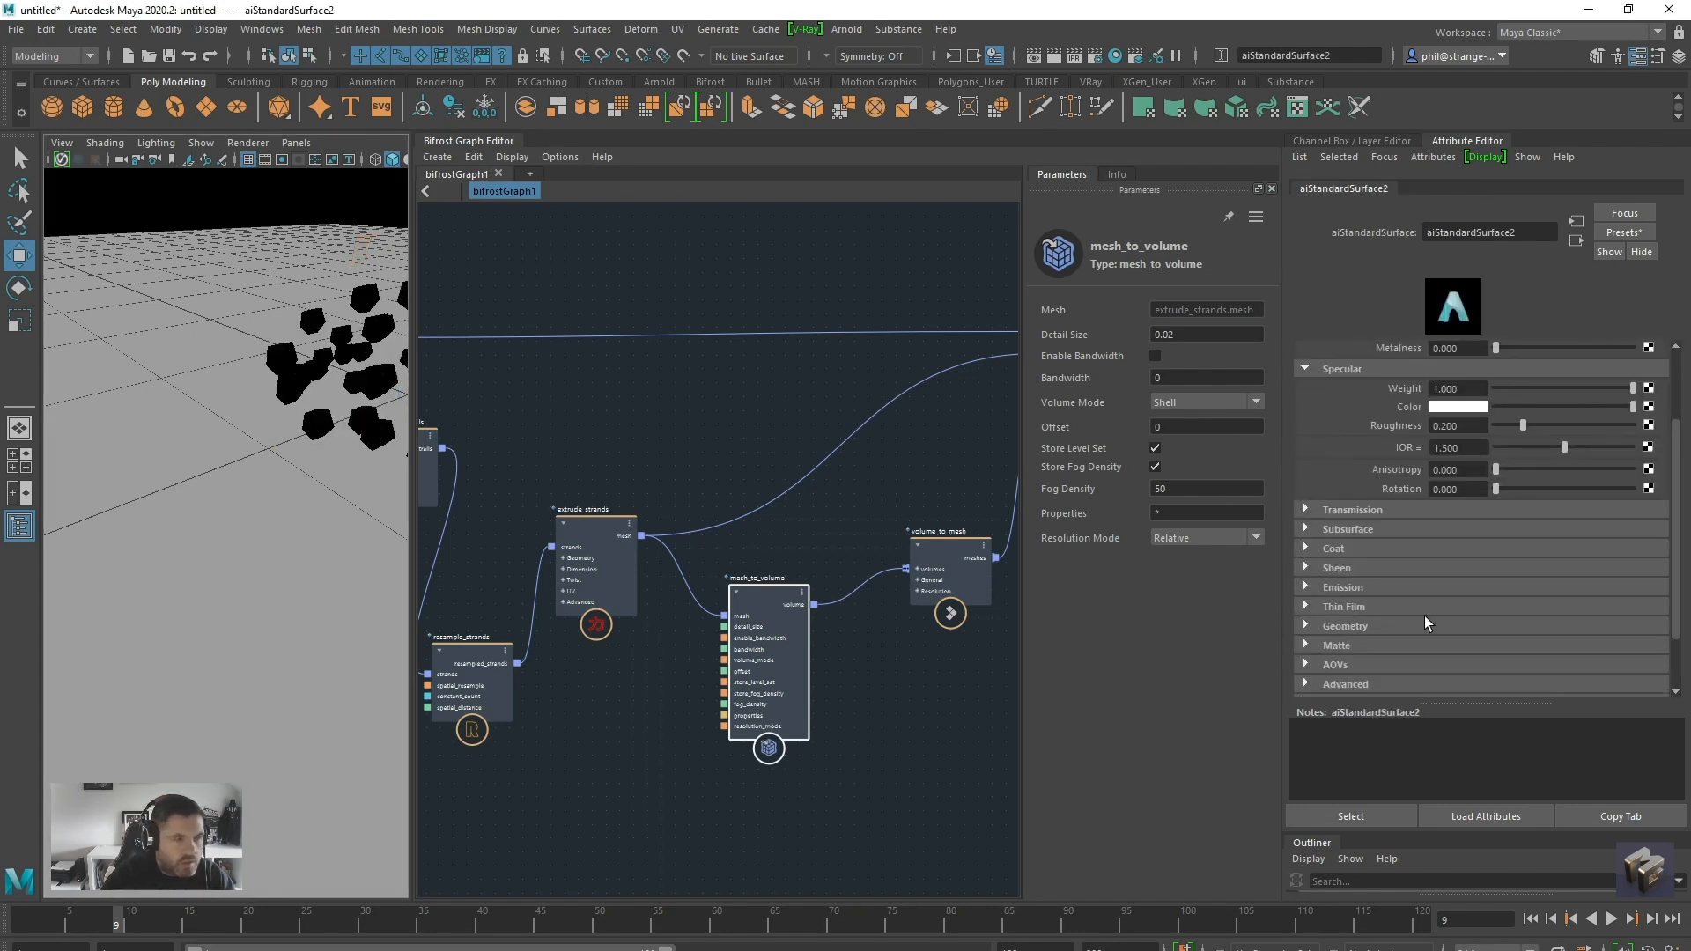
scroll(1381, 538, up, 3)
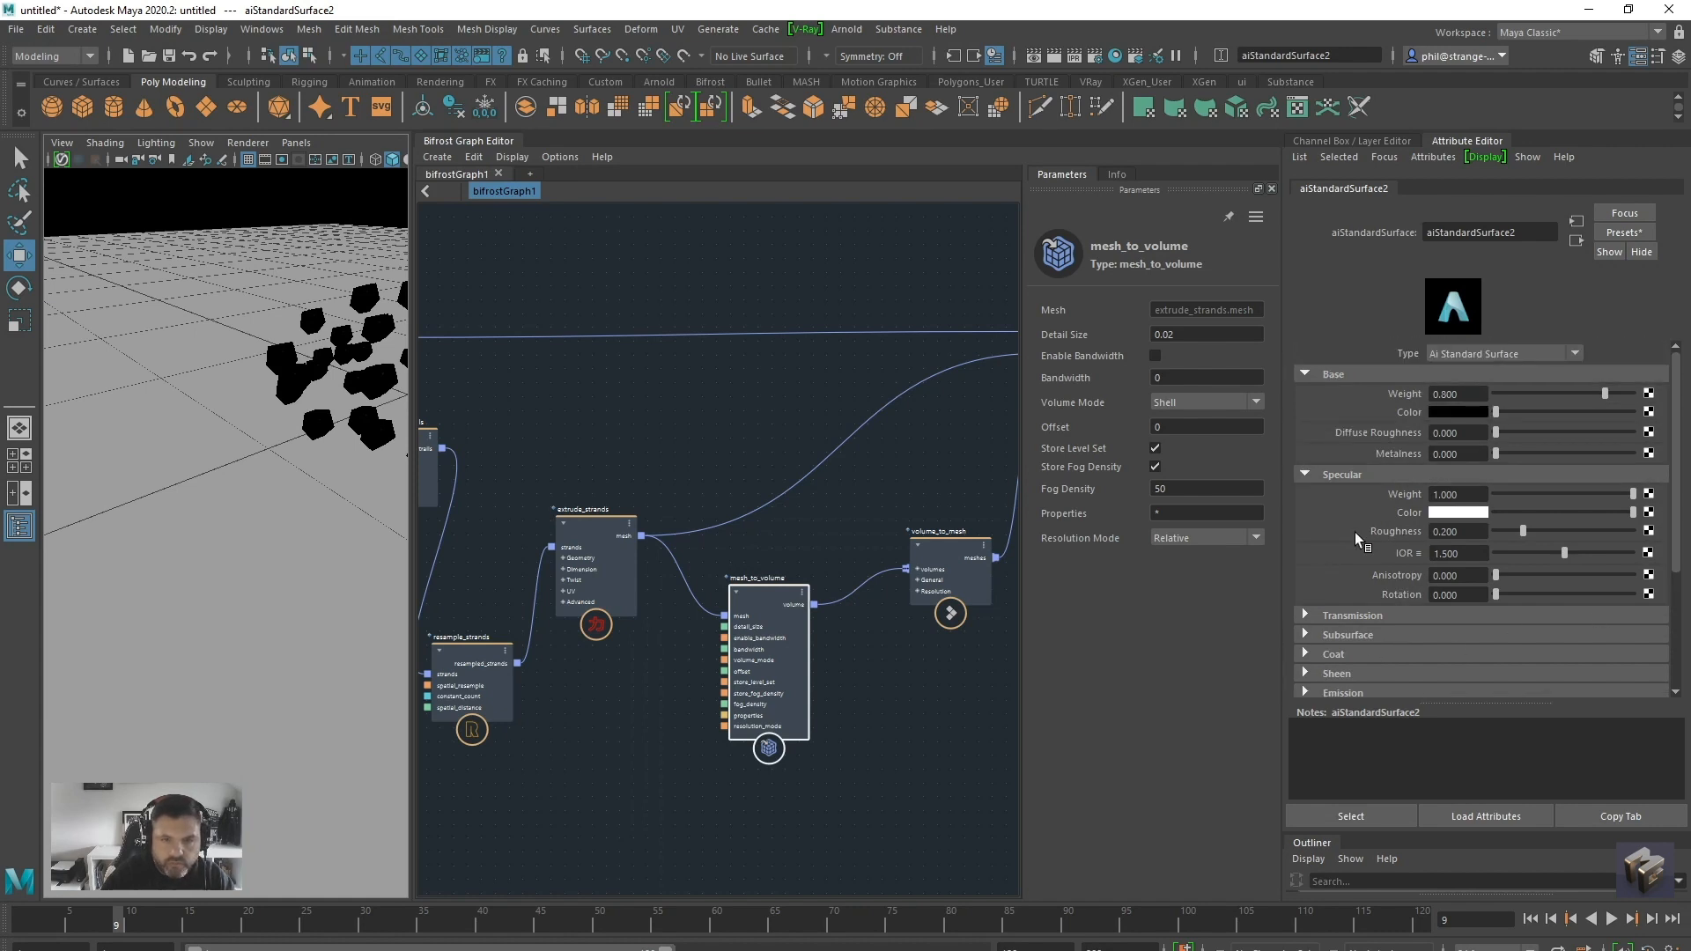
drag(1554, 494, 1555, 494)
Replay the simulation from the first frame to about frame 16 to check the black particle material
alt+right_drag(244, 509, 77, 521)
alt+drag(198, 489, 242, 541)
click(1537, 919)
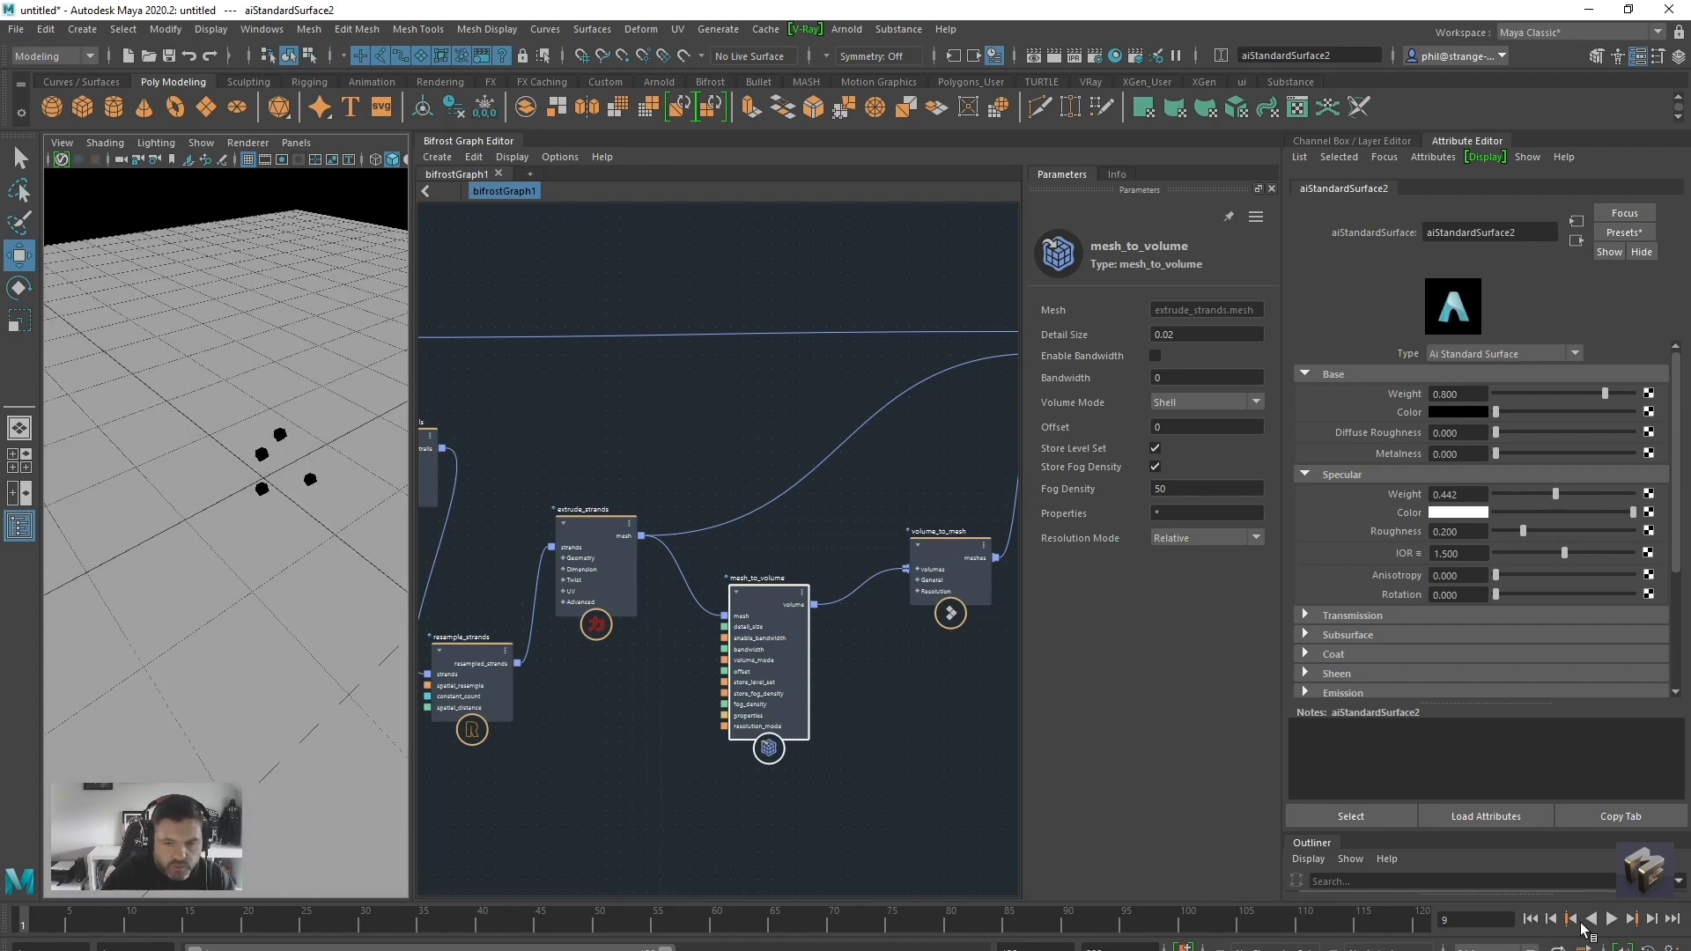
click(1612, 919)
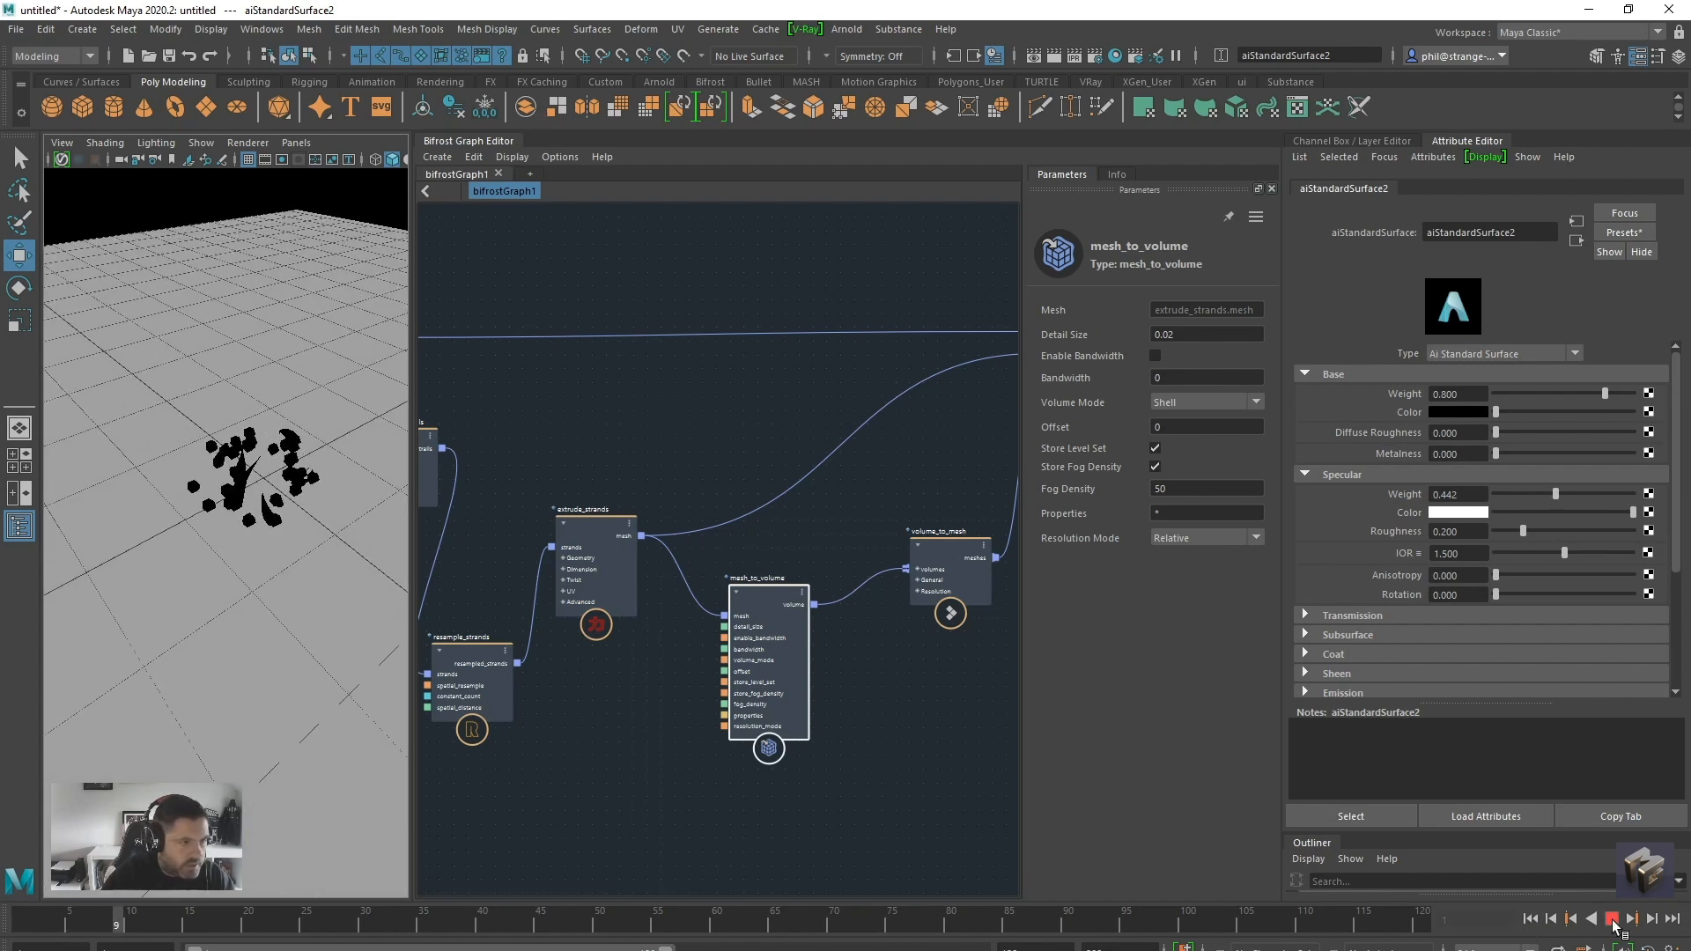
click(1611, 919)
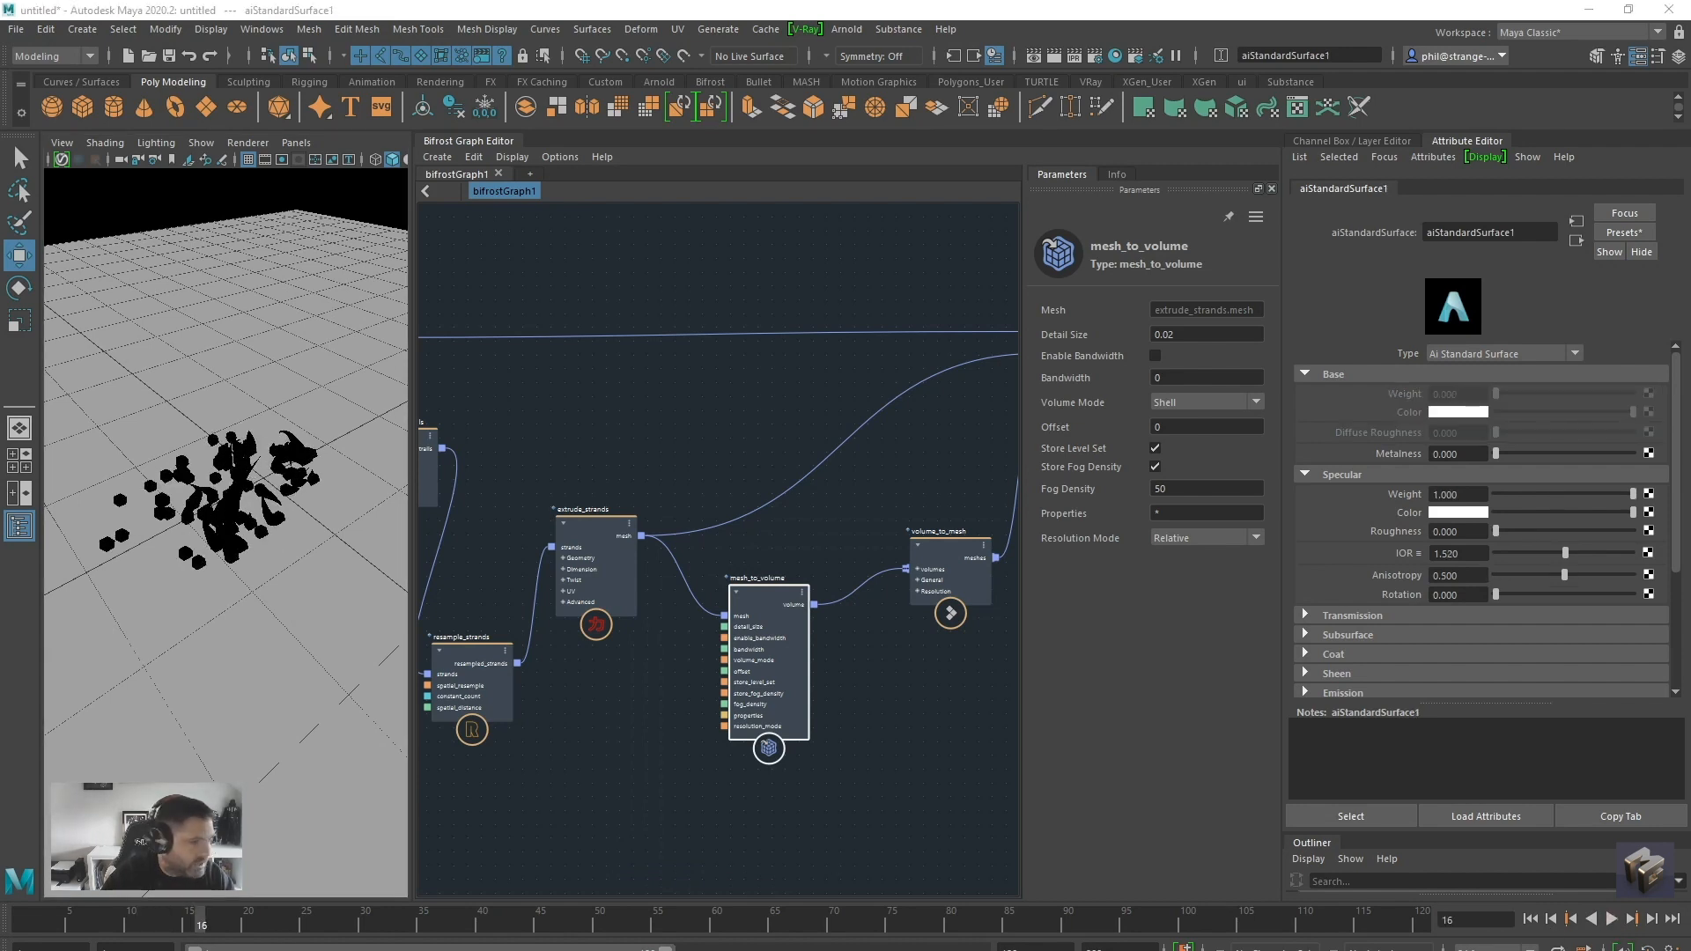
Lower the transmission weight of aiStandardSurface1 to about 0.747 and inspect the gunk mesh
scroll(1391, 631, down, 3)
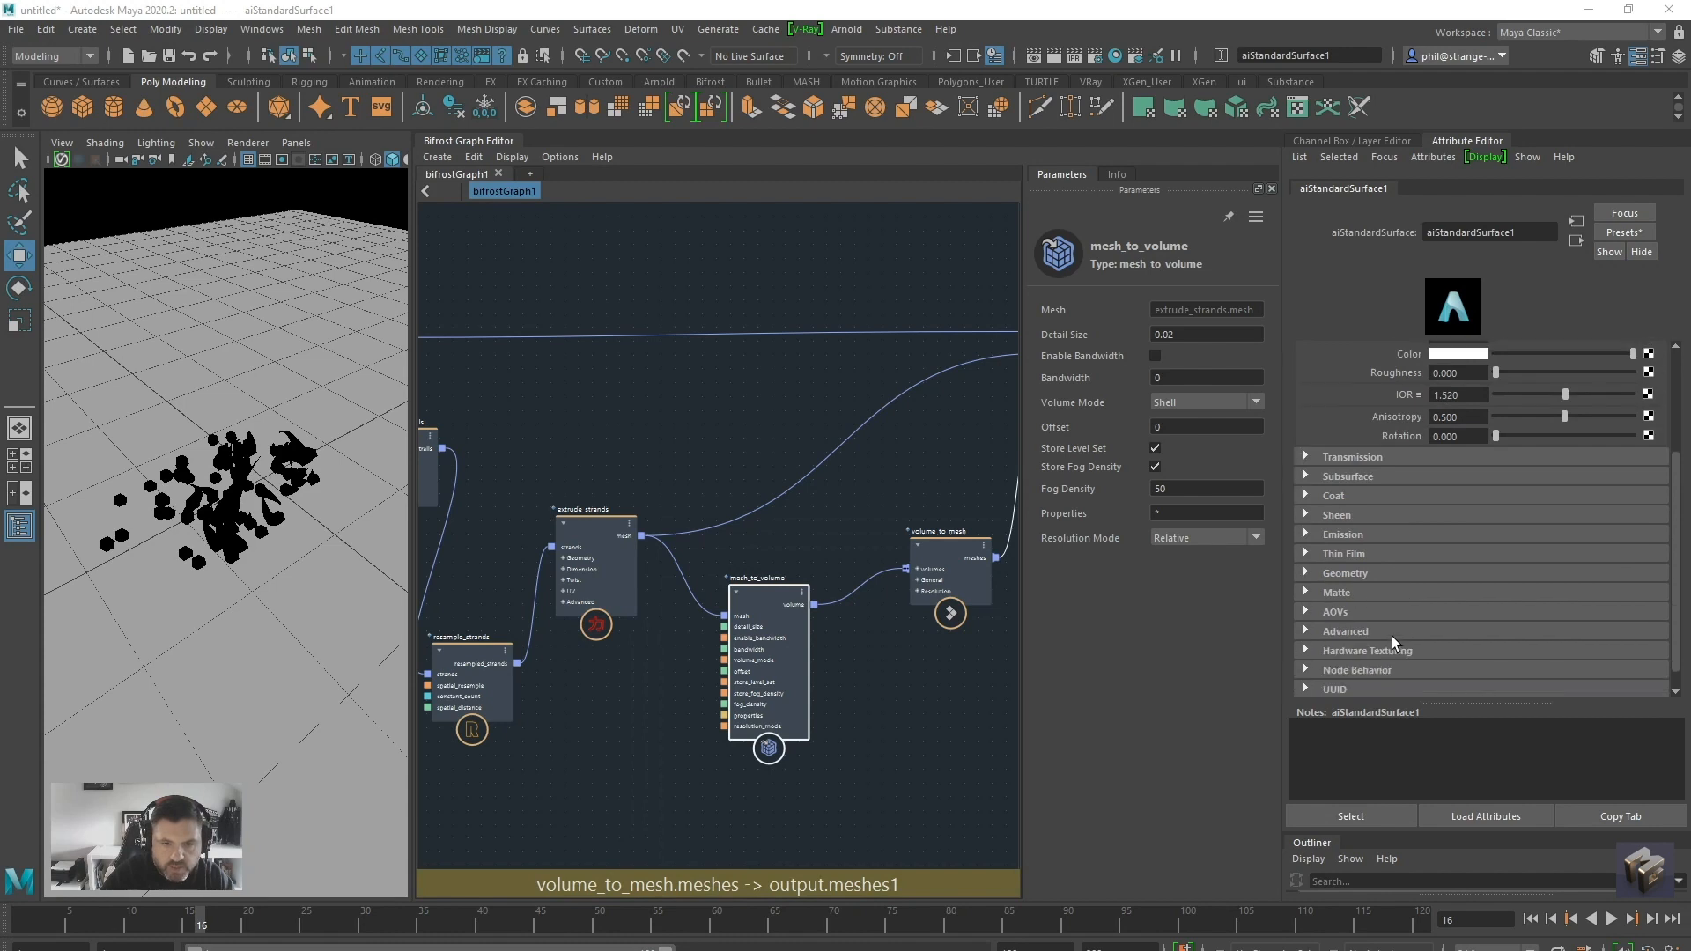
scroll(1409, 599, up, 2)
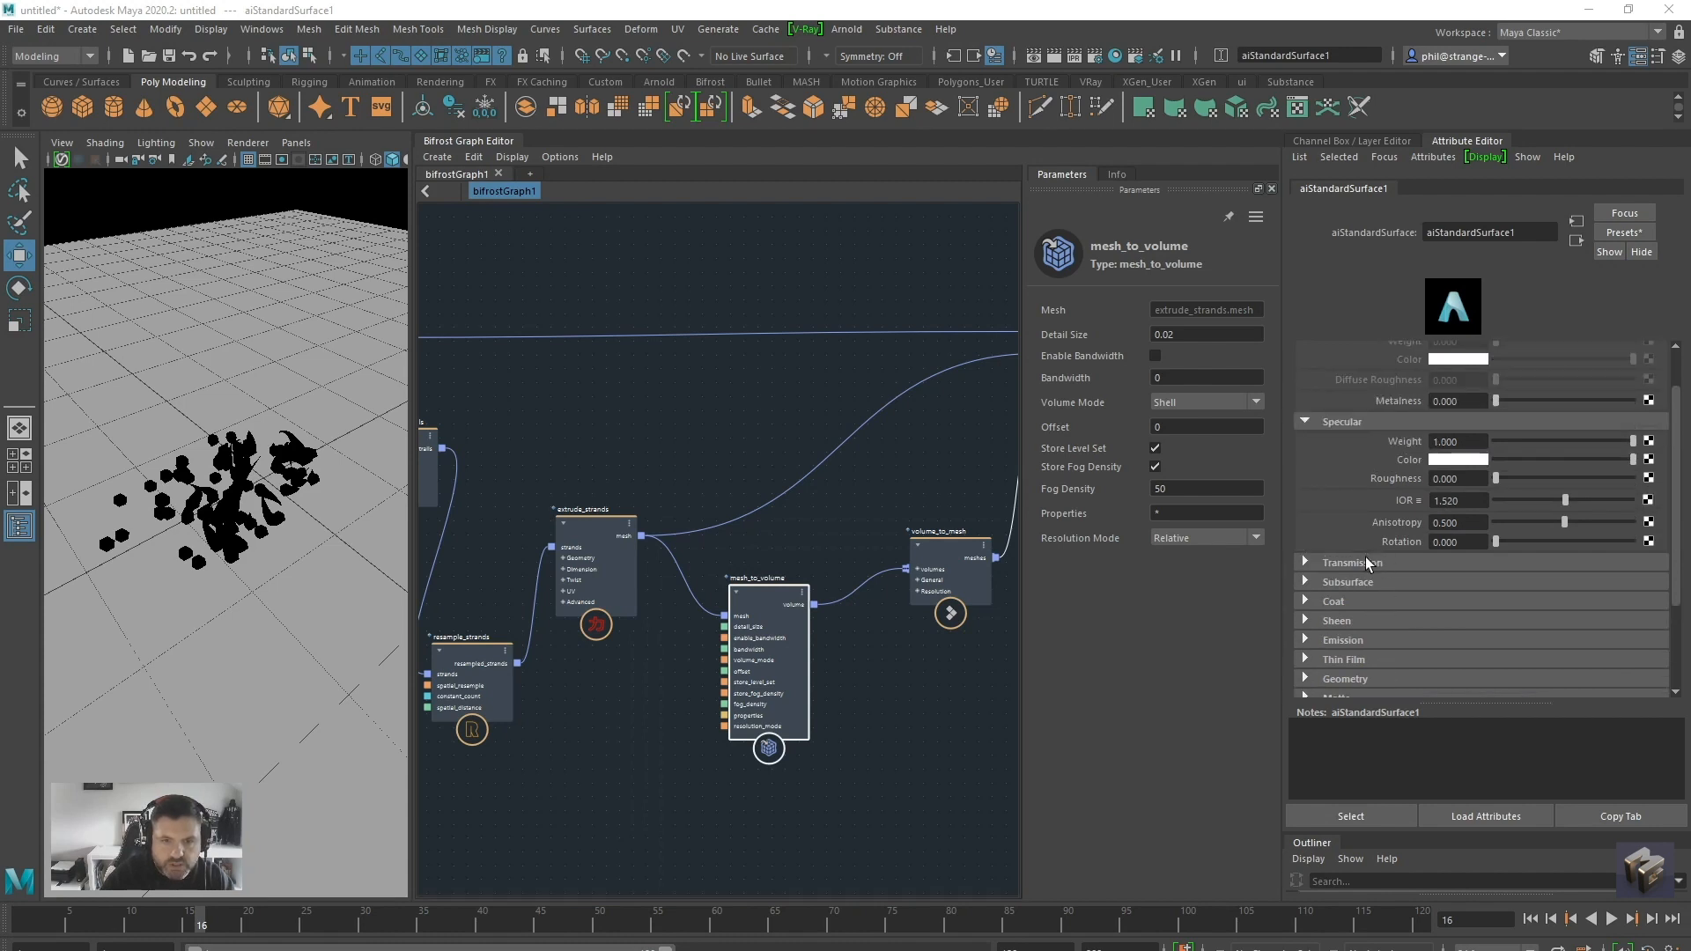
click(1550, 563)
drag(1630, 588, 1595, 587)
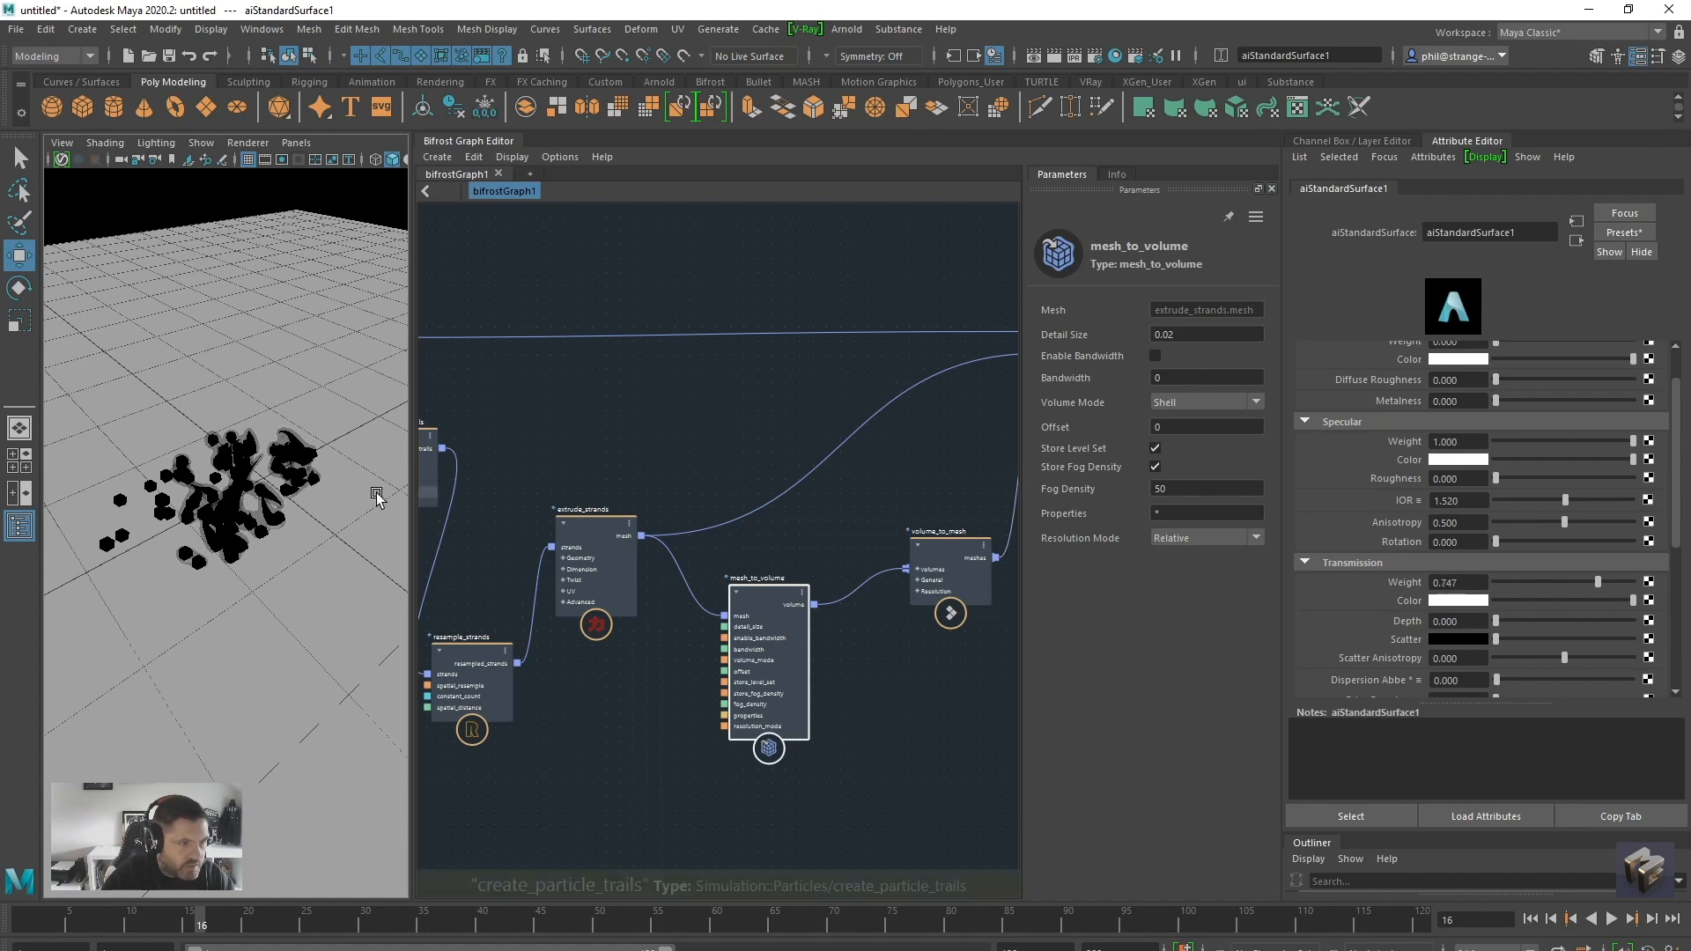
mouse_move(254, 578)
alt+mouse_down()
mouse_move(320, 586)
mouse_move(274, 568)
alt+mouse_up()
scroll(305, 569, up, 2)
scroll(274, 569, down, 3)
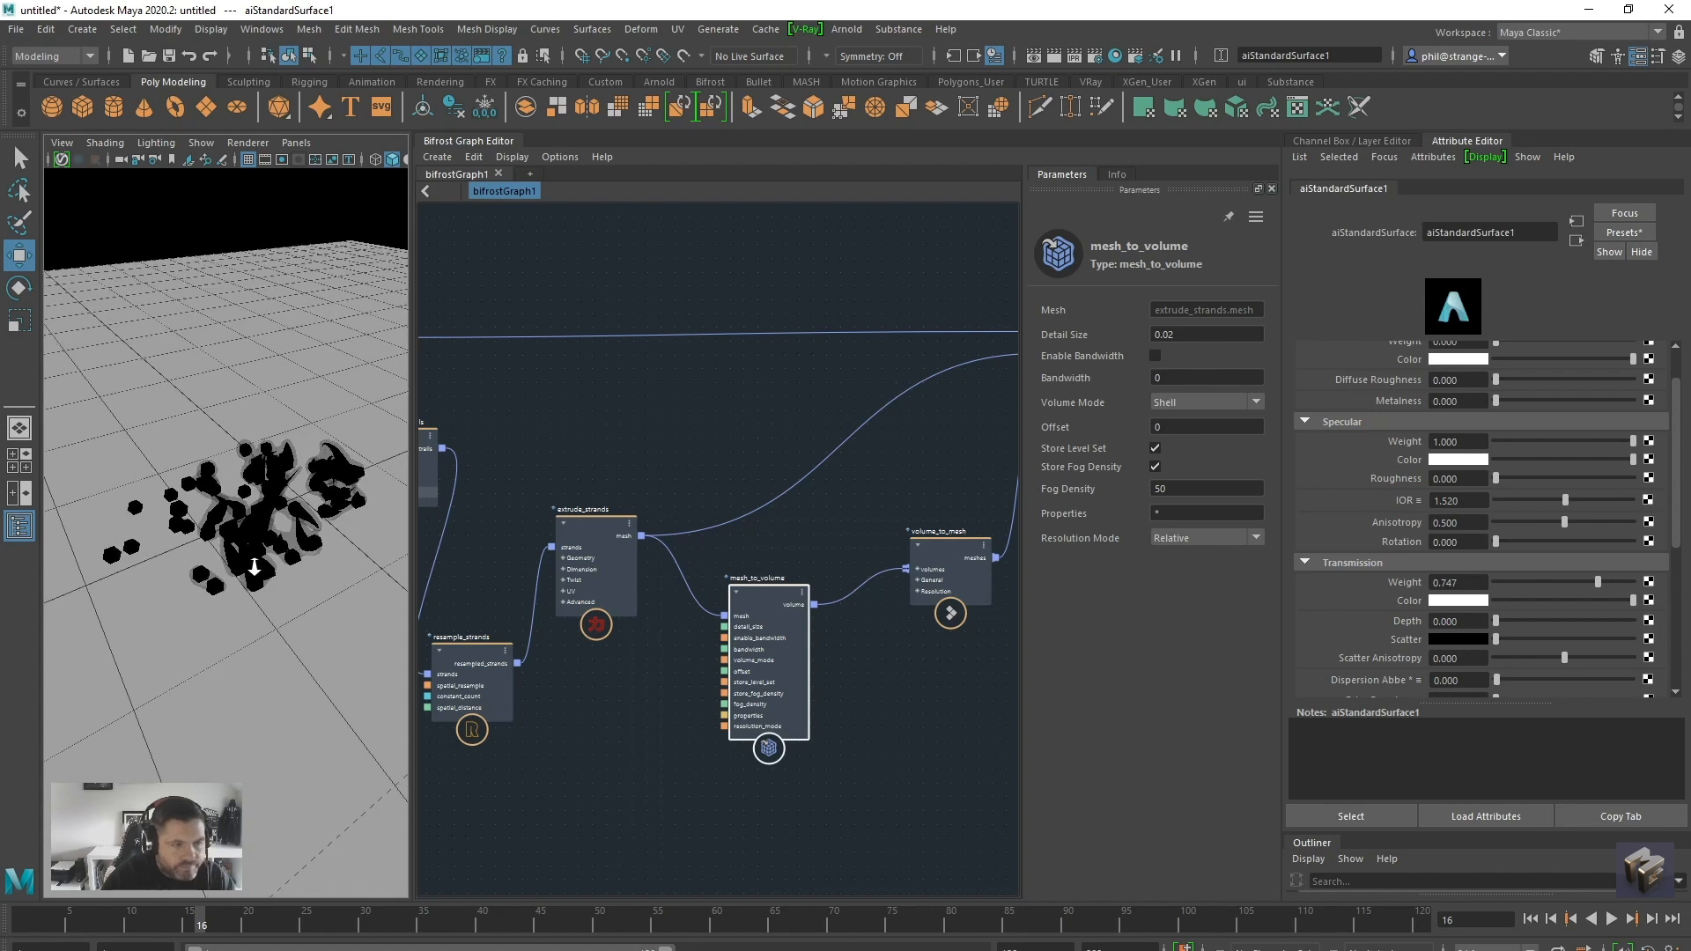
Set the source_particles Rate to 8 and replay the simulation from the start to frame 37
click(1570, 920)
middle_drag(509, 347, 944, 522)
drag(549, 336, 563, 322)
double_click(1179, 501)
text(8)
click(1615, 920)
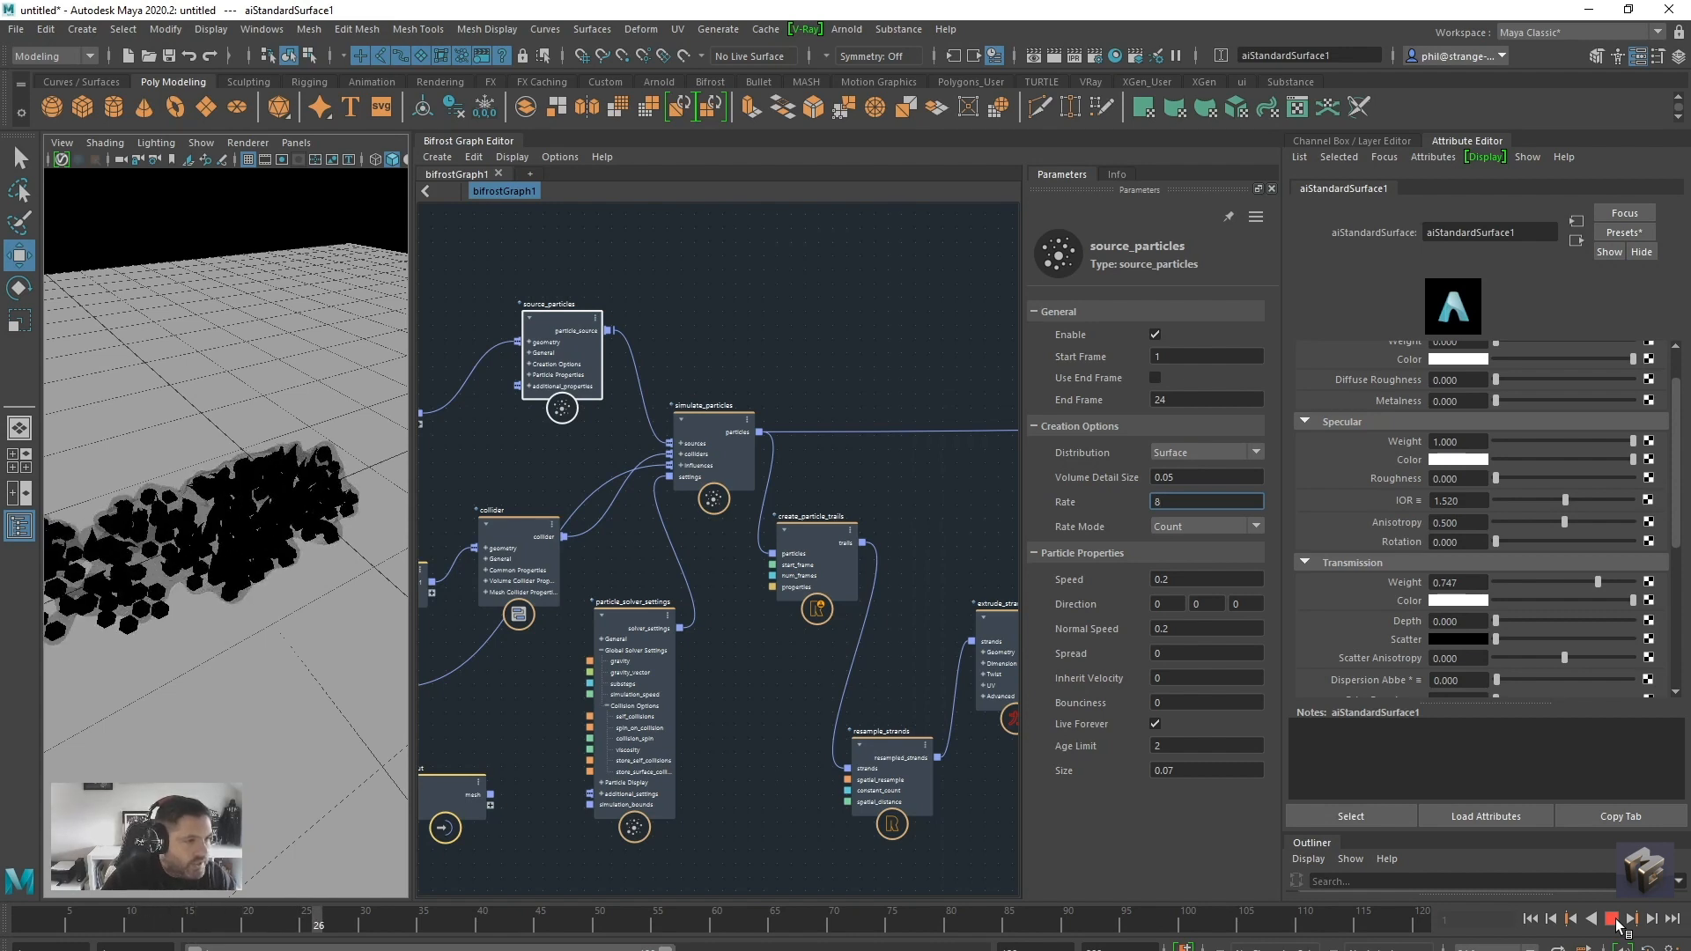
click(1613, 920)
alt+middle_drag(337, 530, 407, 518)
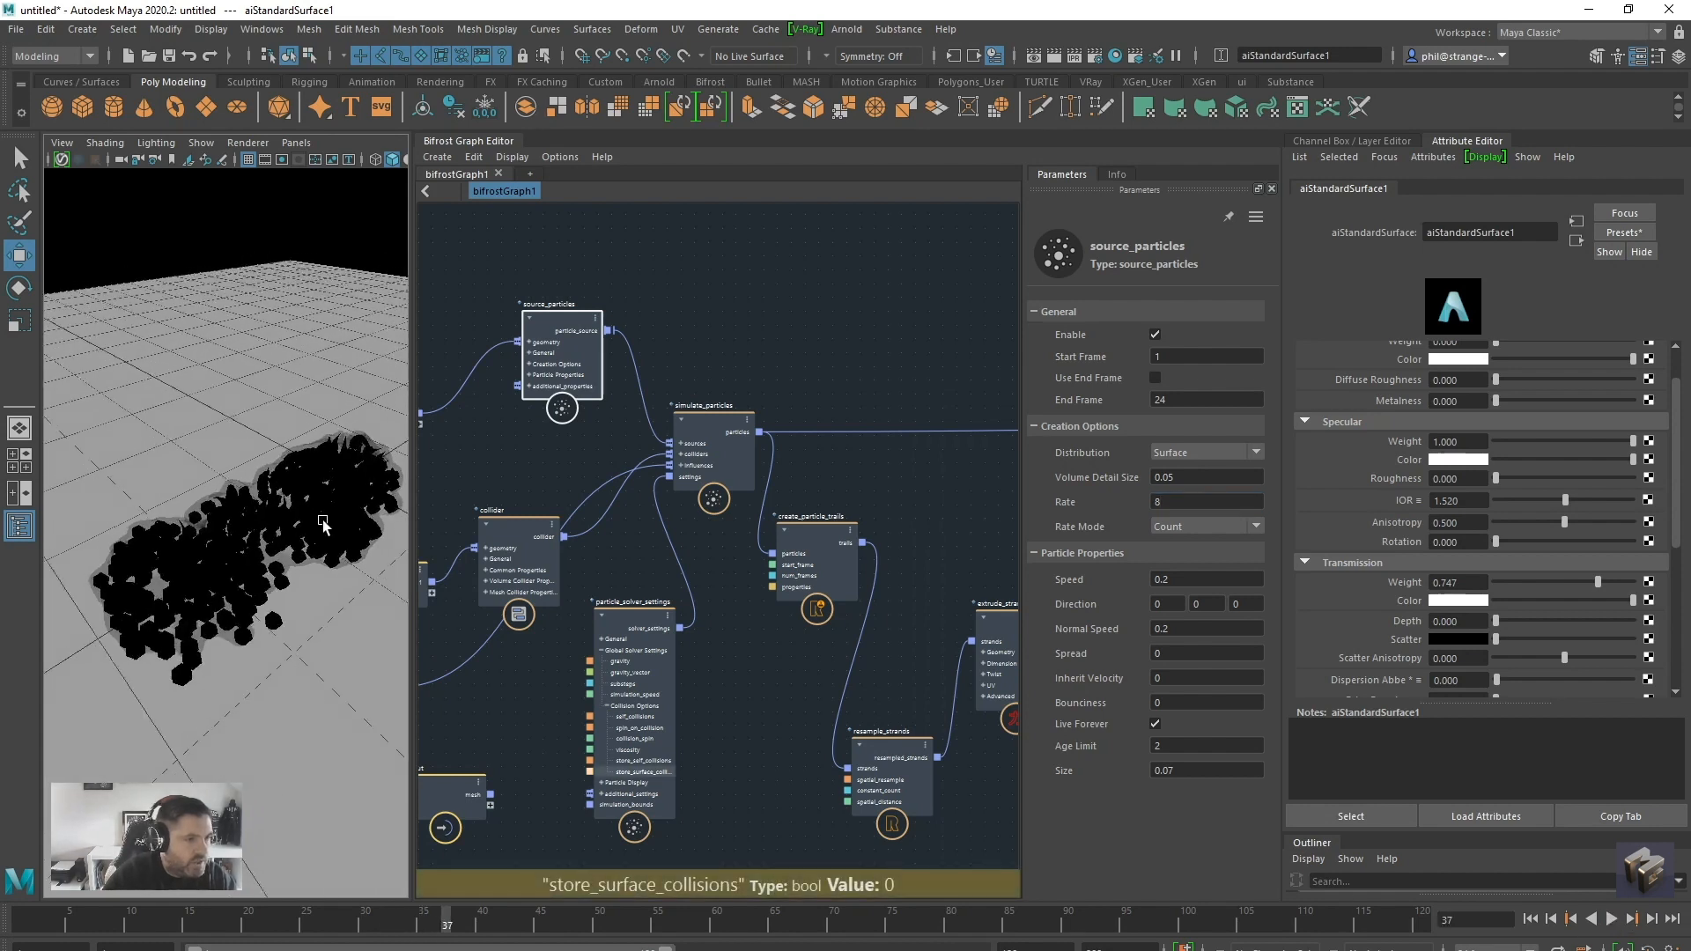
alt+drag(407, 518, 374, 513)
Add an Arnold skydome light and map its color to the image file potsdamer_platz_4k.hdr
click(842, 35)
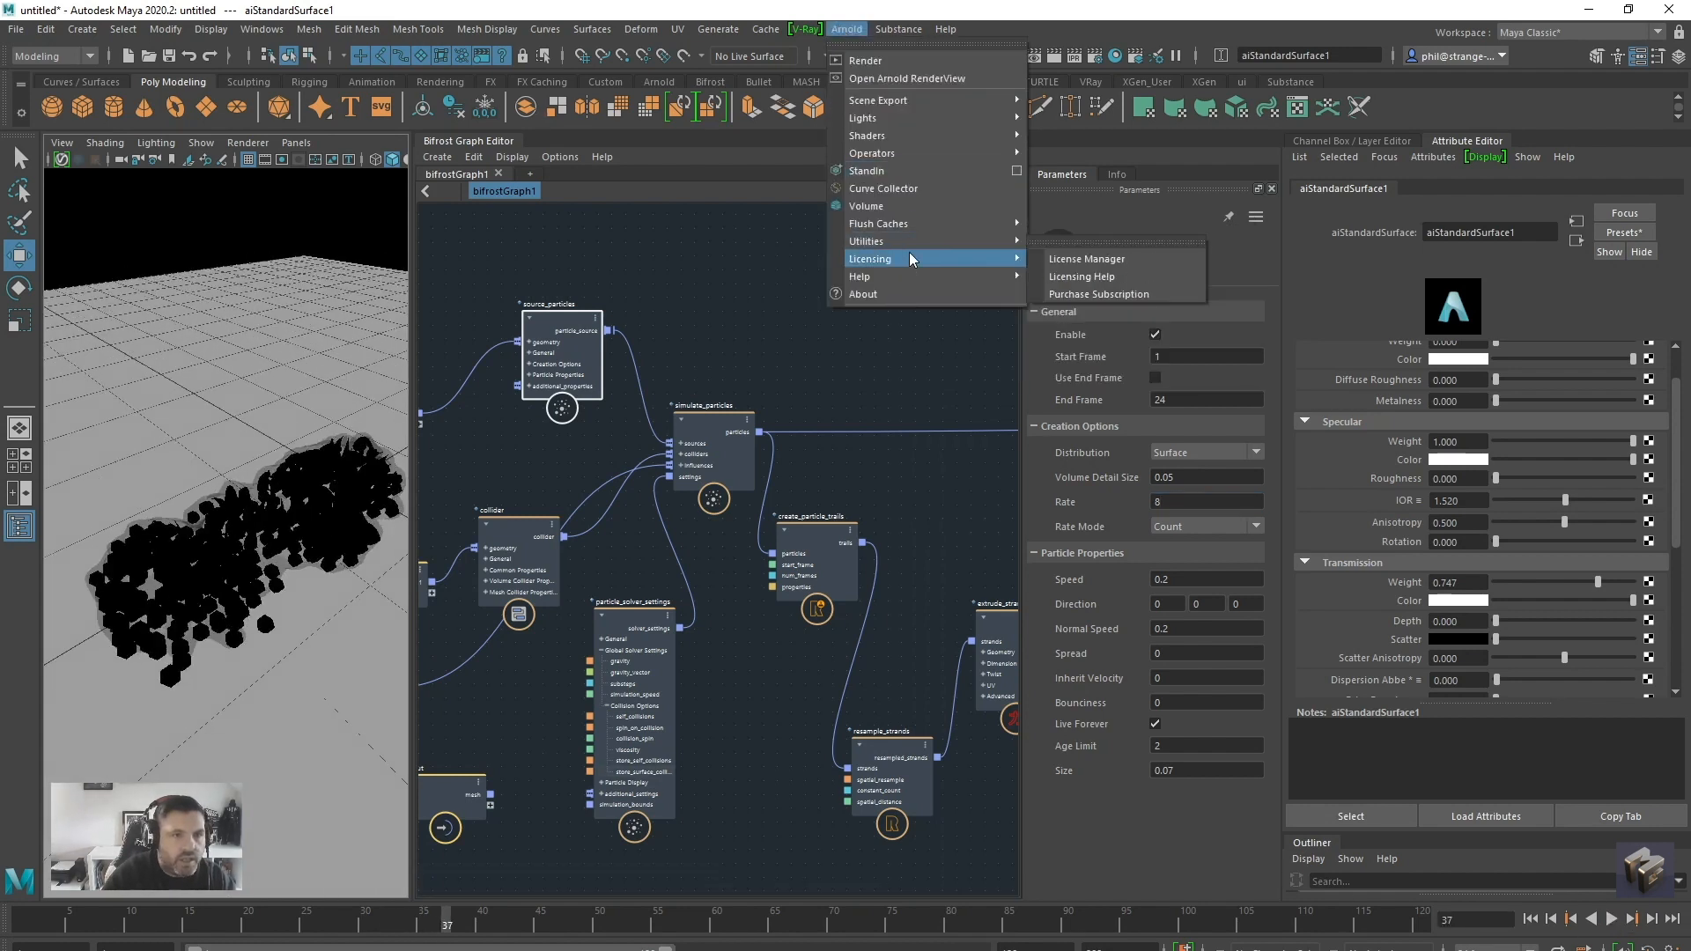
mouse_move(911, 124)
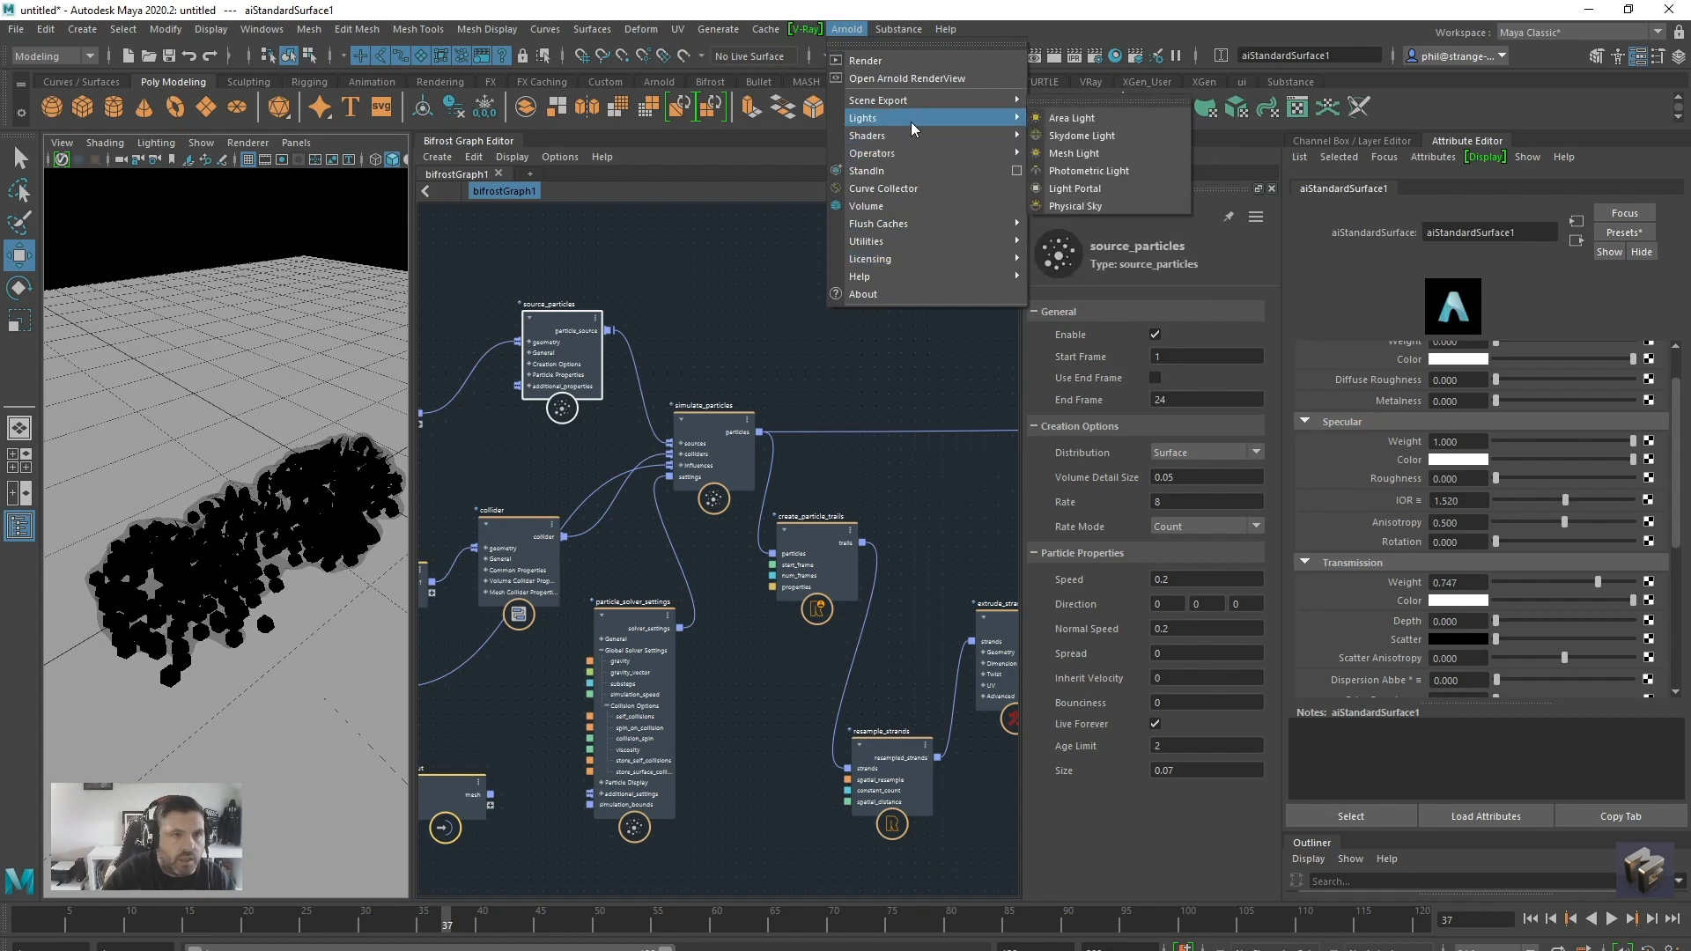
click(1083, 136)
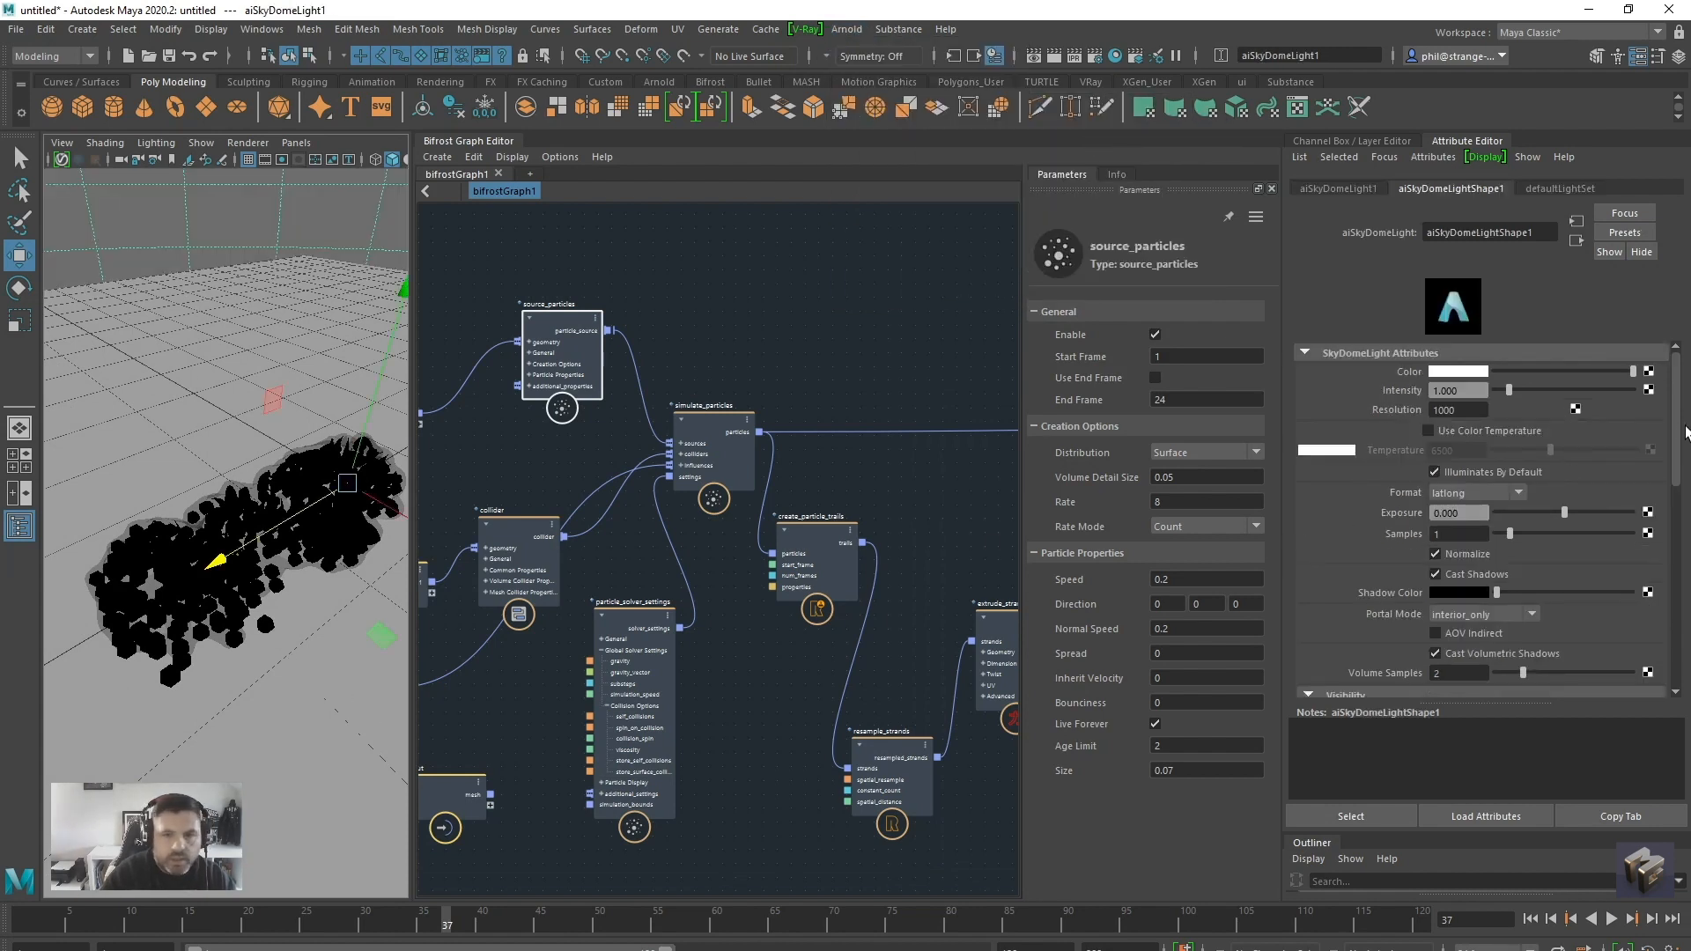
click(1648, 370)
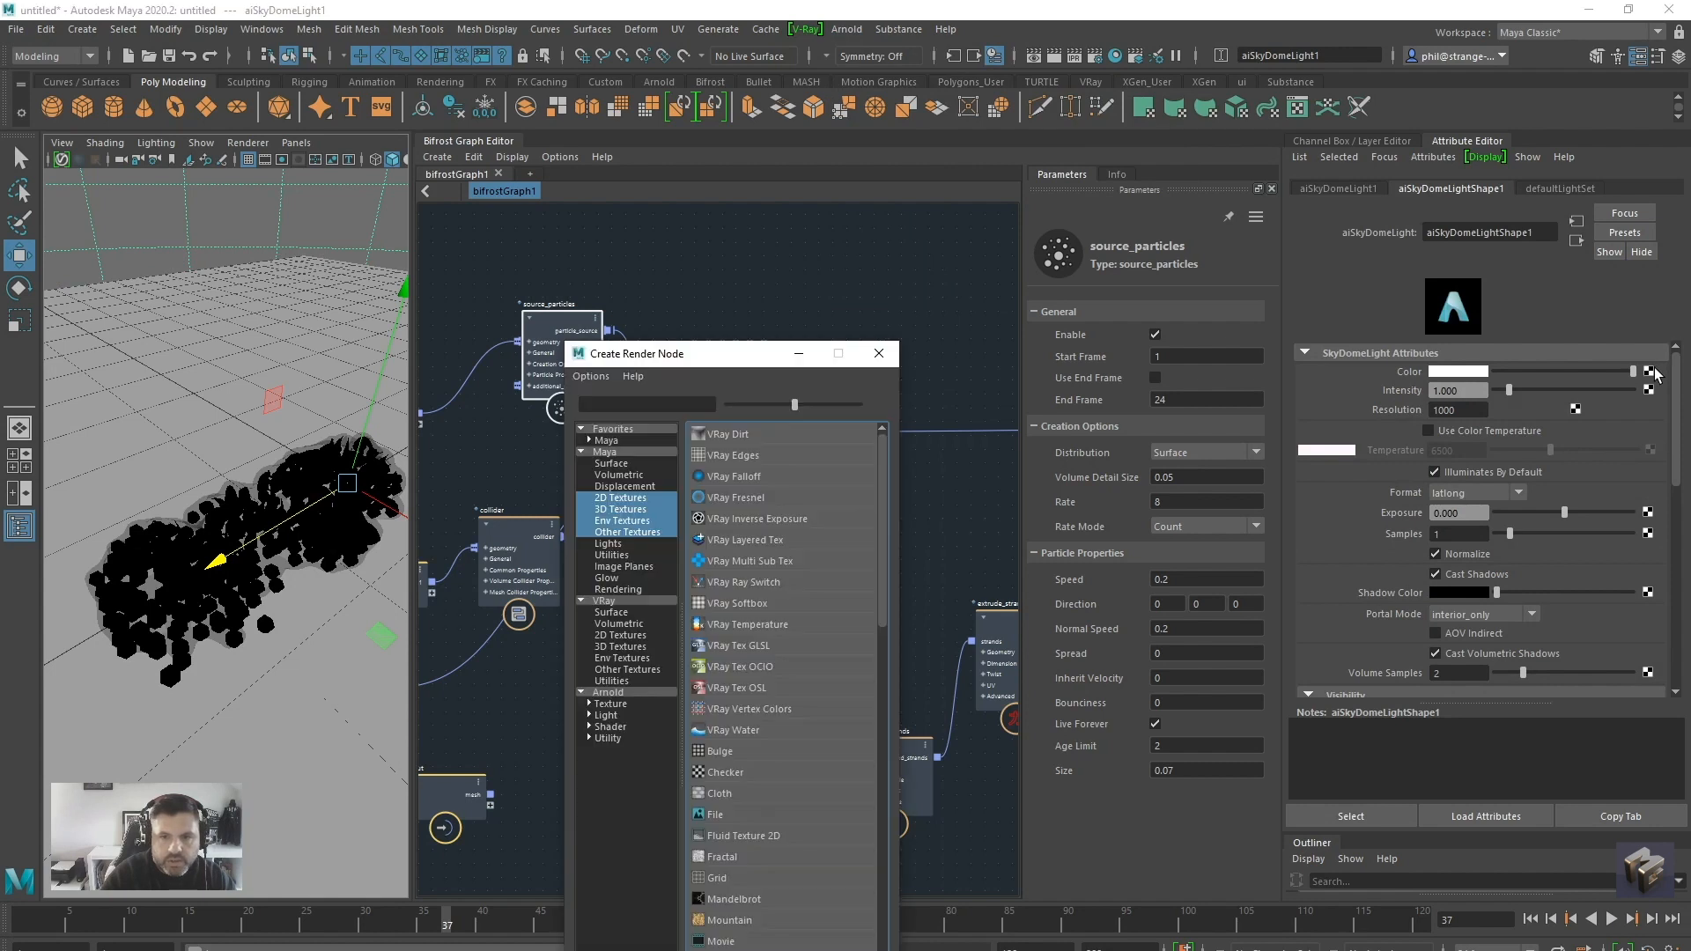
click(722, 814)
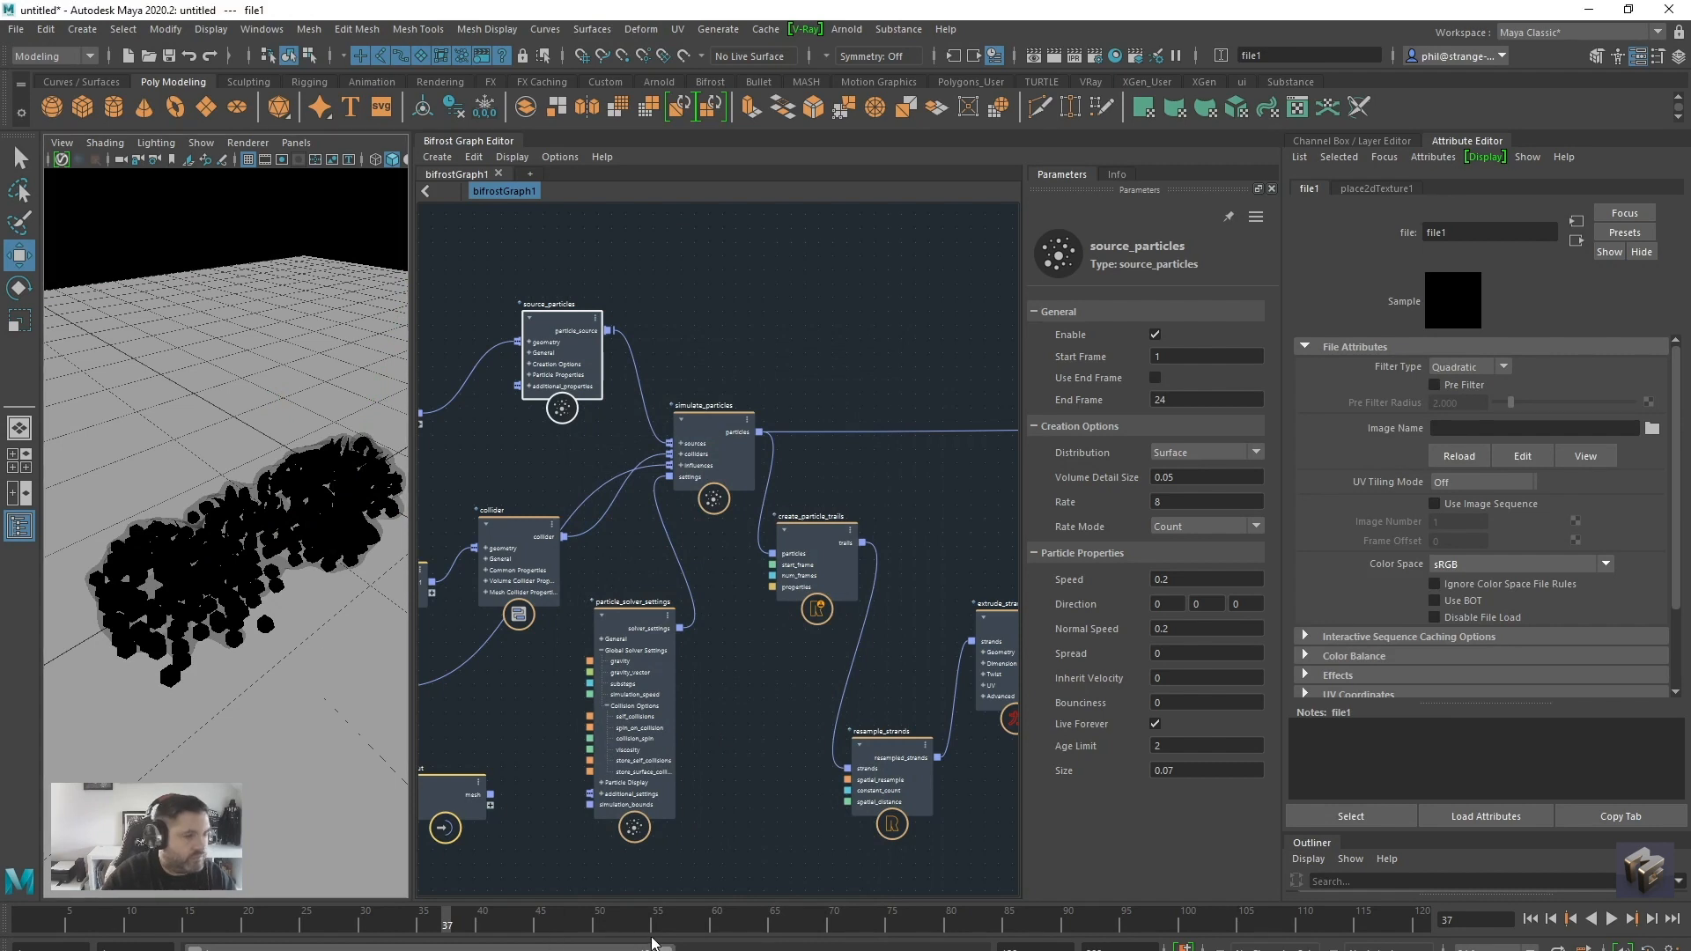
click(1653, 428)
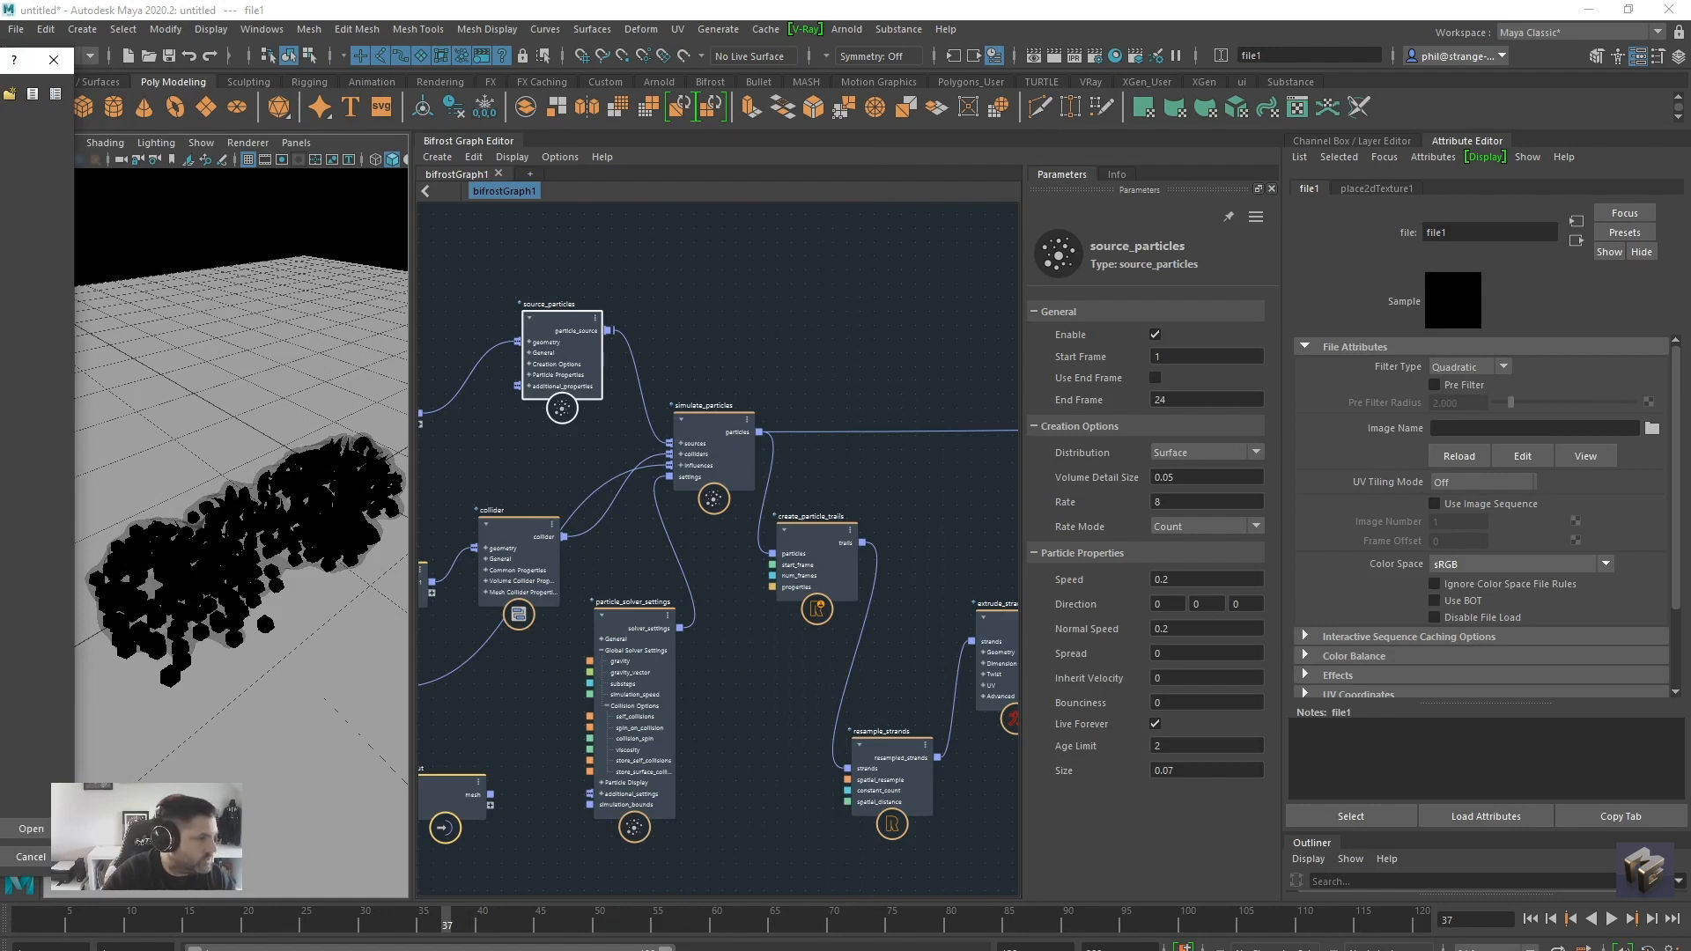
key(Return)
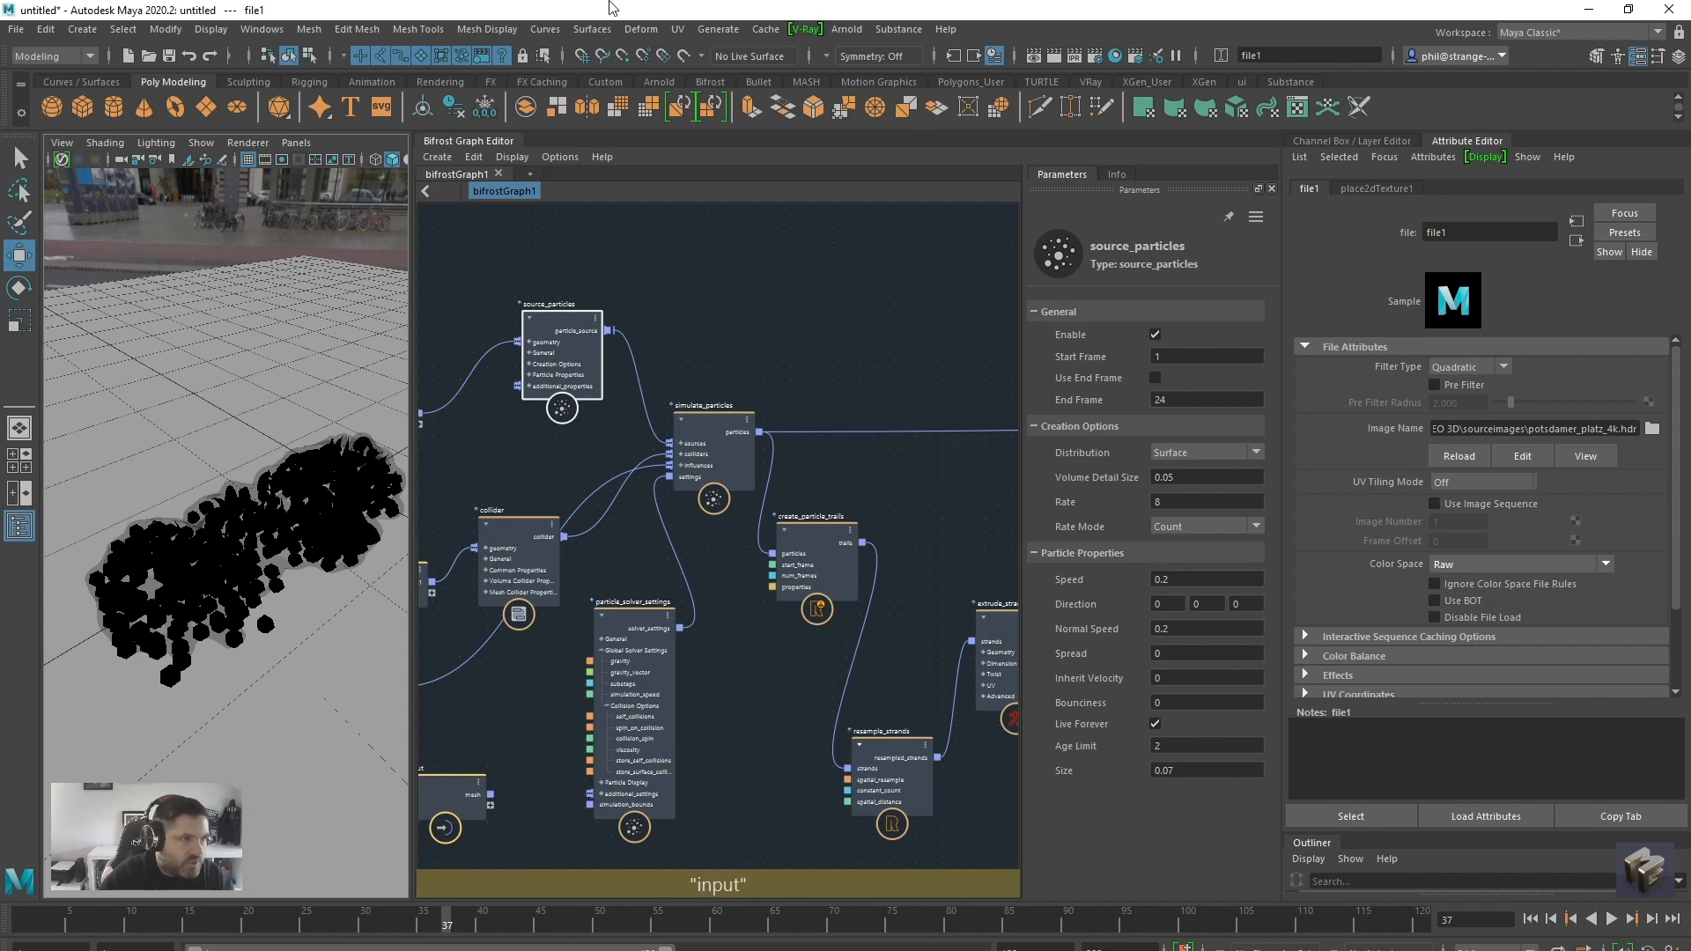
Set the skydome light's camera visibility to 0 and its samples to 2
click(1335, 143)
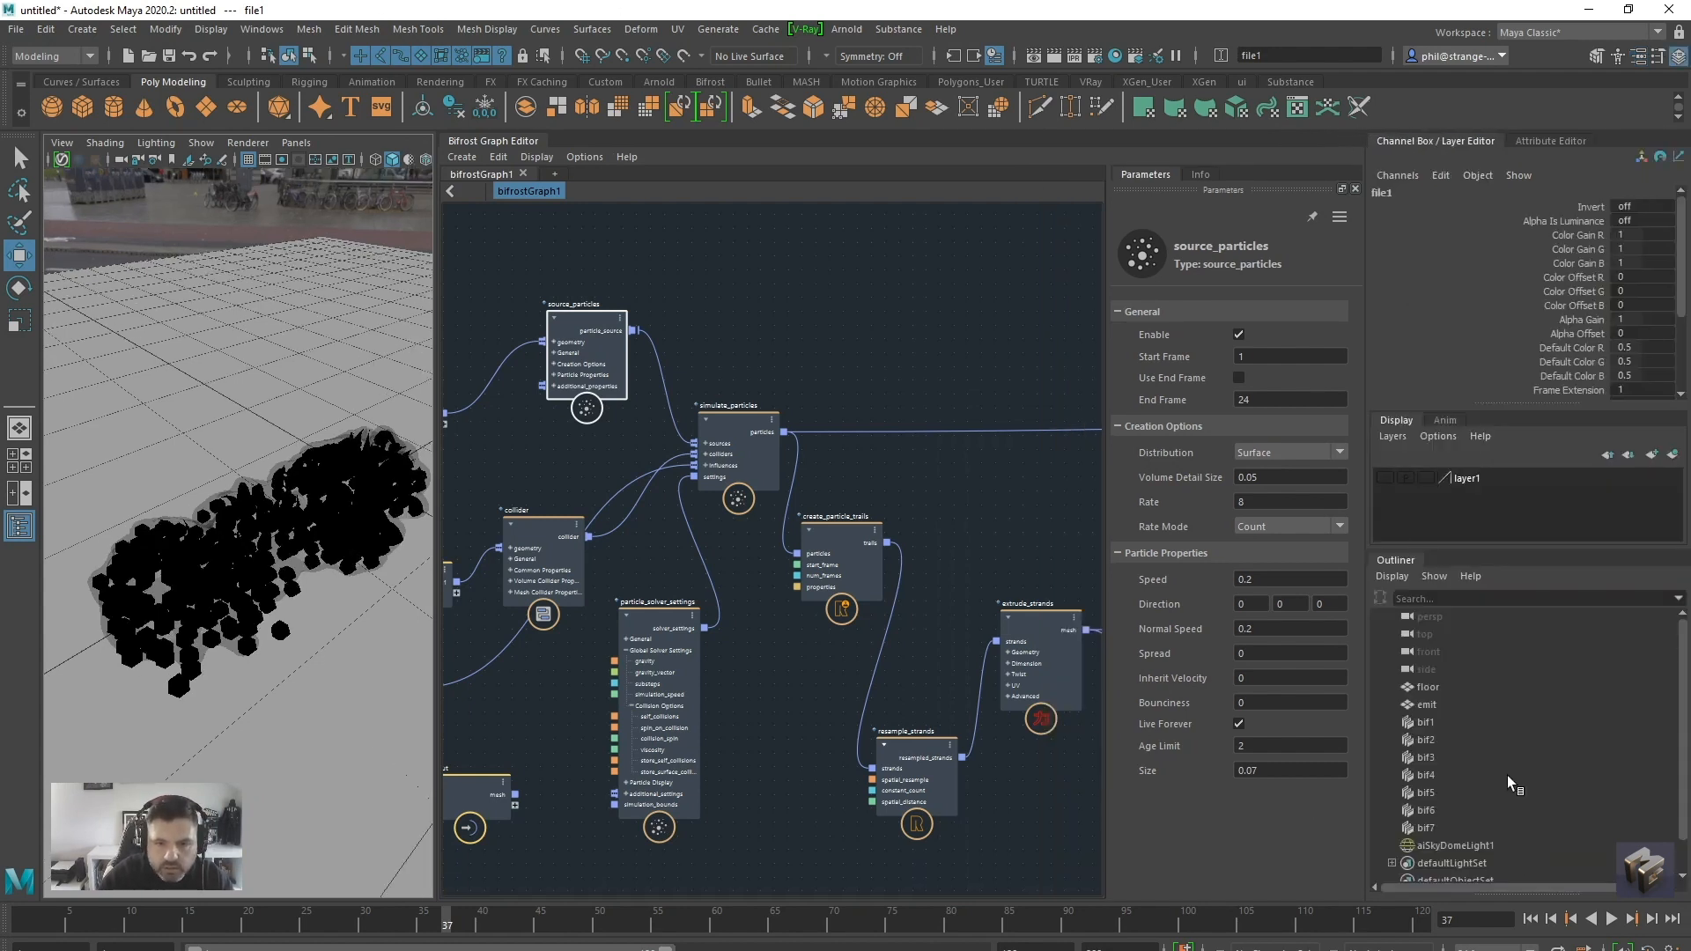
click(1454, 809)
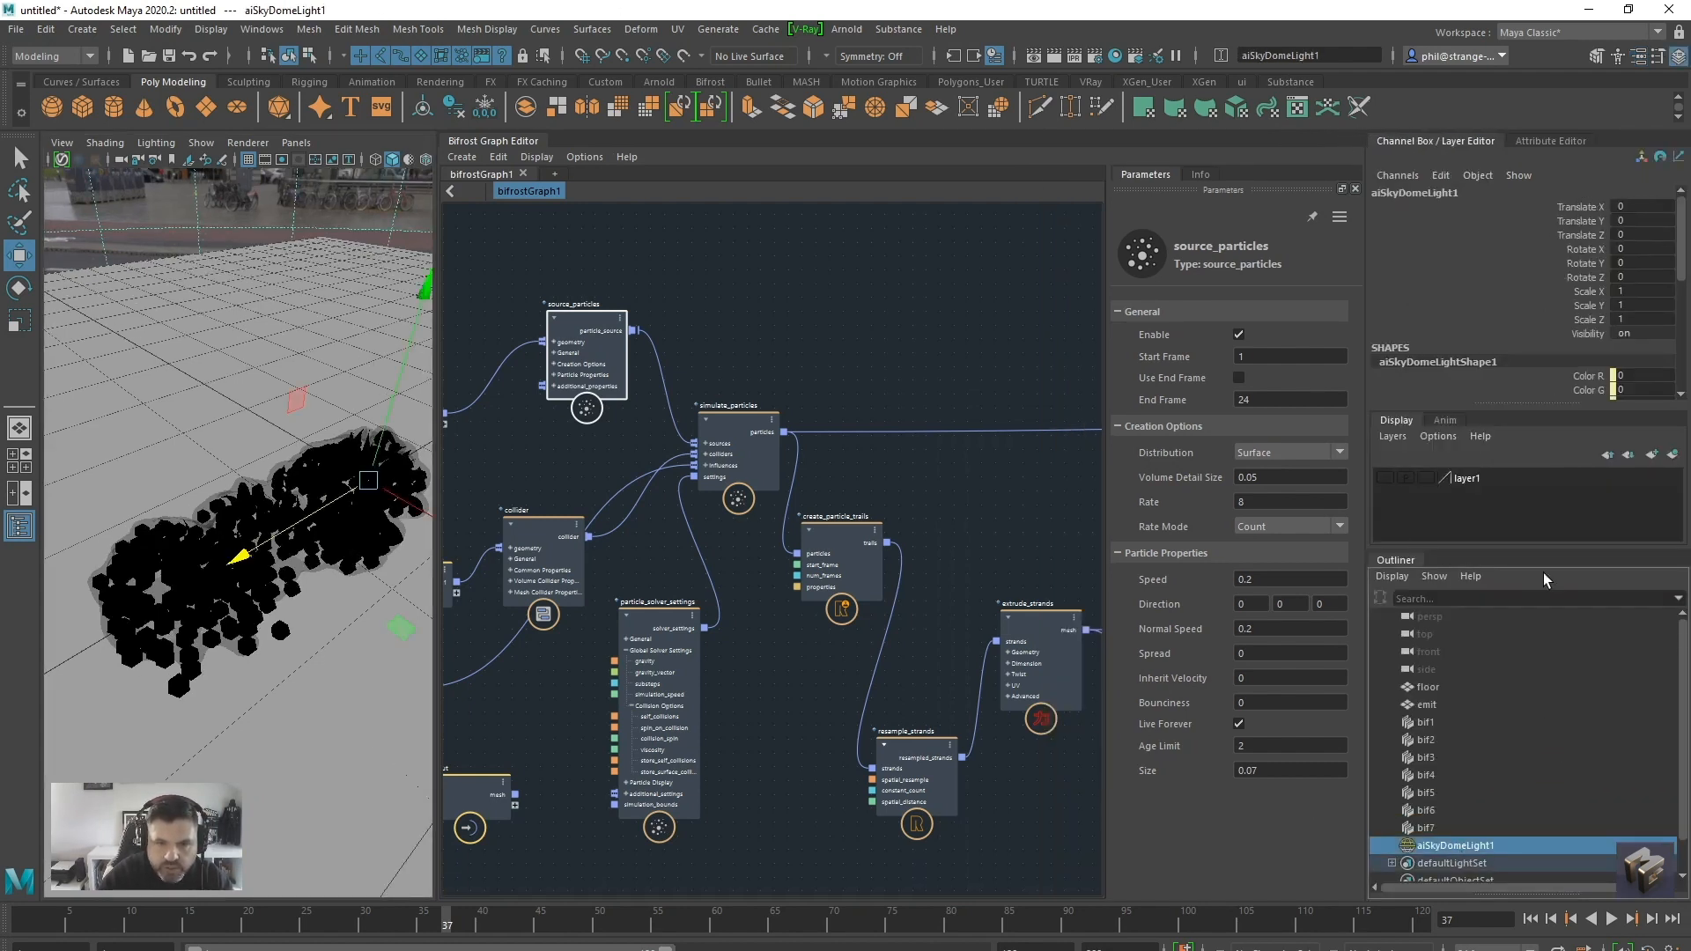
click(1550, 144)
scroll(1353, 551, down, 3)
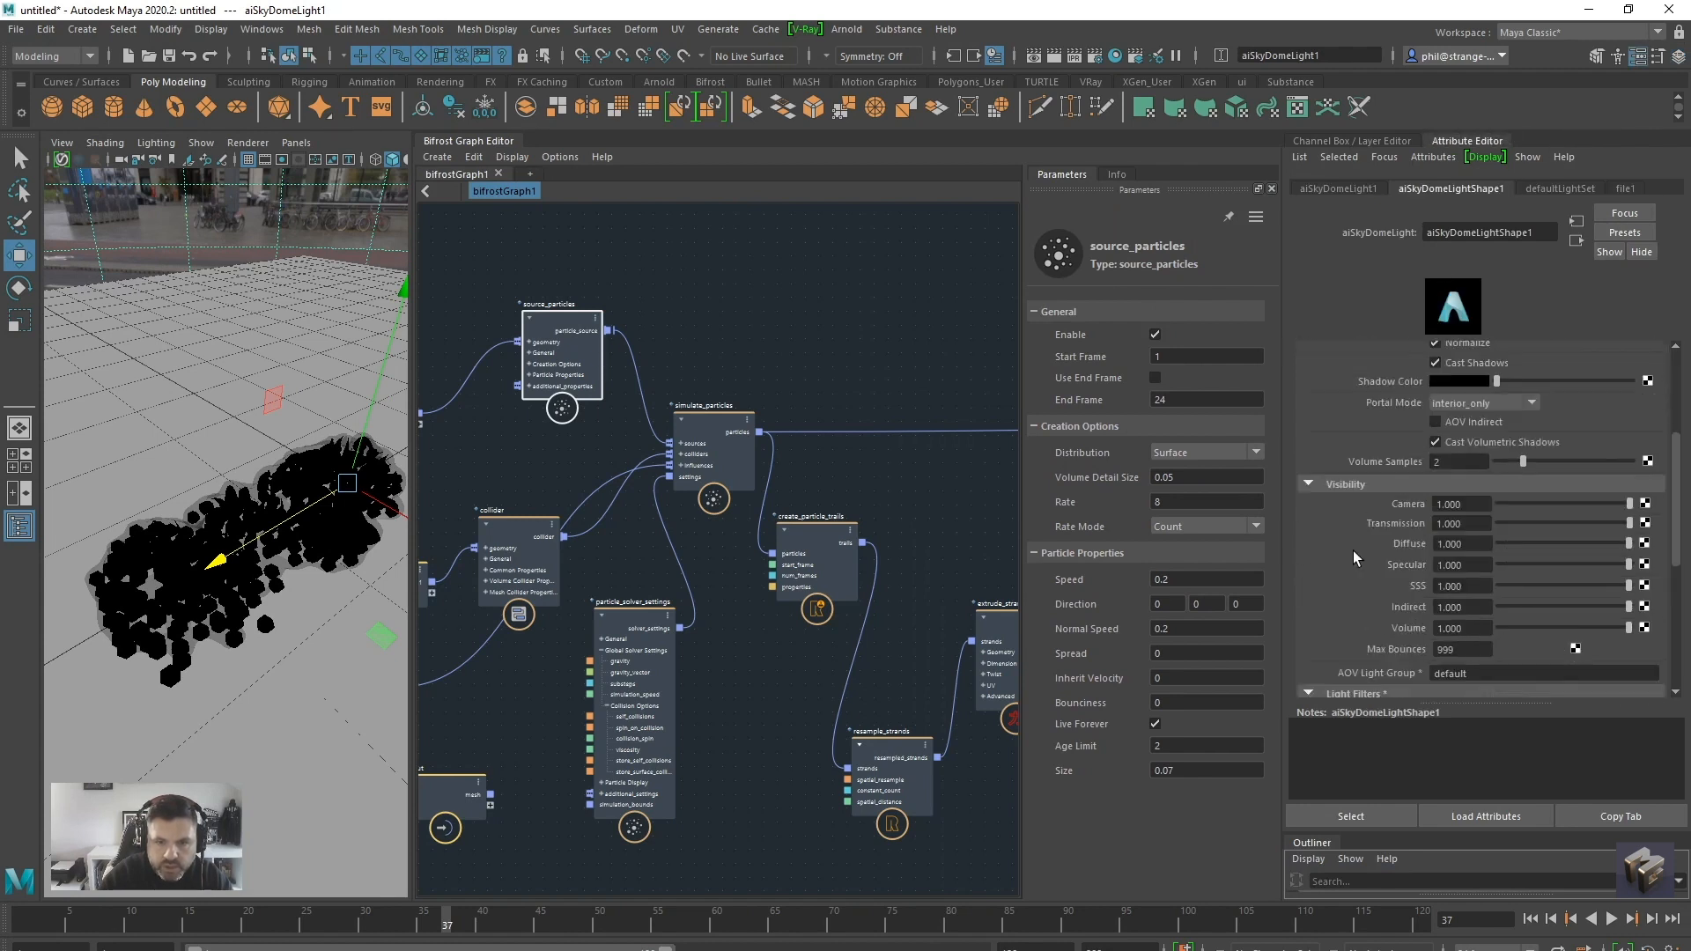
click(1488, 398)
text(0)
key(Return)
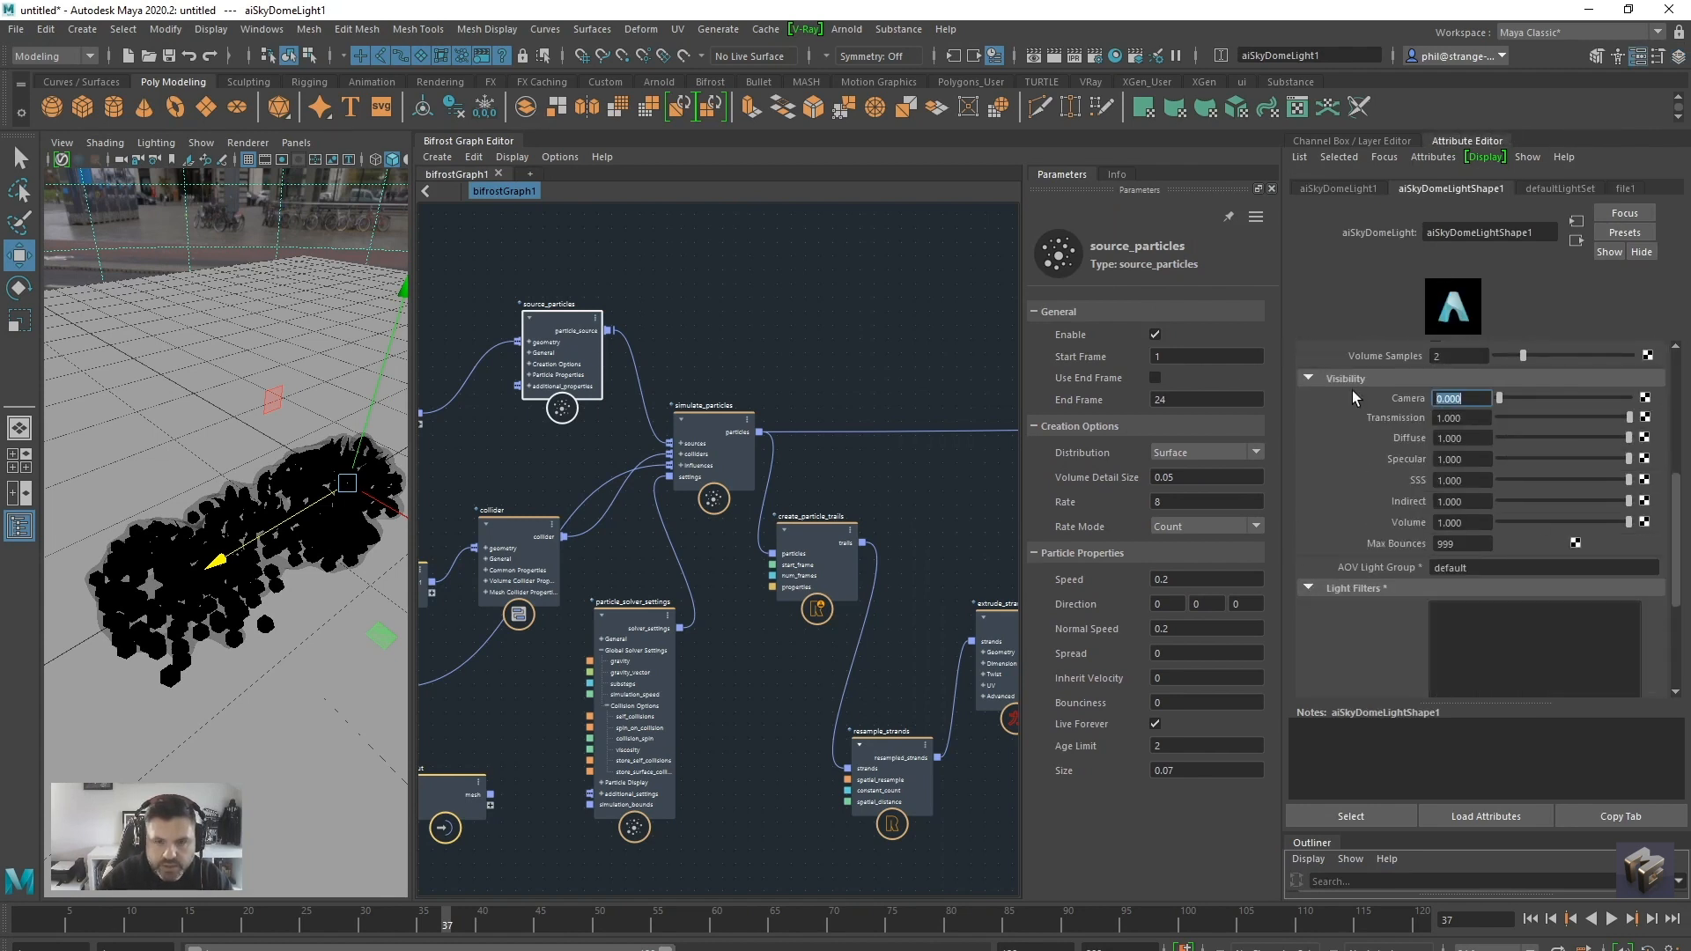
scroll(1402, 433, up, 3)
scroll(1366, 493, up, 2)
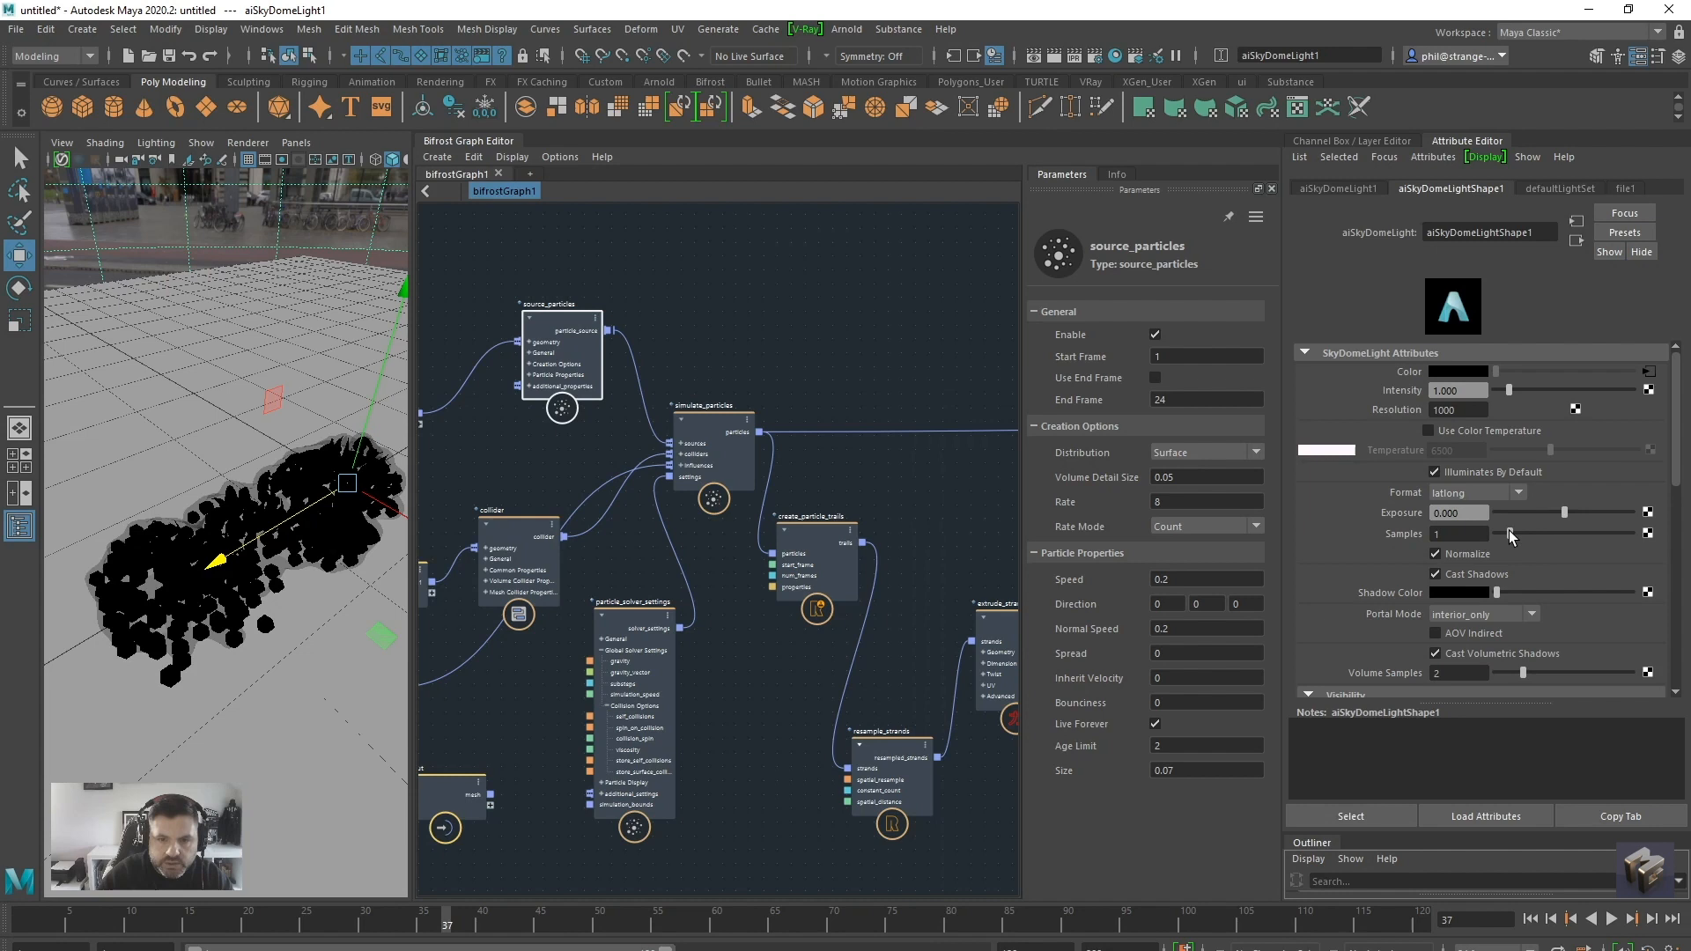
scroll(260, 649, up, 4)
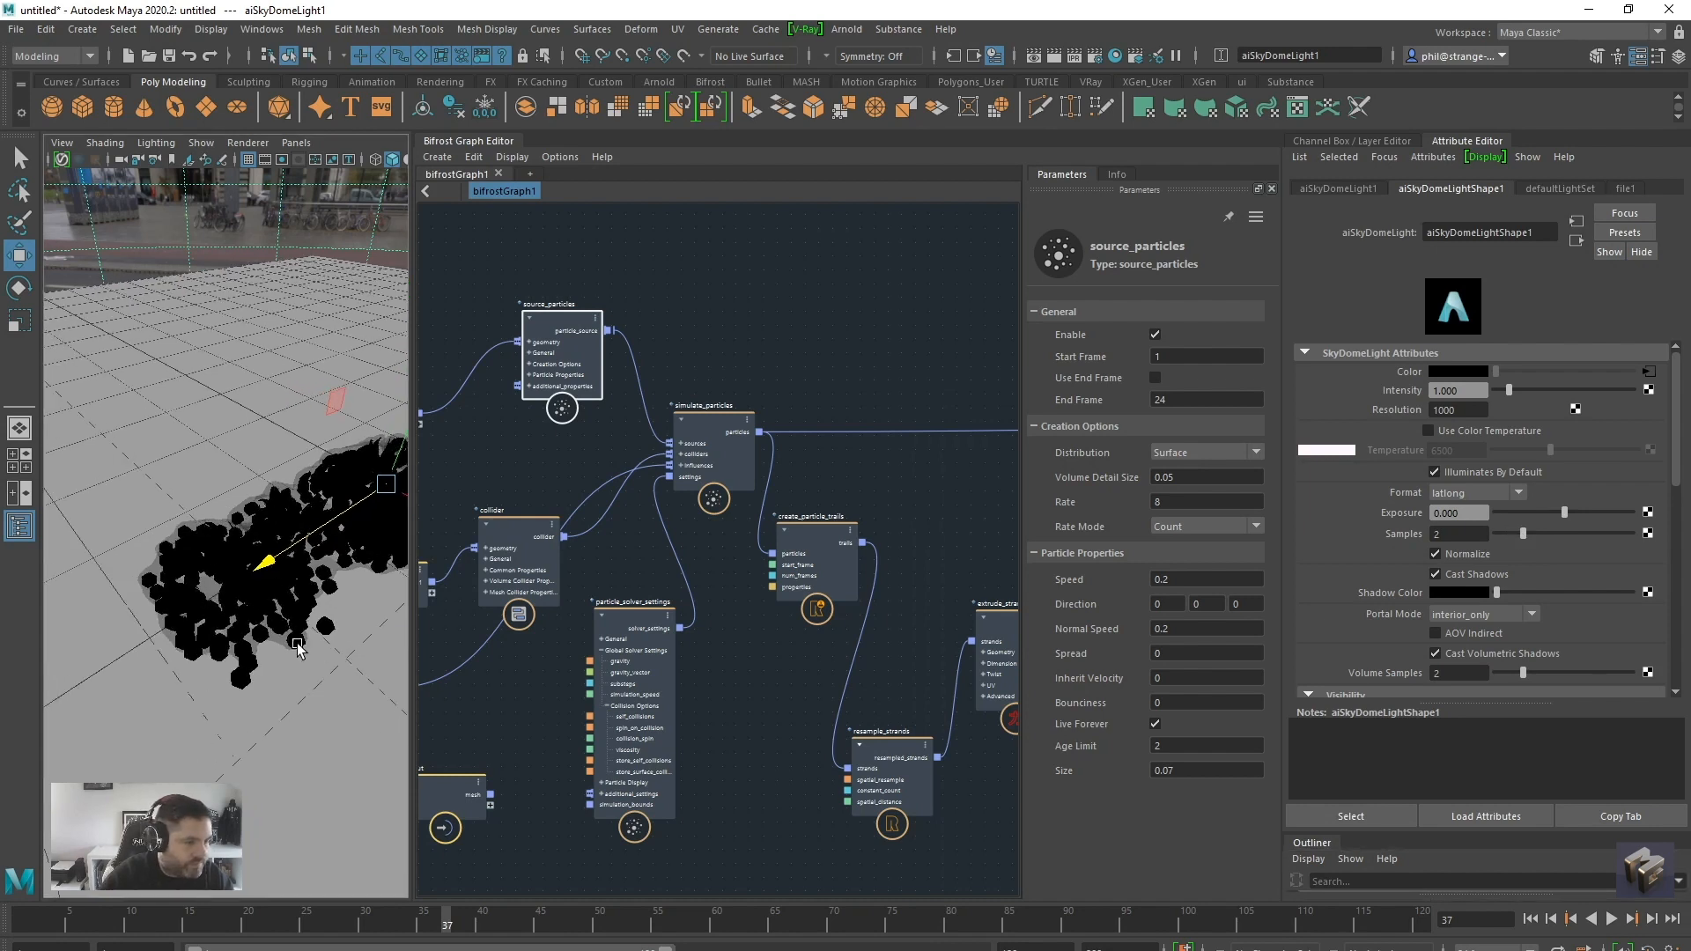
Assign a new Arnold aiStandardSurface material to the floor and lower its base weight to about 0.234
alt+drag(226, 645, 272, 687)
alt+middle_drag(271, 687, 221, 620)
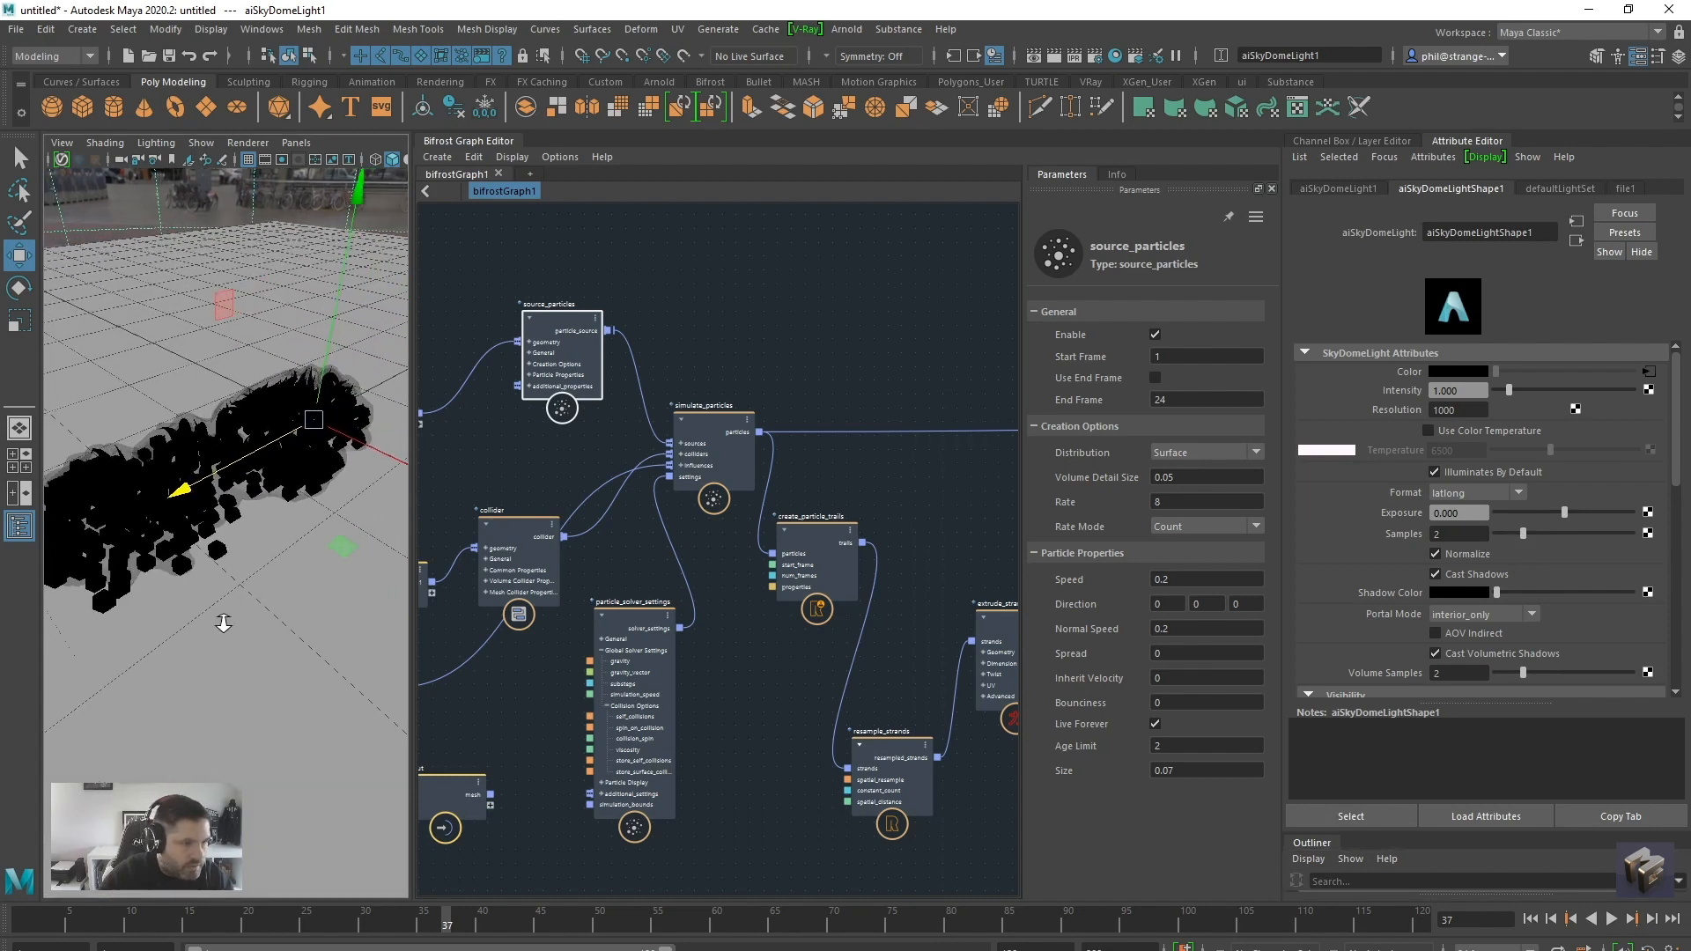
click(304, 668)
right_click(306, 667)
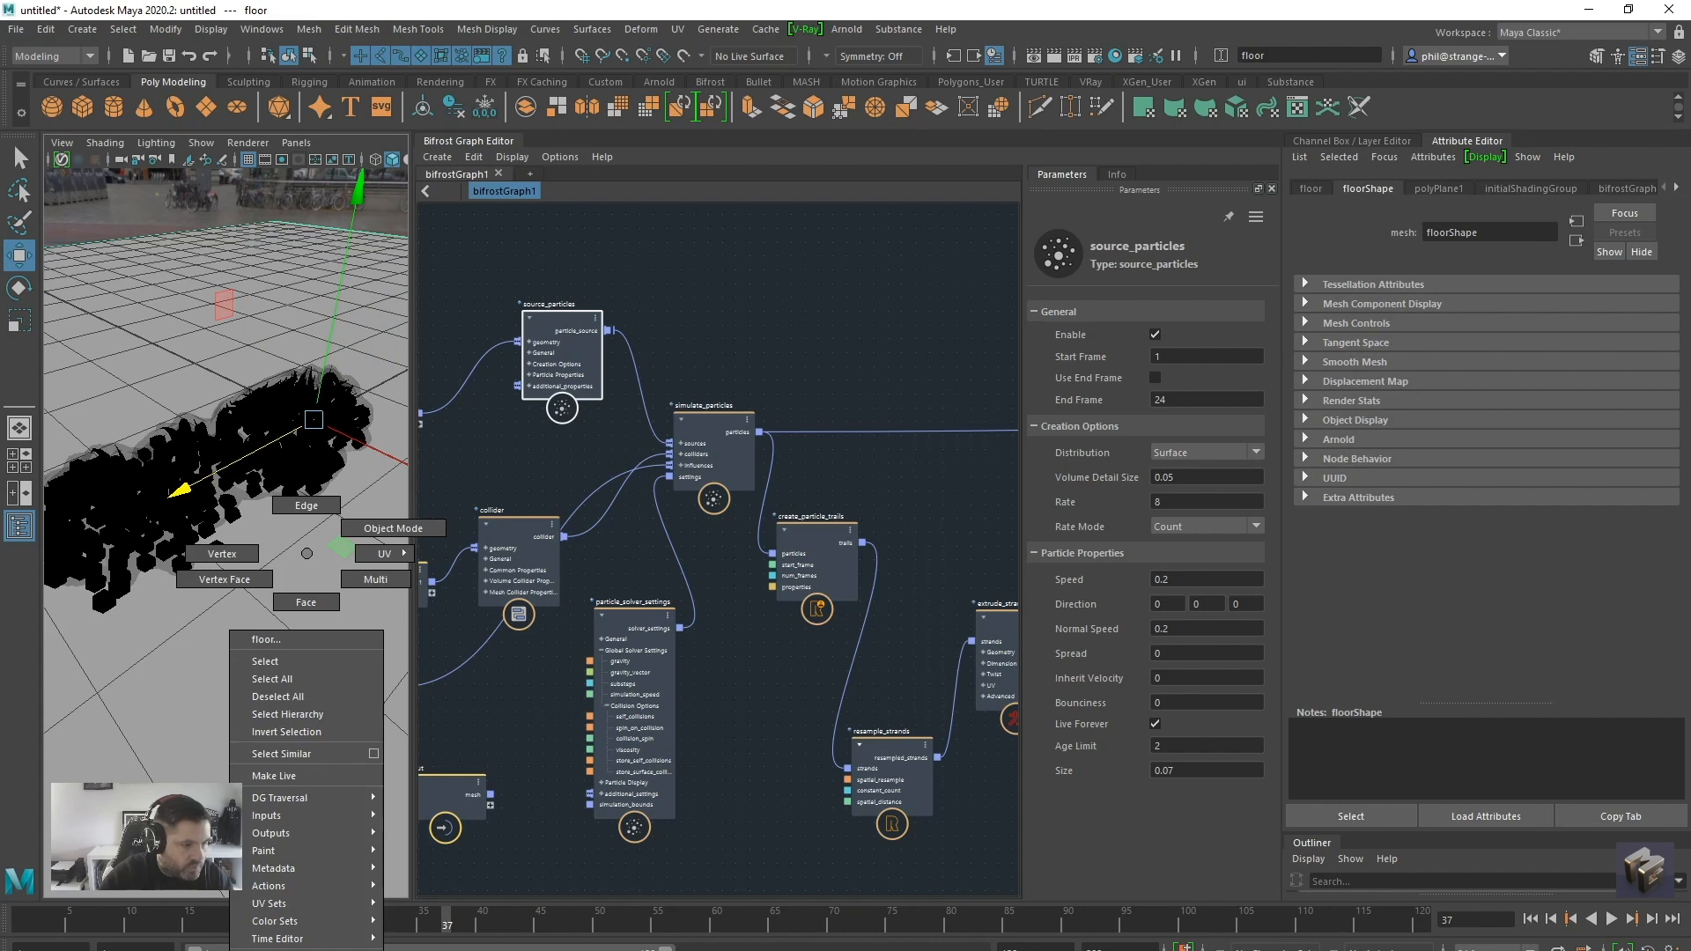
click(299, 950)
click(498, 503)
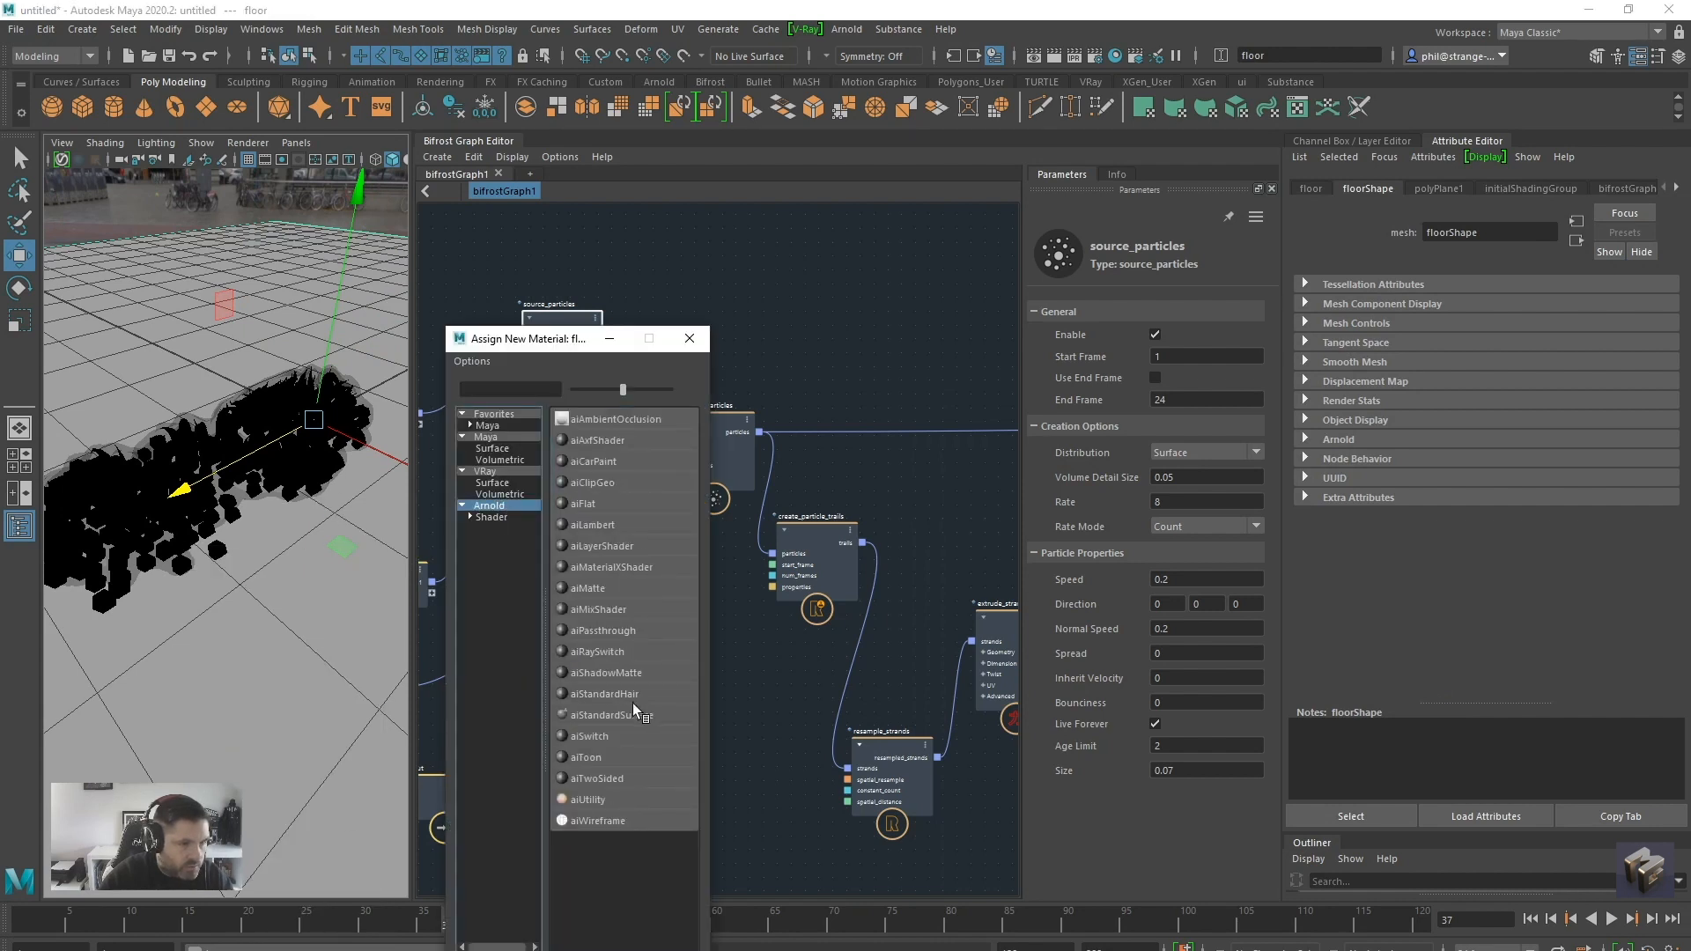
click(622, 716)
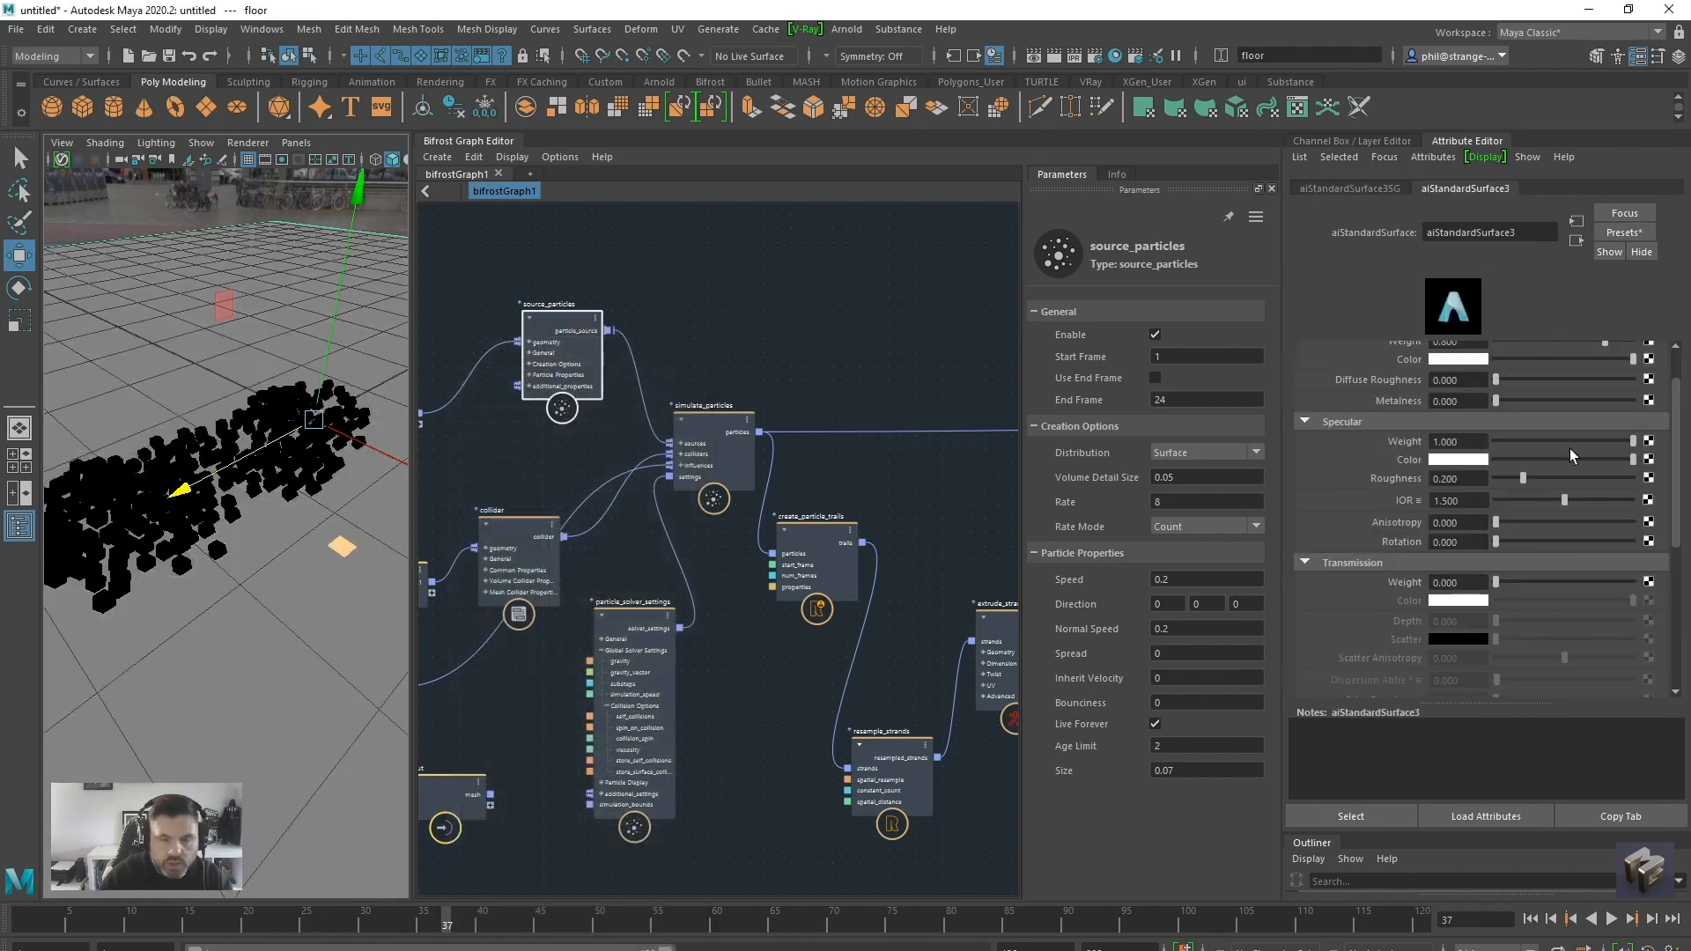
scroll(1559, 423, up, 2)
click(1527, 393)
Enlarge the perspective viewport, frame the particle clusters on the floor and render them in the Arnold RenderView
alt+drag(257, 662, 302, 682)
alt+right_drag(302, 683, 335, 676)
drag(412, 620, 971, 621)
alt+drag(509, 715, 555, 695)
alt+middle_drag(650, 656, 577, 685)
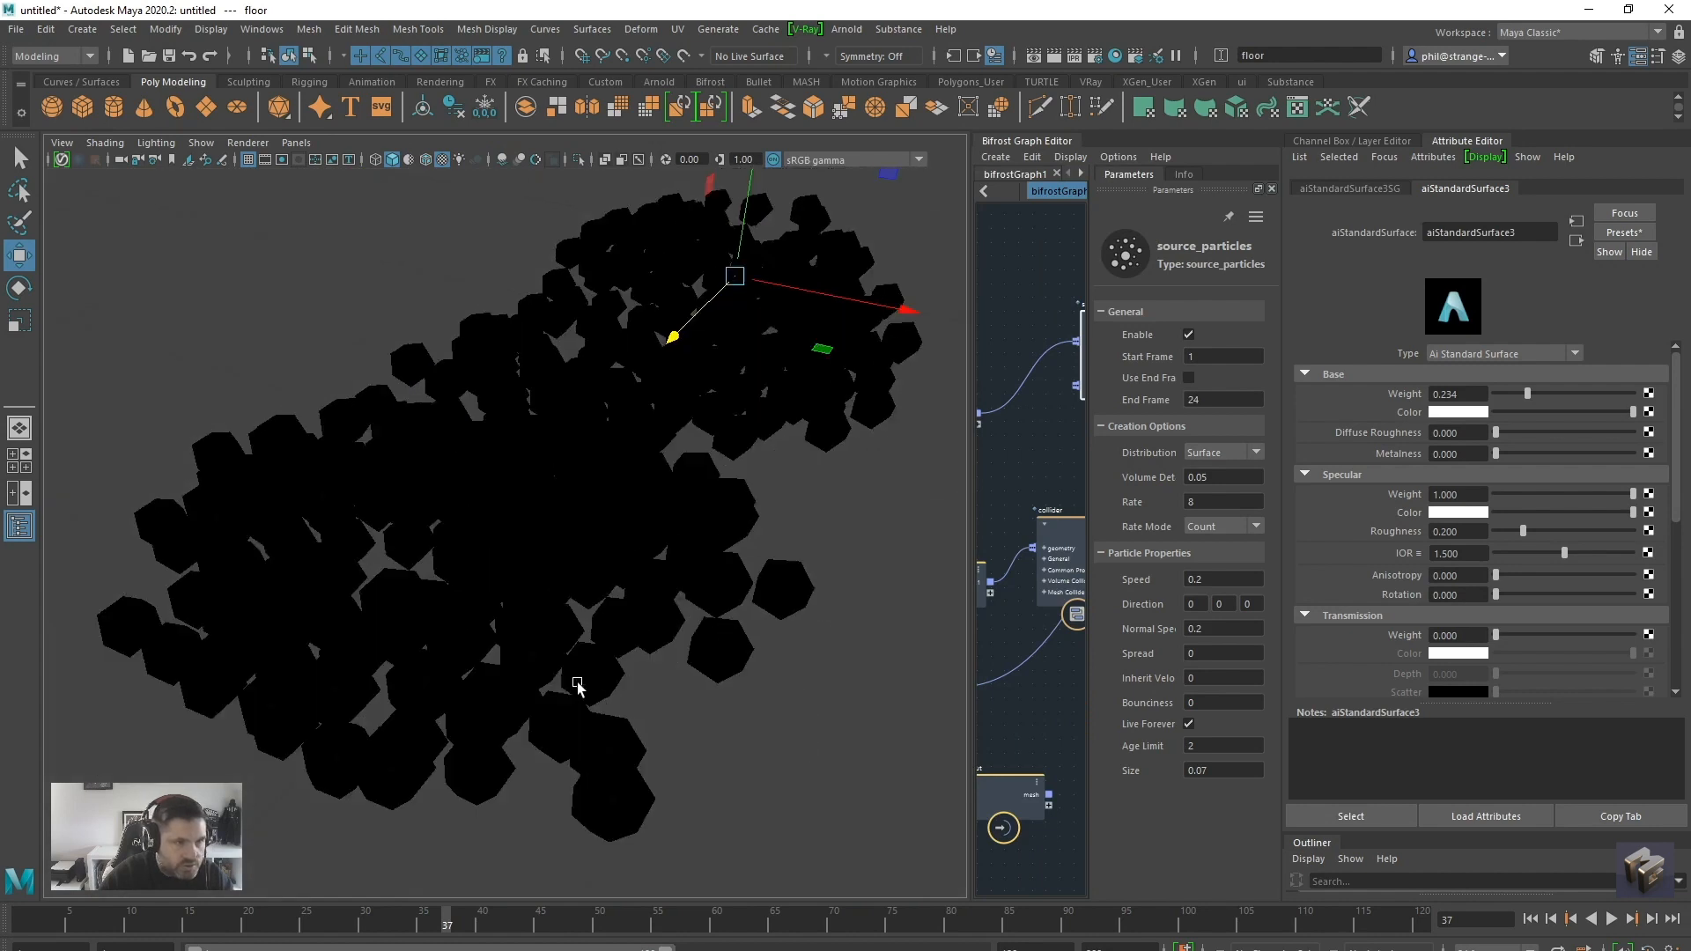
alt+right_drag(577, 685, 539, 688)
alt+drag(539, 688, 579, 700)
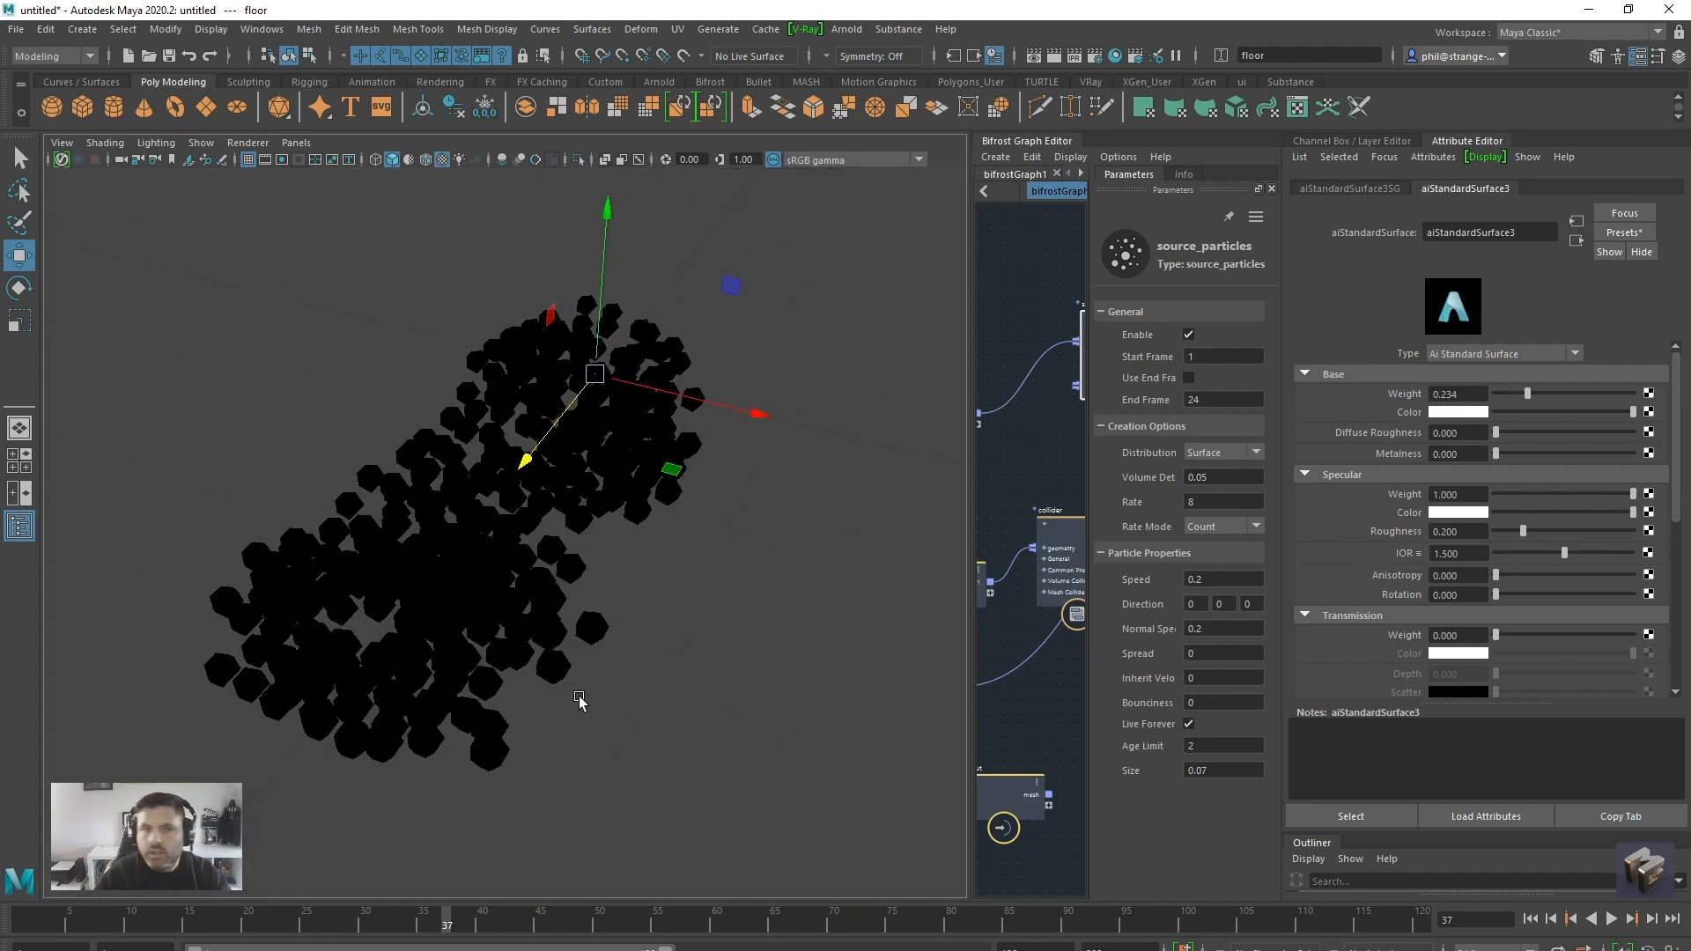
click(847, 30)
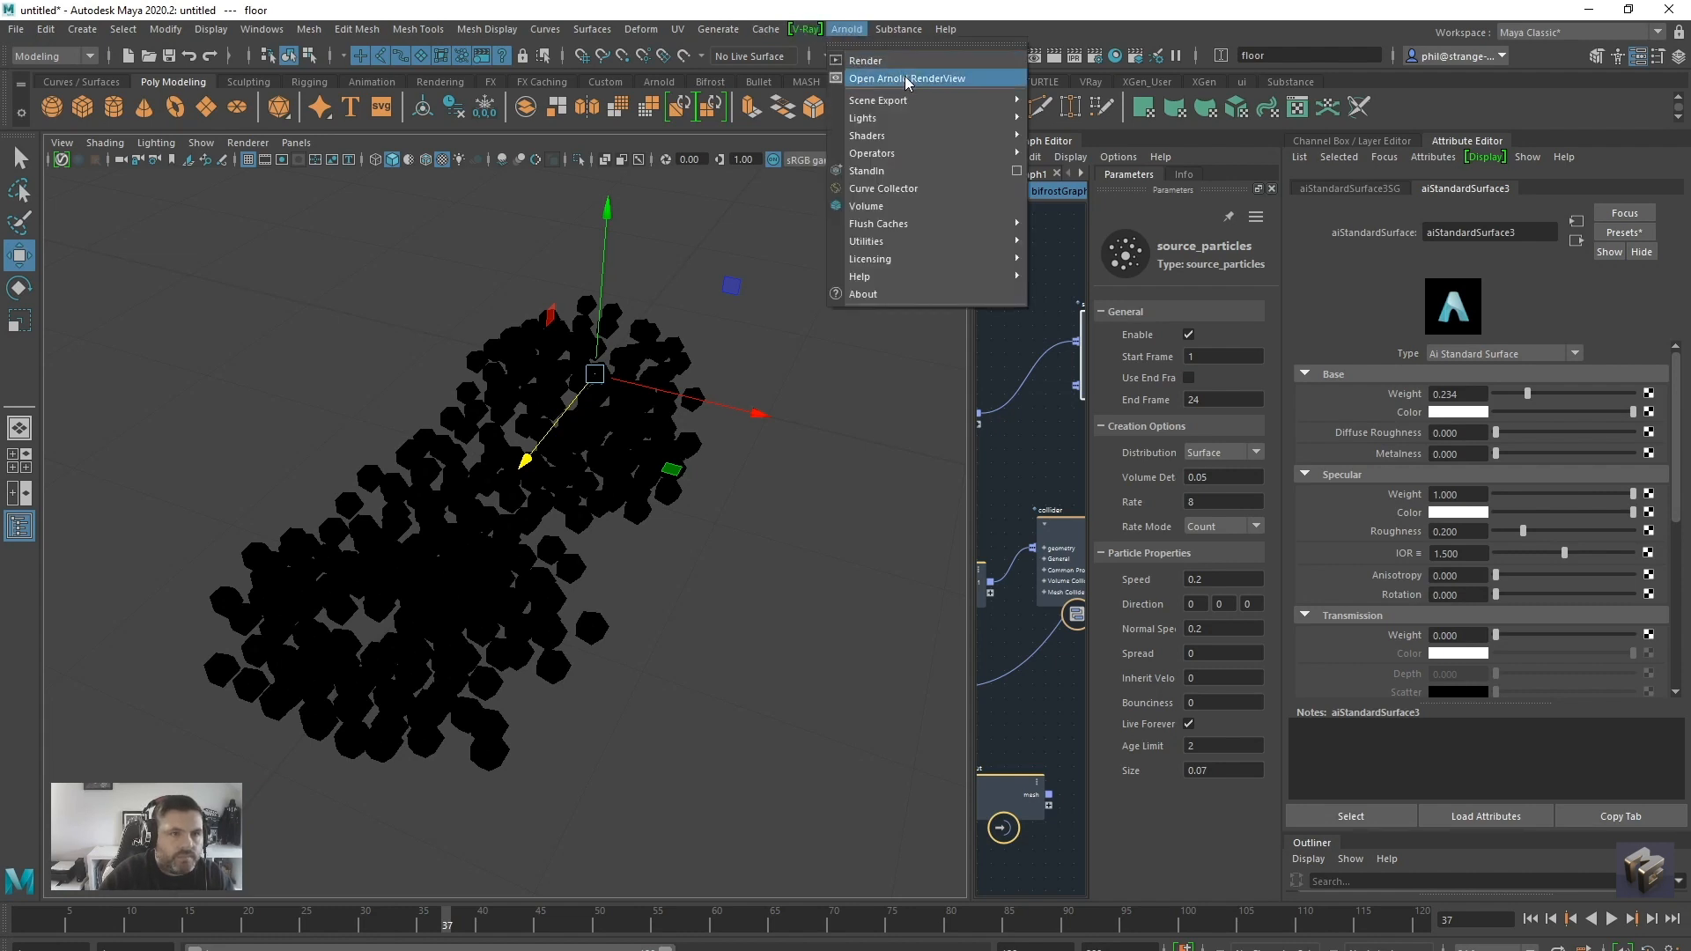
click(906, 78)
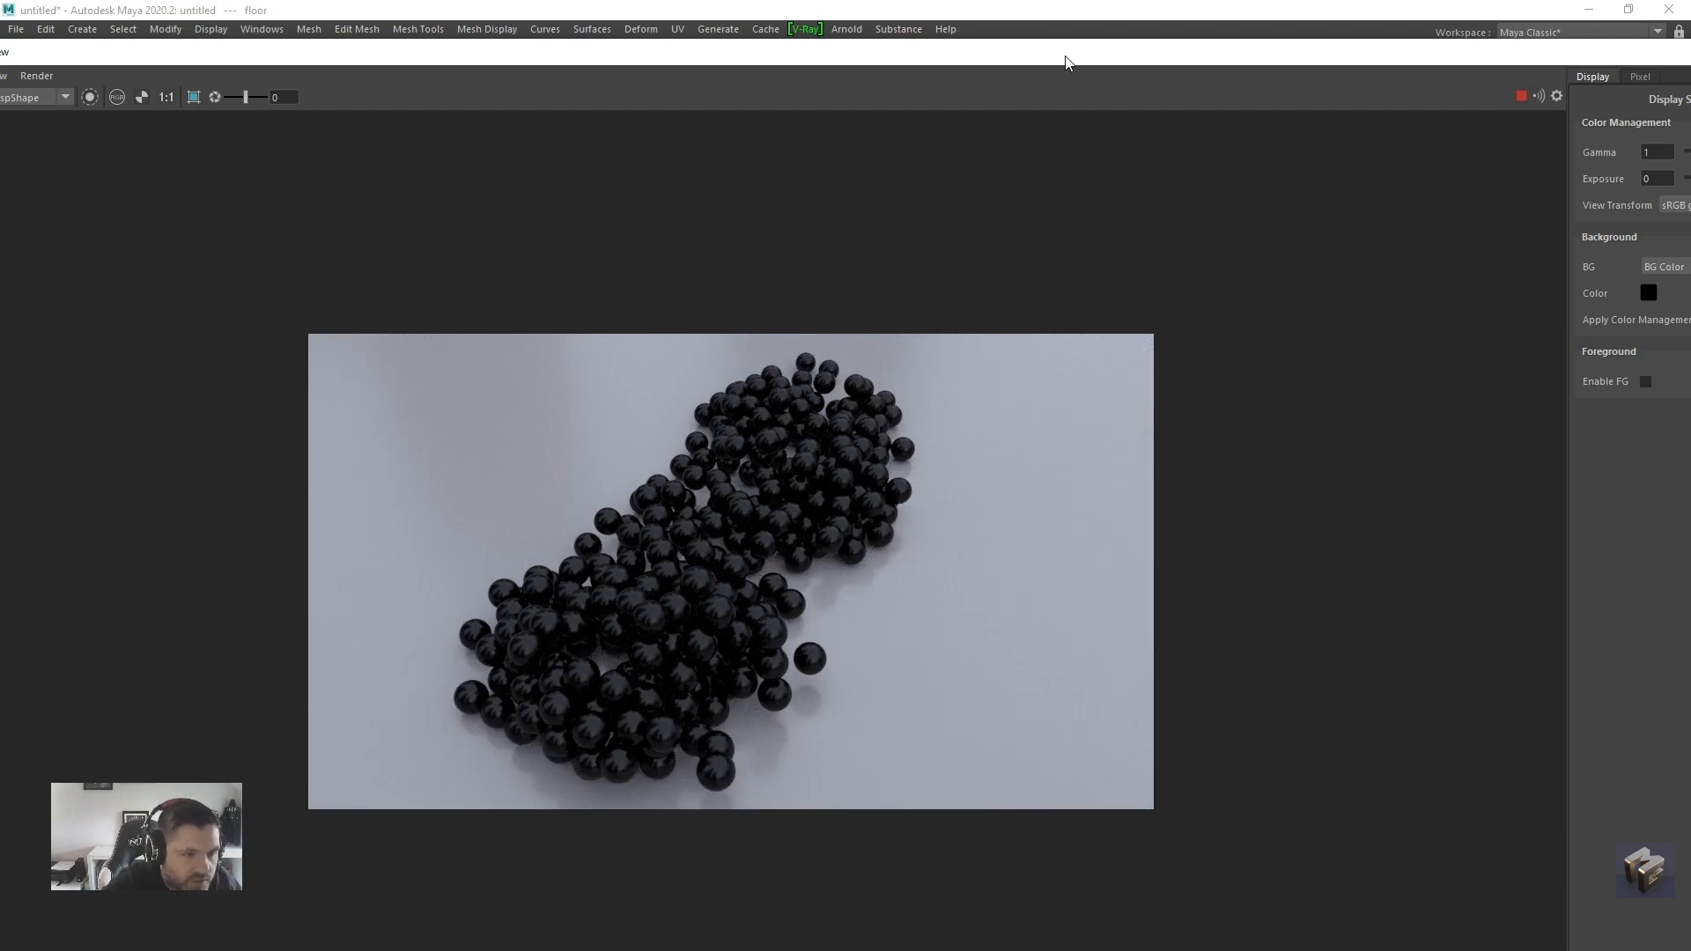
Rewind the simulation to frame 1, play it to about frame 15 and bring the Arnold RenderView back over the viewport
drag(1066, 62, 216, 110)
drag(351, 352, 154, 353)
click(1529, 919)
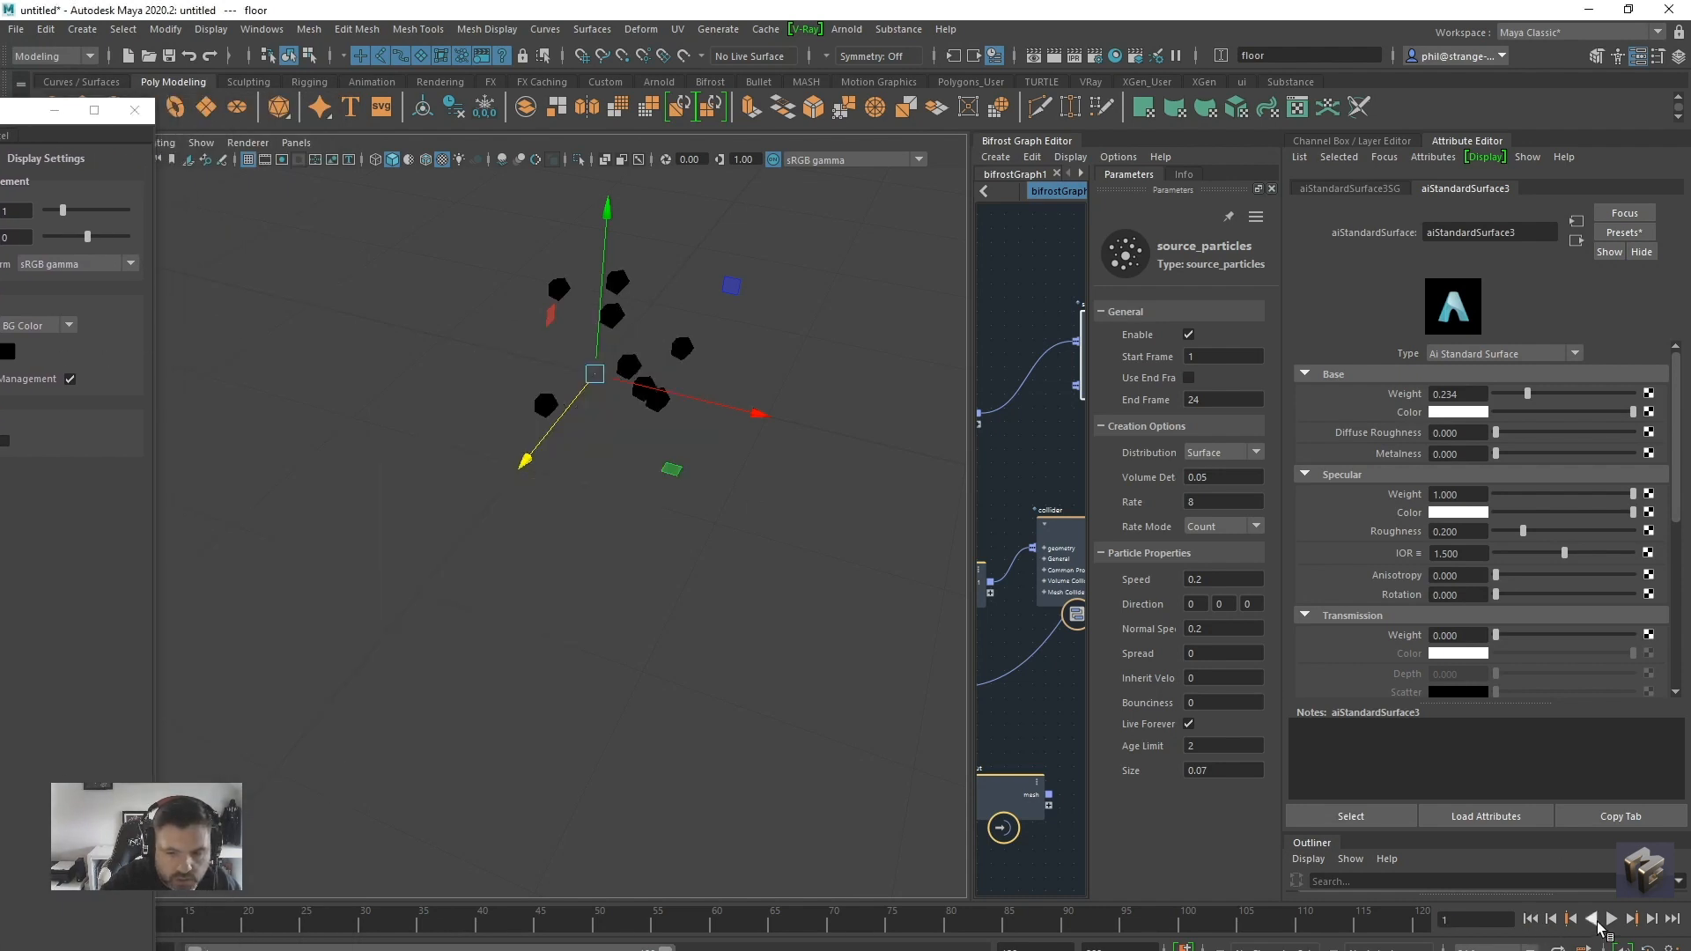
click(1612, 919)
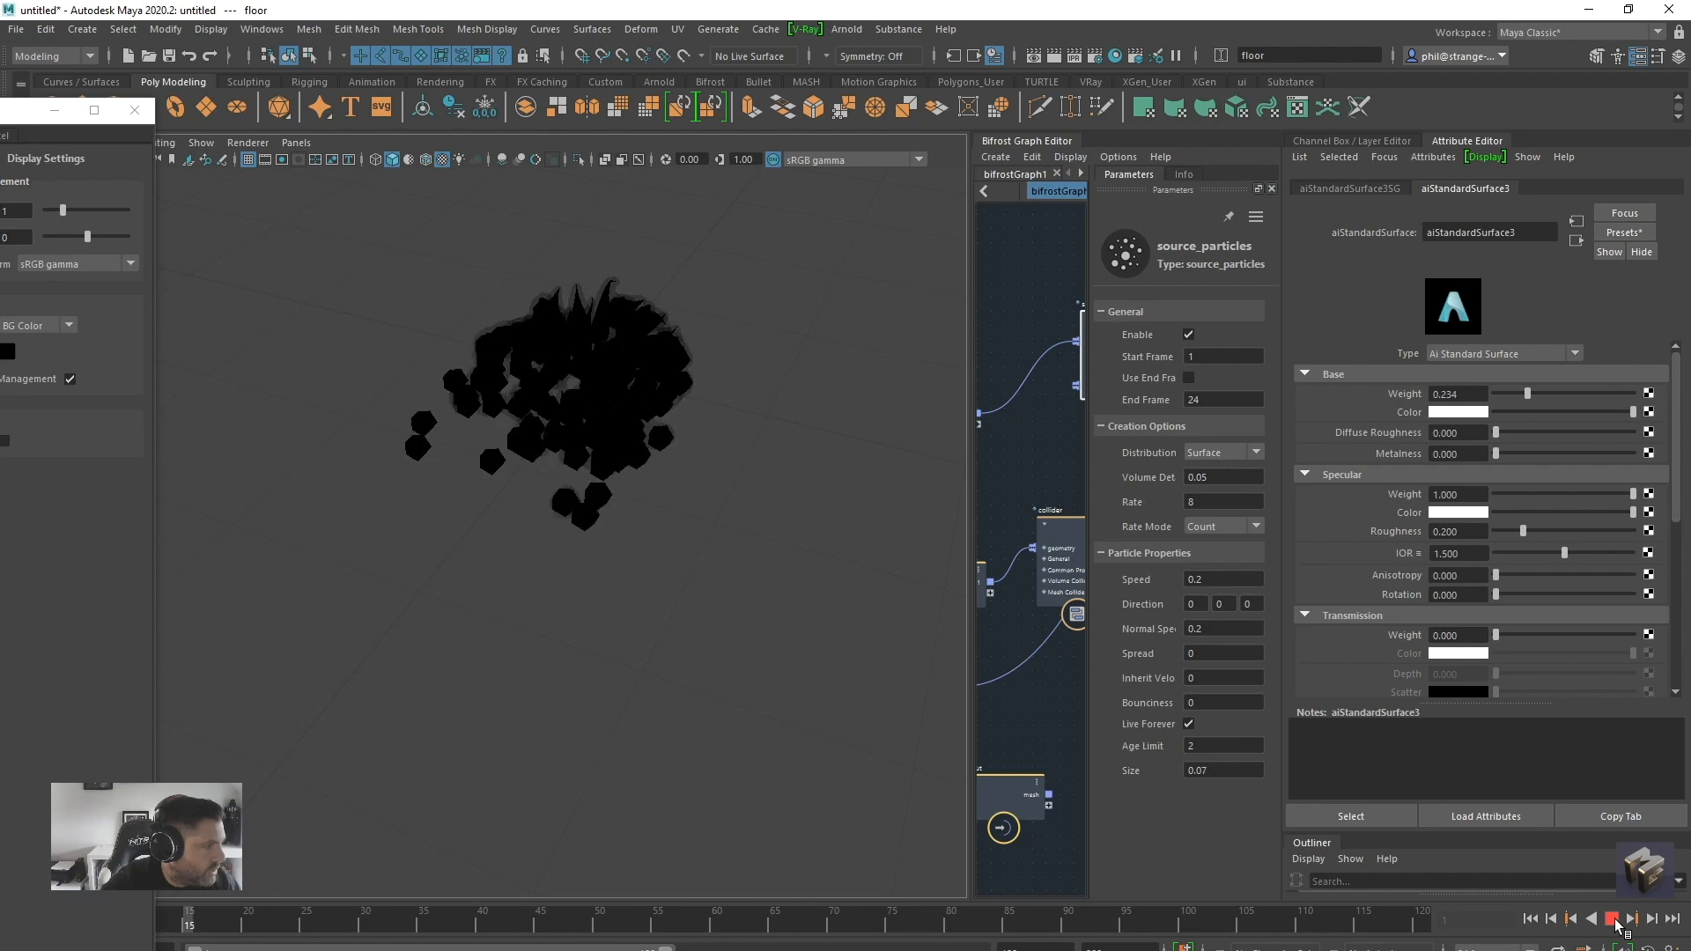
click(1615, 920)
drag(1, 113, 936, 40)
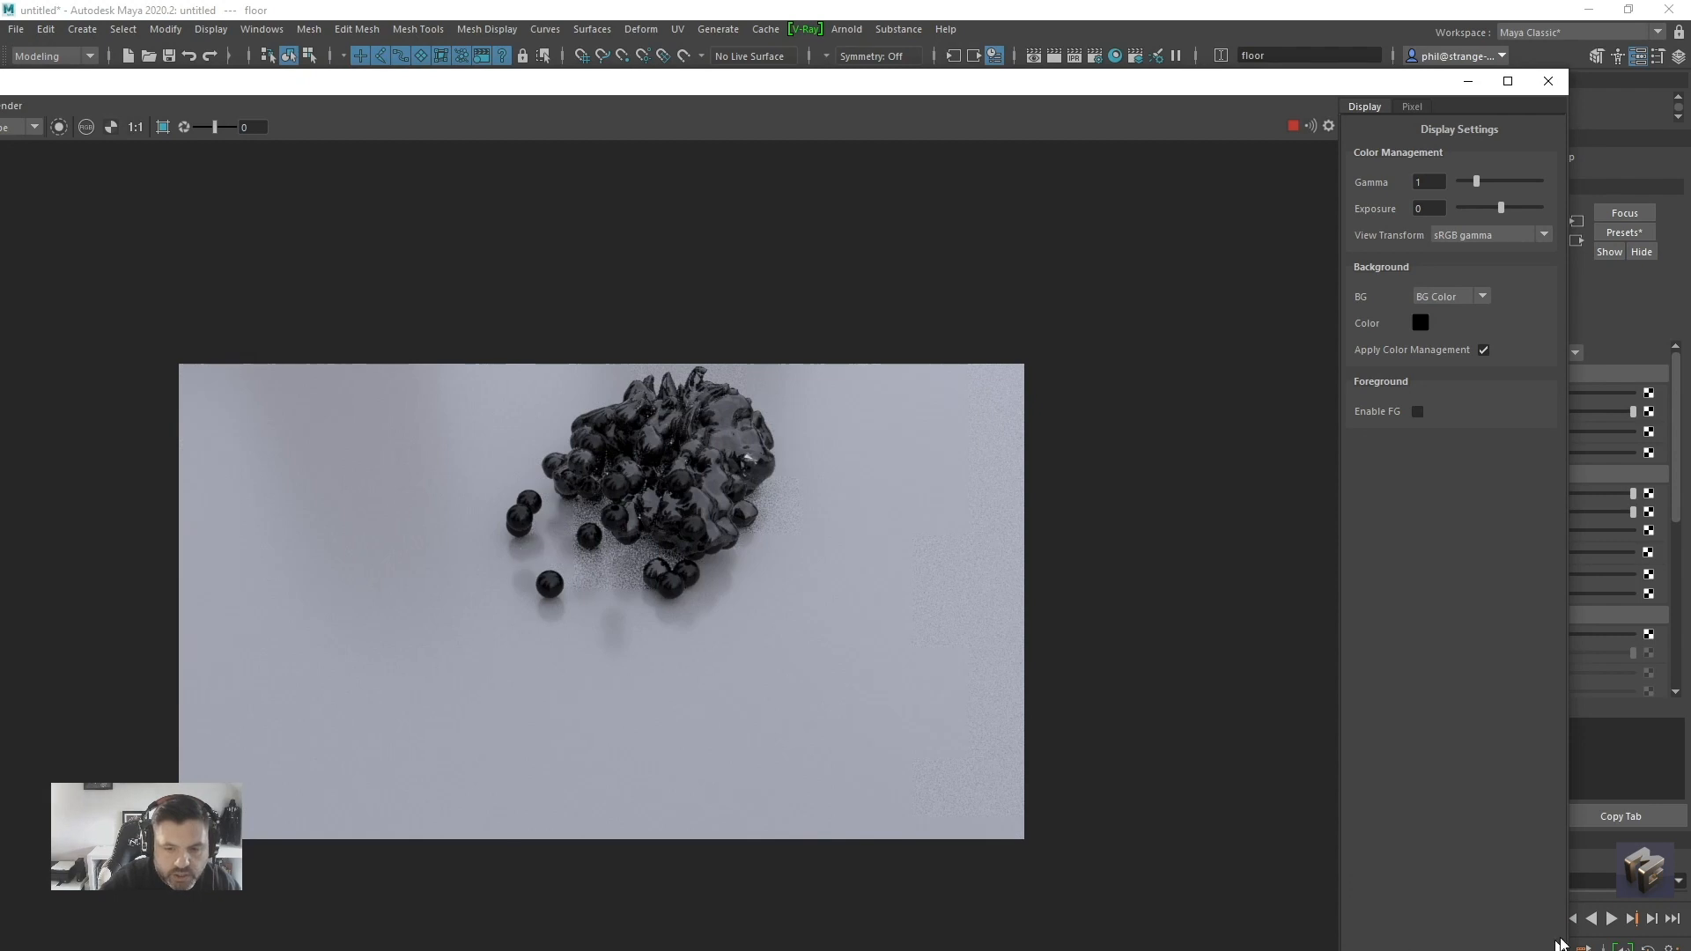
Continue playing the simulation in stages to frame 38 while the Arnold RenderView updates the gunk render
click(1611, 919)
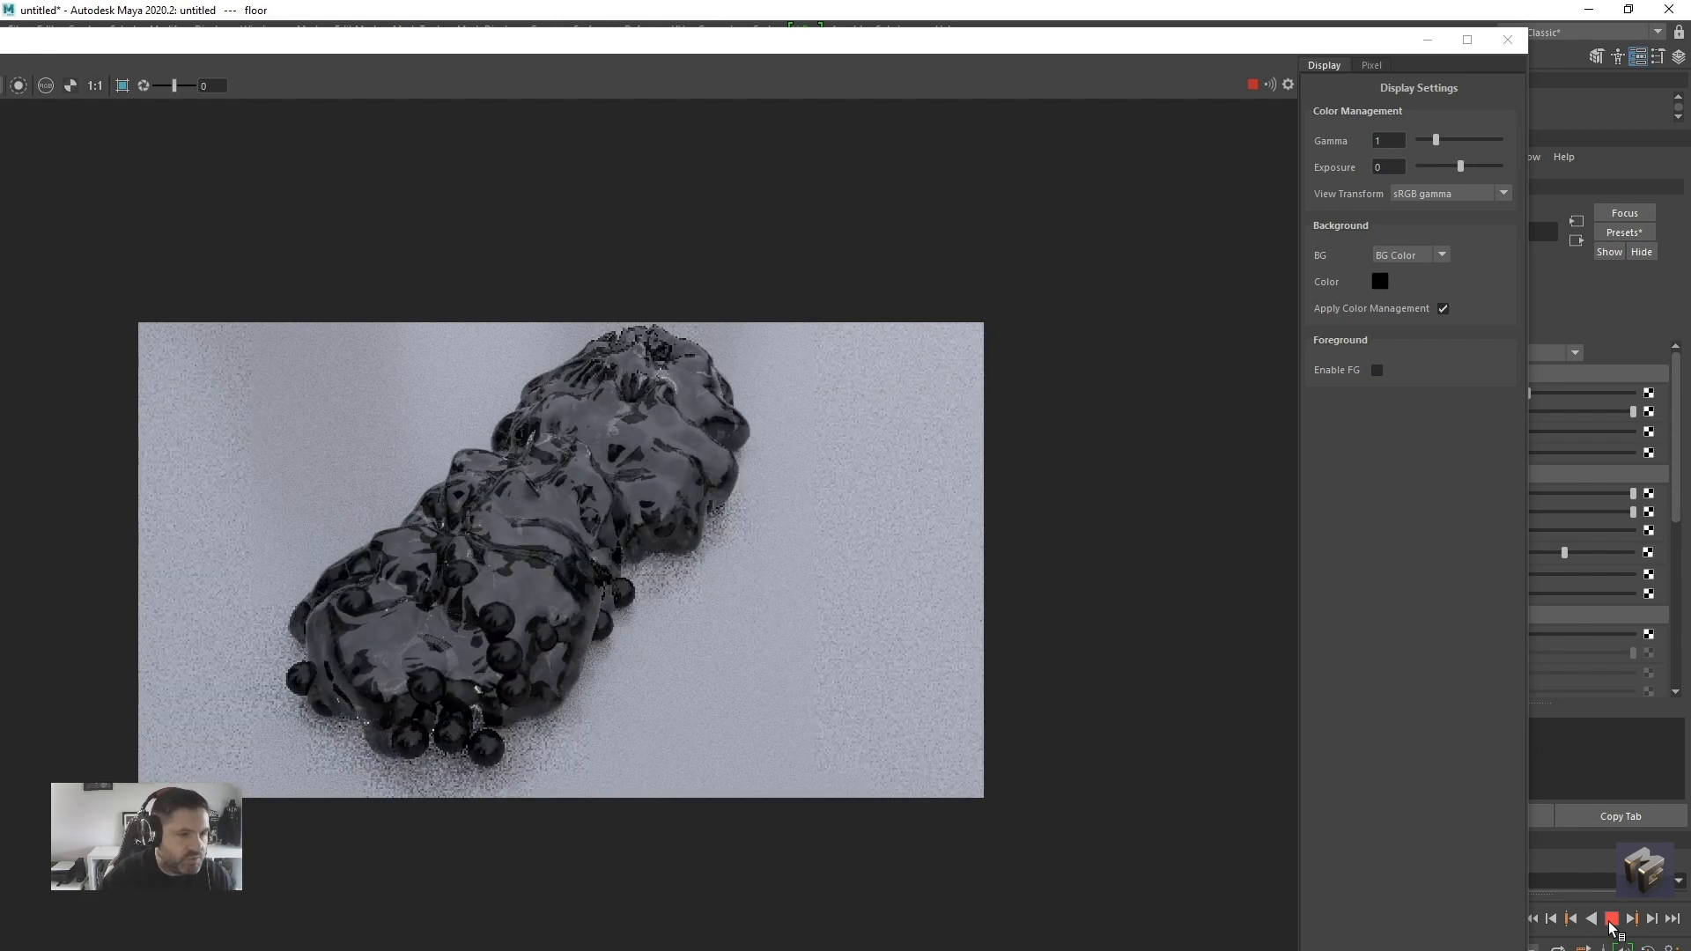
click(1611, 919)
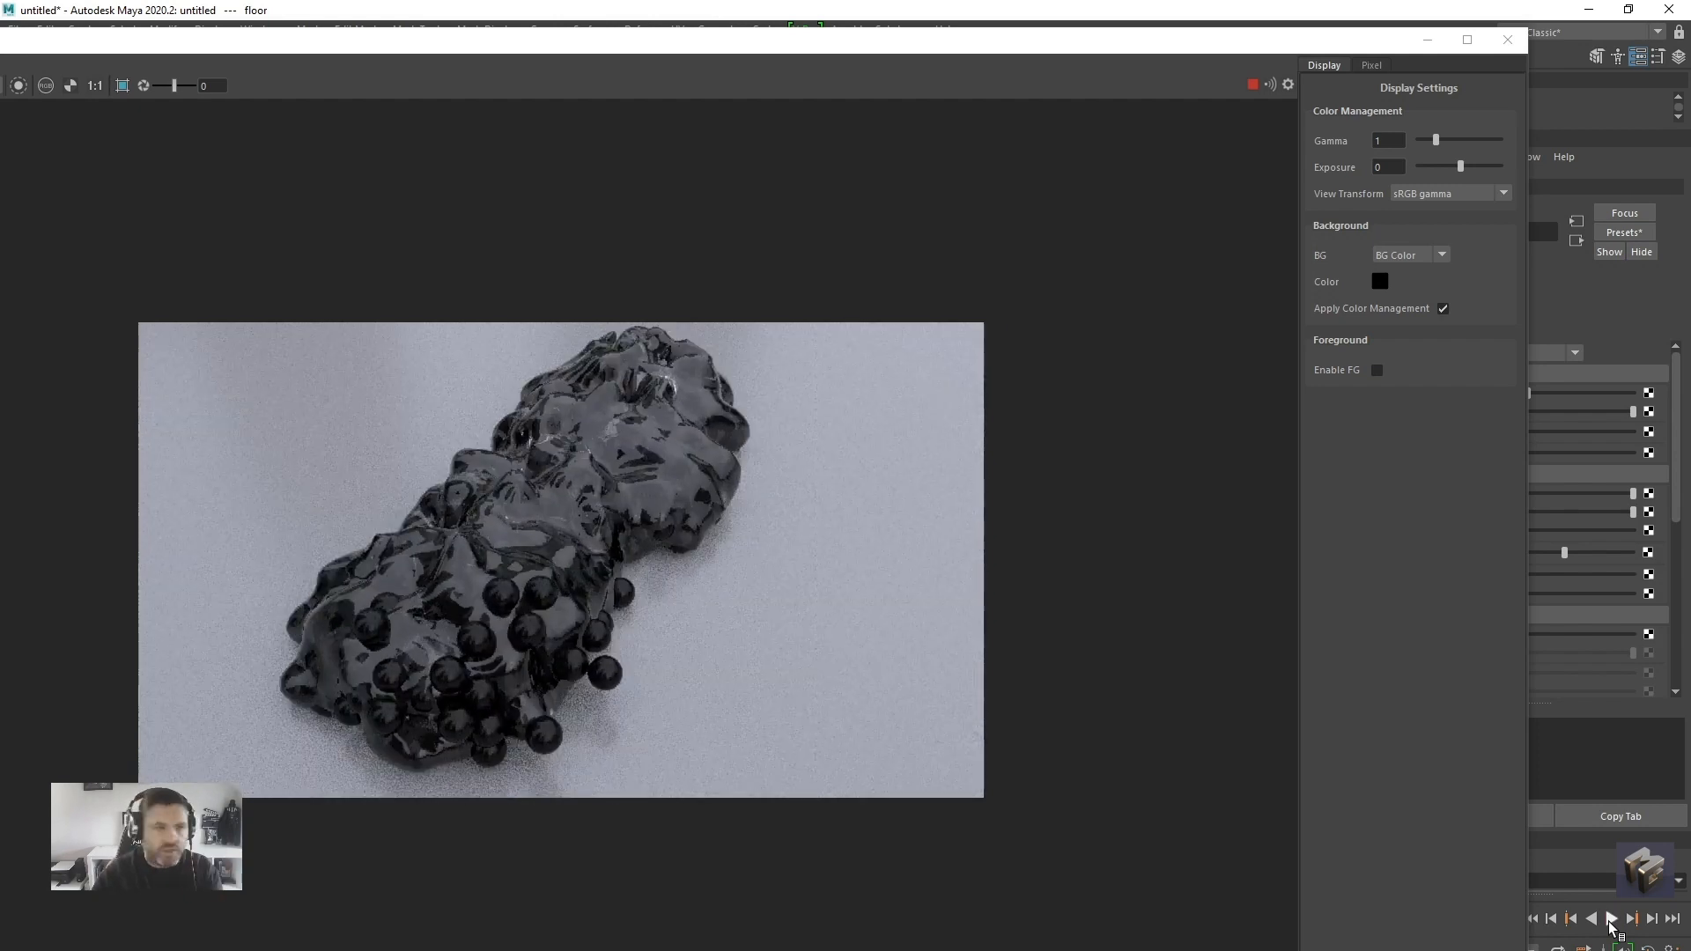
click(1611, 919)
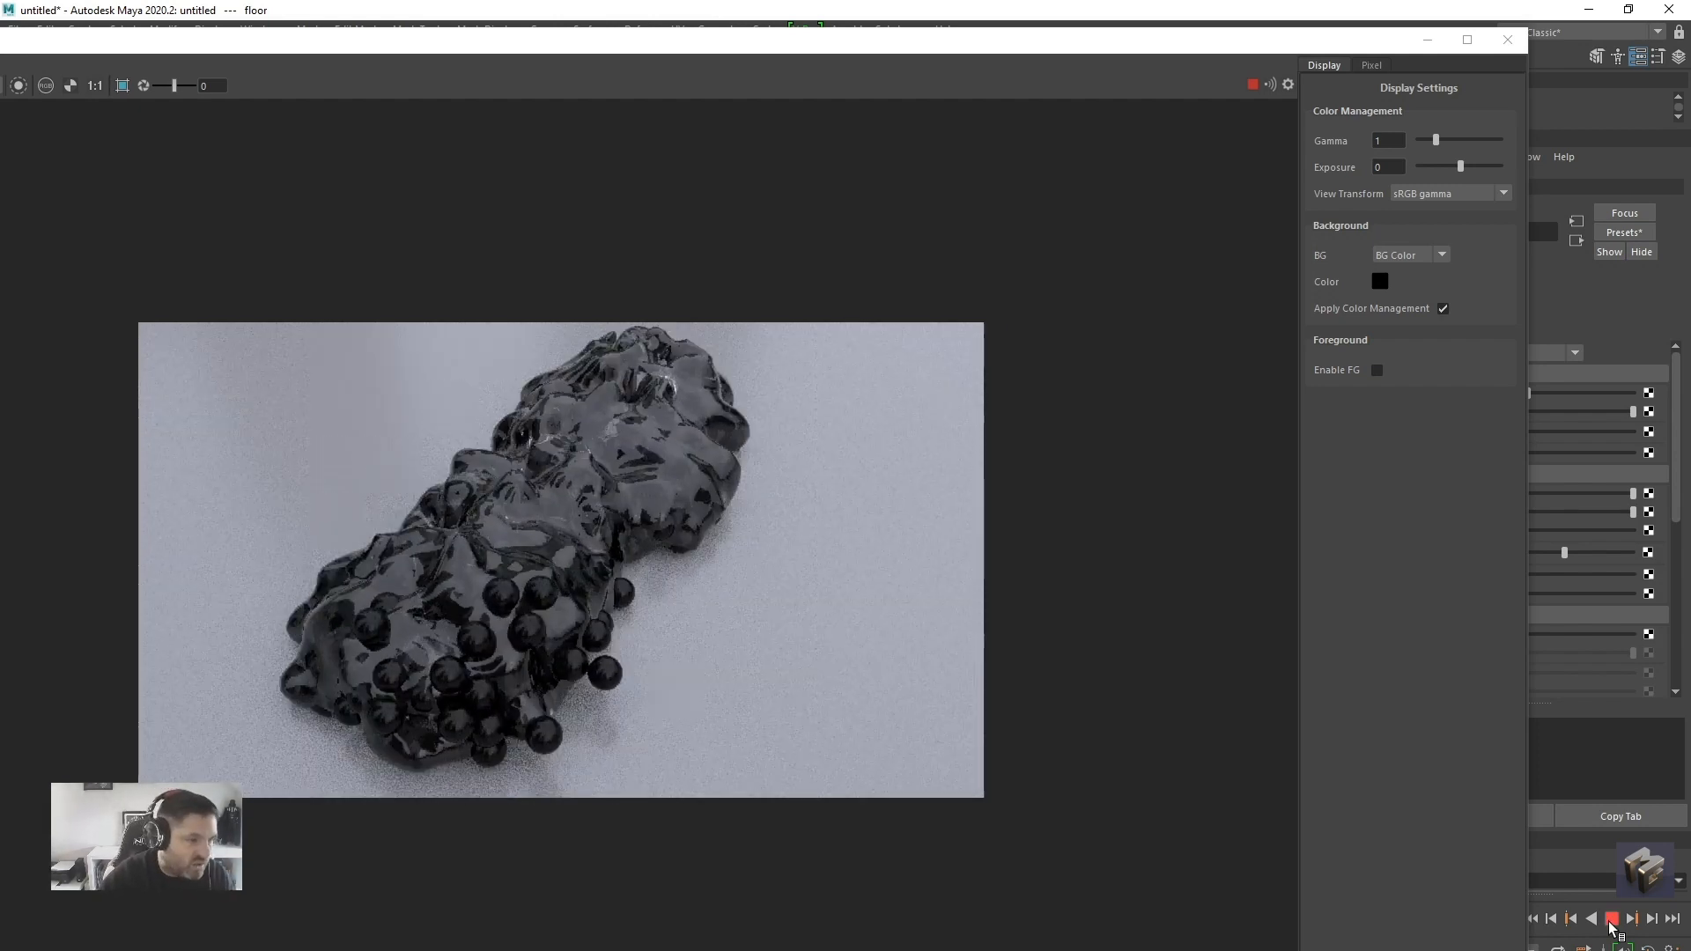
click(1611, 918)
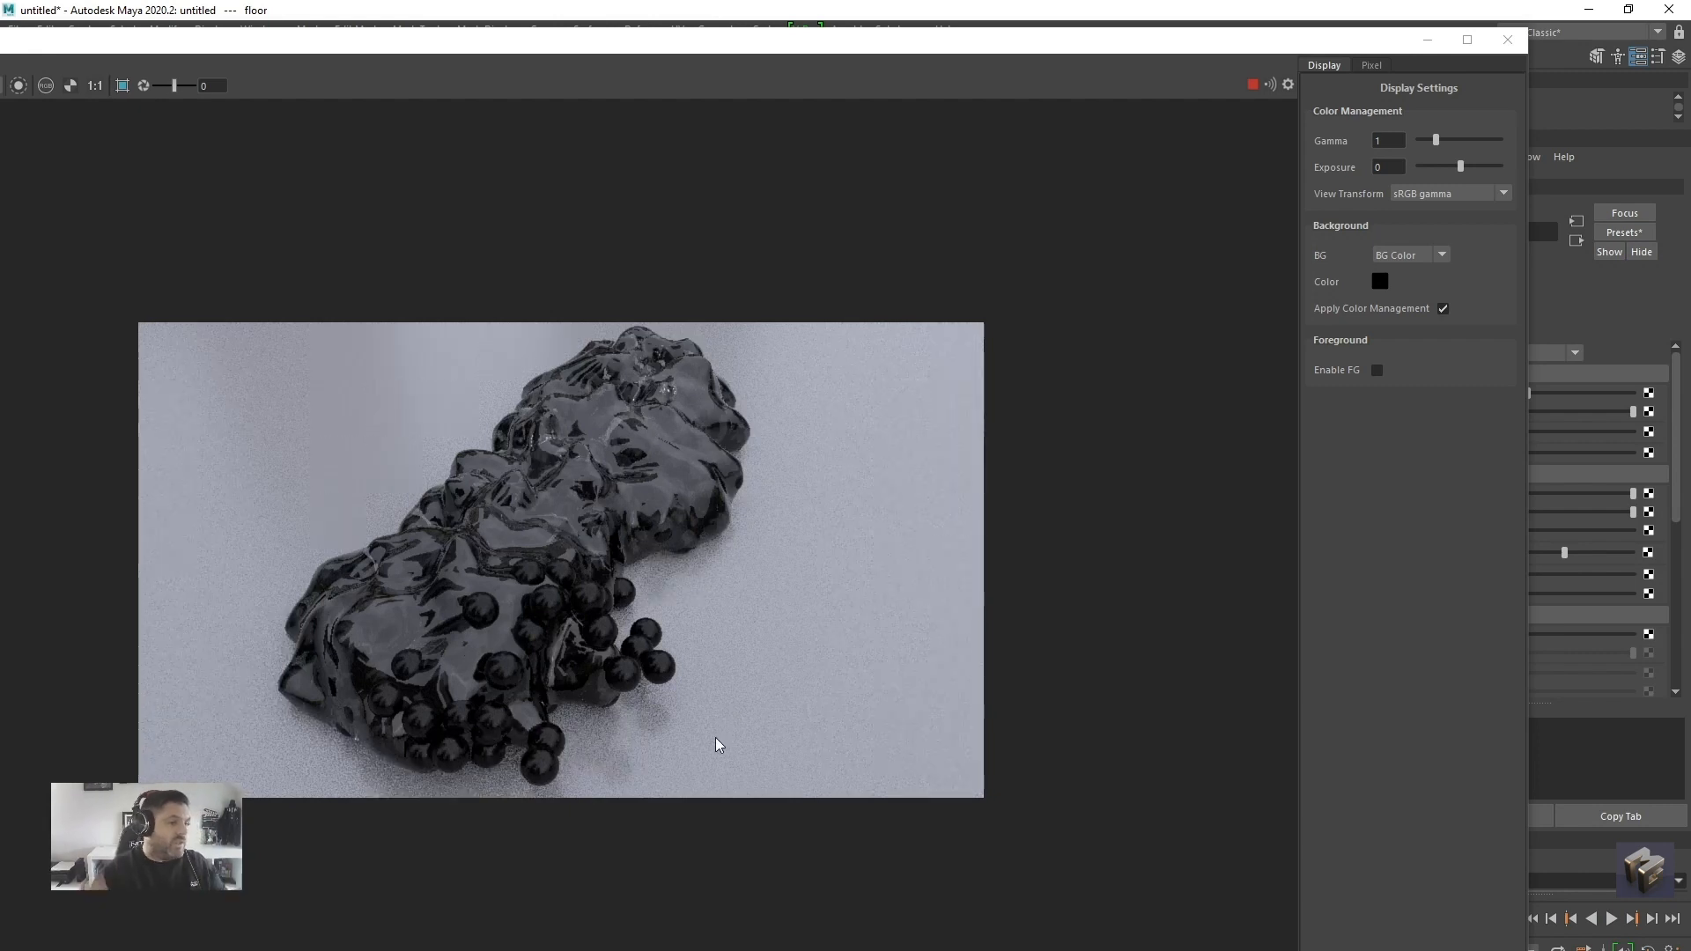
Reframe the perspective view closer and from a higher angle on the gunk trail for the Arnold render
drag(951, 44, 859, 851)
alt+drag(661, 658, 603, 729)
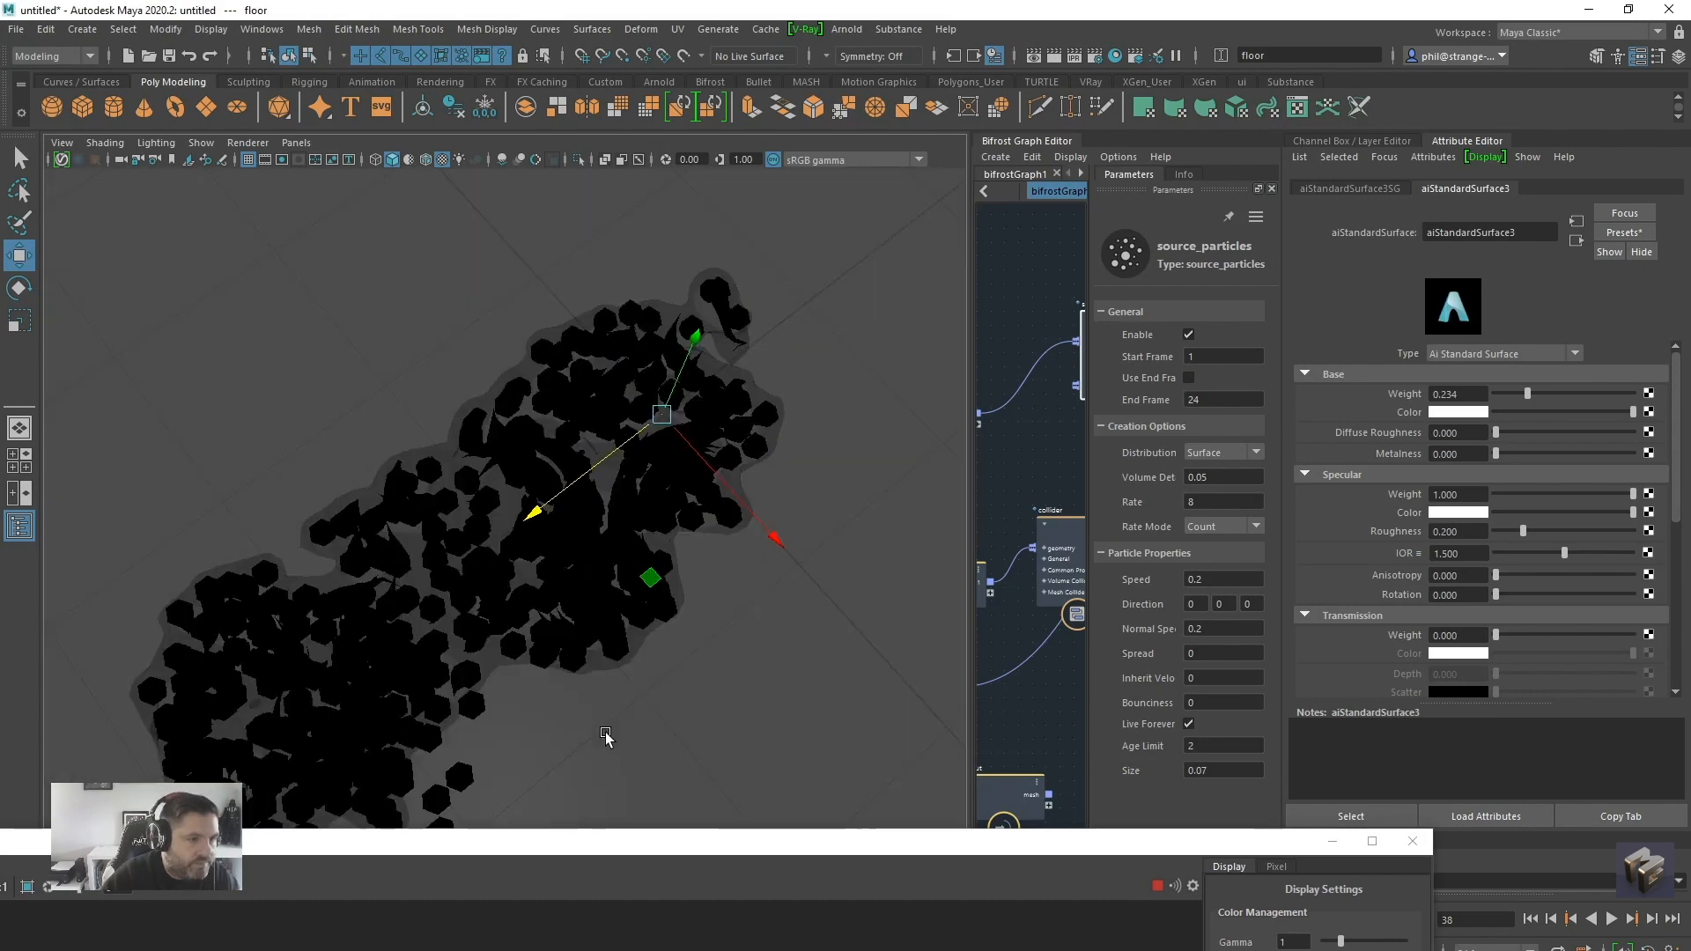
drag(632, 842, 852, 167)
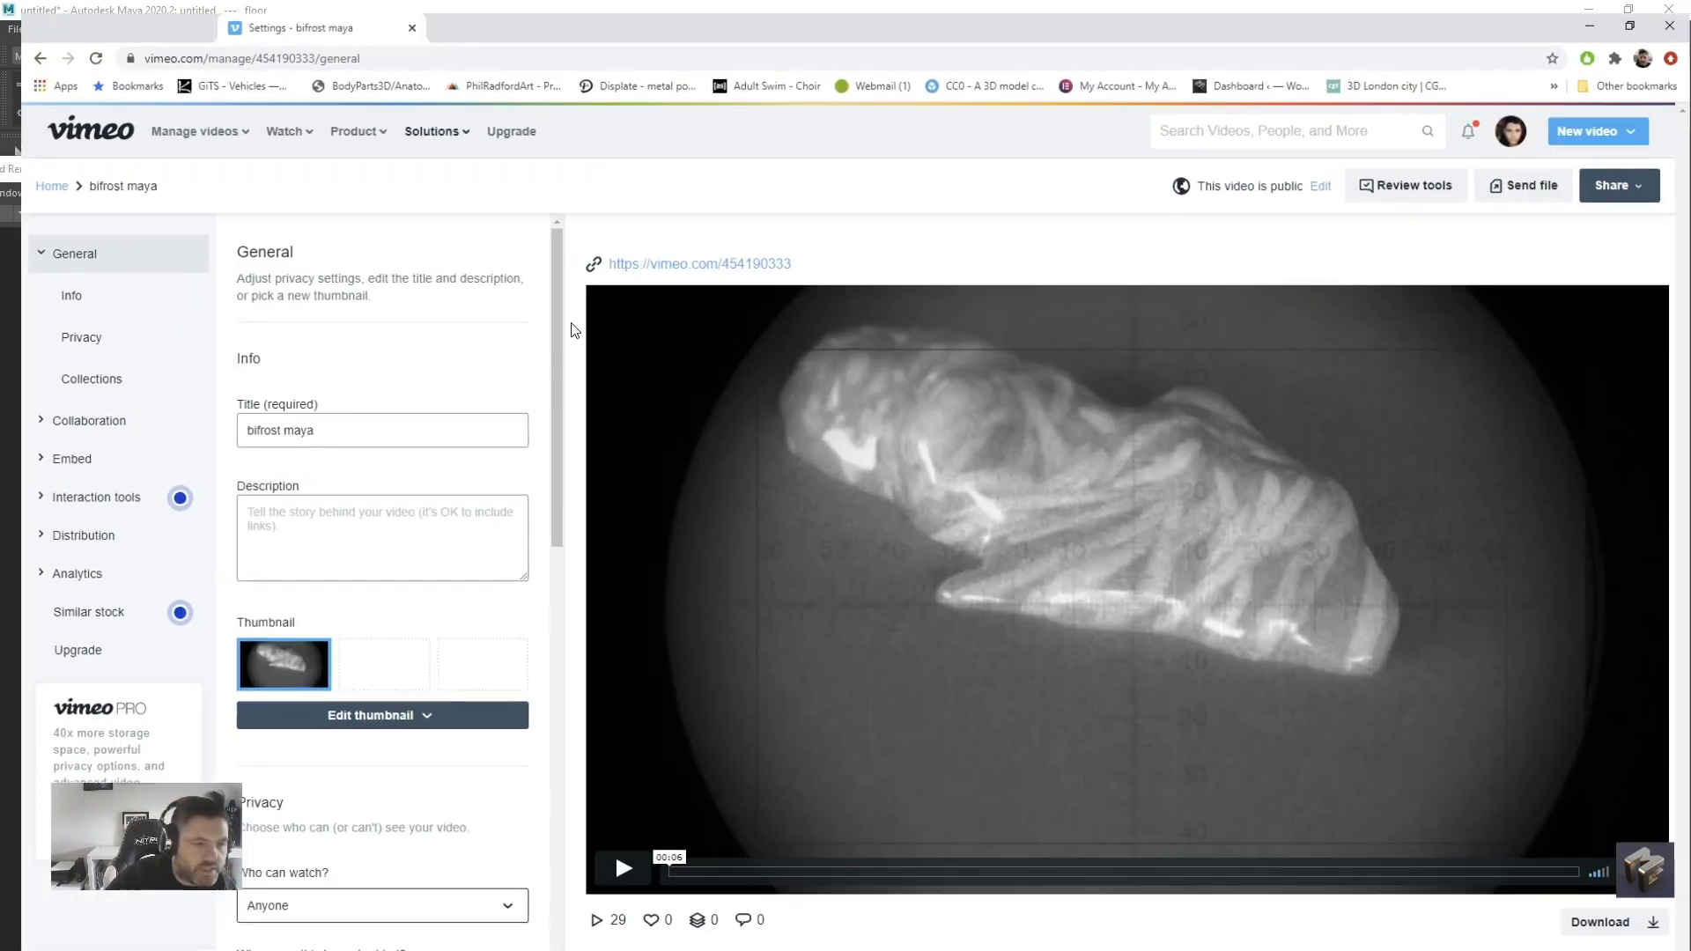
Play the "bifrost maya" example video on Vimeo in the browser, stop it and return to Maya
click(603, 880)
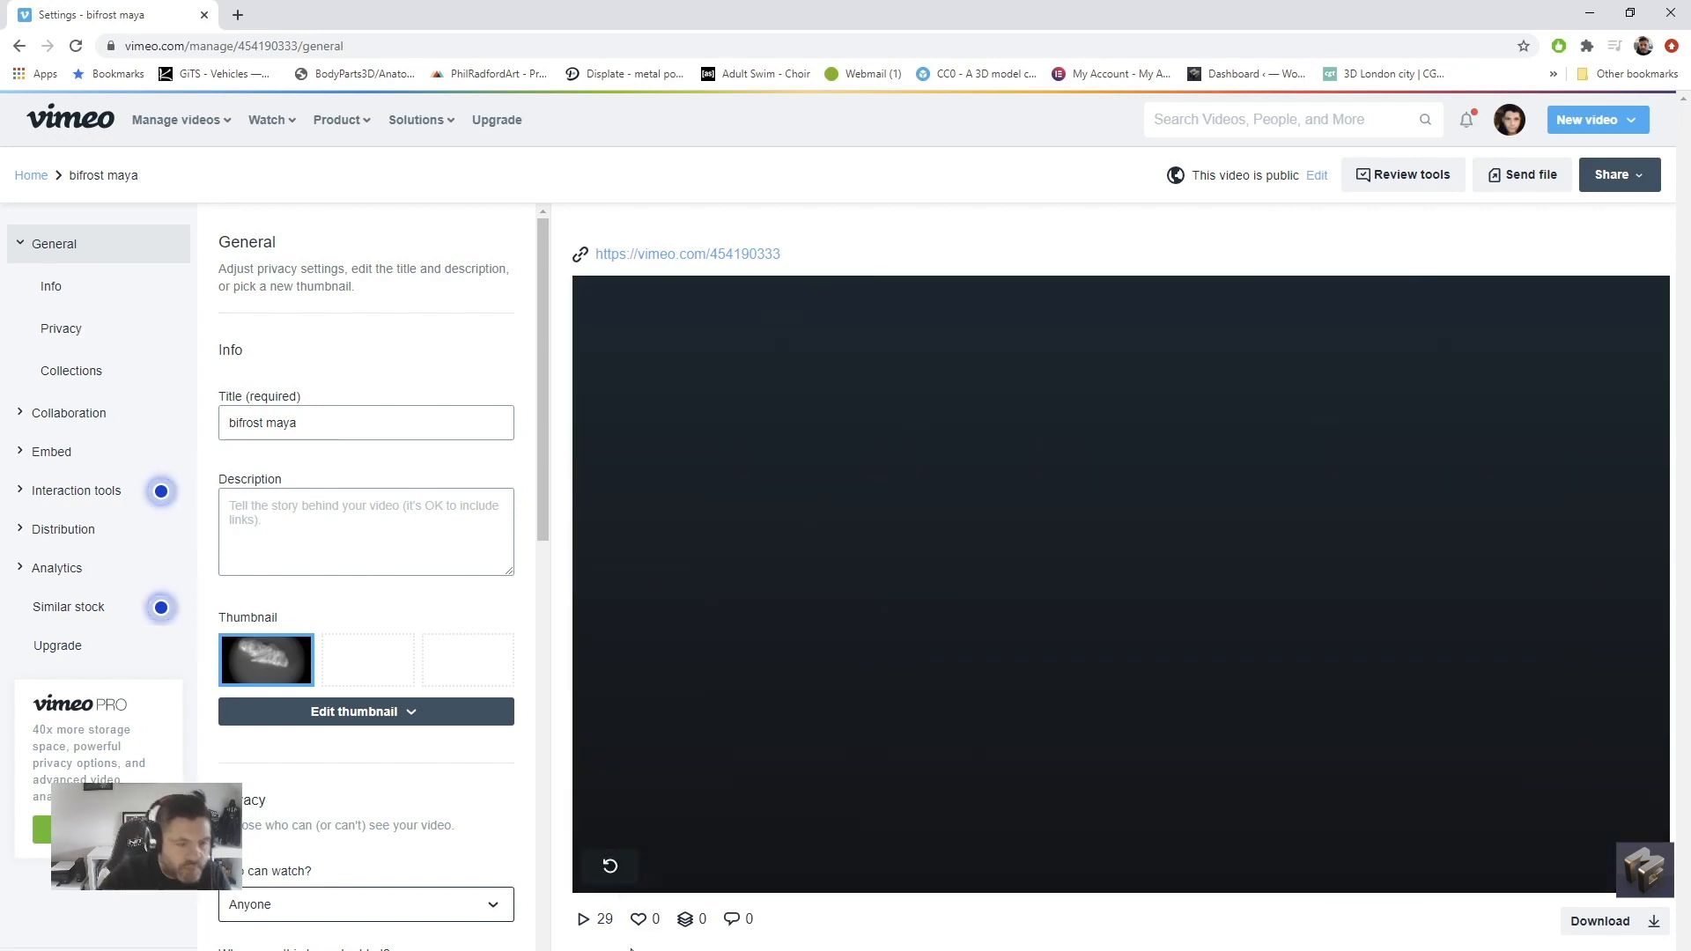
click(610, 865)
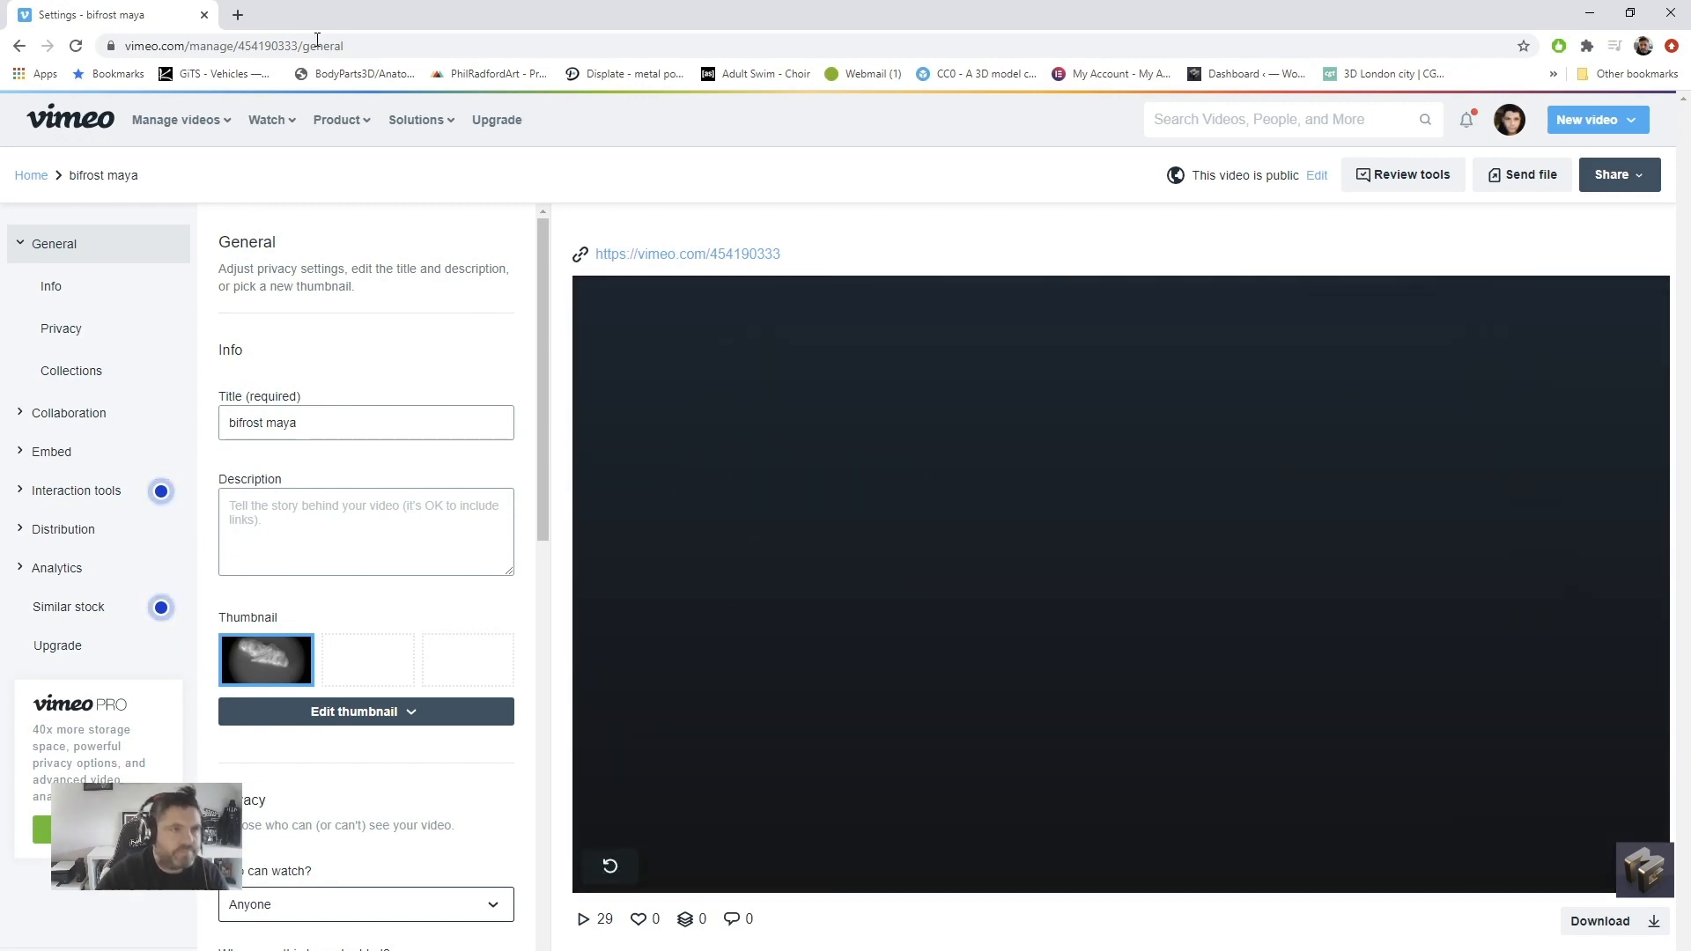
drag(73, 12, 0, 18)
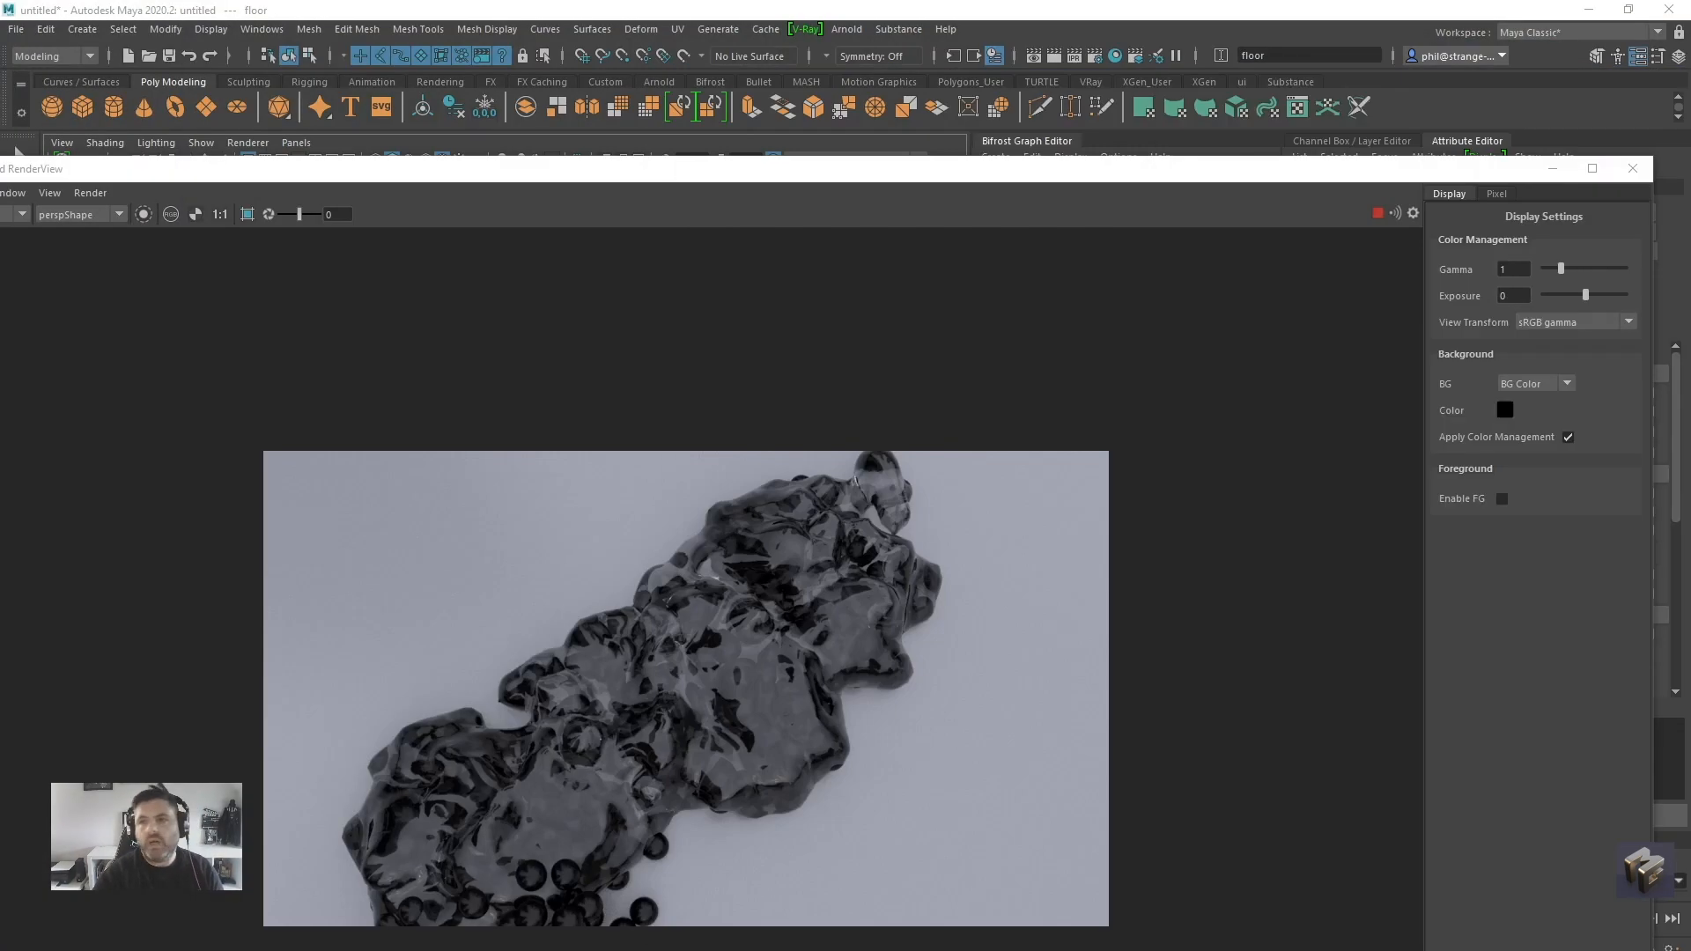